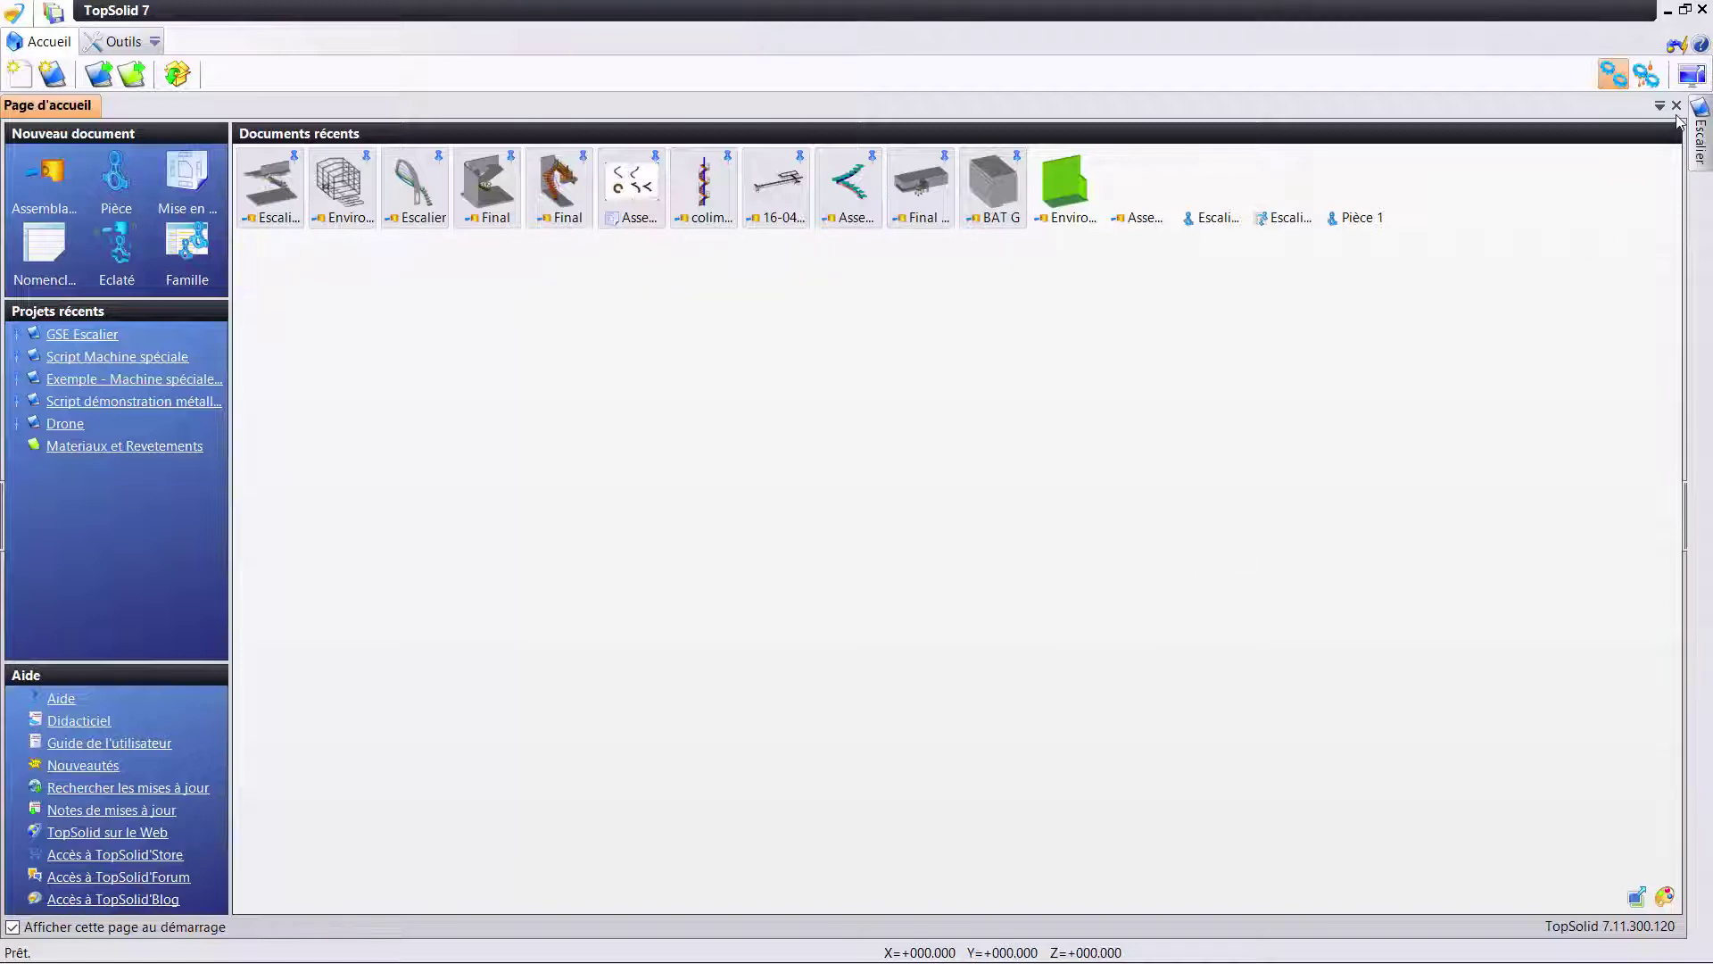
- Expand the Escalier project tree and preview the Escalier droit and Environnement items
{"action": "left_click", "coordinate": [1669, 104]}
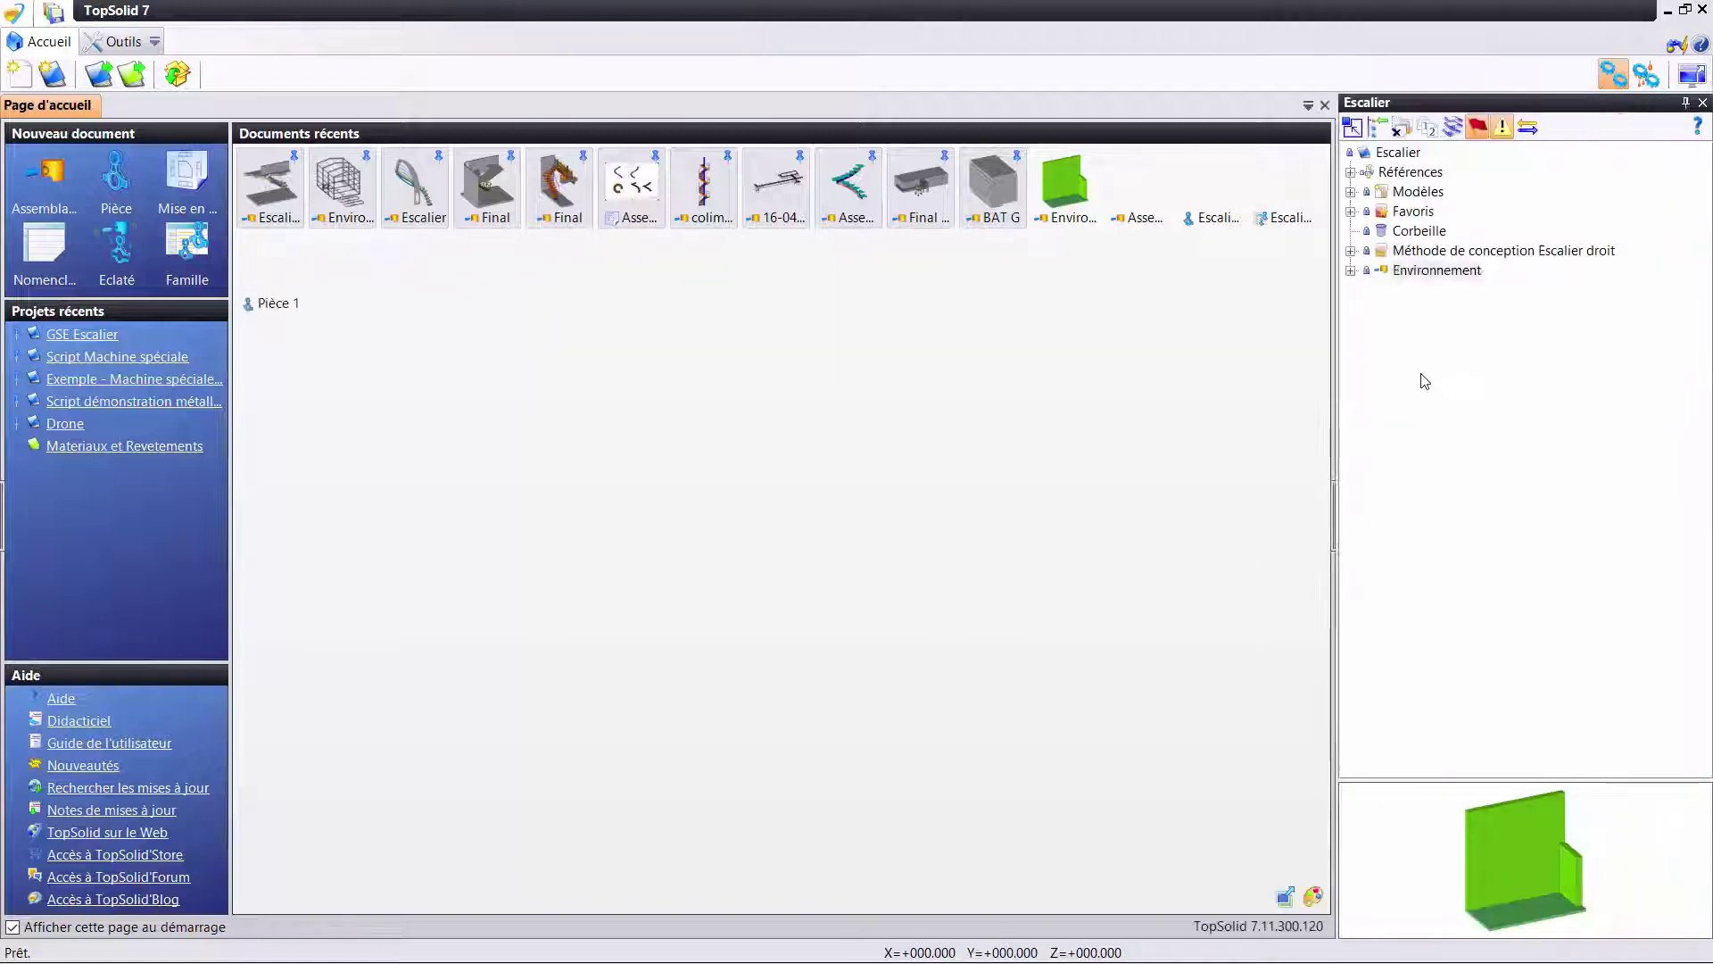
{"action": "left_click", "coordinate": [1351, 251]}
{"action": "left_click", "coordinate": [1427, 271]}
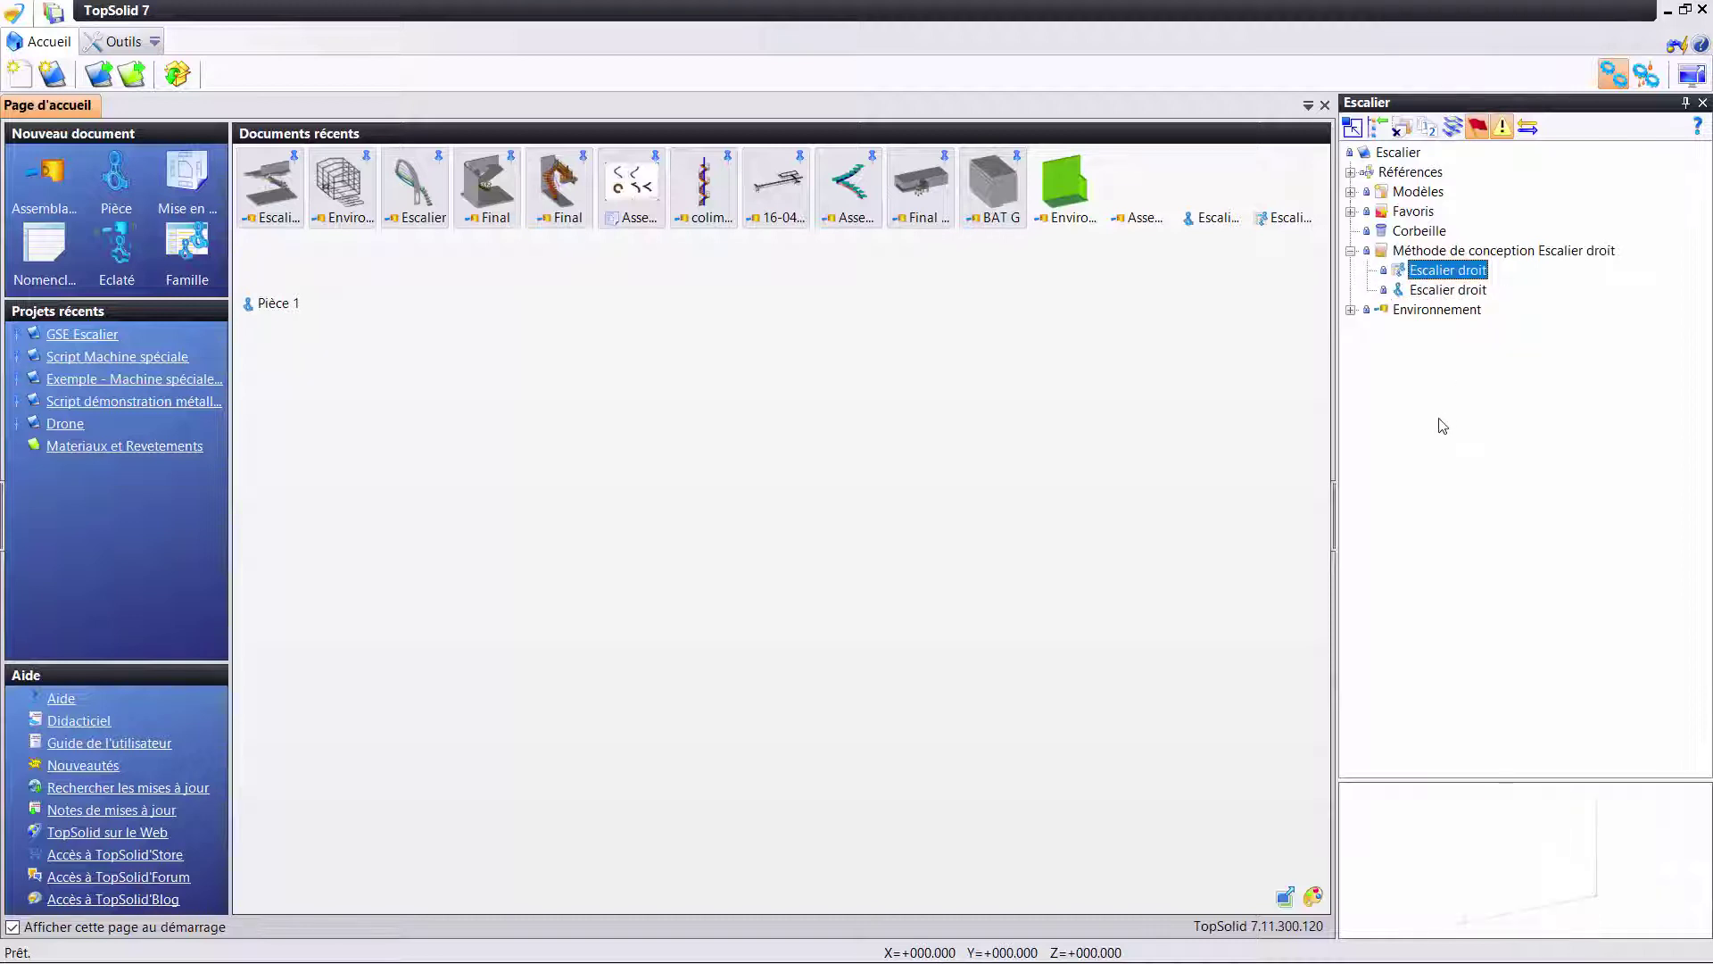
{"action": "left_click", "coordinate": [1439, 314]}
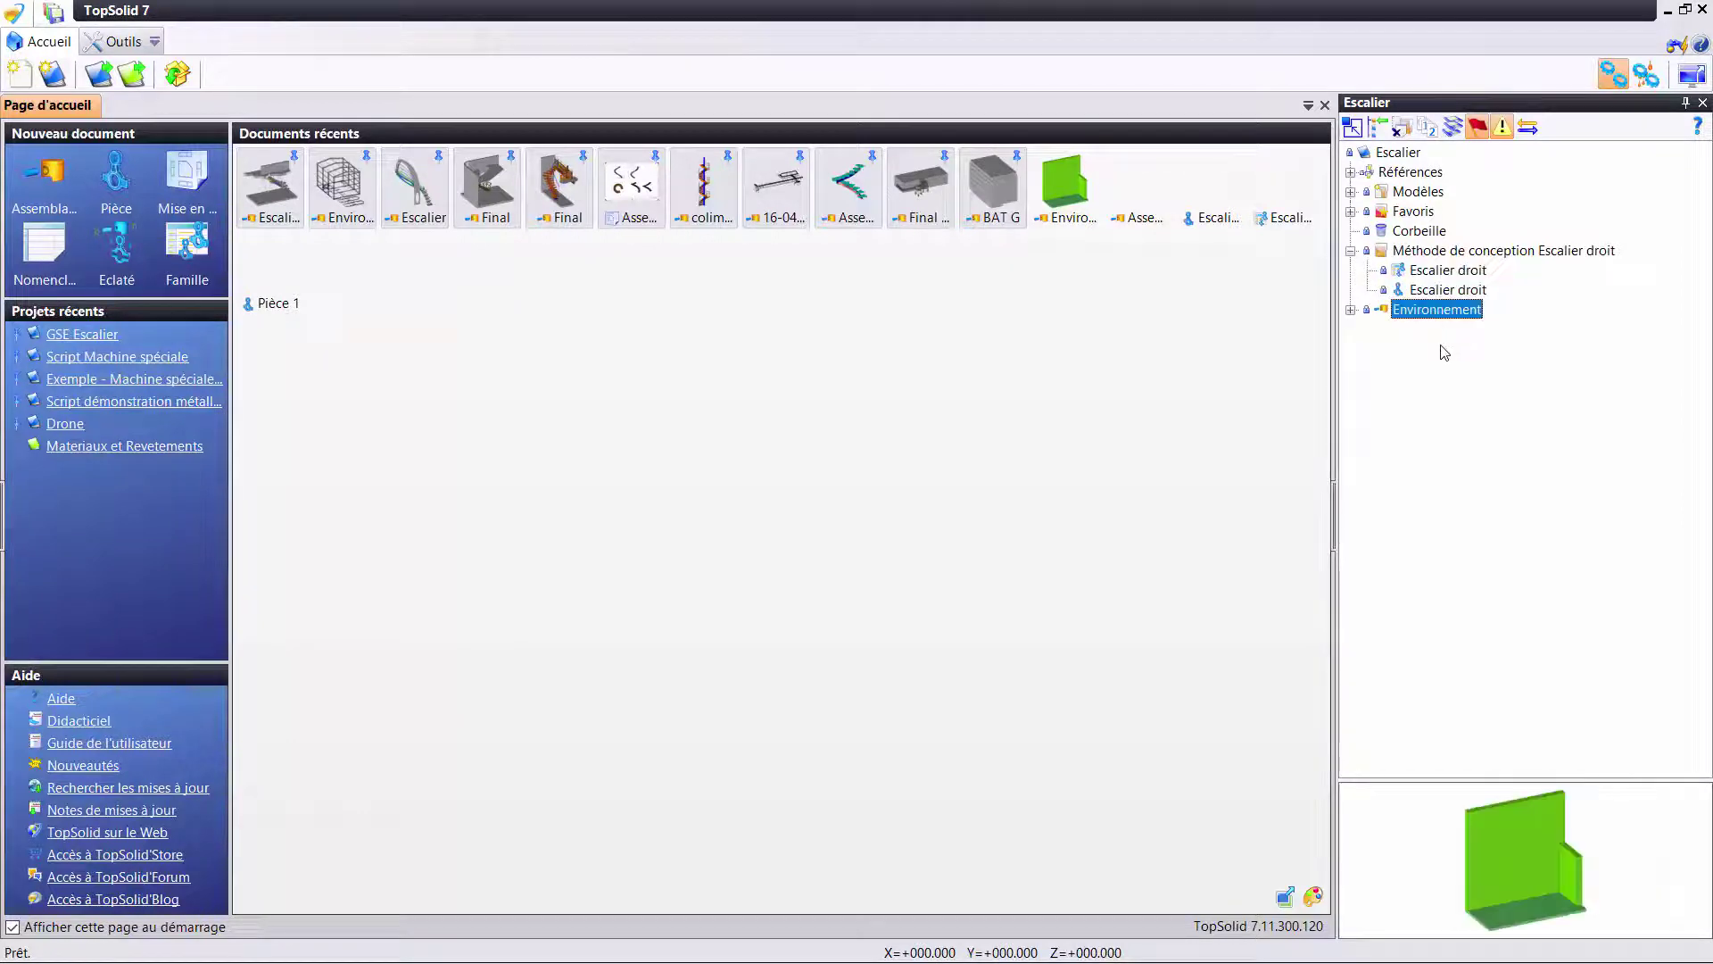
- Create a new assembly named Escalier in the project root and save it
{"action": "left_click", "coordinate": [1392, 152]}
{"action": "right_click", "coordinate": [1392, 152]}
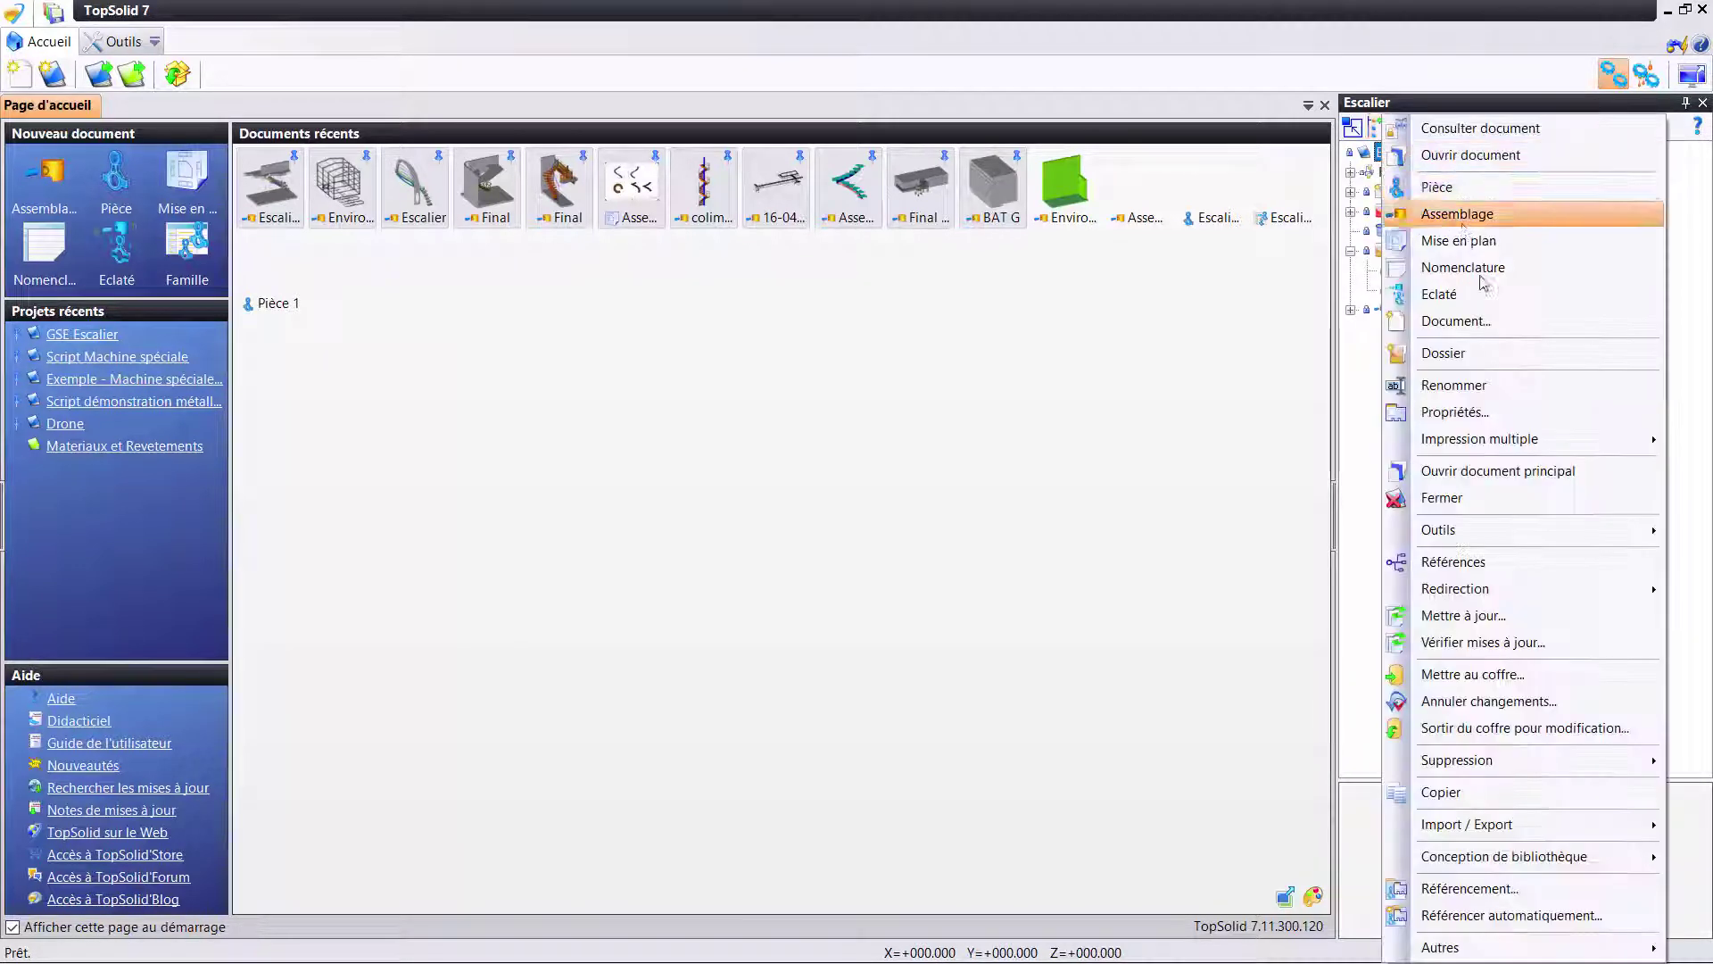
{"action": "left_click", "coordinate": [1457, 214]}
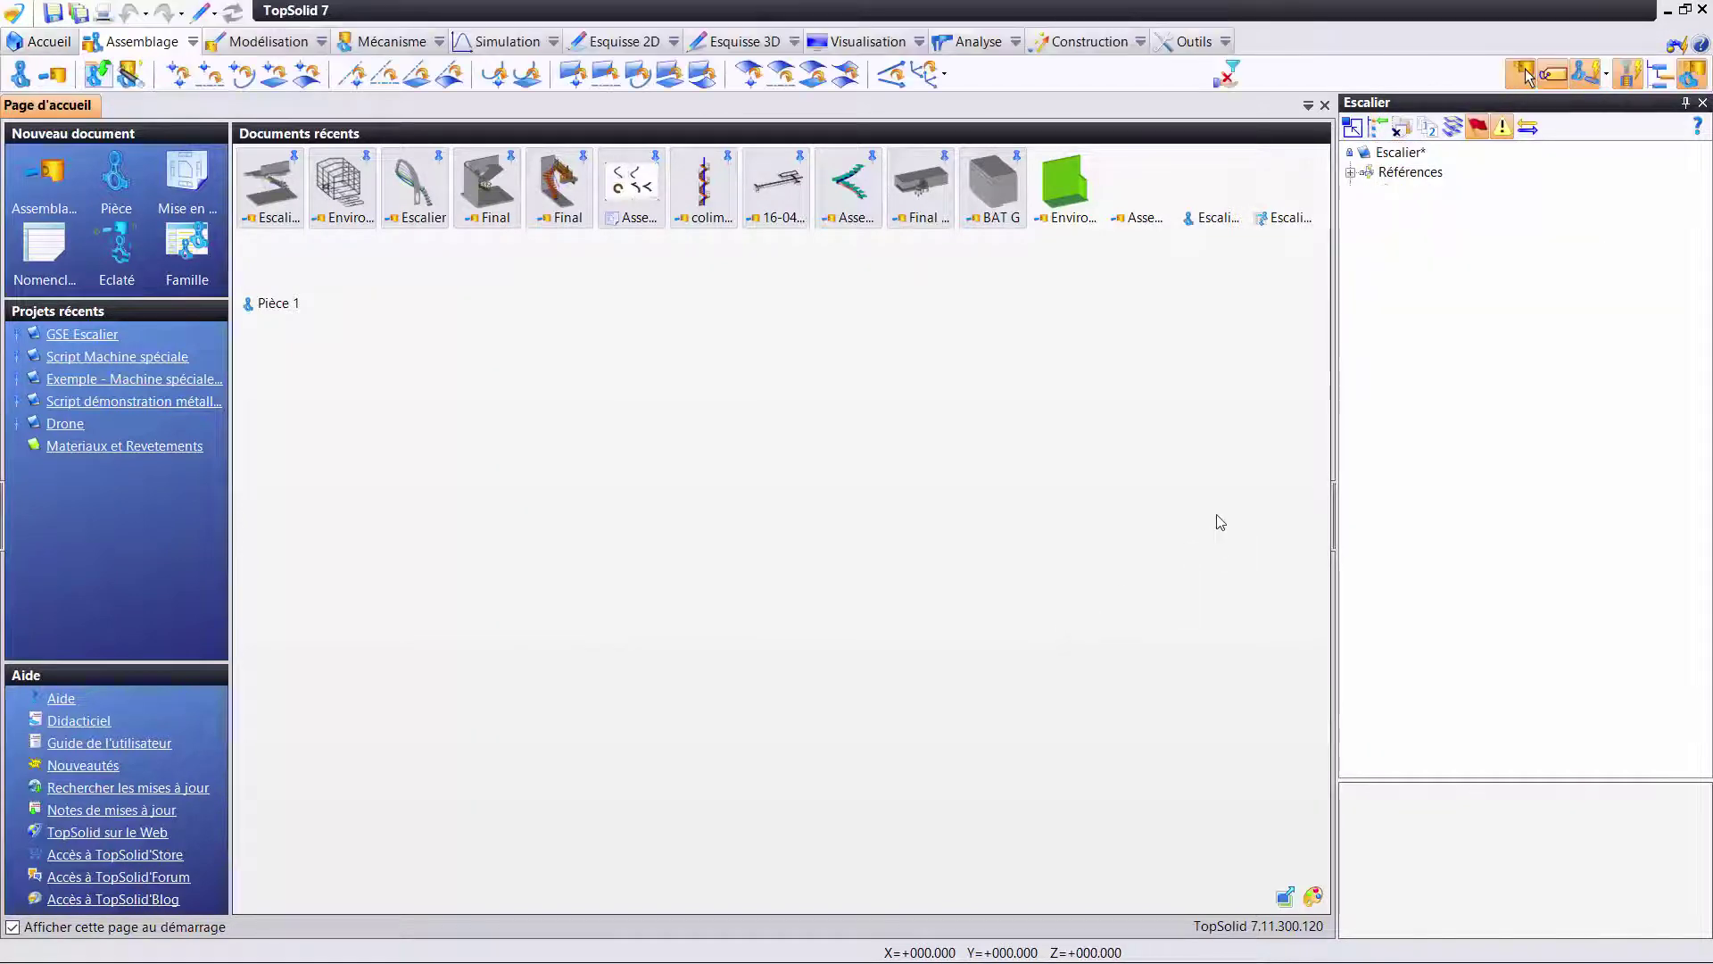
{"action": "type", "text": "Escalier"}
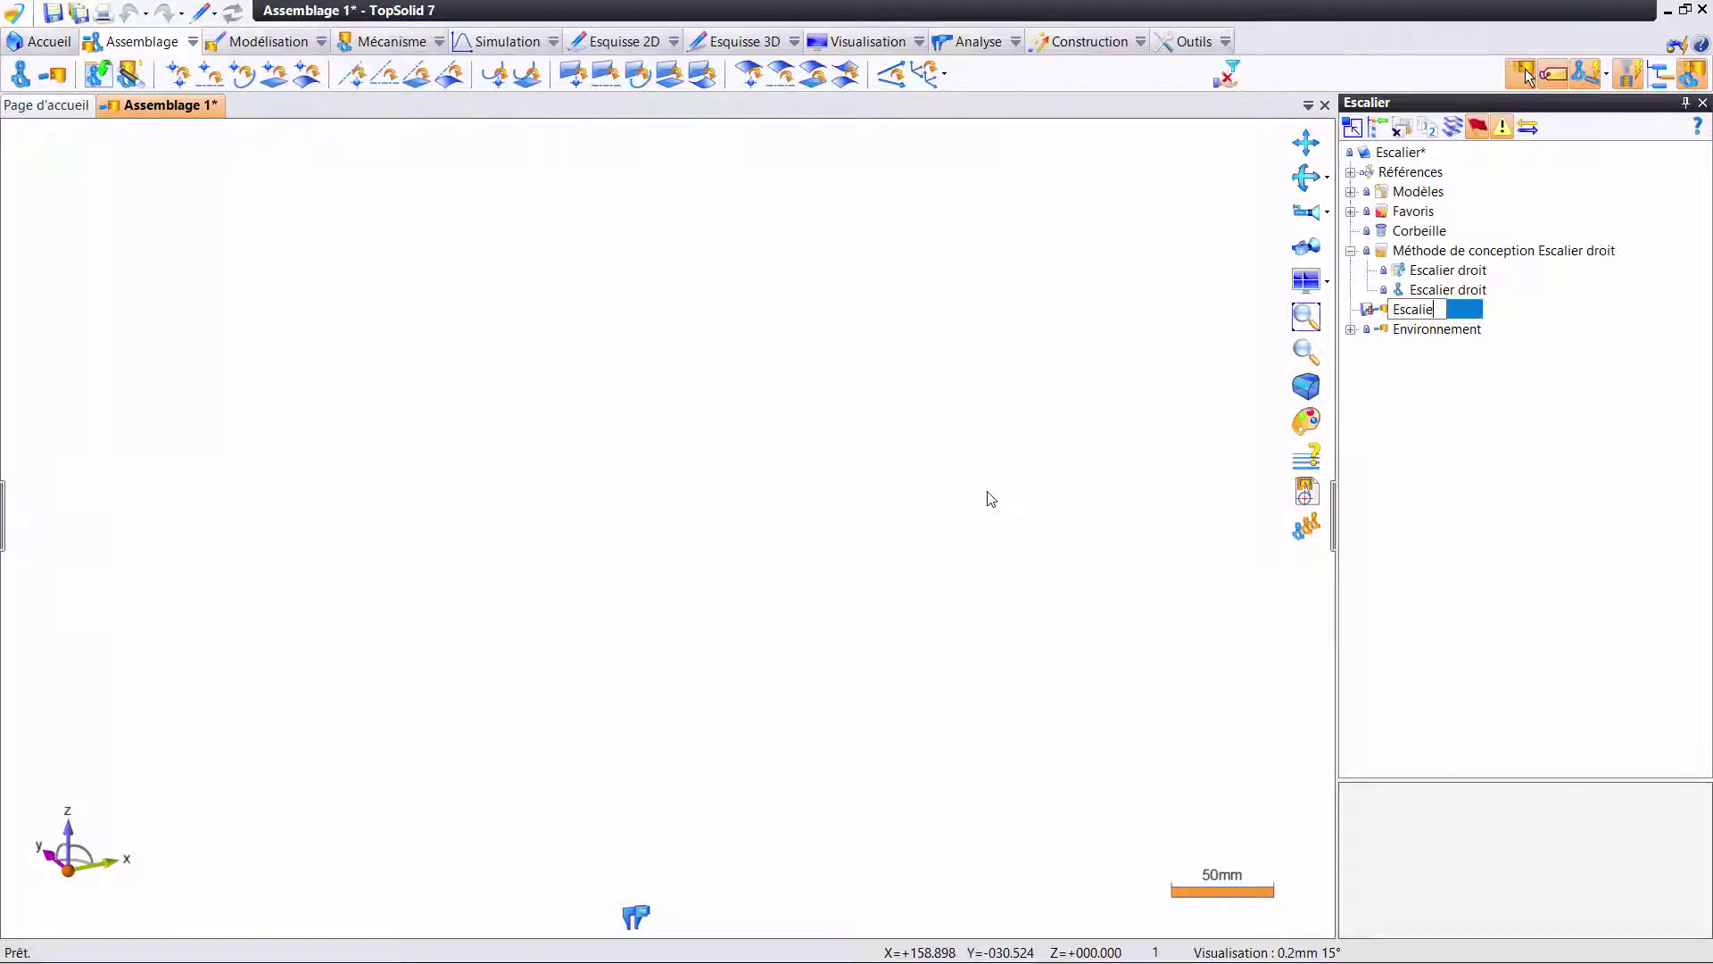
{"action": "key", "text": "Return"}
{"action": "key", "text": "ctrl+s"}
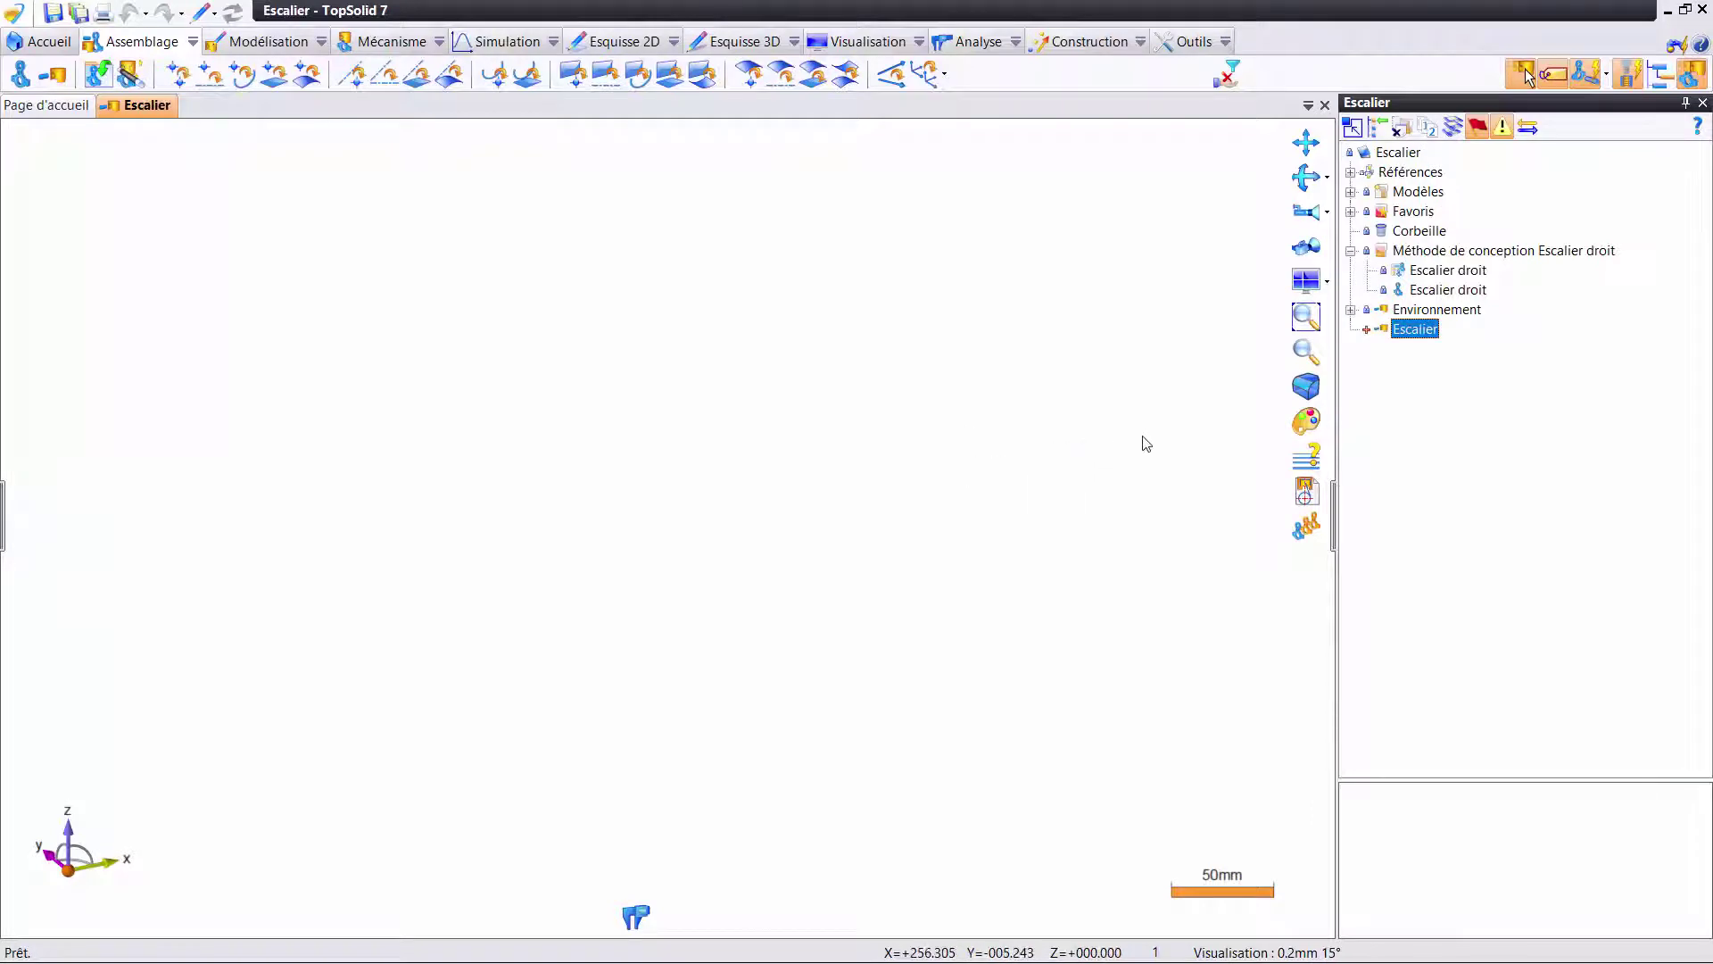
- Open the Environnement document, then return to the Escalier assembly
{"action": "double_click", "coordinate": [1419, 311]}
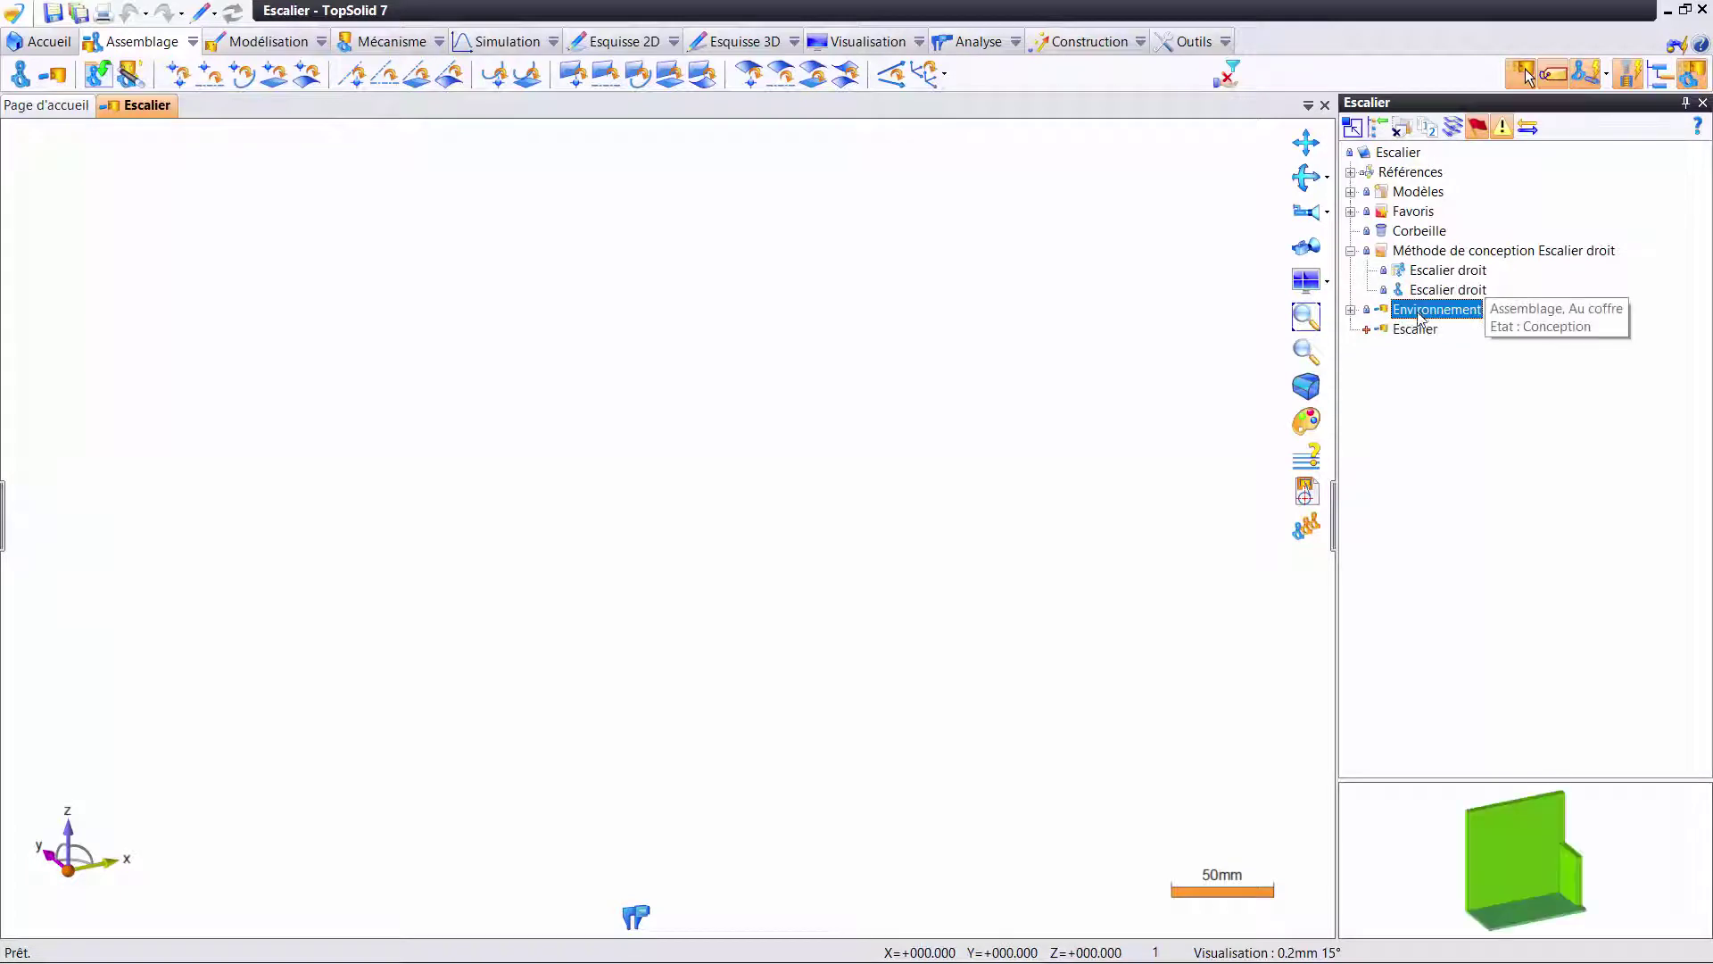
{"action": "left_click", "coordinate": [134, 106]}
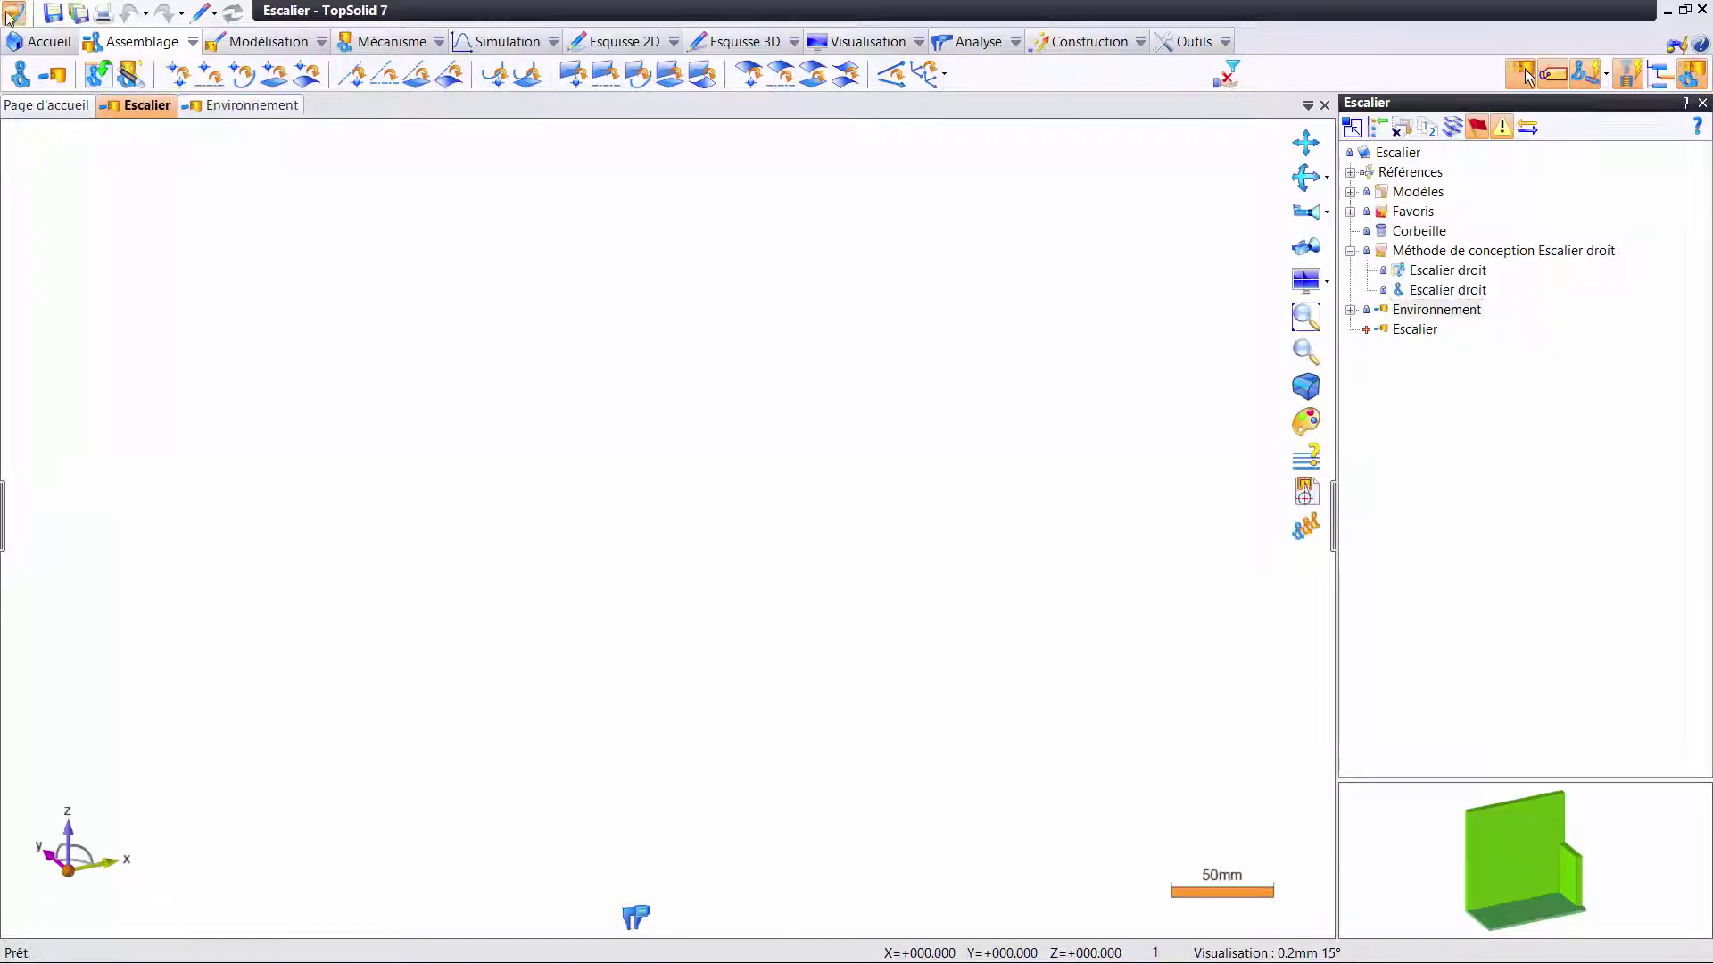
{"action": "left_click", "coordinate": [14, 12]}
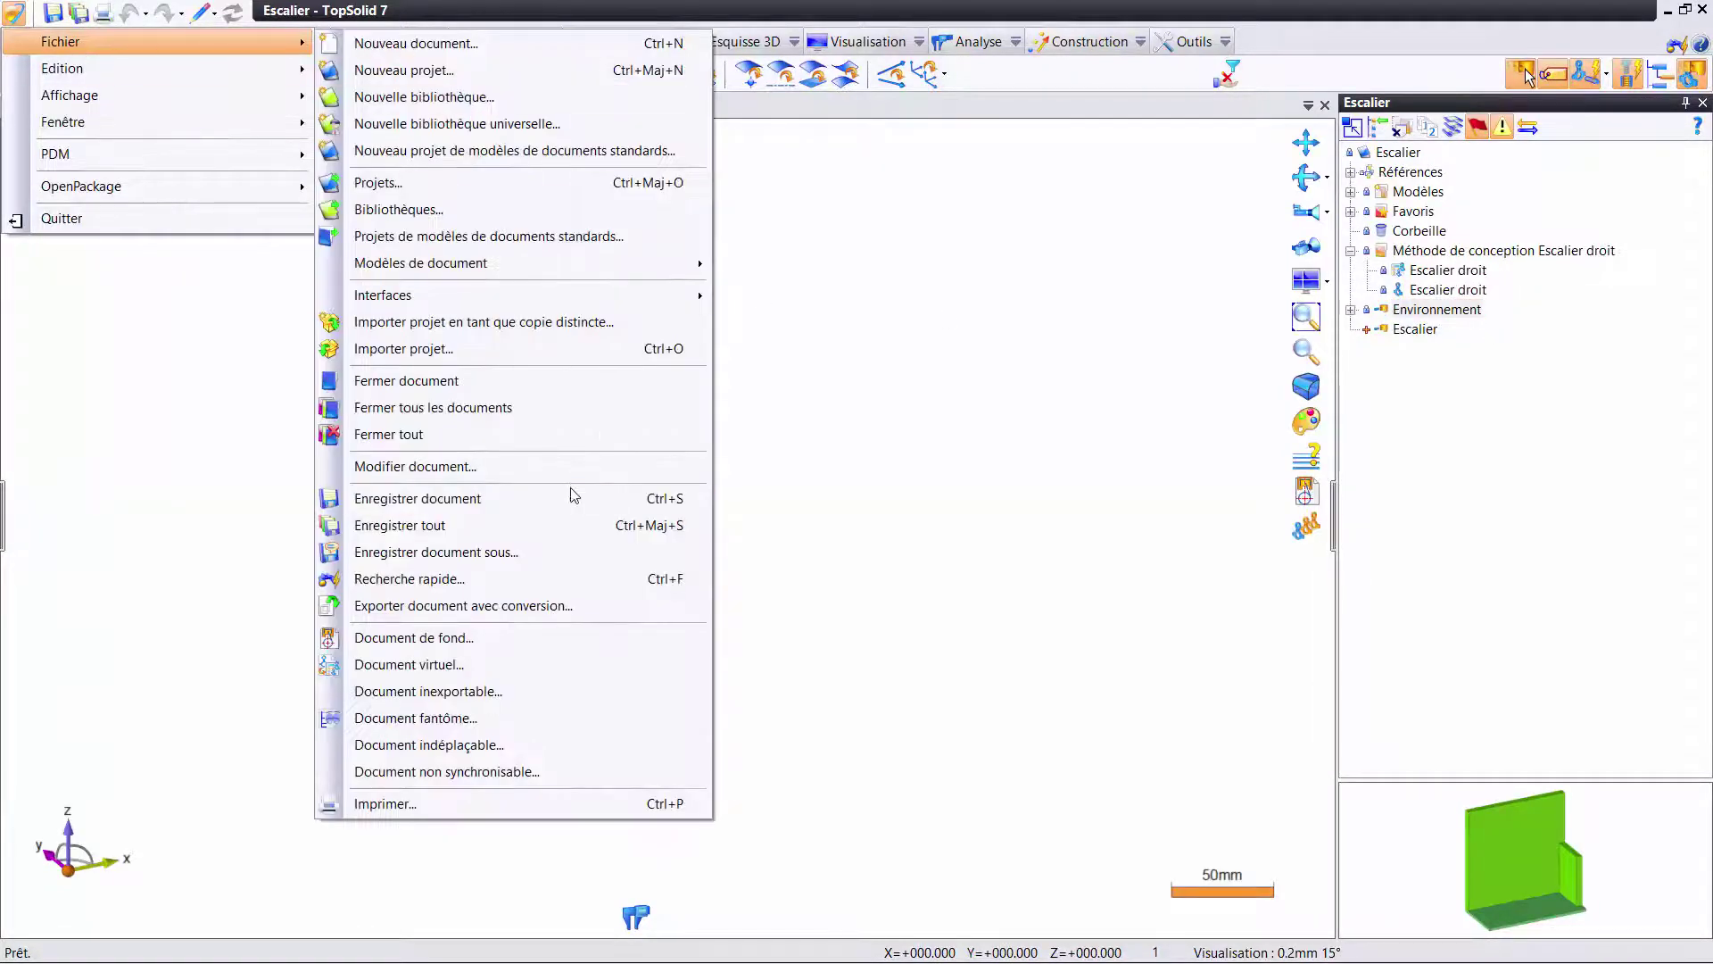
- Set Environnement as the transparent background document and zoom out to see the whole model
{"action": "left_click", "coordinate": [463, 642]}
{"action": "left_click", "coordinate": [136, 222]}
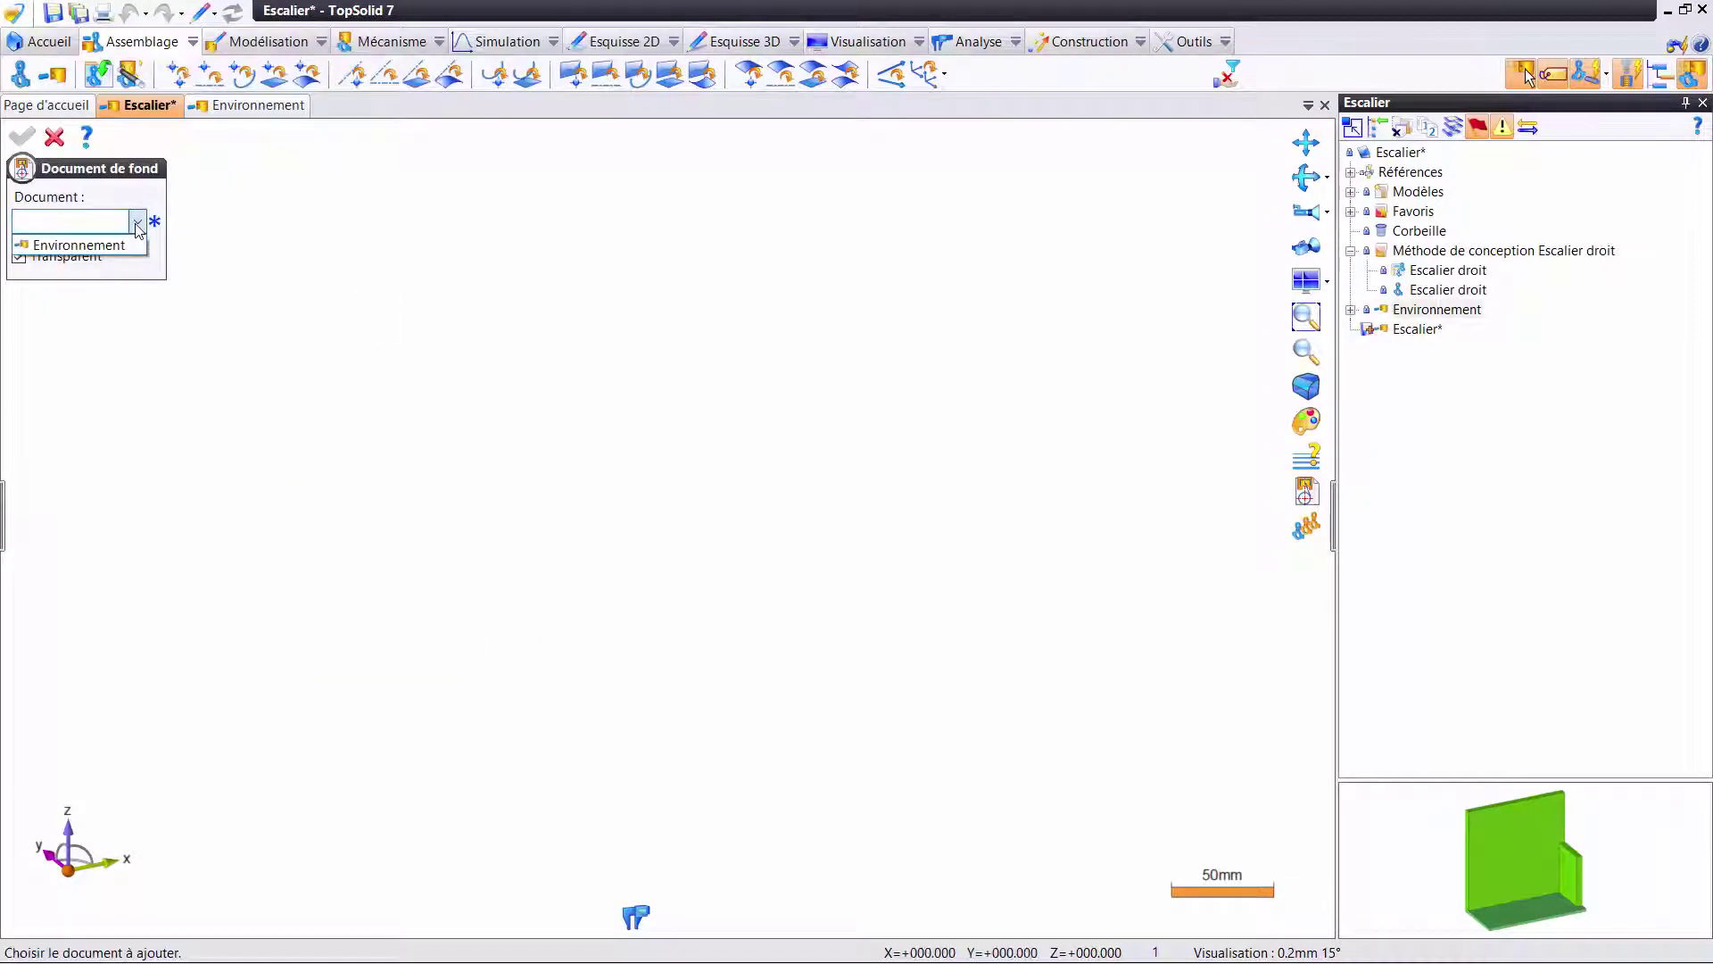
{"action": "left_click", "coordinate": [105, 247]}
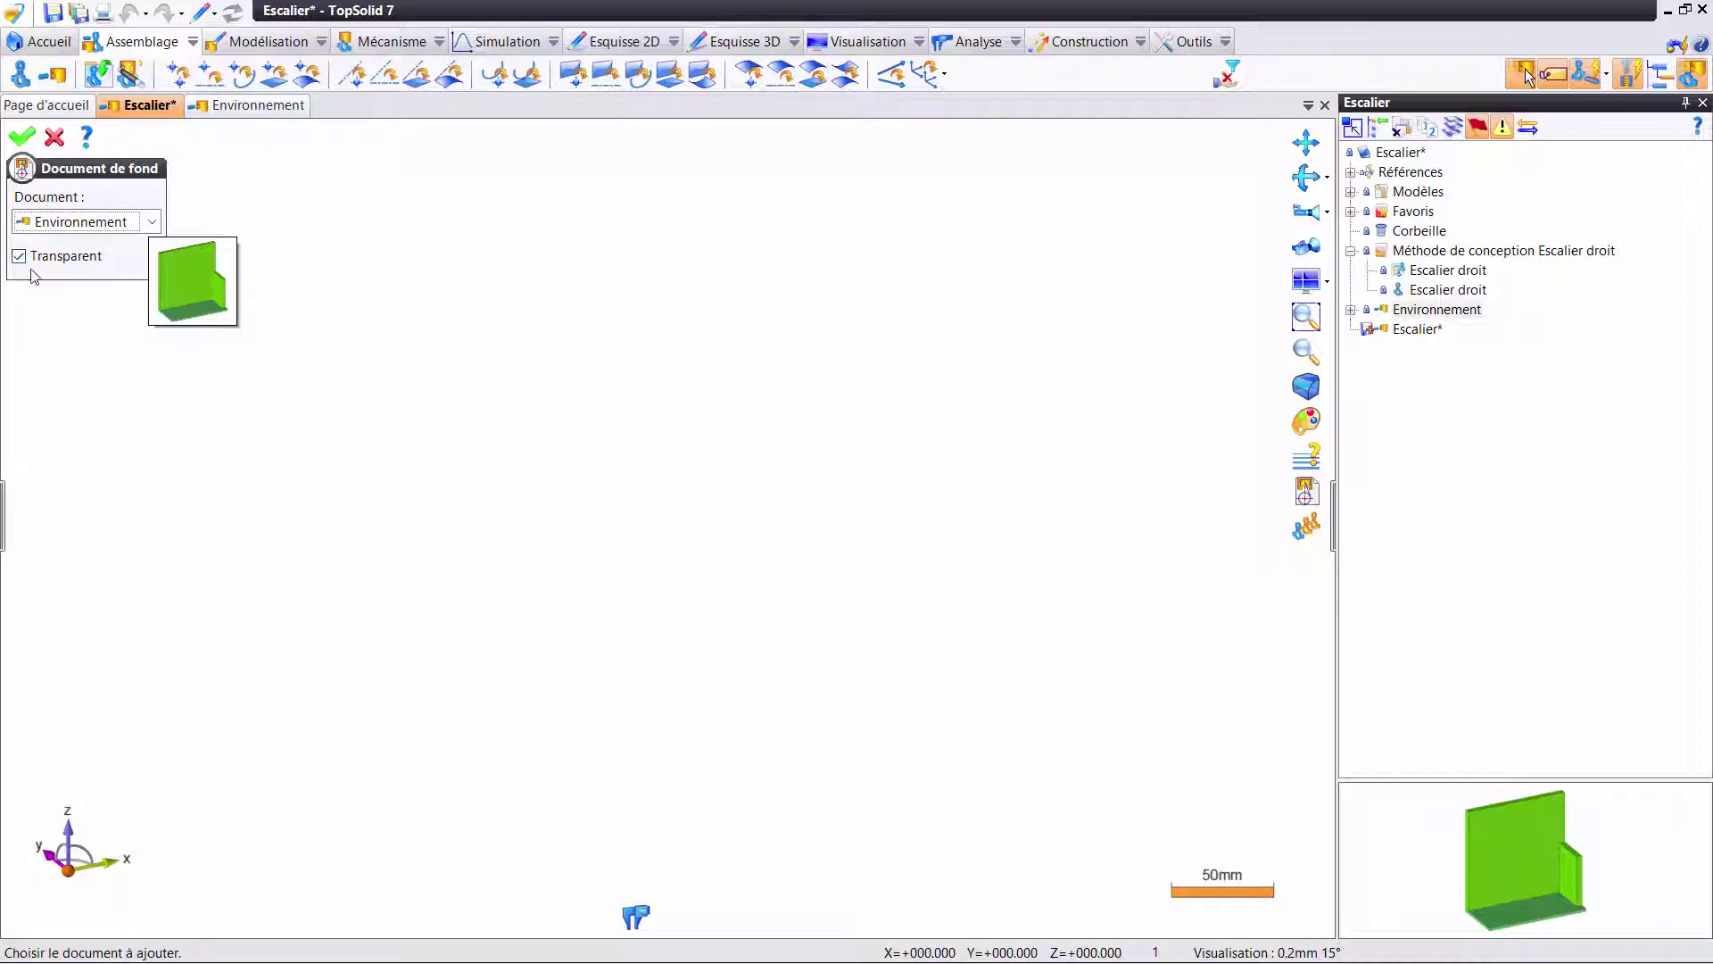
{"action": "right_click", "coordinate": [285, 232]}
{"action": "left_click", "coordinate": [308, 226]}
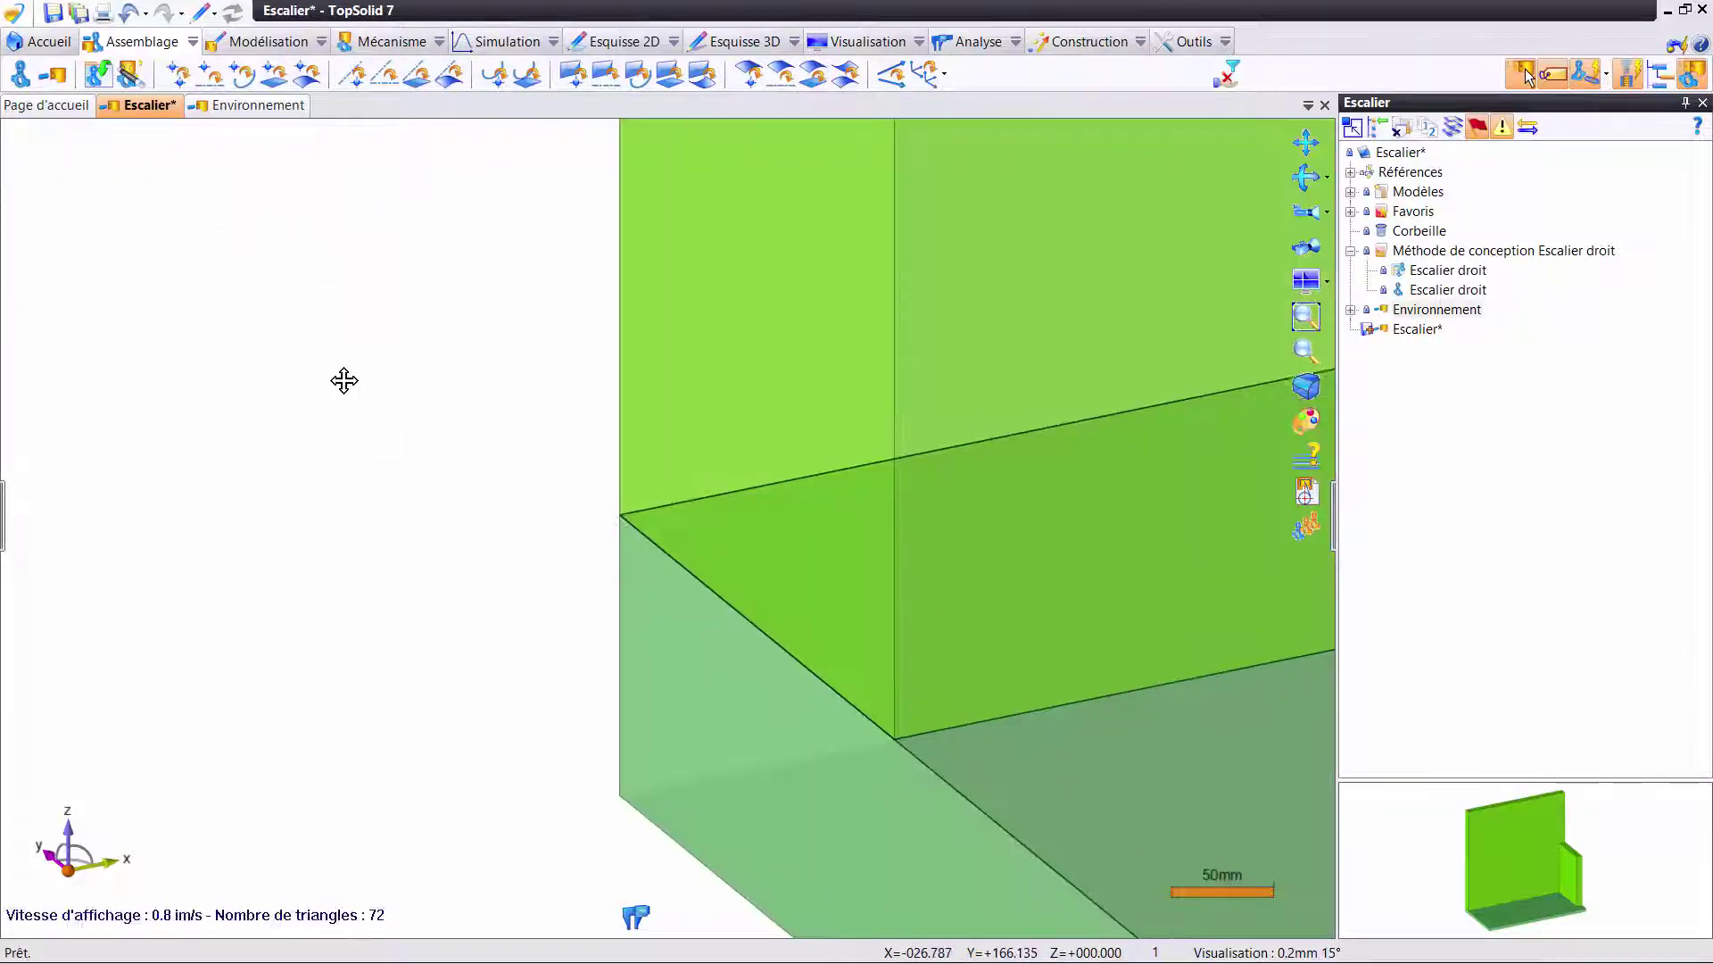
{"action": "scroll", "coordinate": [310, 480], "scroll_direction": "down", "scroll_amount": 5}
{"action": "scroll", "coordinate": [449, 420], "scroll_direction": "down", "scroll_amount": 3}
{"action": "middle_click_drag", "start_coordinate": [544, 406], "coordinate": [775, 475]}
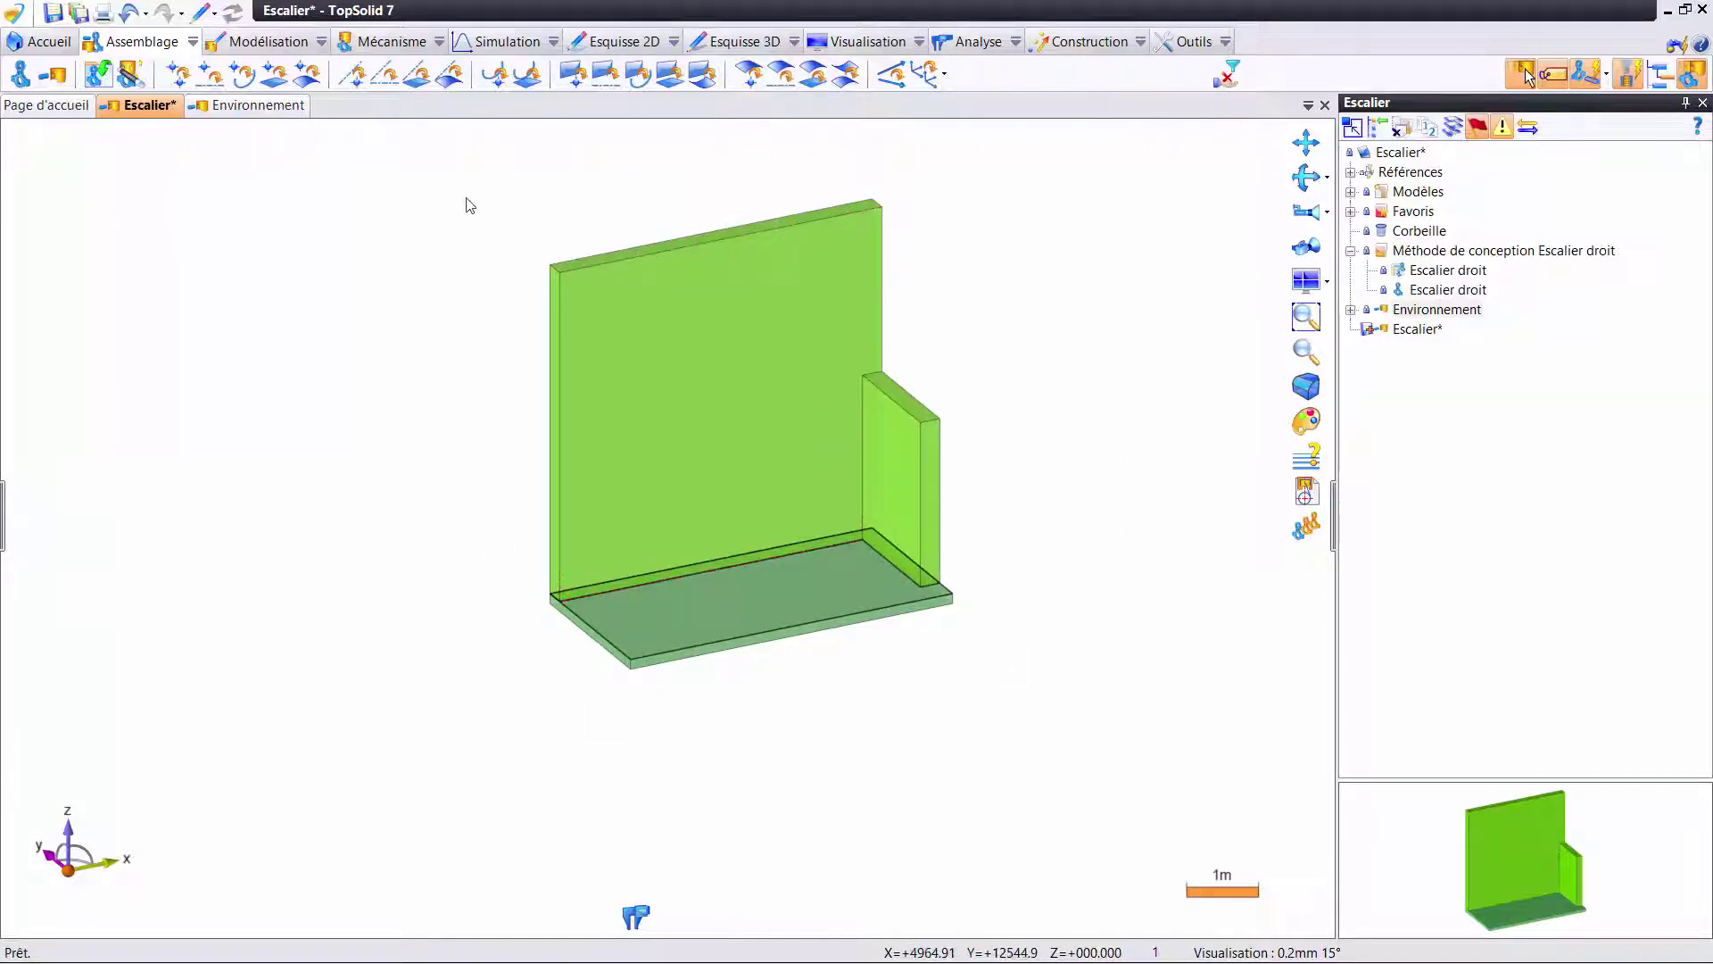
{"action": "middle_click_drag", "start_coordinate": [512, 413], "coordinate": [482, 419]}
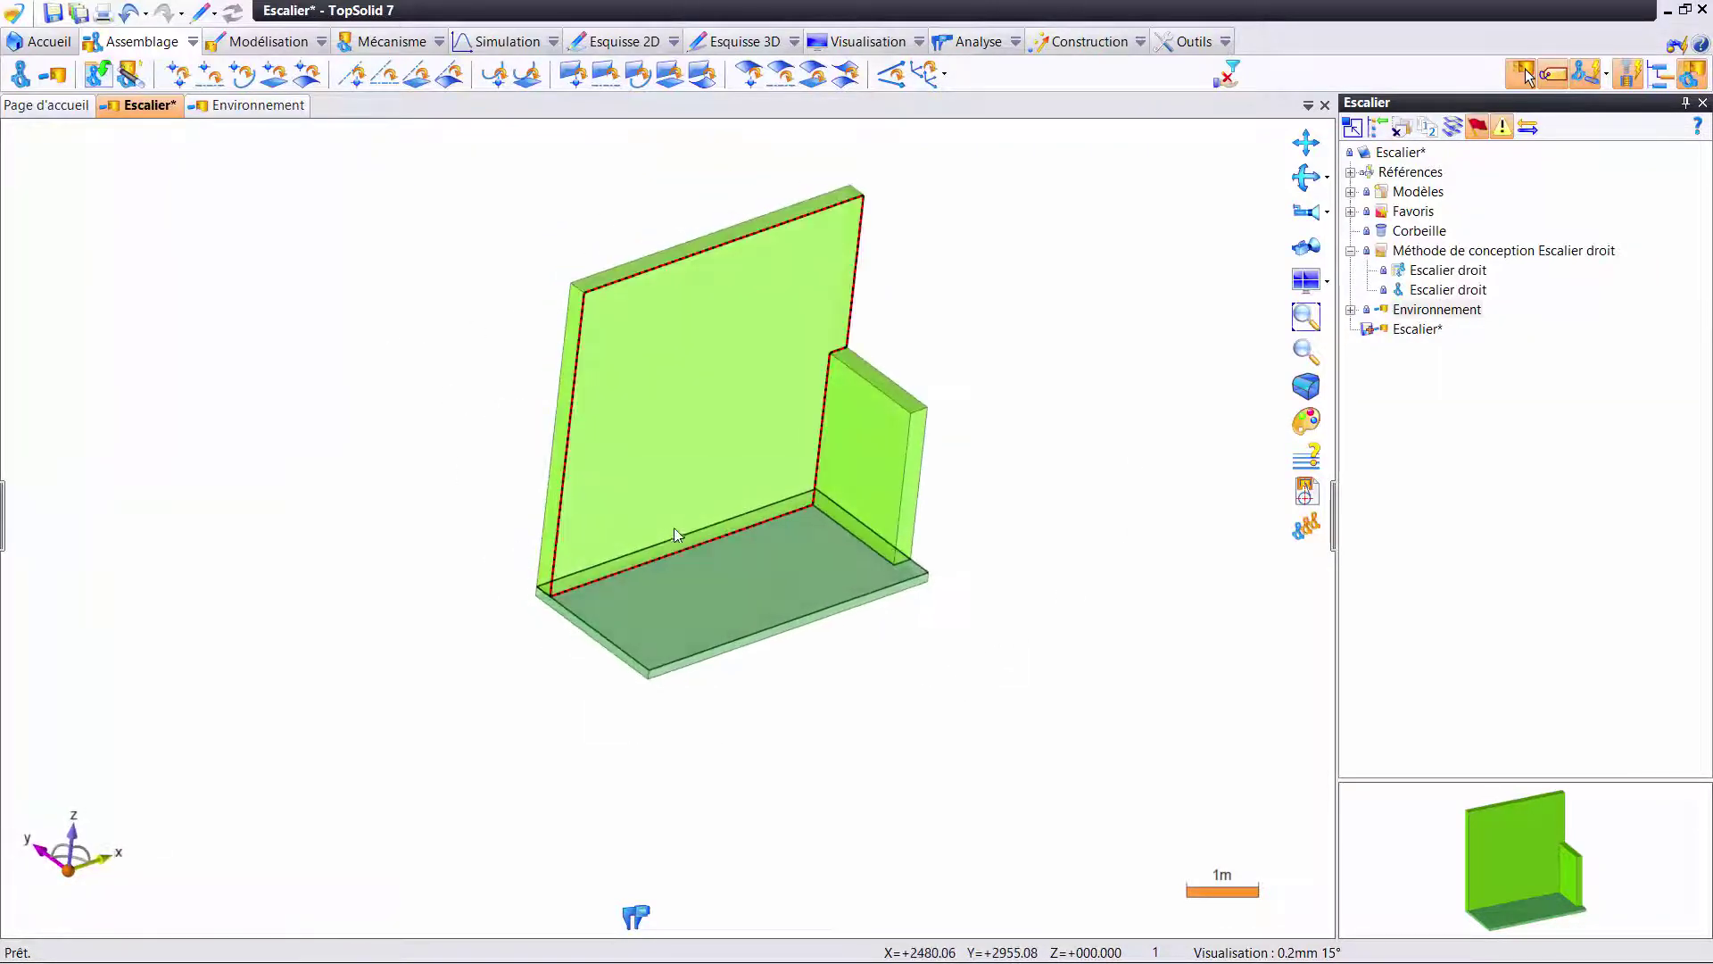
{"action": "left_click", "coordinate": [4, 499]}
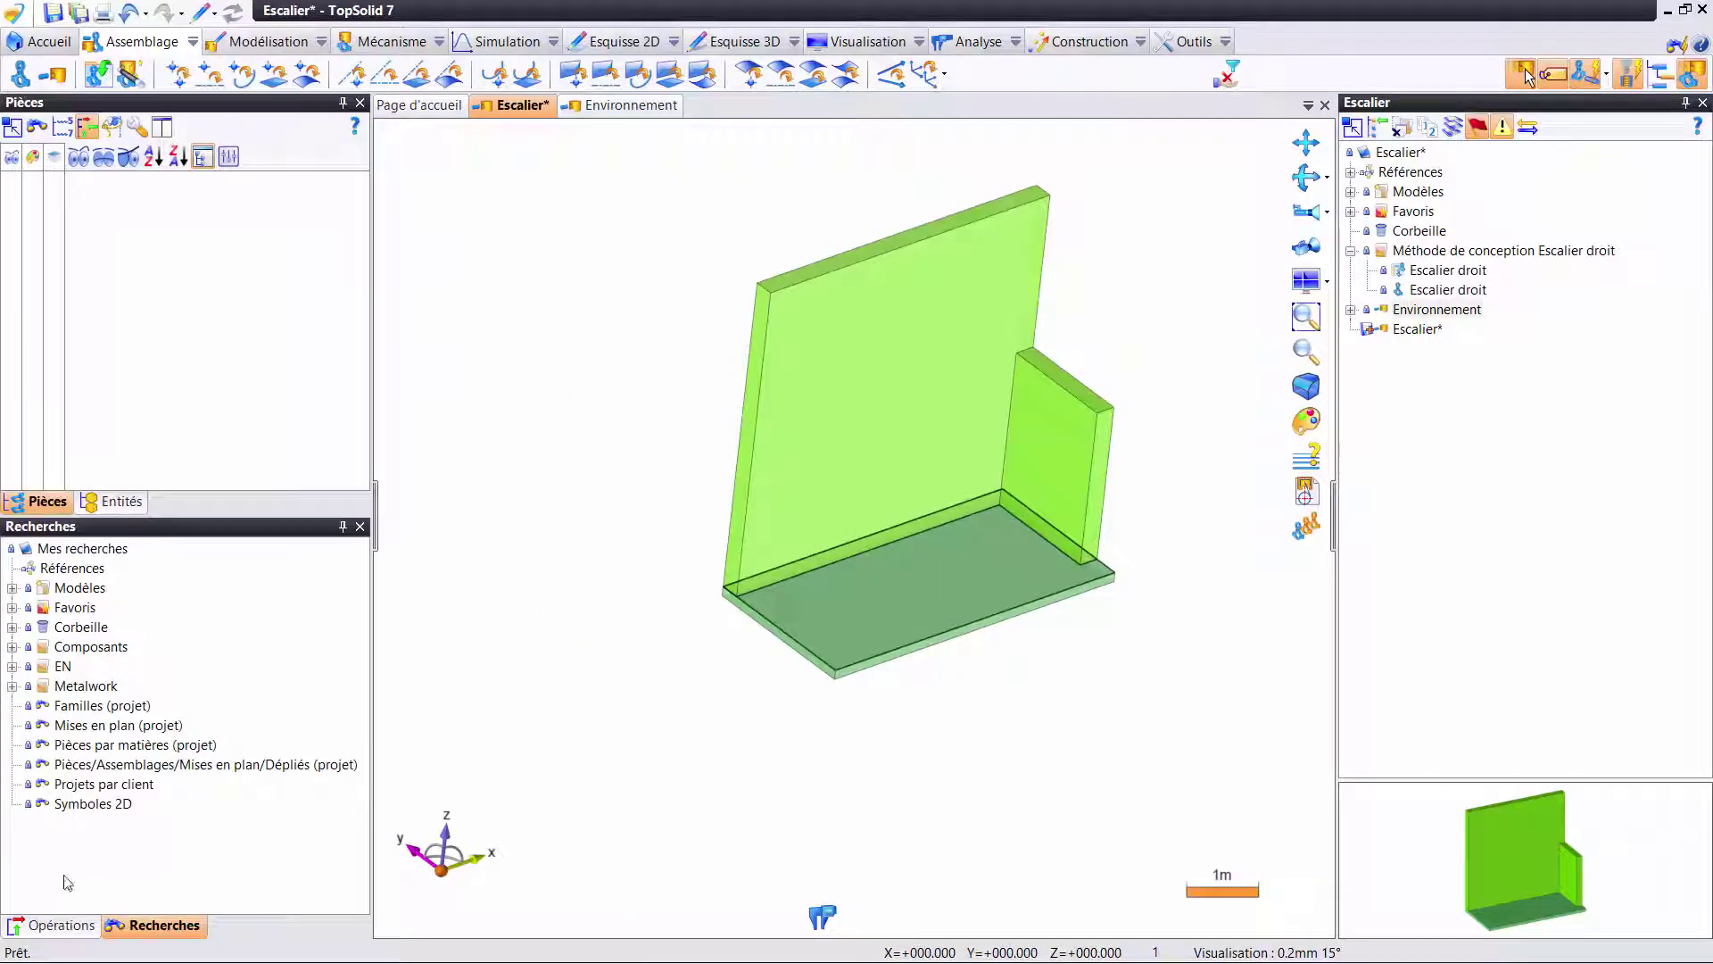
{"action": "left_click", "coordinate": [112, 501]}
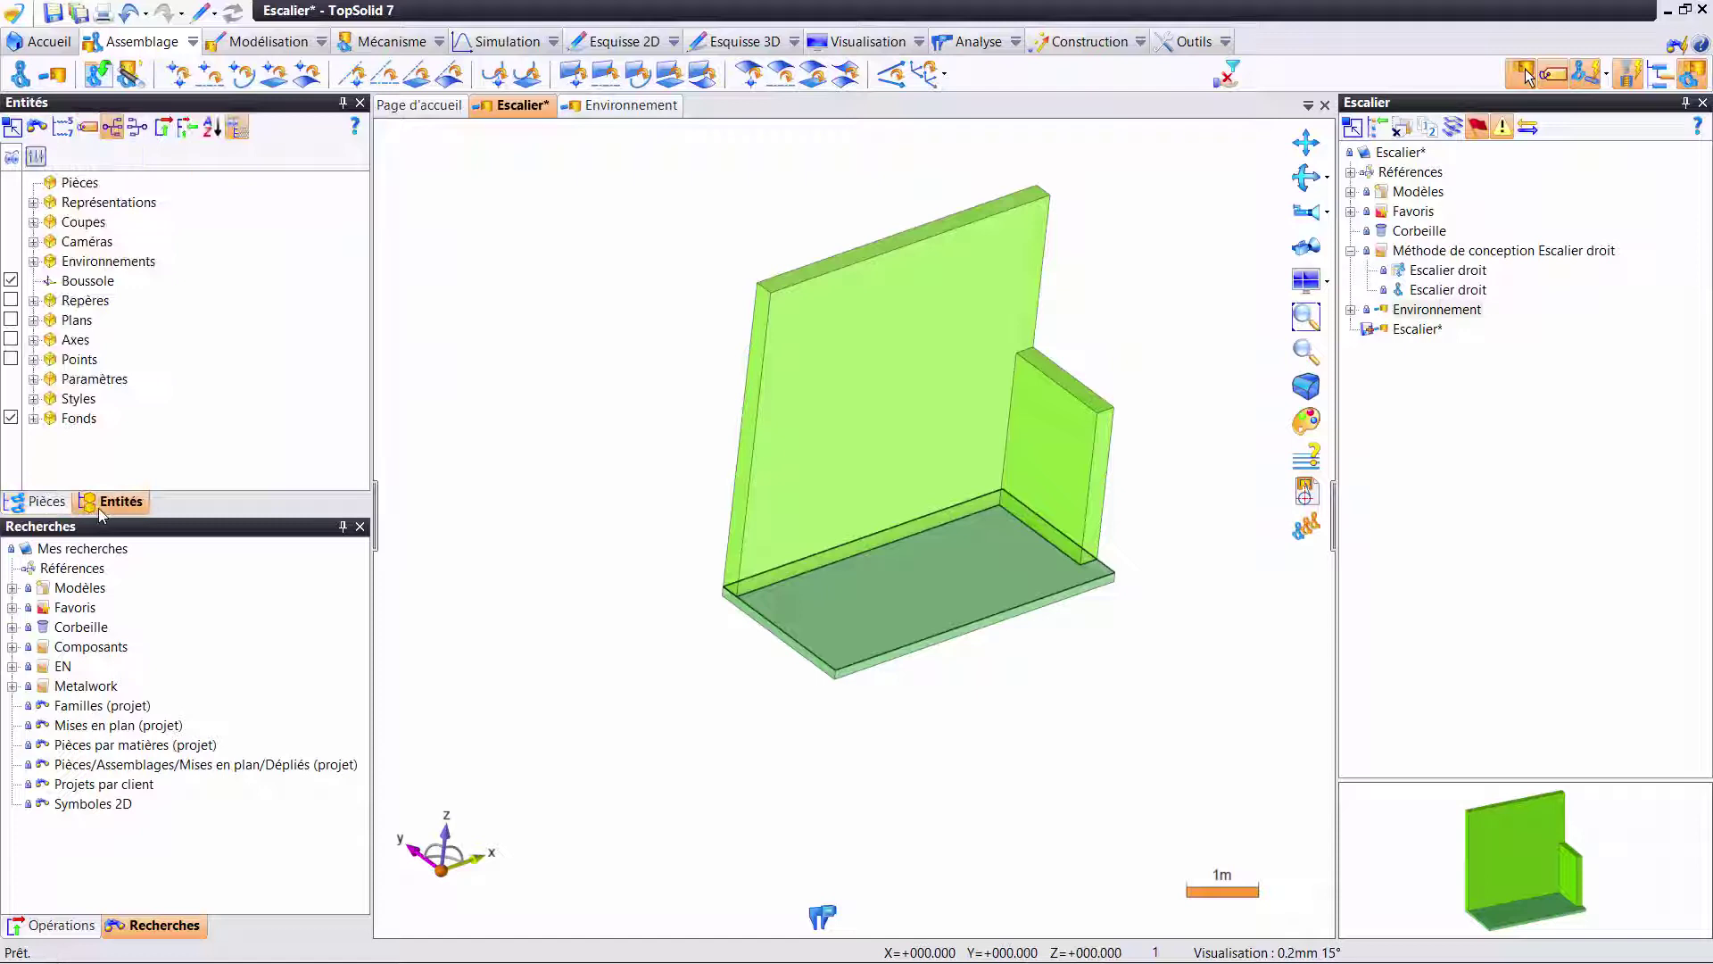
{"action": "left_click", "coordinate": [34, 418]}
{"action": "left_click", "coordinate": [93, 437]}
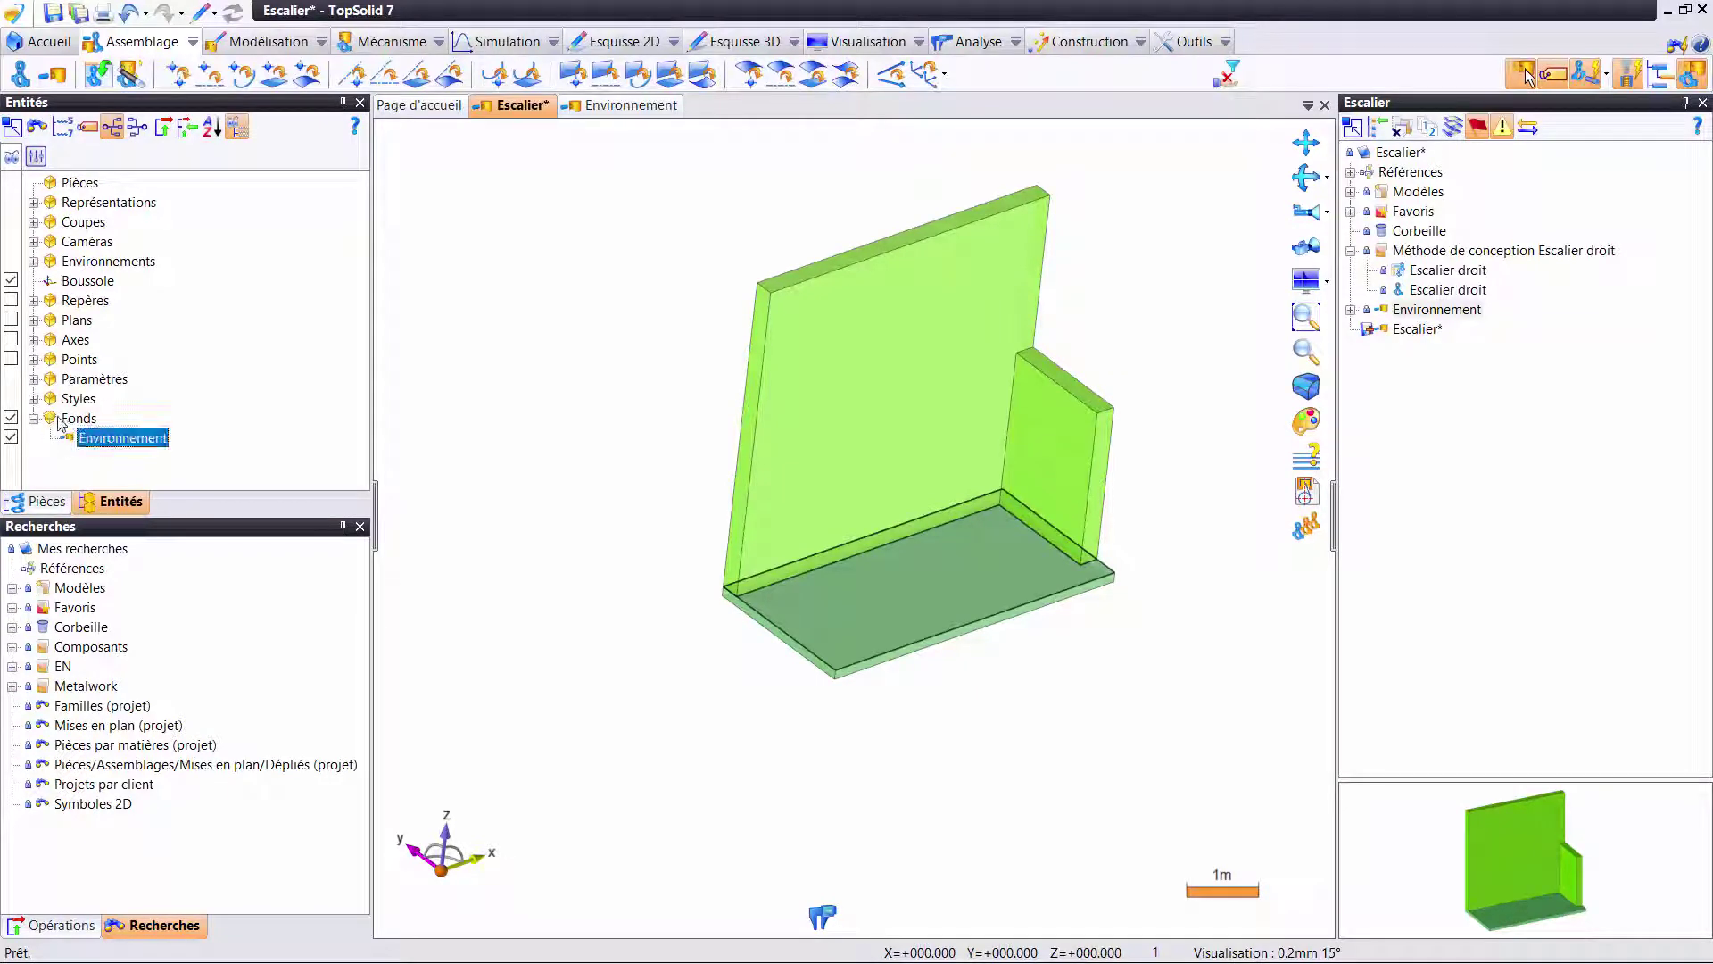
{"action": "left_click", "coordinate": [94, 439]}
{"action": "right_click", "coordinate": [122, 438]}
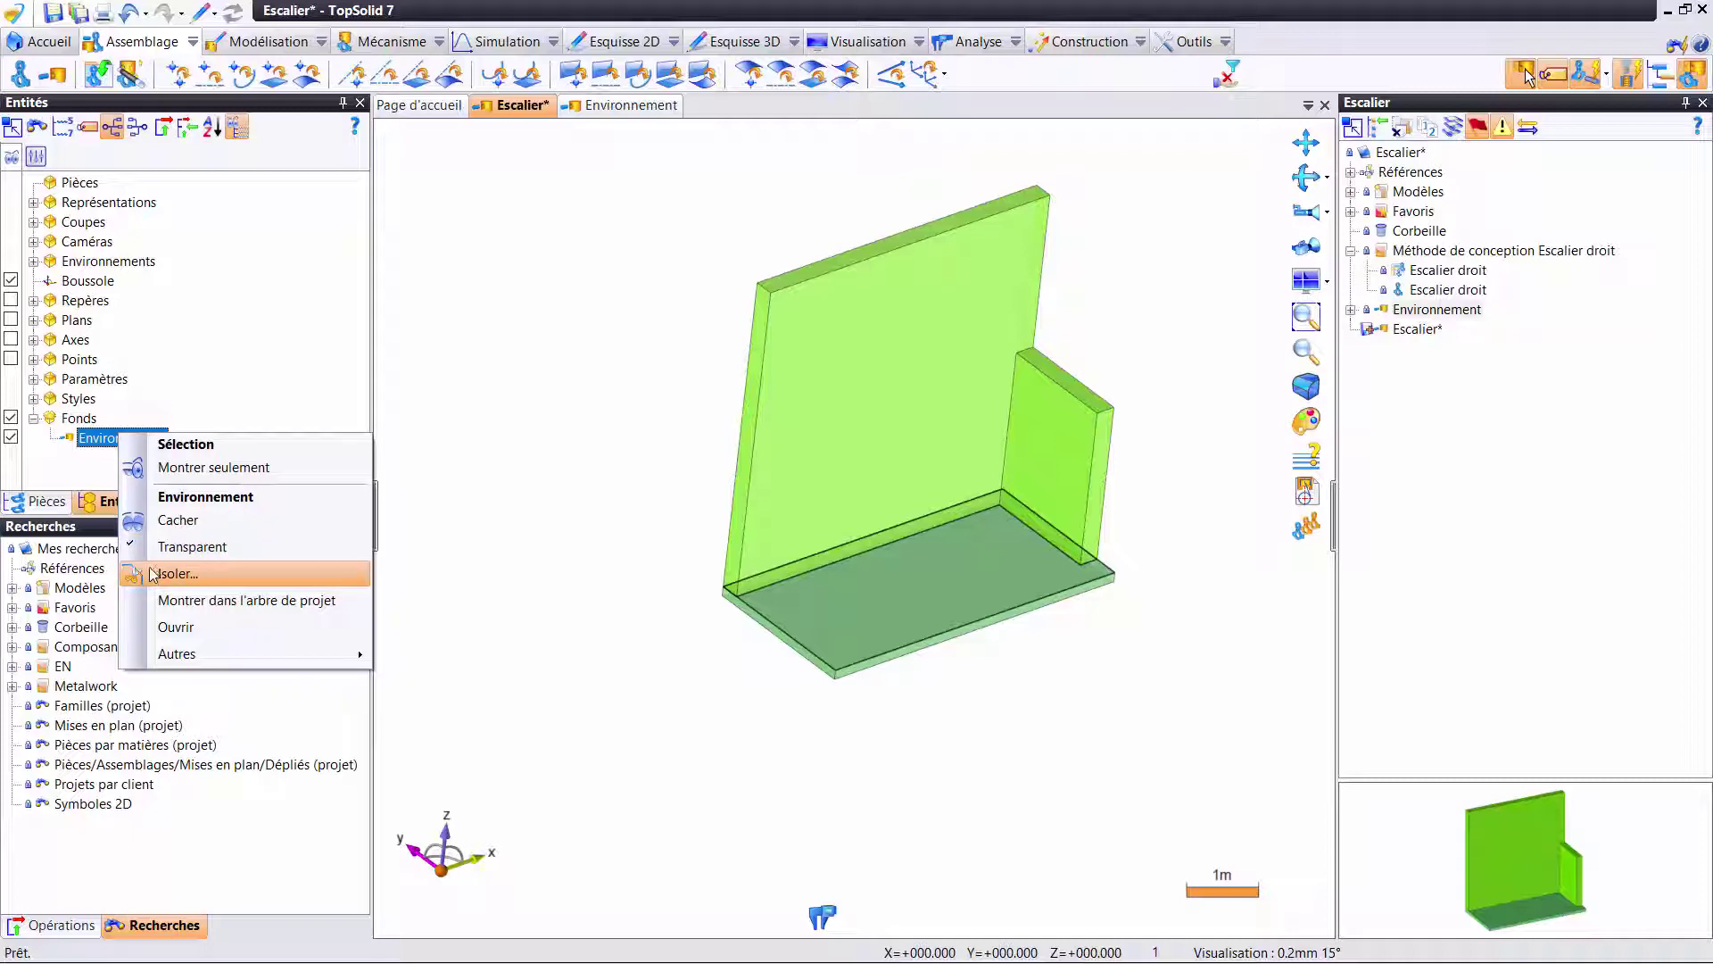
{"action": "left_click", "coordinate": [384, 487]}
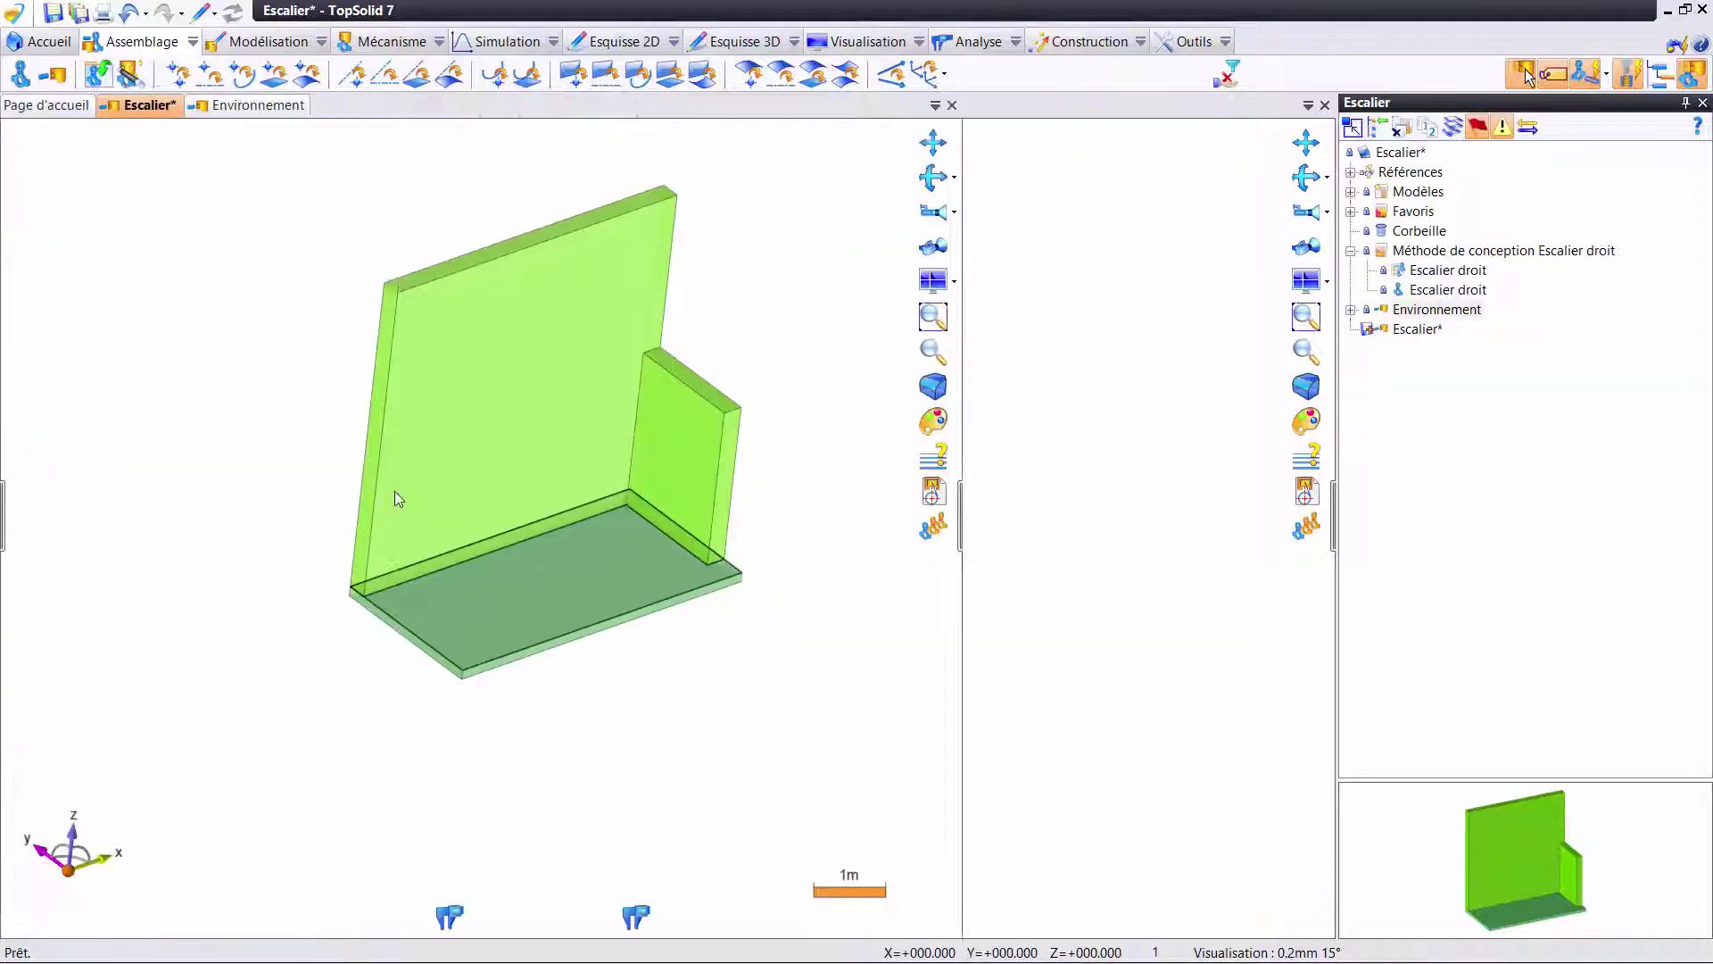
{"action": "right_click", "coordinate": [689, 363]}
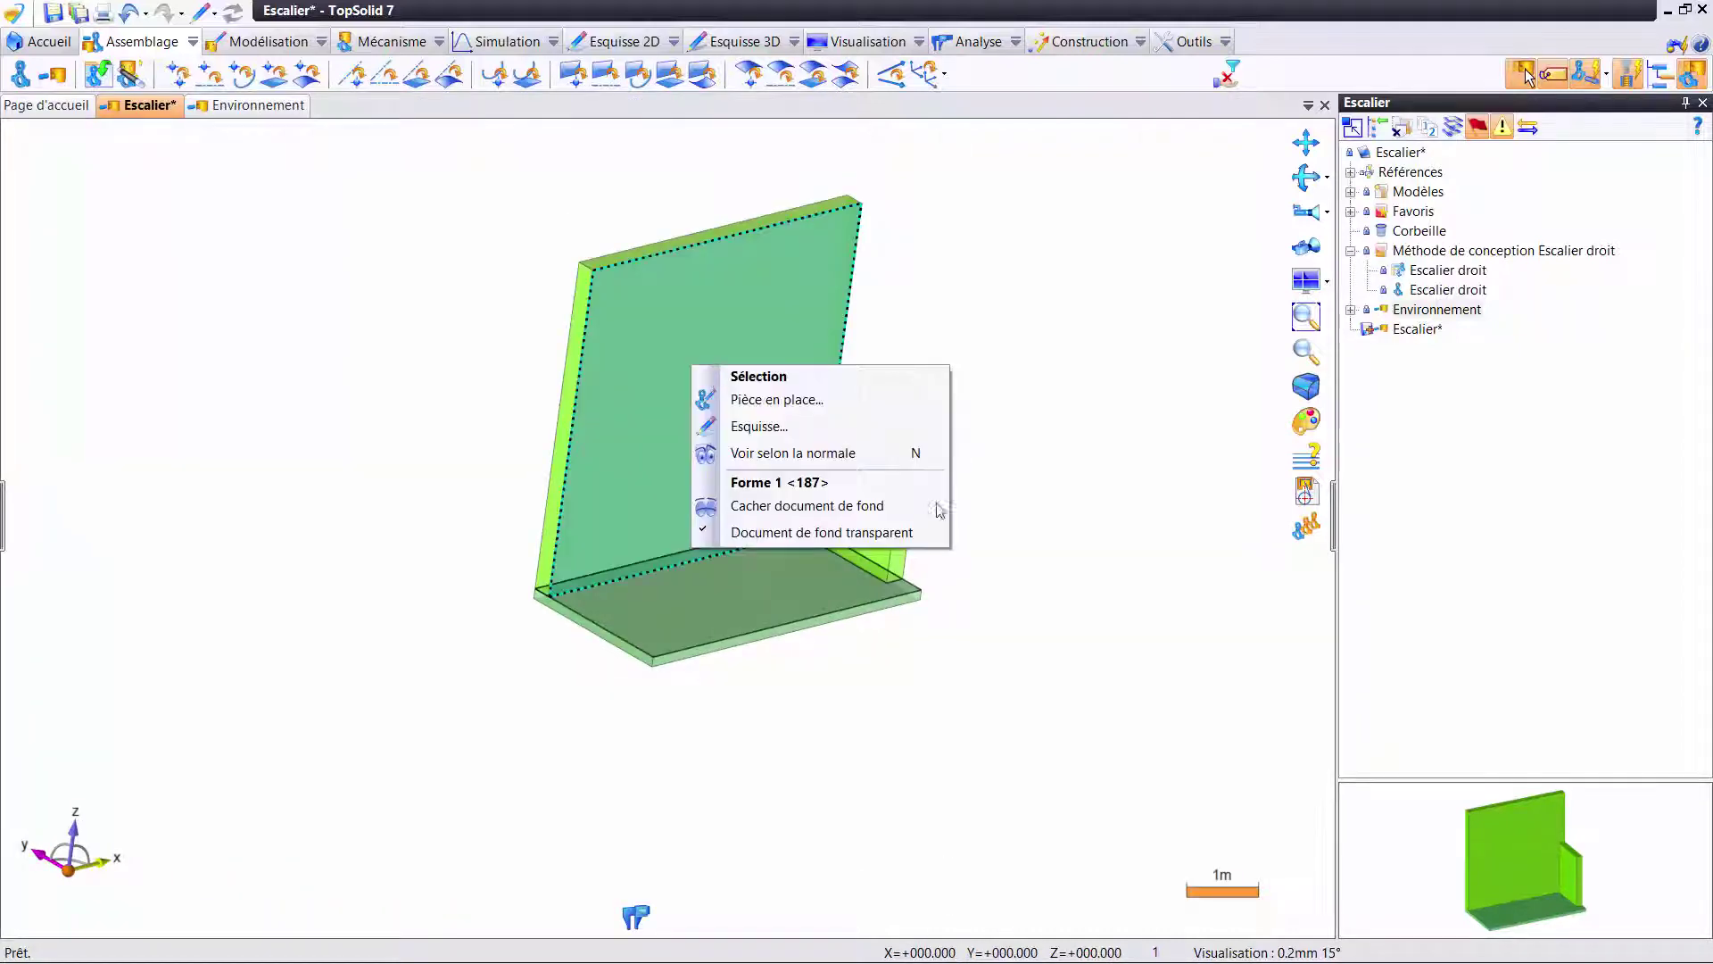
- Create an entity filter named Murs that hides the walls
{"action": "left_click", "coordinate": [271, 226]}
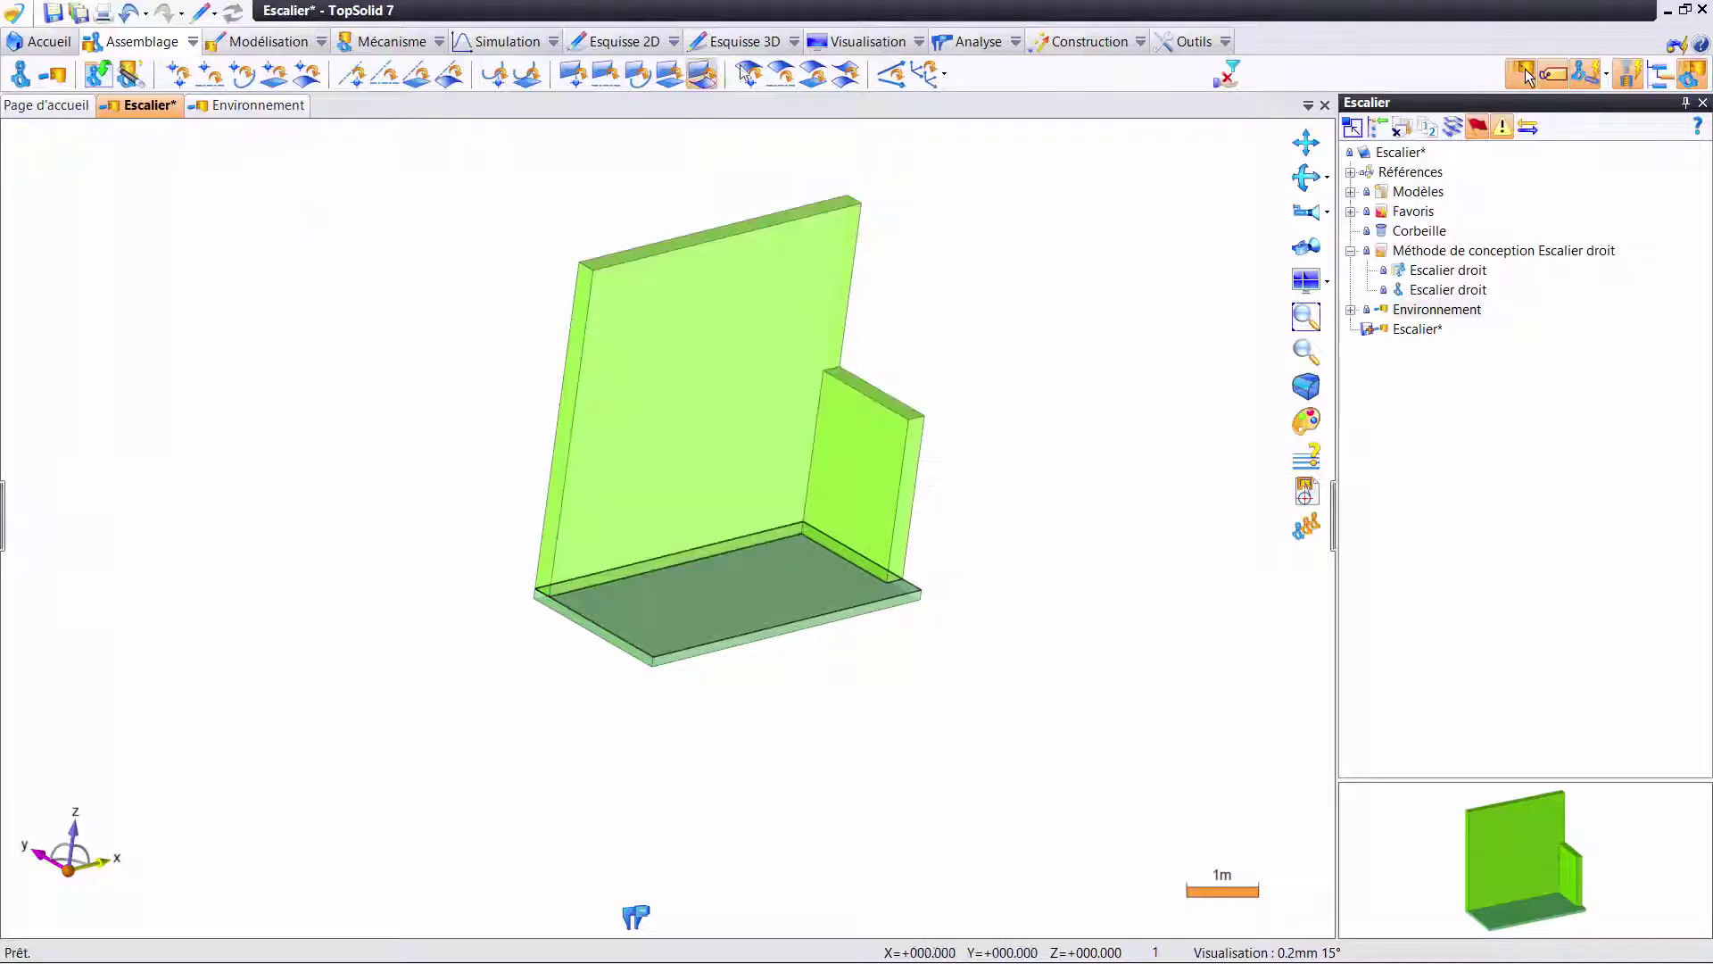
{"action": "left_click", "coordinate": [858, 41]}
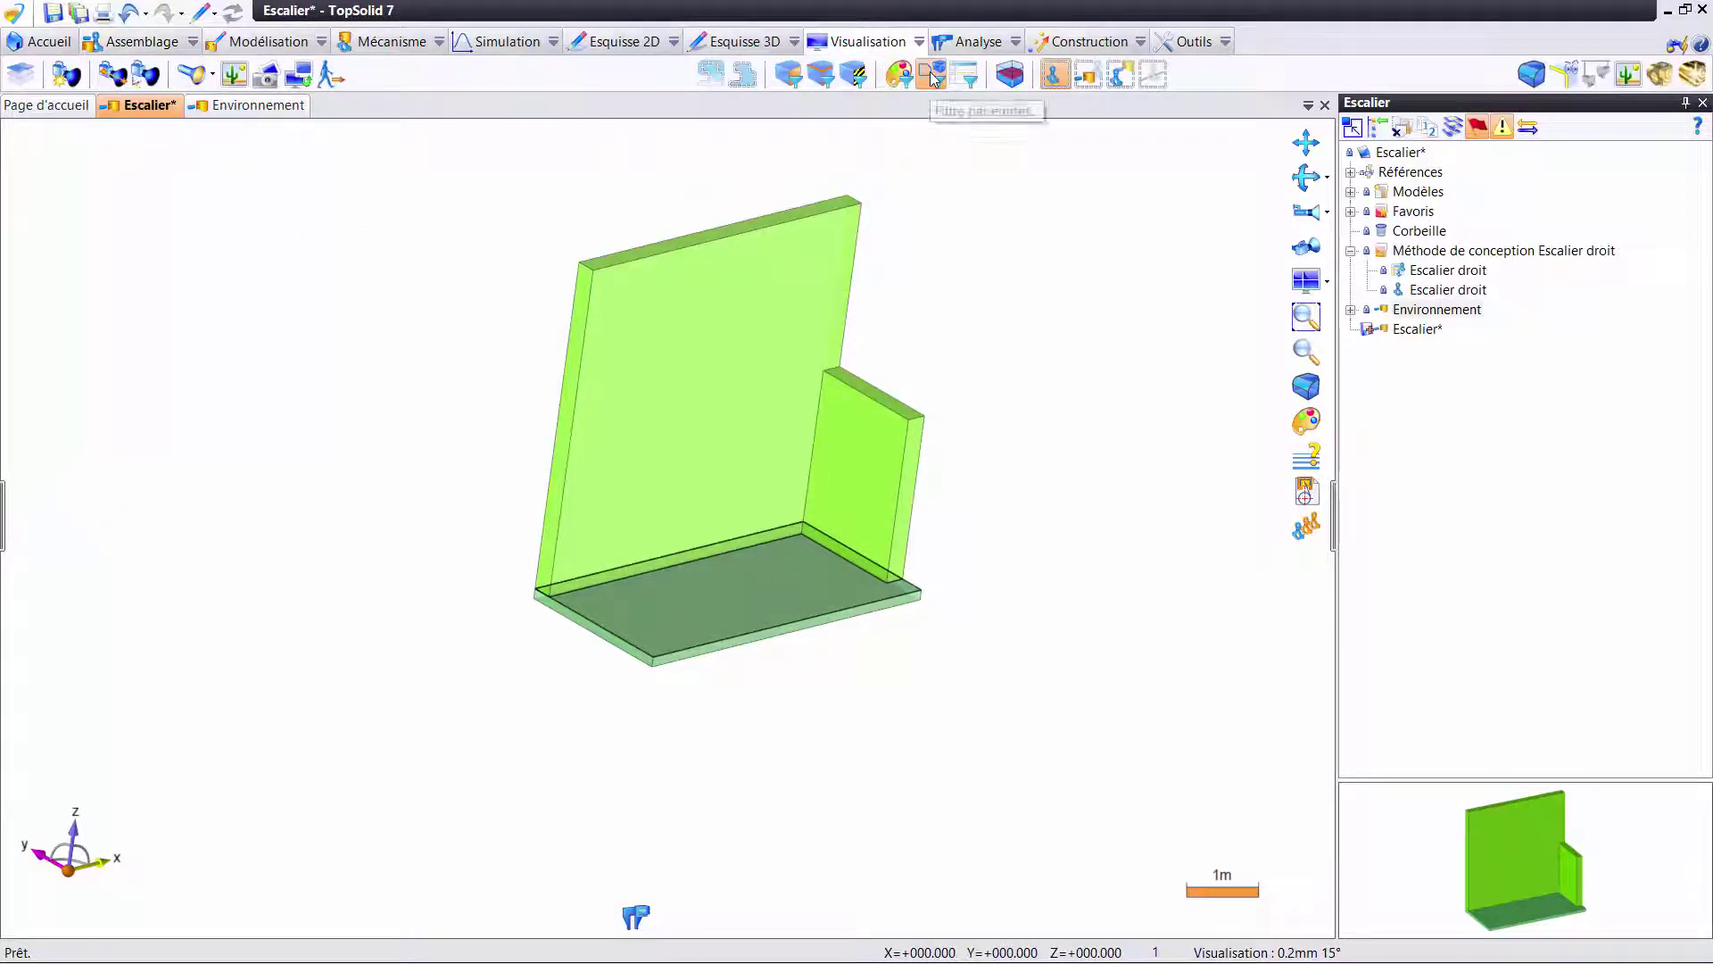
{"action": "left_click", "coordinate": [934, 78]}
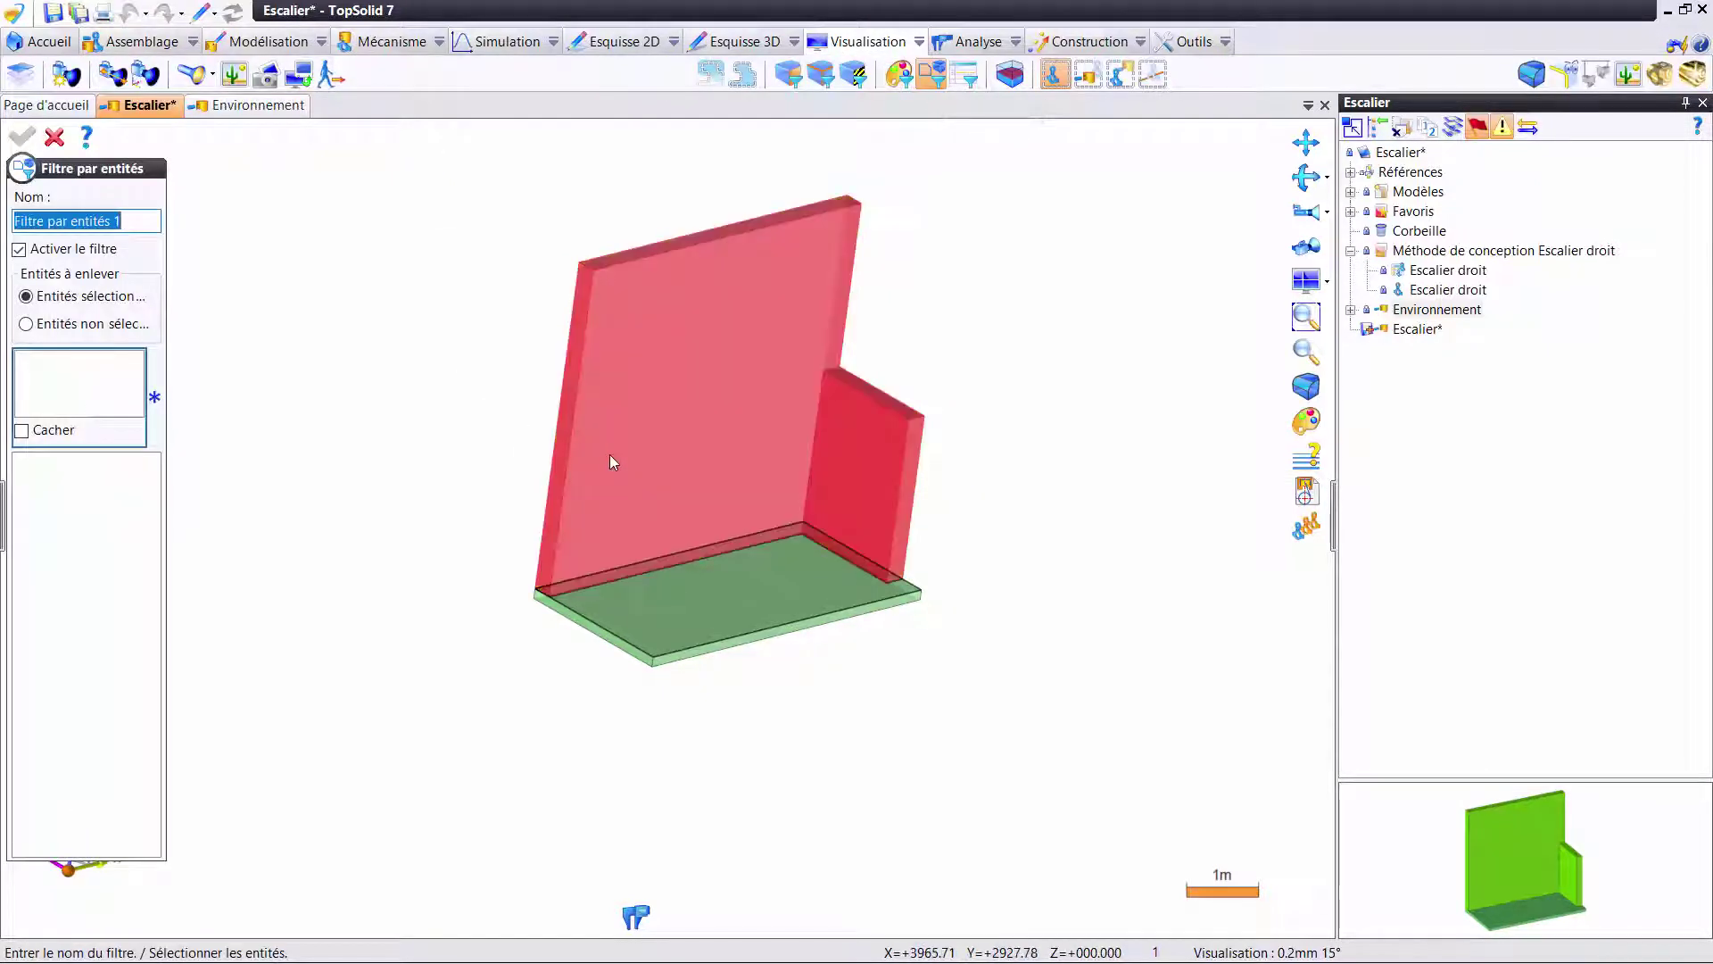
{"action": "left_click", "coordinate": [639, 459]}
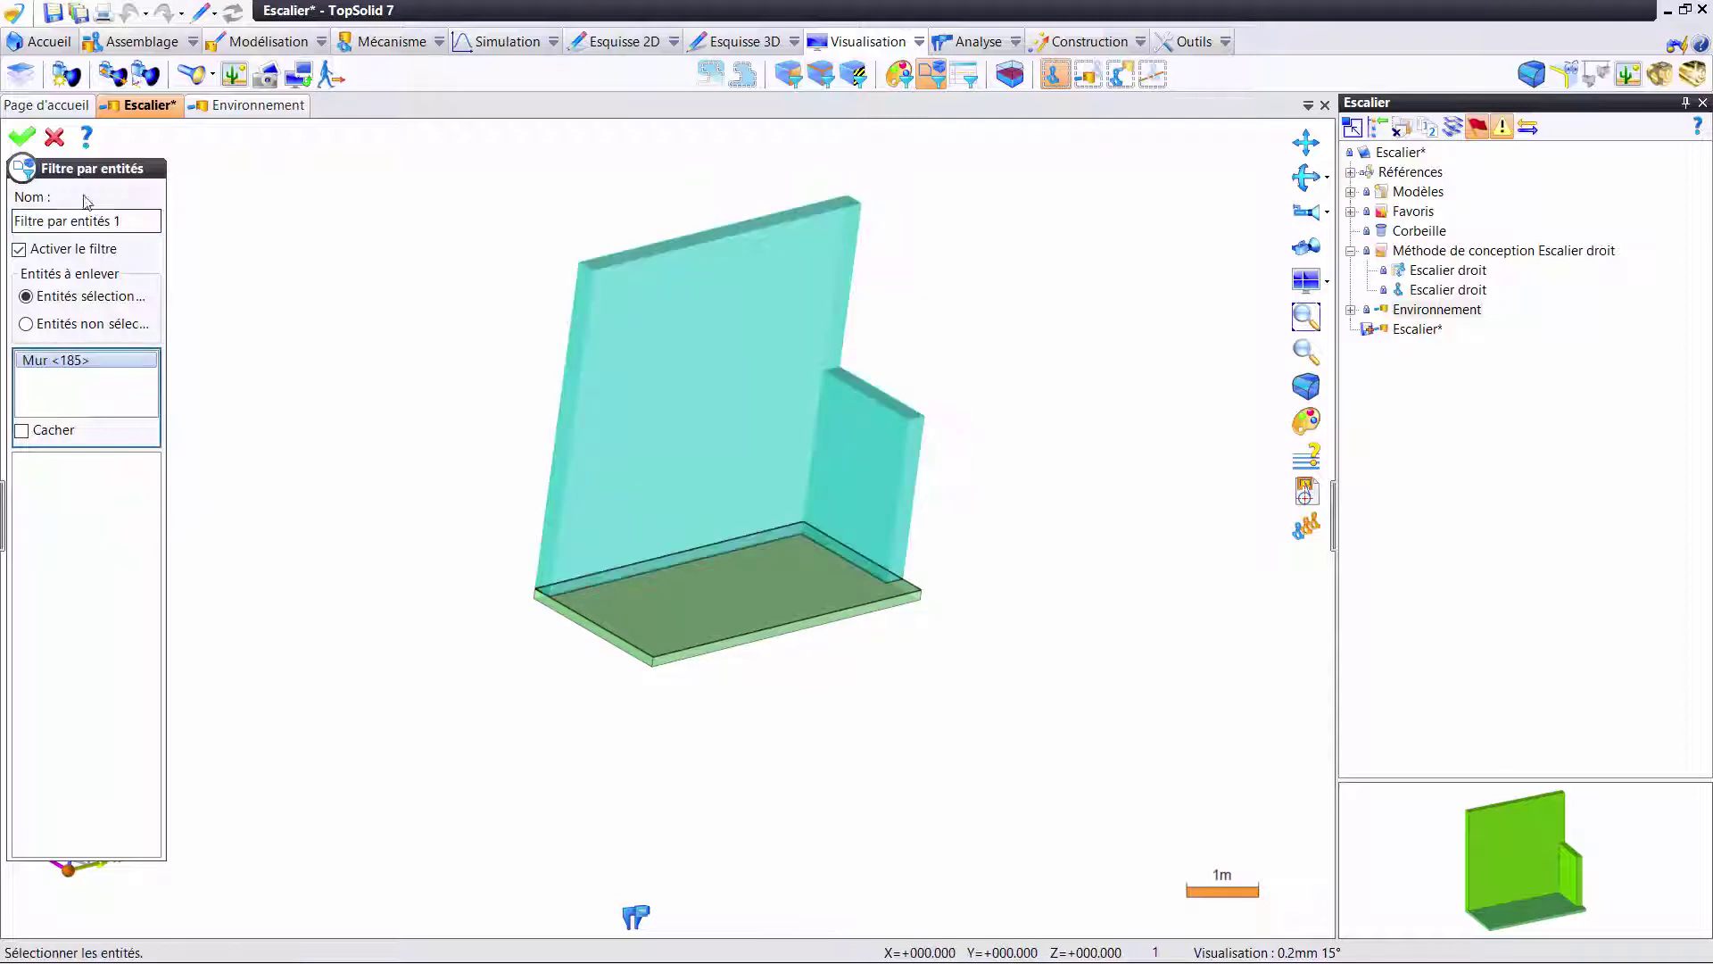
{"action": "type", "text": "Murs"}
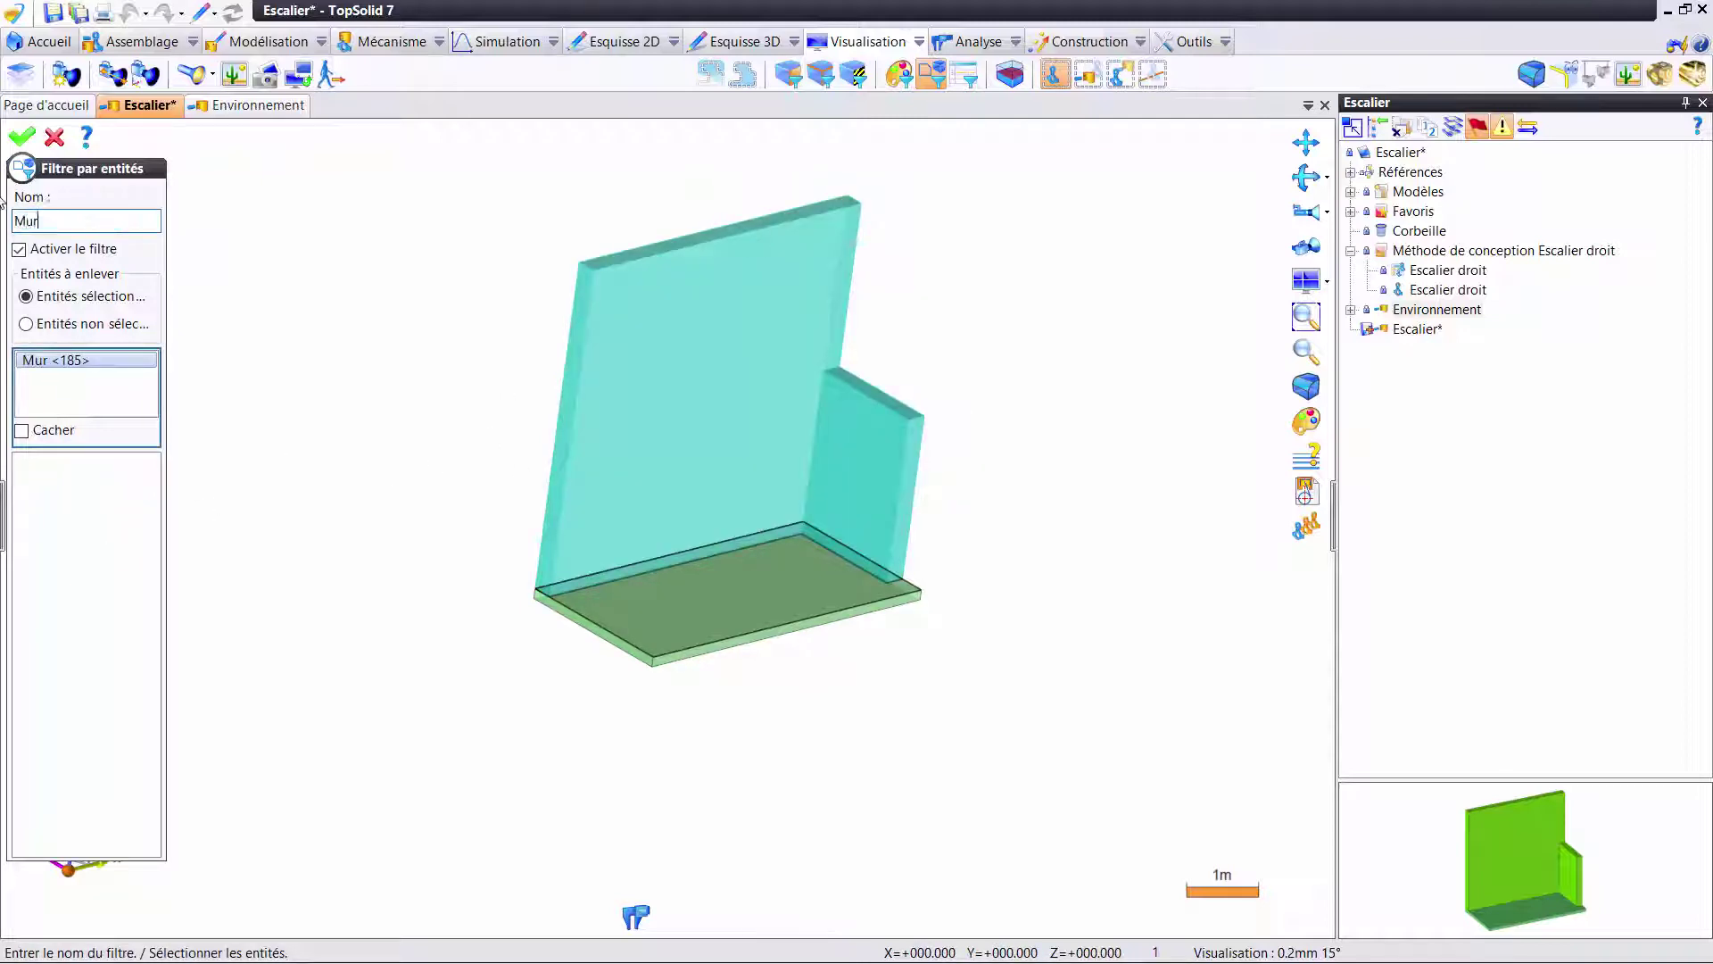
{"action": "key", "text": "Return"}
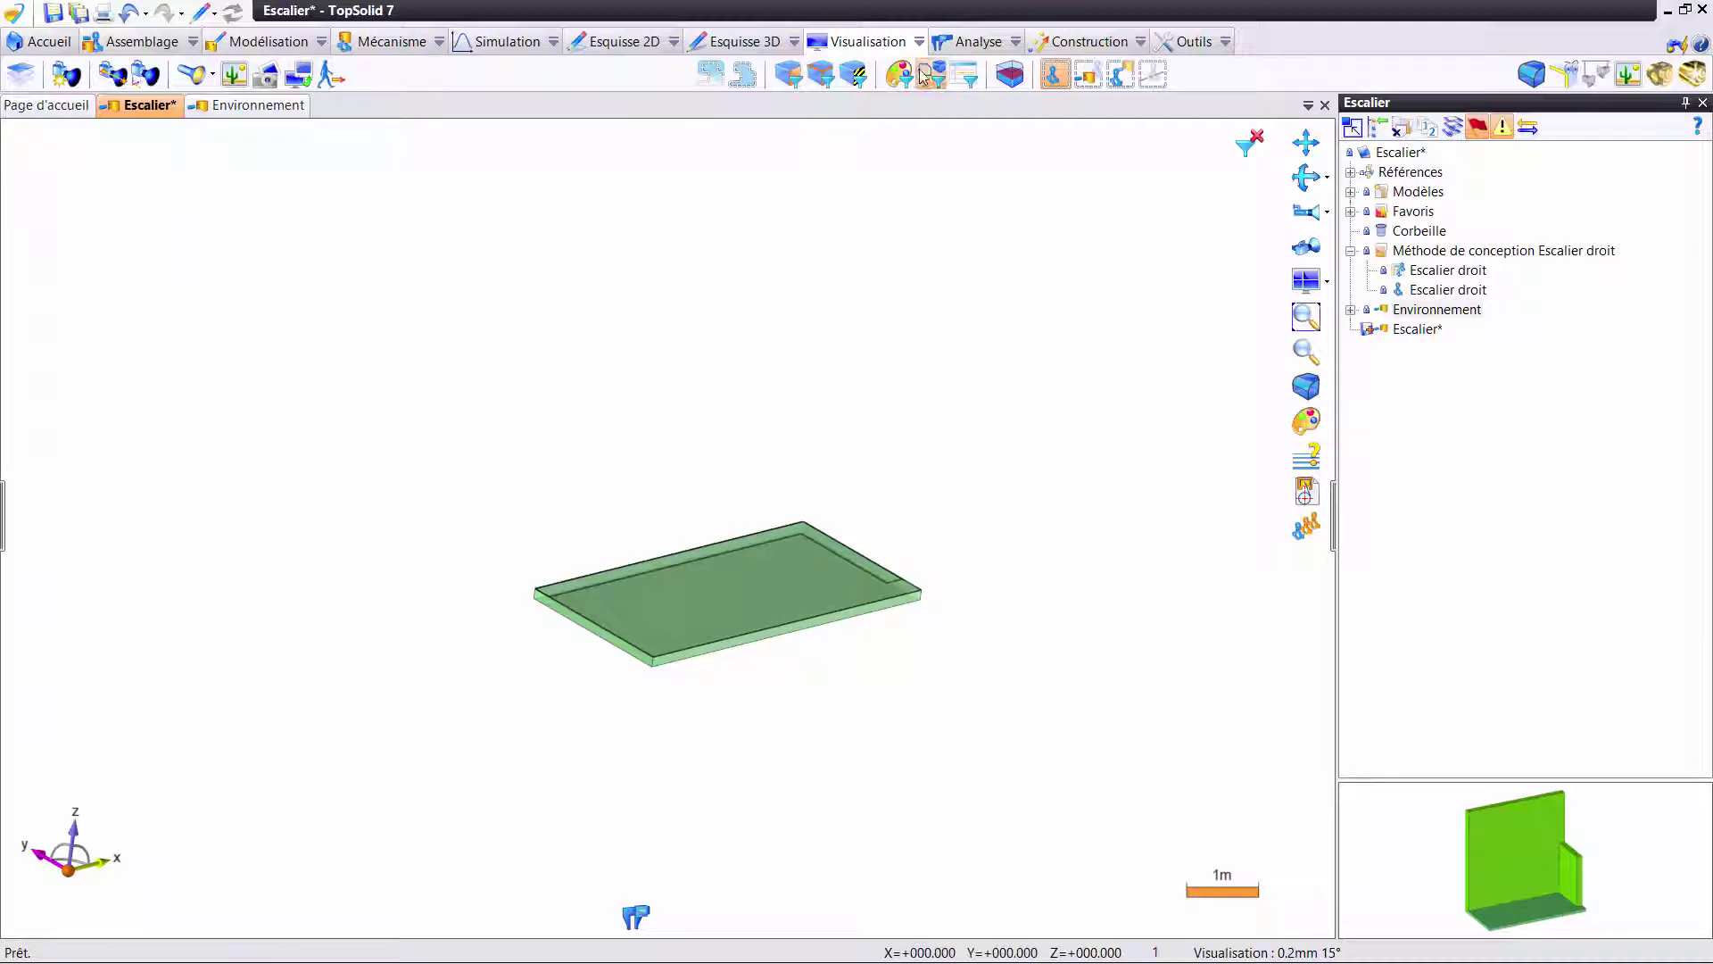
- Add a Sol filter for the floor slab, then deactivate all filters
{"action": "left_click", "coordinate": [932, 75]}
{"action": "left_click", "coordinate": [800, 633]}
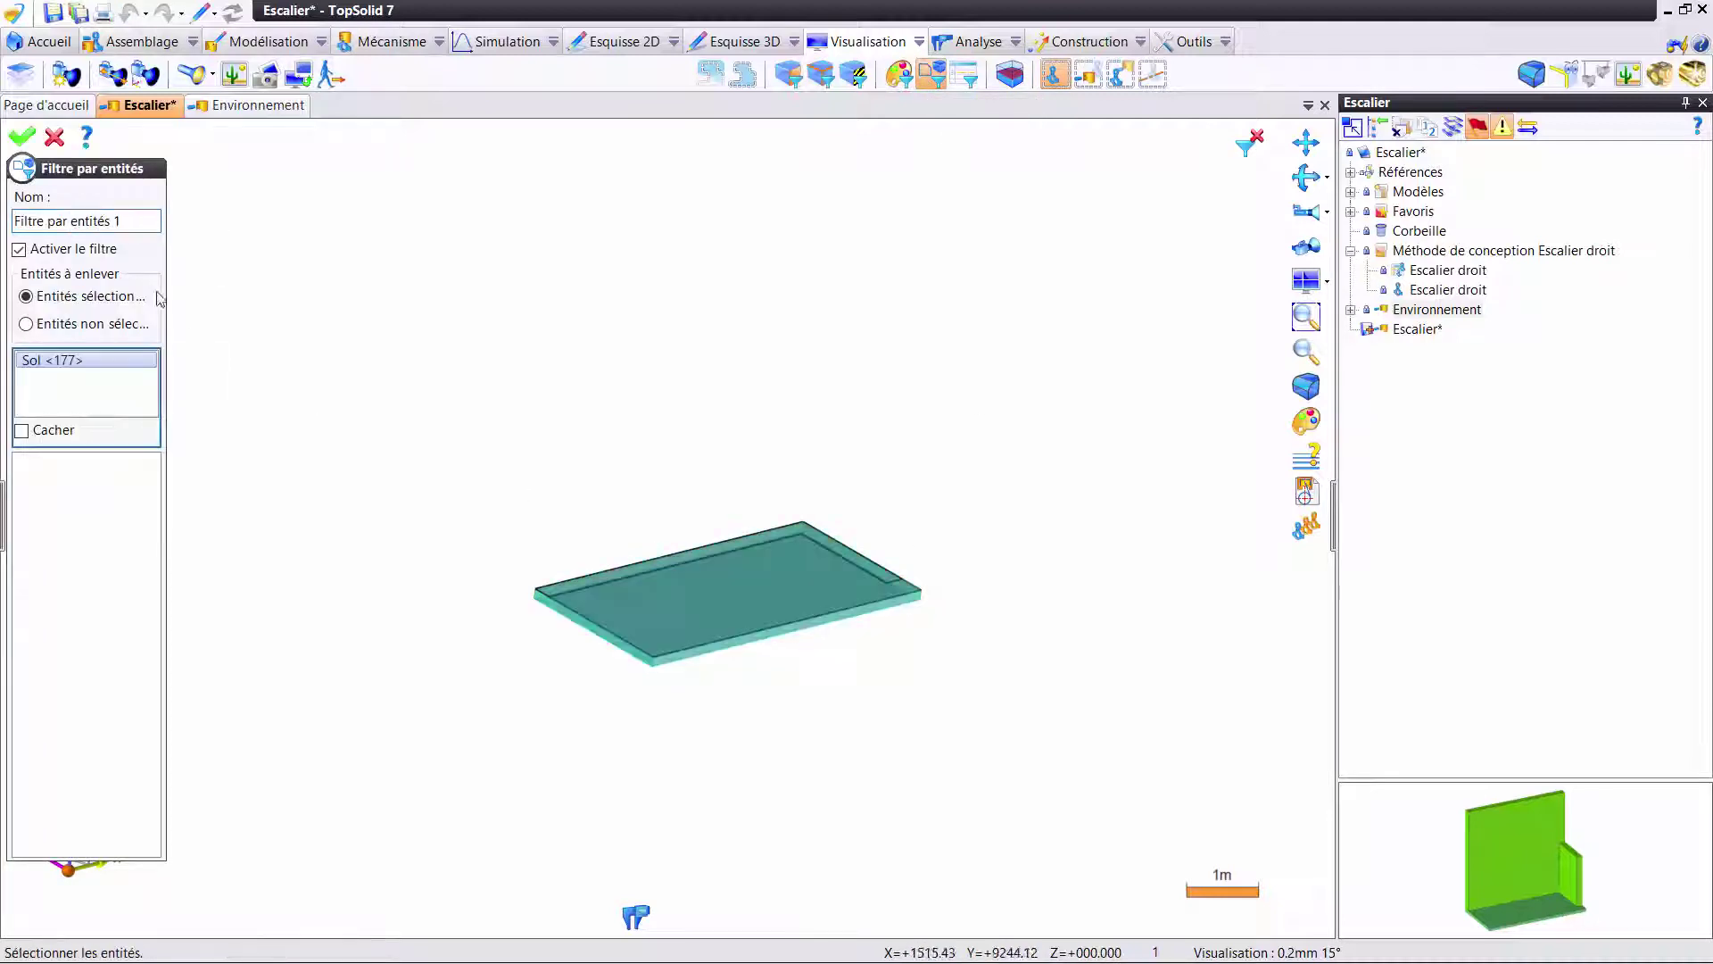
{"action": "type", "text": "Sol"}
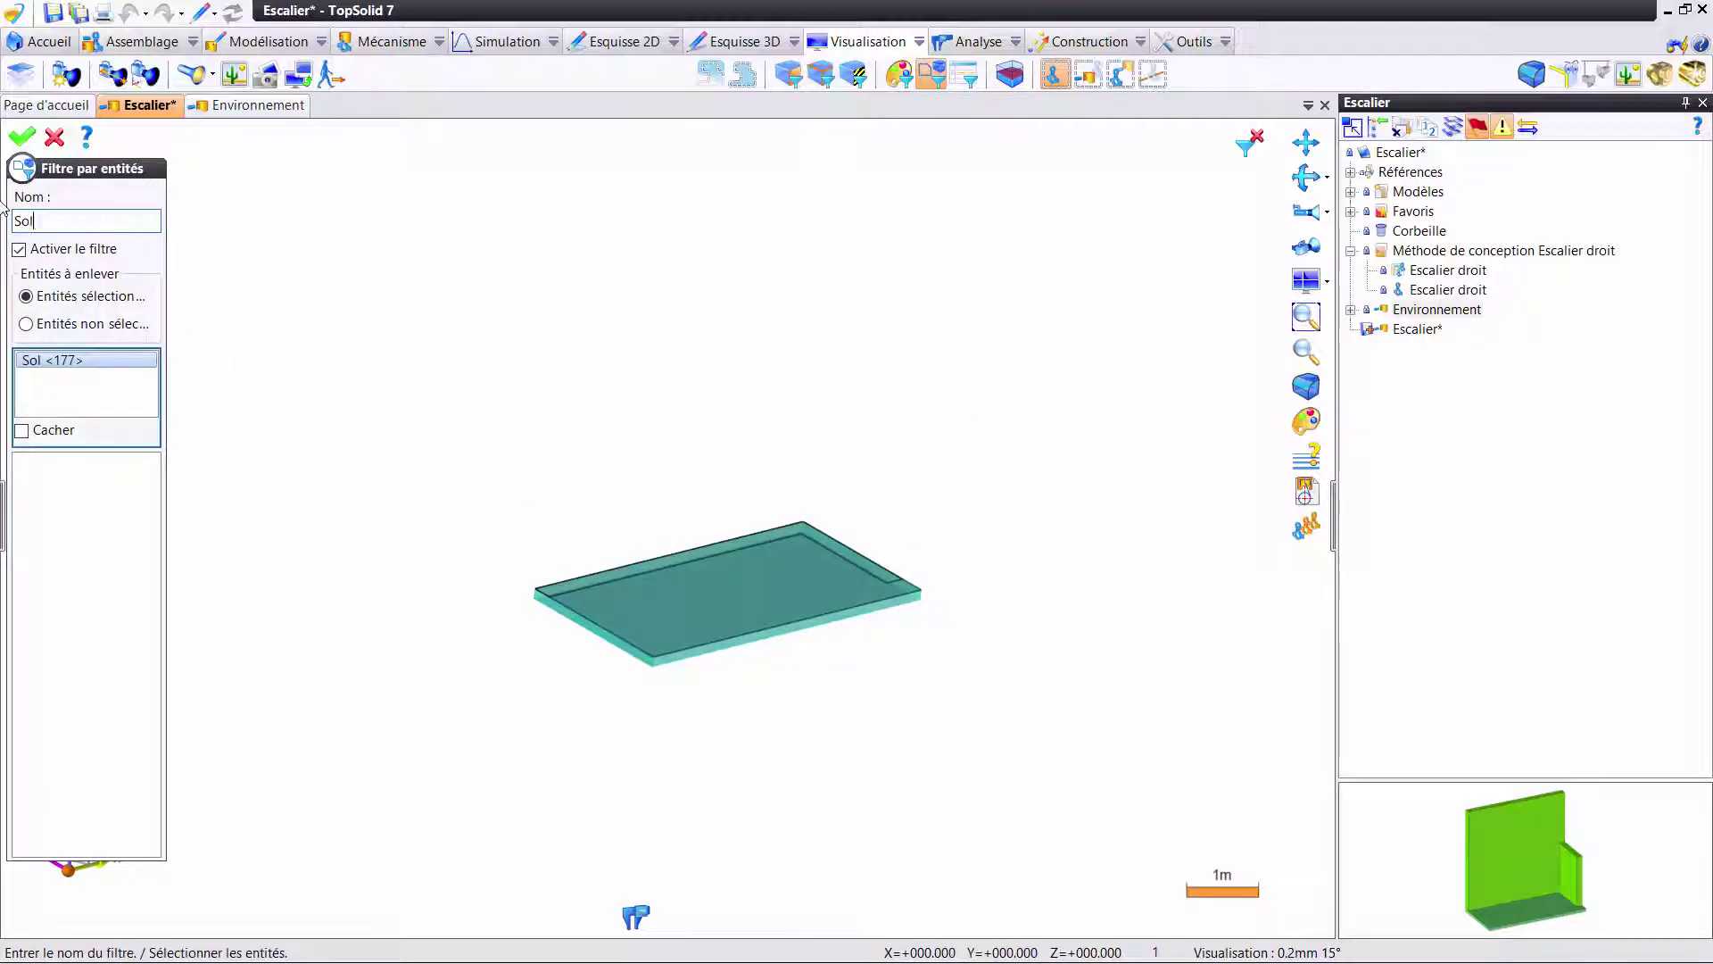
{"action": "key", "text": "Return"}
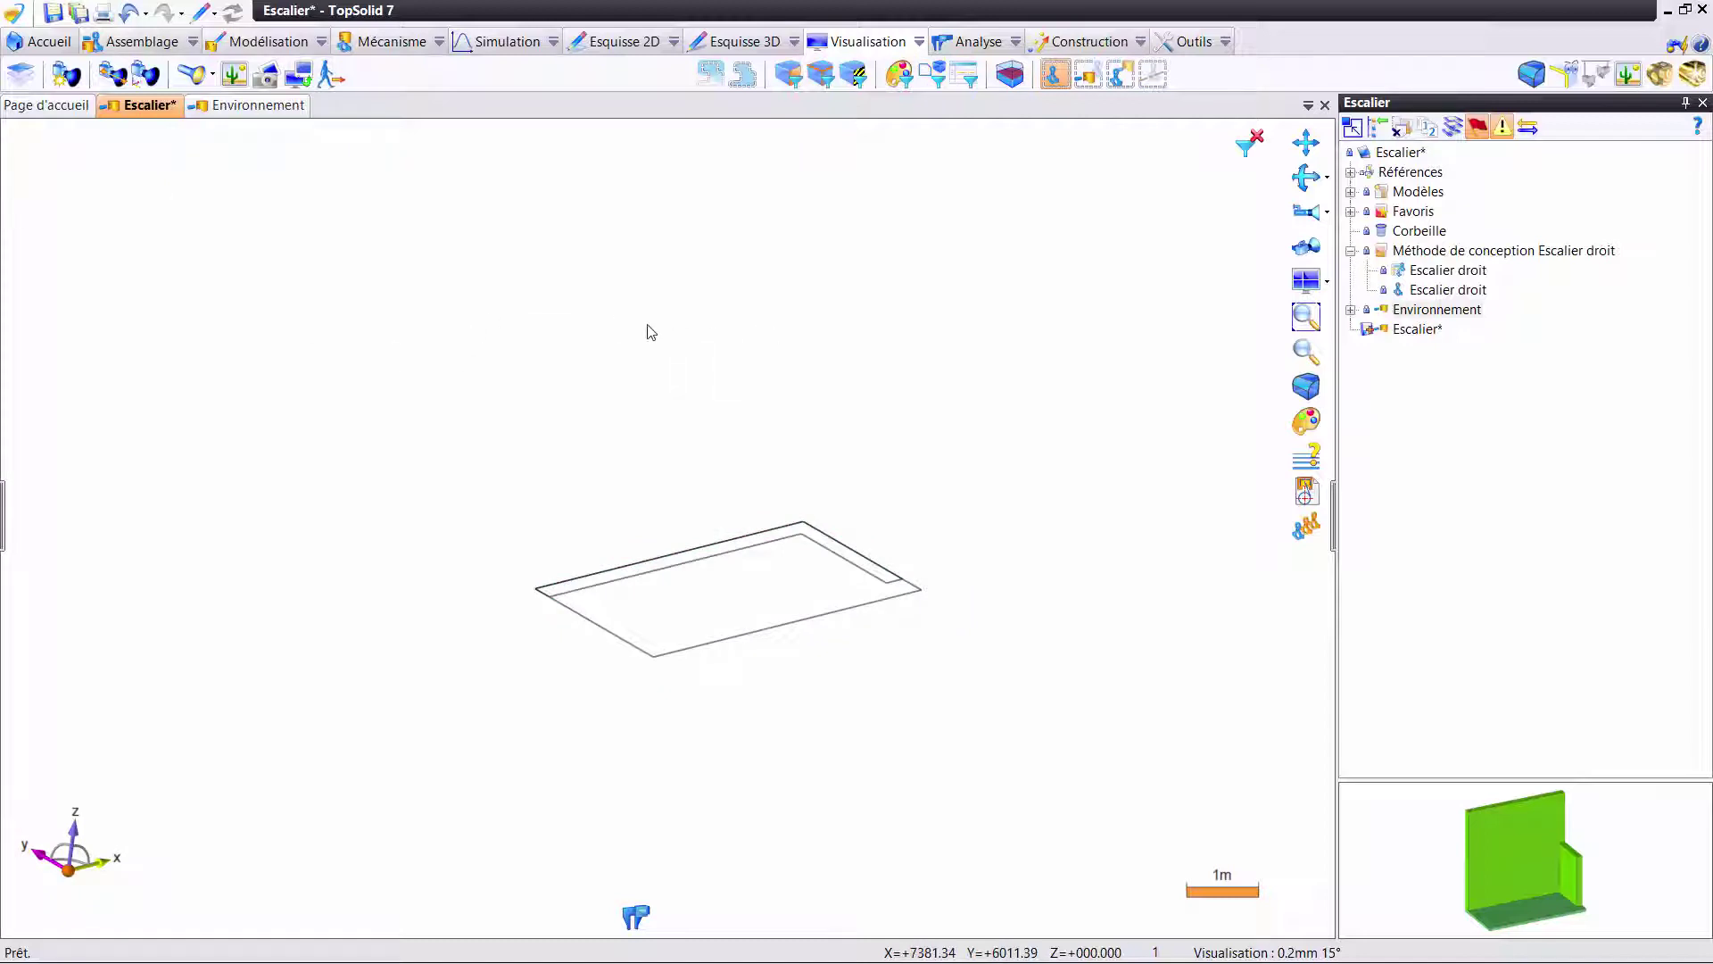
{"action": "right_click", "coordinate": [640, 318]}
{"action": "mouse_move", "coordinate": [734, 410]}
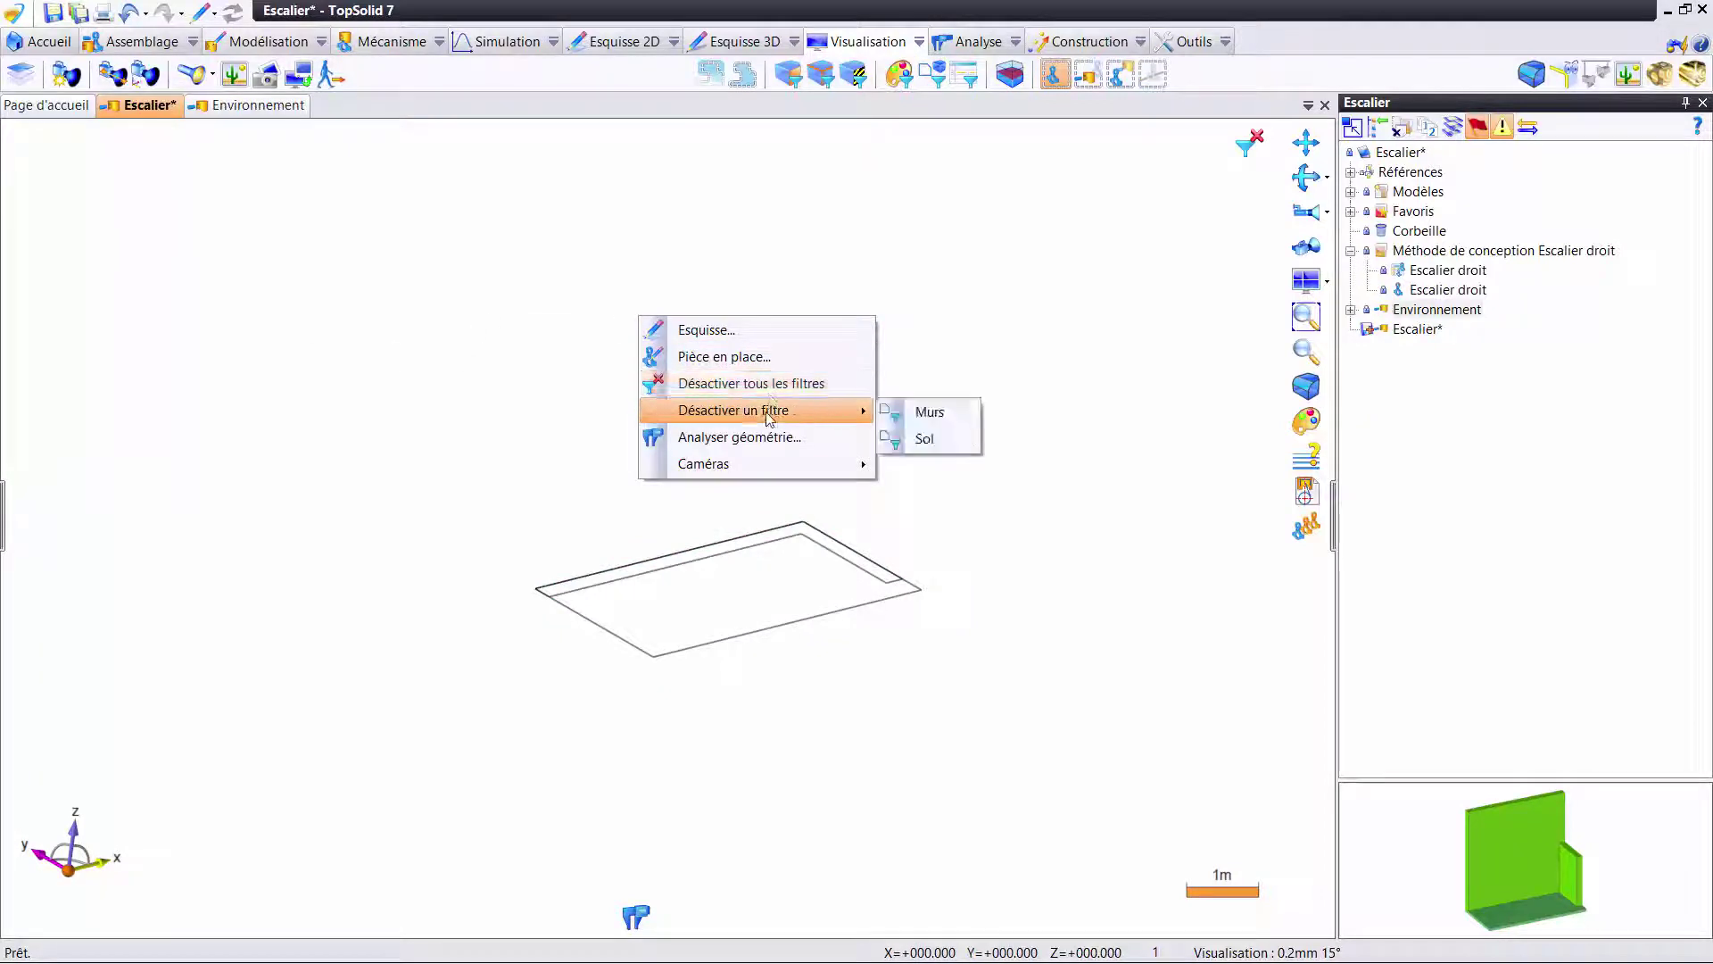
{"action": "left_click", "coordinate": [749, 382]}
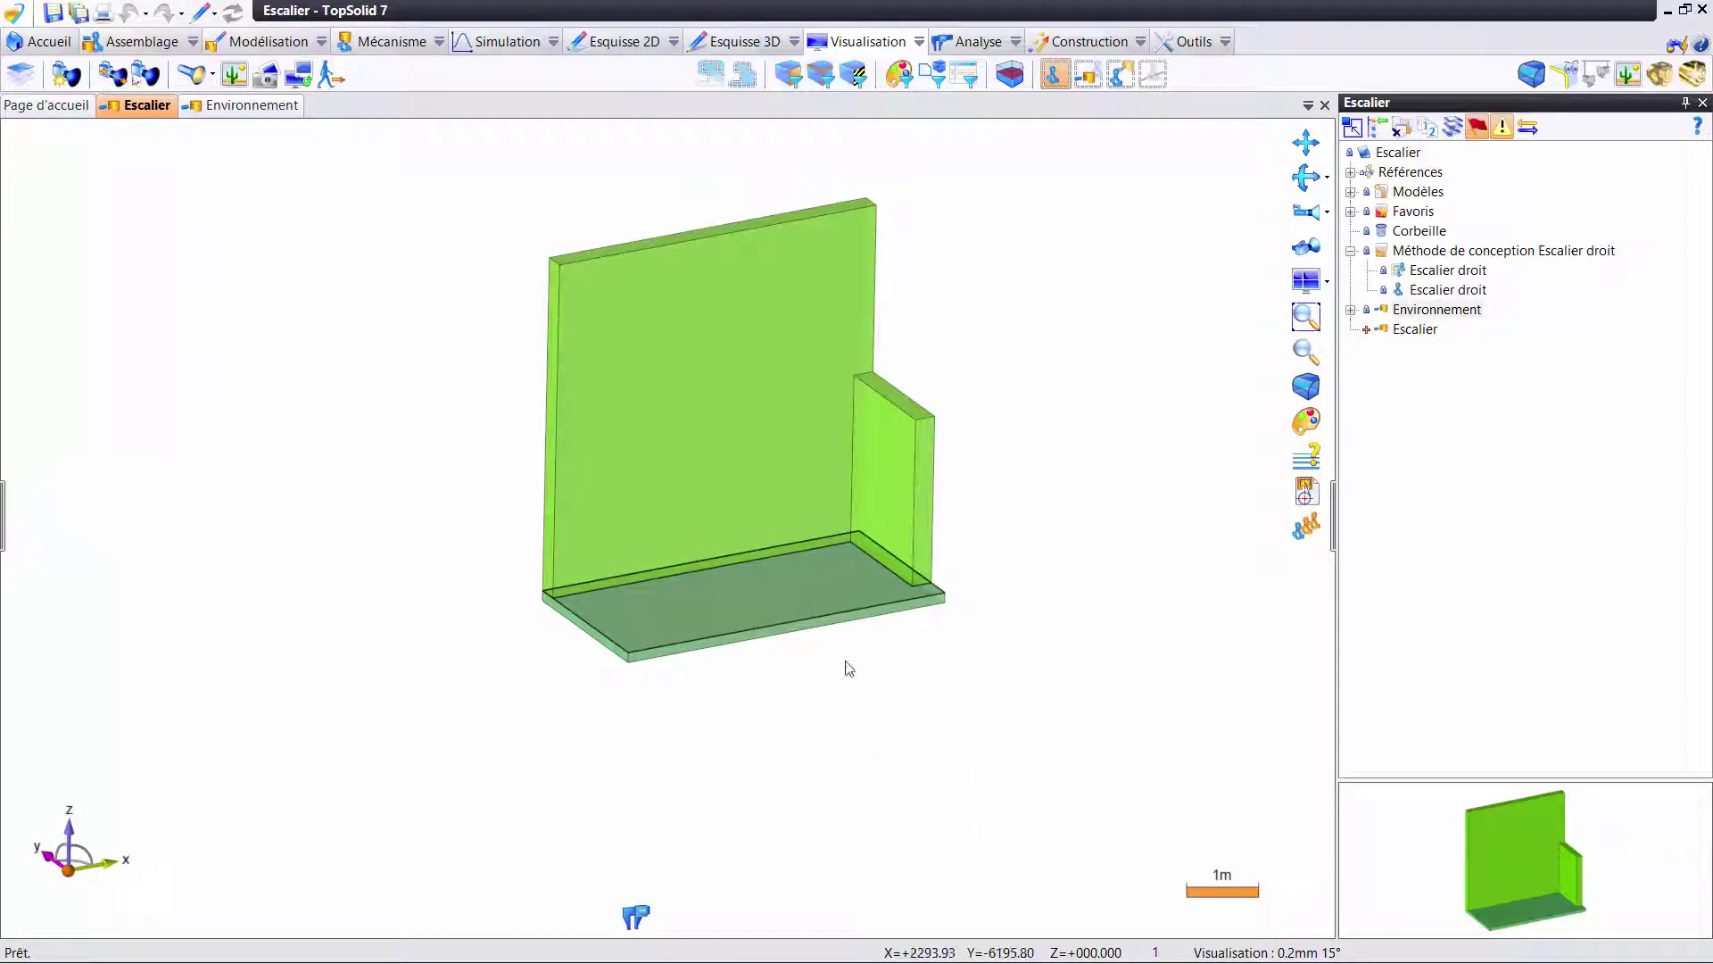
- Insert the Escalier droit stair and make Hauteur an associative value linked to the wall's vertical edge
{"action": "middle_click_drag", "start_coordinate": [721, 612], "coordinate": [956, 539]}
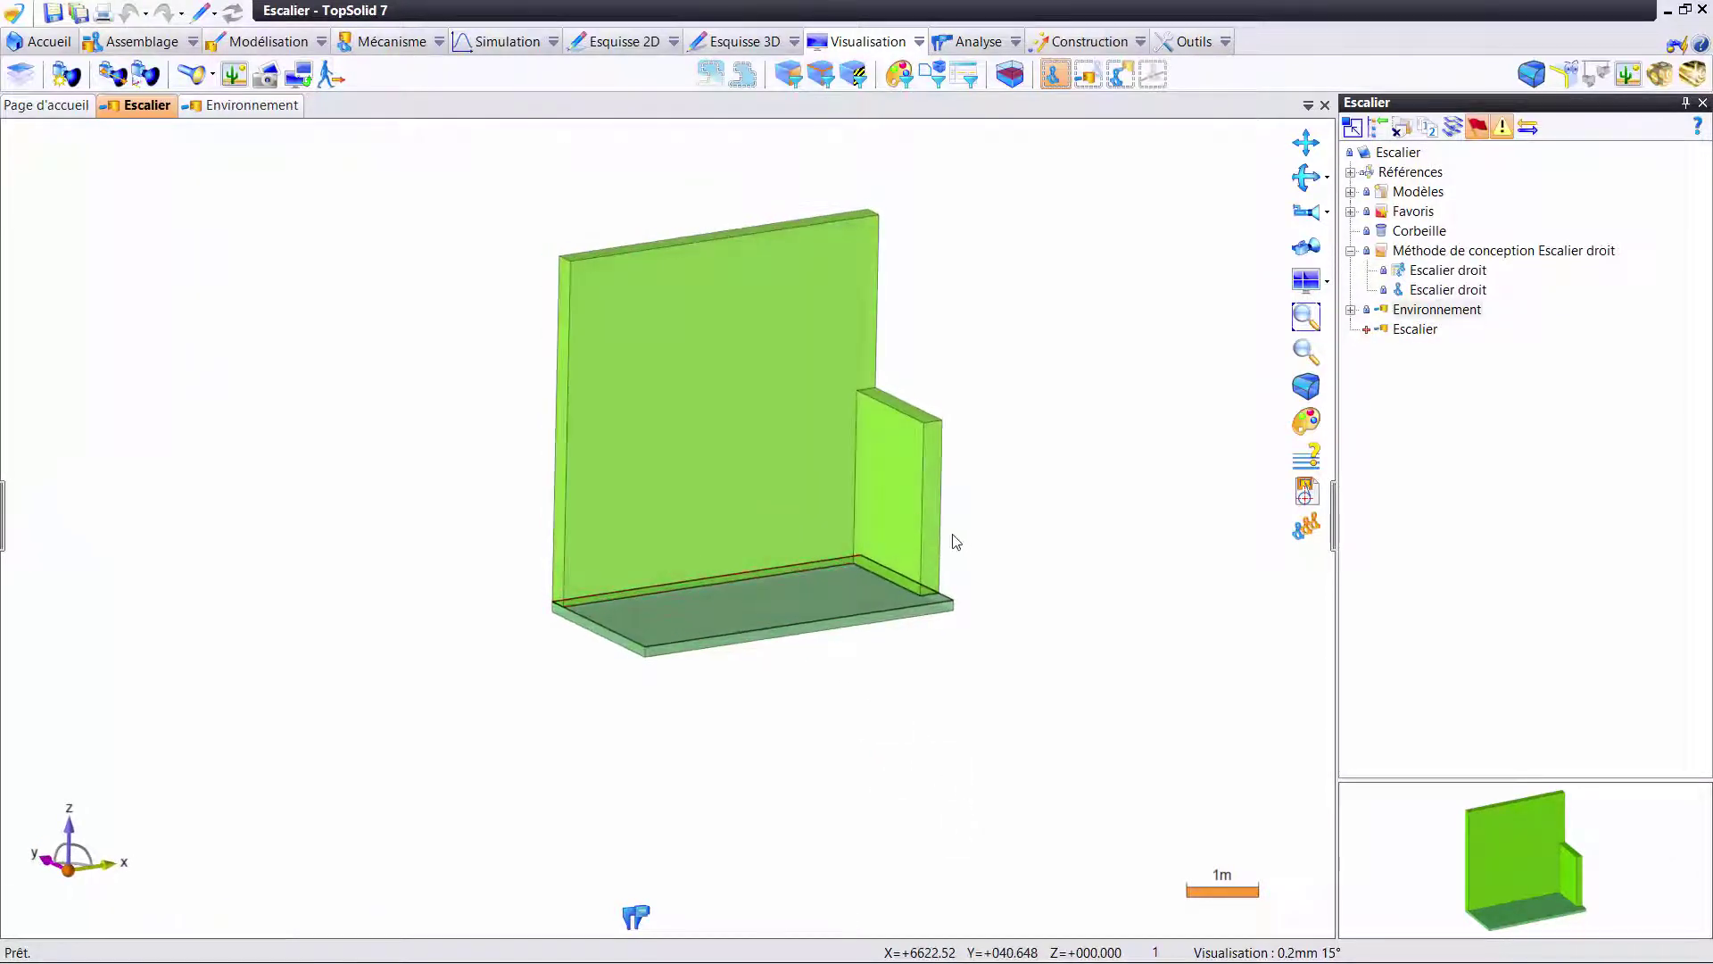
{"action": "scroll", "coordinate": [753, 489], "scroll_direction": "up", "scroll_amount": 2}
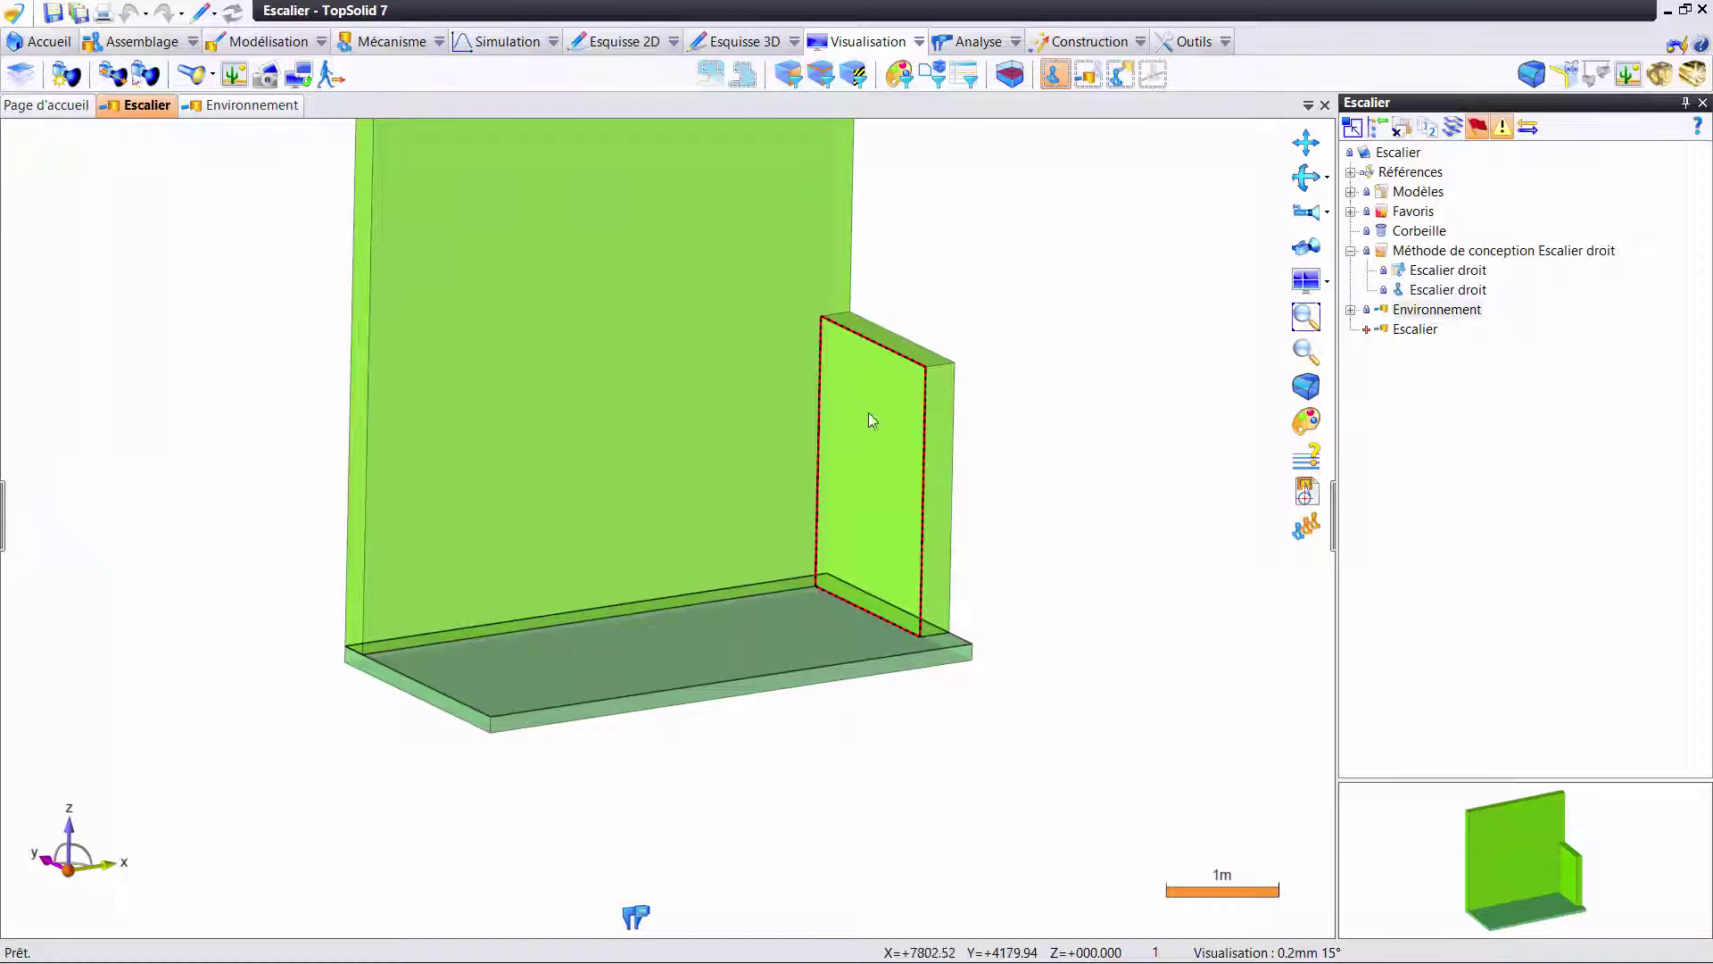
{"action": "left_click", "coordinate": [1447, 272]}
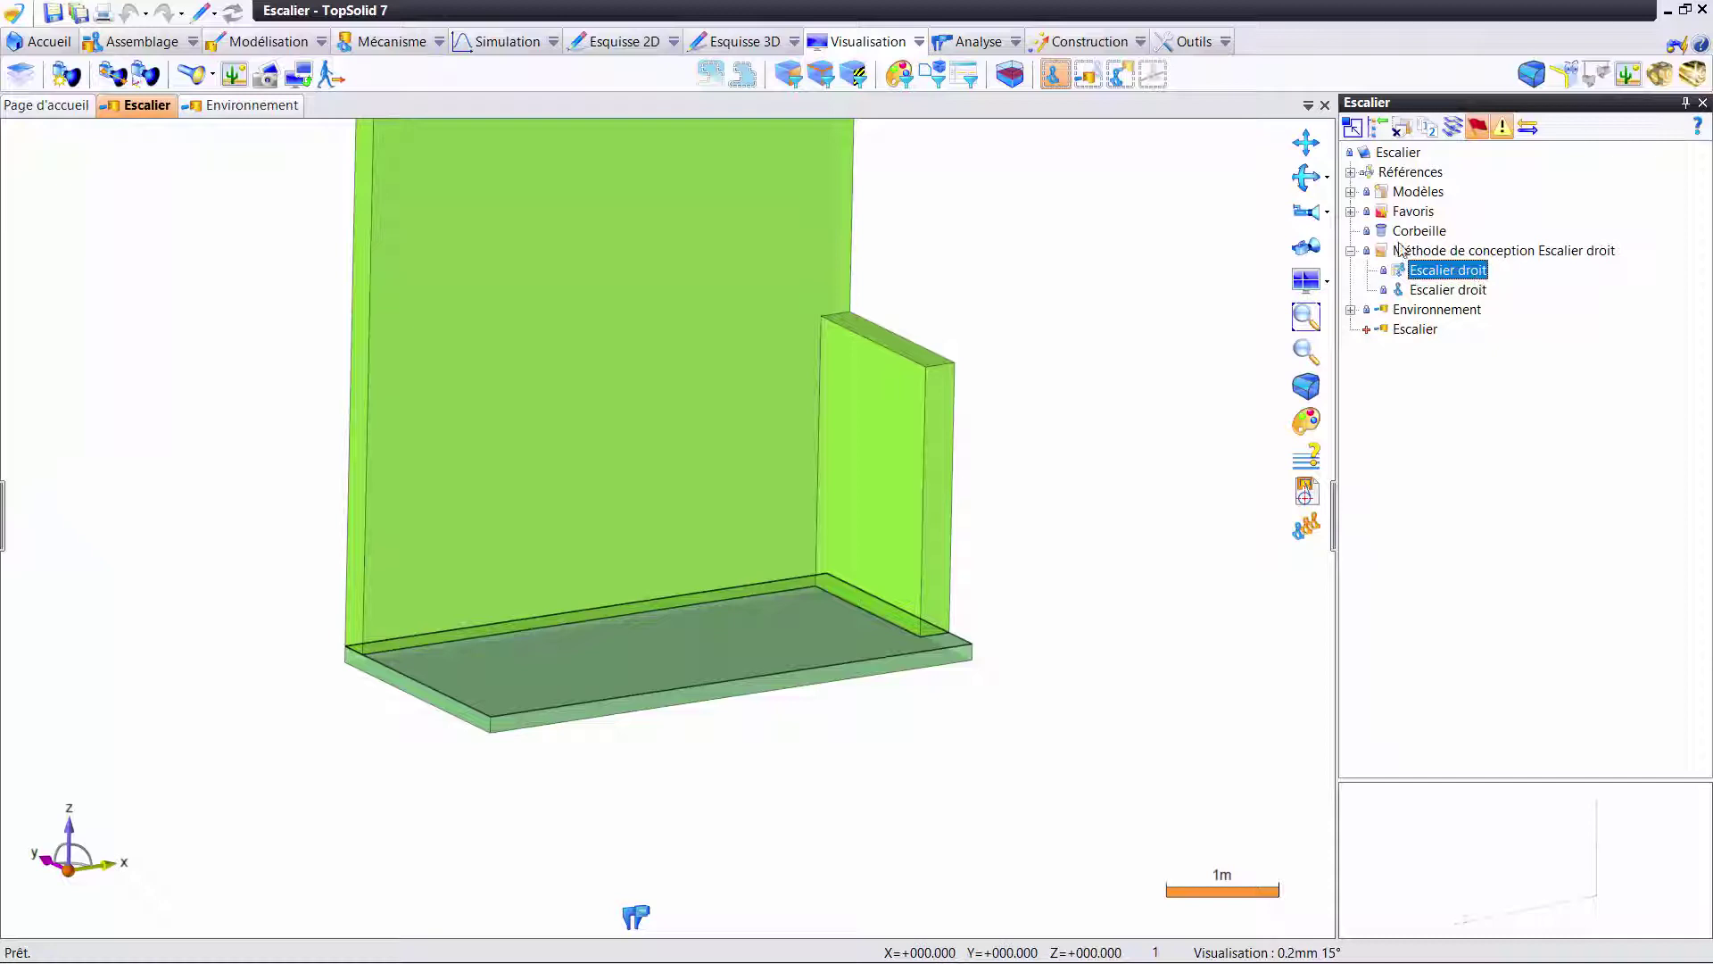
{"action": "left_click_drag", "start_coordinate": [1455, 275], "coordinate": [1091, 310]}
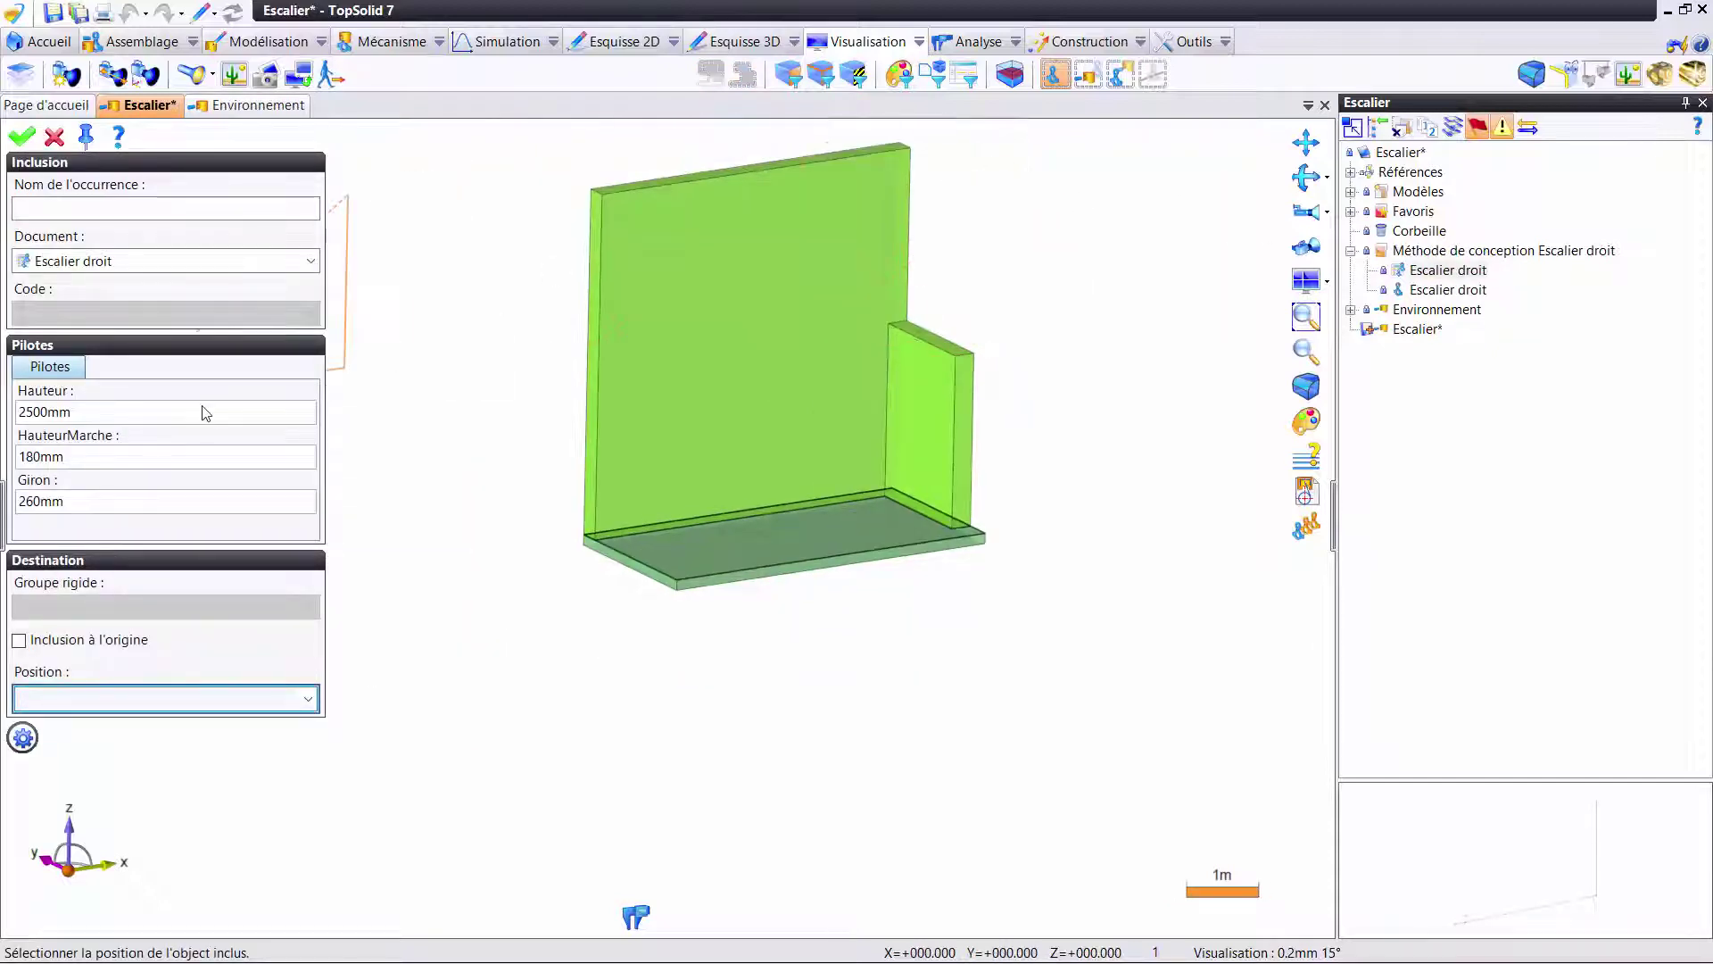
{"action": "left_click", "coordinate": [205, 412]}
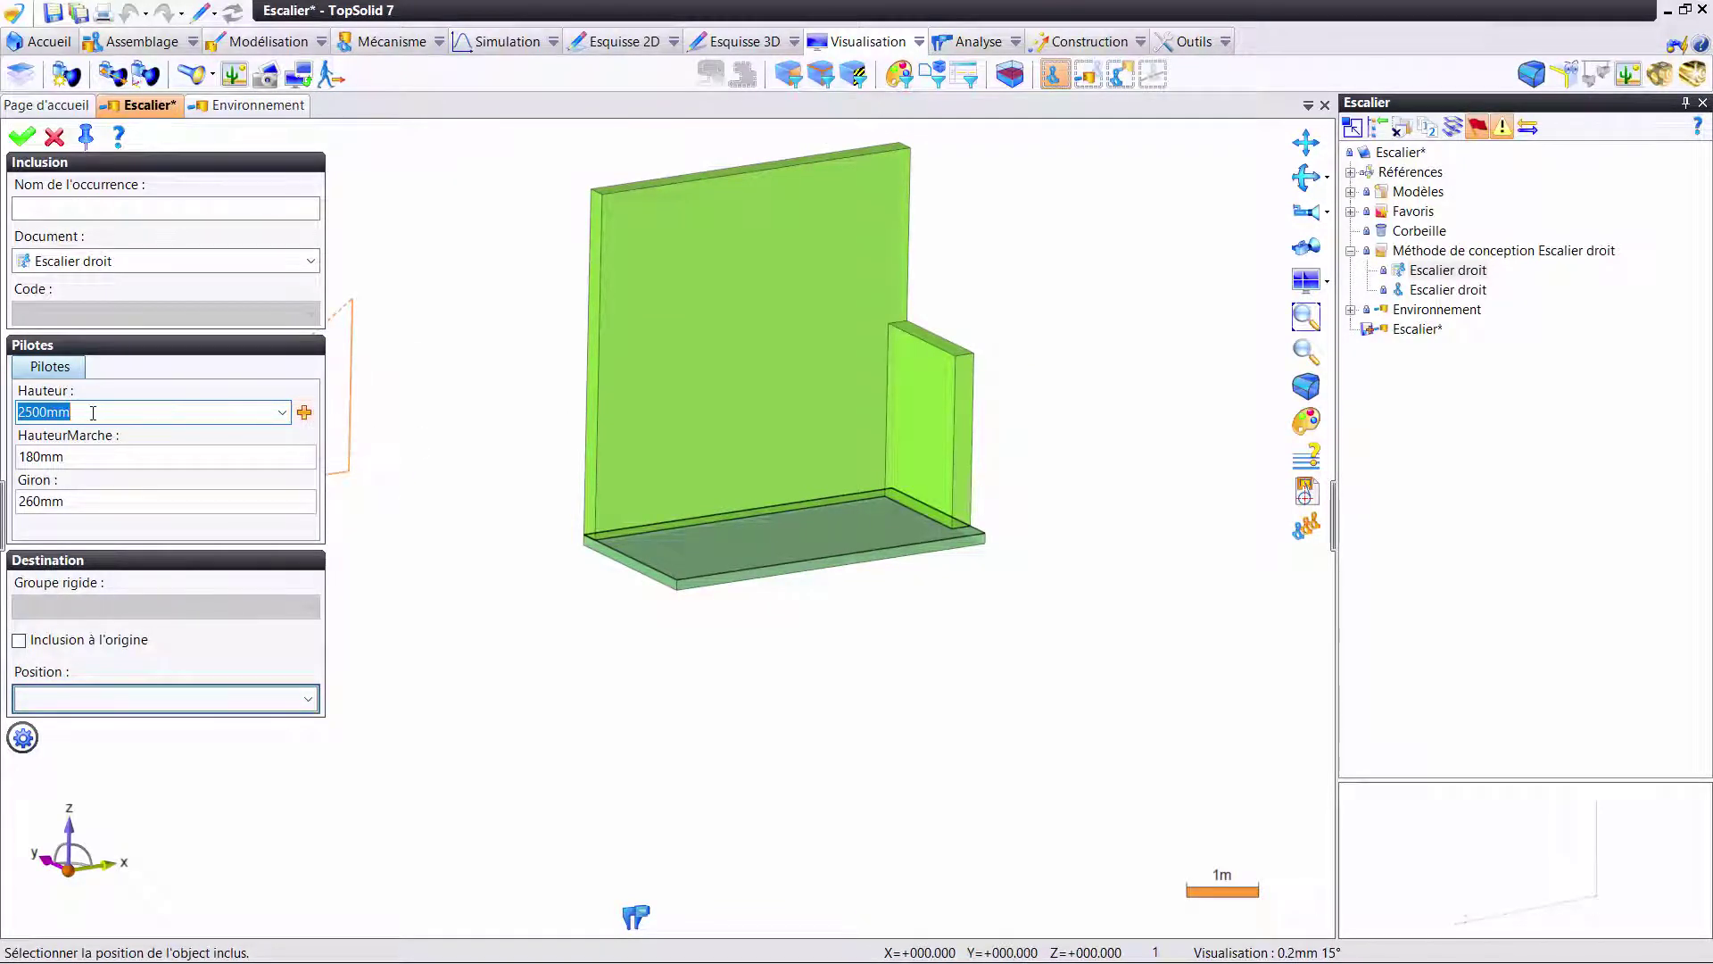
{"action": "left_click", "coordinate": [304, 413]}
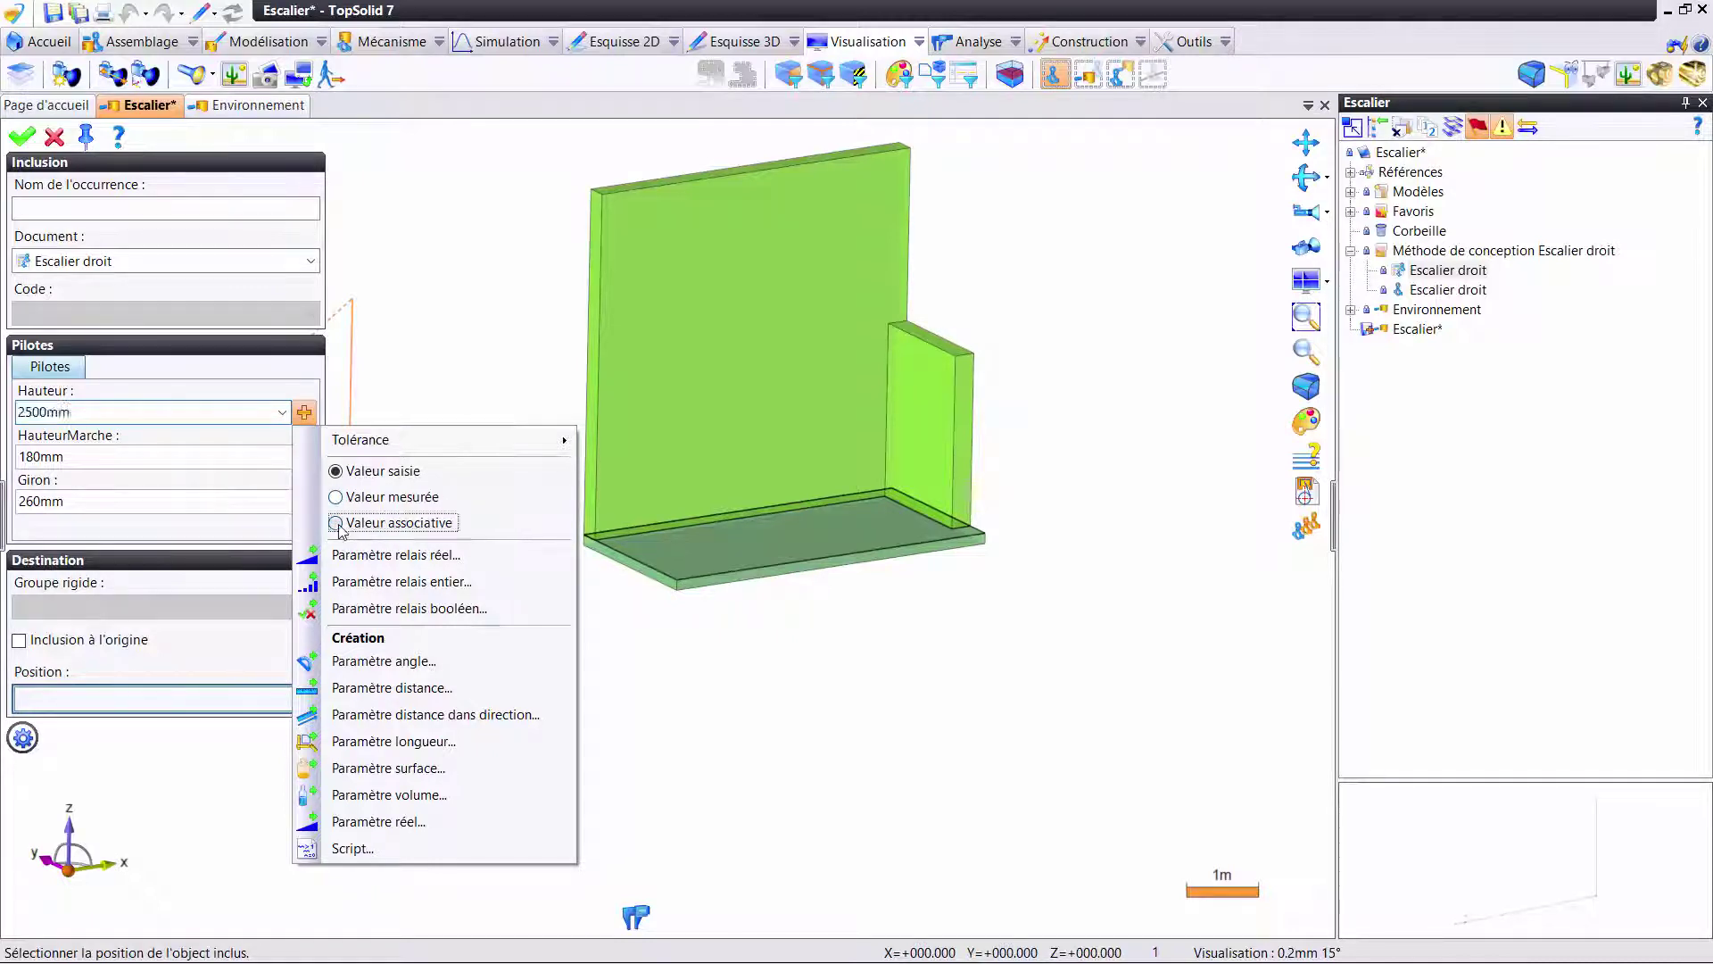
{"action": "left_click", "coordinate": [398, 523]}
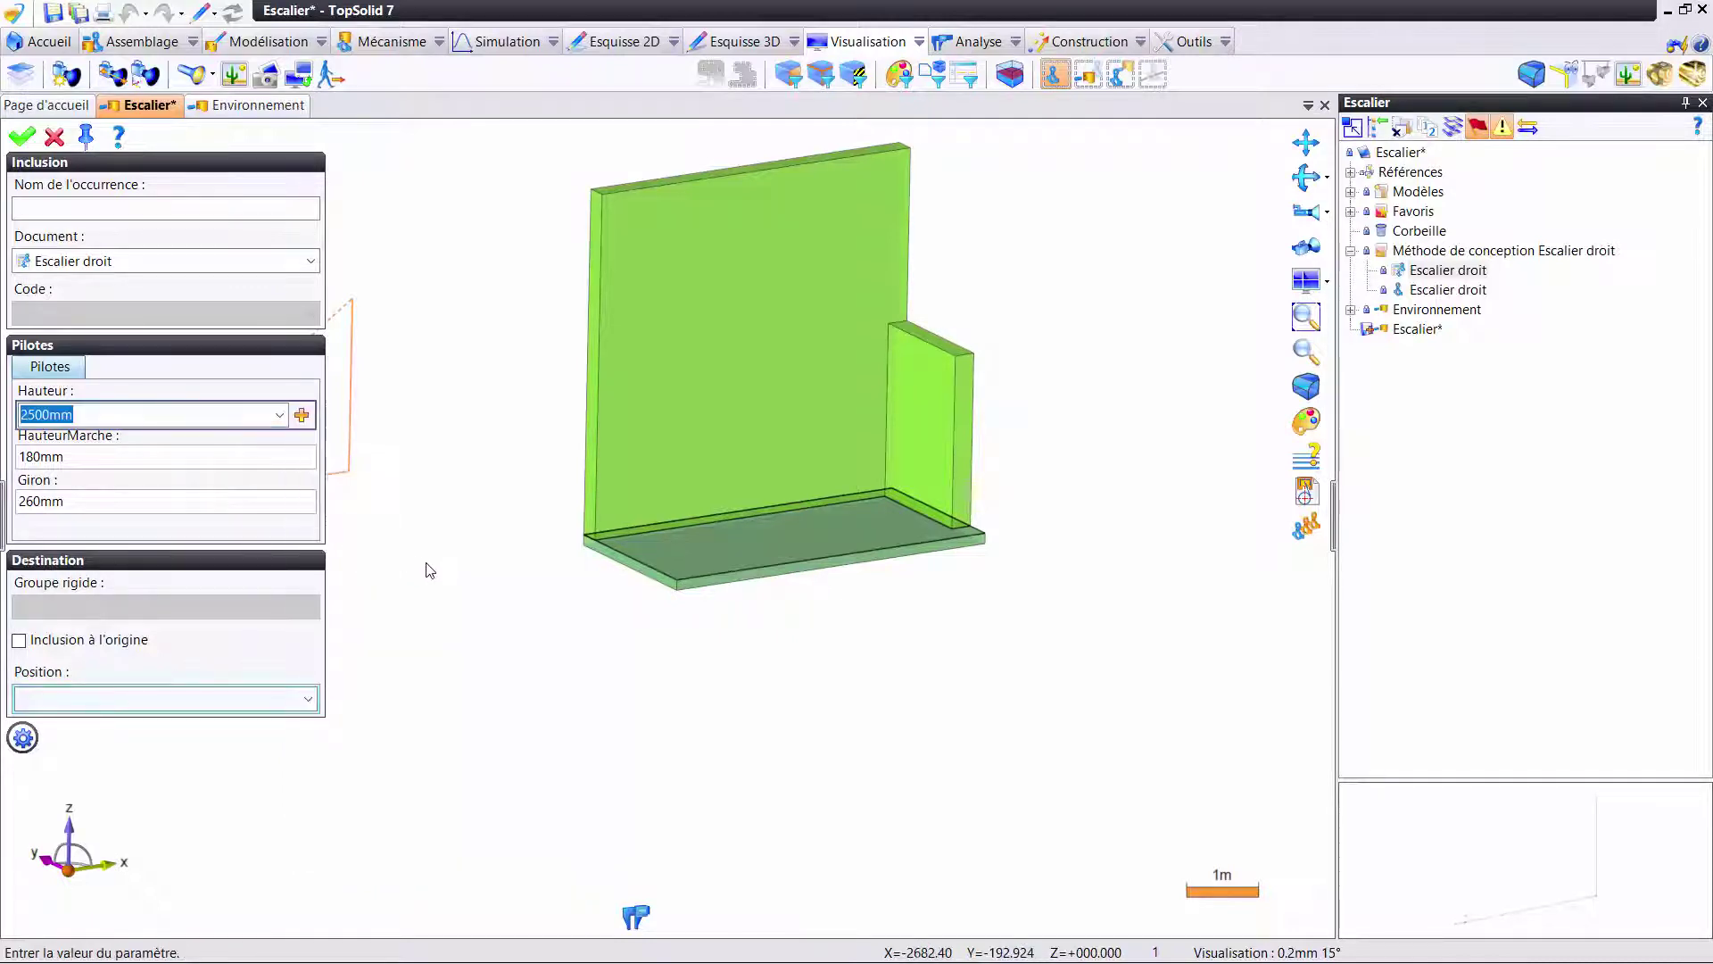
{"action": "left_click", "coordinate": [888, 413]}
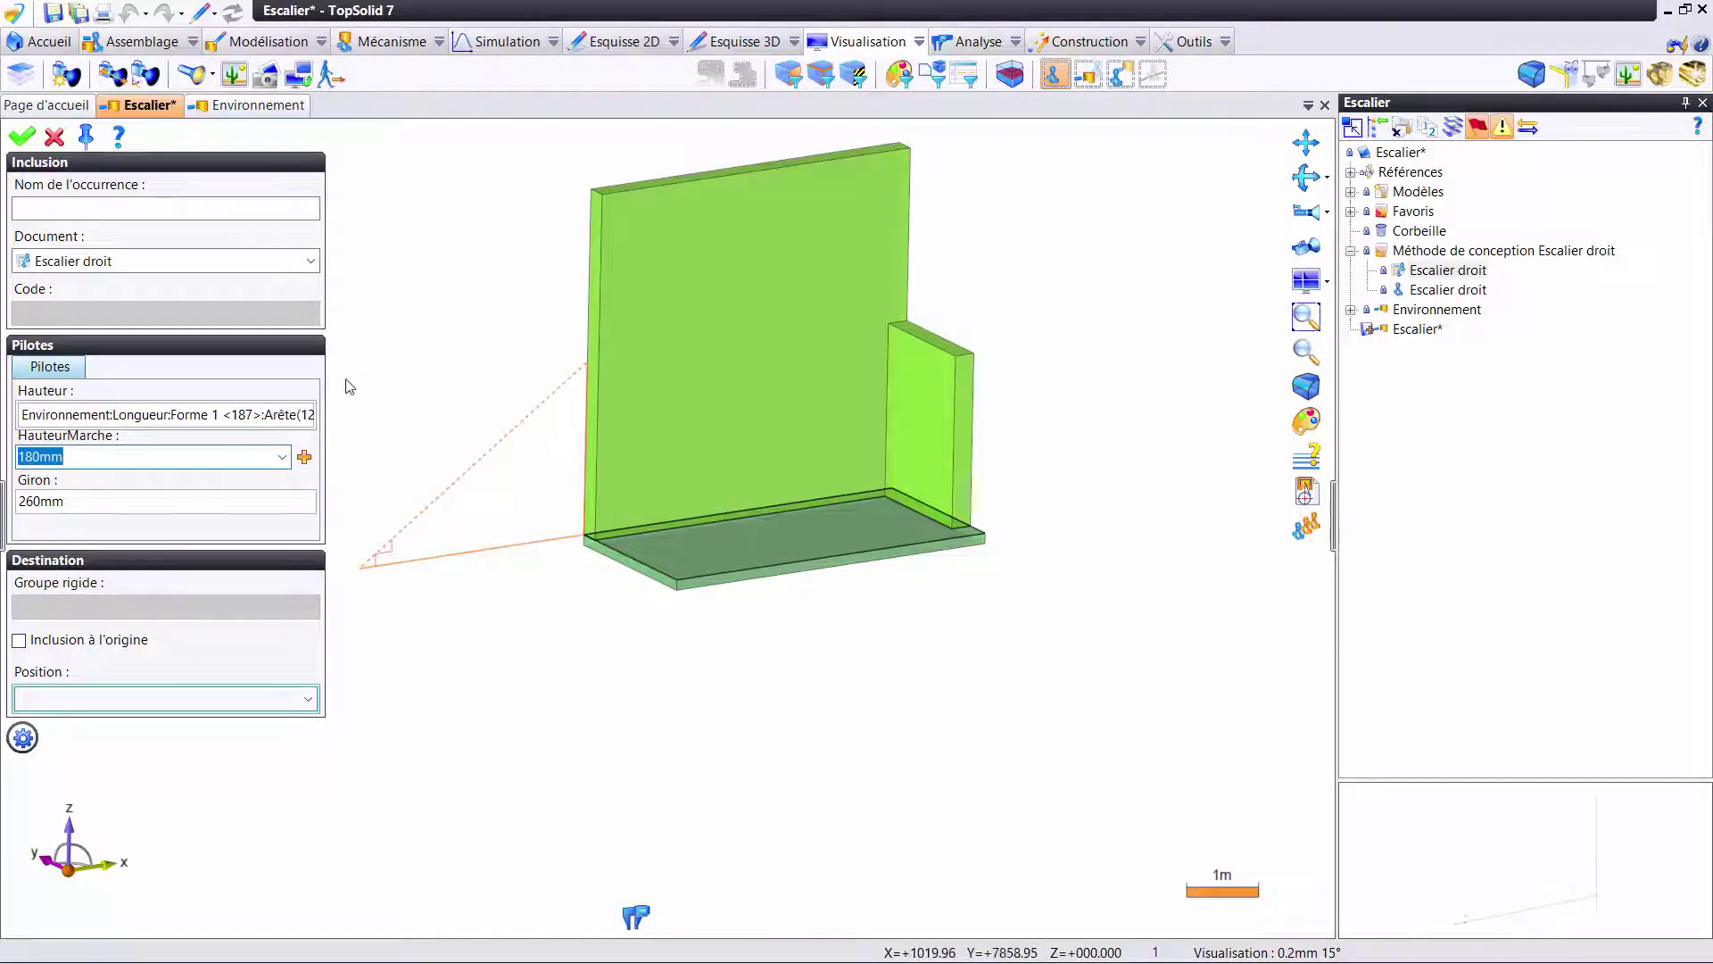
- Re-enter the Hauteur value in mm and relink it associatively to the wall's vertical edge
{"action": "left_click_drag", "start_coordinate": [416, 381], "coordinate": [466, 390]}
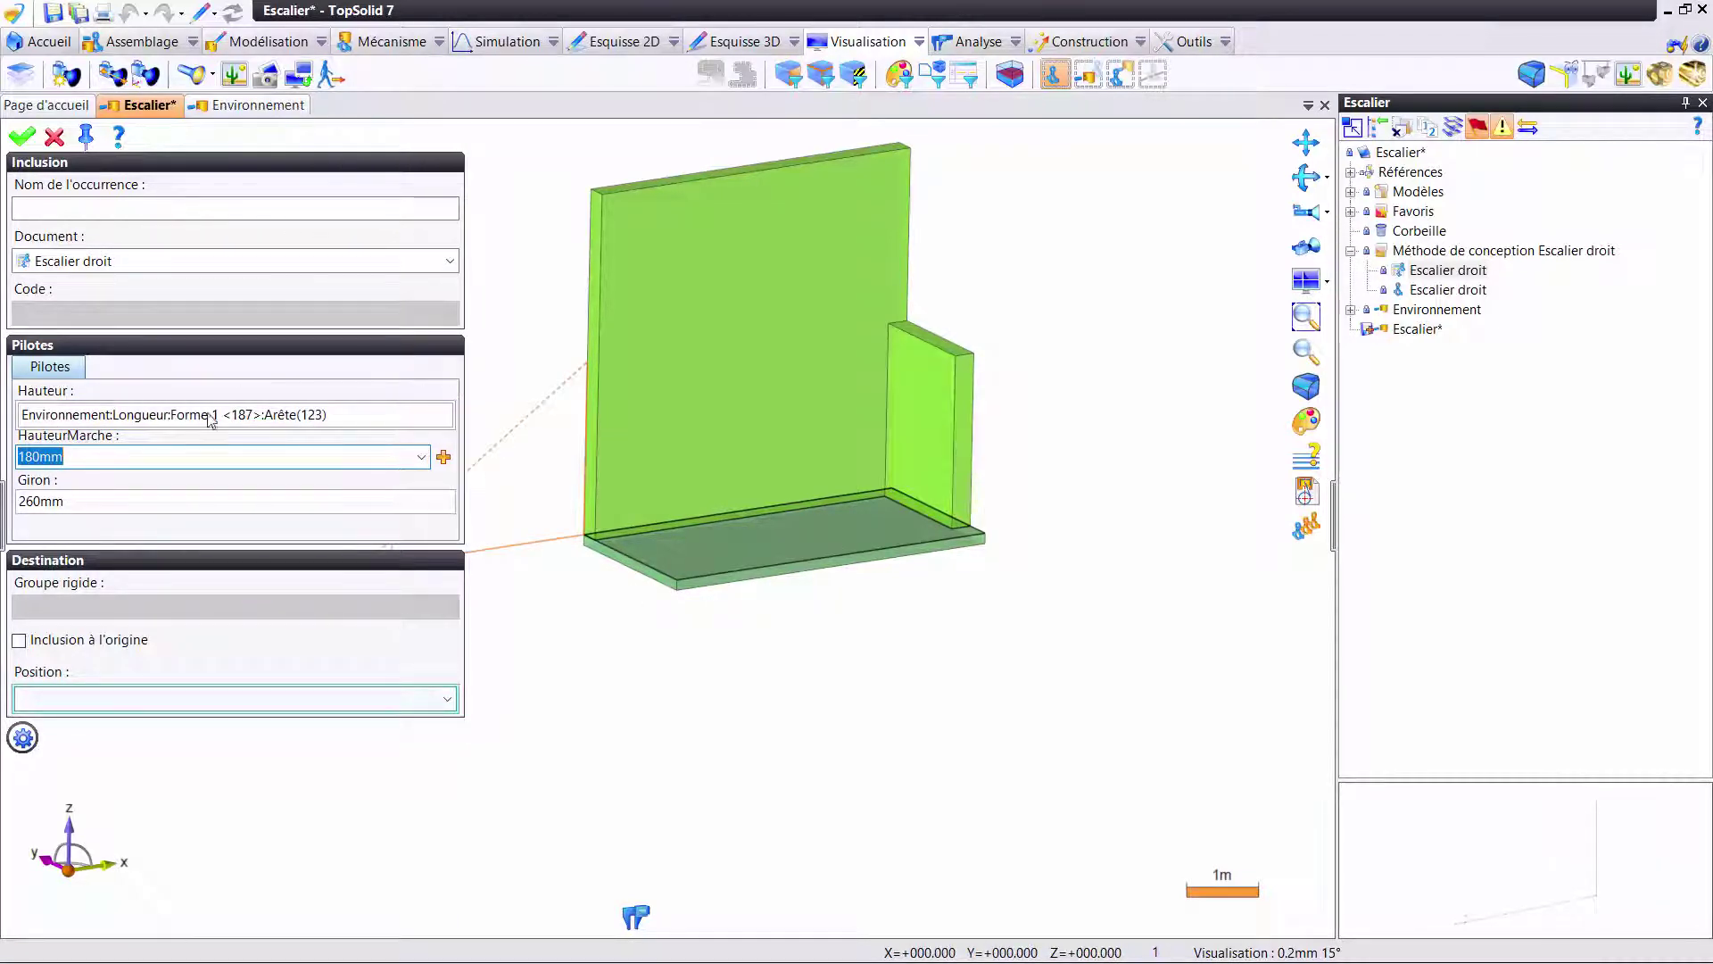
{"action": "left_click", "coordinate": [356, 414]}
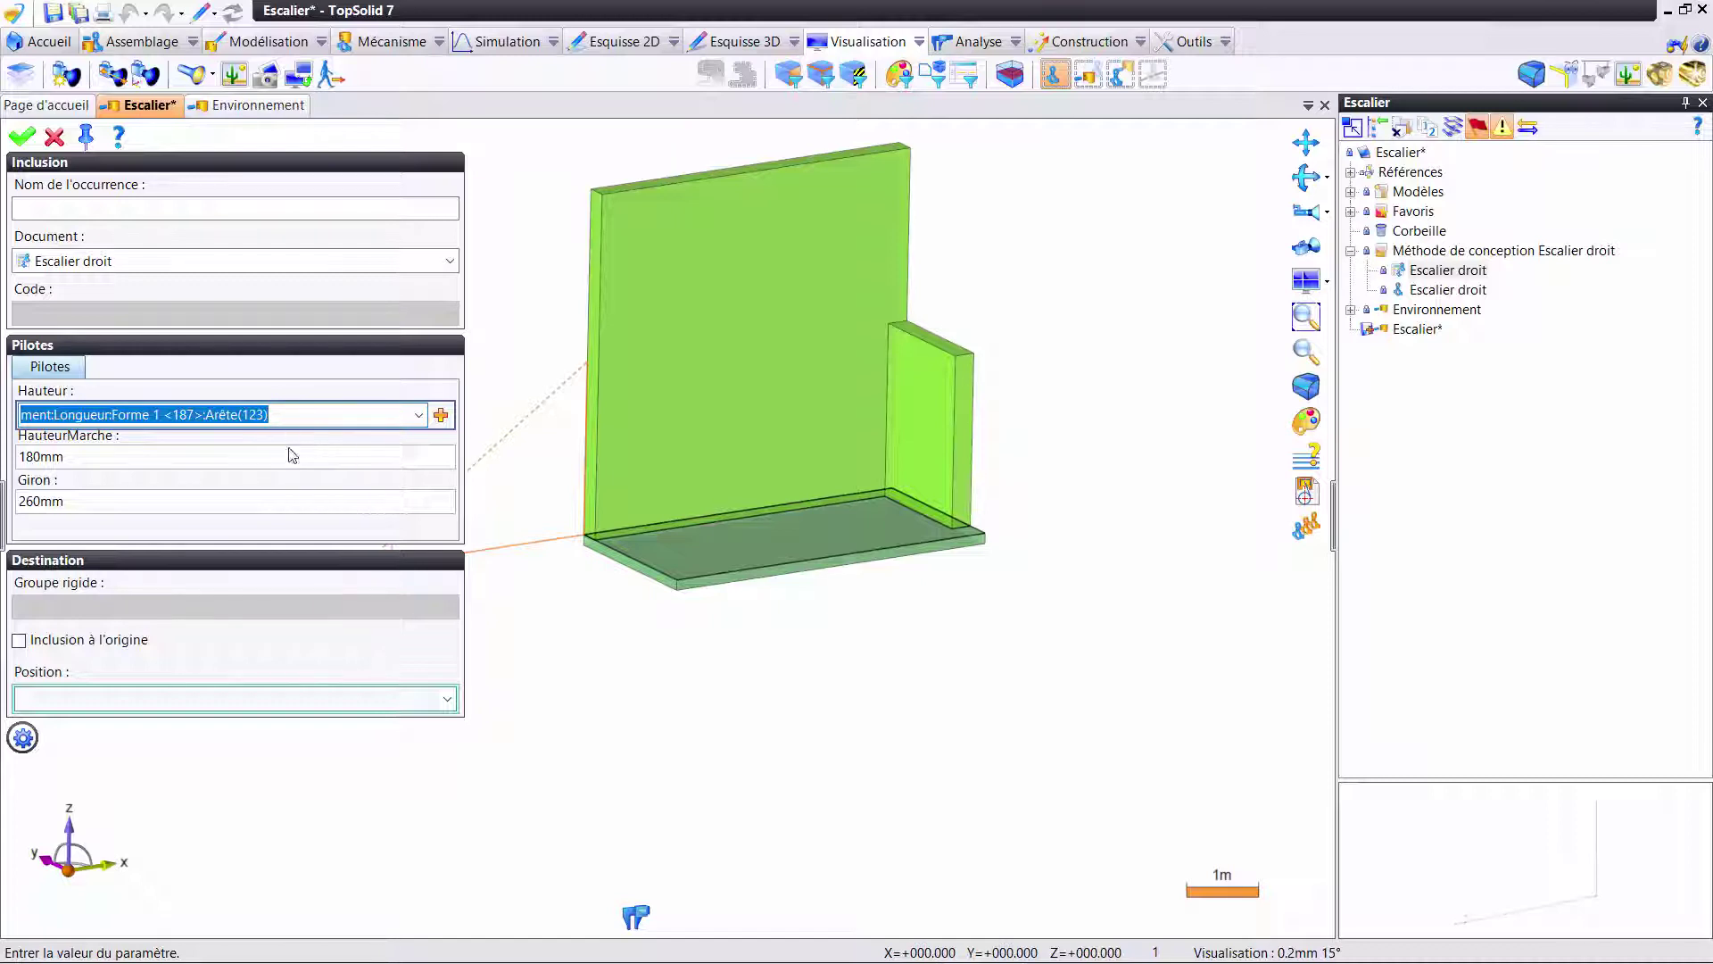
{"action": "left_click_drag", "start_coordinate": [338, 419], "coordinate": [4, 419]}
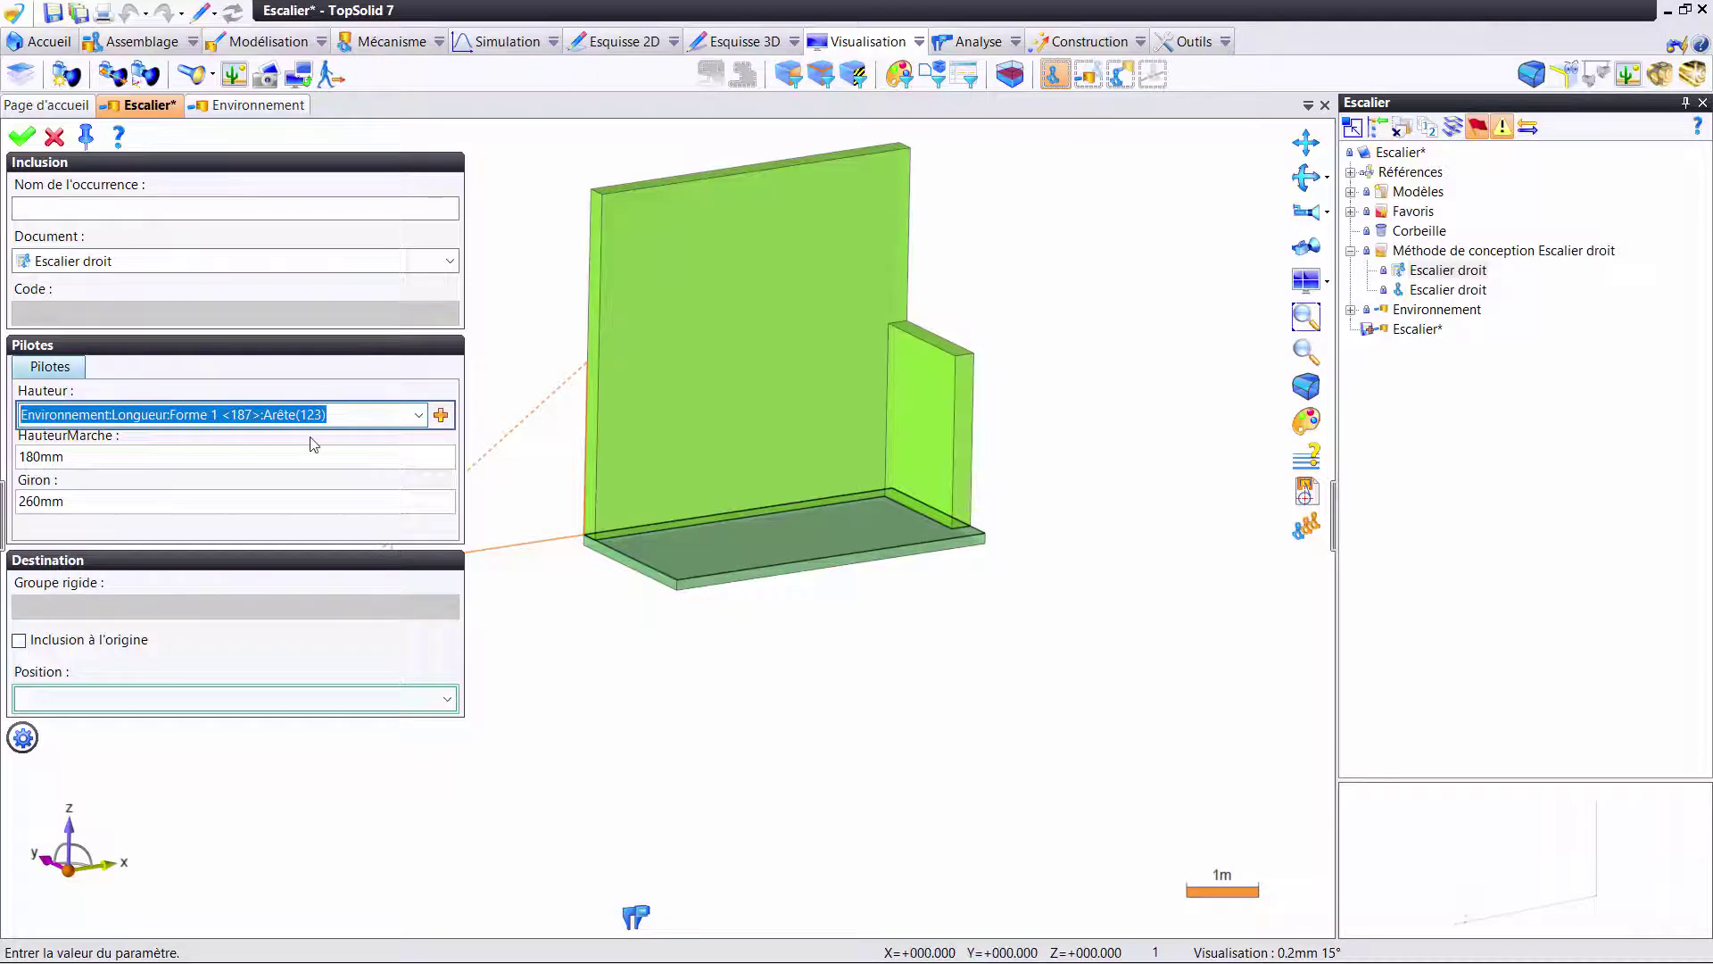
{"action": "type", "text": "2640"}
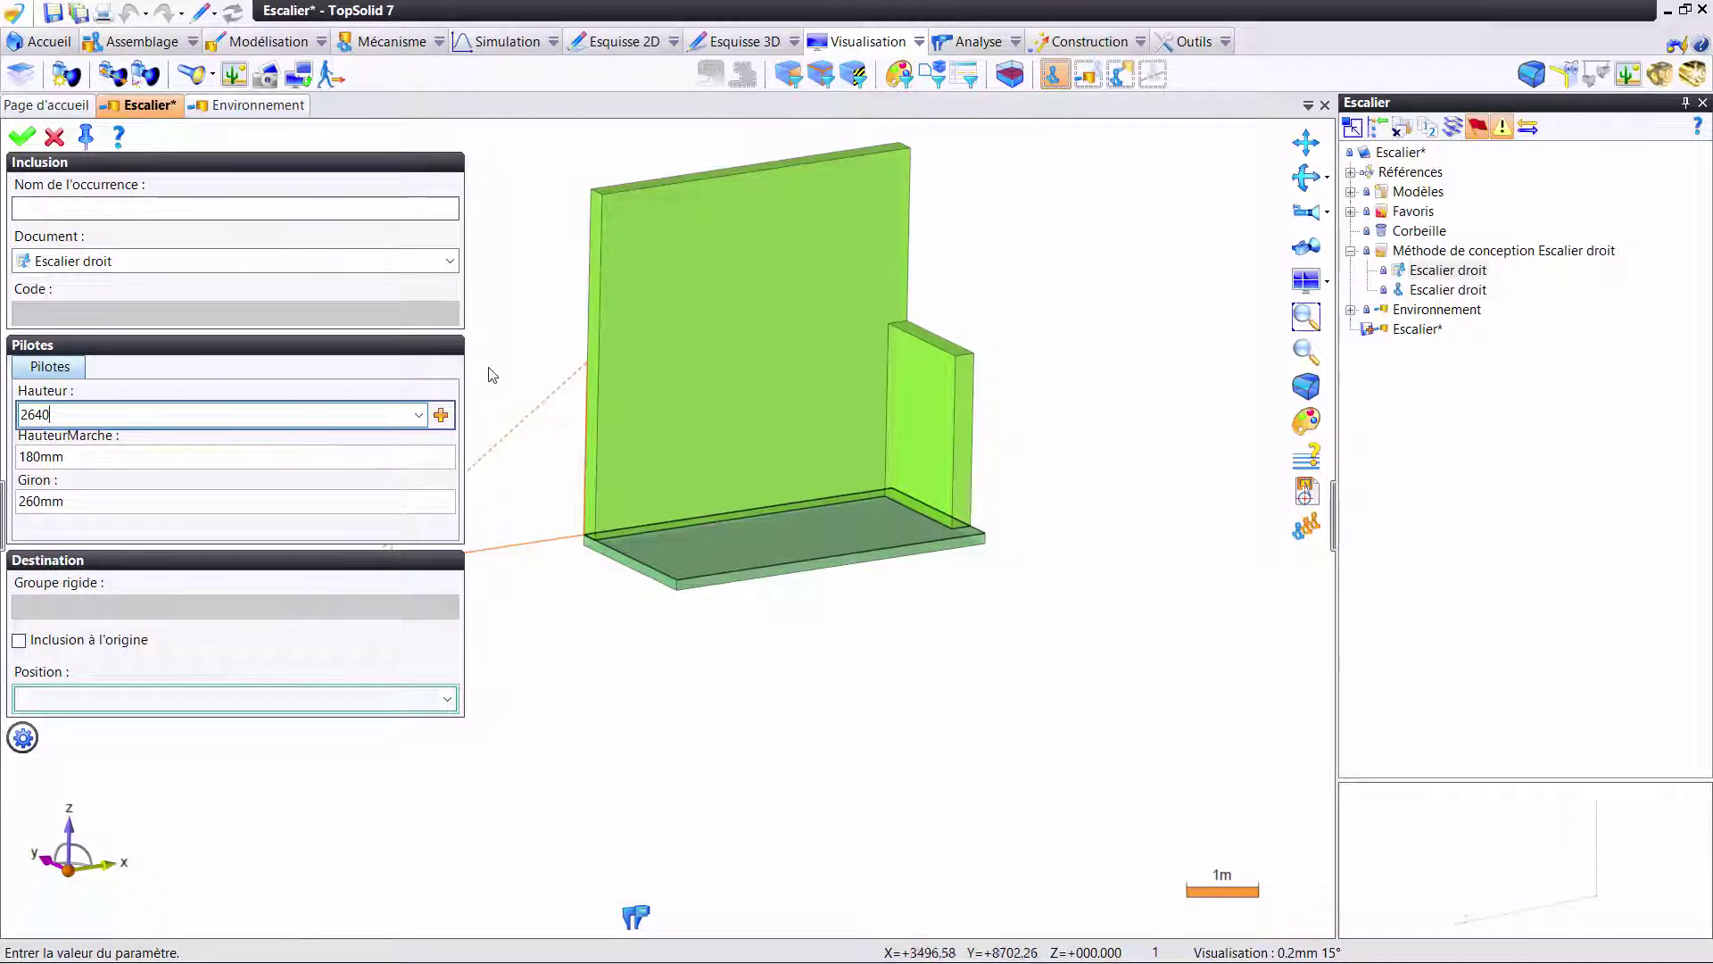
{"action": "left_click", "coordinate": [441, 415]}
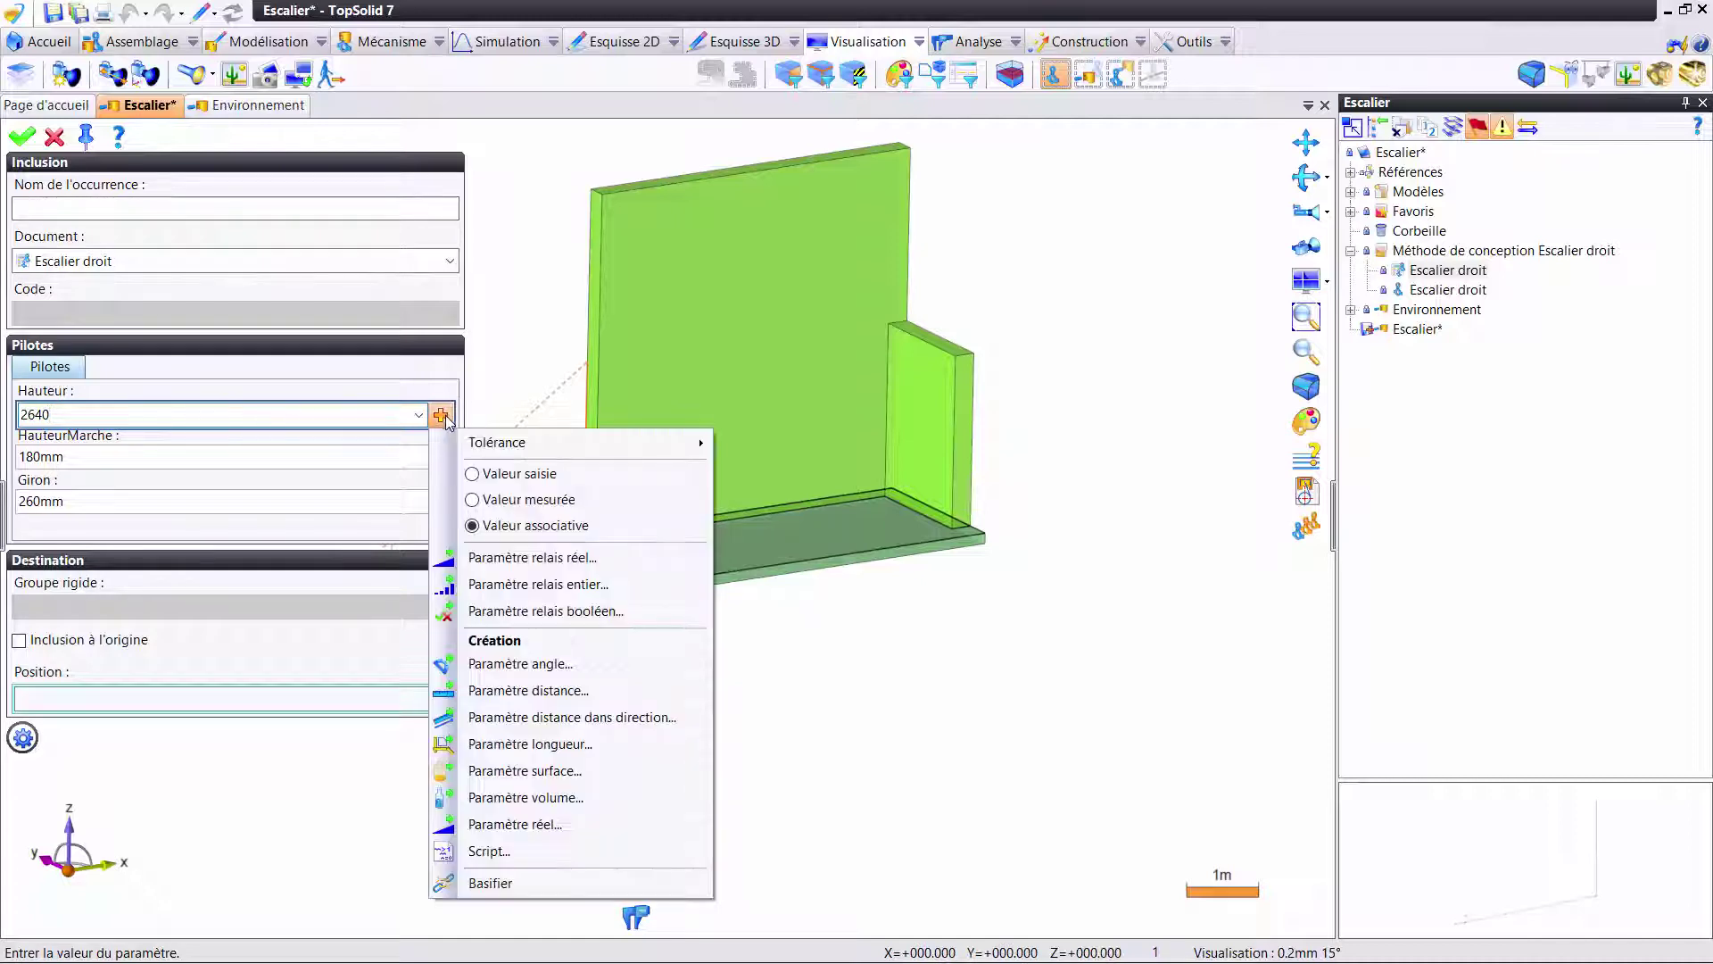
{"action": "left_click", "coordinate": [520, 526]}
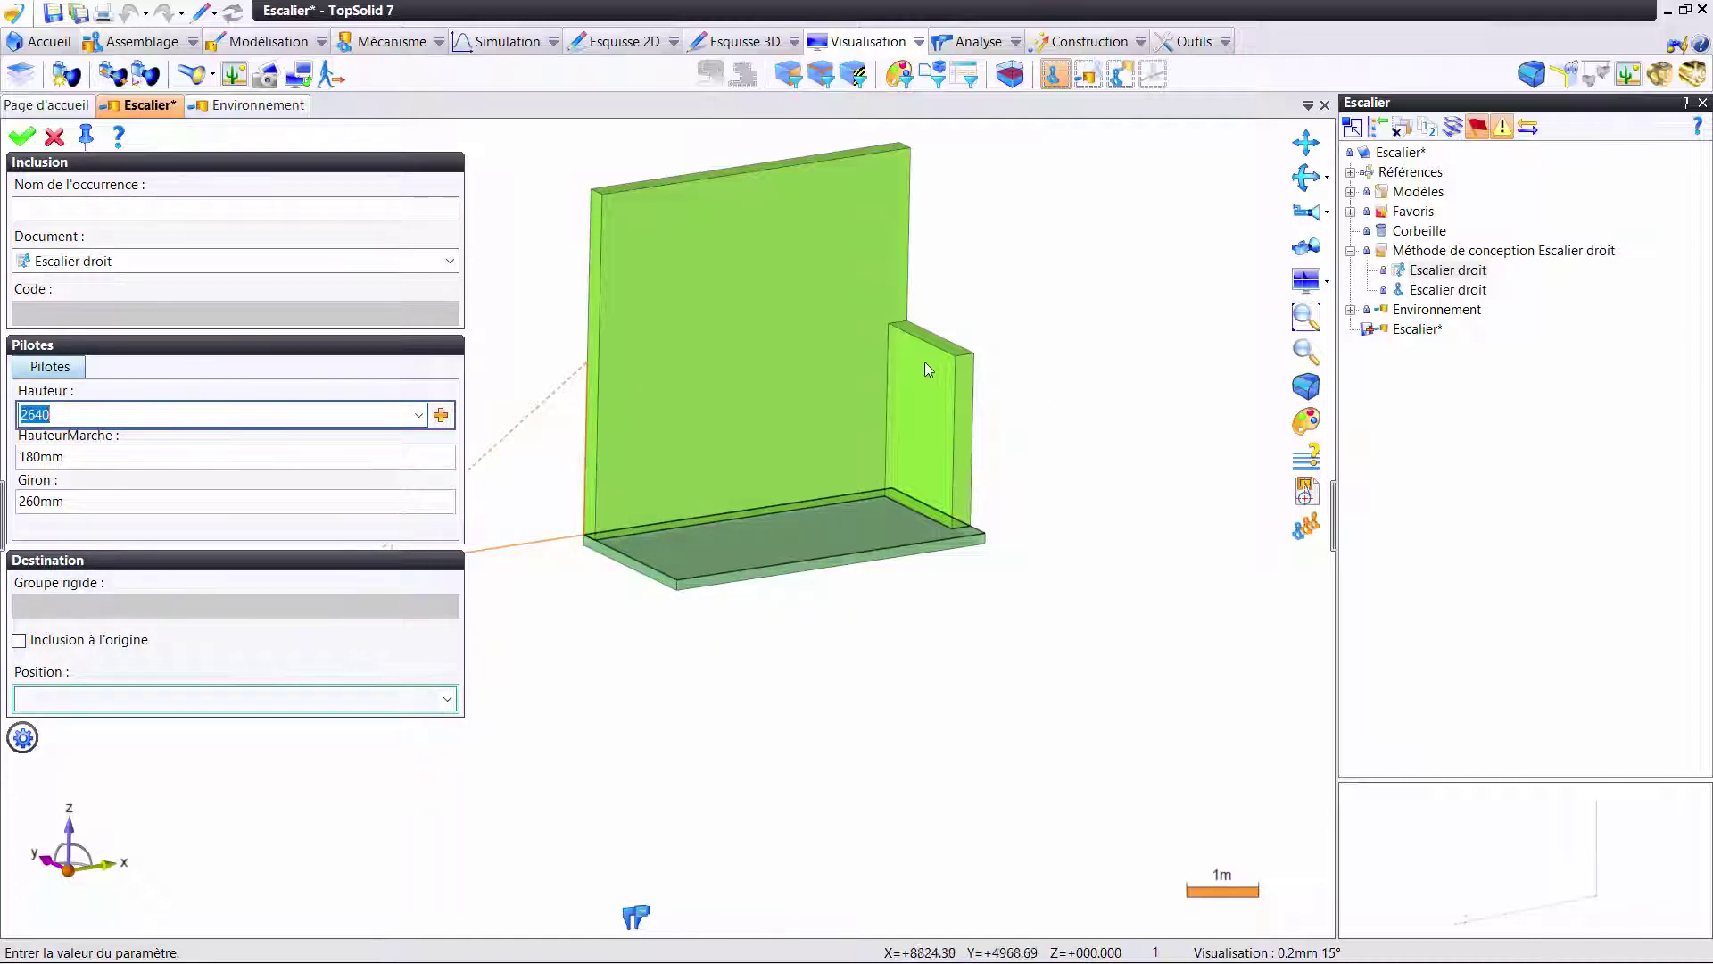
{"action": "key", "text": "End"}
{"action": "type", "text": "mm"}
{"action": "key", "text": "Return"}
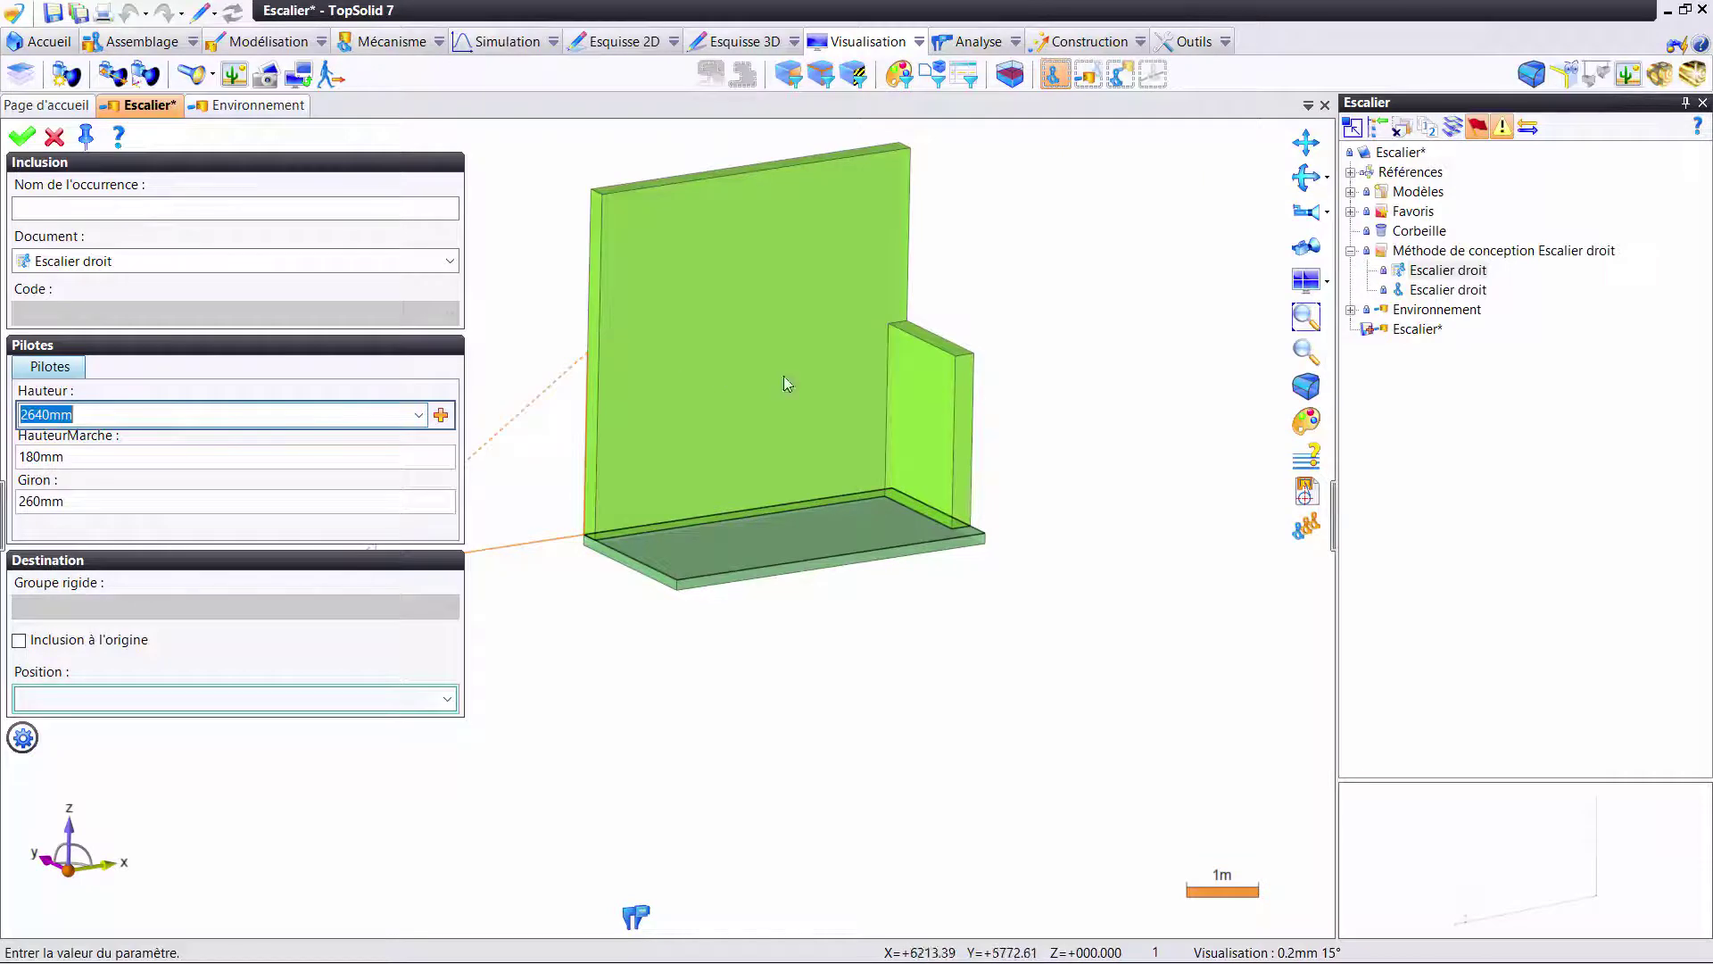
{"action": "left_click", "coordinate": [886, 389]}
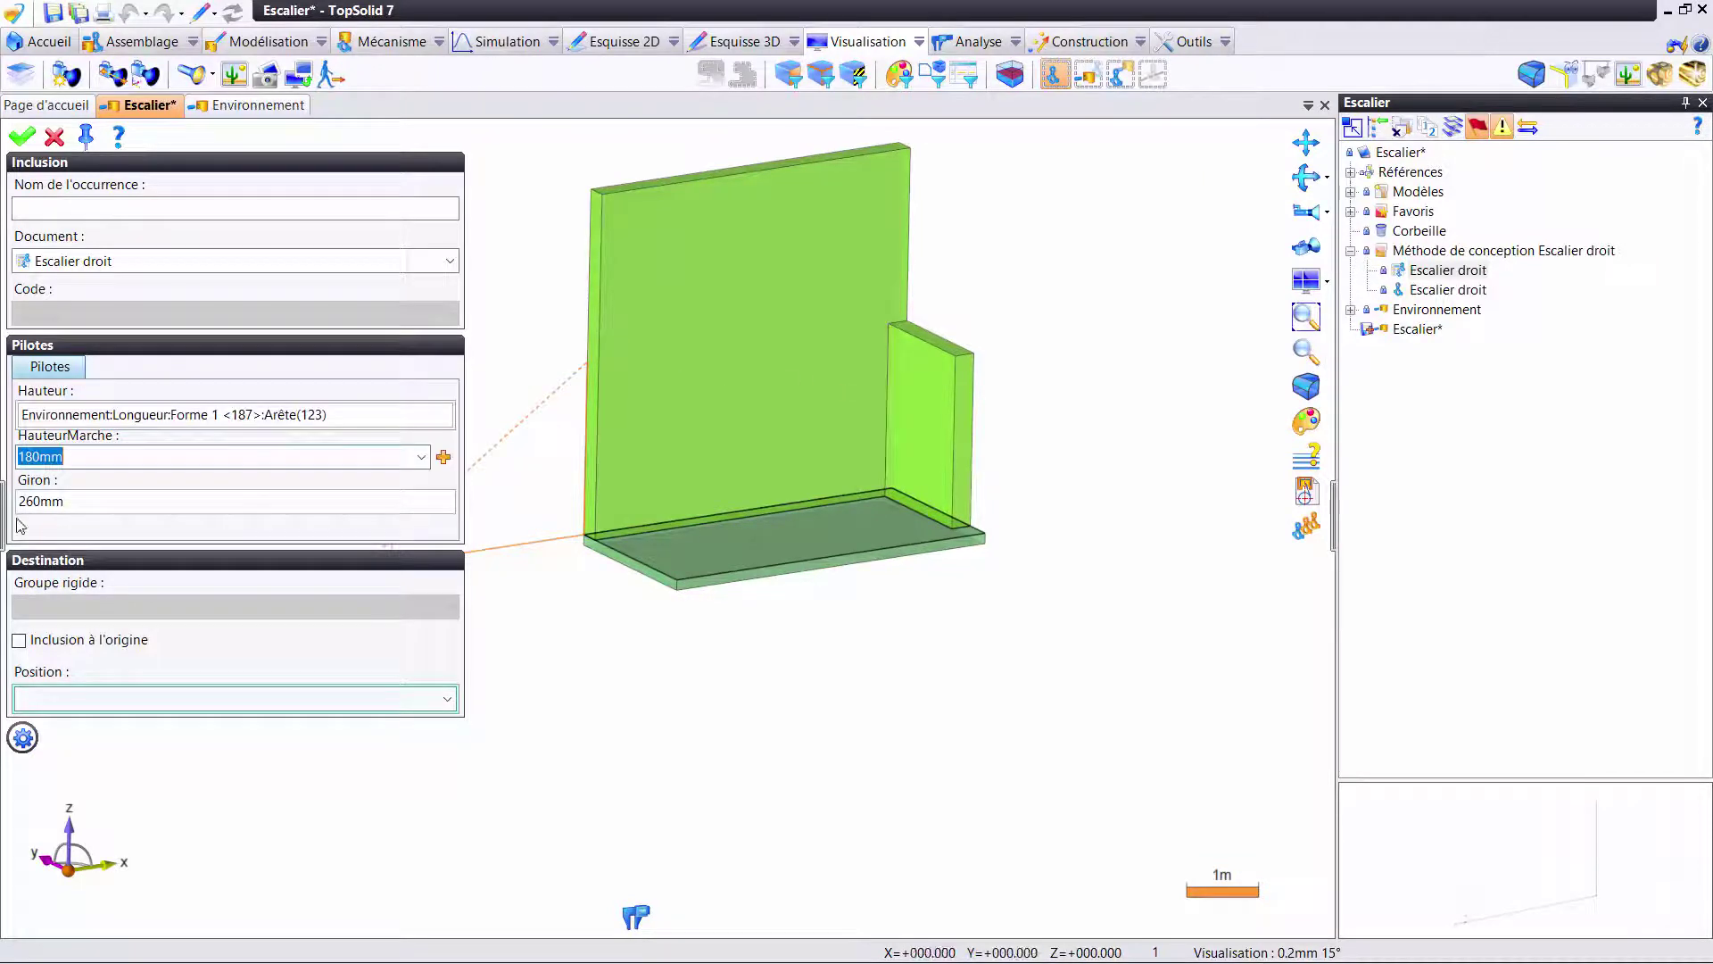
- Keep HauteurMarche at 180mm and Giron at 260mm, and validate the values
{"action": "left_click", "coordinate": [116, 452]}
{"action": "key", "text": "Tab"}
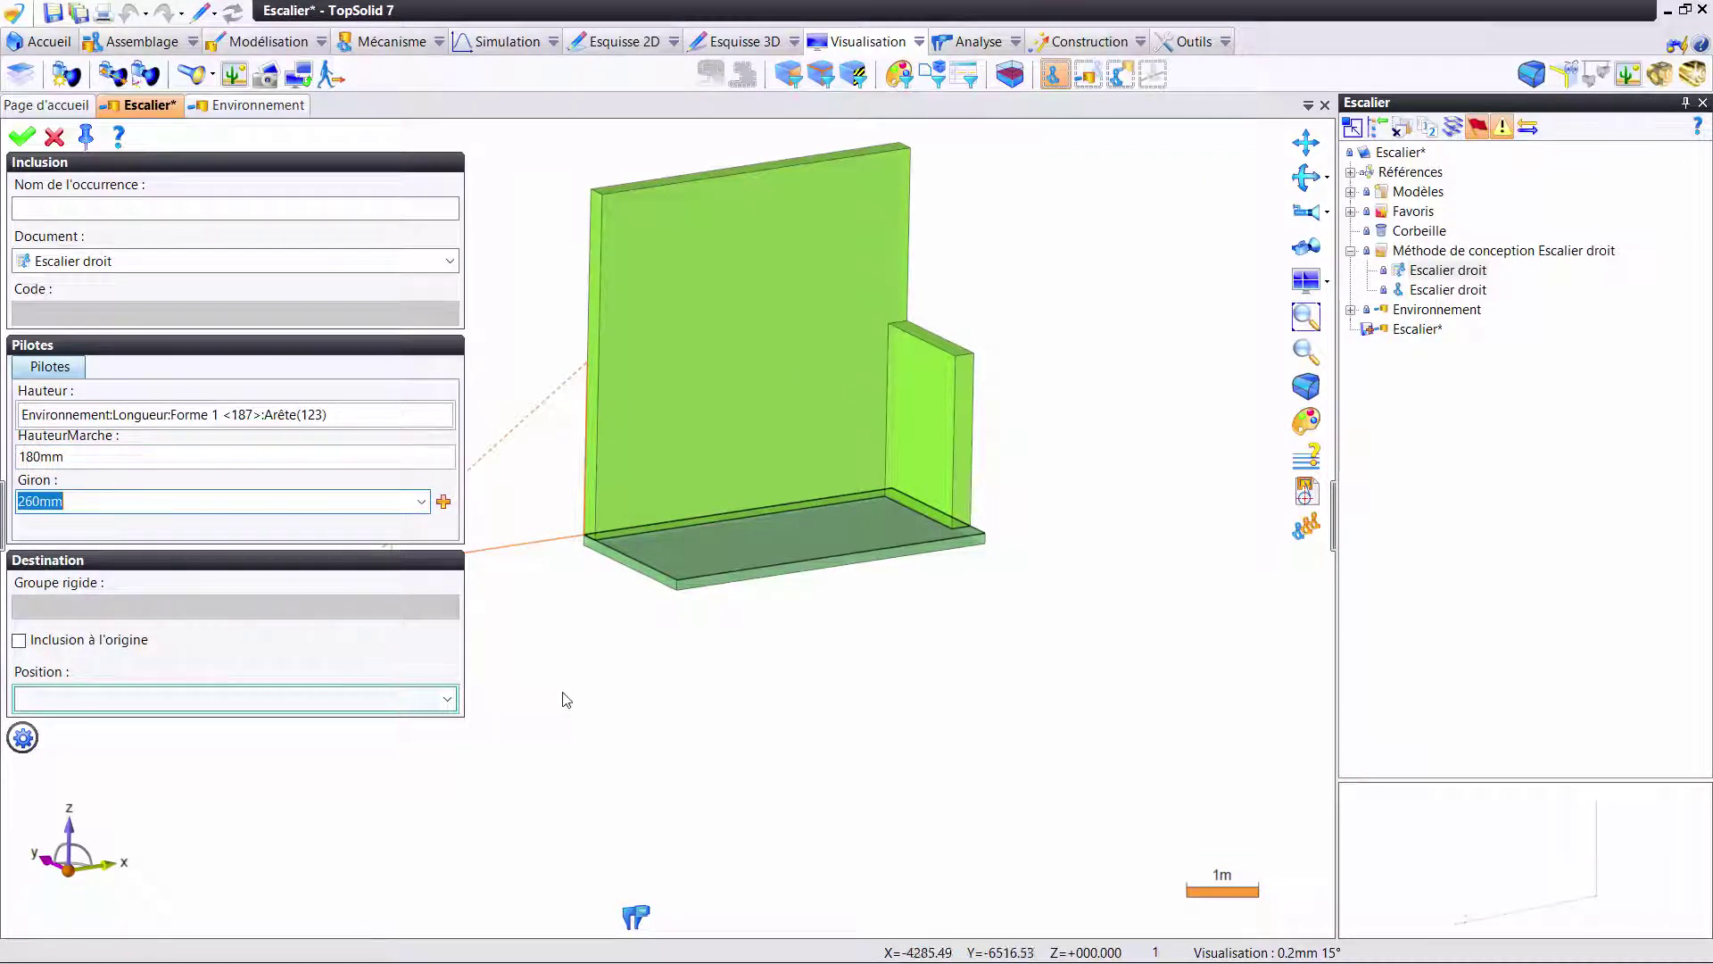
{"action": "right_click", "coordinate": [524, 281]}
{"action": "left_click", "coordinate": [548, 279]}
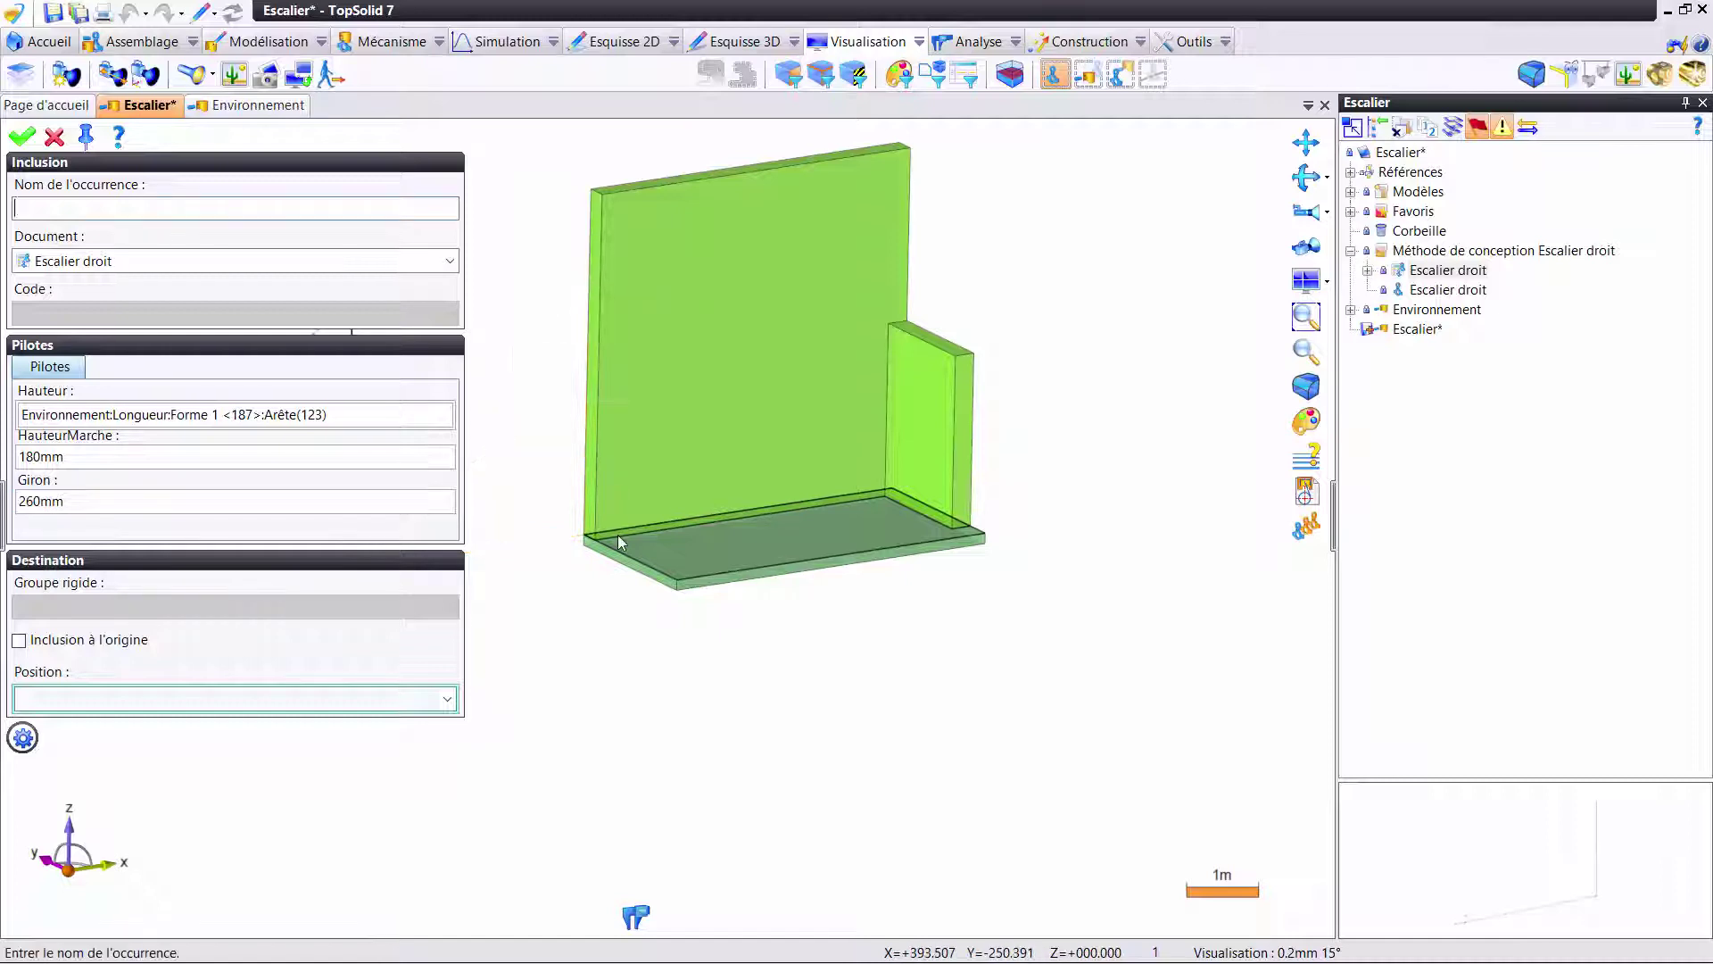
- Confirm the stair inclusion and constrain the stair base onto the floor slab
{"action": "key", "text": "Return"}
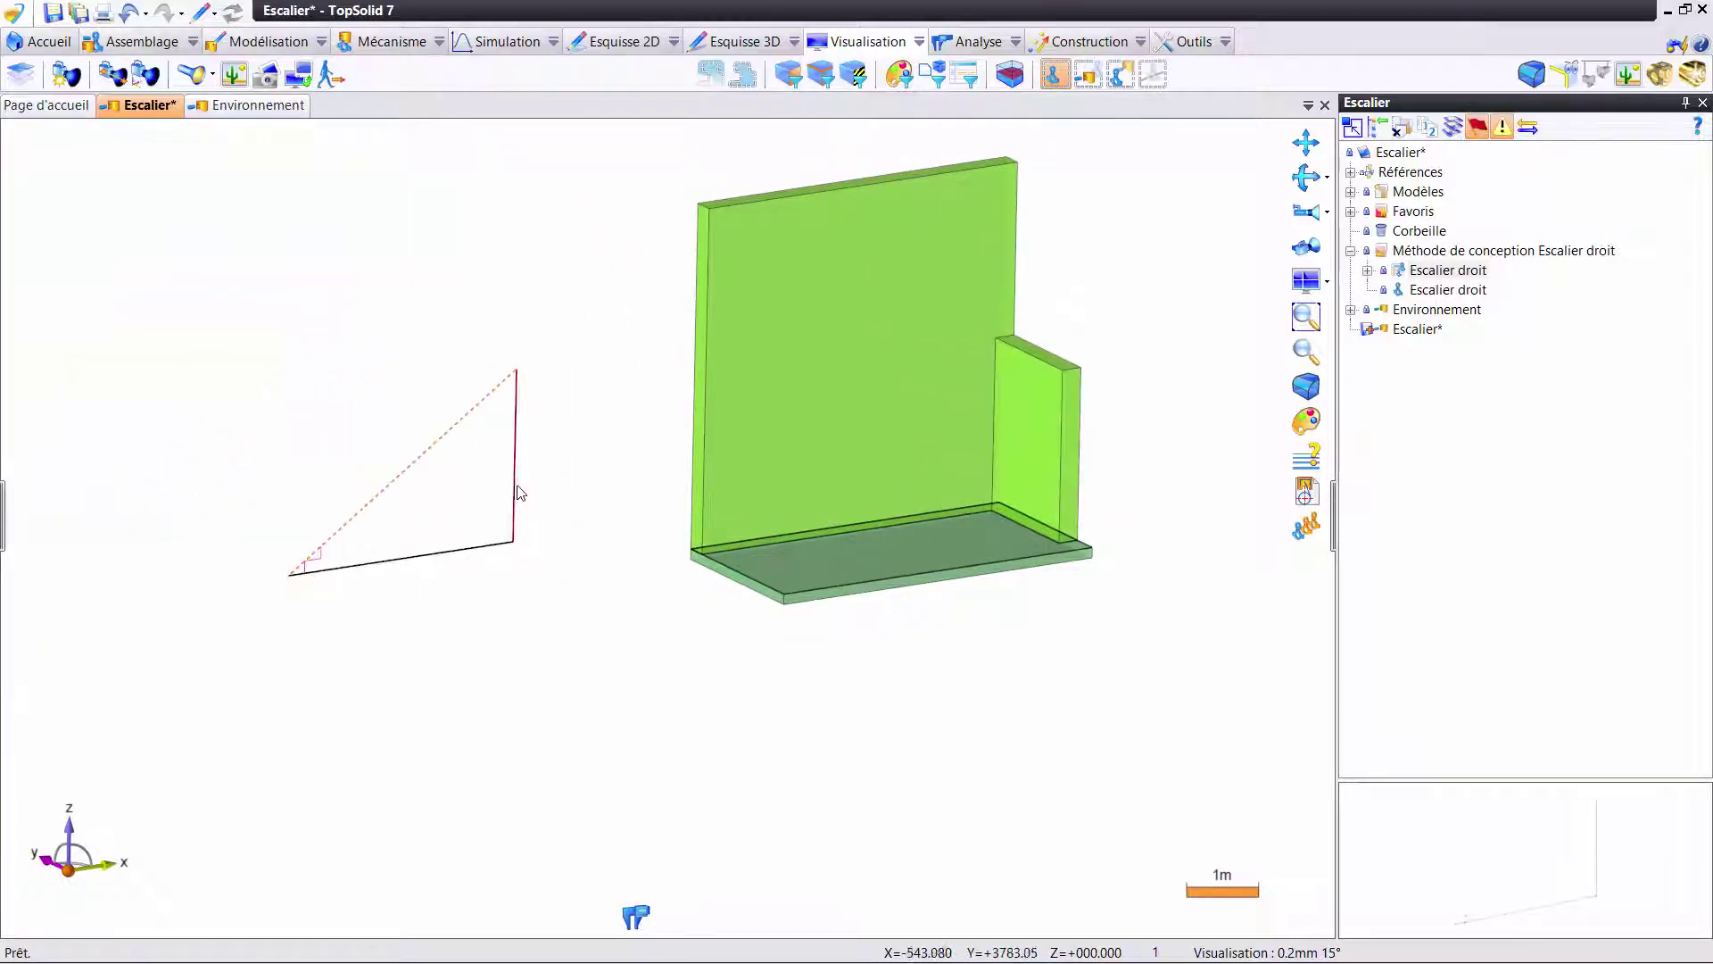
{"action": "right_click", "coordinate": [522, 494]}
{"action": "left_click", "coordinate": [611, 547]}
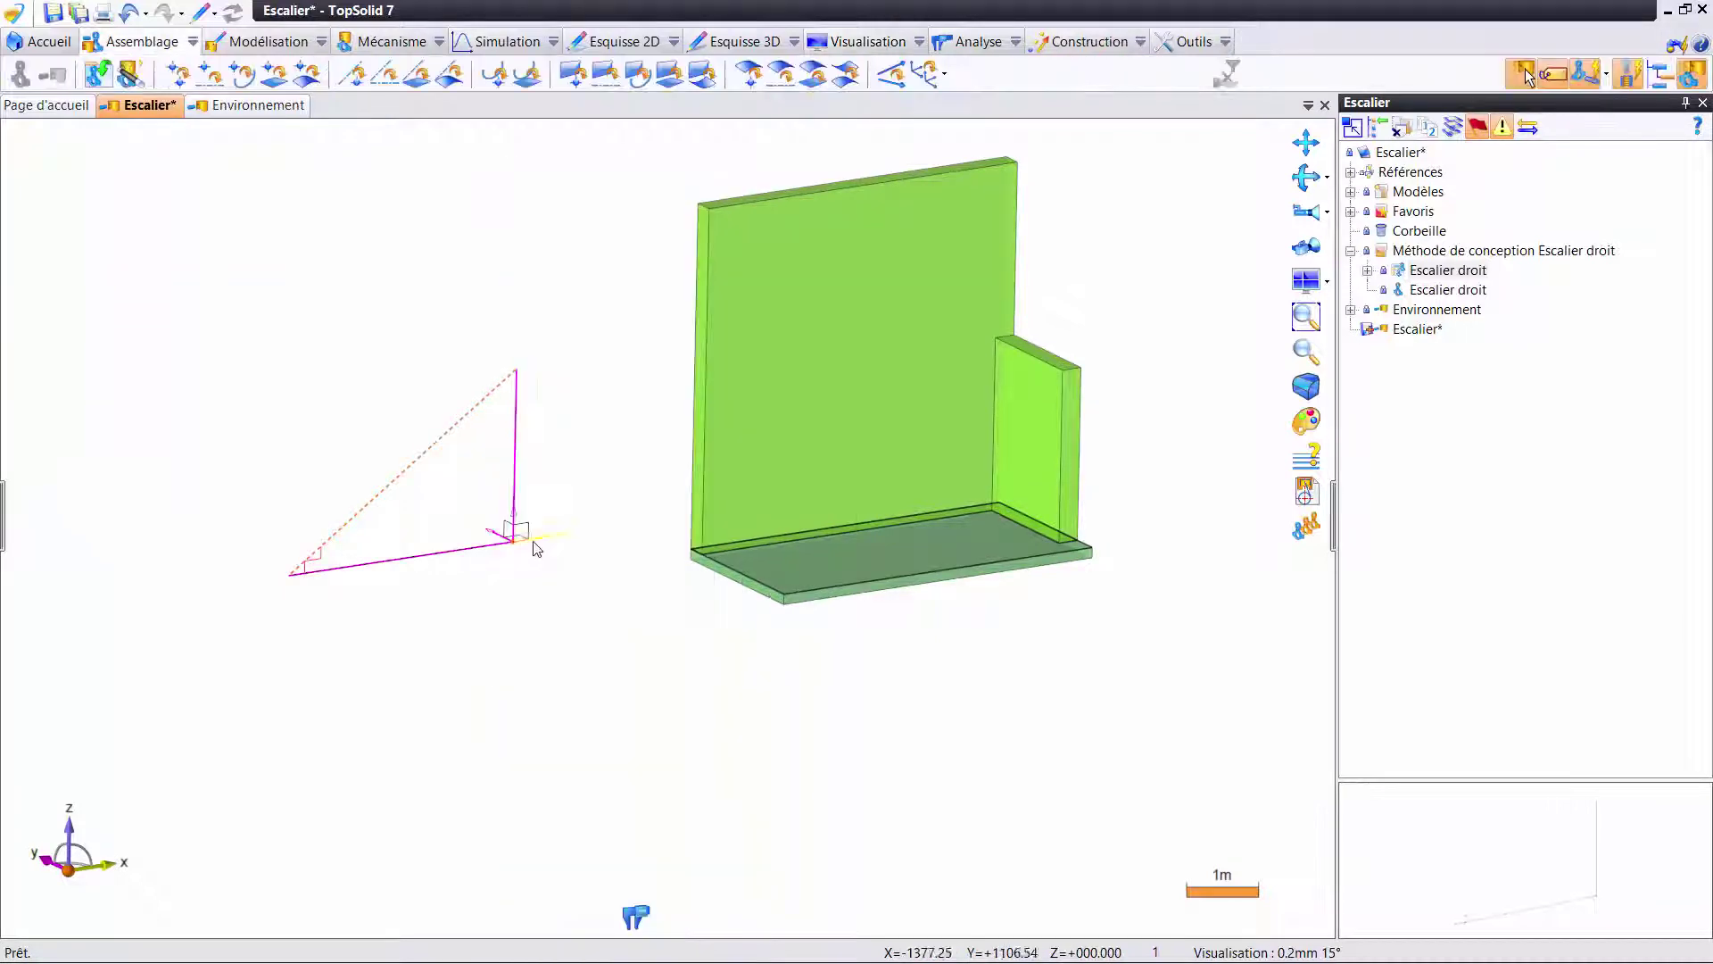
{"action": "scroll", "coordinate": [532, 549], "scroll_direction": "up", "scroll_amount": 1}
{"action": "scroll", "coordinate": [533, 549], "scroll_direction": "up", "scroll_amount": 1}
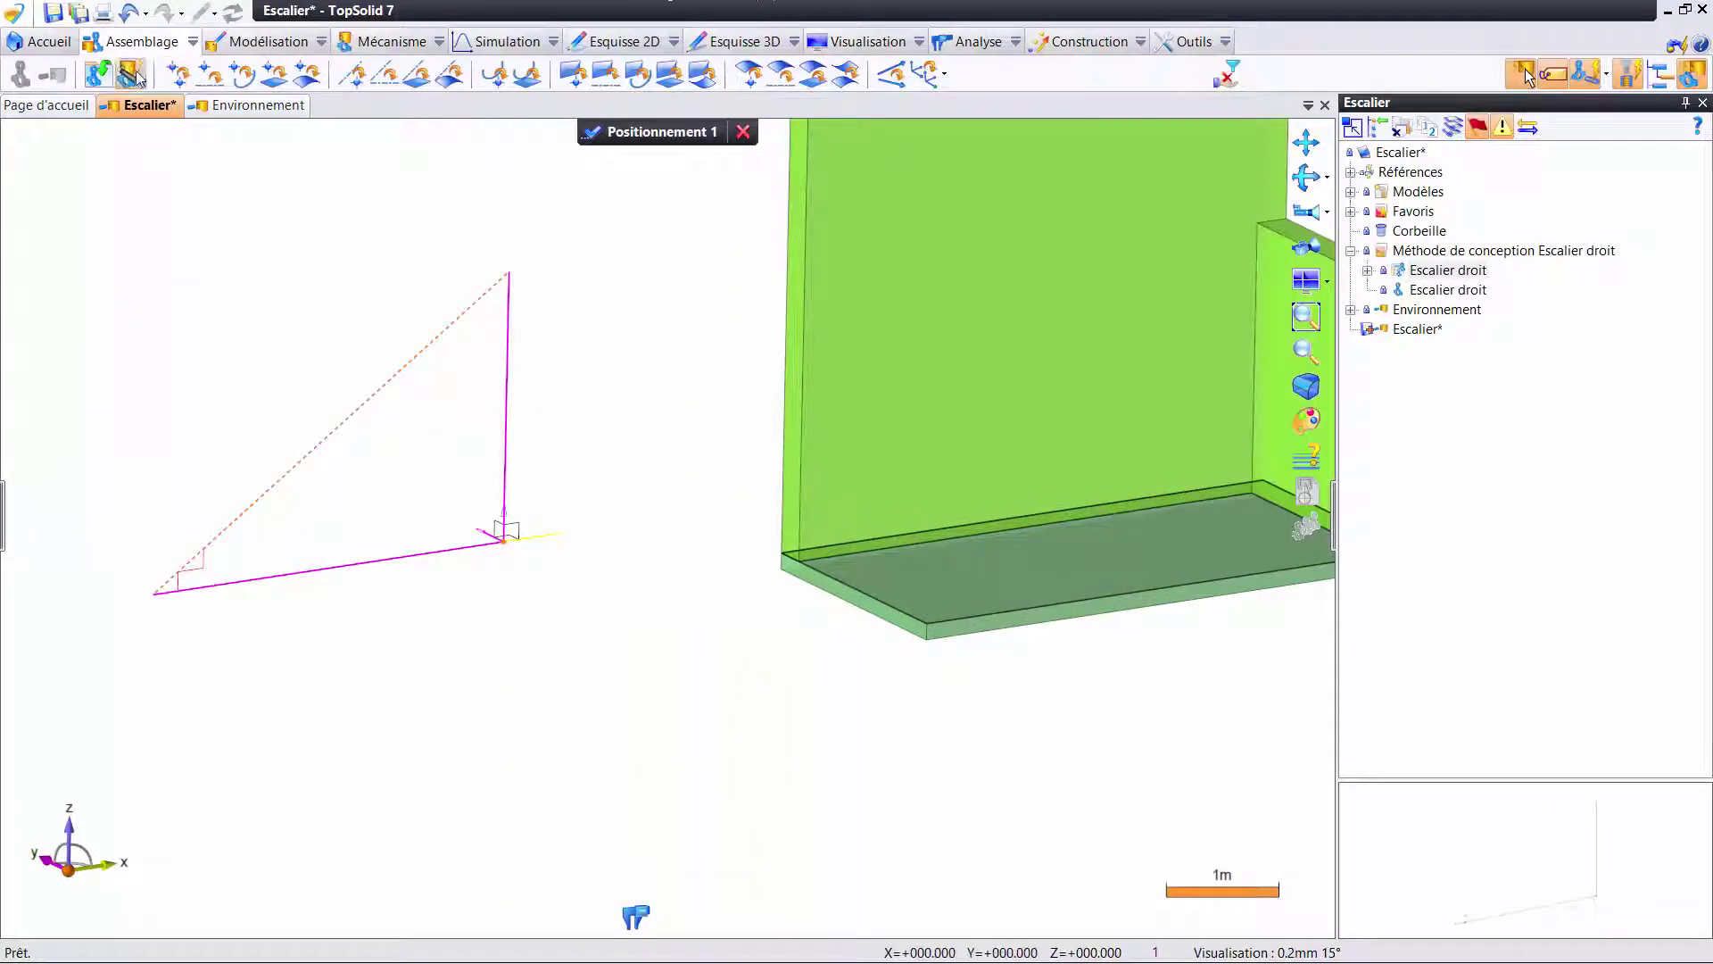
{"action": "scroll", "coordinate": [578, 559], "scroll_direction": "up", "scroll_amount": 2}
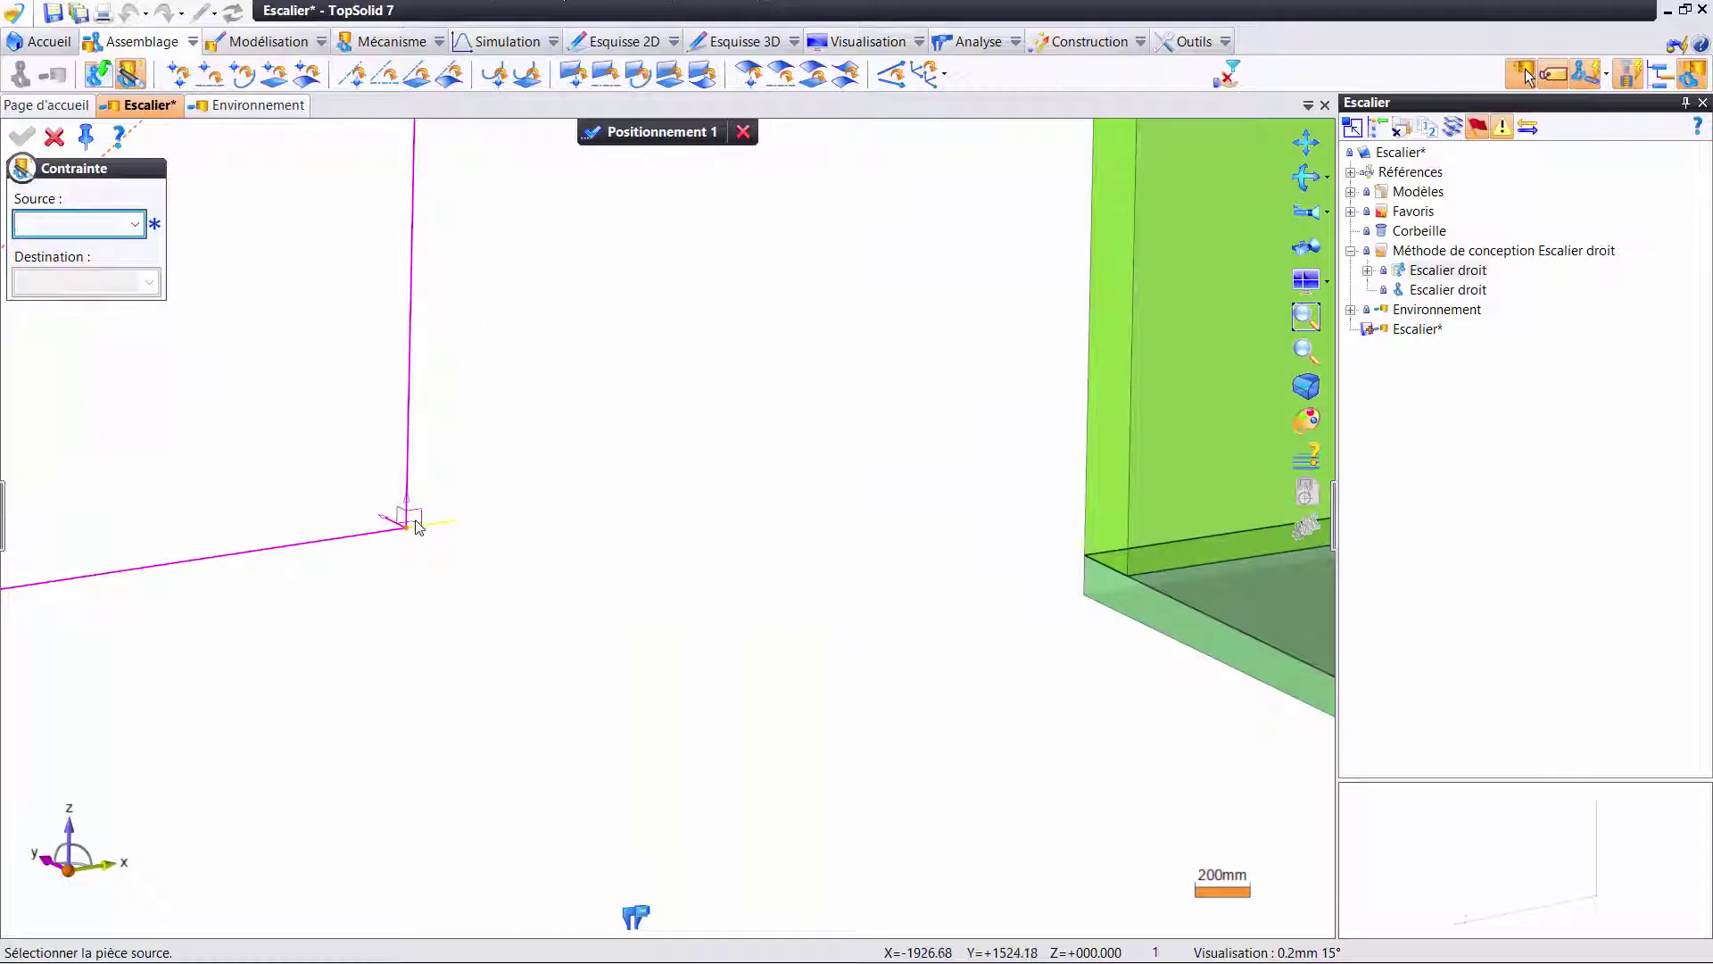
{"action": "left_click", "coordinate": [416, 530]}
{"action": "scroll", "coordinate": [415, 529], "scroll_direction": "down", "scroll_amount": 3}
{"action": "scroll", "coordinate": [650, 520], "scroll_direction": "up", "scroll_amount": 1}
{"action": "scroll", "coordinate": [764, 566], "scroll_direction": "up", "scroll_amount": 2}
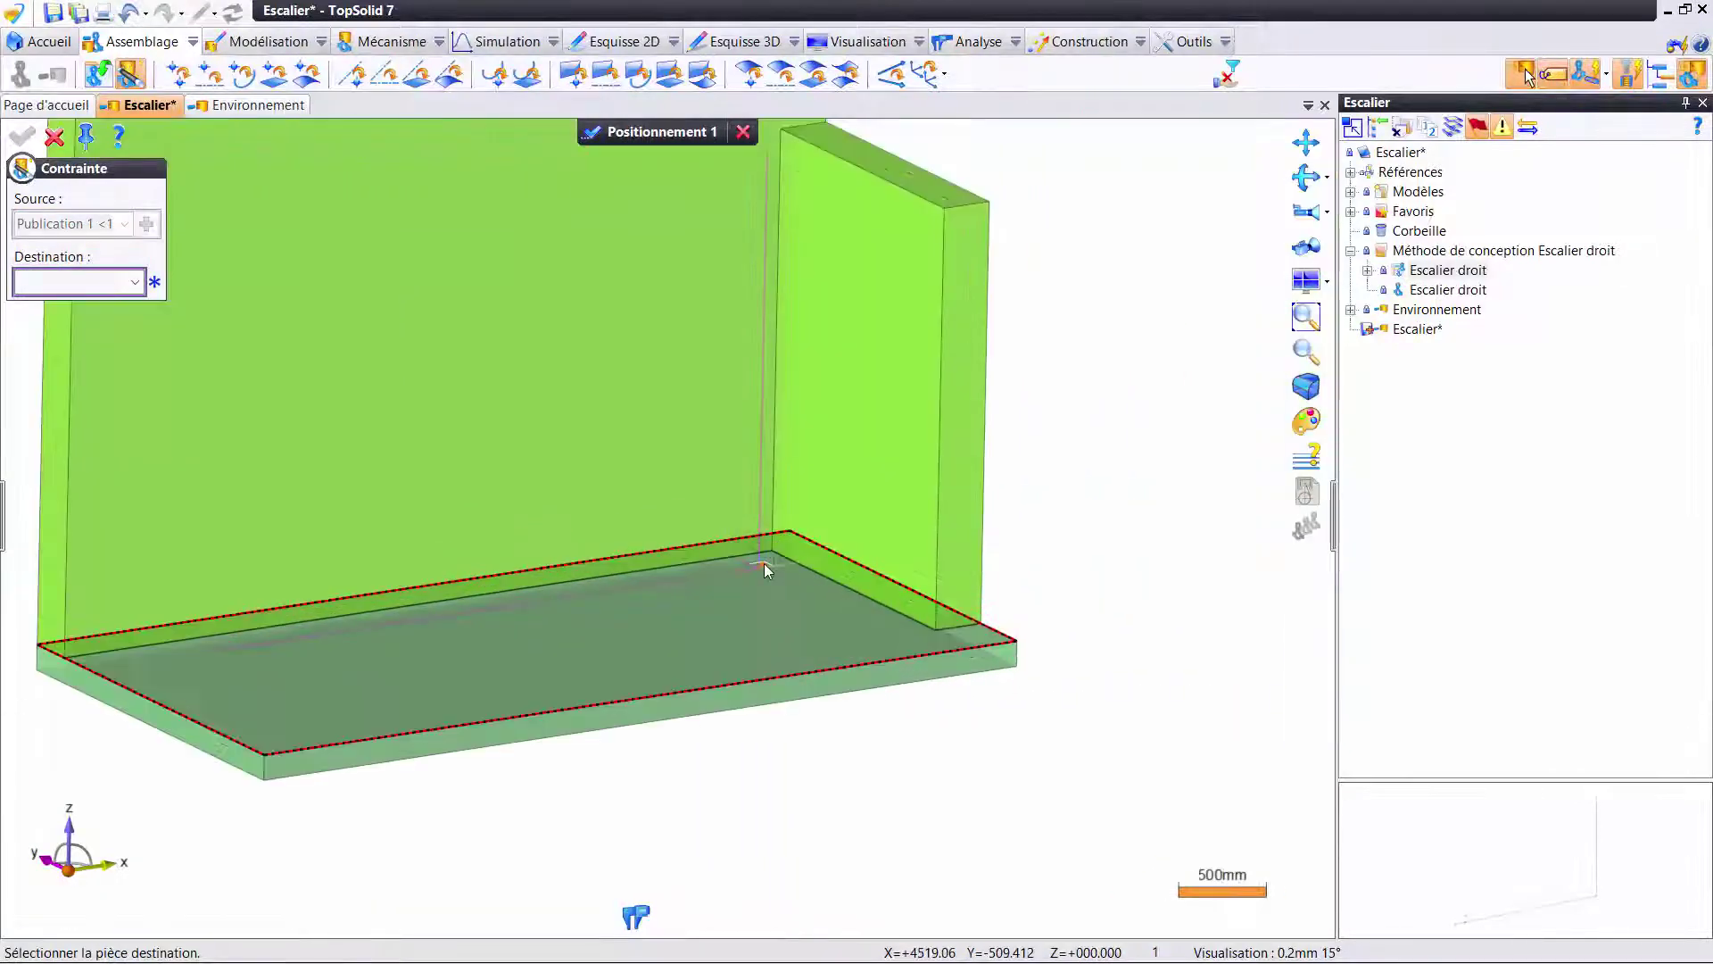
{"action": "scroll", "coordinate": [760, 572], "scroll_direction": "up", "scroll_amount": 1}
{"action": "left_click", "coordinate": [761, 573]}
{"action": "scroll", "coordinate": [822, 576], "scroll_direction": "up", "scroll_amount": 2}
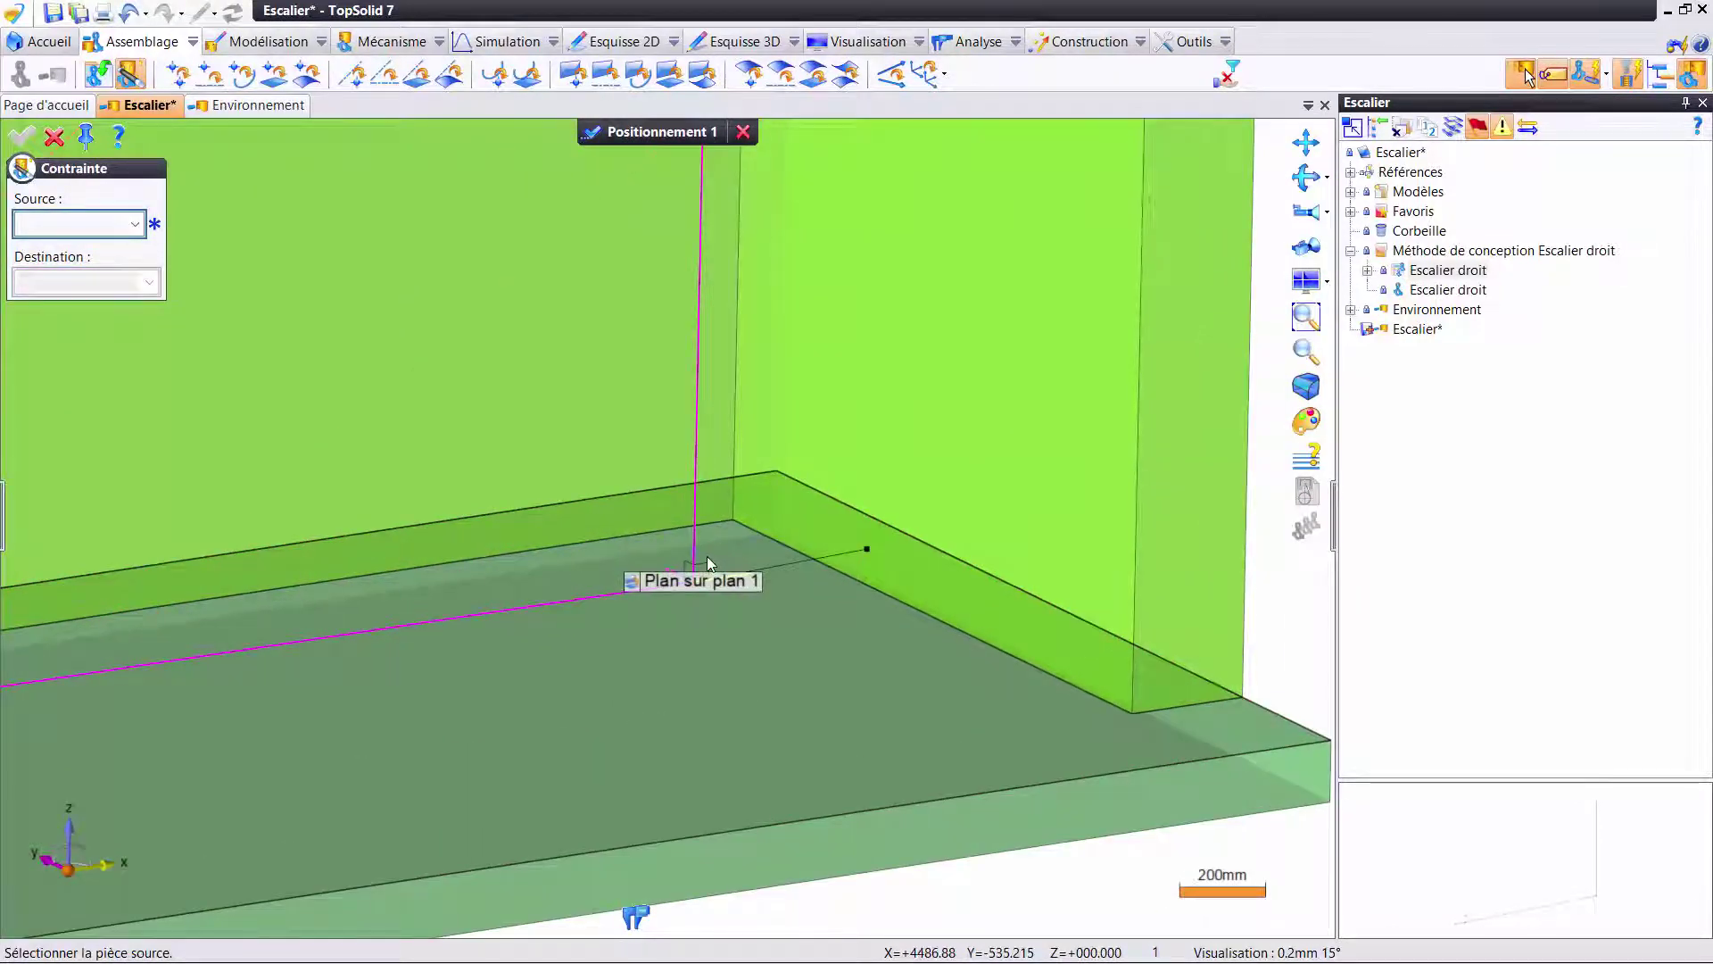
- Align the stair side and a third plane-on-plane face against the wall, then validate Positionnement 1
{"action": "left_click", "coordinate": [705, 567]}
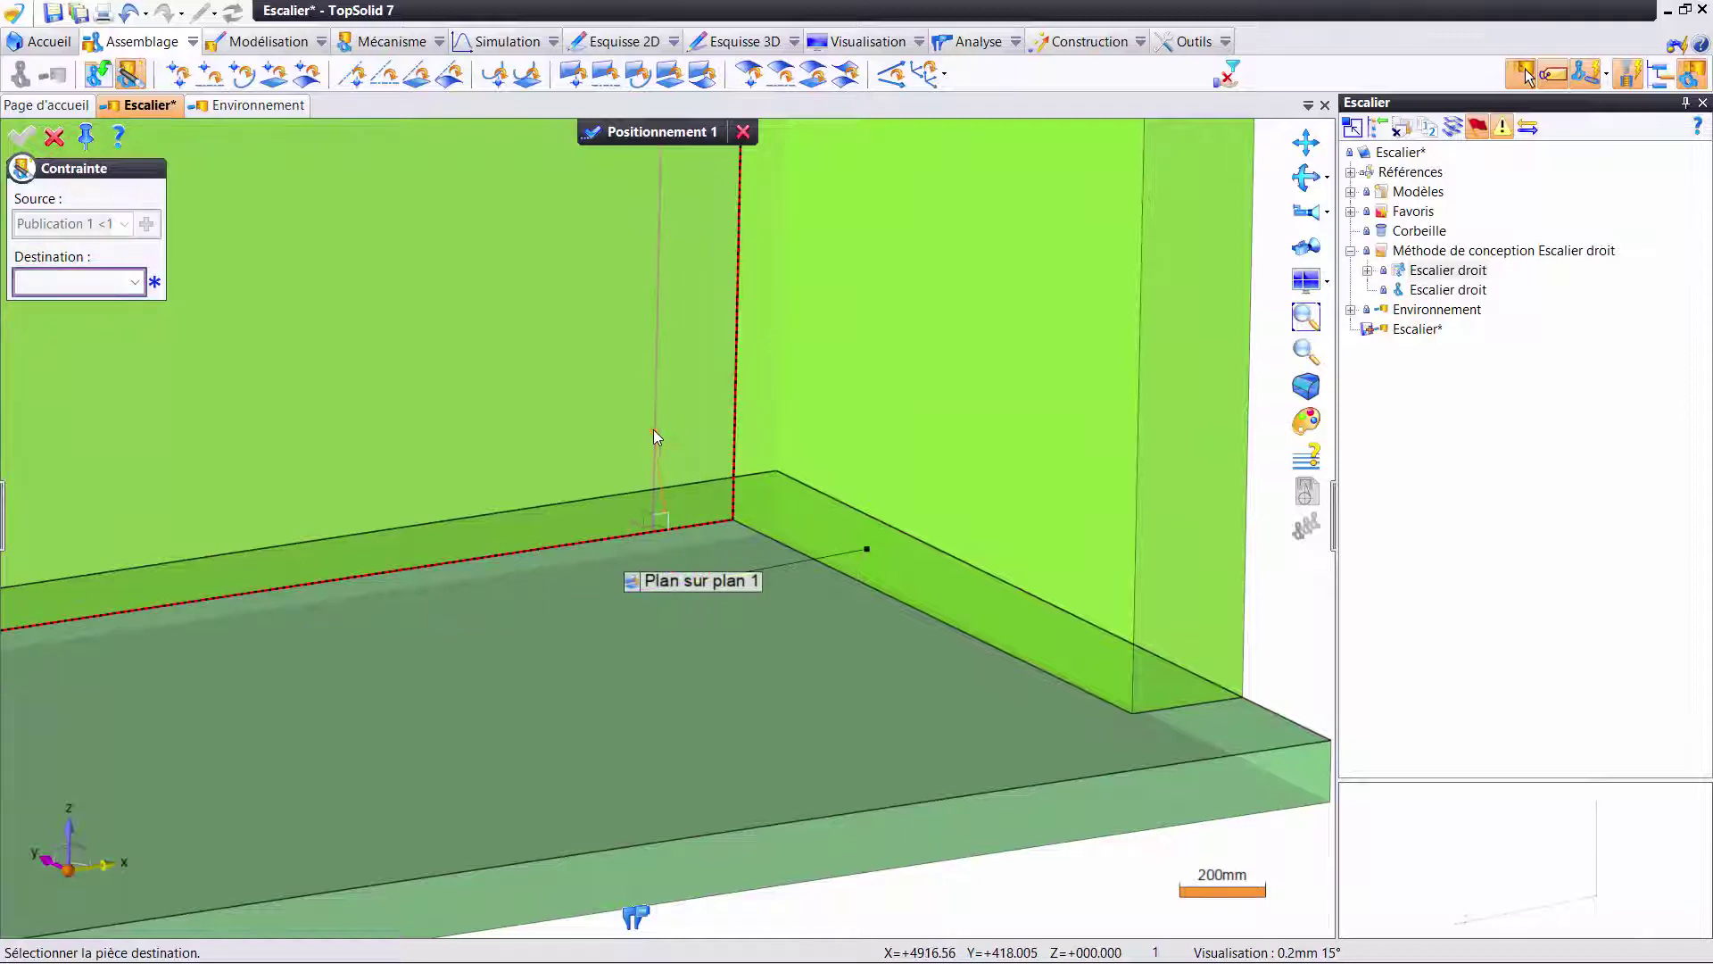
{"action": "left_click", "coordinate": [653, 430]}
{"action": "scroll", "coordinate": [666, 506], "scroll_direction": "up", "scroll_amount": 2}
{"action": "left_click", "coordinate": [653, 517]}
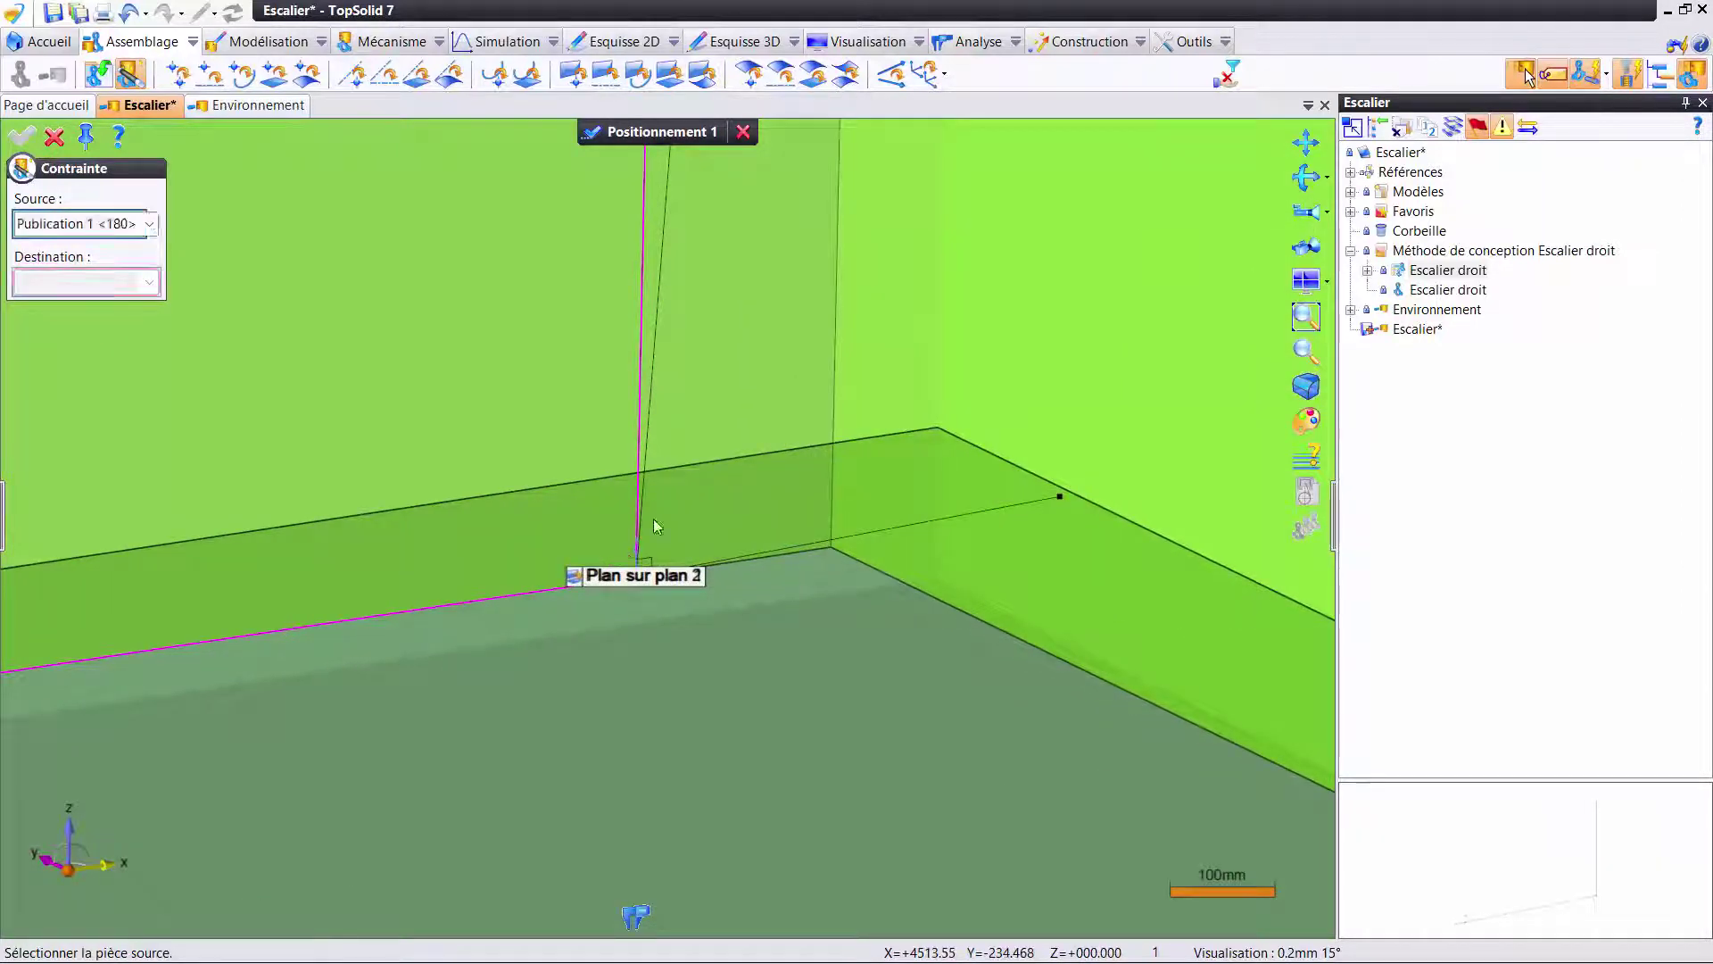
{"action": "left_click", "coordinate": [1066, 356]}
{"action": "scroll", "coordinate": [512, 548], "scroll_direction": "down", "scroll_amount": 3}
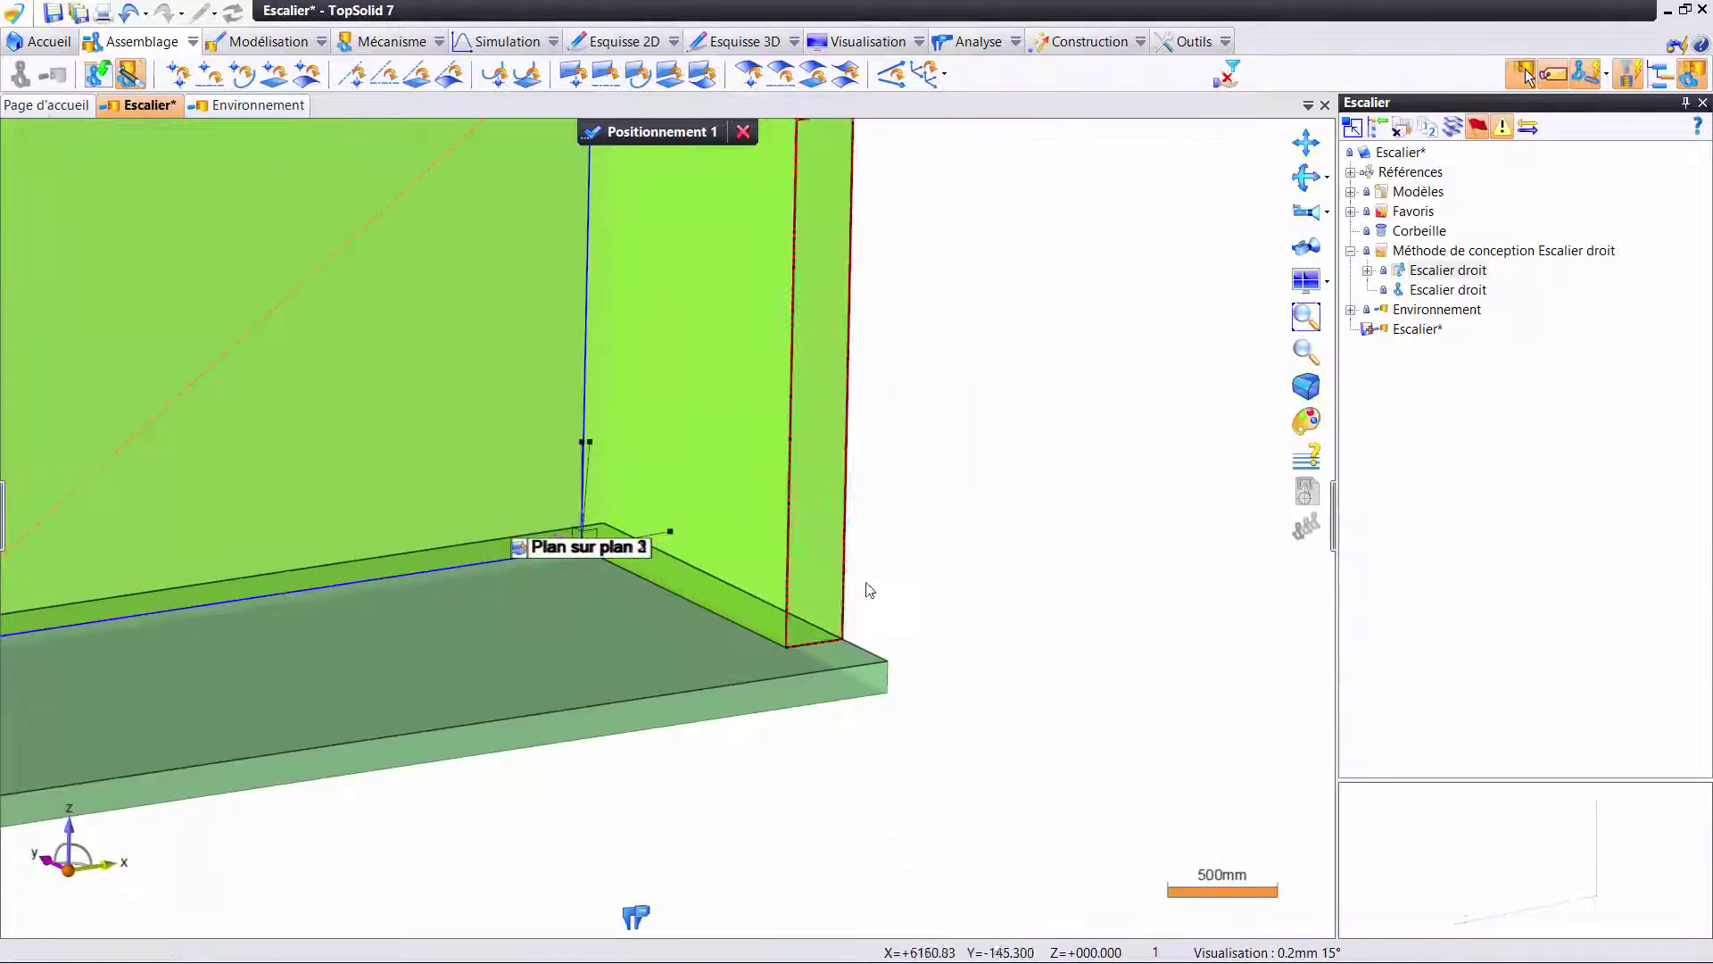
{"action": "scroll", "coordinate": [714, 519], "scroll_direction": "down", "scroll_amount": 3}
{"action": "scroll", "coordinate": [714, 521], "scroll_direction": "up", "scroll_amount": 2}
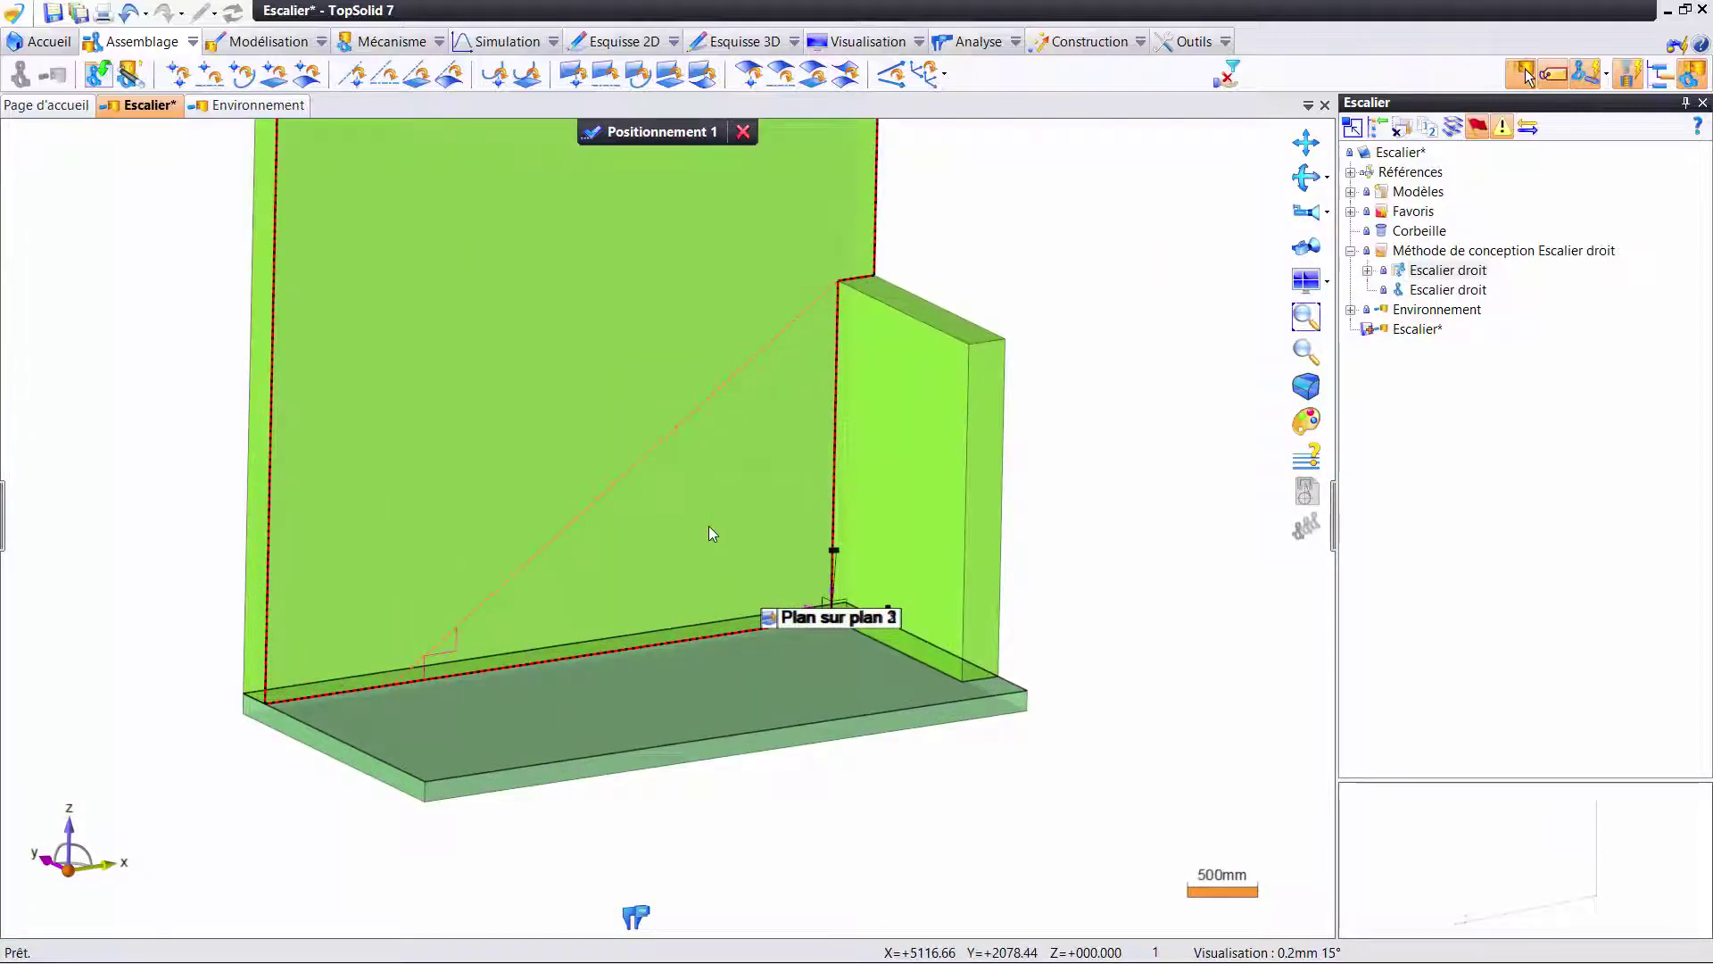
{"action": "left_click", "coordinate": [660, 132]}
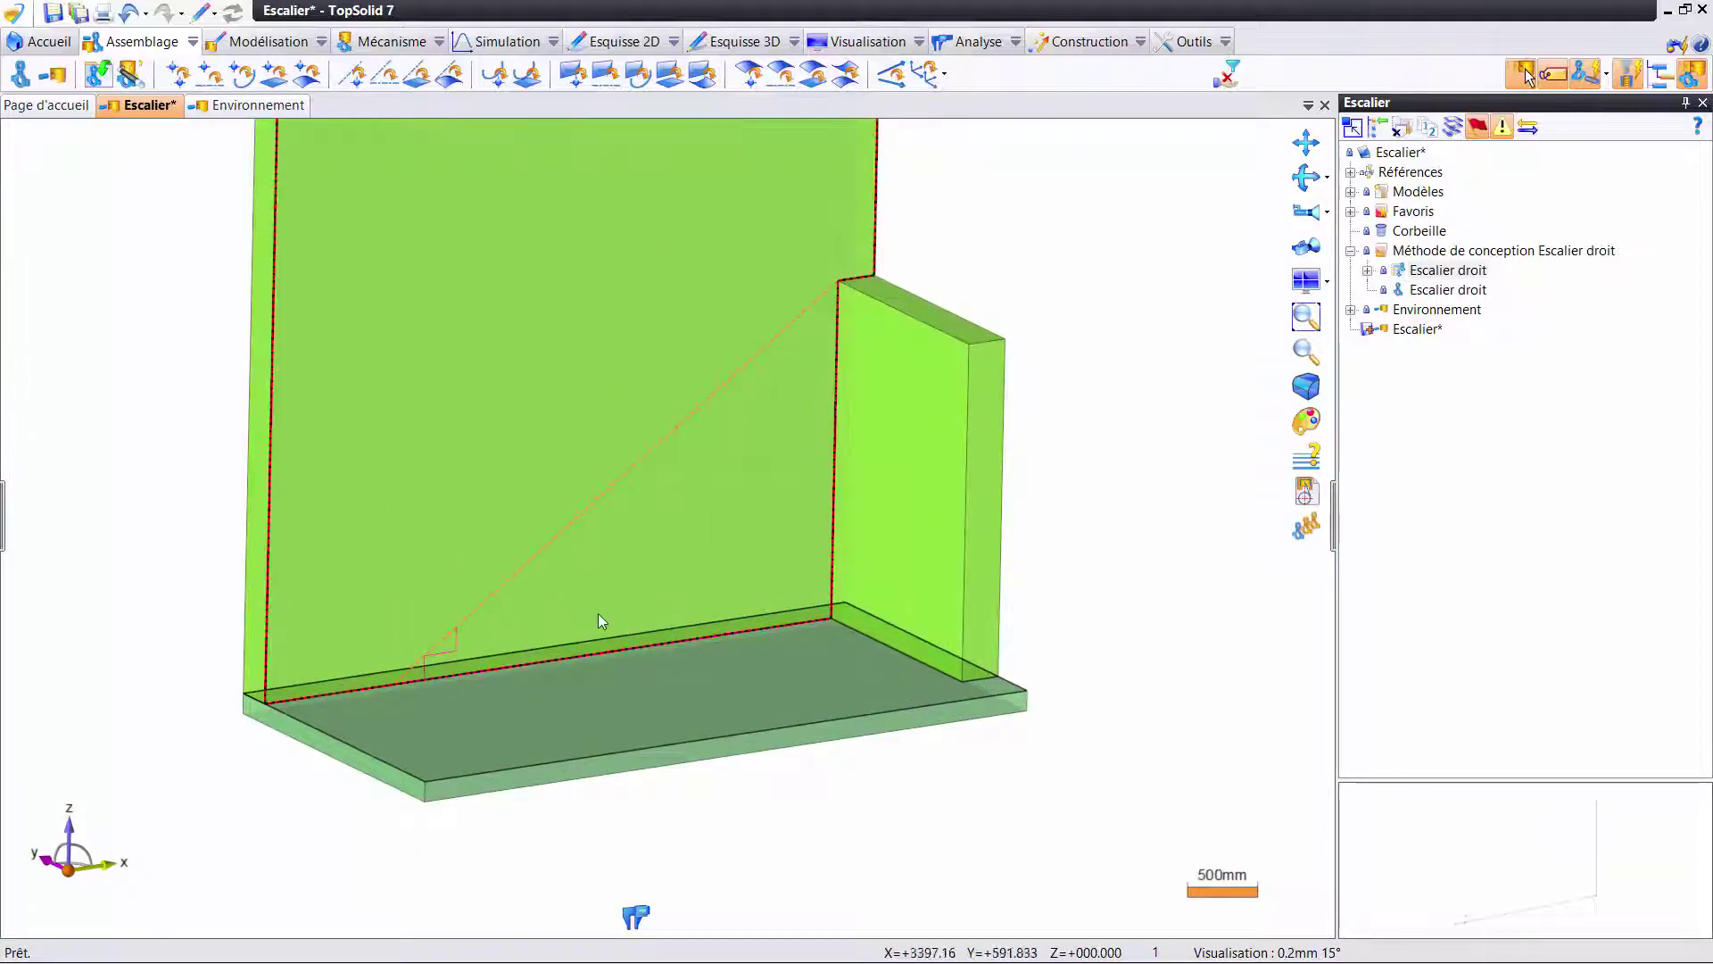
{"action": "mouse_move", "coordinate": [598, 615]}
{"action": "middle_mouse_down"}
{"action": "mouse_move", "coordinate": [535, 600]}
{"action": "mouse_move", "coordinate": [562, 574]}
{"action": "mouse_move", "coordinate": [593, 585]}
{"action": "mouse_move", "coordinate": [582, 605]}
{"action": "middle_mouse_up"}
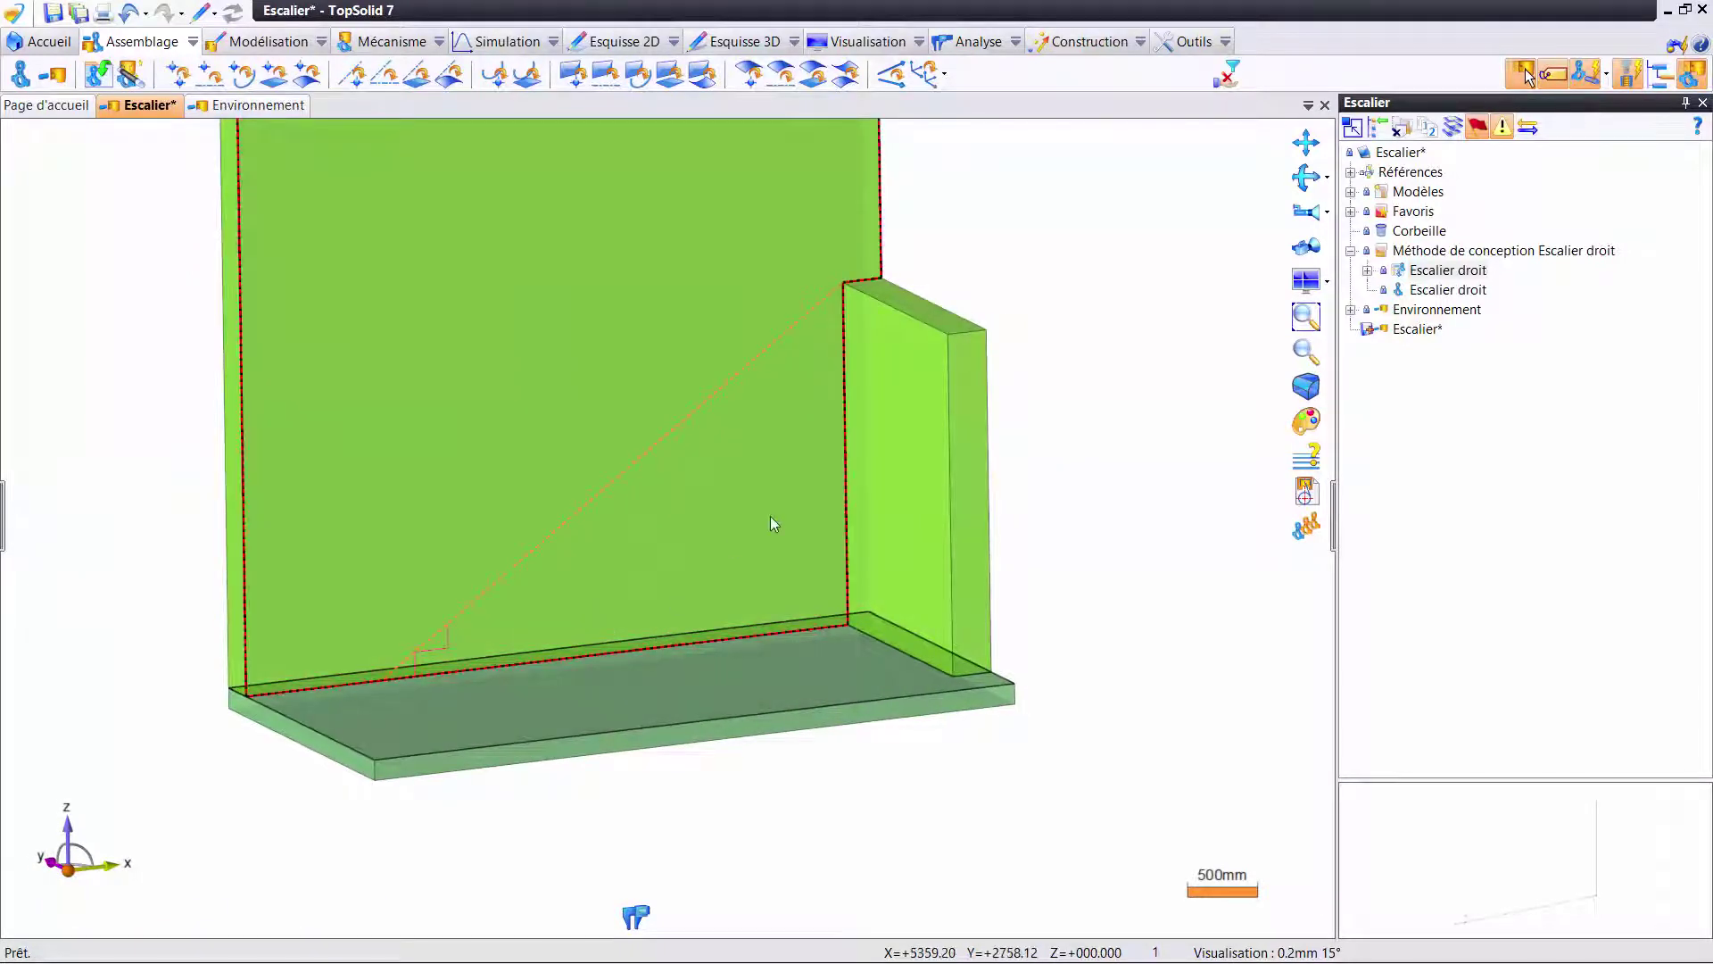
{"action": "mouse_move", "coordinate": [571, 533]}
{"action": "middle_mouse_down"}
{"action": "mouse_move", "coordinate": [589, 535]}
{"action": "mouse_move", "coordinate": [523, 588]}
{"action": "middle_mouse_up"}
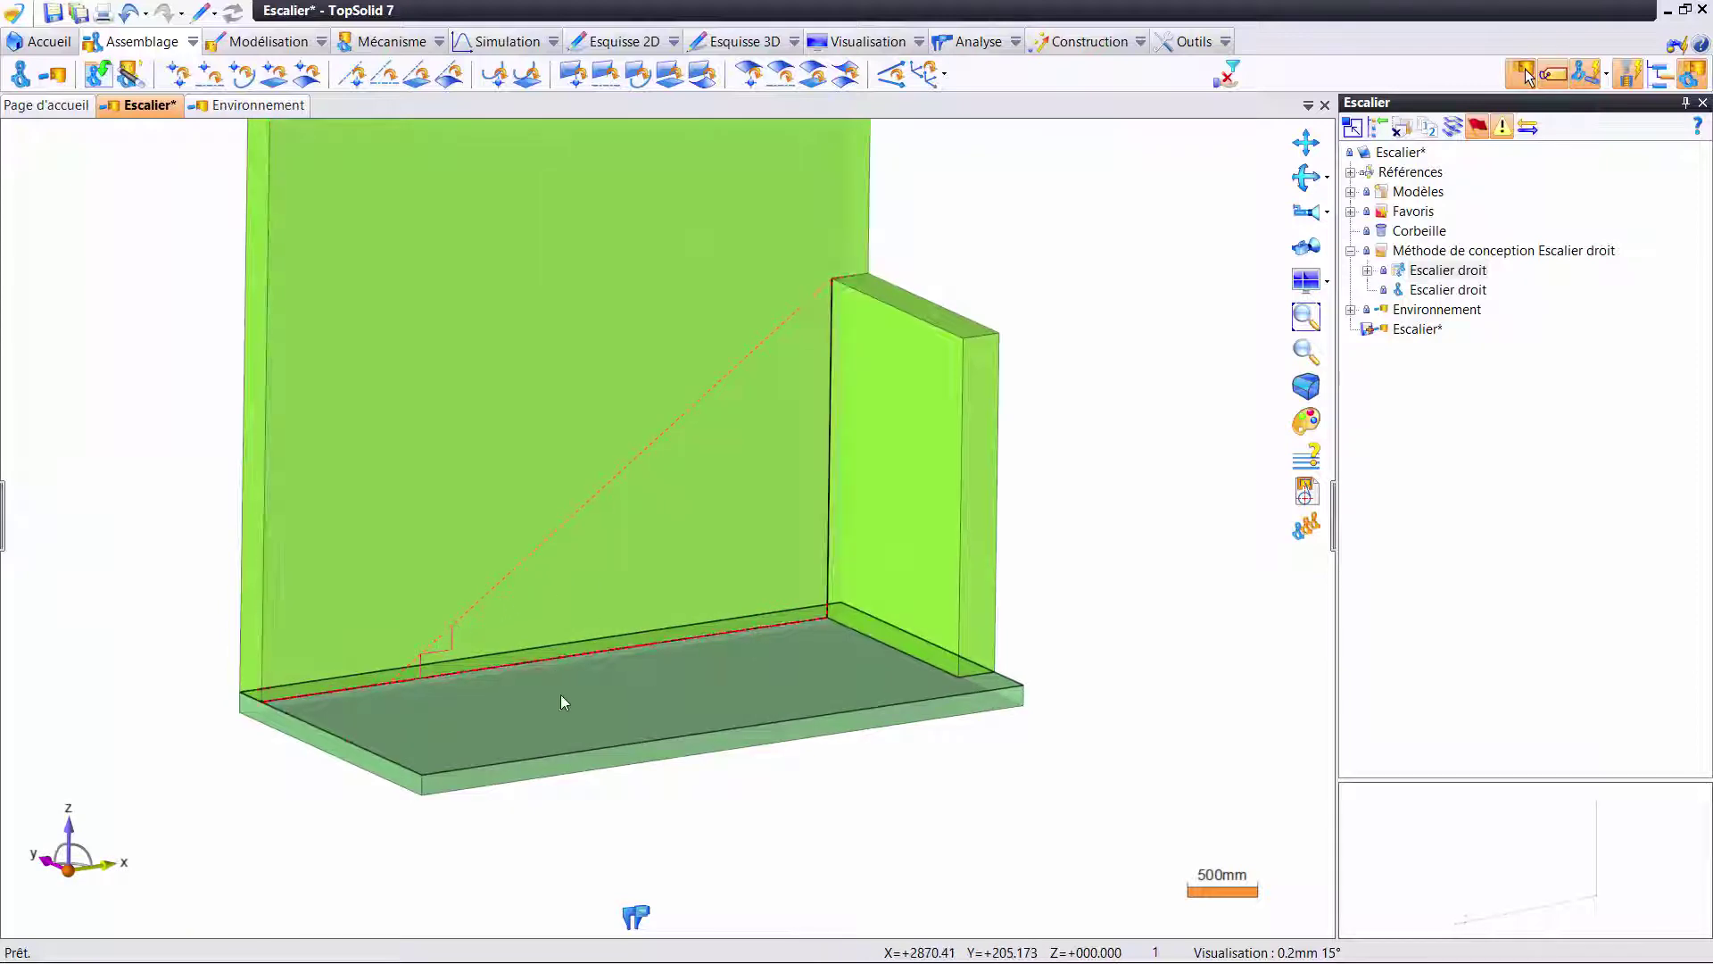
{"action": "middle_click_drag", "start_coordinate": [371, 633], "coordinate": [489, 571]}
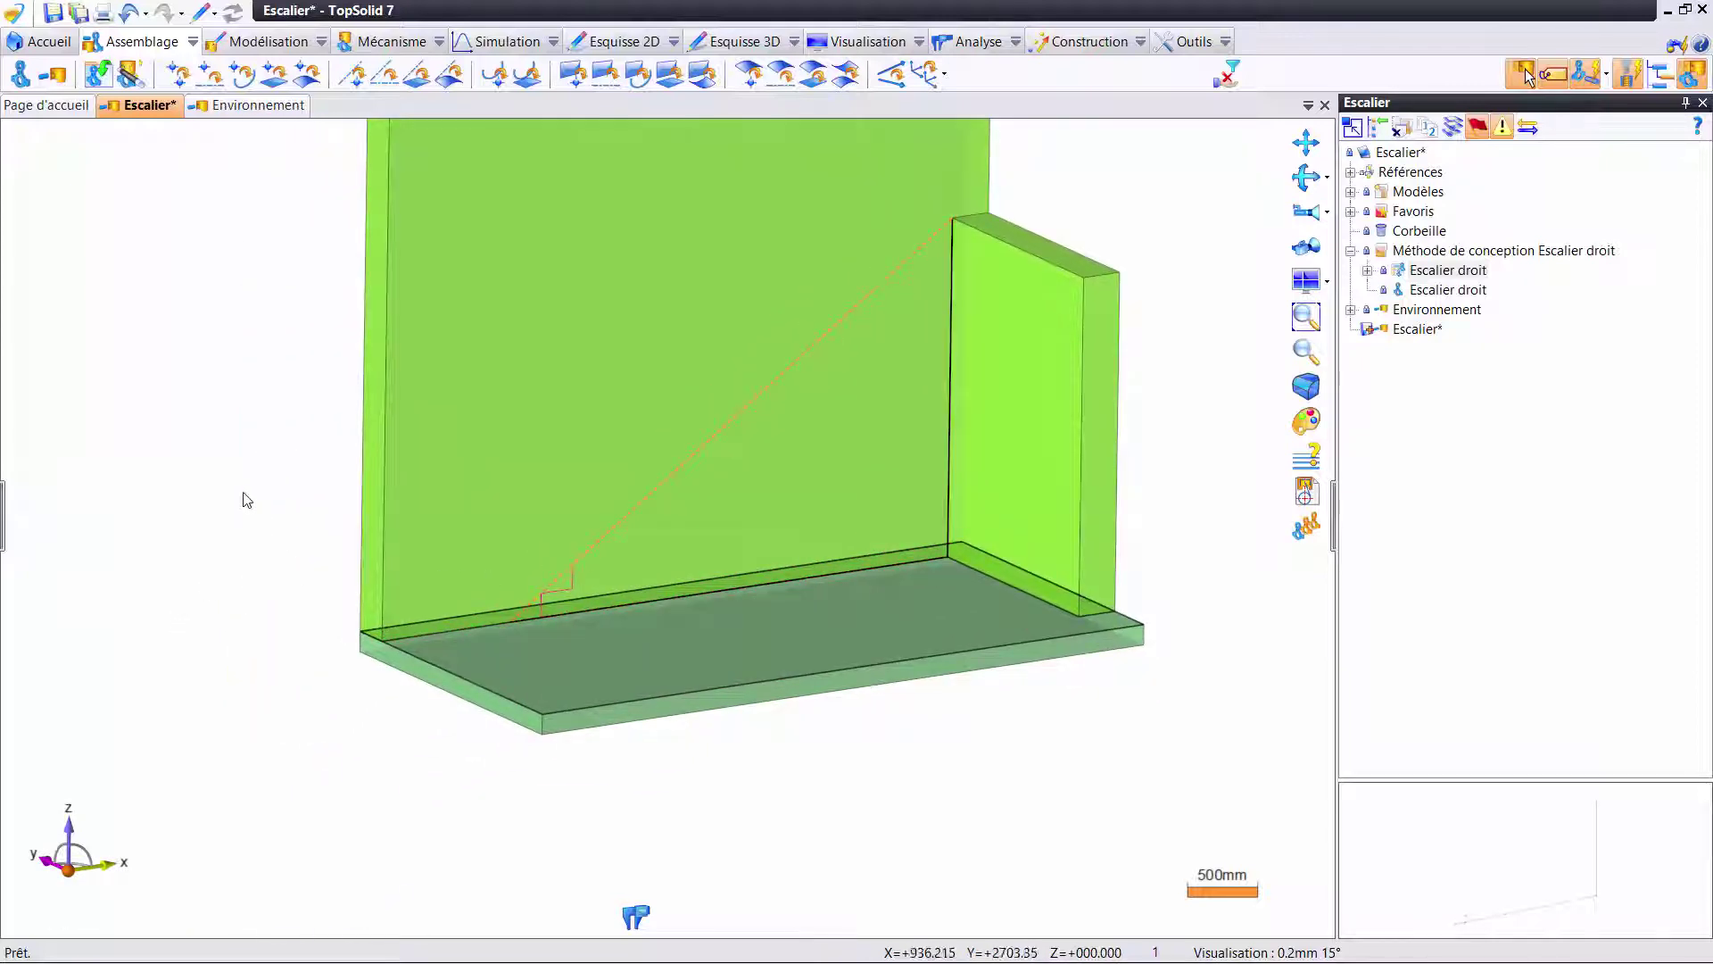
{"action": "mouse_move", "coordinate": [451, 592]}
{"action": "middle_mouse_down"}
{"action": "mouse_move", "coordinate": [497, 601]}
{"action": "mouse_move", "coordinate": [401, 589]}
{"action": "mouse_move", "coordinate": [432, 597]}
{"action": "mouse_move", "coordinate": [600, 535]}
{"action": "middle_mouse_up"}
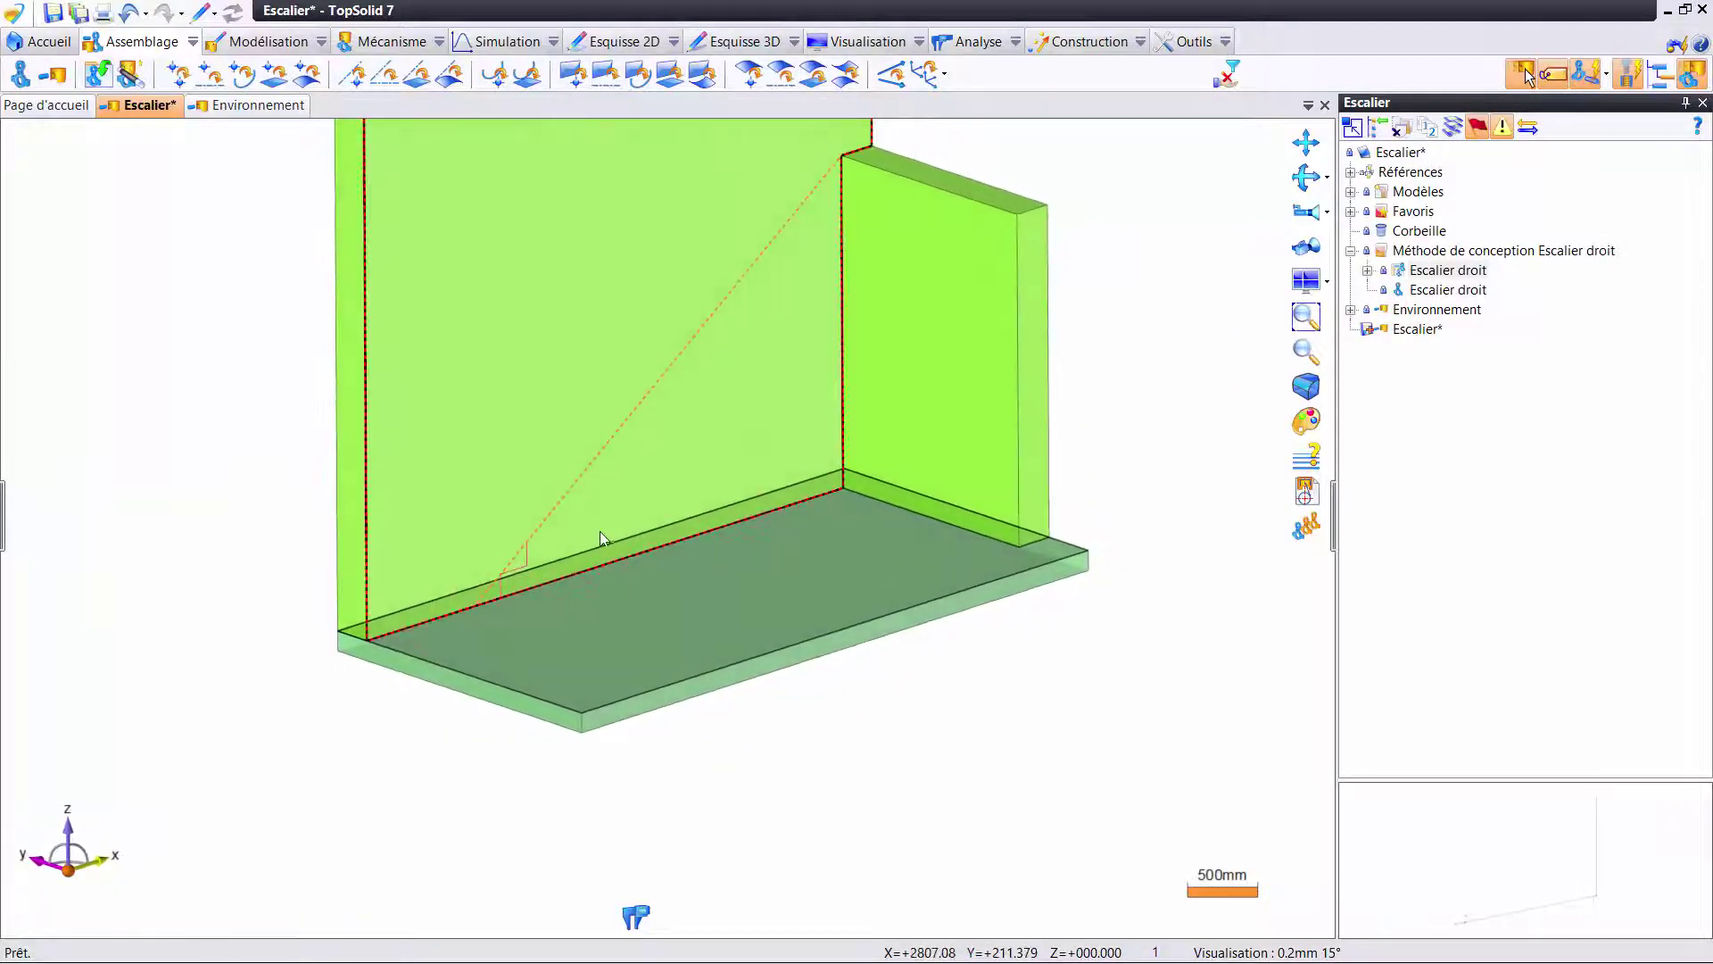
- Edit the staircase positioning so Plan sur plan 2 has a 450 mm offset, and validate
{"action": "right_click", "coordinate": [575, 489]}
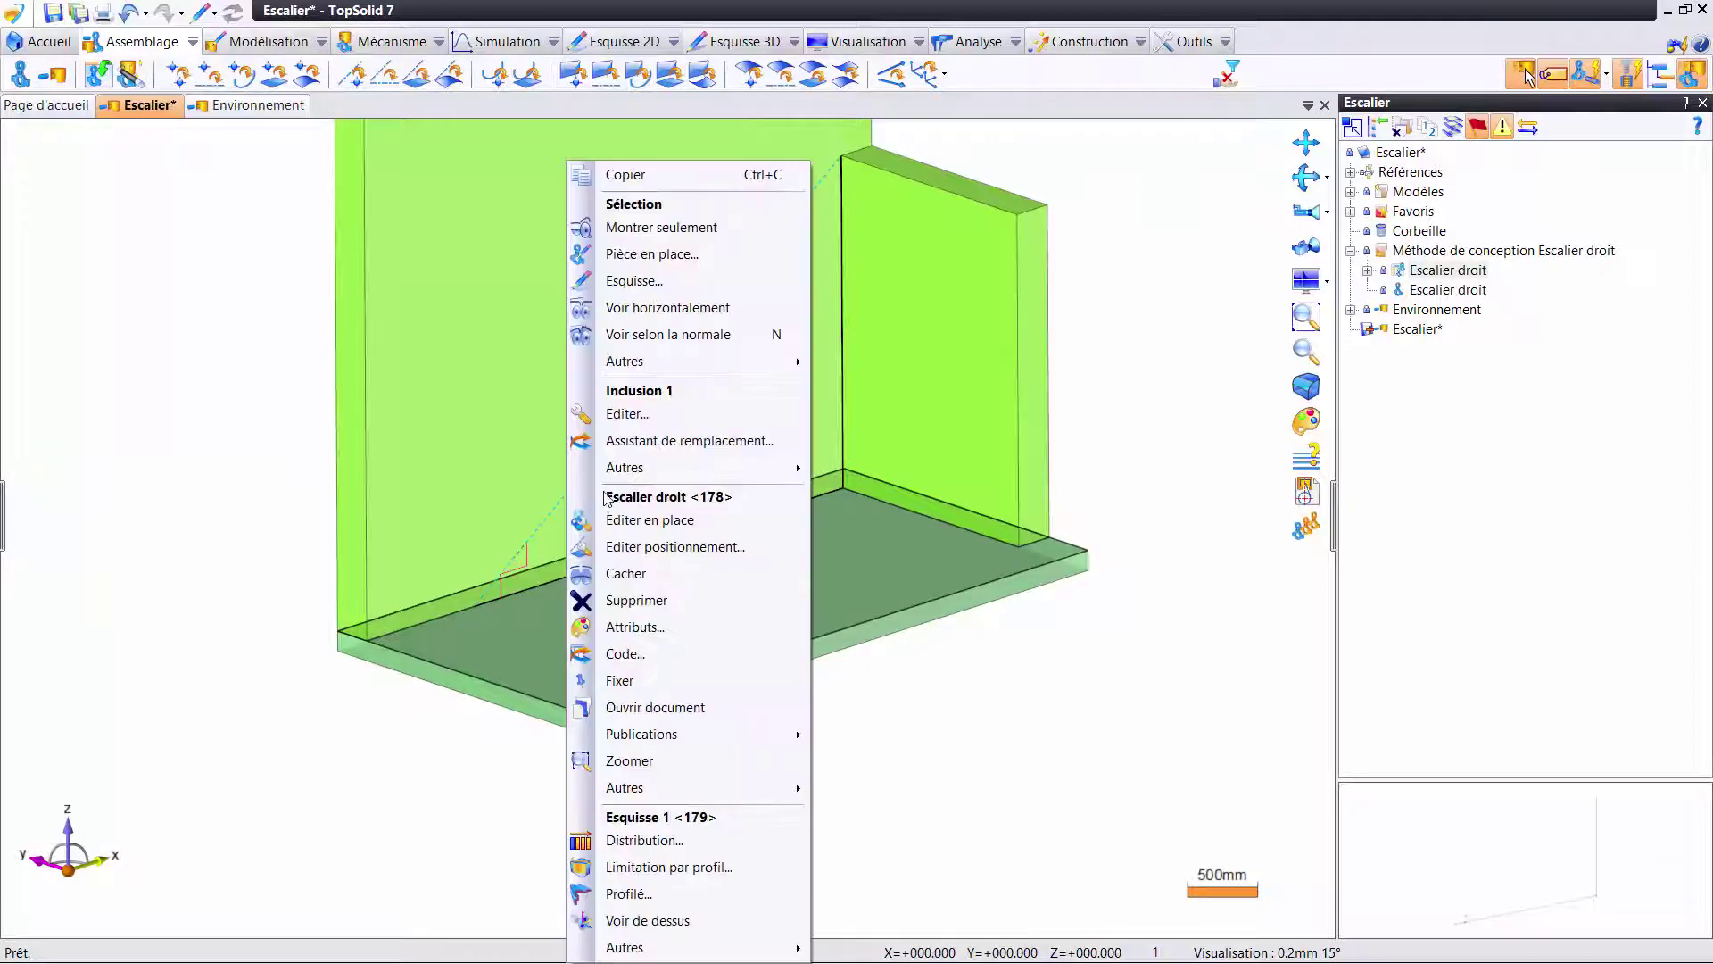
{"action": "left_click", "coordinate": [675, 546]}
{"action": "scroll", "coordinate": [830, 536], "scroll_direction": "up", "scroll_amount": 2}
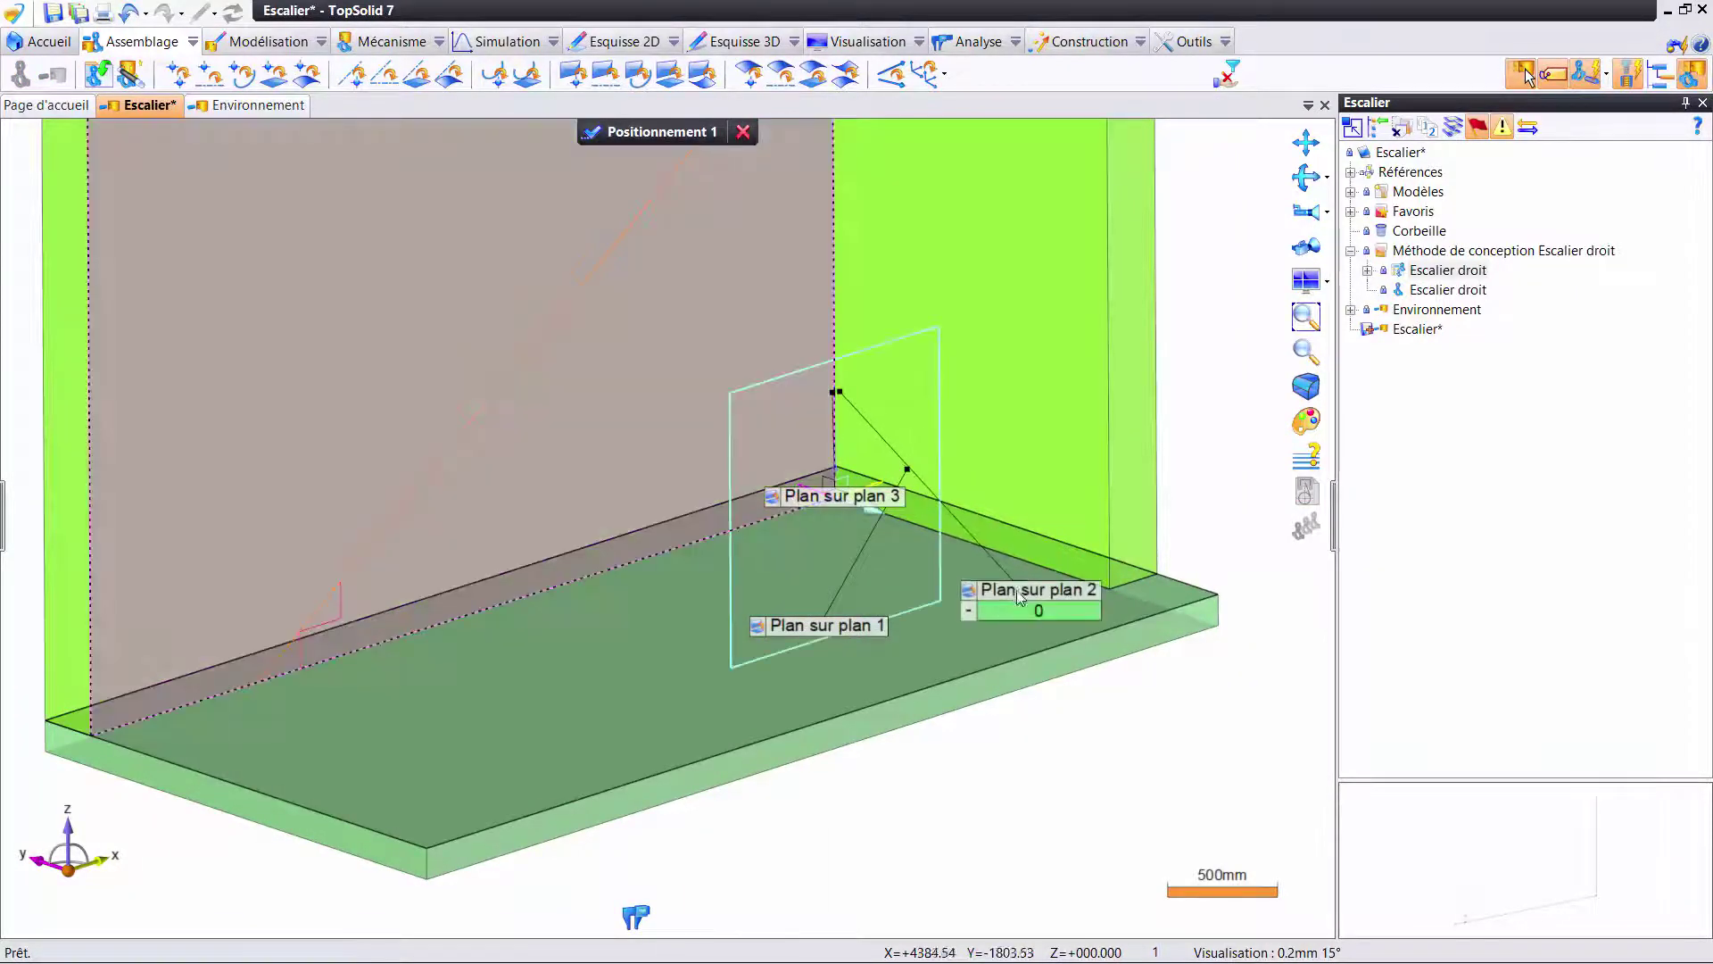
{"action": "left_click", "coordinate": [1044, 614]}
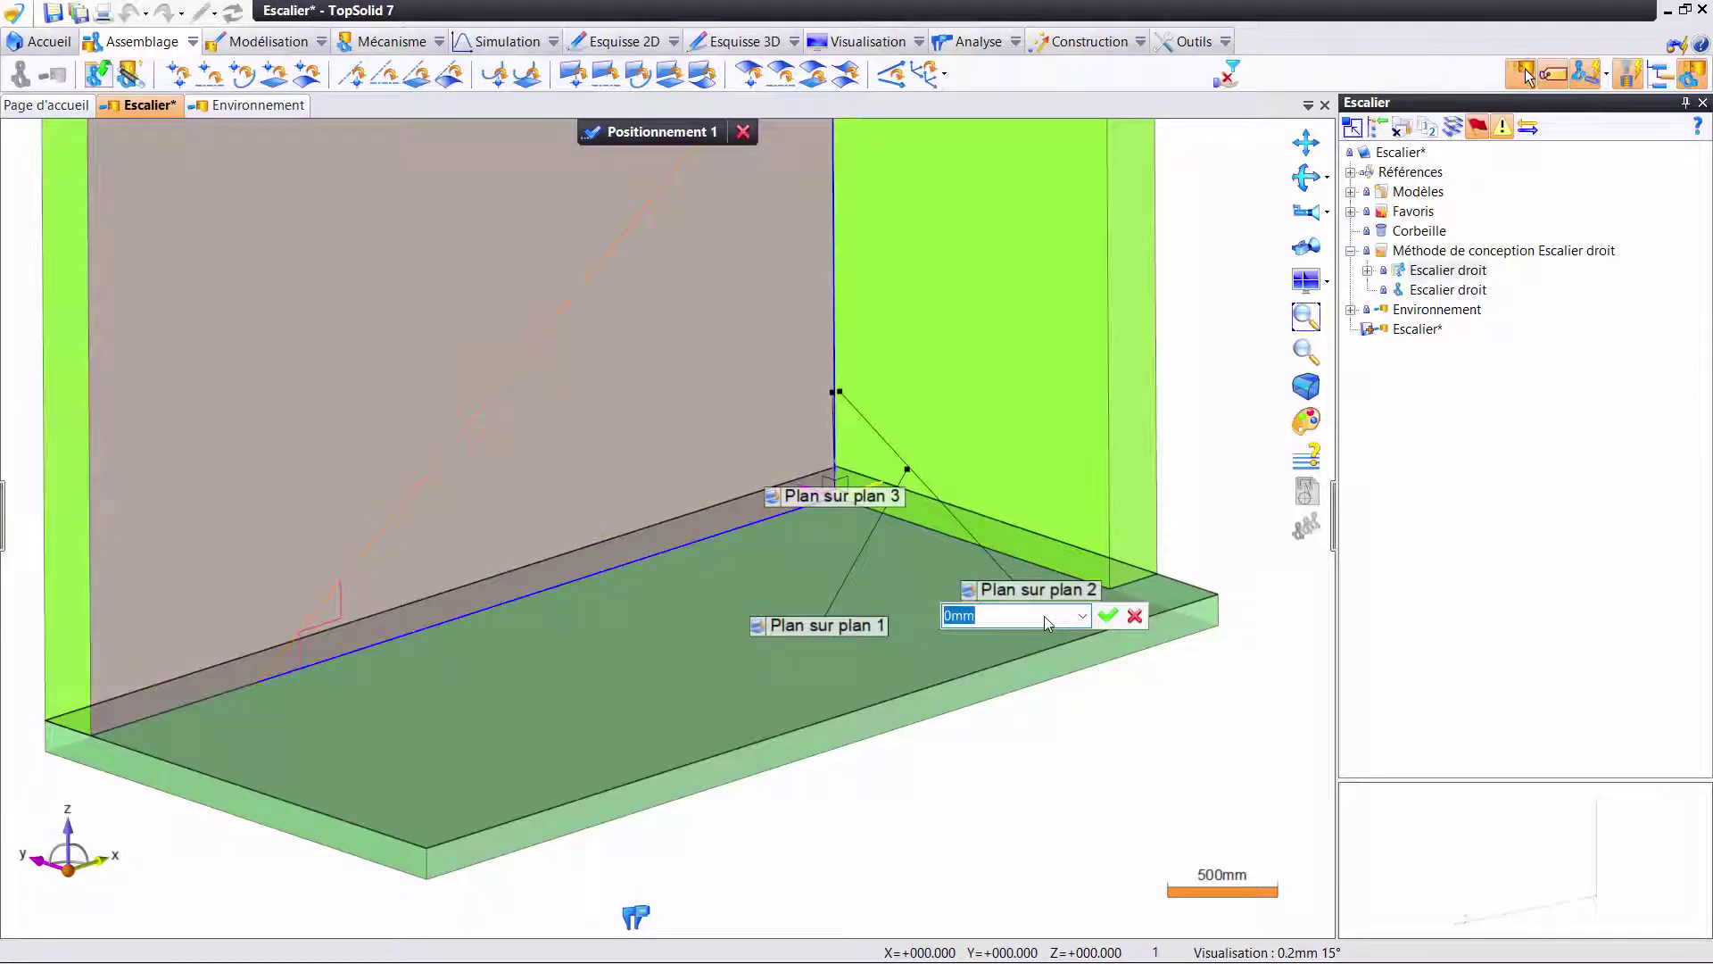
{"action": "type", "text": "450"}
{"action": "key", "text": "Return"}
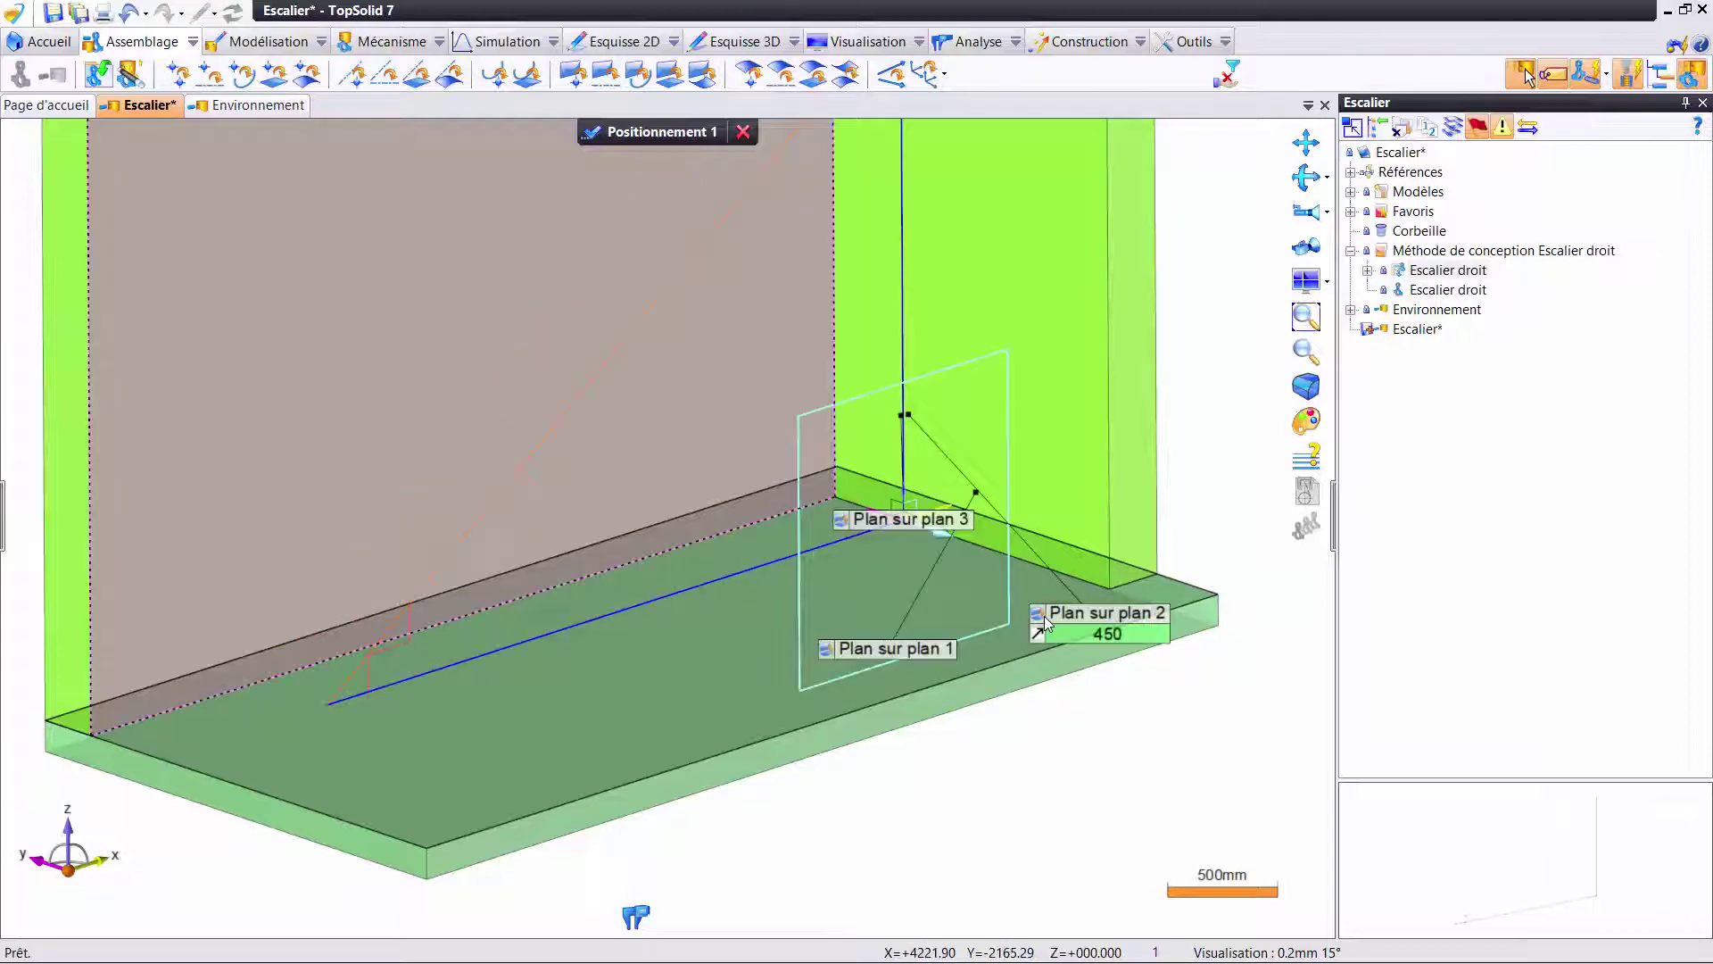
{"action": "right_click", "coordinate": [1204, 395]}
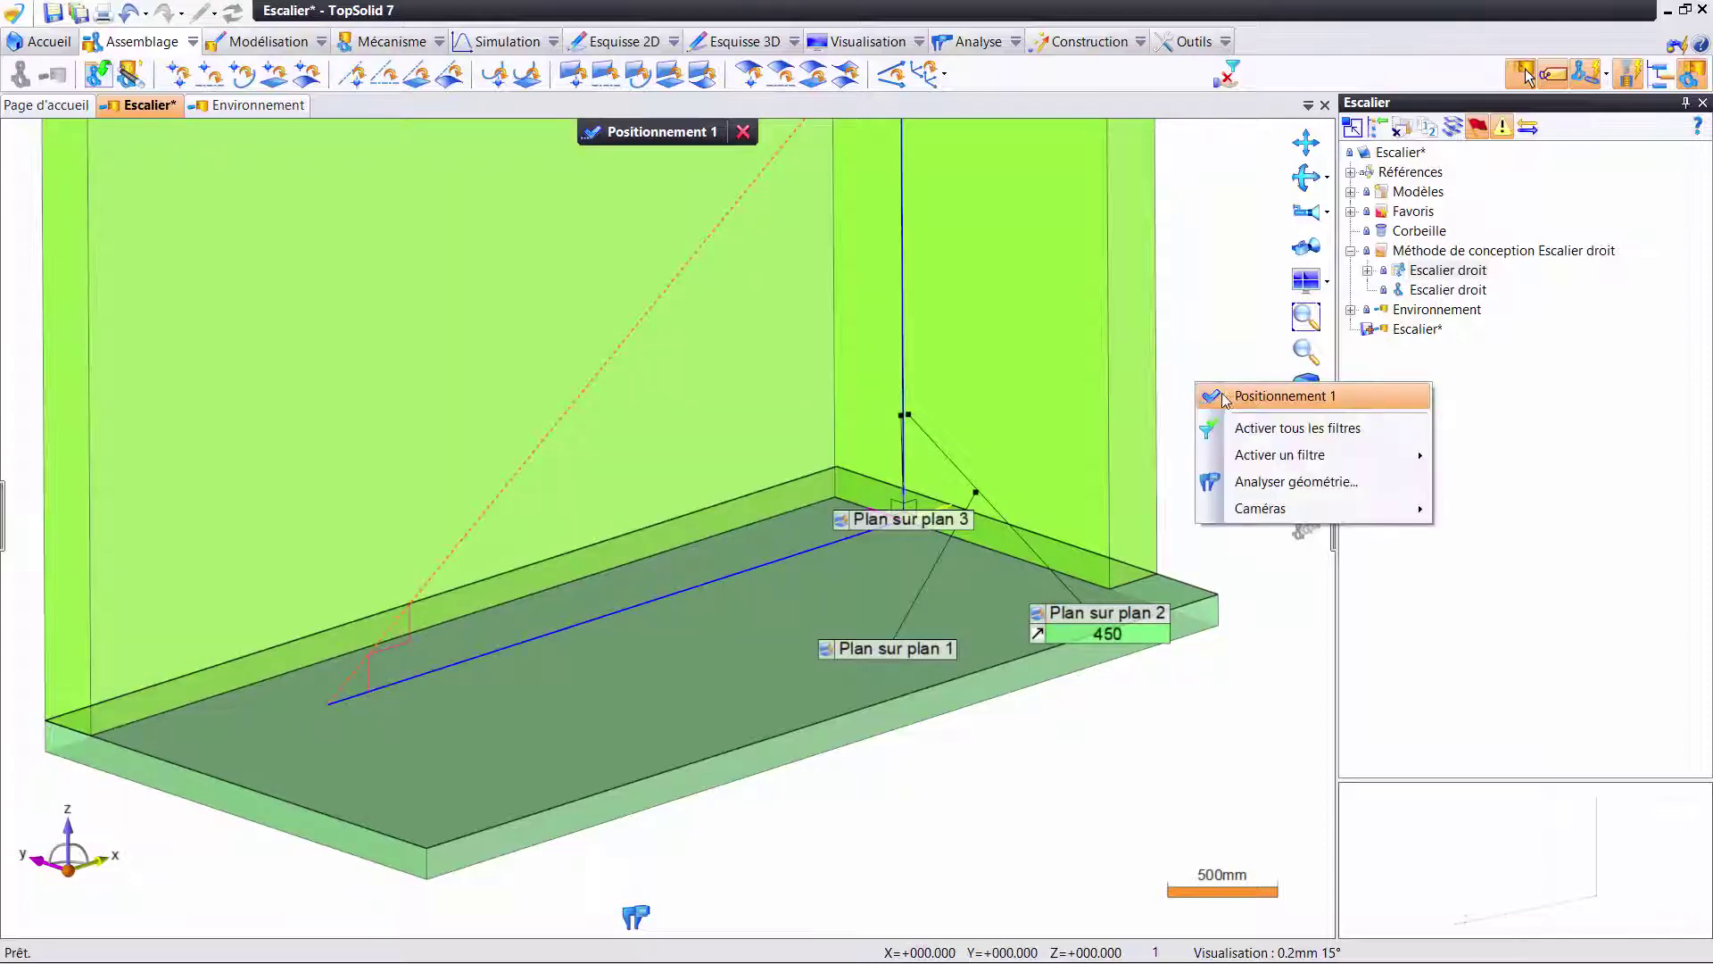
{"action": "left_click", "coordinate": [1223, 395]}
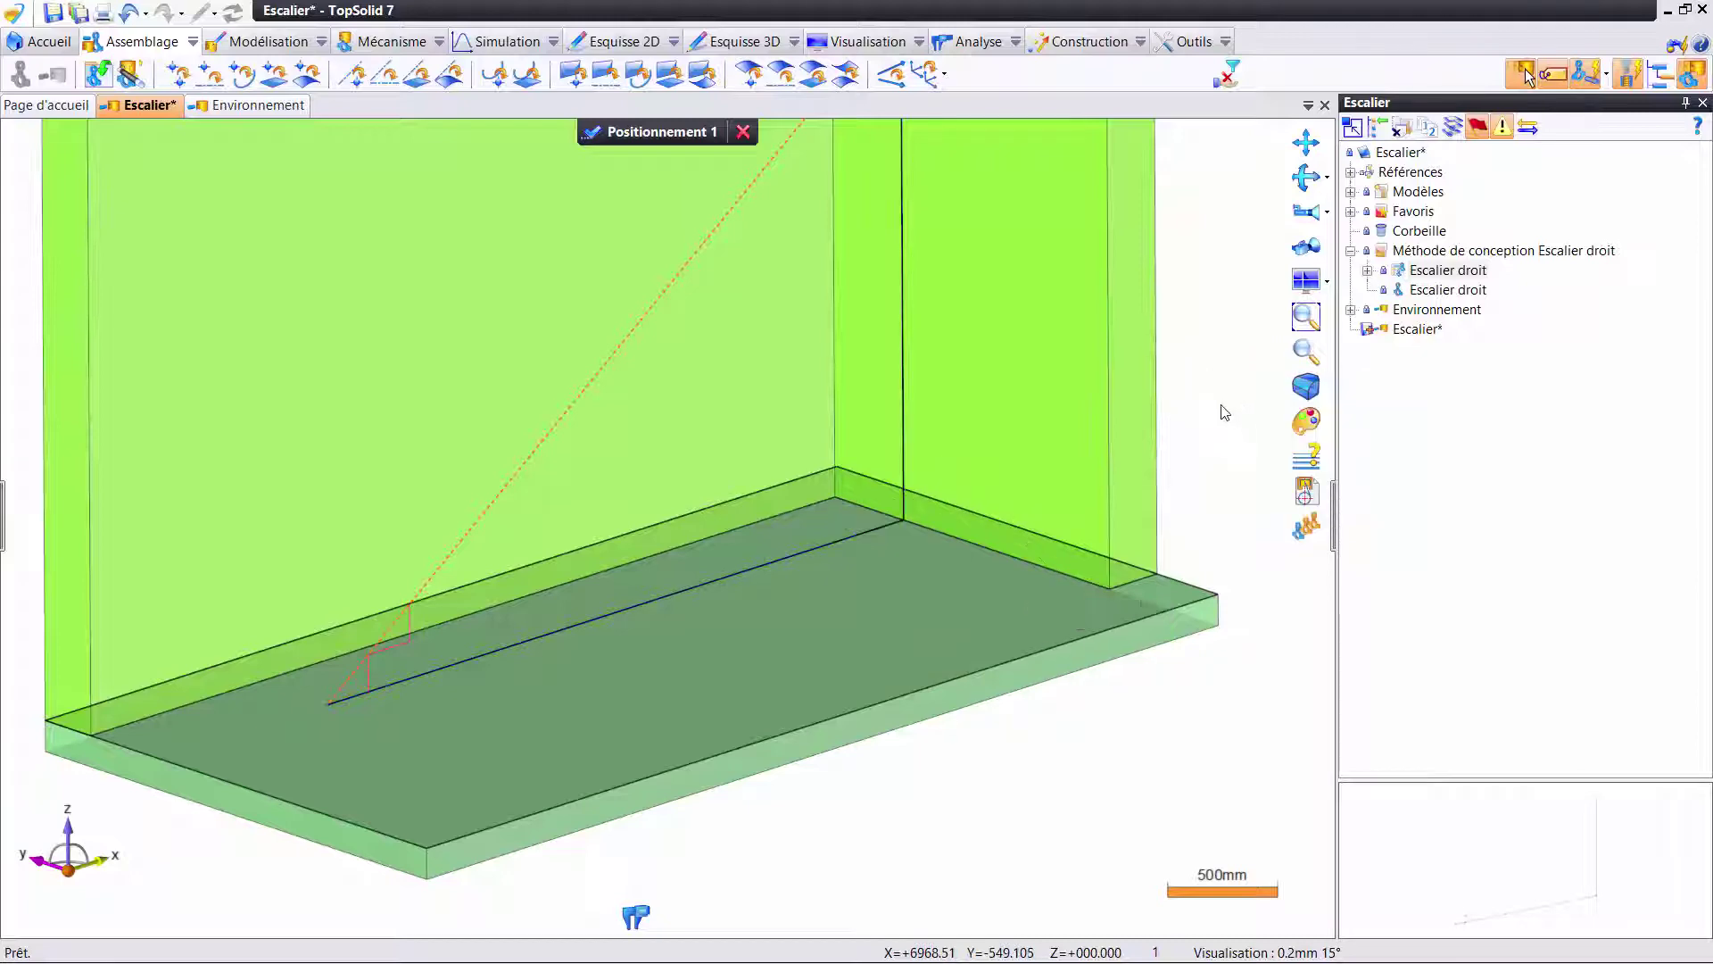
{"action": "mouse_move", "coordinate": [714, 509]}
{"action": "middle_mouse_down"}
{"action": "mouse_move", "coordinate": [727, 500]}
{"action": "mouse_move", "coordinate": [650, 551]}
{"action": "mouse_move", "coordinate": [616, 550]}
{"action": "middle_mouse_up"}
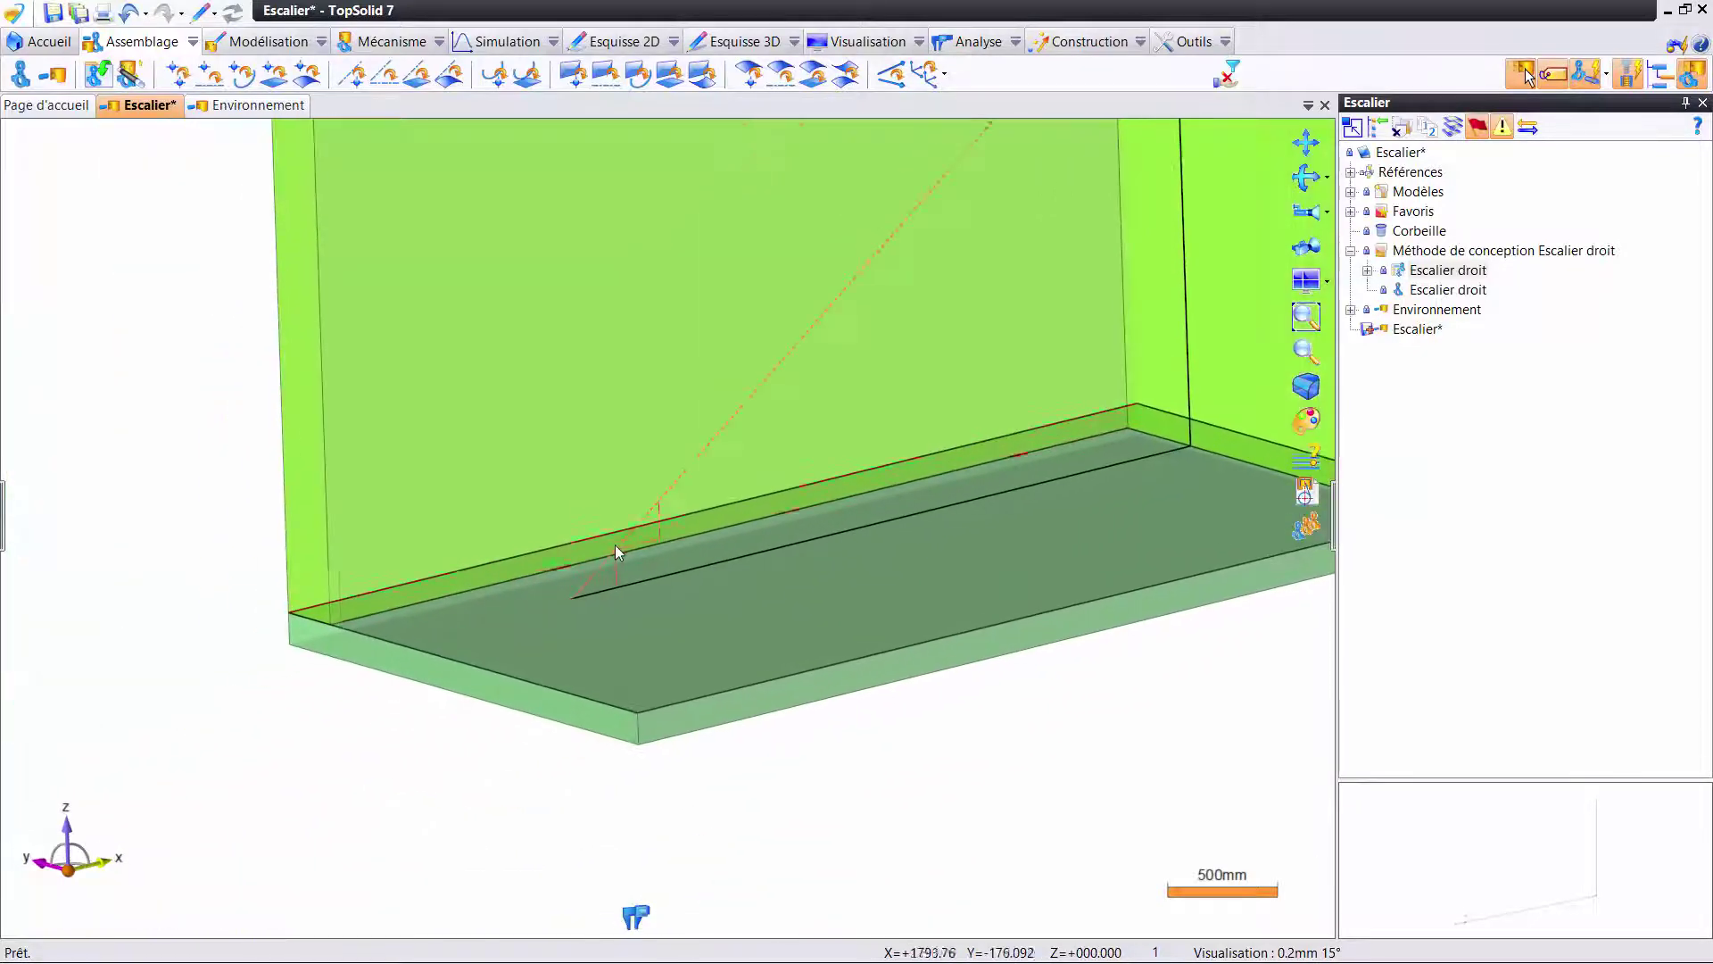
{"action": "scroll", "coordinate": [633, 549], "scroll_direction": "up", "scroll_amount": 2}
{"action": "scroll", "coordinate": [669, 554], "scroll_direction": "up", "scroll_amount": 2}
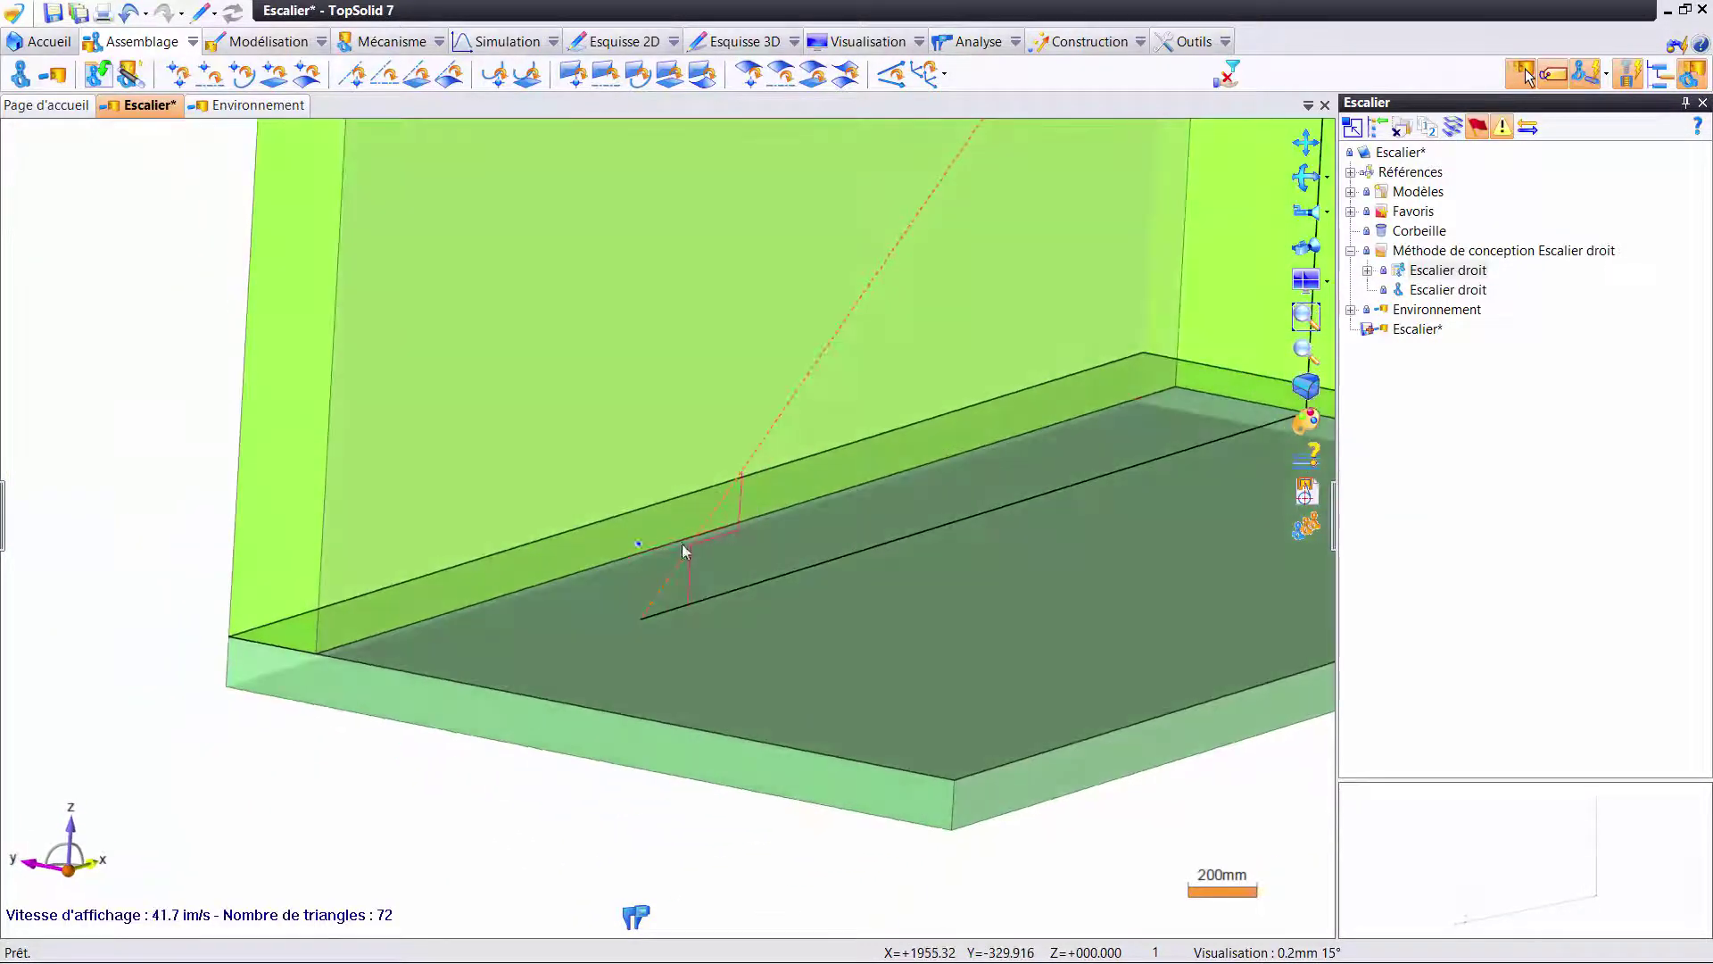
{"action": "scroll", "coordinate": [678, 543], "scroll_direction": "down", "scroll_amount": 3}
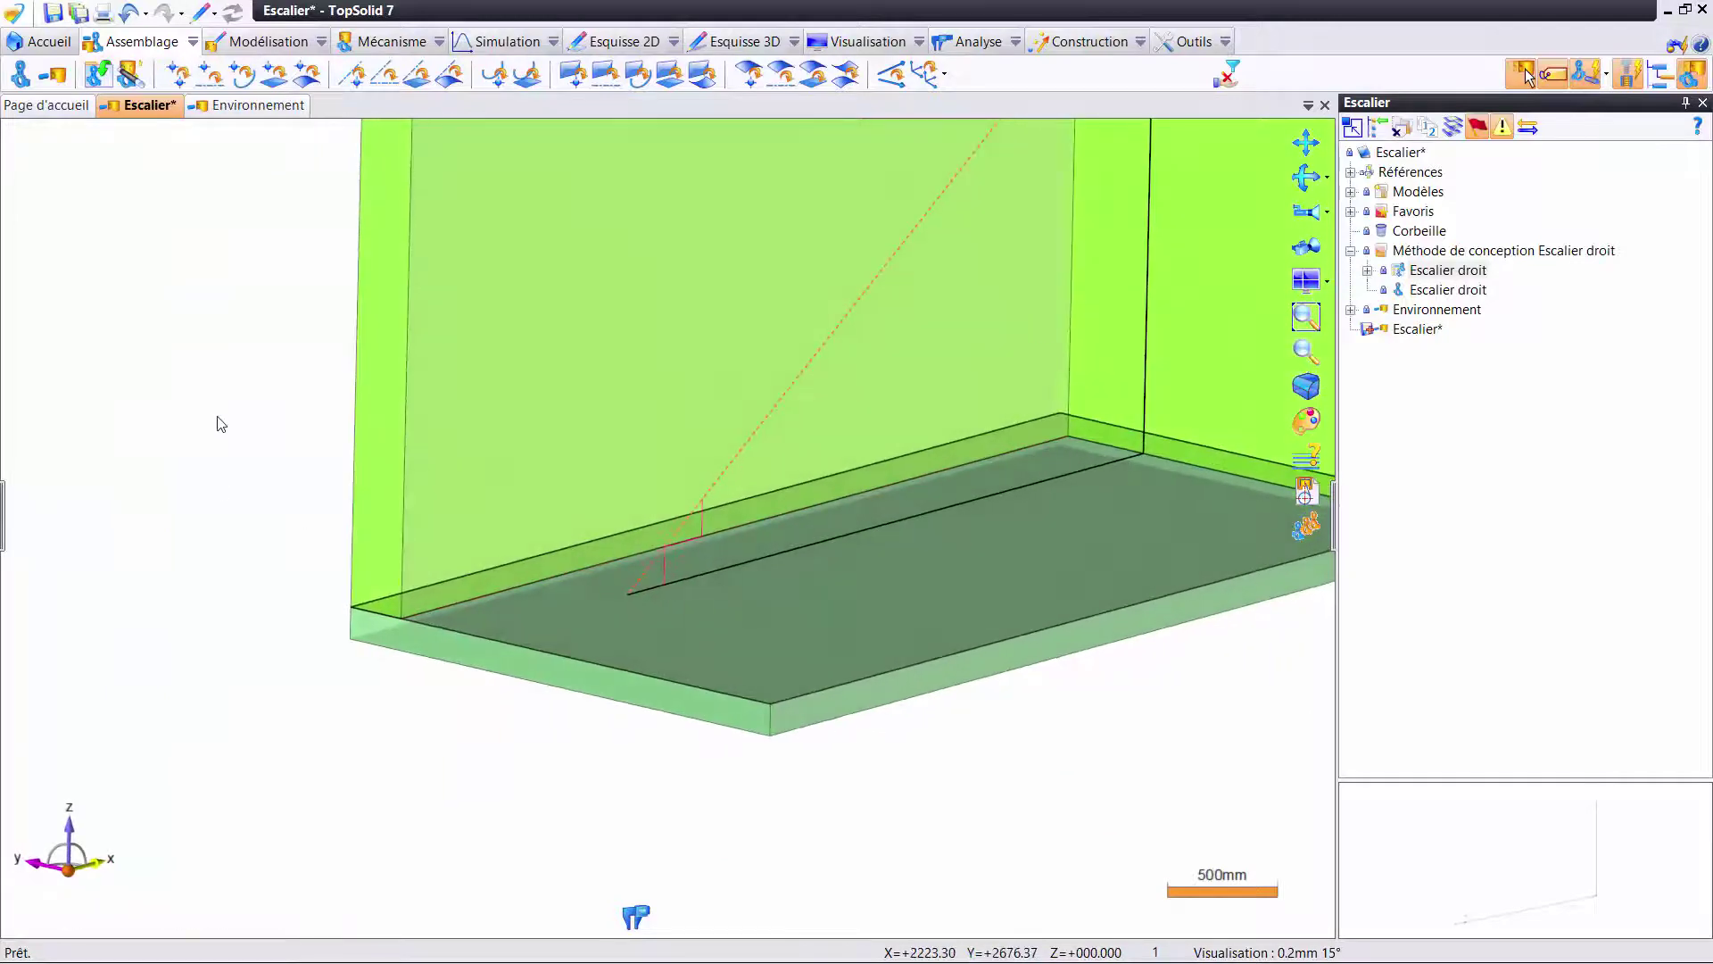
- Create a new in-place part named Marche
{"action": "right_click", "coordinate": [217, 417]}
{"action": "left_click", "coordinate": [304, 450]}
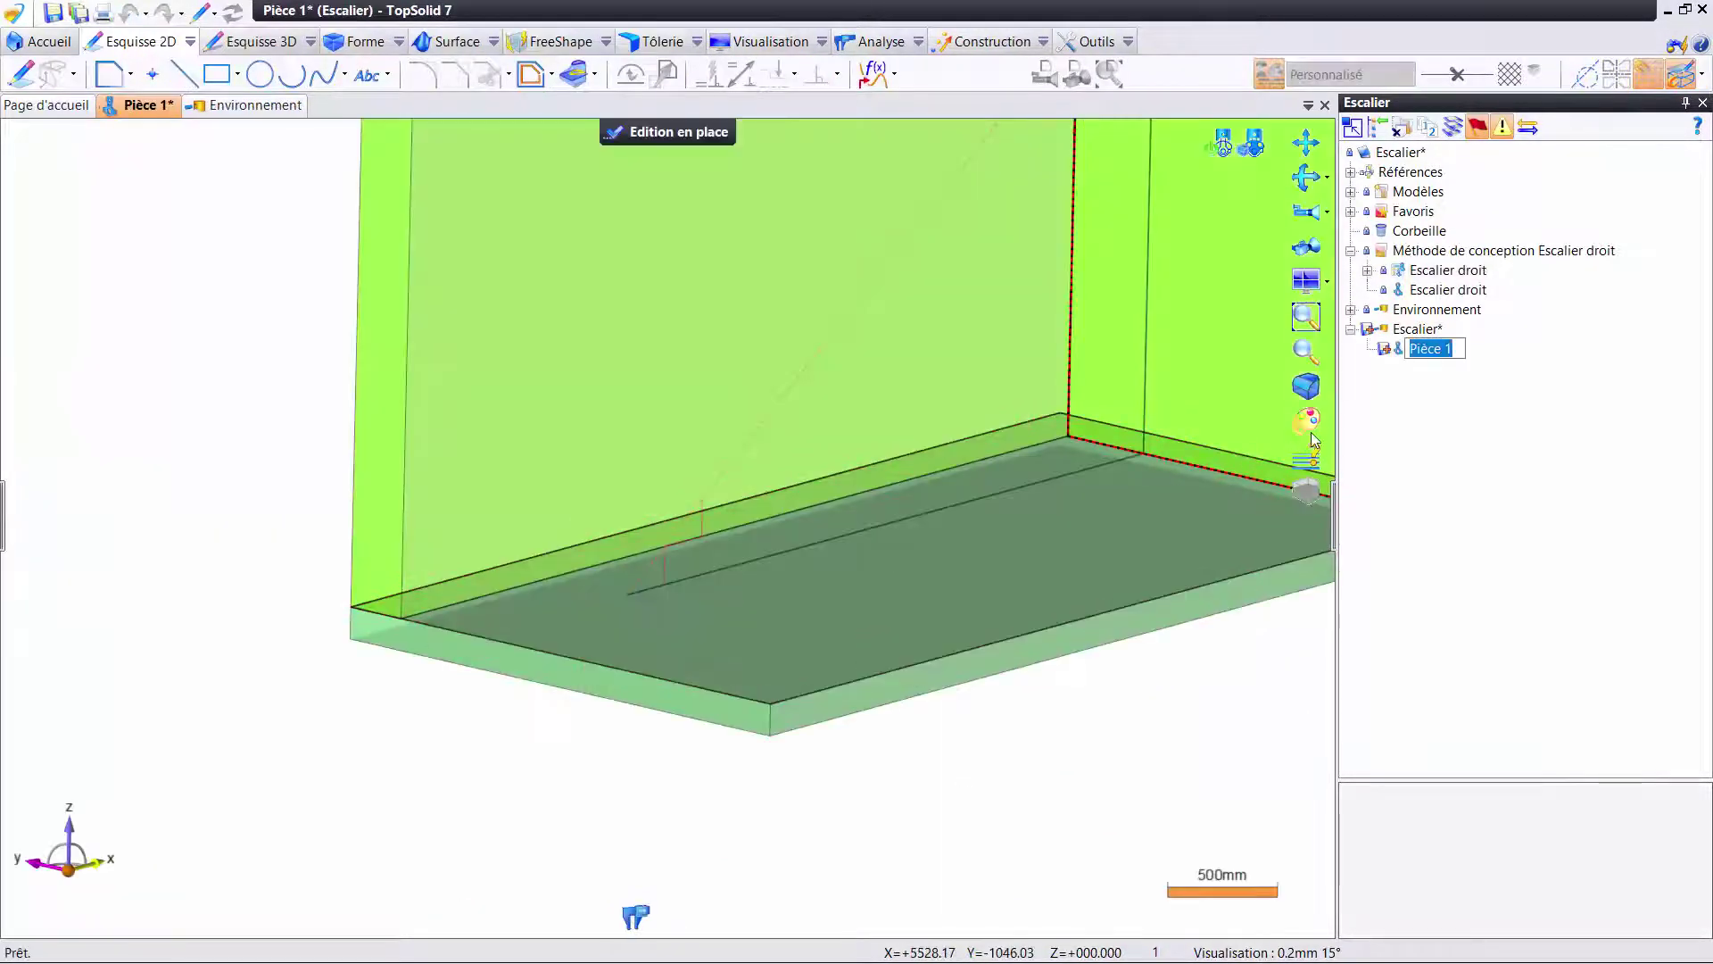
{"action": "type", "text": "Marche"}
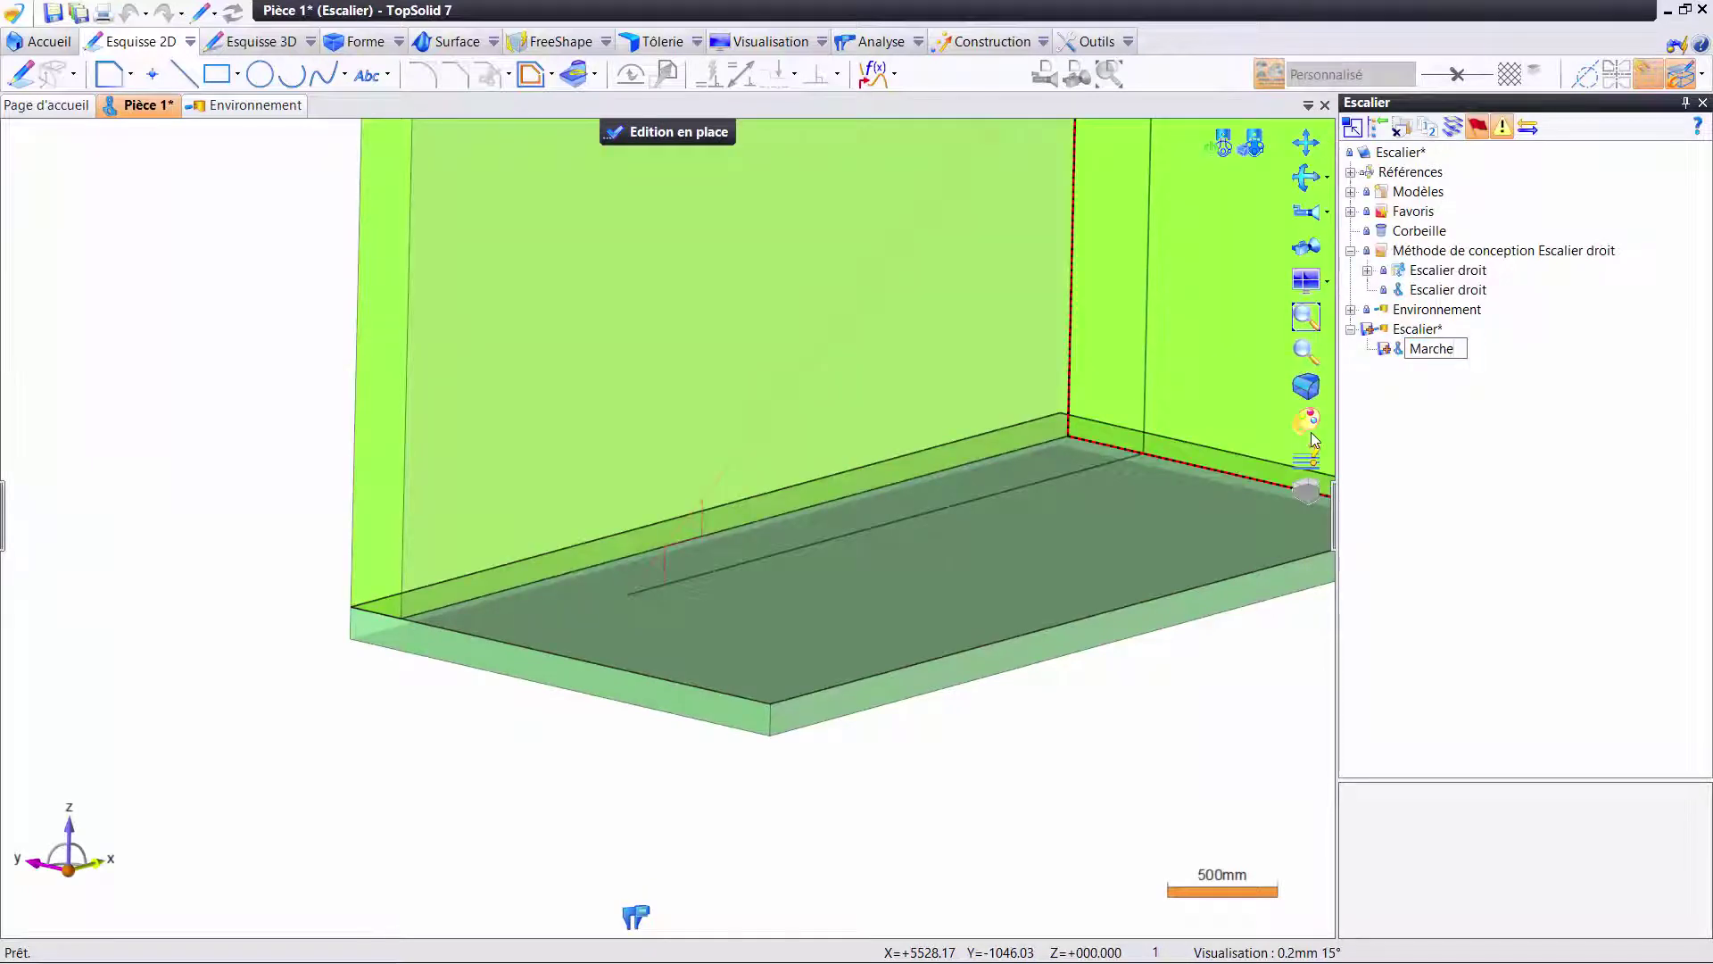
{"action": "key", "text": "Return"}
{"action": "middle_click_drag", "start_coordinate": [929, 497], "coordinate": [806, 514]}
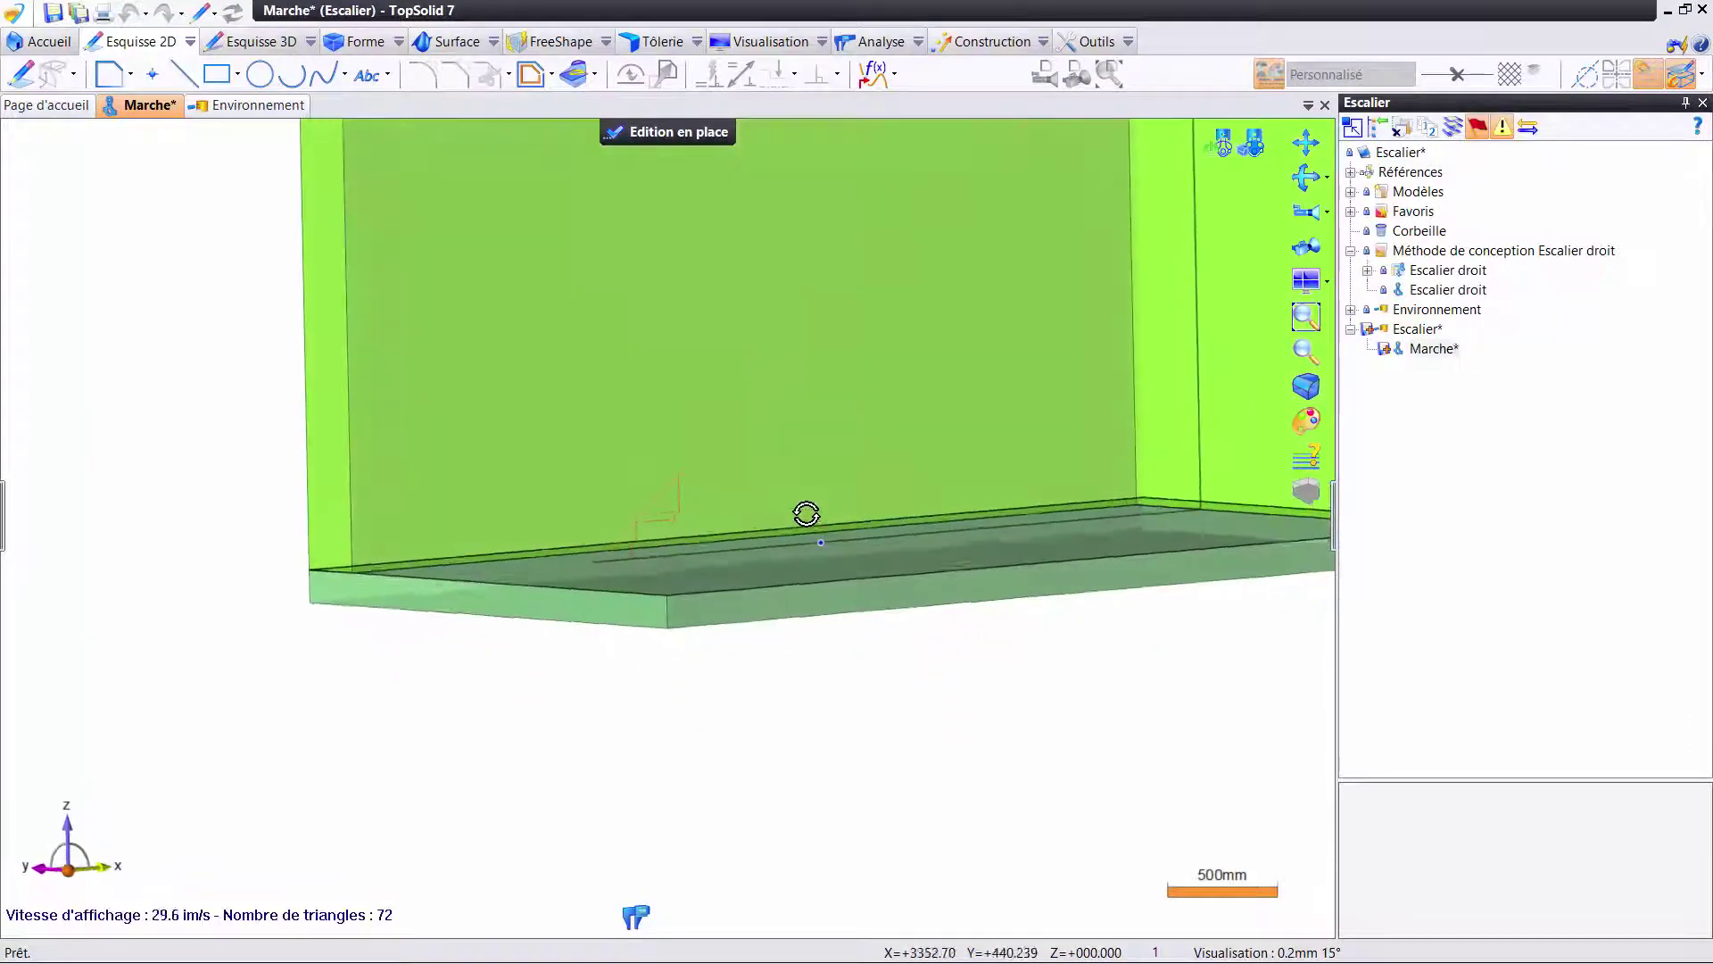
{"action": "scroll", "coordinate": [696, 525], "scroll_direction": "up", "scroll_amount": 2}
{"action": "scroll", "coordinate": [660, 513], "scroll_direction": "up", "scroll_amount": 1}
- Draw a rectangle in the staircase sketch and delete its 330 width dimension
{"action": "right_click", "coordinate": [649, 505]}
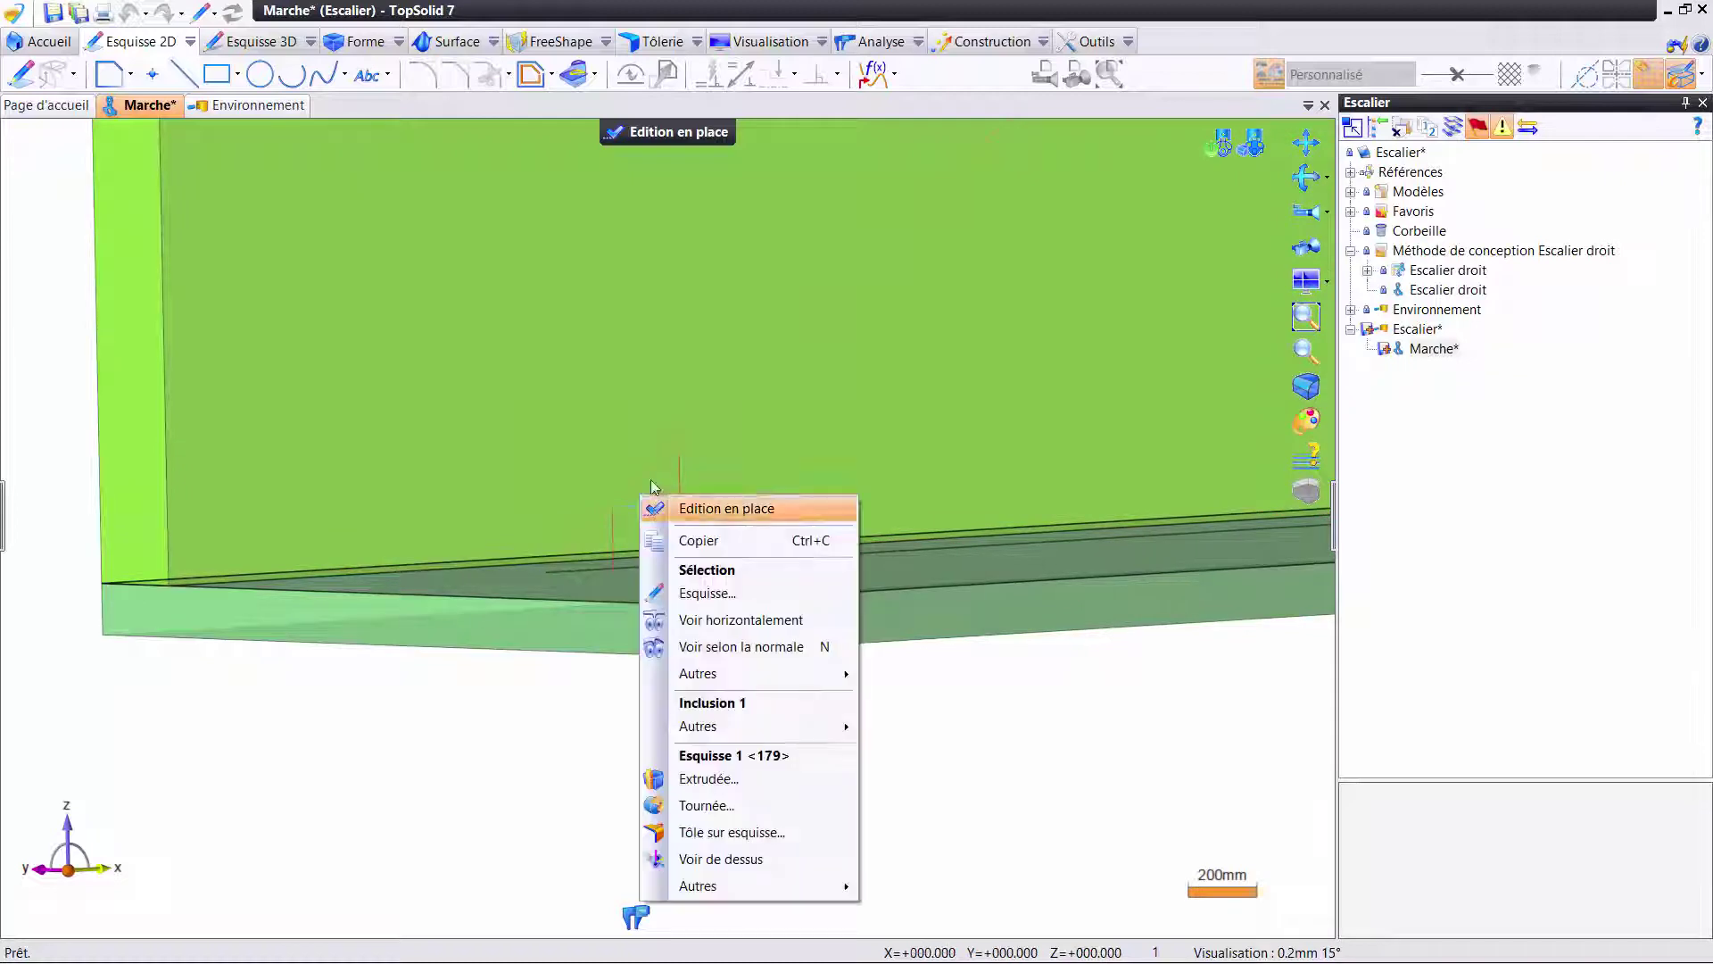
{"action": "left_click", "coordinate": [709, 594]}
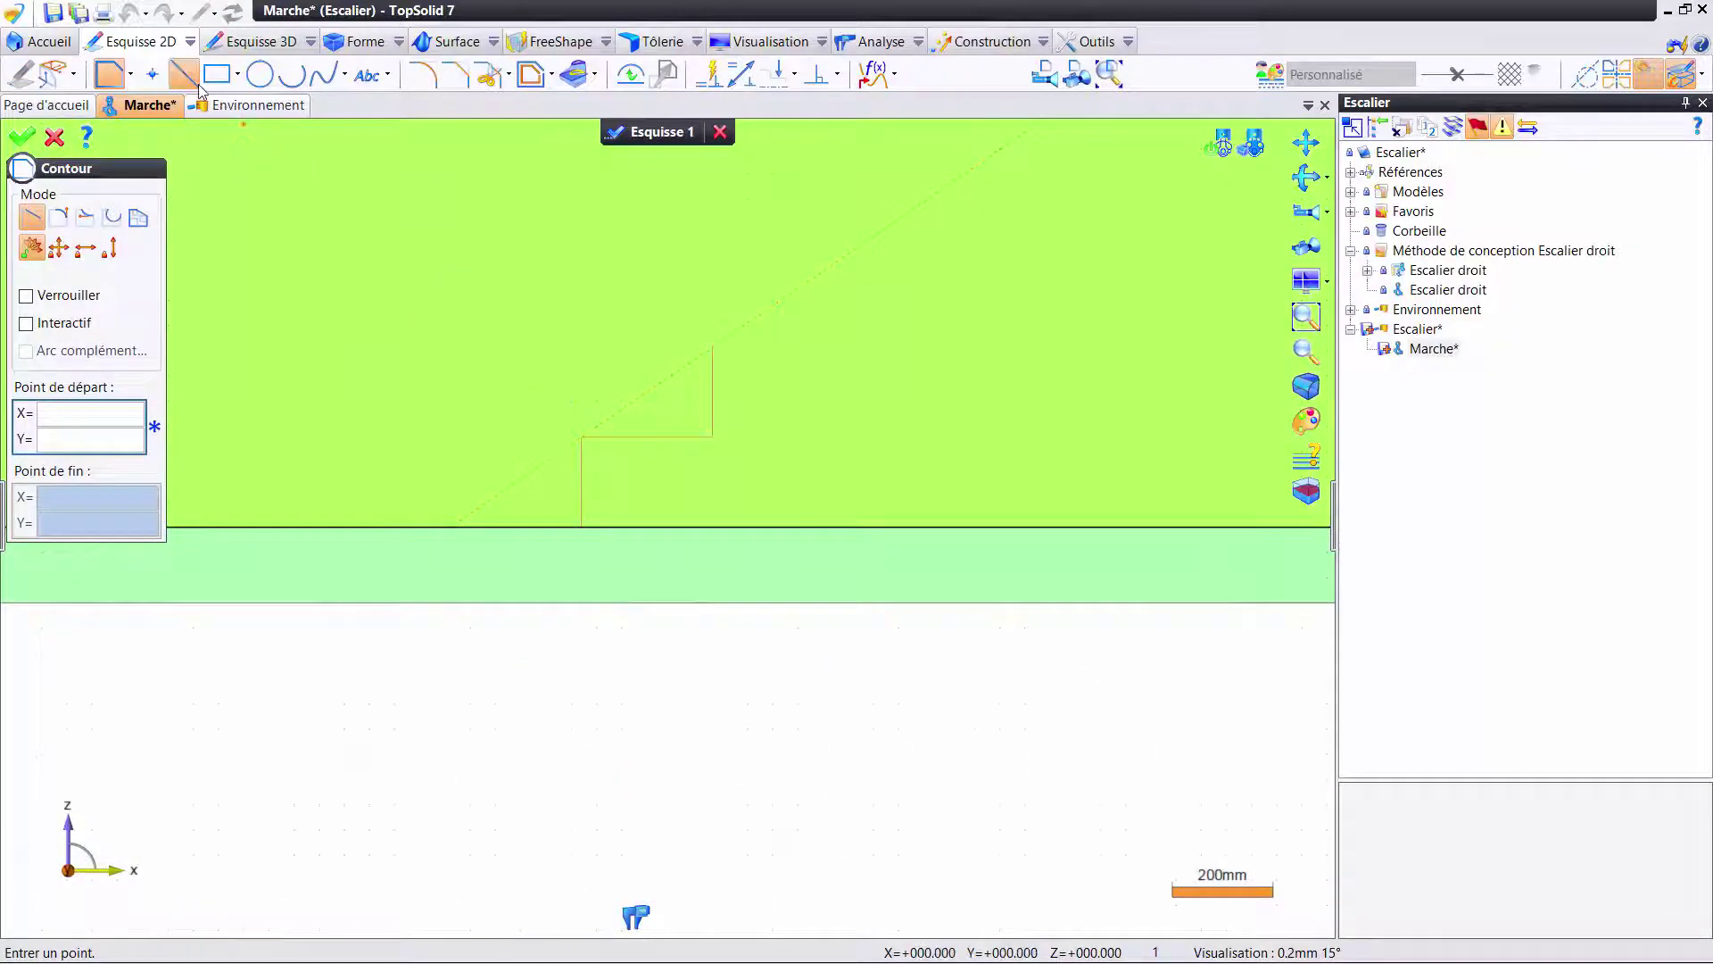
{"action": "left_click", "coordinate": [216, 74]}
{"action": "scroll", "coordinate": [563, 408], "scroll_direction": "up", "scroll_amount": 1}
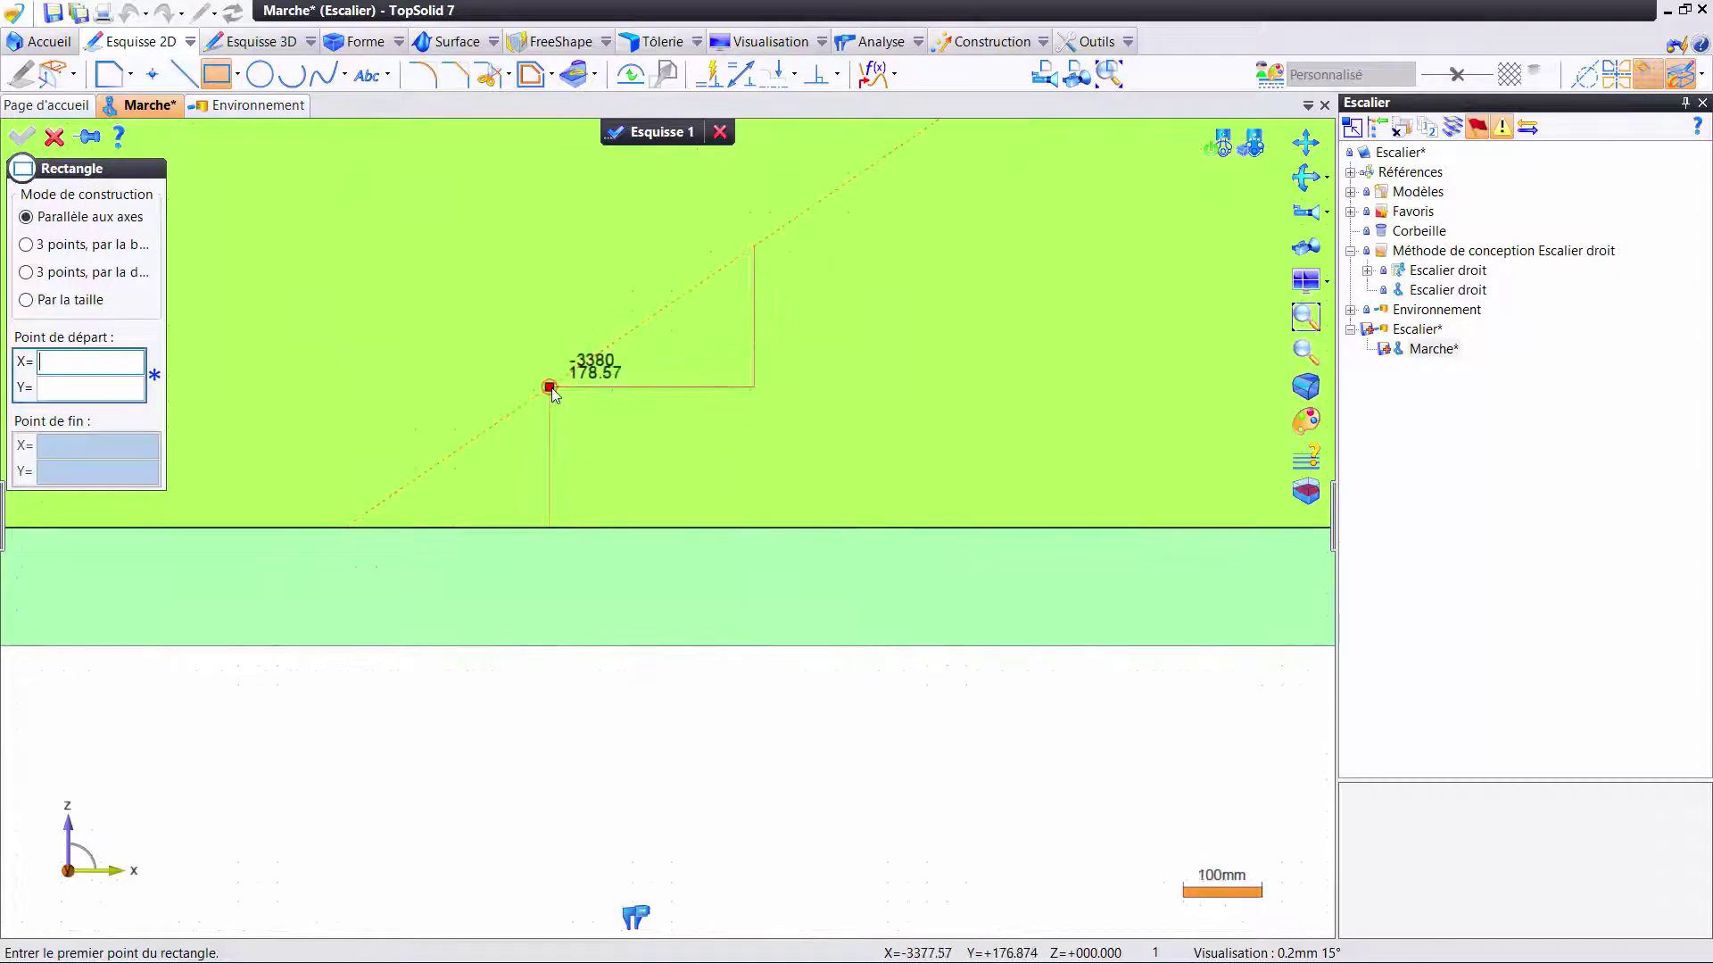
{"action": "left_click", "coordinate": [549, 387]}
{"action": "left_click", "coordinate": [810, 429]}
{"action": "scroll", "coordinate": [741, 304], "scroll_direction": "up", "scroll_amount": 1}
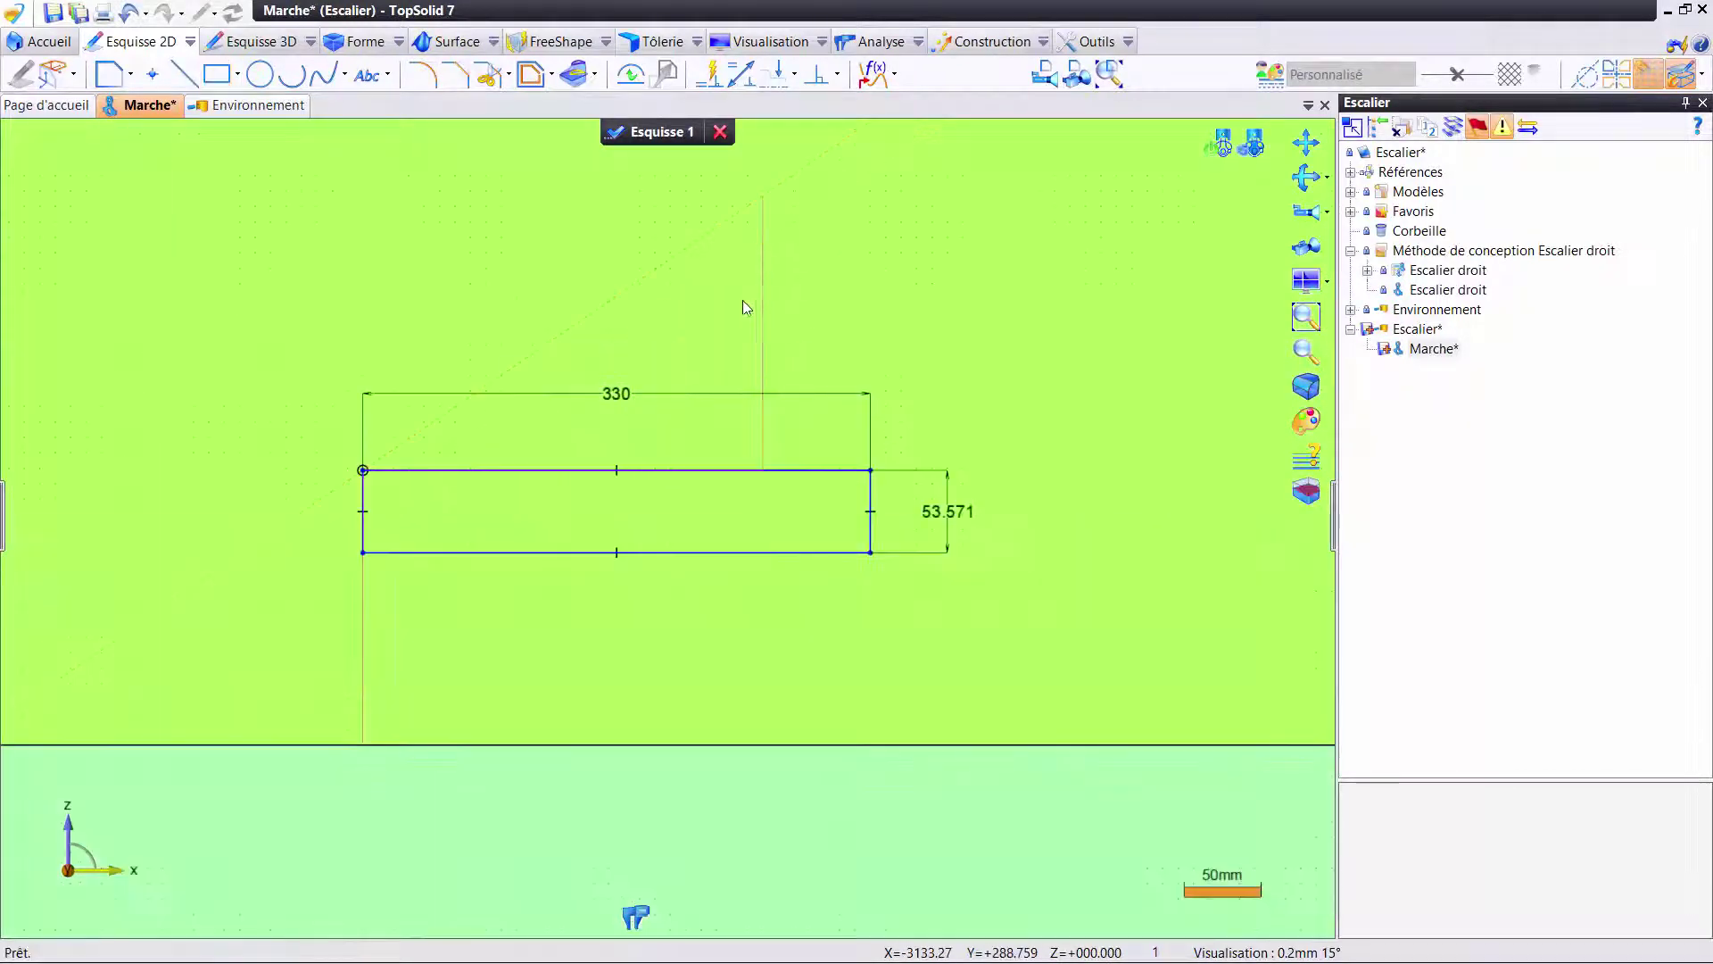
{"action": "key", "text": "Delete"}
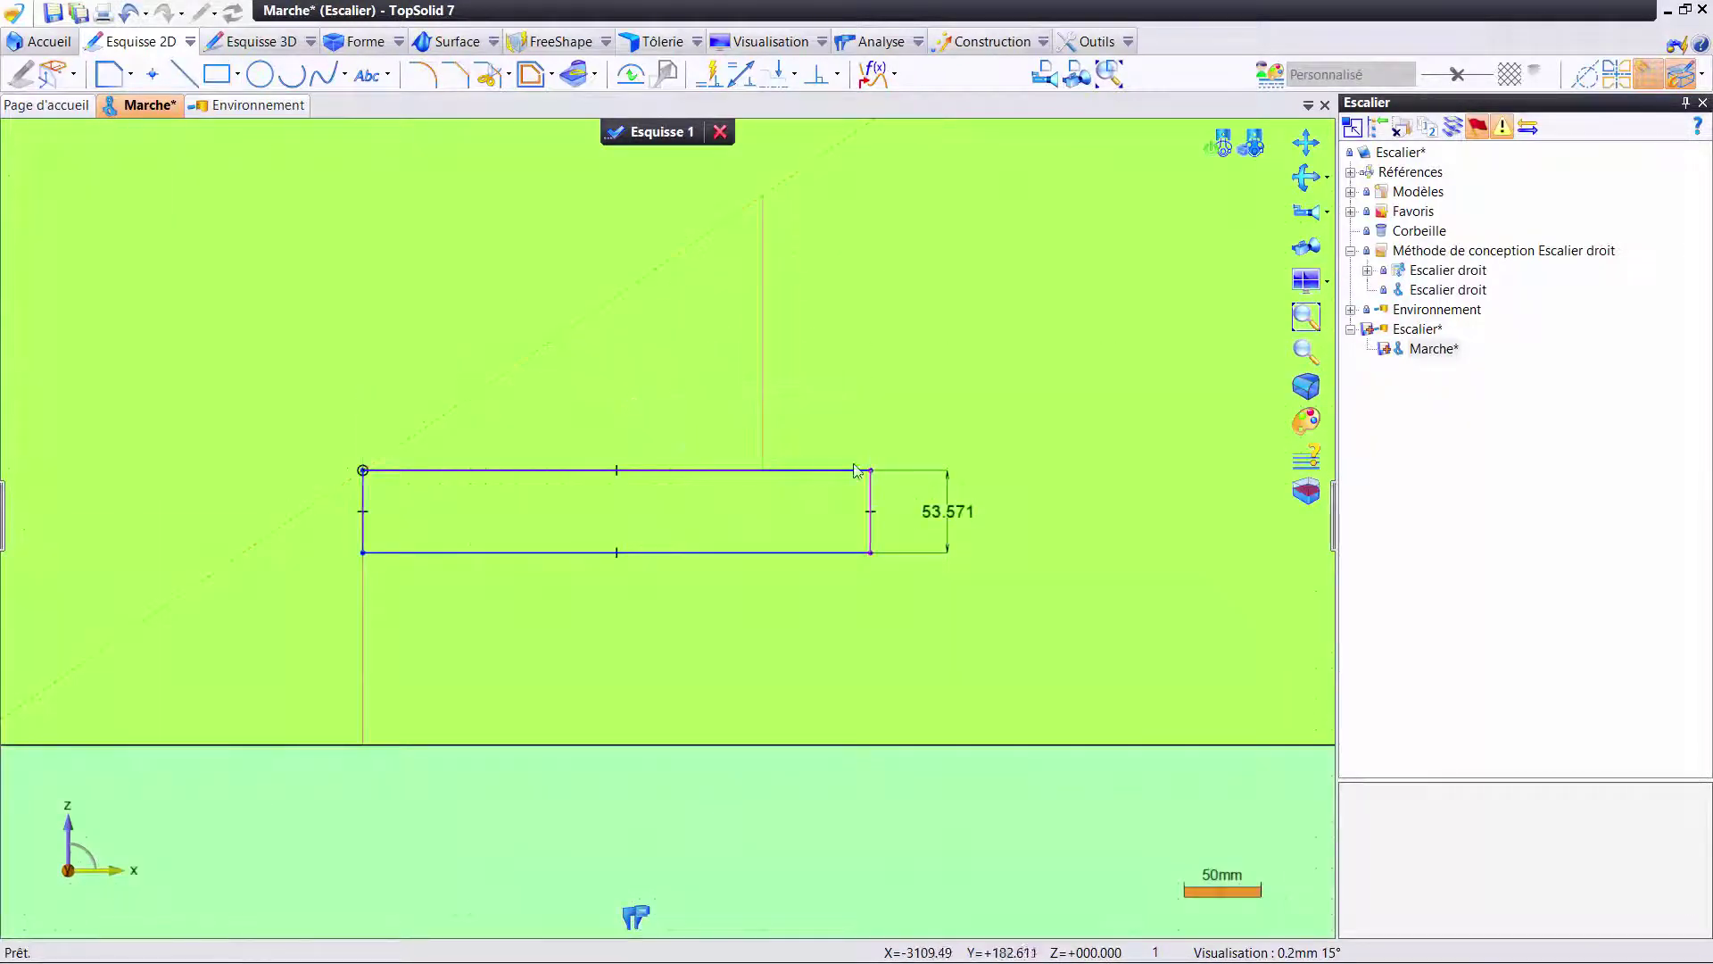
- Dimension the rectangle's right edge 30 mm from the reference line and set its height to 40
{"action": "right_click", "coordinate": [890, 388]}
{"action": "left_click", "coordinate": [946, 508]}
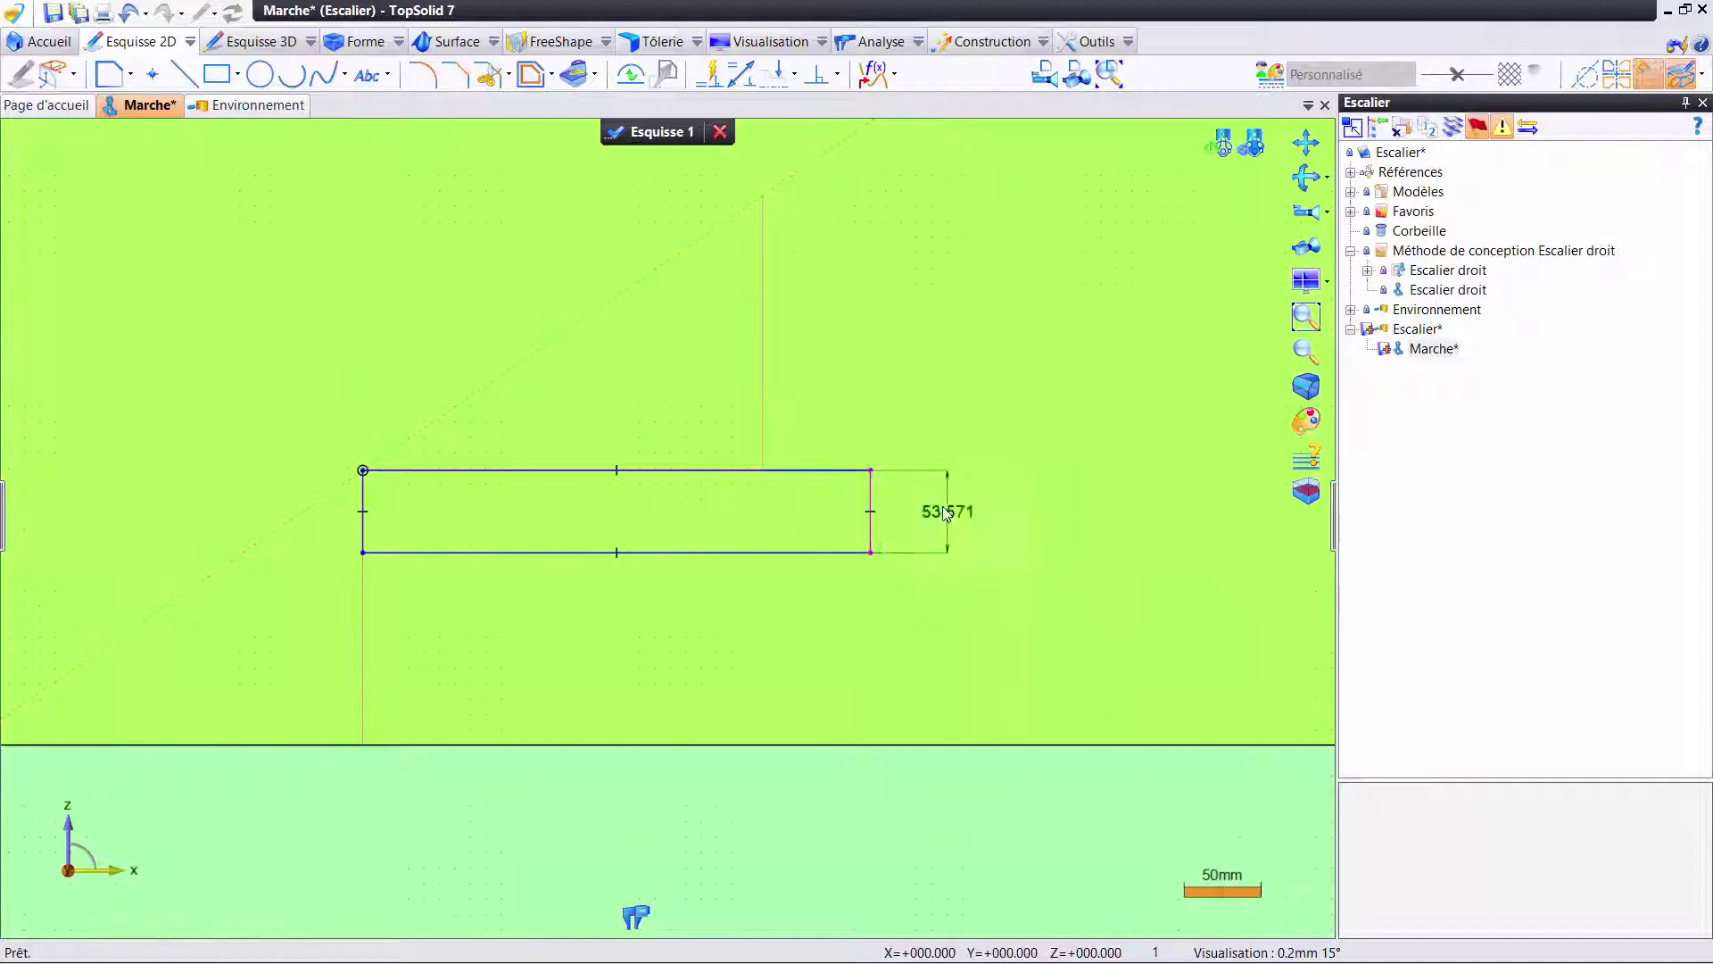
{"action": "left_click", "coordinate": [870, 506]}
{"action": "left_click", "coordinate": [763, 418]}
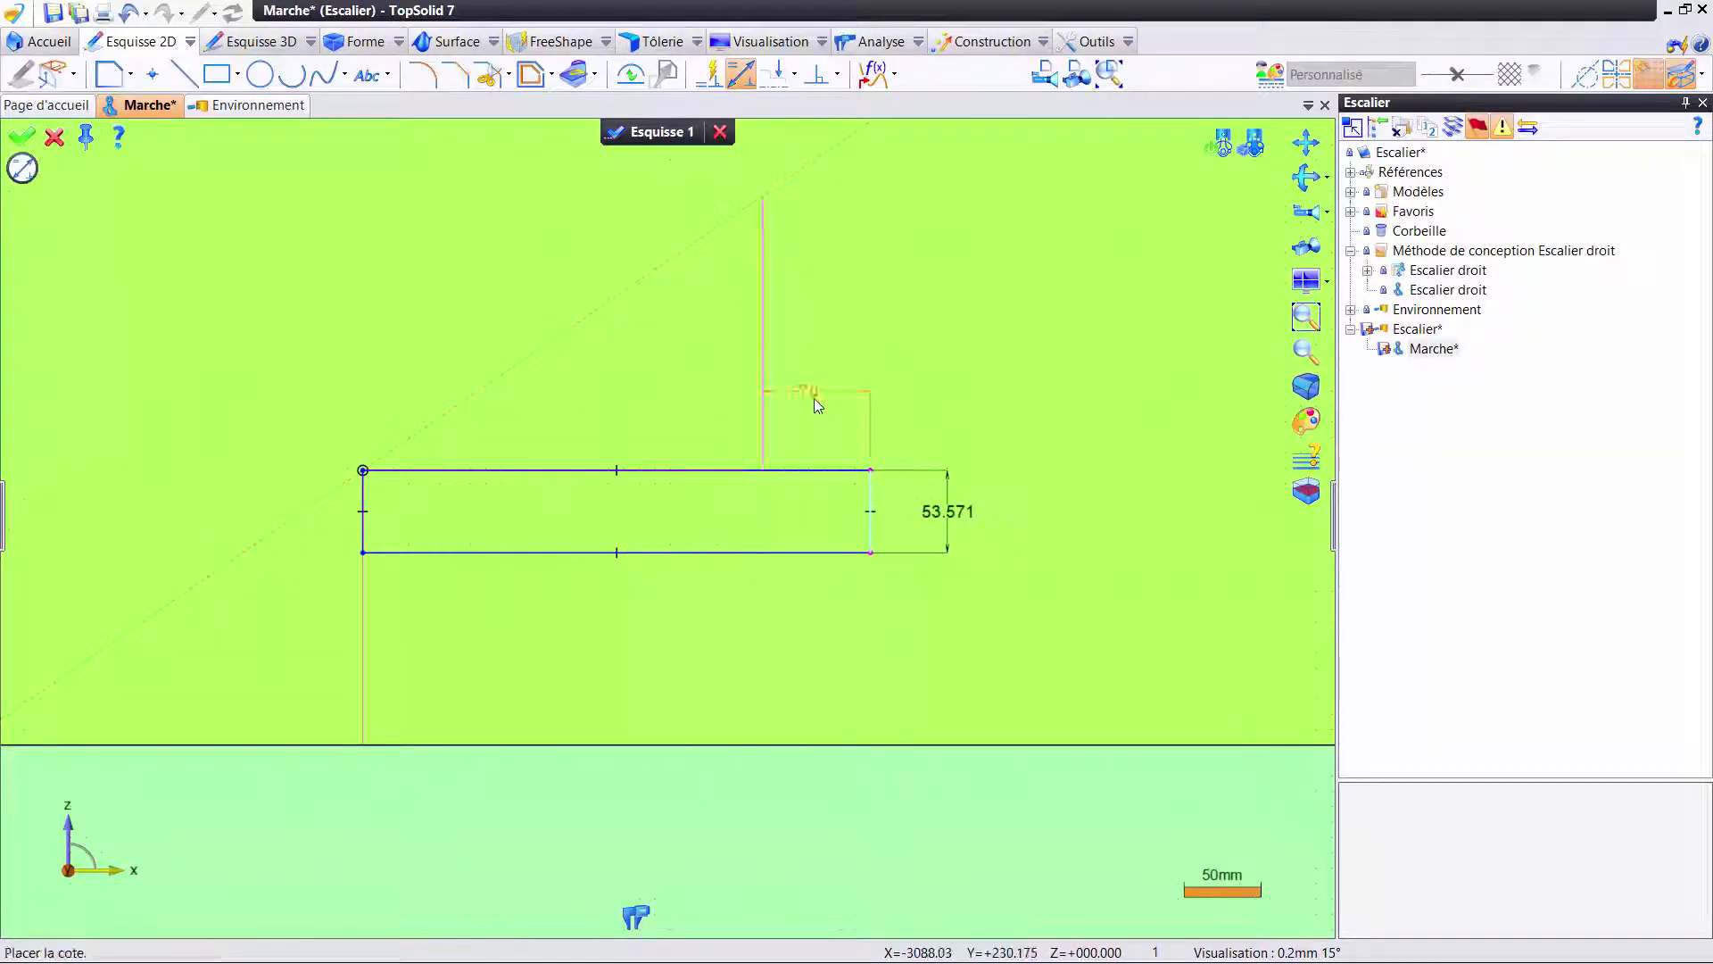
{"action": "left_click", "coordinate": [812, 398]}
{"action": "type", "text": "30"}
{"action": "key", "text": "Return"}
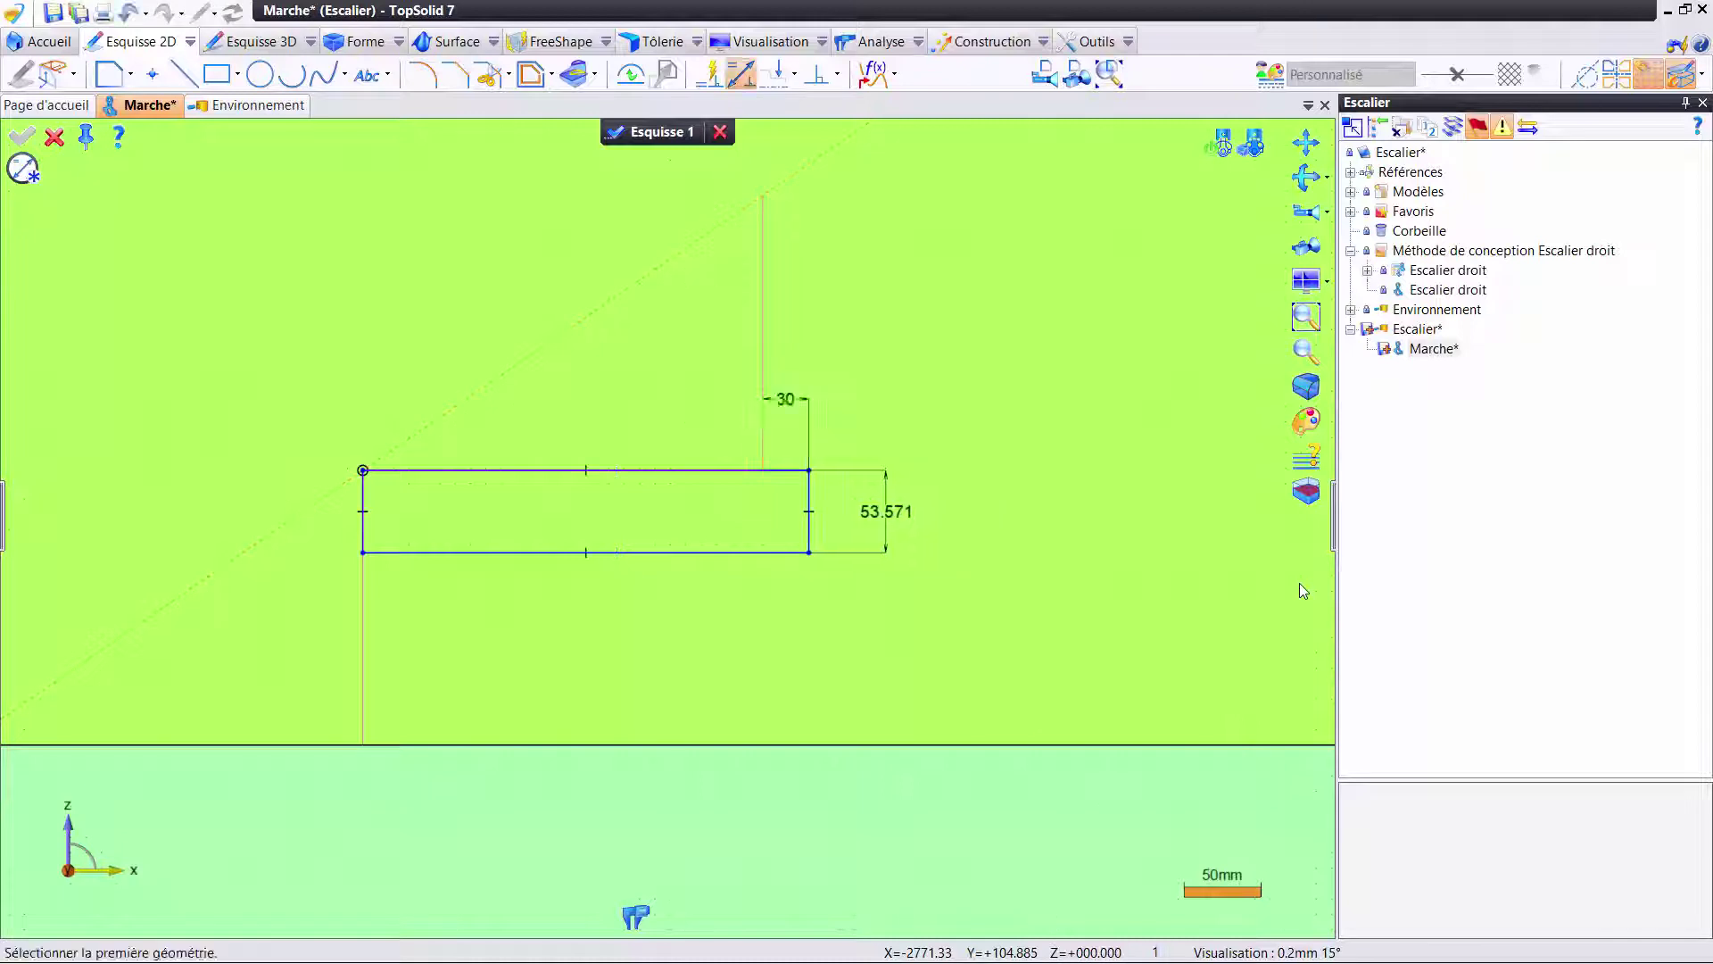
{"action": "double_click", "coordinate": [888, 513]}
{"action": "type", "text": "40"}
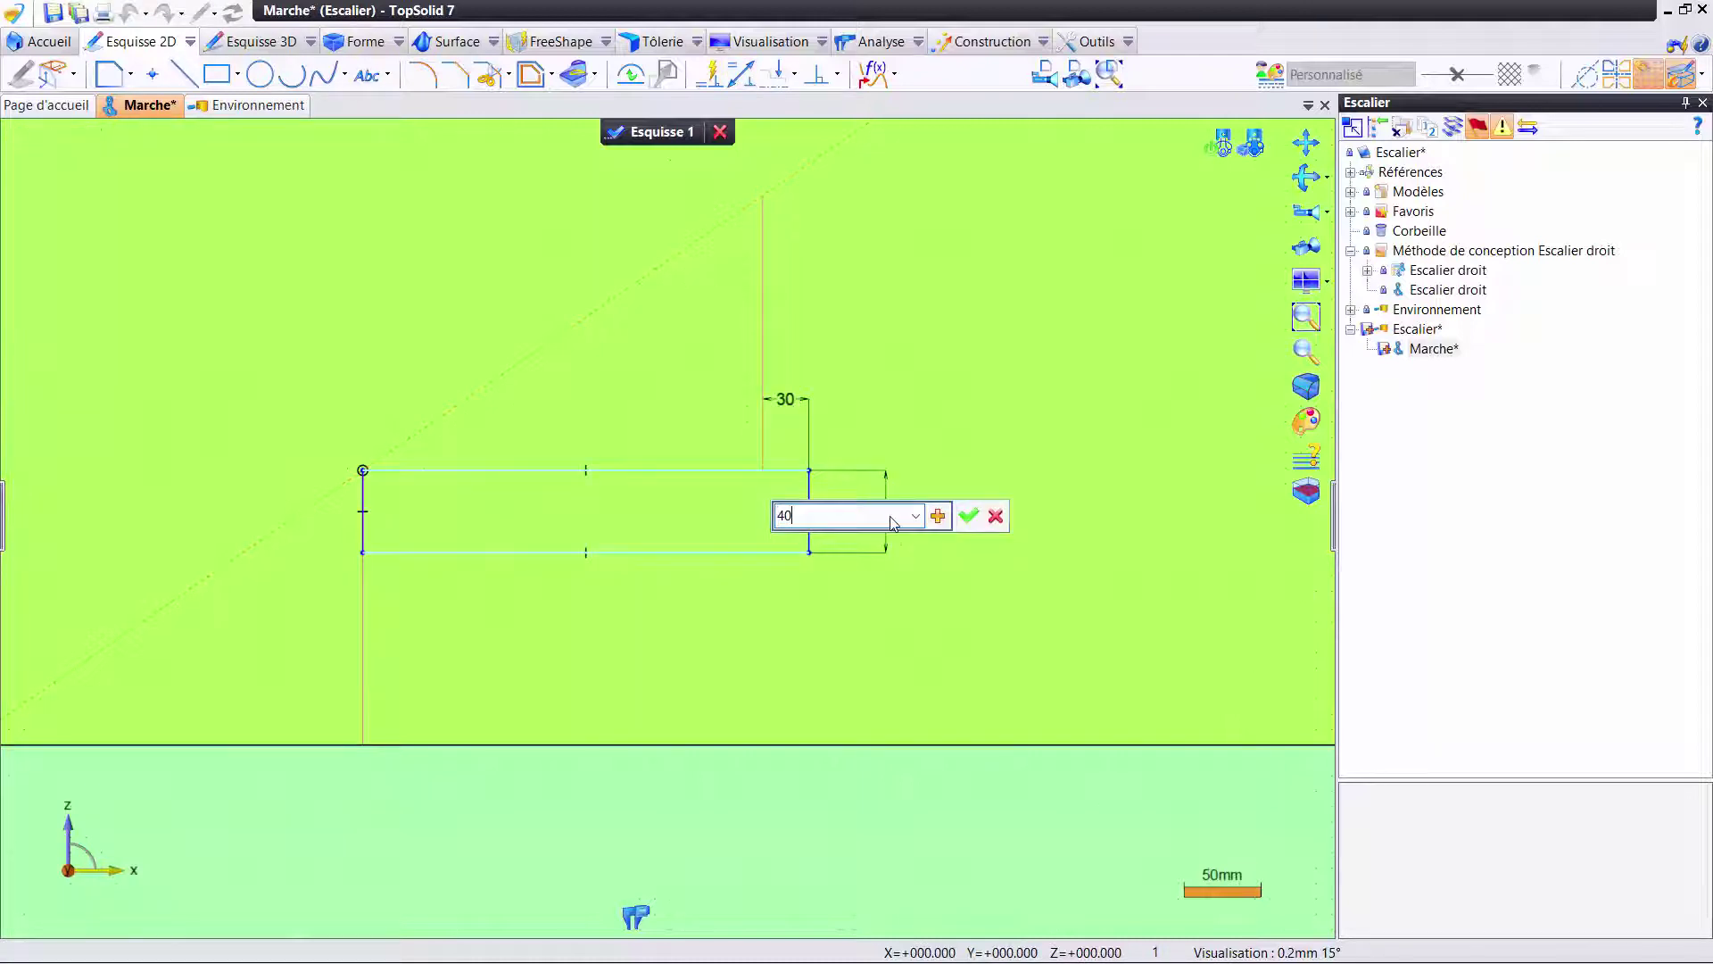
{"action": "key", "text": "Return"}
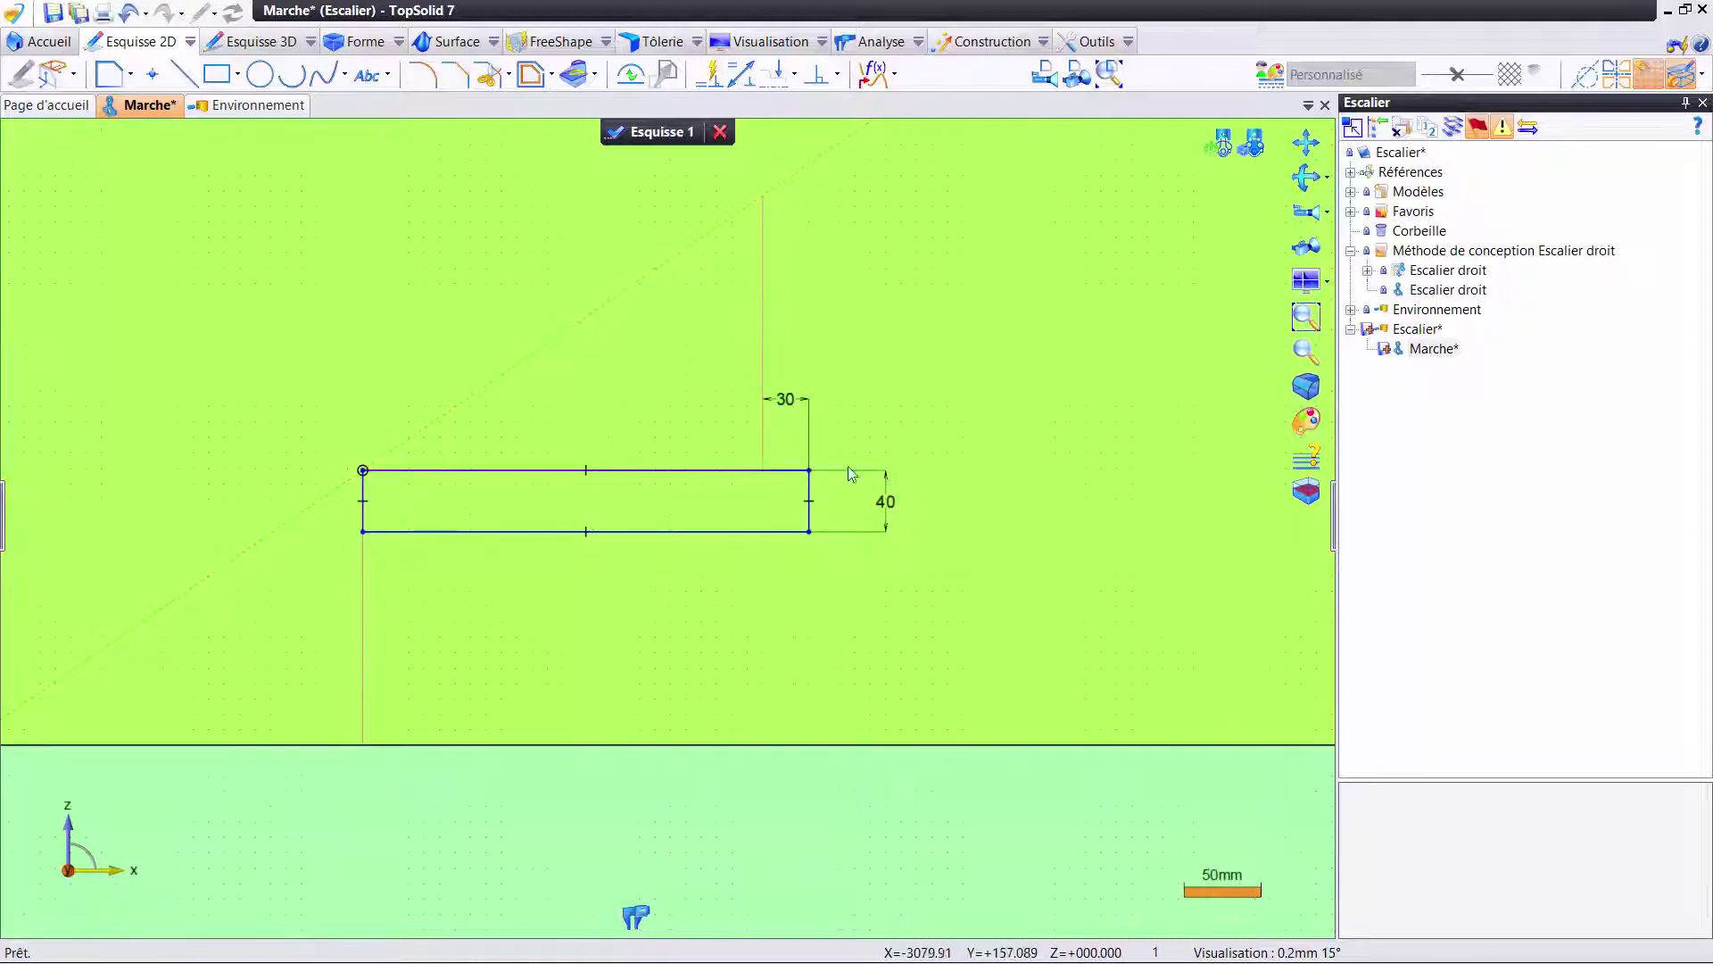
- Extrude the rectangle centred, changing the length from 1250 to 900 mm, and validate
{"action": "right_click", "coordinate": [929, 282]}
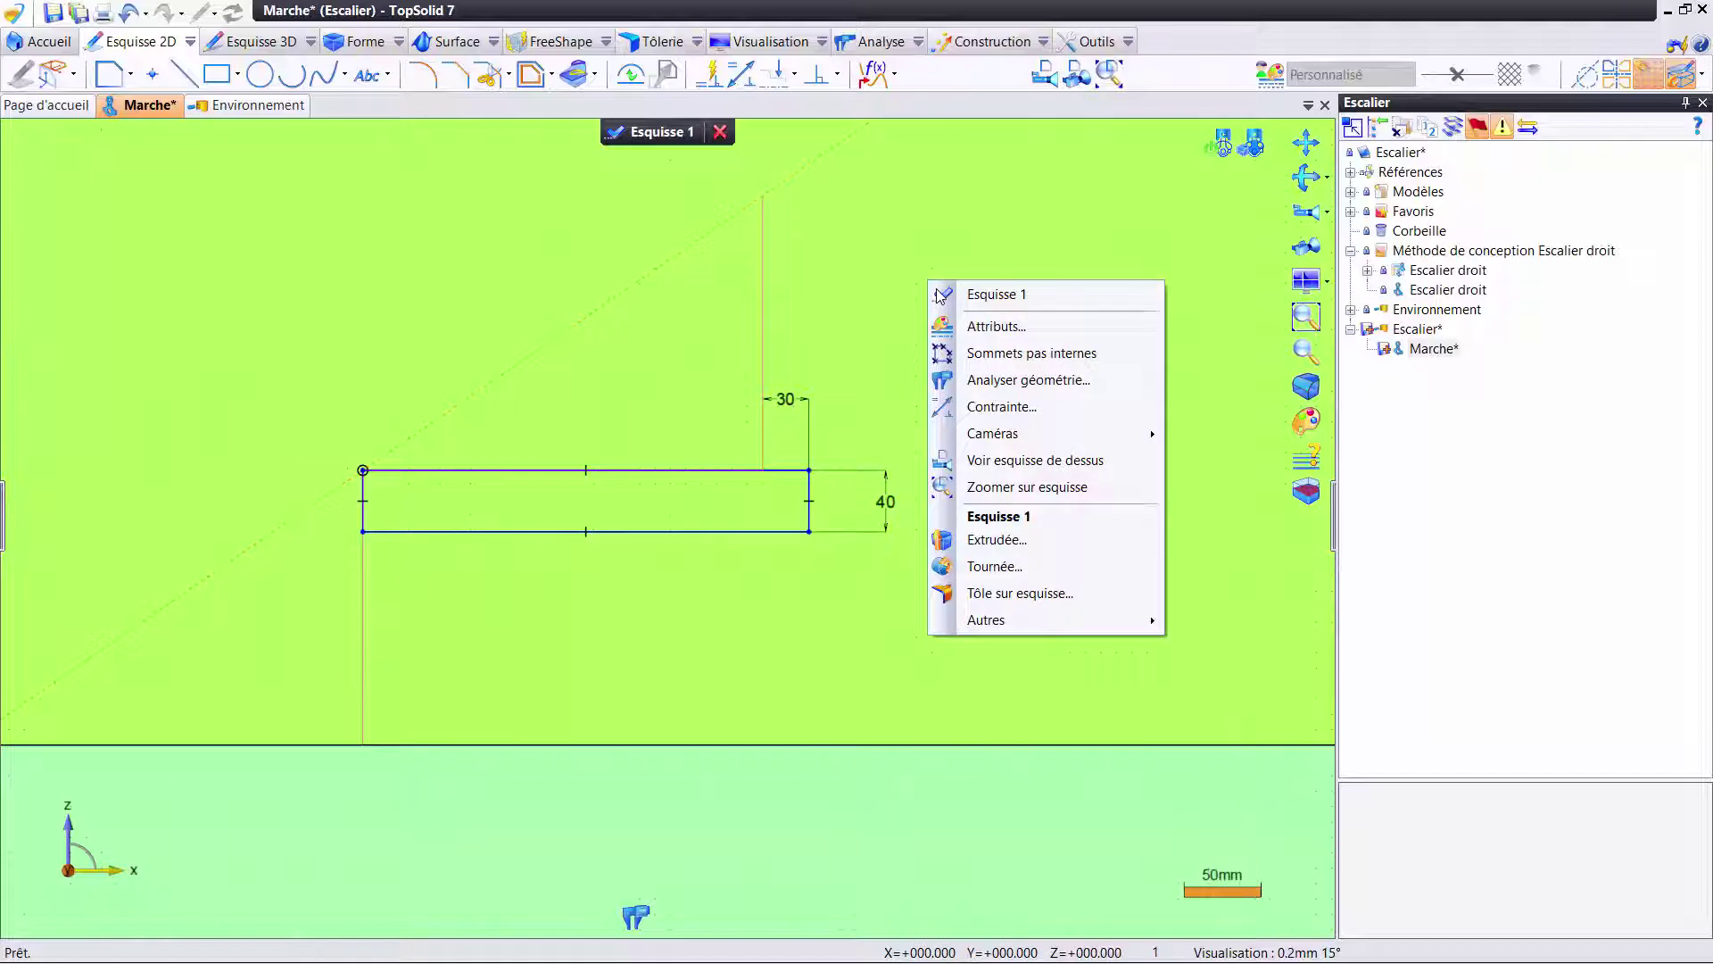
{"action": "left_click", "coordinate": [1017, 541]}
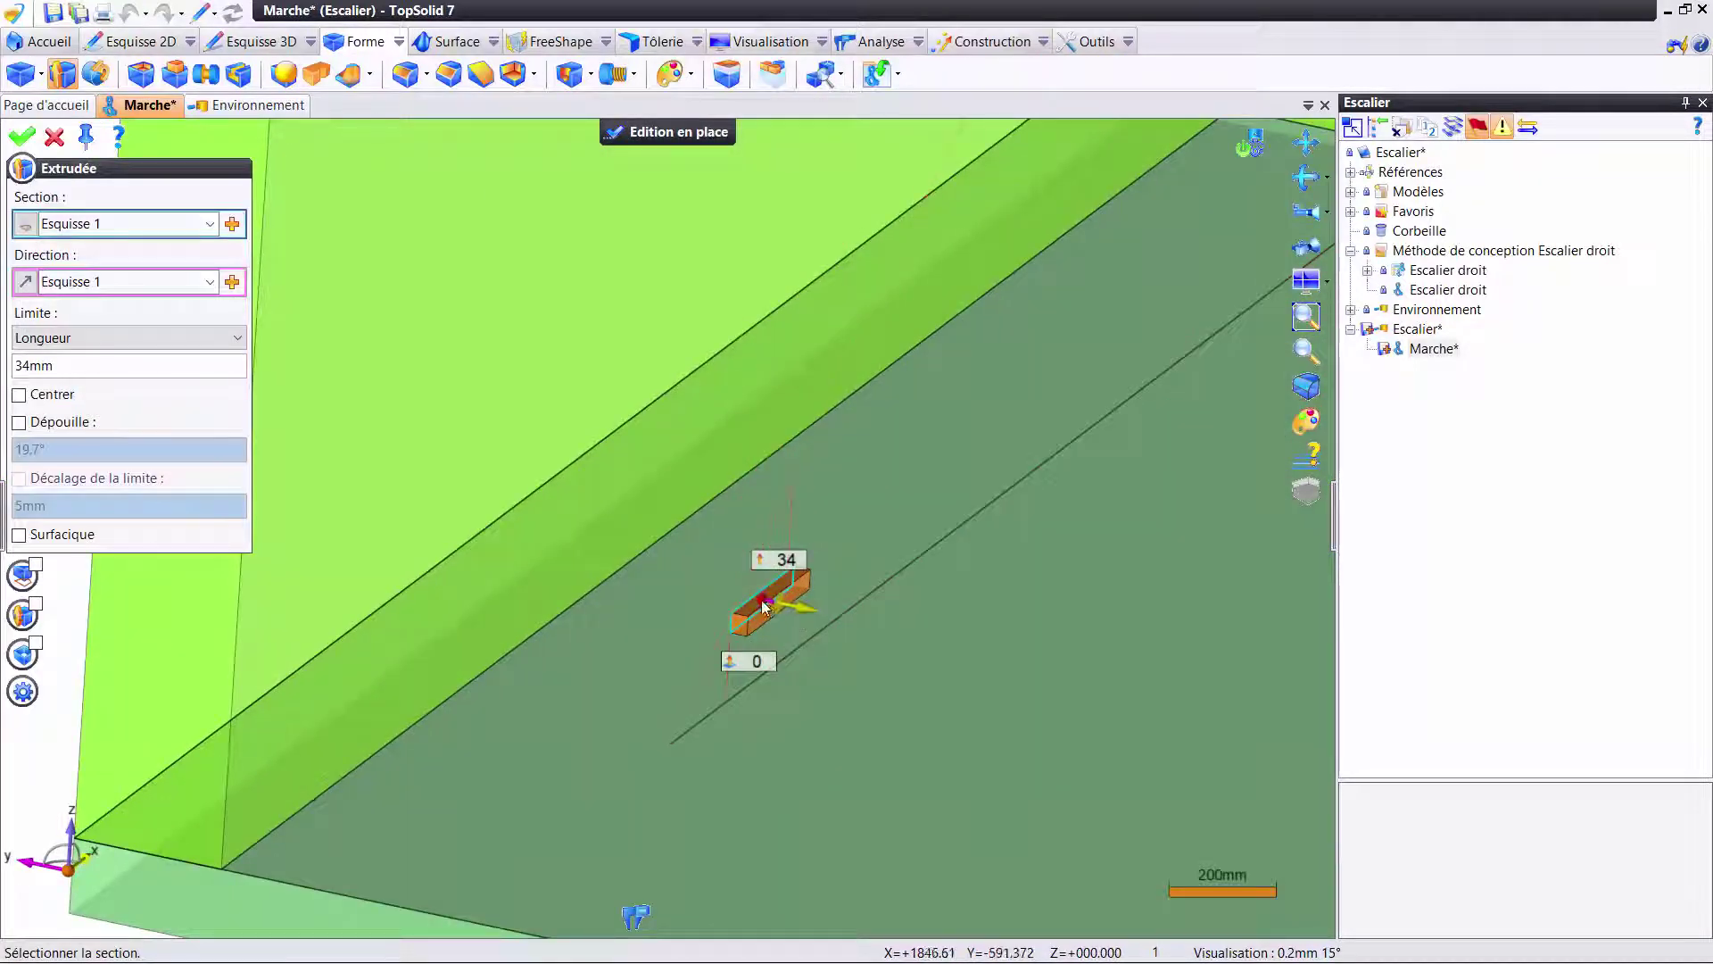
{"action": "left_click", "coordinate": [764, 607]}
{"action": "type", "text": "1250"}
{"action": "key", "text": "Return"}
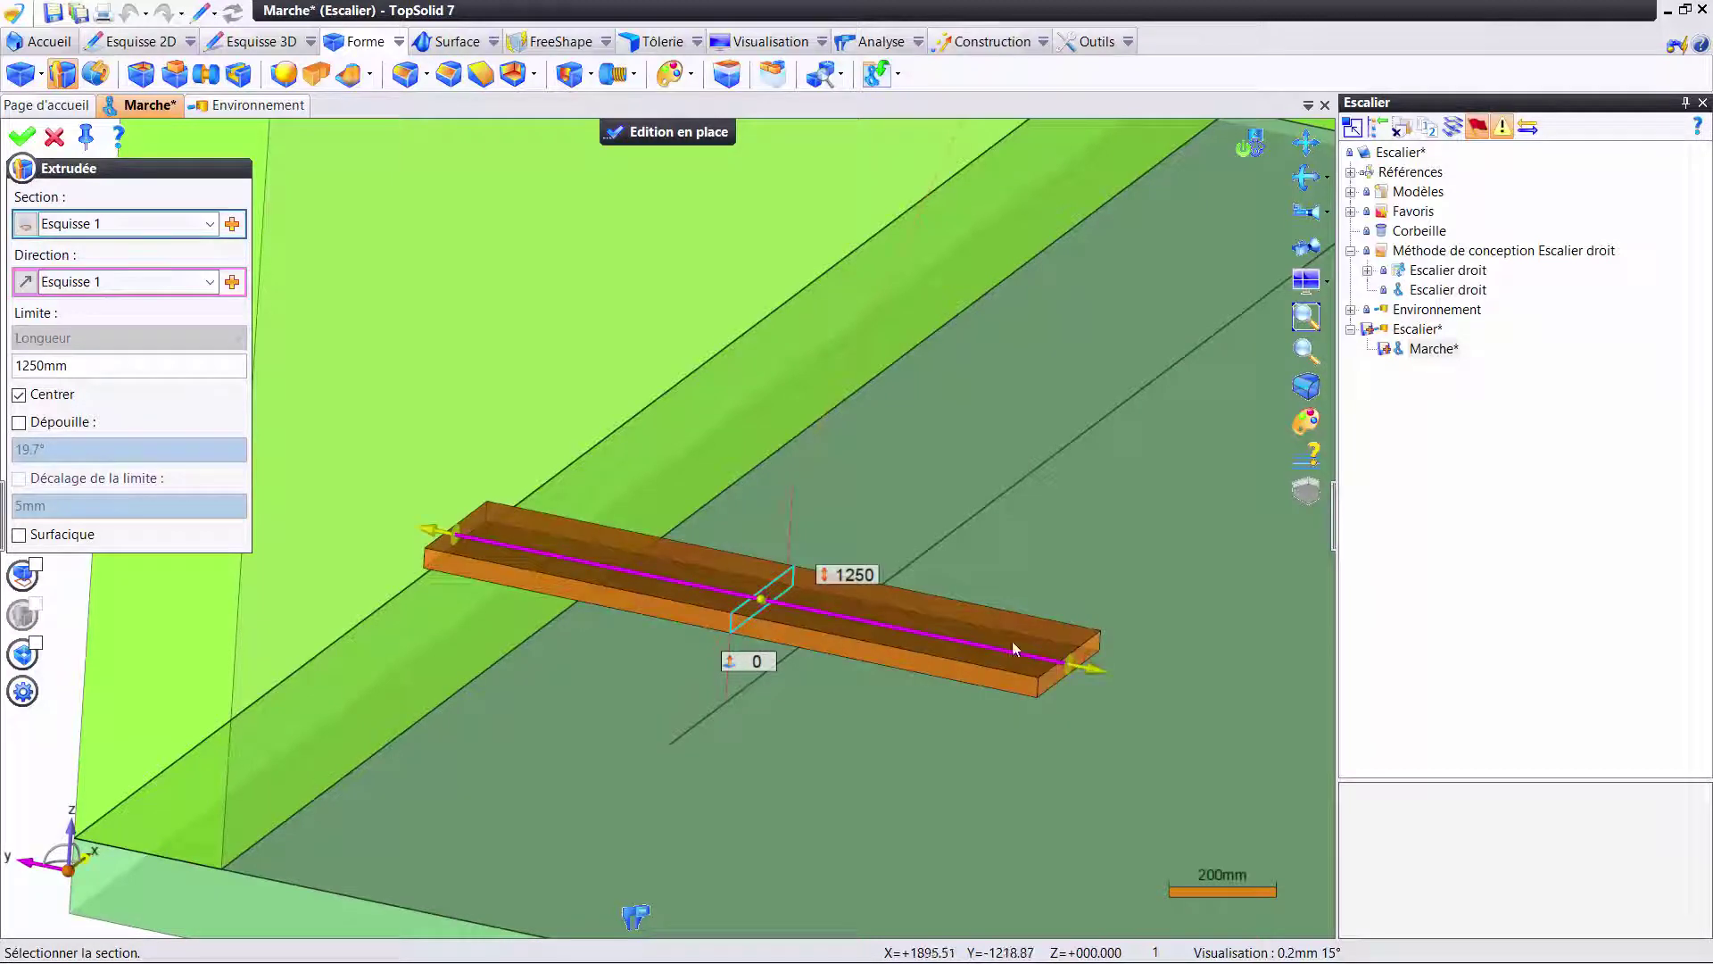
{"action": "left_click", "coordinate": [856, 575]}
{"action": "type", "text": "9"}
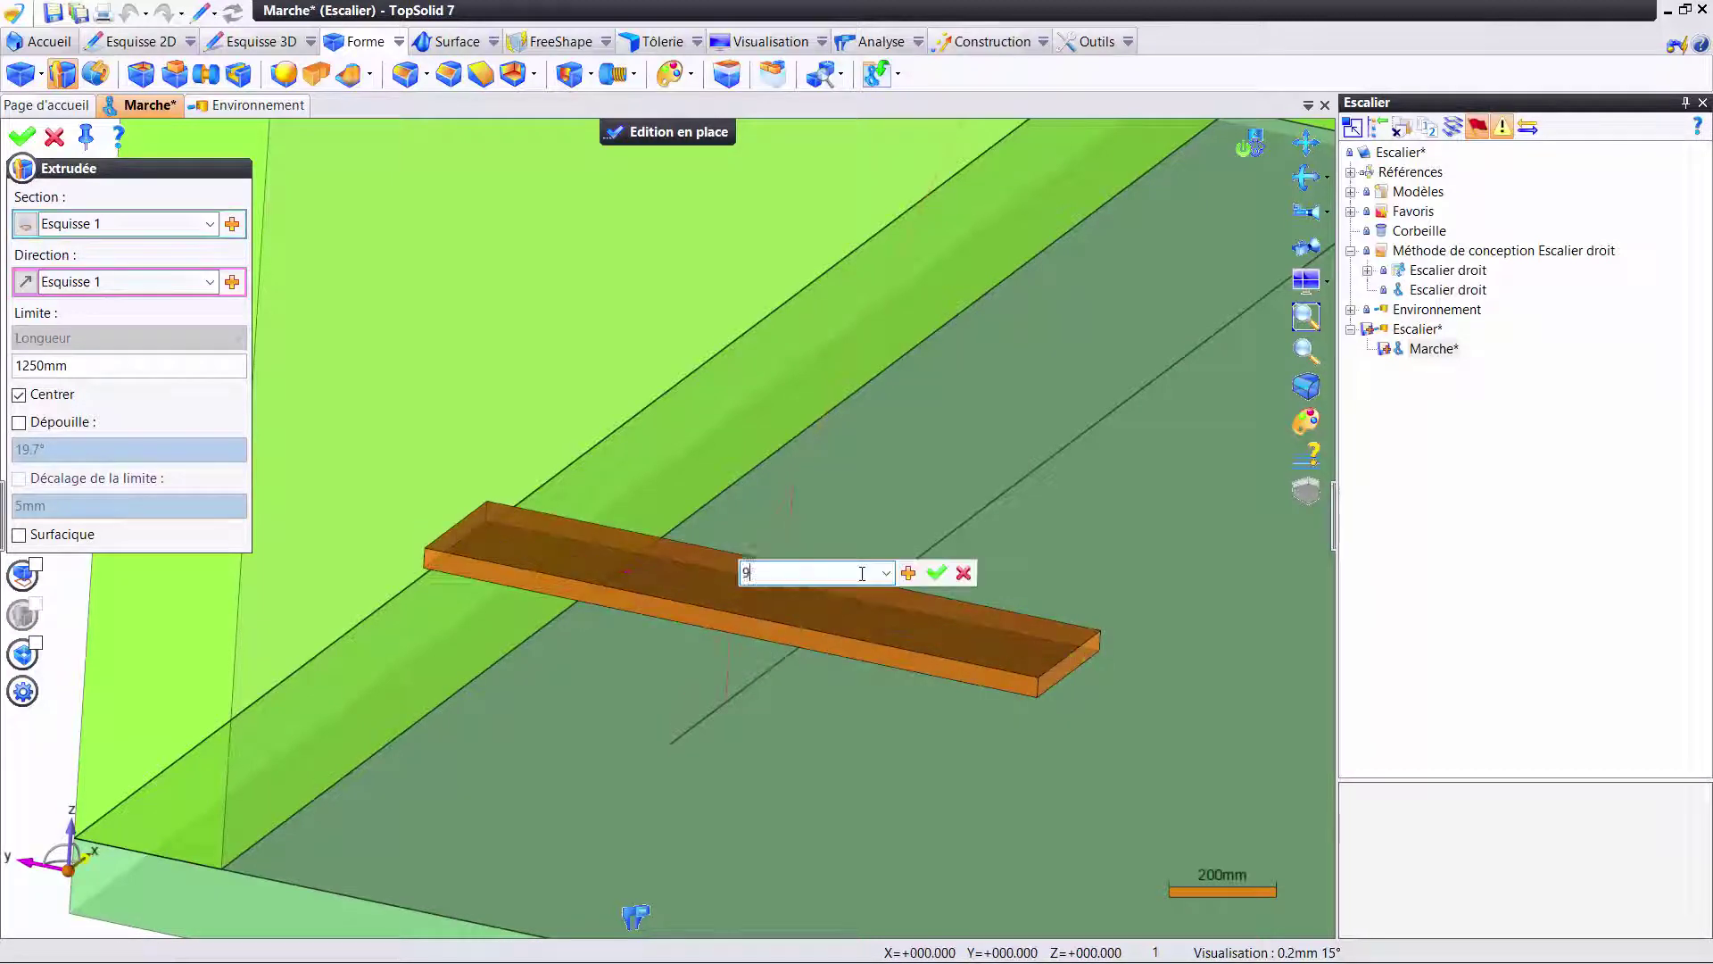
{"action": "type", "text": "00"}
{"action": "key", "text": "Return"}
{"action": "middle_click_drag", "start_coordinate": [887, 586], "coordinate": [890, 495]}
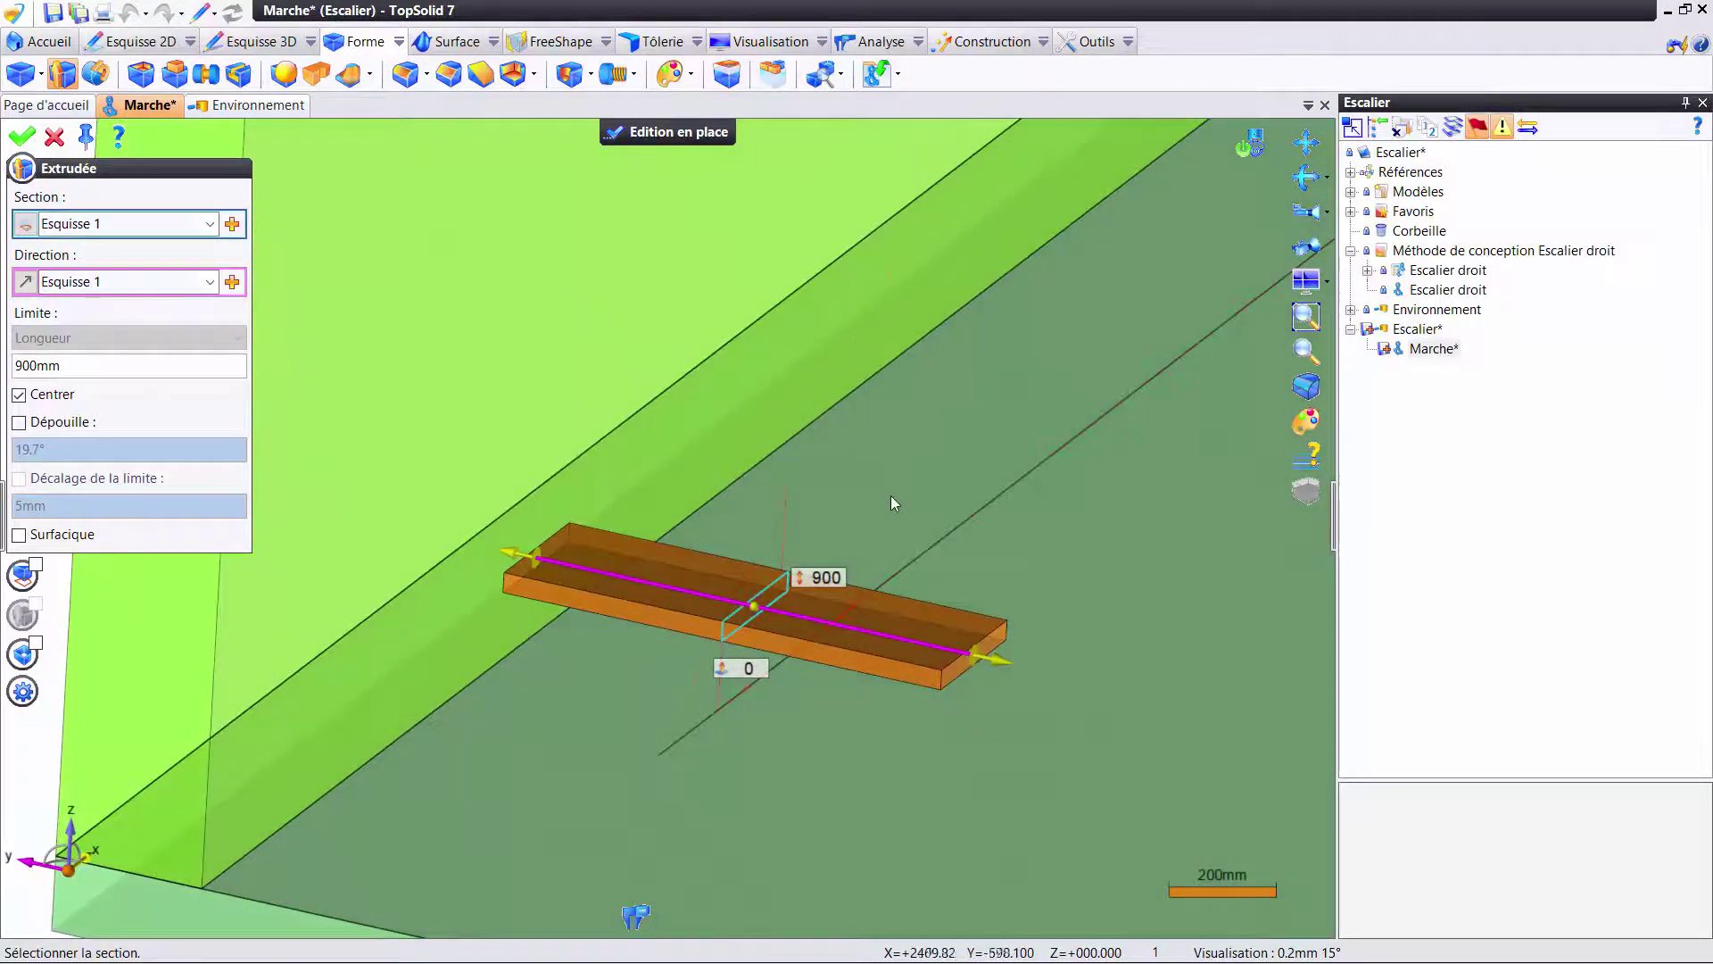
{"action": "right_click", "coordinate": [892, 495]}
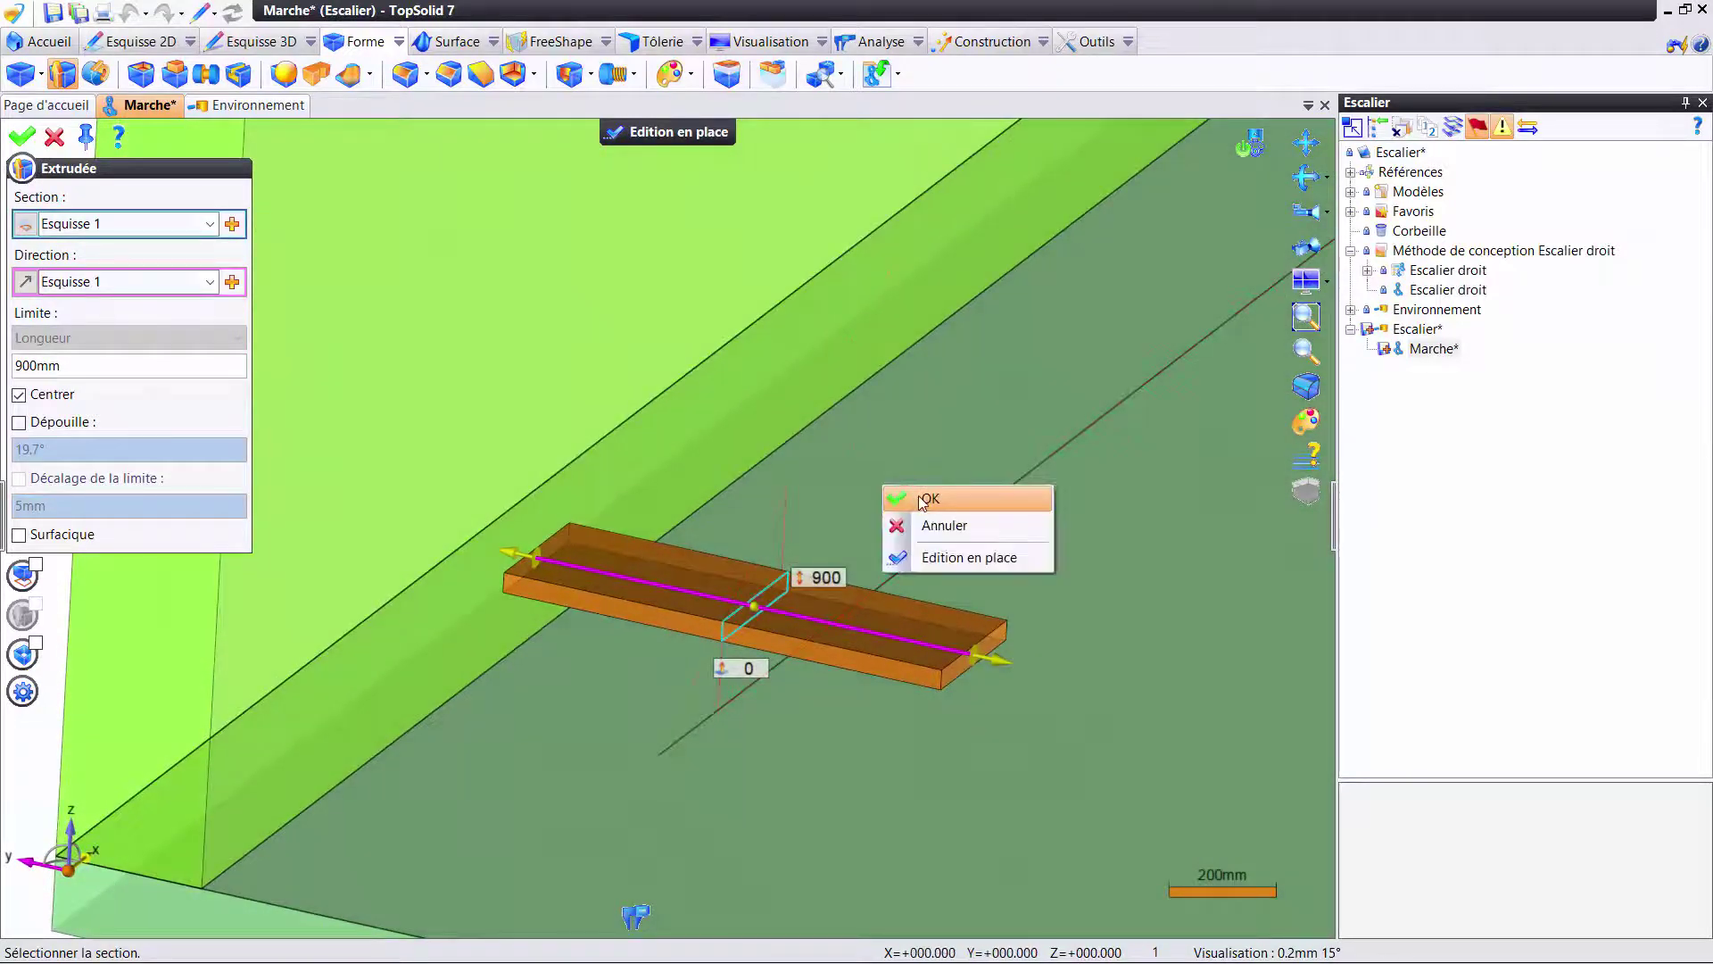
{"action": "left_click", "coordinate": [923, 500]}
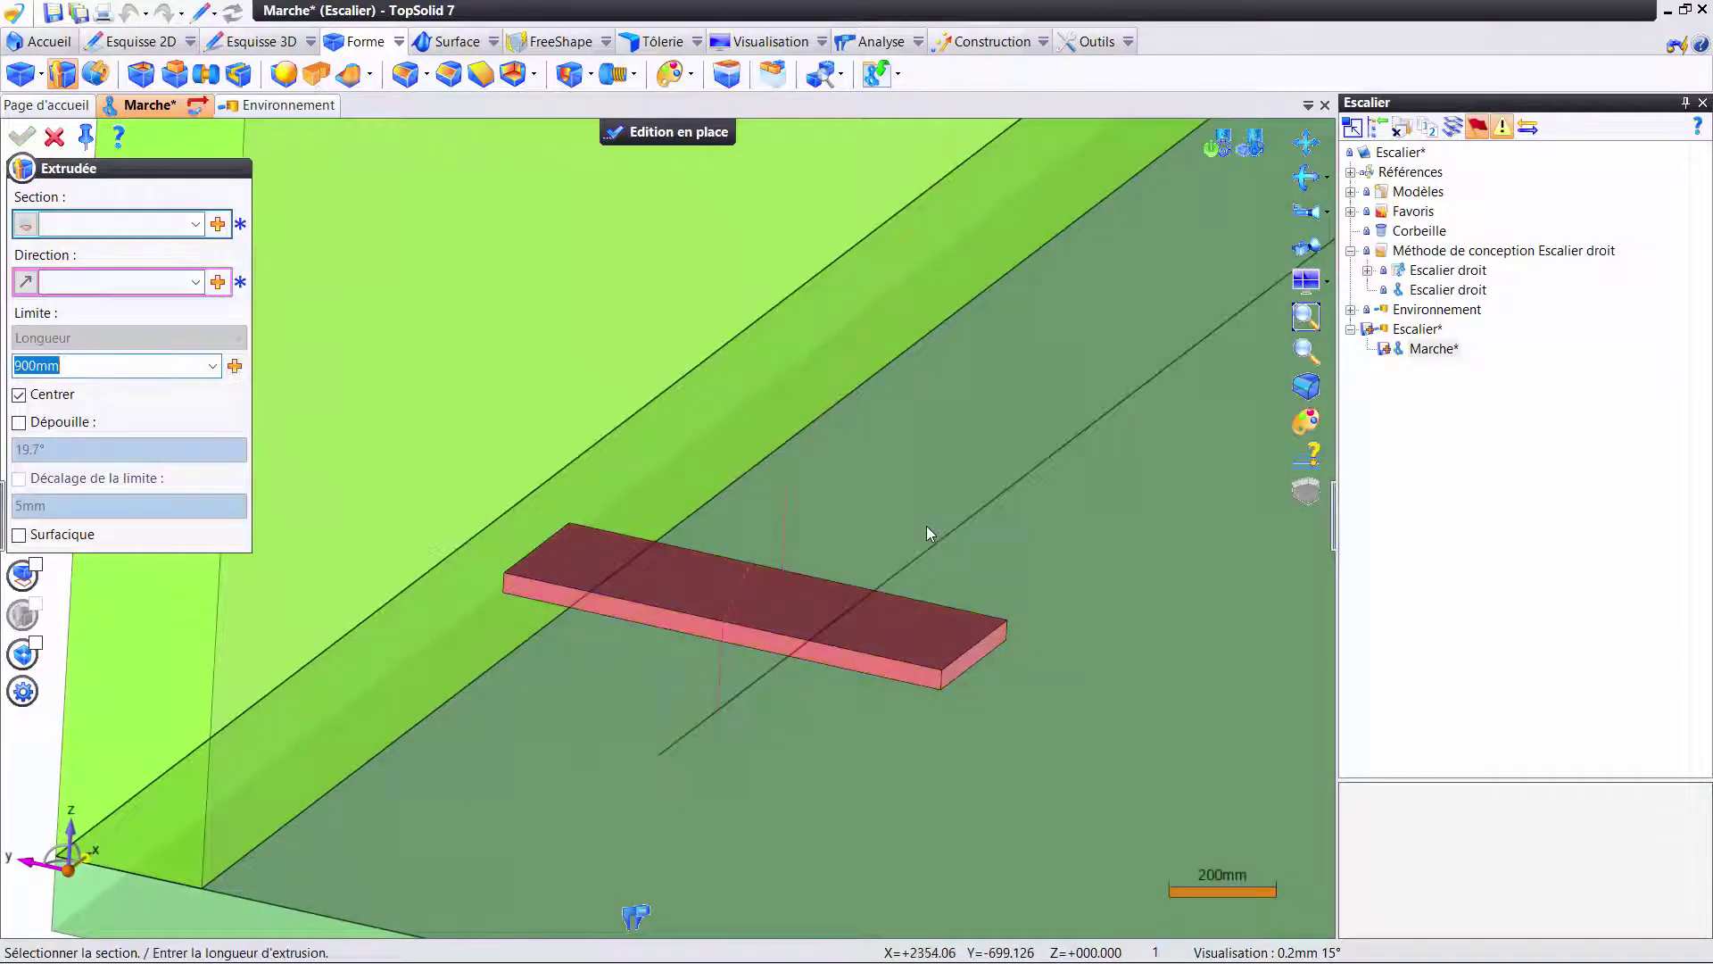
- Open Materiaux et Revetements, expand Bois, and drag Chêne Européen onto the board
{"action": "left_click", "coordinate": [1351, 172]}
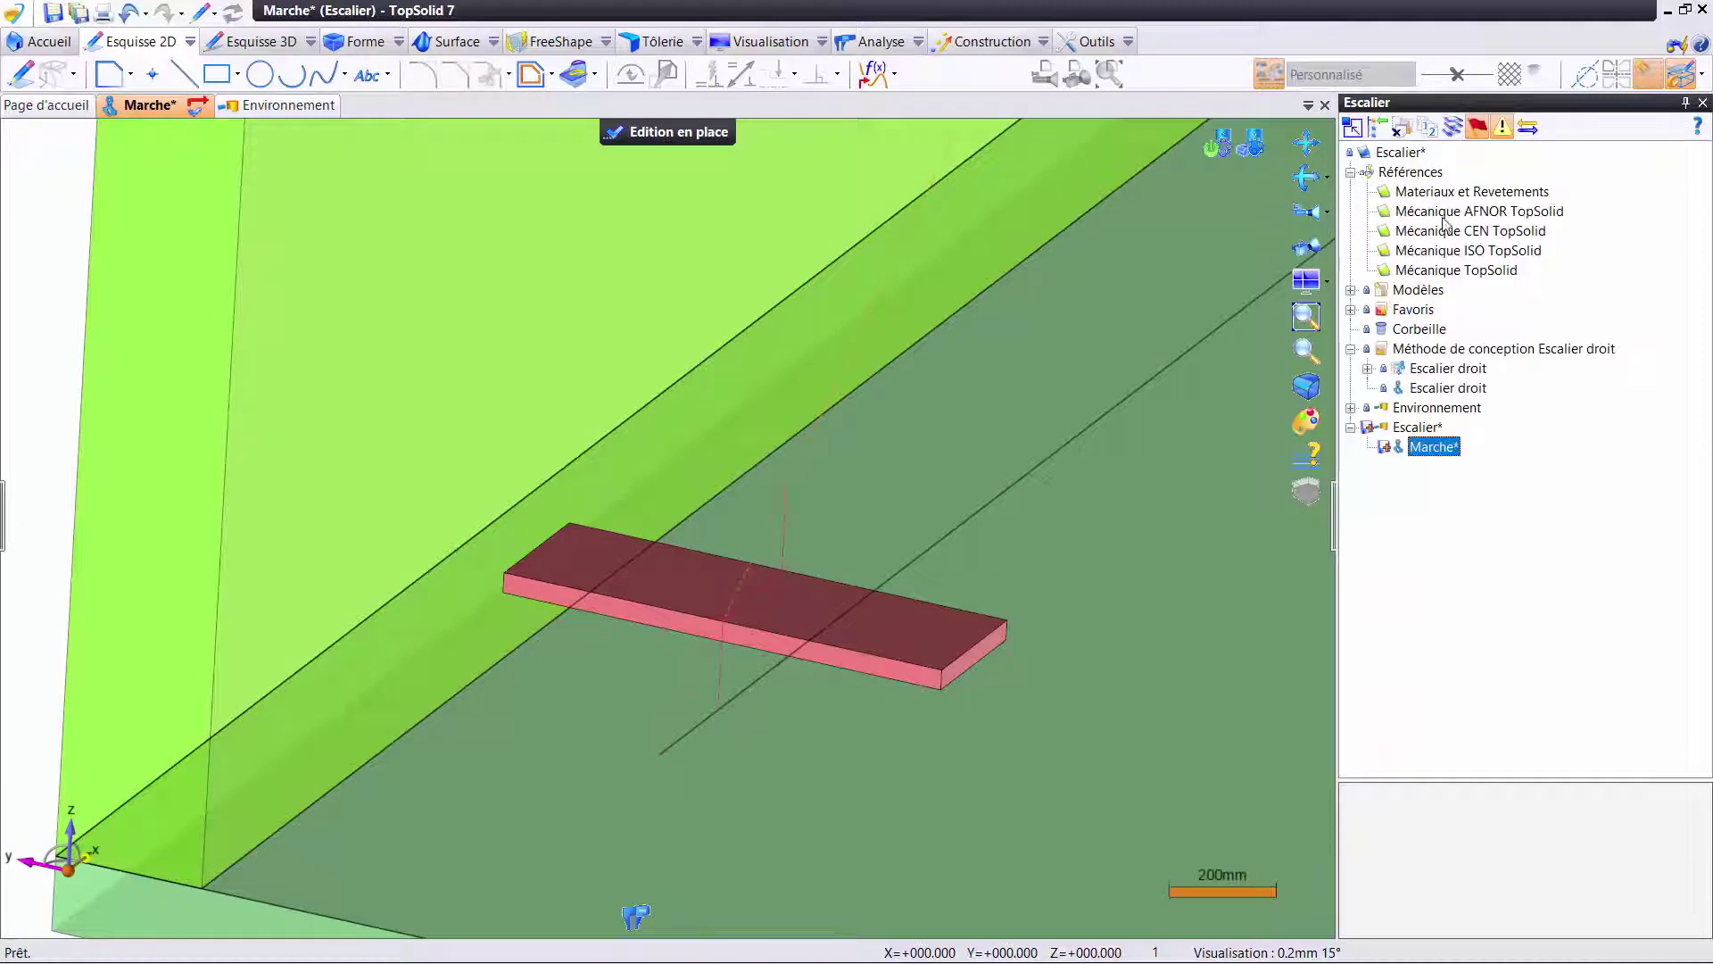
{"action": "double_click", "coordinate": [1468, 192]}
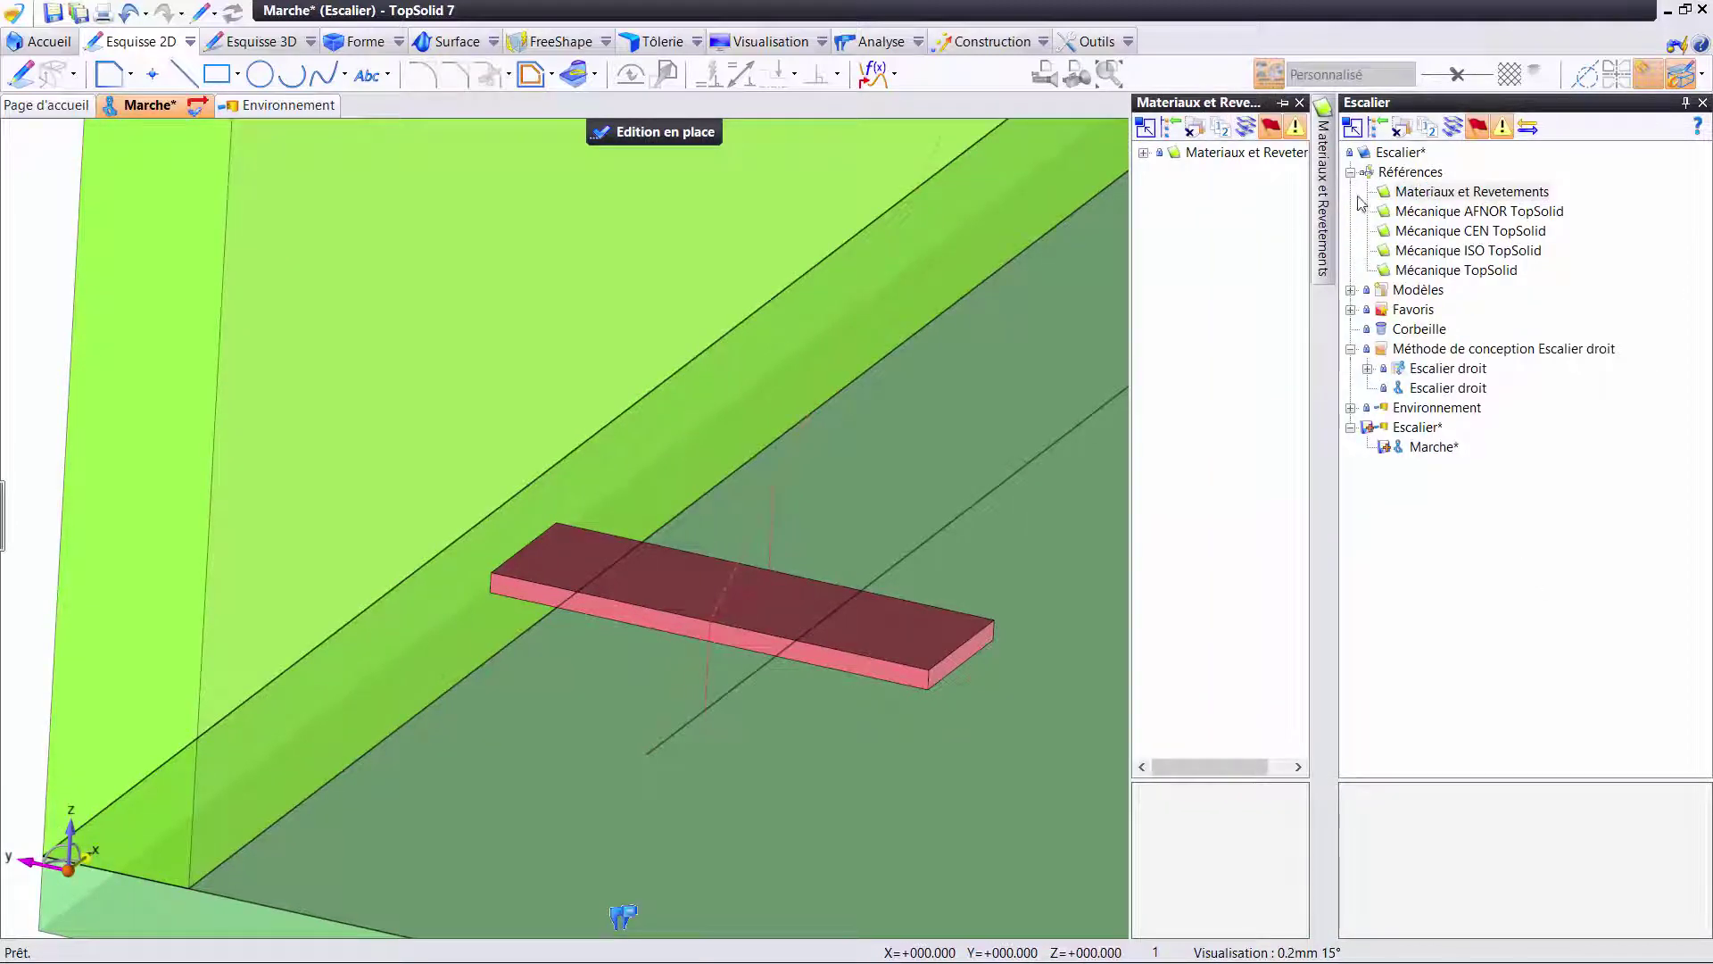
{"action": "left_click", "coordinate": [1283, 102]}
{"action": "left_click", "coordinate": [1351, 153]}
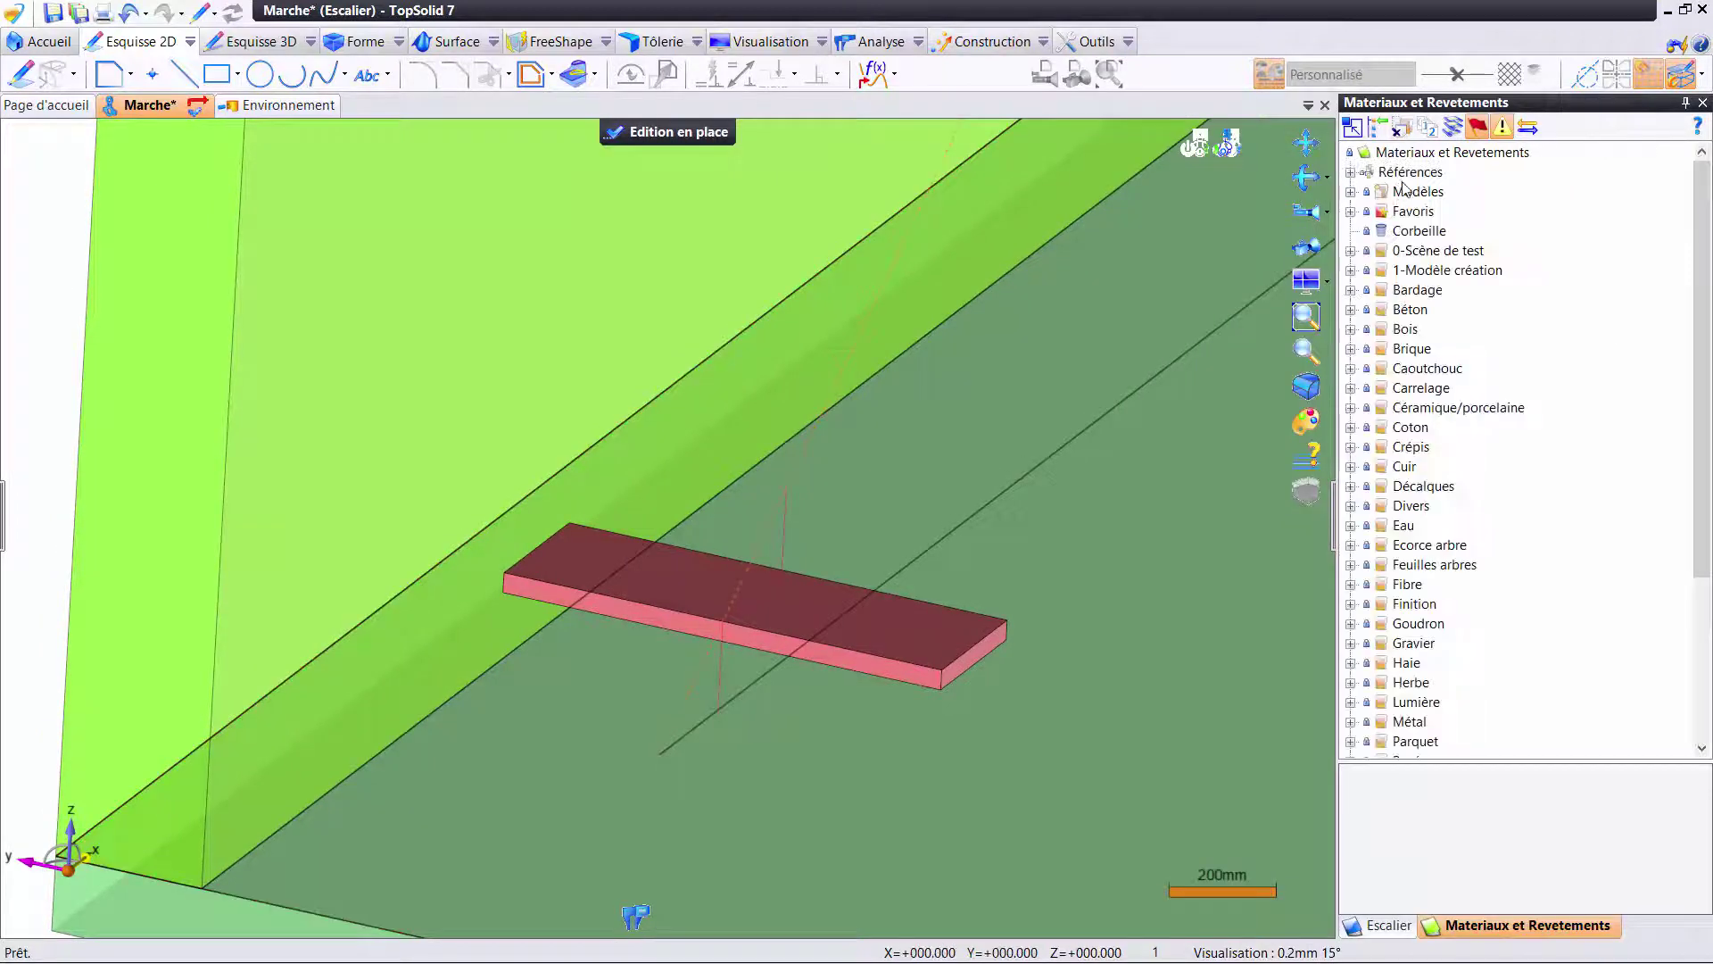
{"action": "left_click", "coordinate": [1351, 330]}
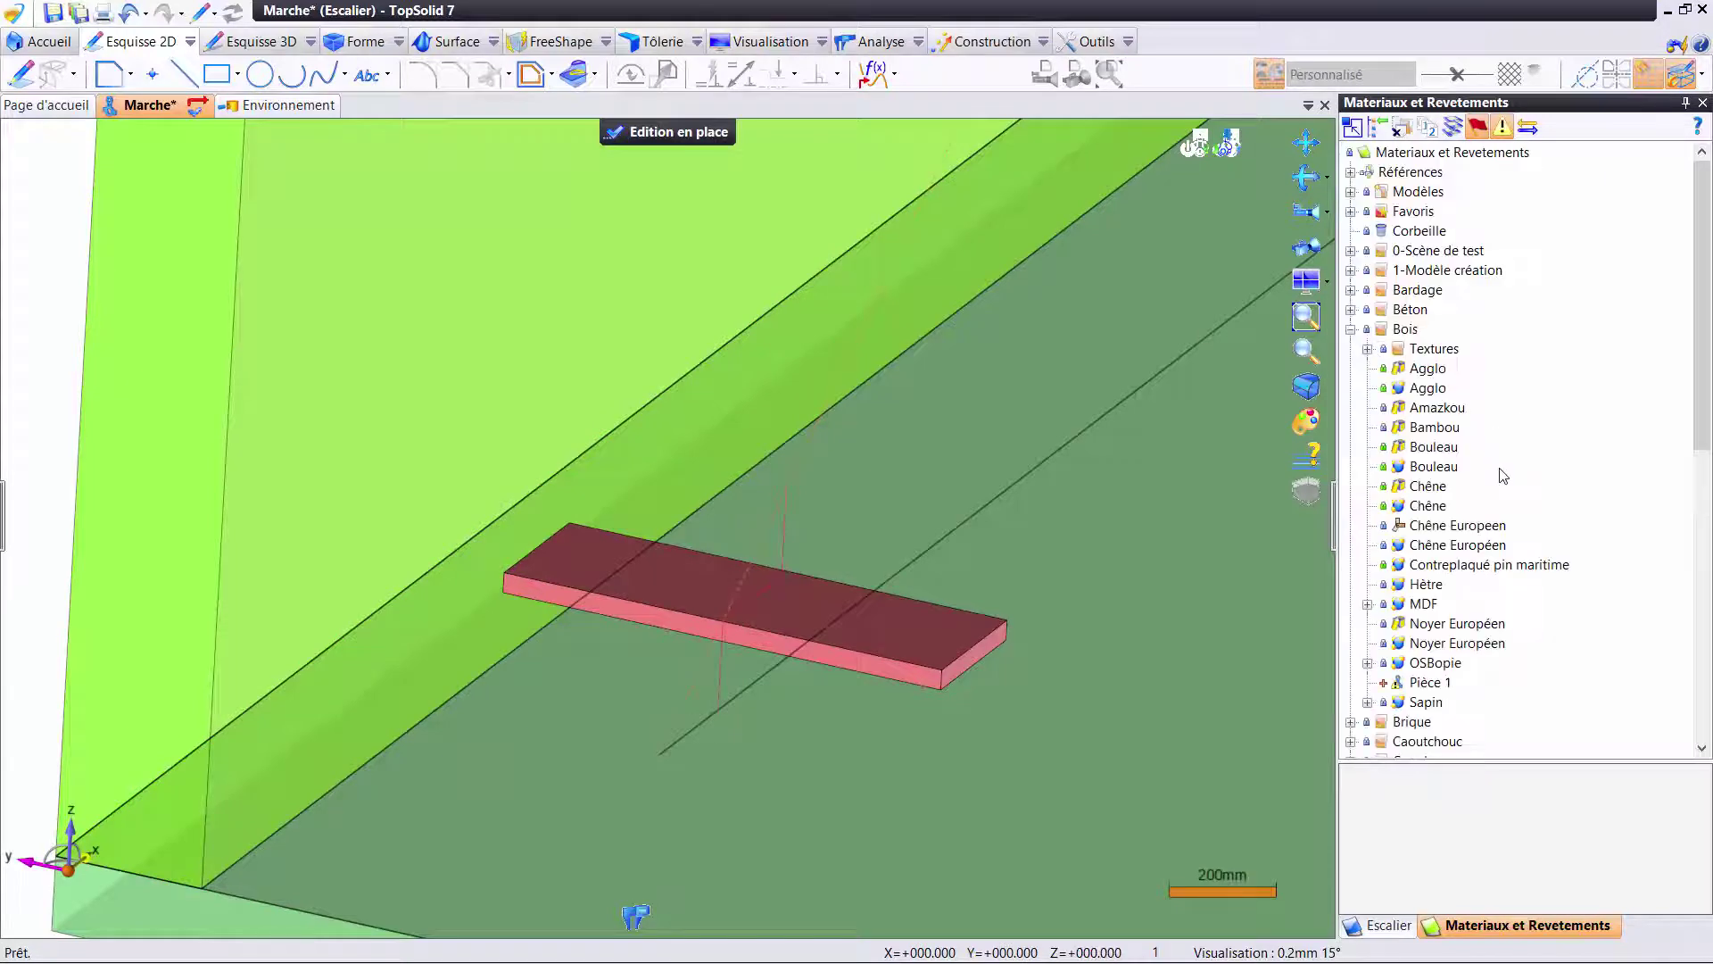
{"action": "left_click", "coordinate": [1430, 506]}
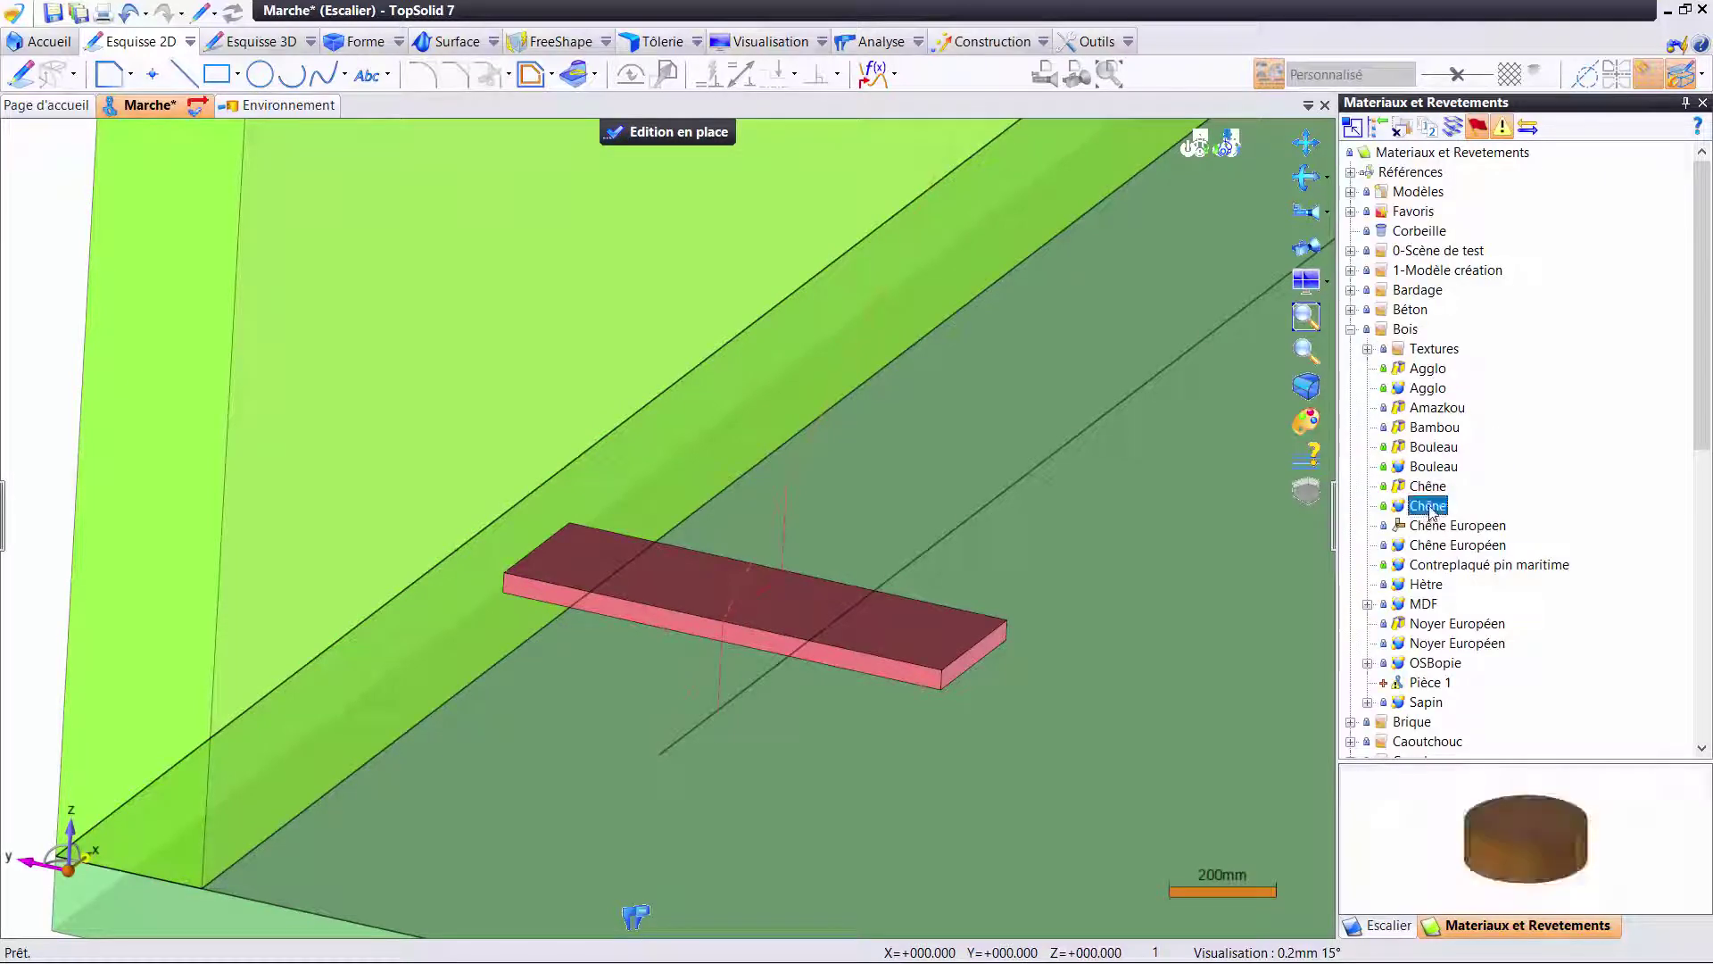
{"action": "mouse_move", "coordinate": [1432, 512]}
{"action": "left_mouse_down"}
{"action": "mouse_move", "coordinate": [1289, 473]}
{"action": "mouse_move", "coordinate": [1414, 502]}
{"action": "mouse_move", "coordinate": [1424, 546]}
{"action": "left_mouse_up"}
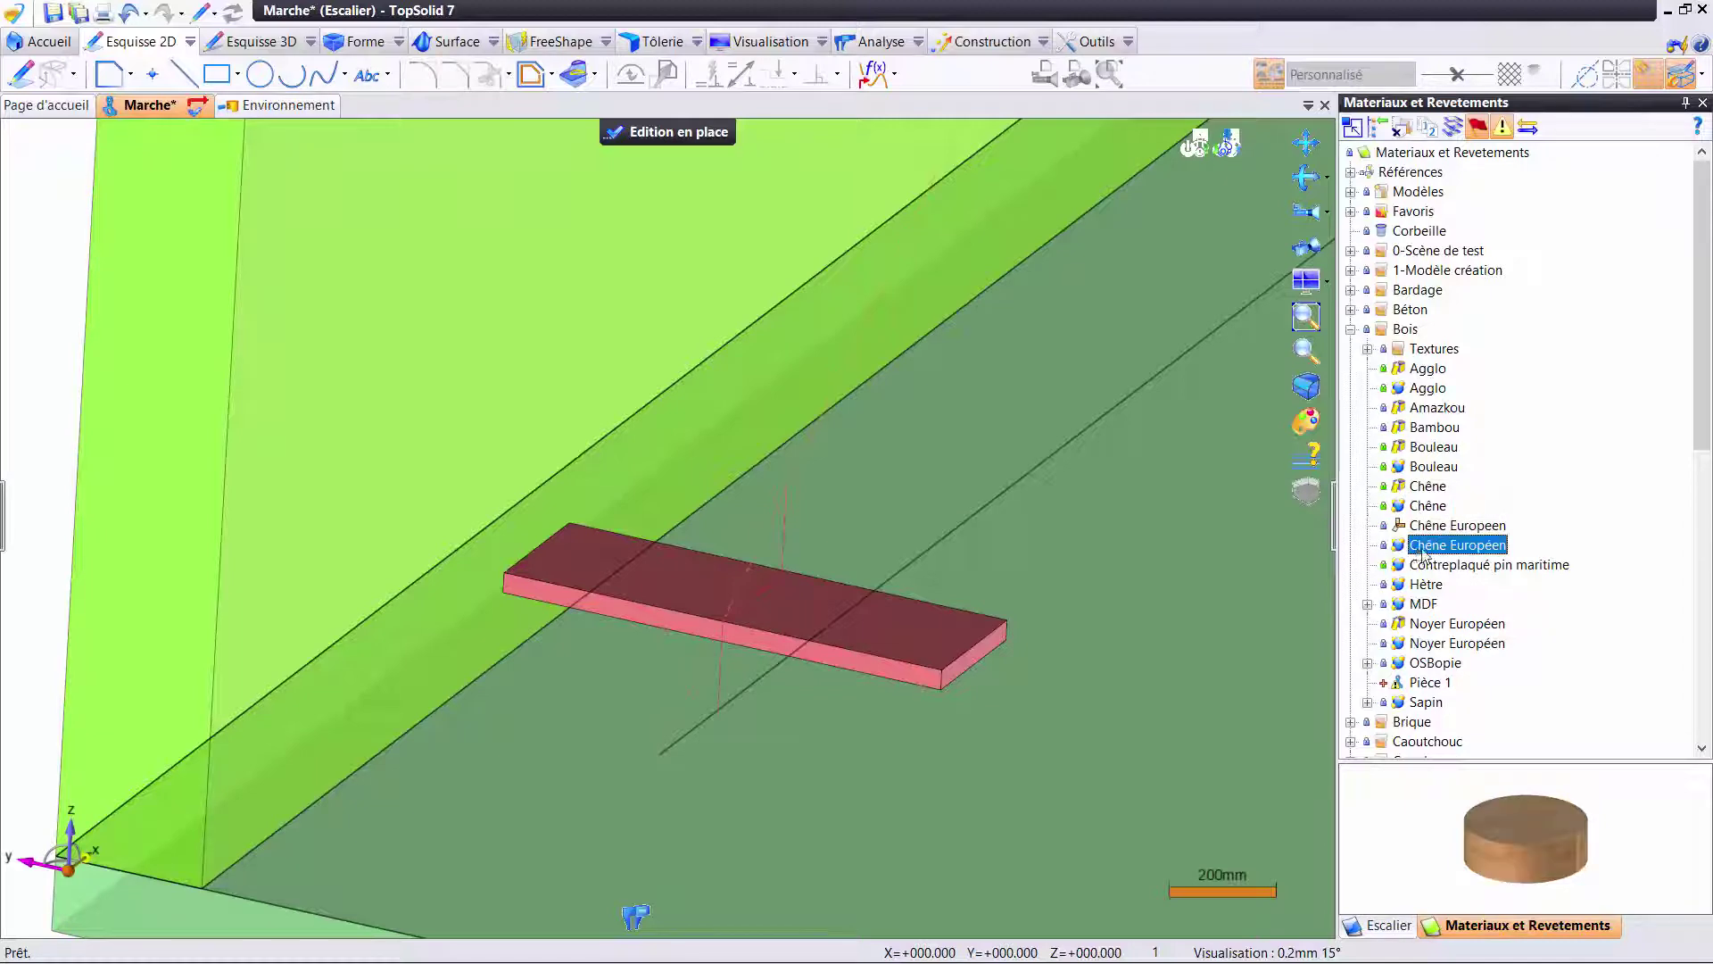
{"action": "left_click_drag", "start_coordinate": [884, 617], "coordinate": [857, 622]}
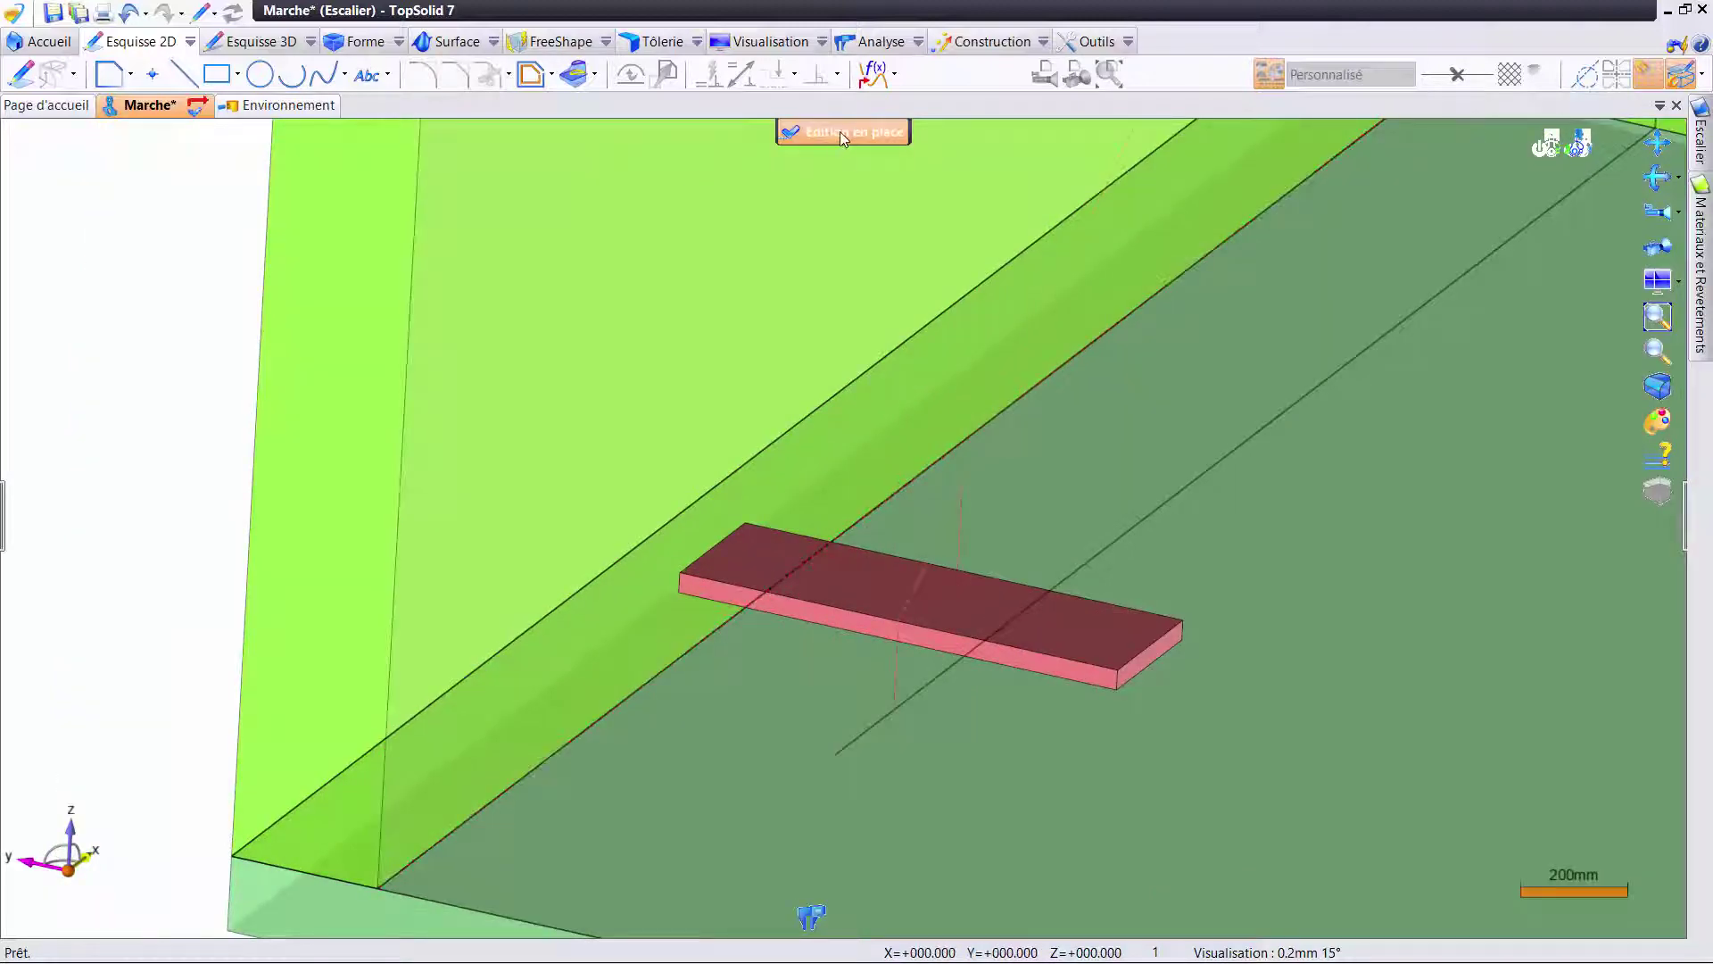
- Hide the materials library and orbit the Escalier assembly to show the board on the floor
{"action": "left_click", "coordinate": [839, 131]}
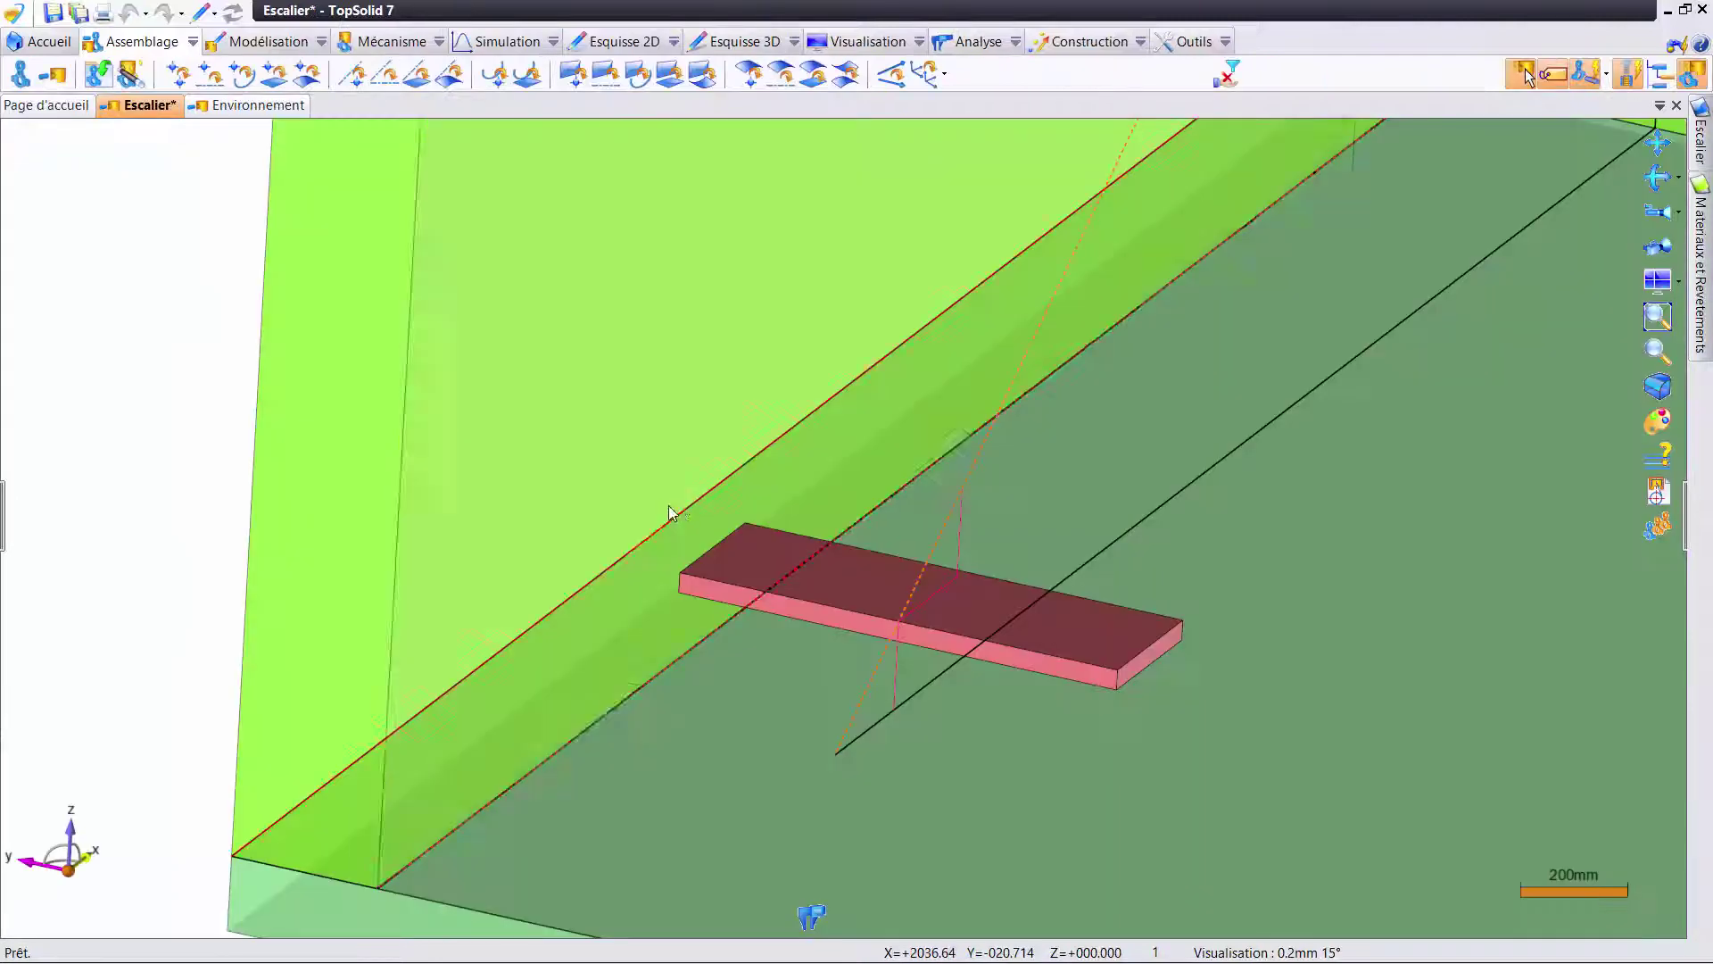
{"action": "mouse_move", "coordinate": [670, 515]}
{"action": "middle_mouse_down"}
{"action": "mouse_move", "coordinate": [736, 551]}
{"action": "mouse_move", "coordinate": [714, 514]}
{"action": "mouse_move", "coordinate": [543, 535]}
{"action": "mouse_move", "coordinate": [699, 559]}
{"action": "mouse_move", "coordinate": [700, 527]}
{"action": "mouse_move", "coordinate": [654, 509]}
{"action": "middle_mouse_up"}
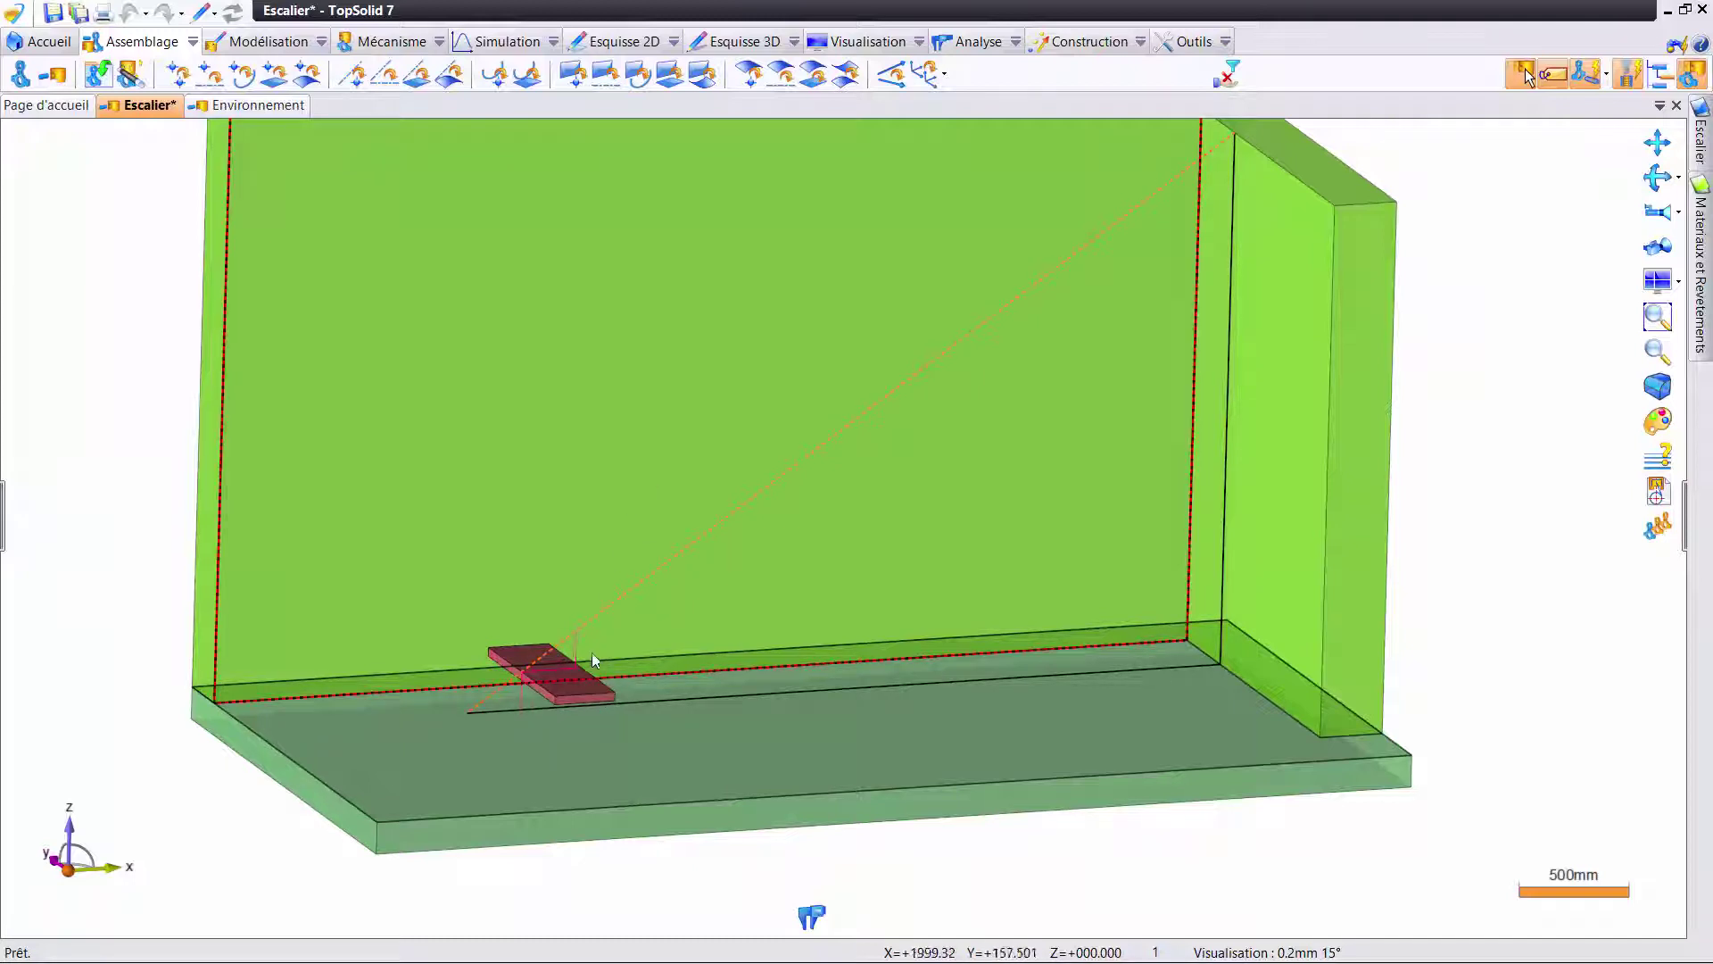
{"action": "mouse_move", "coordinate": [658, 558]}
{"action": "middle_mouse_down"}
{"action": "mouse_move", "coordinate": [658, 505]}
{"action": "mouse_move", "coordinate": [622, 482]}
{"action": "mouse_move", "coordinate": [673, 500]}
{"action": "middle_mouse_up"}
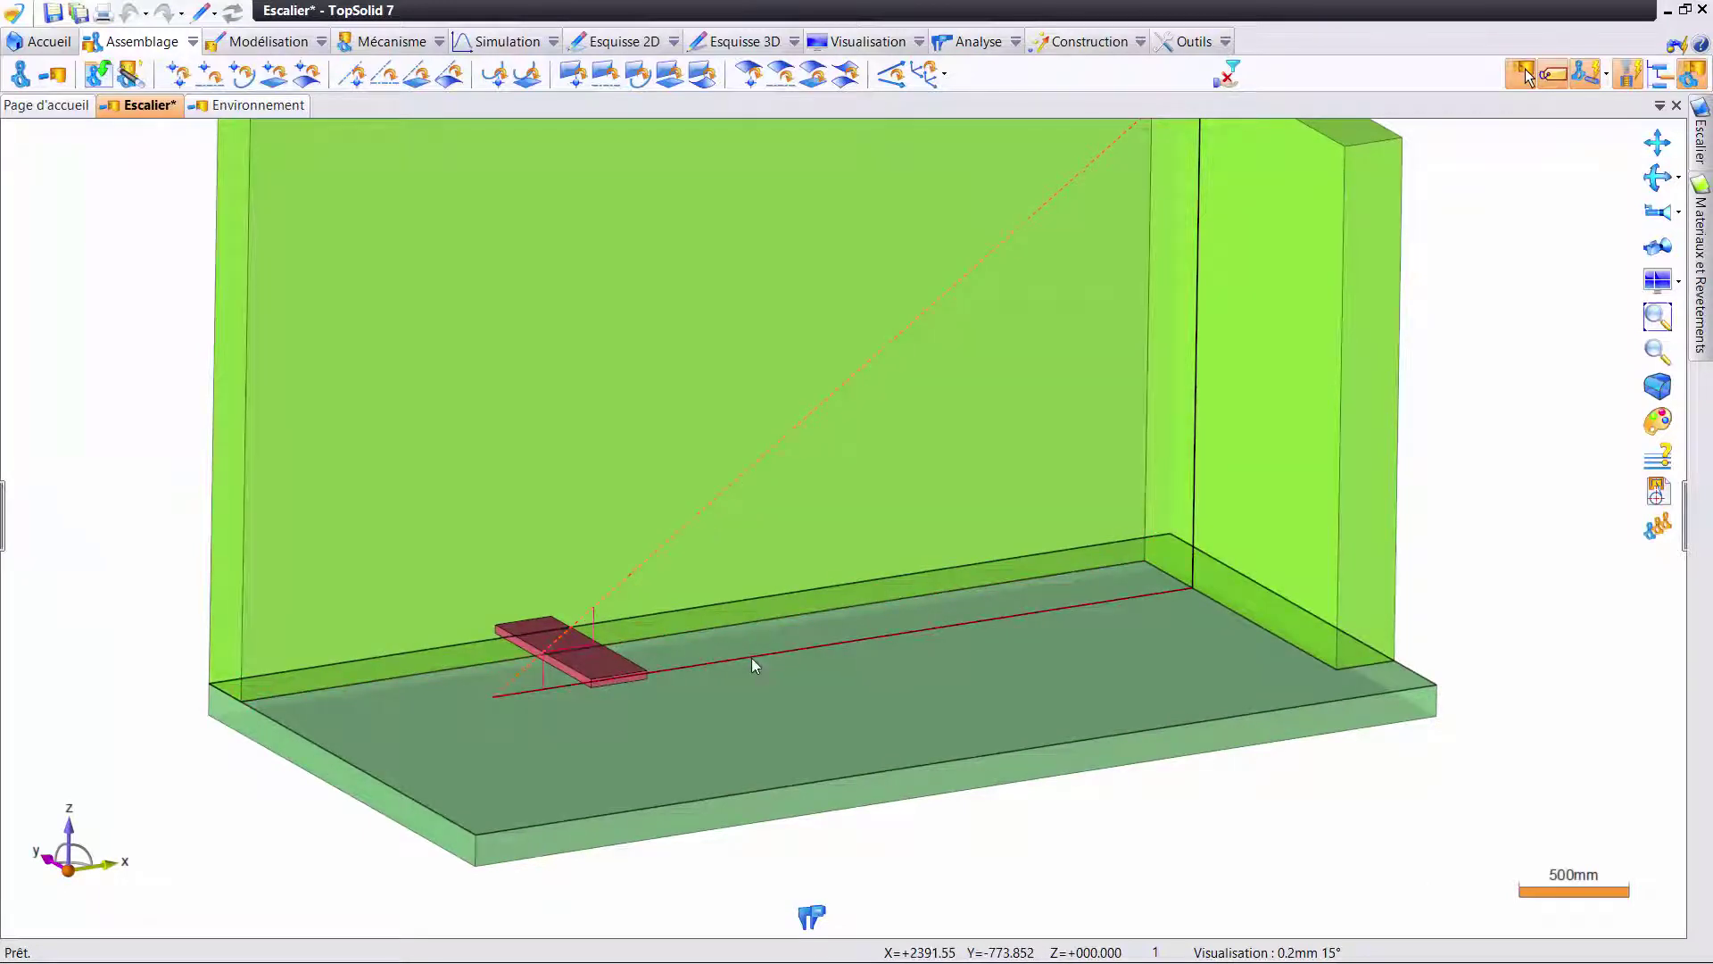
{"action": "mouse_move", "coordinate": [751, 657]}
{"action": "middle_mouse_down"}
{"action": "mouse_move", "coordinate": [868, 616]}
{"action": "mouse_move", "coordinate": [860, 586]}
{"action": "mouse_move", "coordinate": [810, 569]}
{"action": "mouse_move", "coordinate": [1009, 613]}
{"action": "middle_mouse_up"}
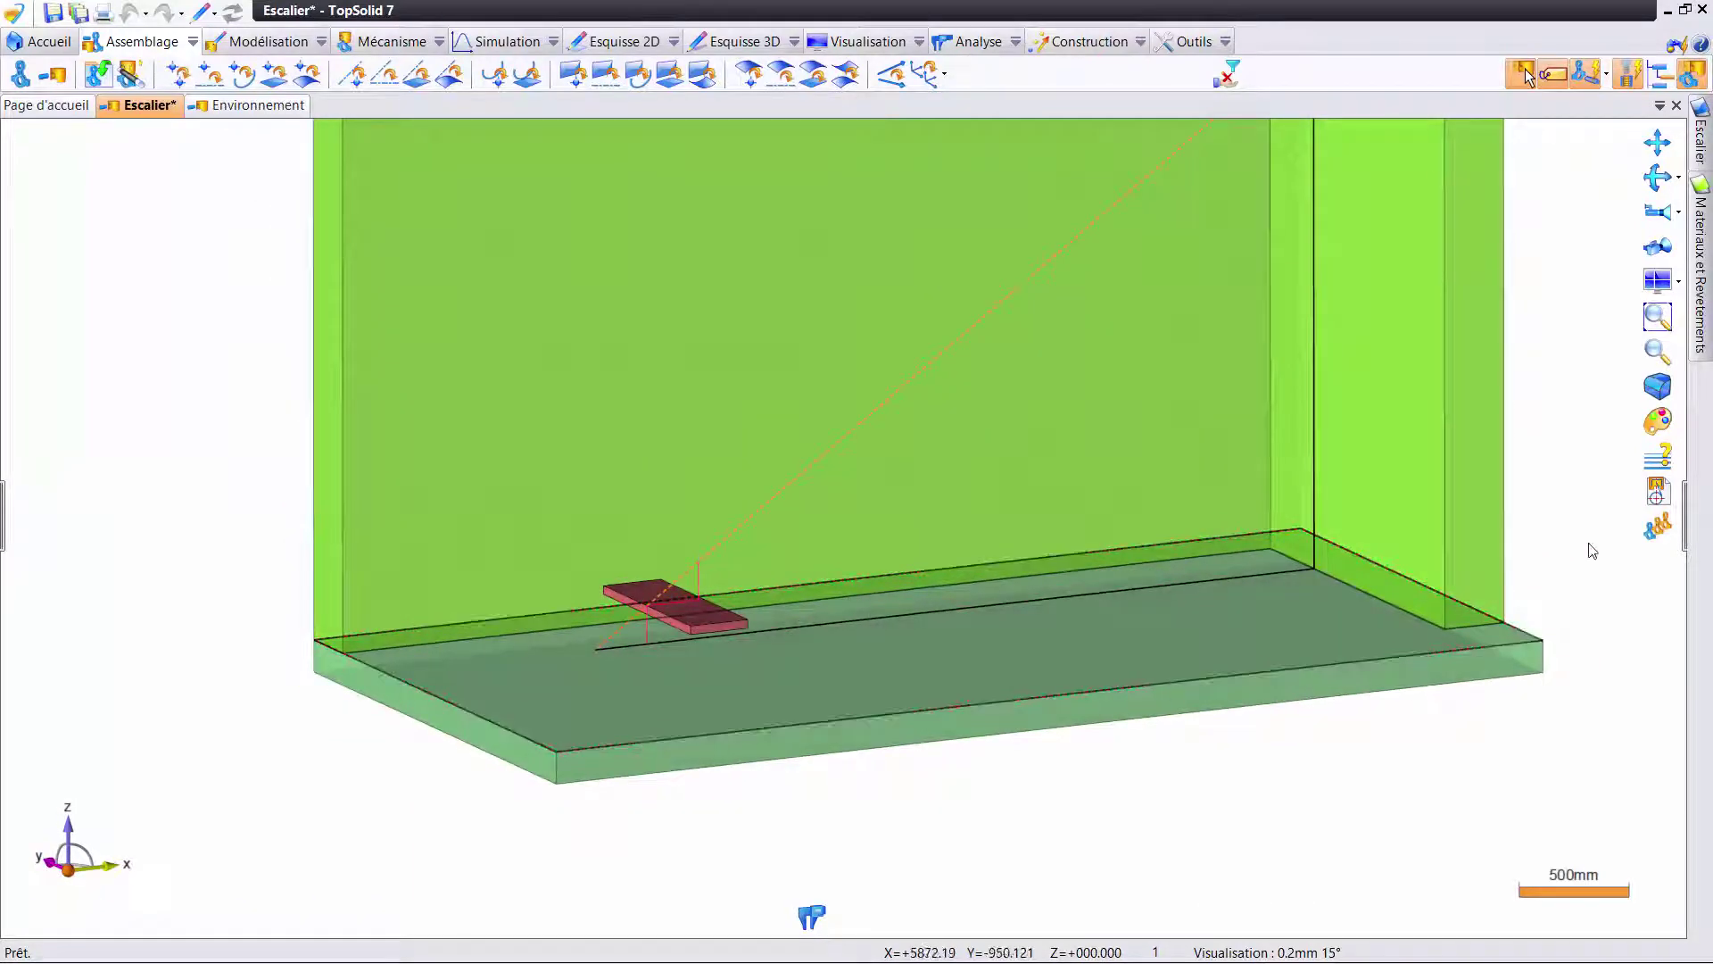
- Start a profile-pattern repetition of the step board along the diagonal stair line, from the board's corner
{"action": "left_click", "coordinate": [1656, 528]}
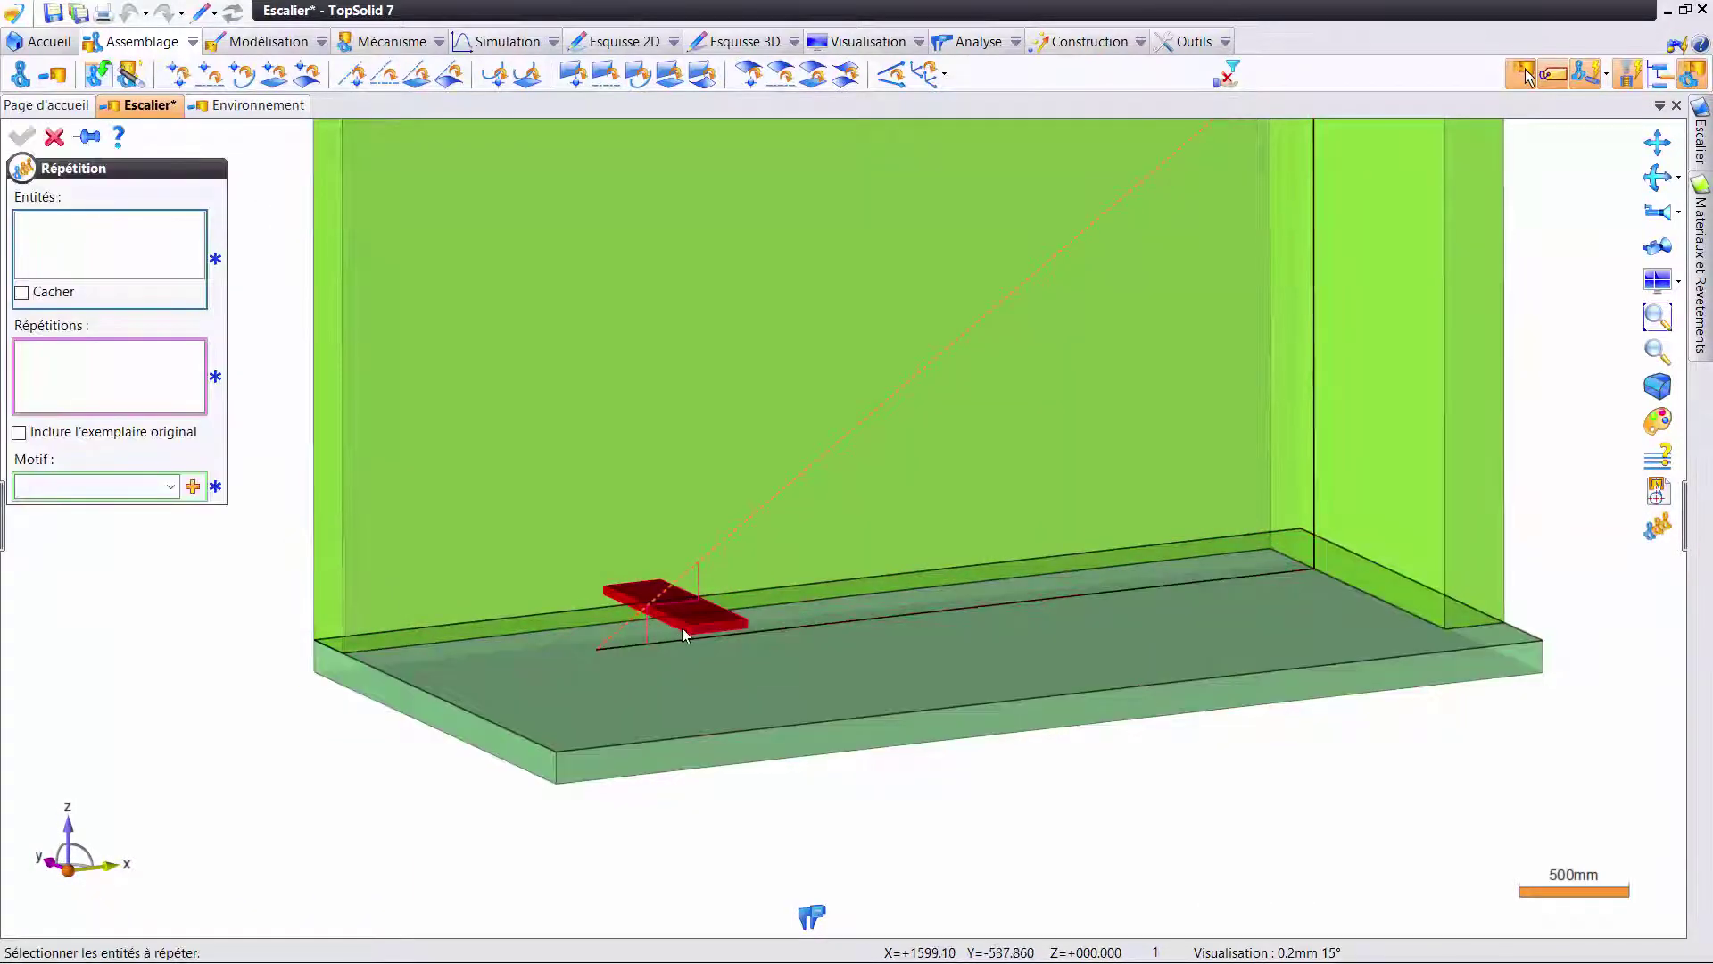
{"action": "left_click", "coordinate": [665, 625]}
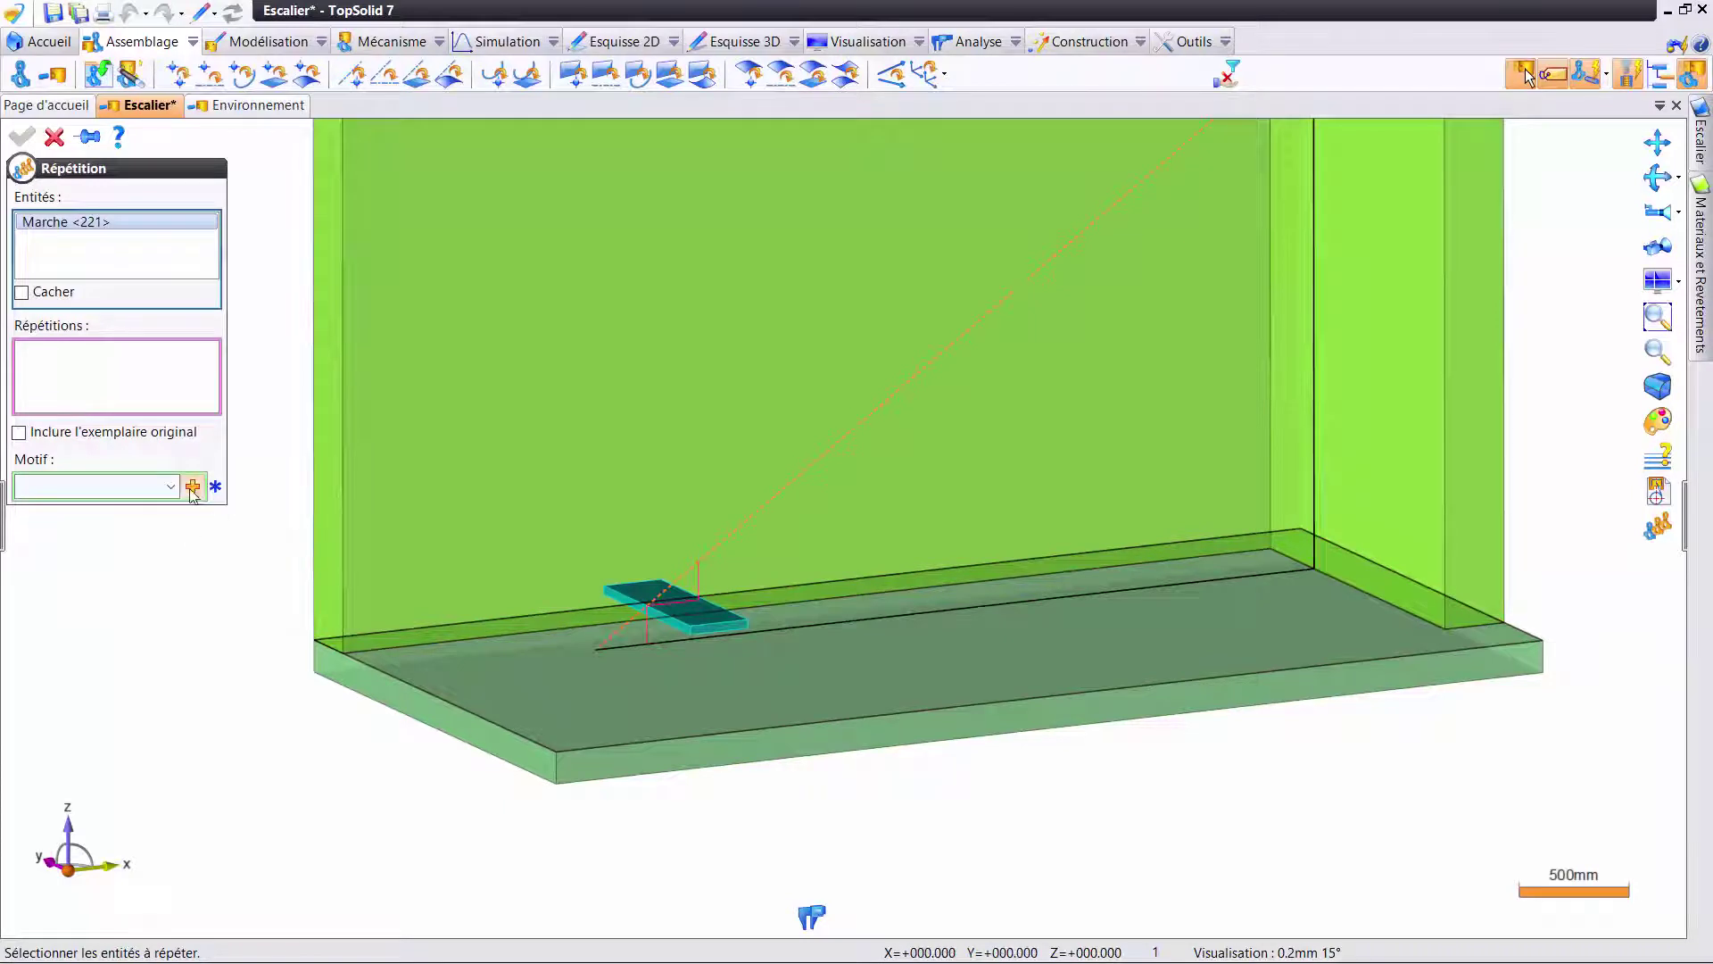
{"action": "left_click", "coordinate": [193, 488]}
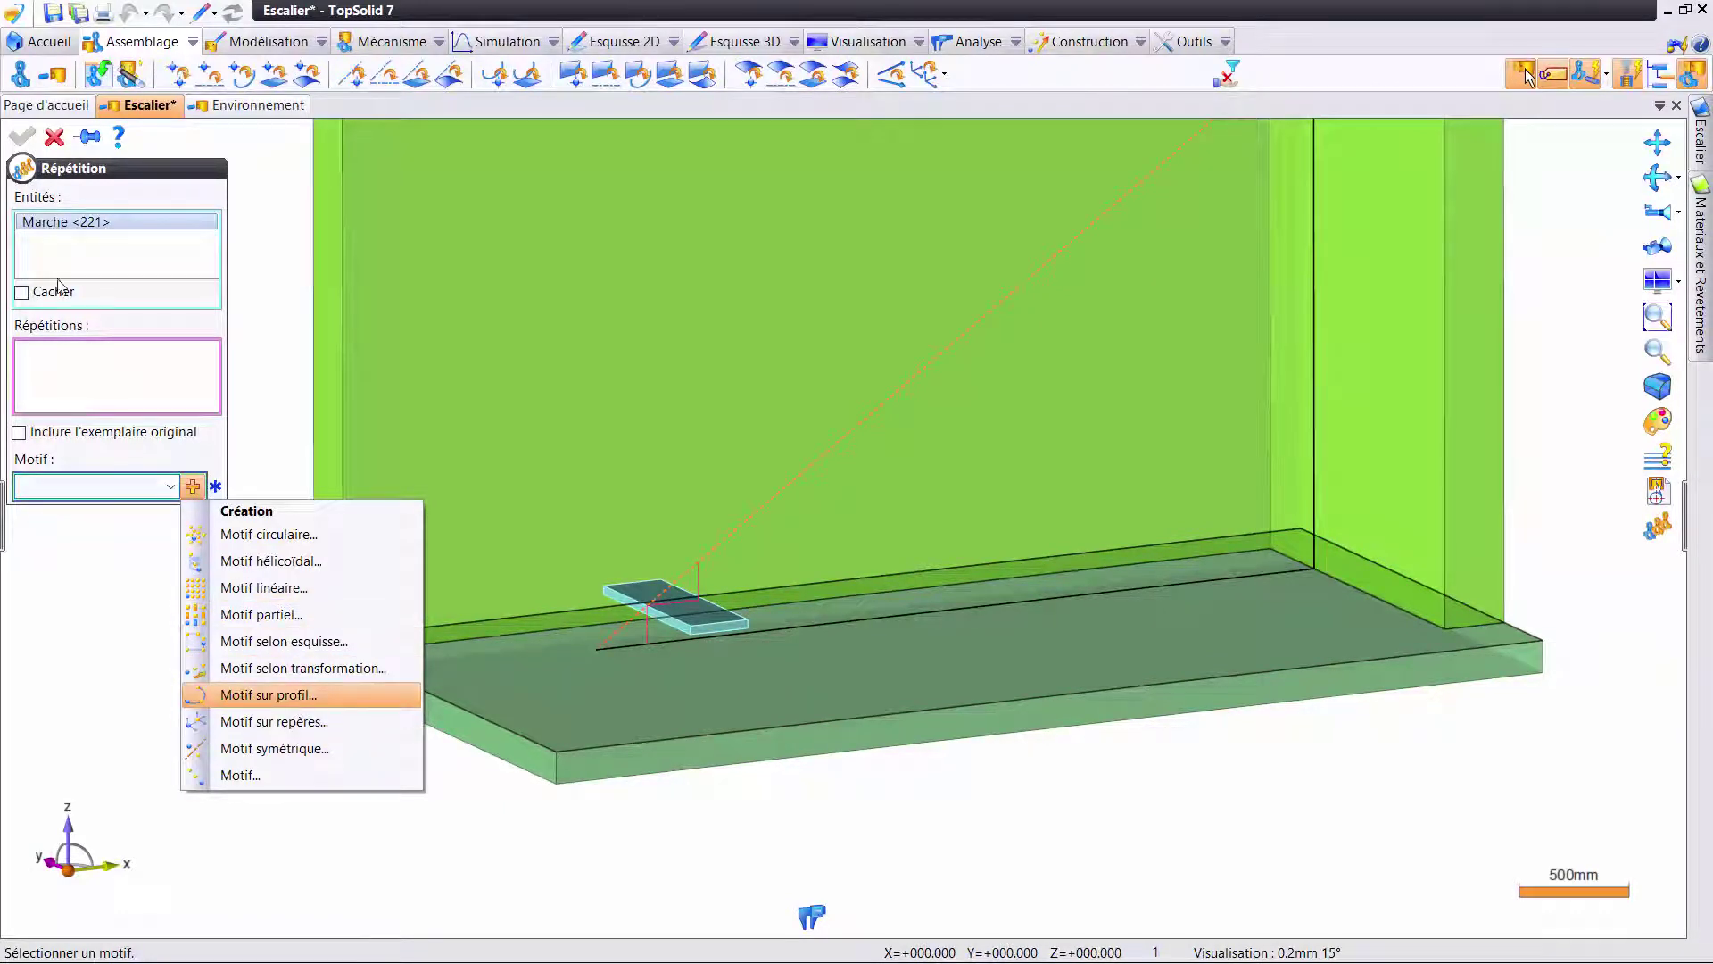
{"action": "left_click", "coordinate": [268, 694]}
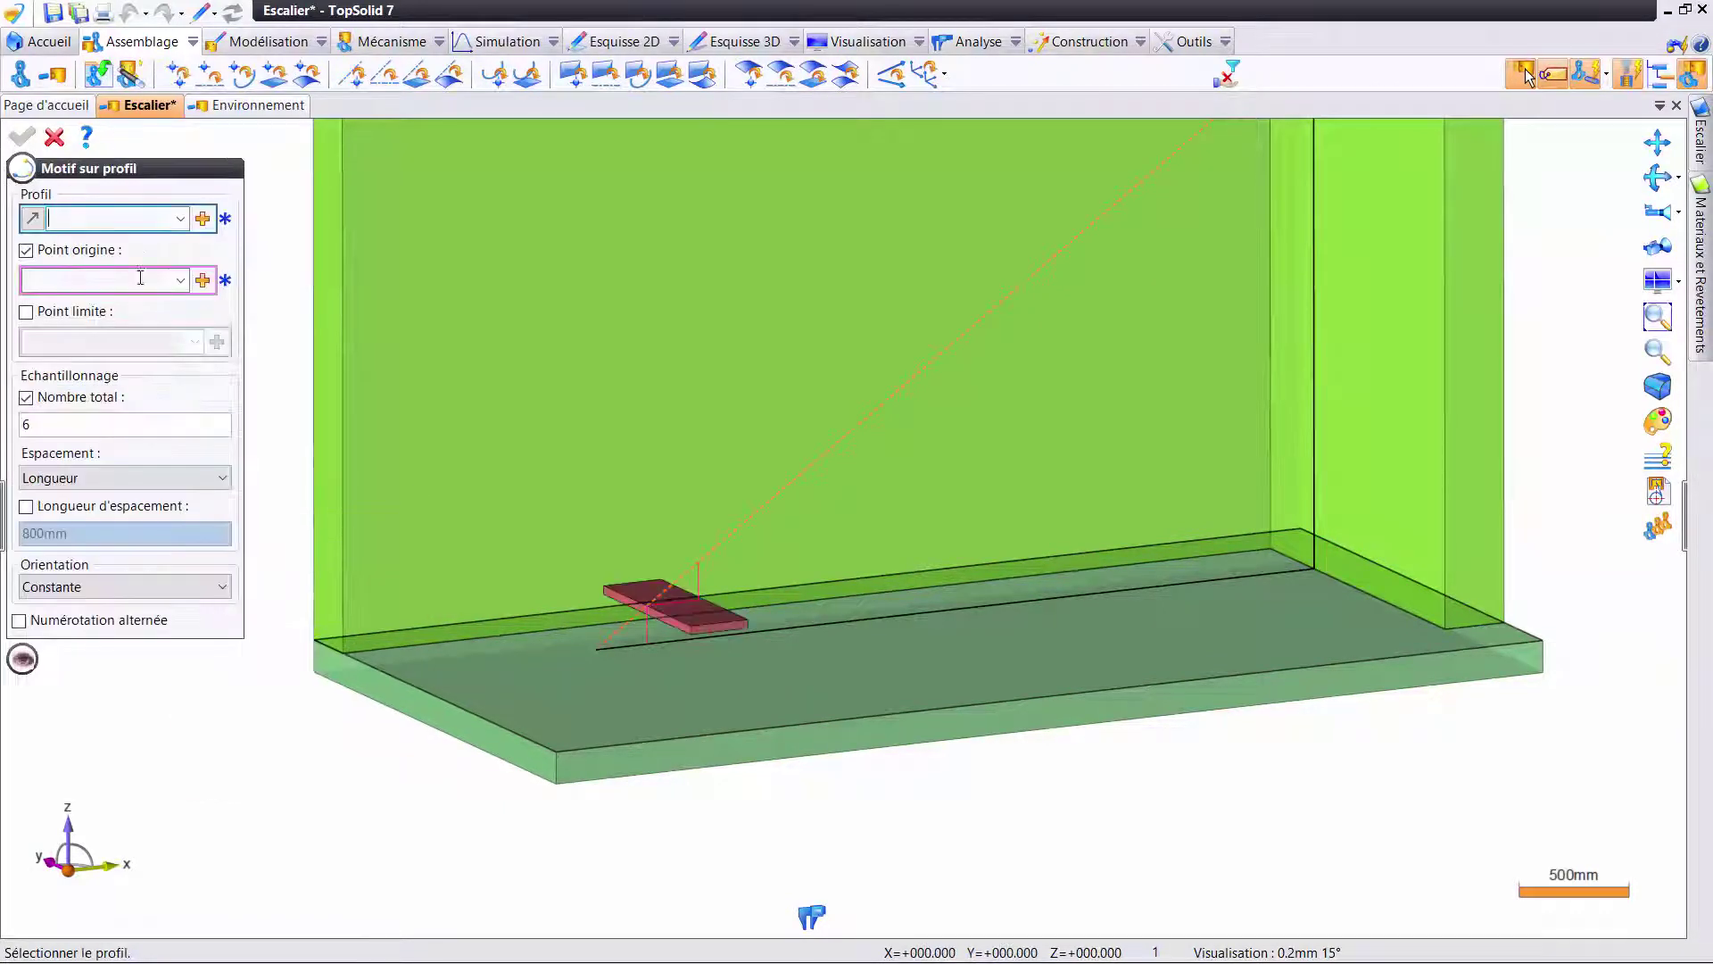
{"action": "left_click", "coordinate": [789, 484]}
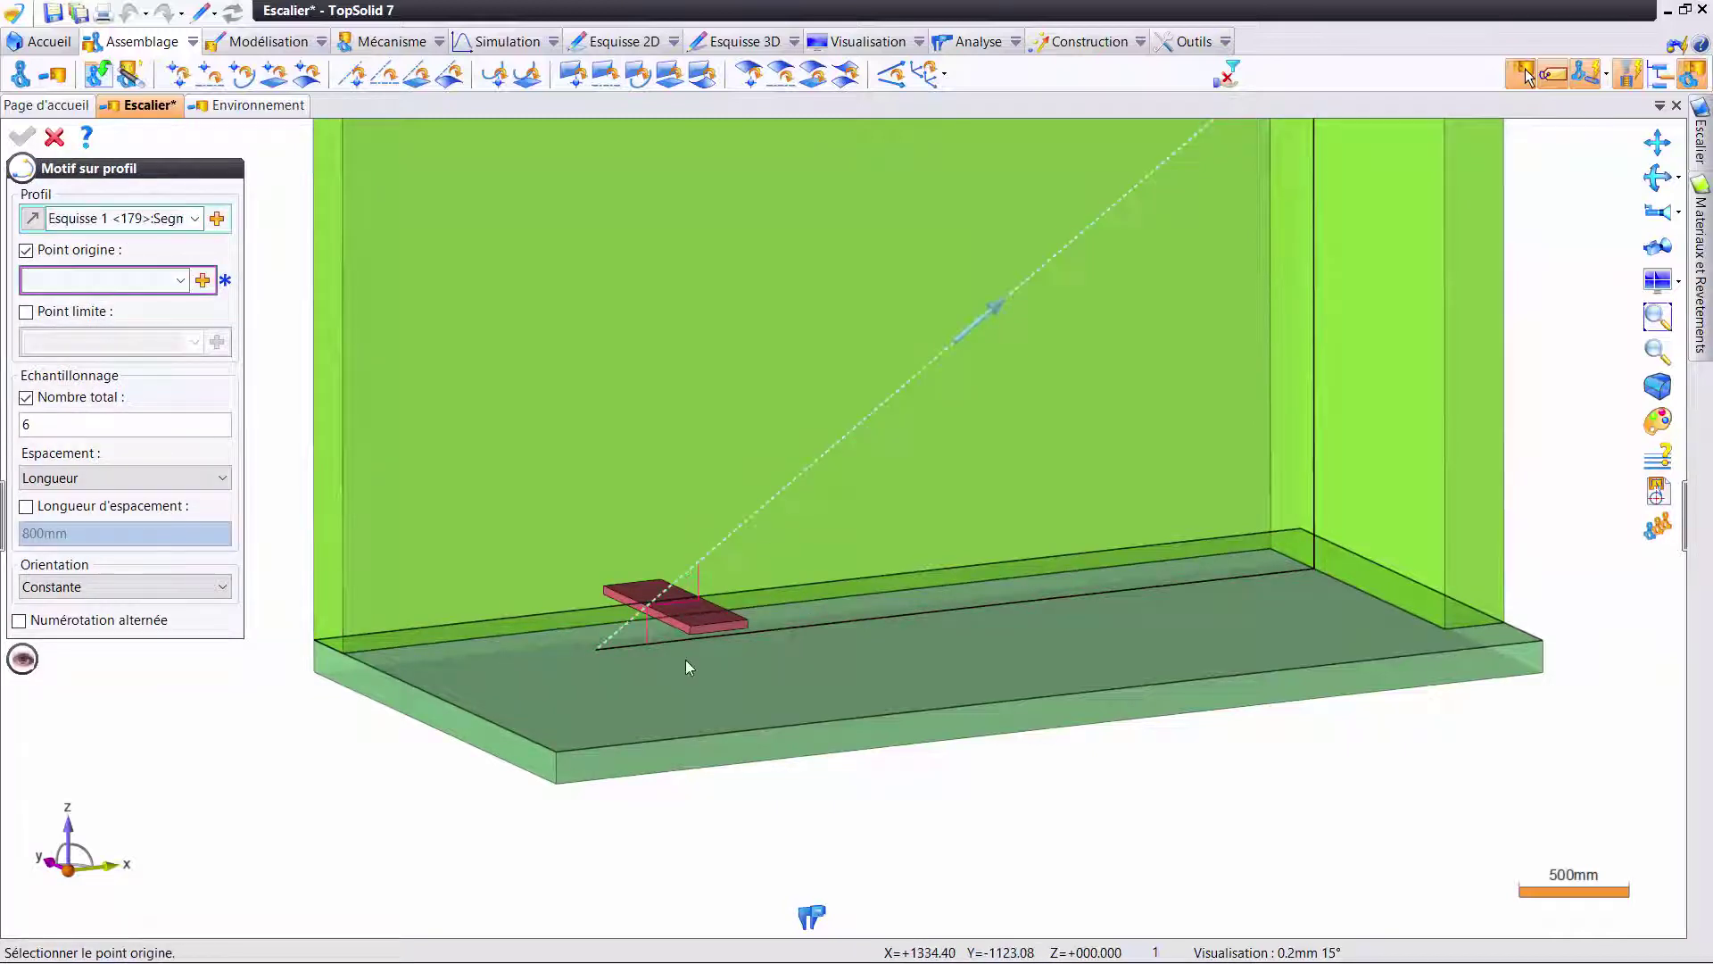
{"action": "scroll", "coordinate": [637, 609], "scroll_direction": "up", "scroll_amount": 3}
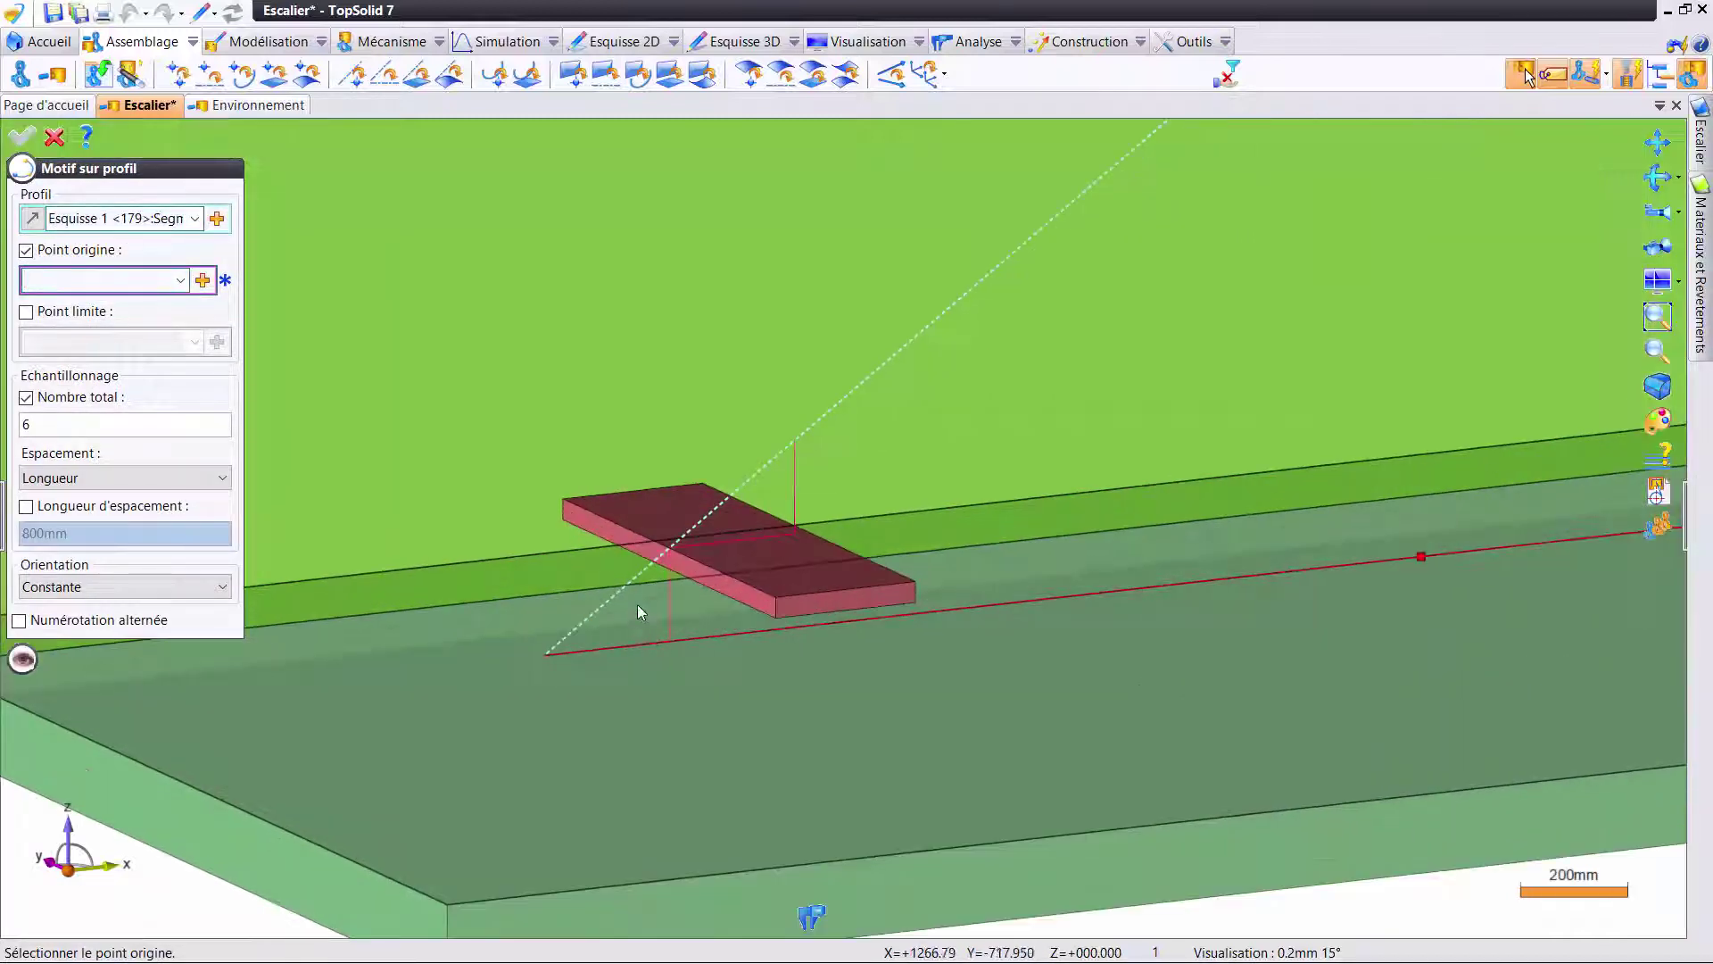
{"action": "scroll", "coordinate": [637, 612], "scroll_direction": "up", "scroll_amount": 3}
{"action": "left_click", "coordinate": [699, 495]}
{"action": "scroll", "coordinate": [420, 701], "scroll_direction": "down", "scroll_amount": 3}
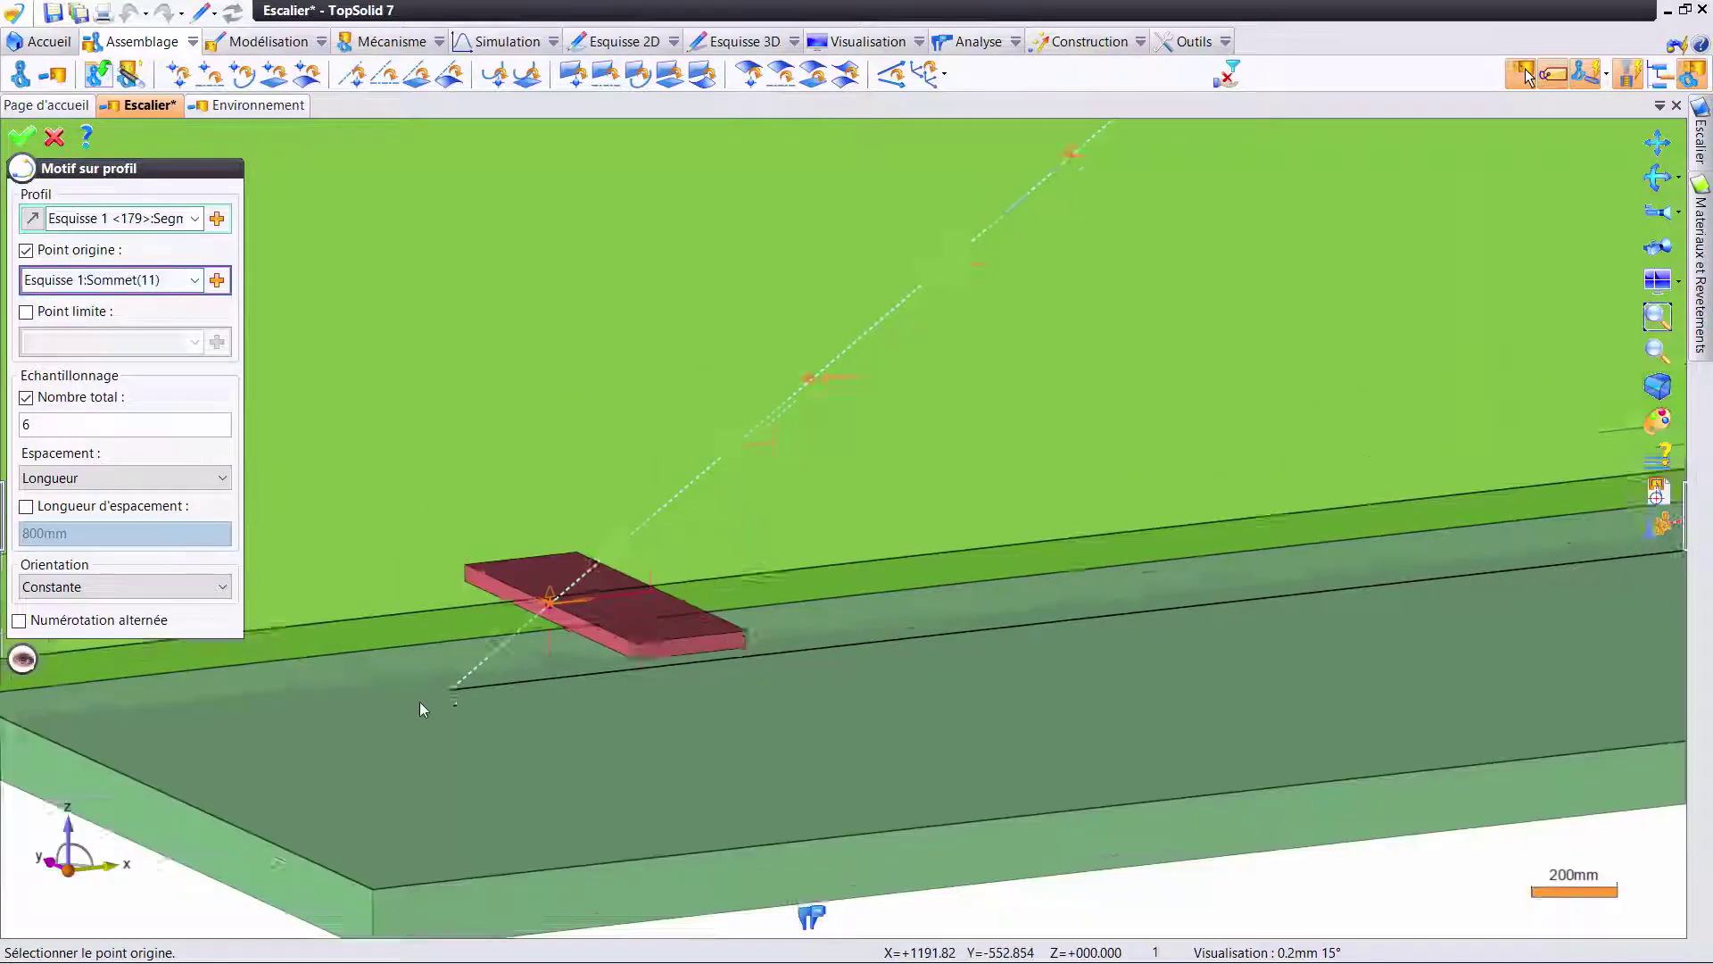
{"action": "scroll", "coordinate": [420, 701], "scroll_direction": "down", "scroll_amount": 3}
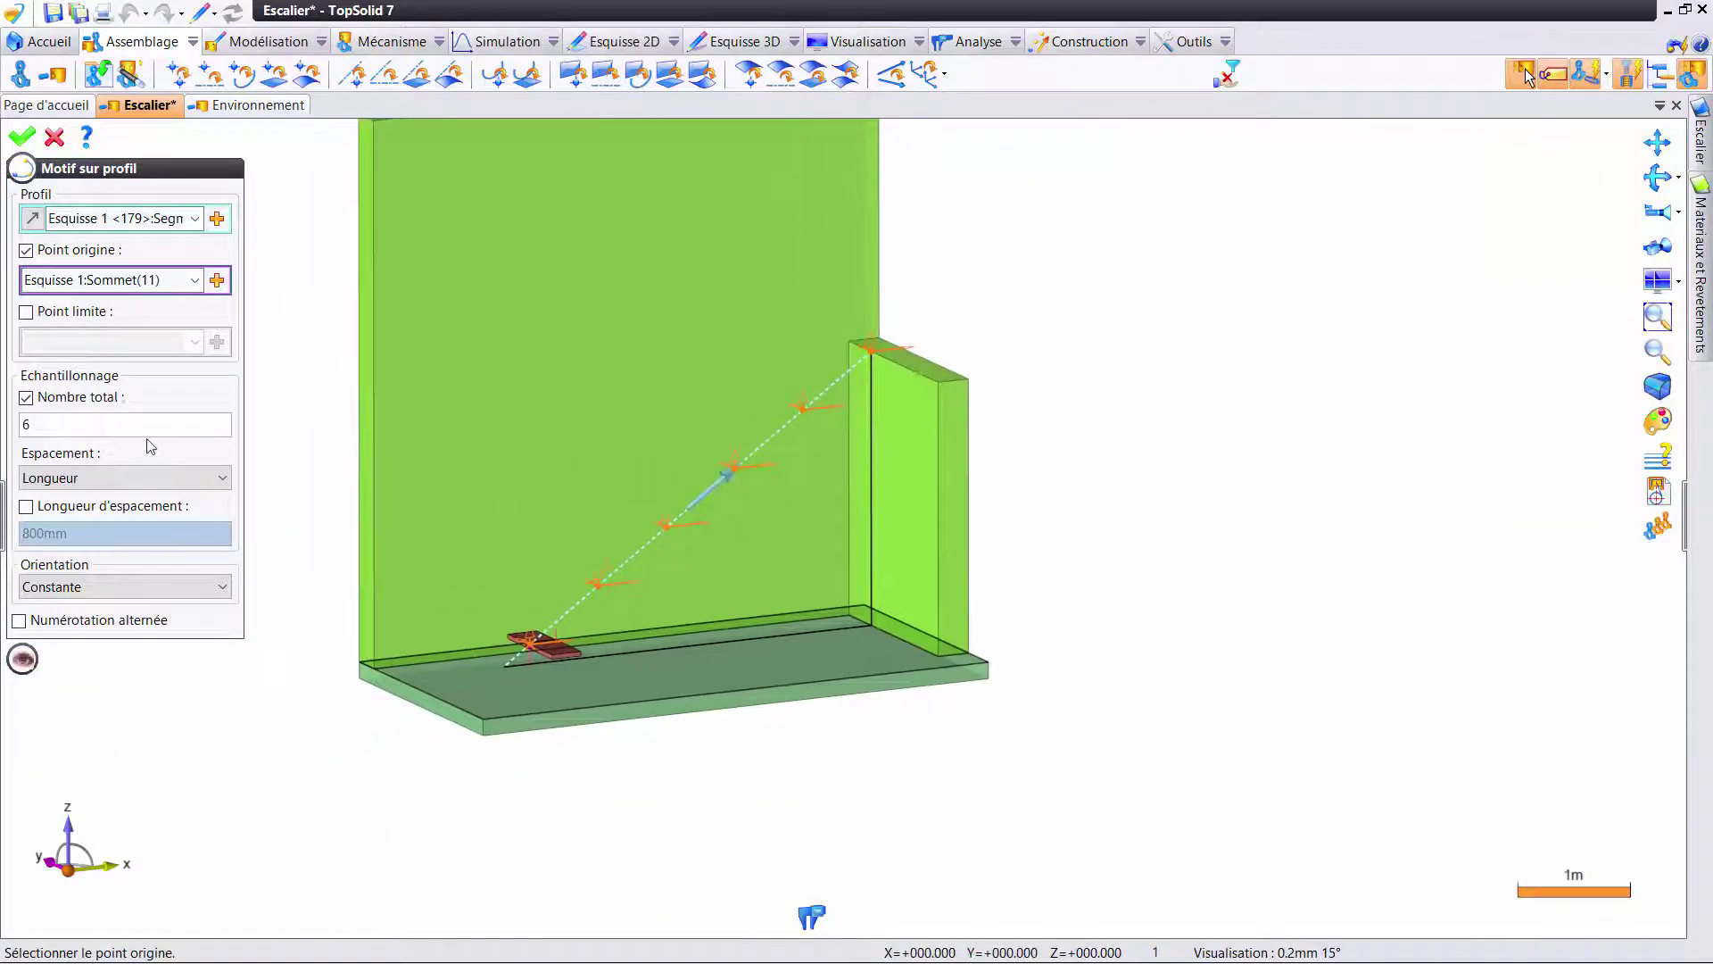
- Link the copy count to an internal relay parameter from the Escalier droit stair, then close the setup
{"action": "left_click", "coordinate": [146, 434]}
{"action": "left_click", "coordinate": [220, 425]}
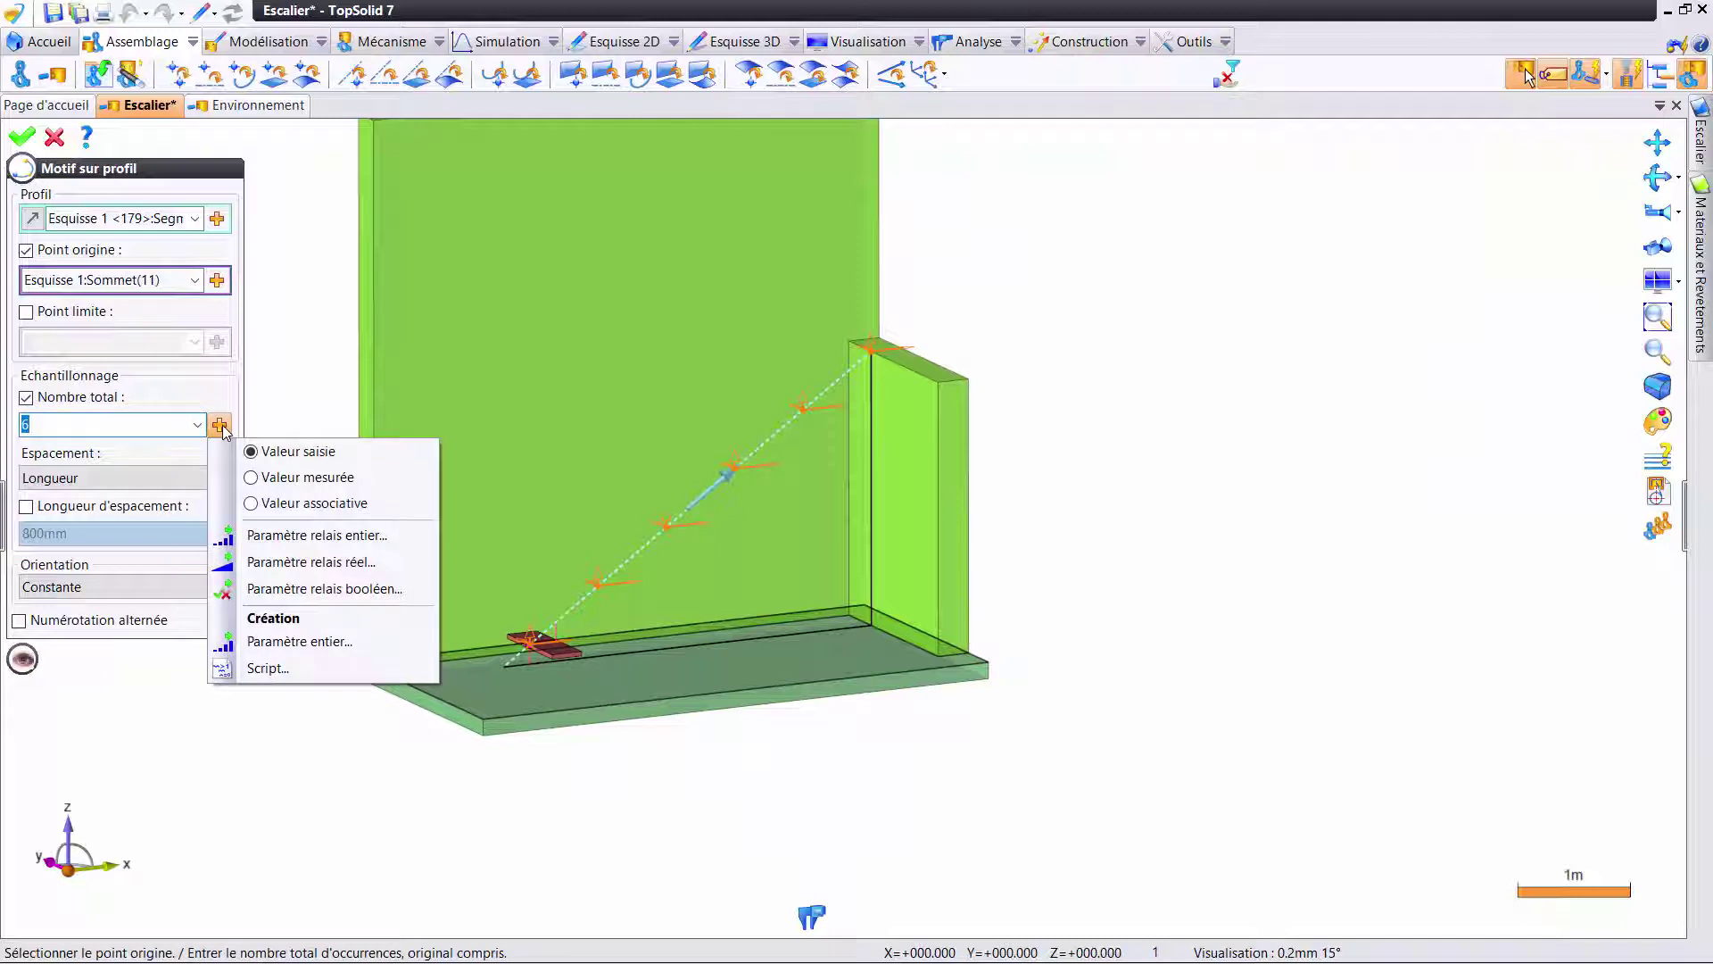
{"action": "left_click", "coordinate": [301, 563]}
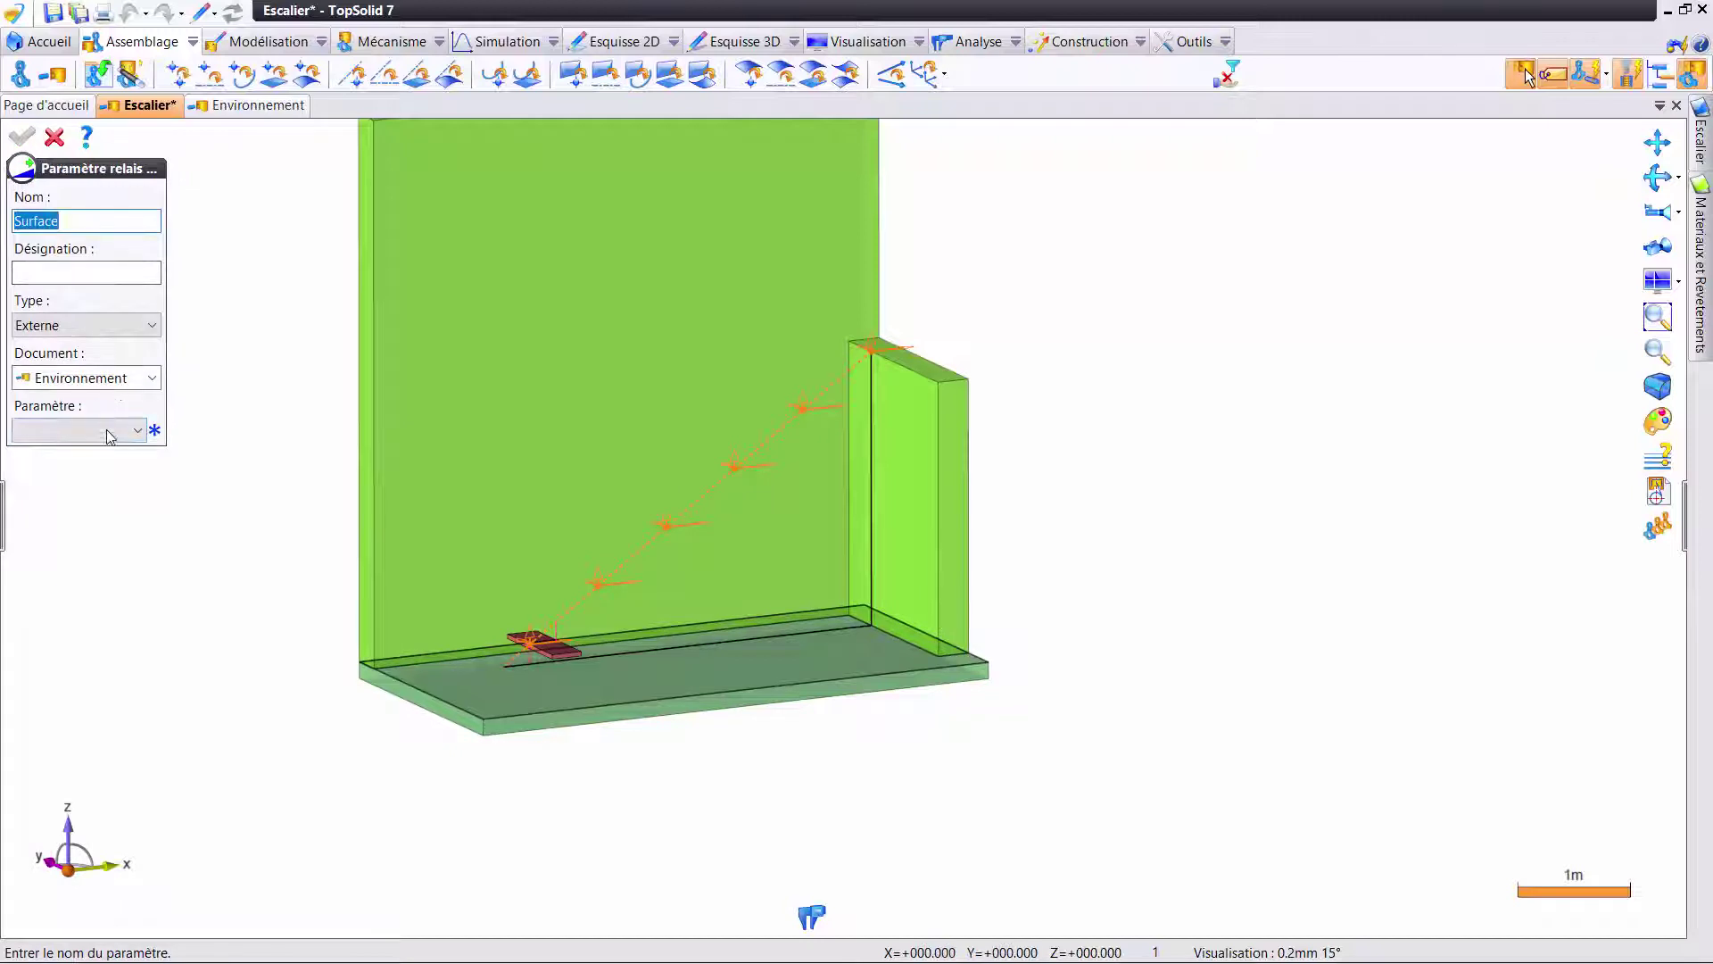
{"action": "left_click", "coordinate": [109, 432]}
{"action": "left_click", "coordinate": [104, 376]}
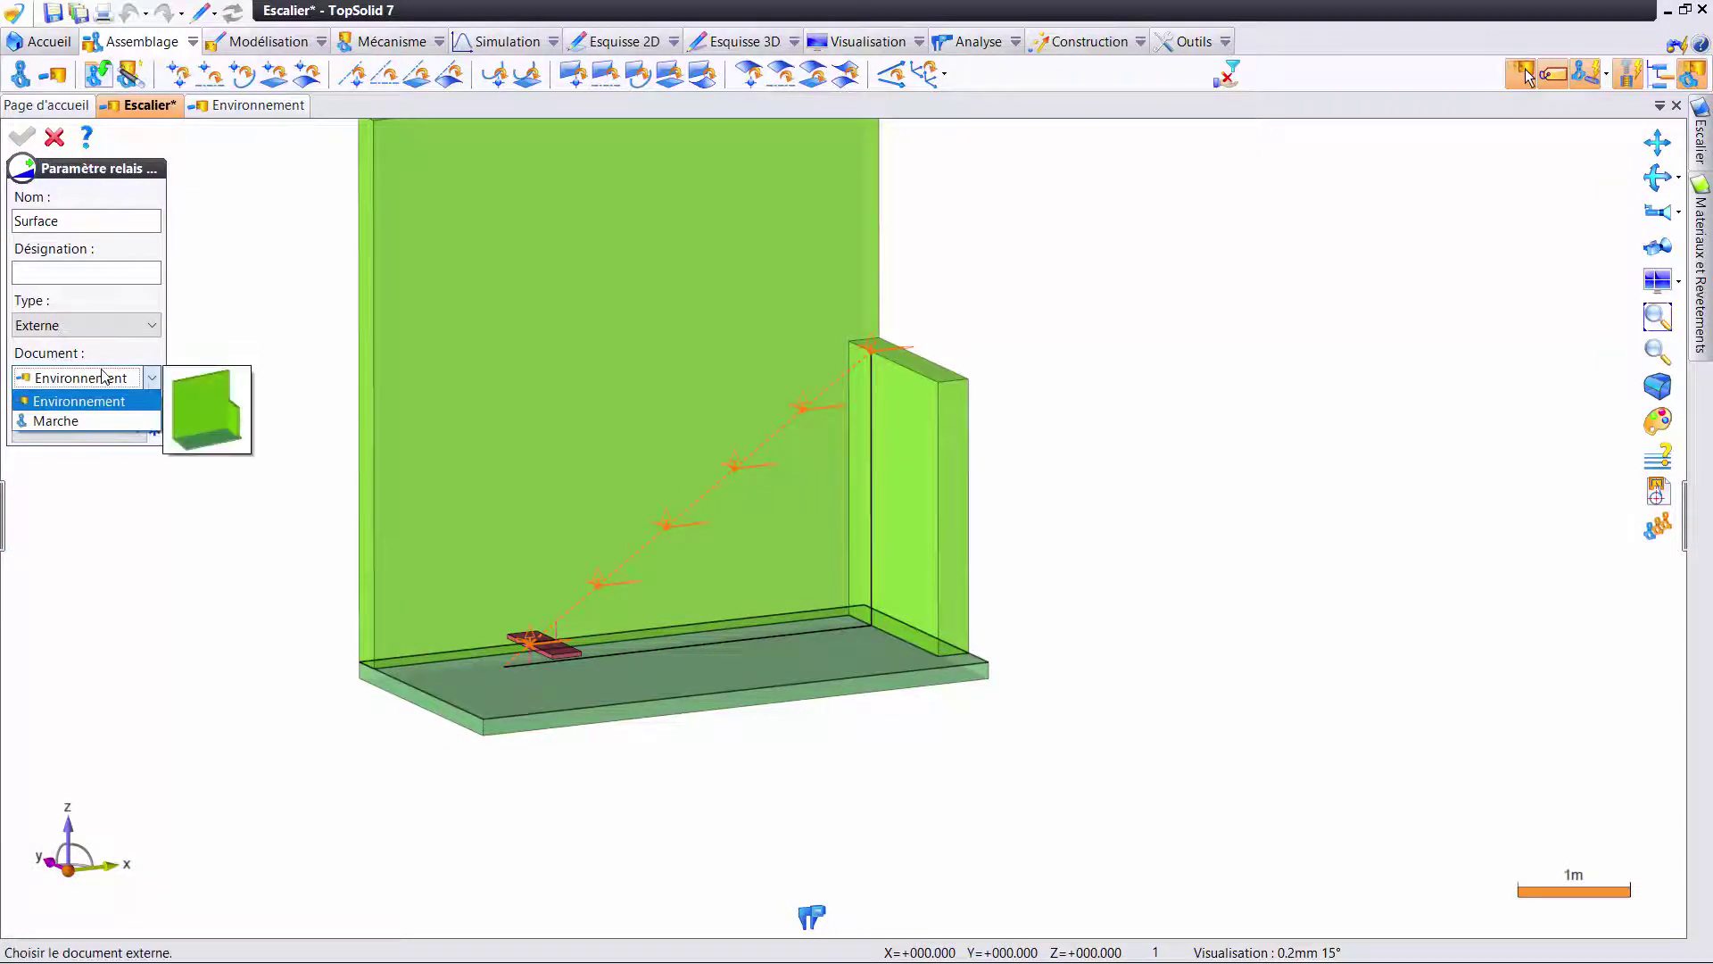
{"action": "left_click", "coordinate": [104, 375]}
{"action": "left_click", "coordinate": [98, 328]}
{"action": "left_click", "coordinate": [70, 362]}
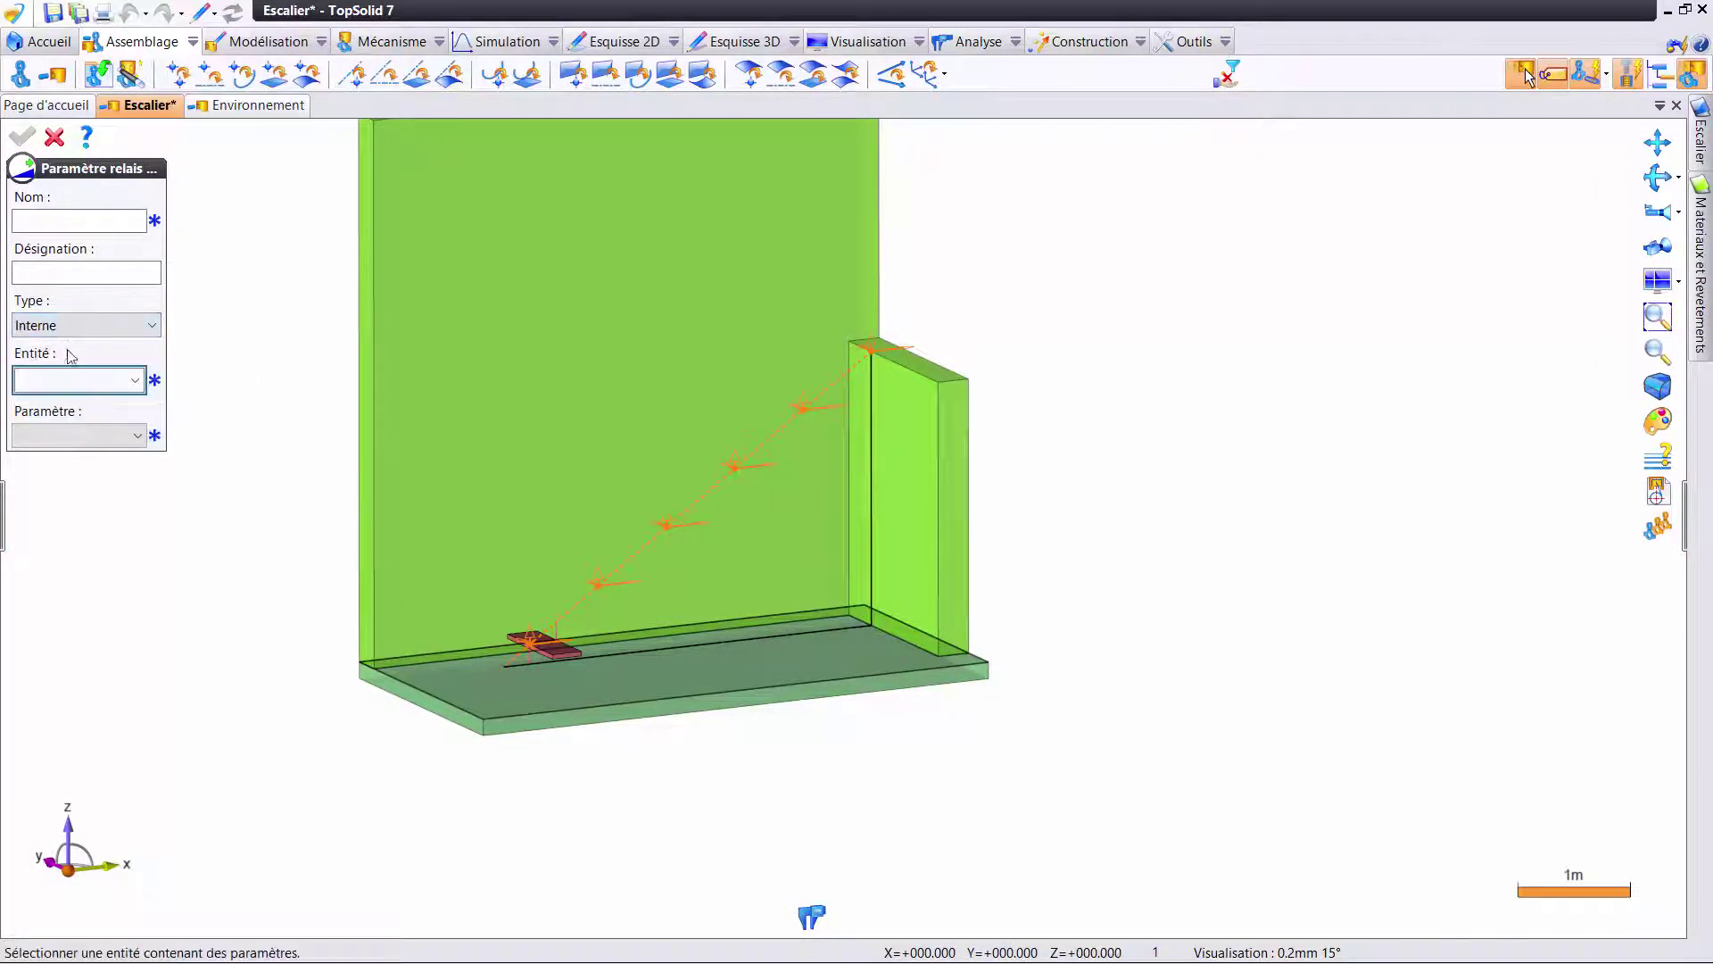
{"action": "left_click", "coordinate": [693, 644]}
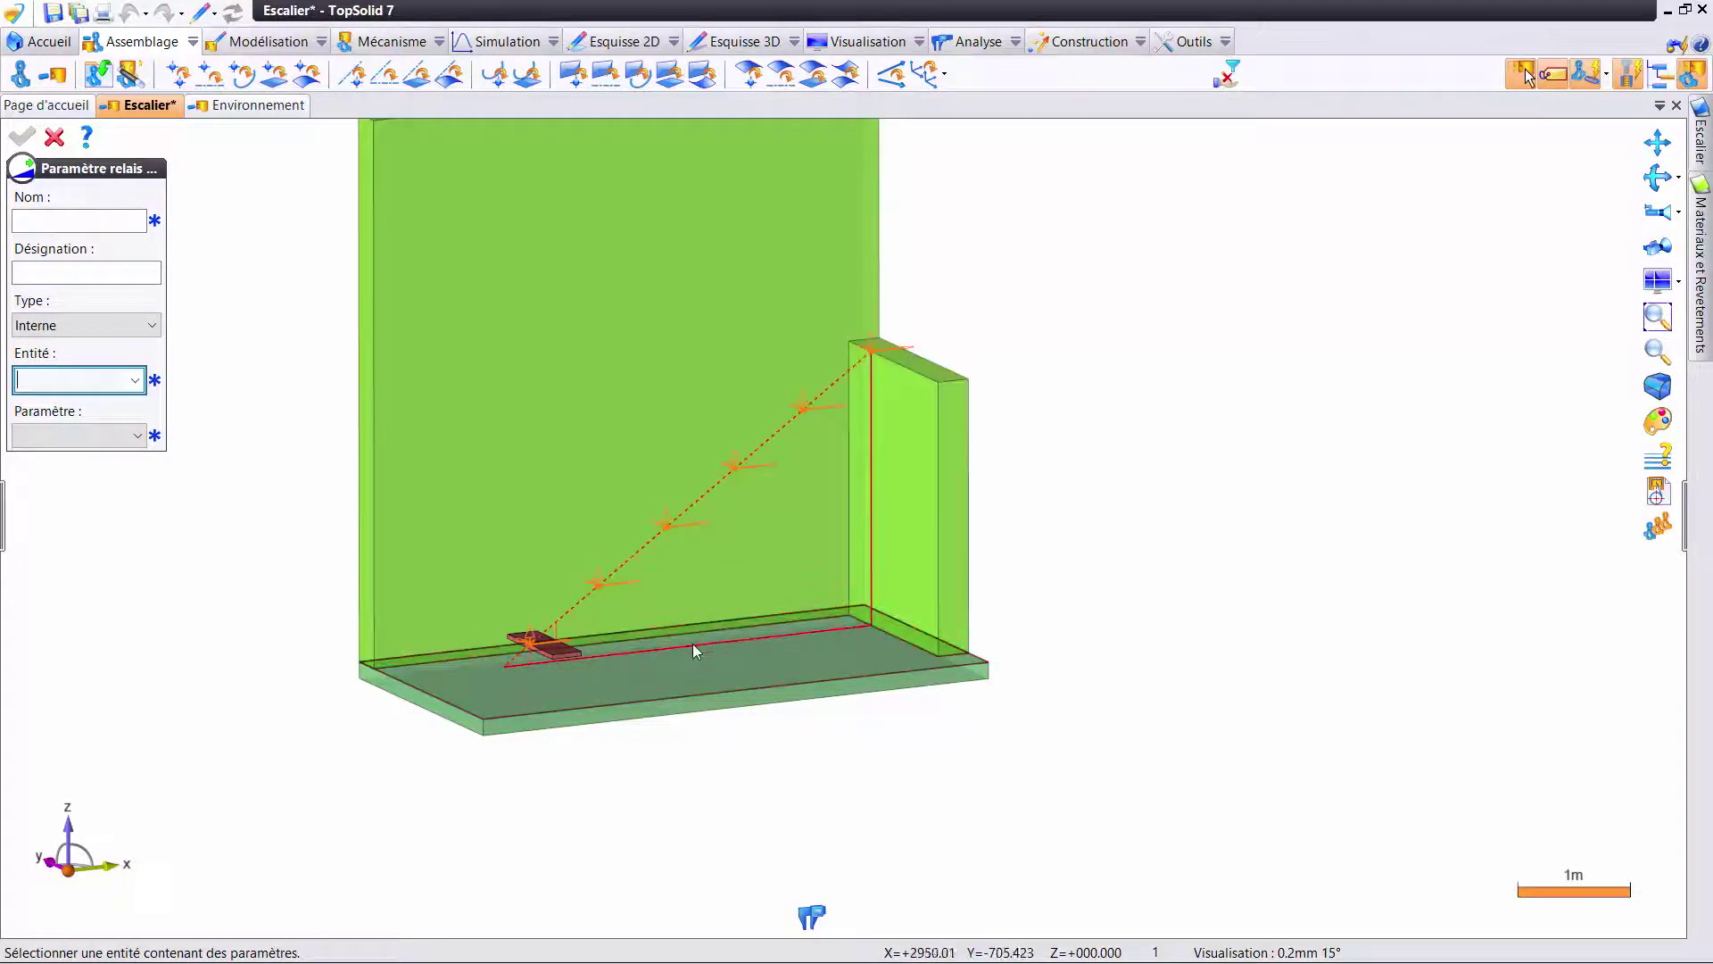
{"action": "left_click", "coordinate": [73, 436]}
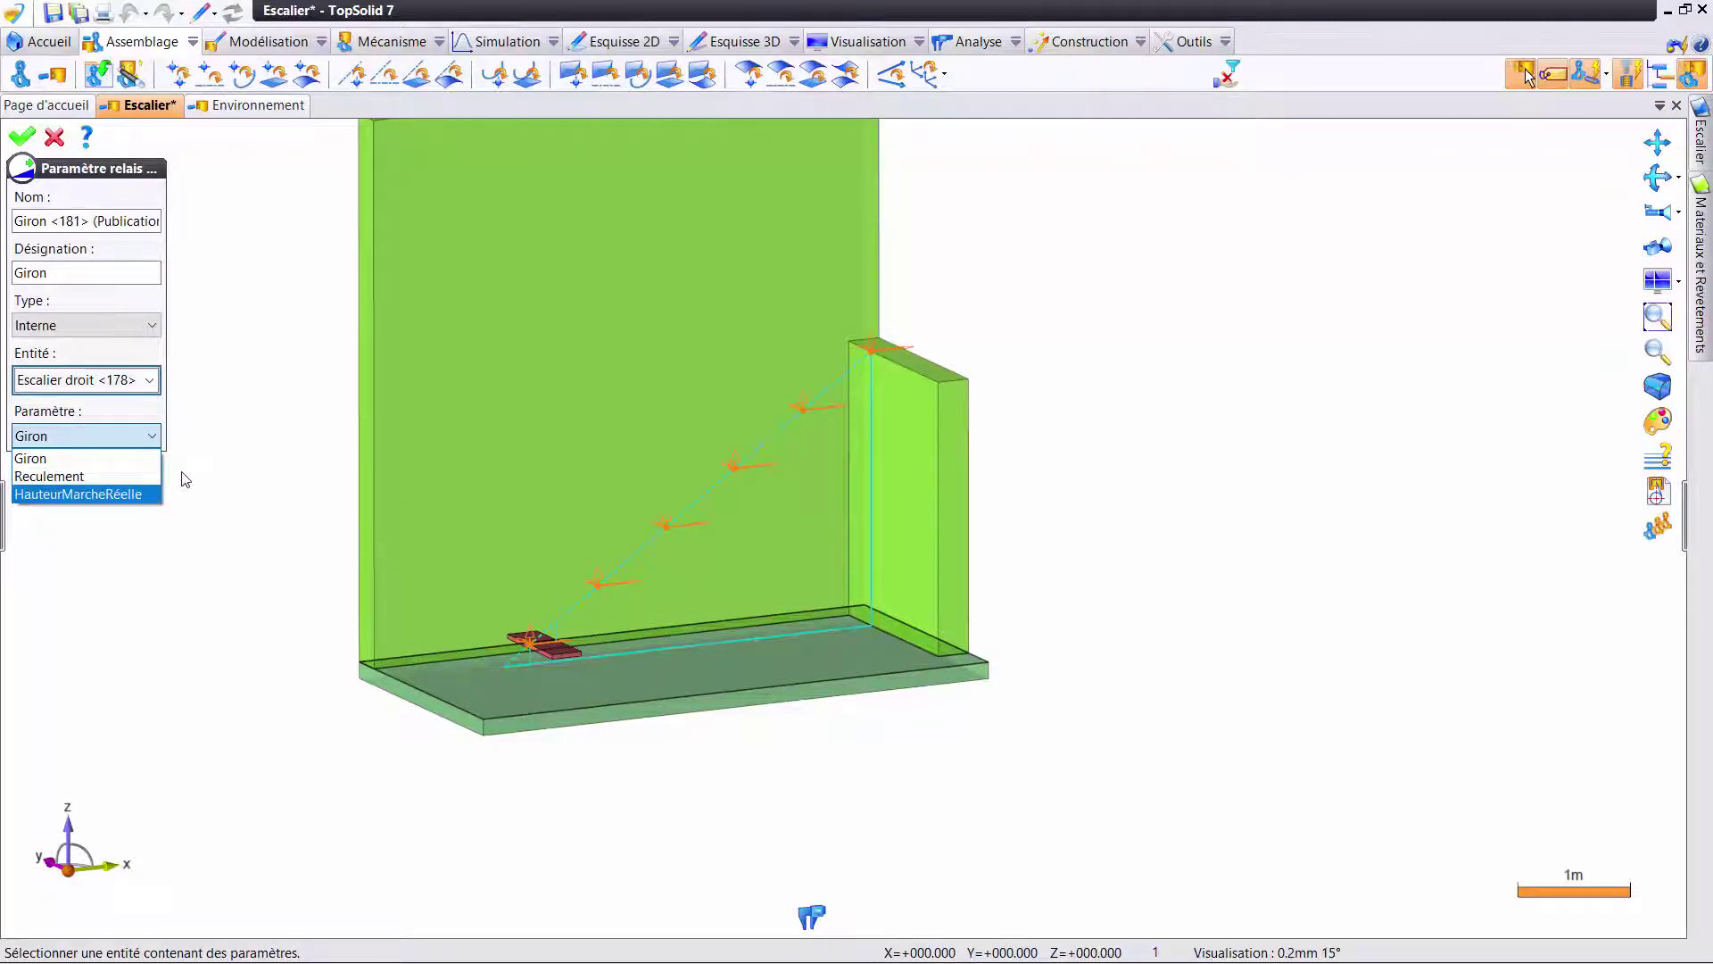
{"action": "key", "text": "Escape"}
{"action": "key", "text": "Escape"}
{"action": "key", "text": "Escape"}
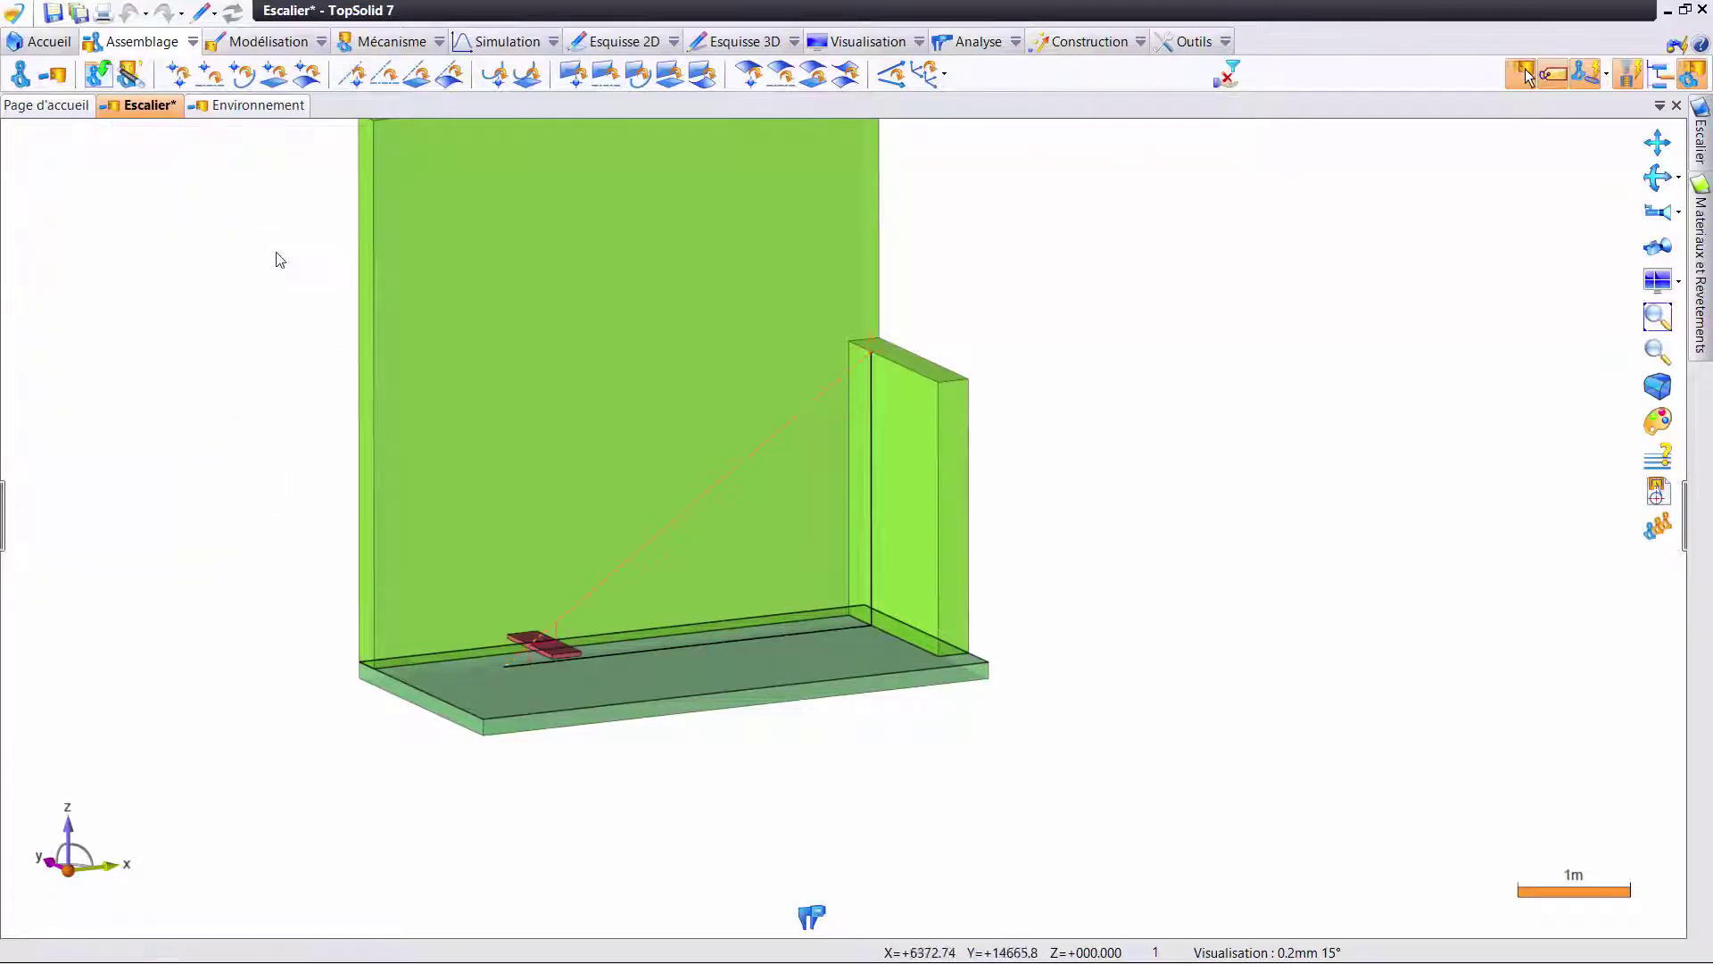
- Save the Escalier assembly and open the Escalier droit sketch from the pinned tree, showing construction tools
{"action": "key", "text": "ctrl+s"}
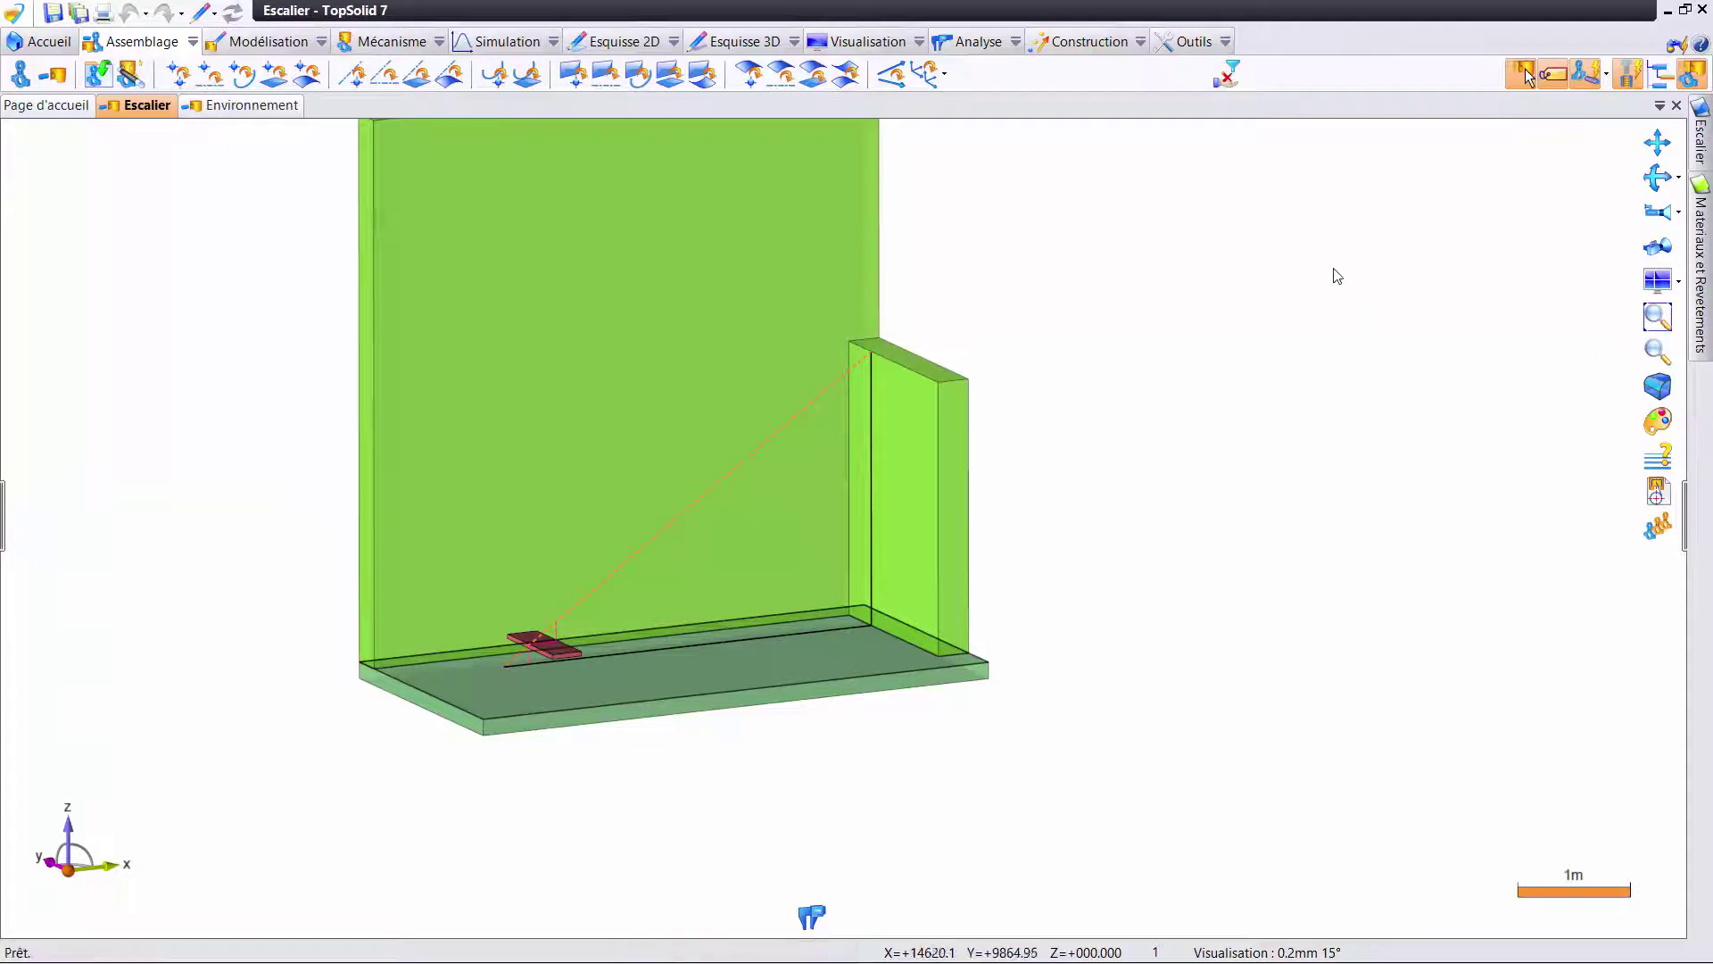
{"action": "left_click", "coordinate": [1667, 101]}
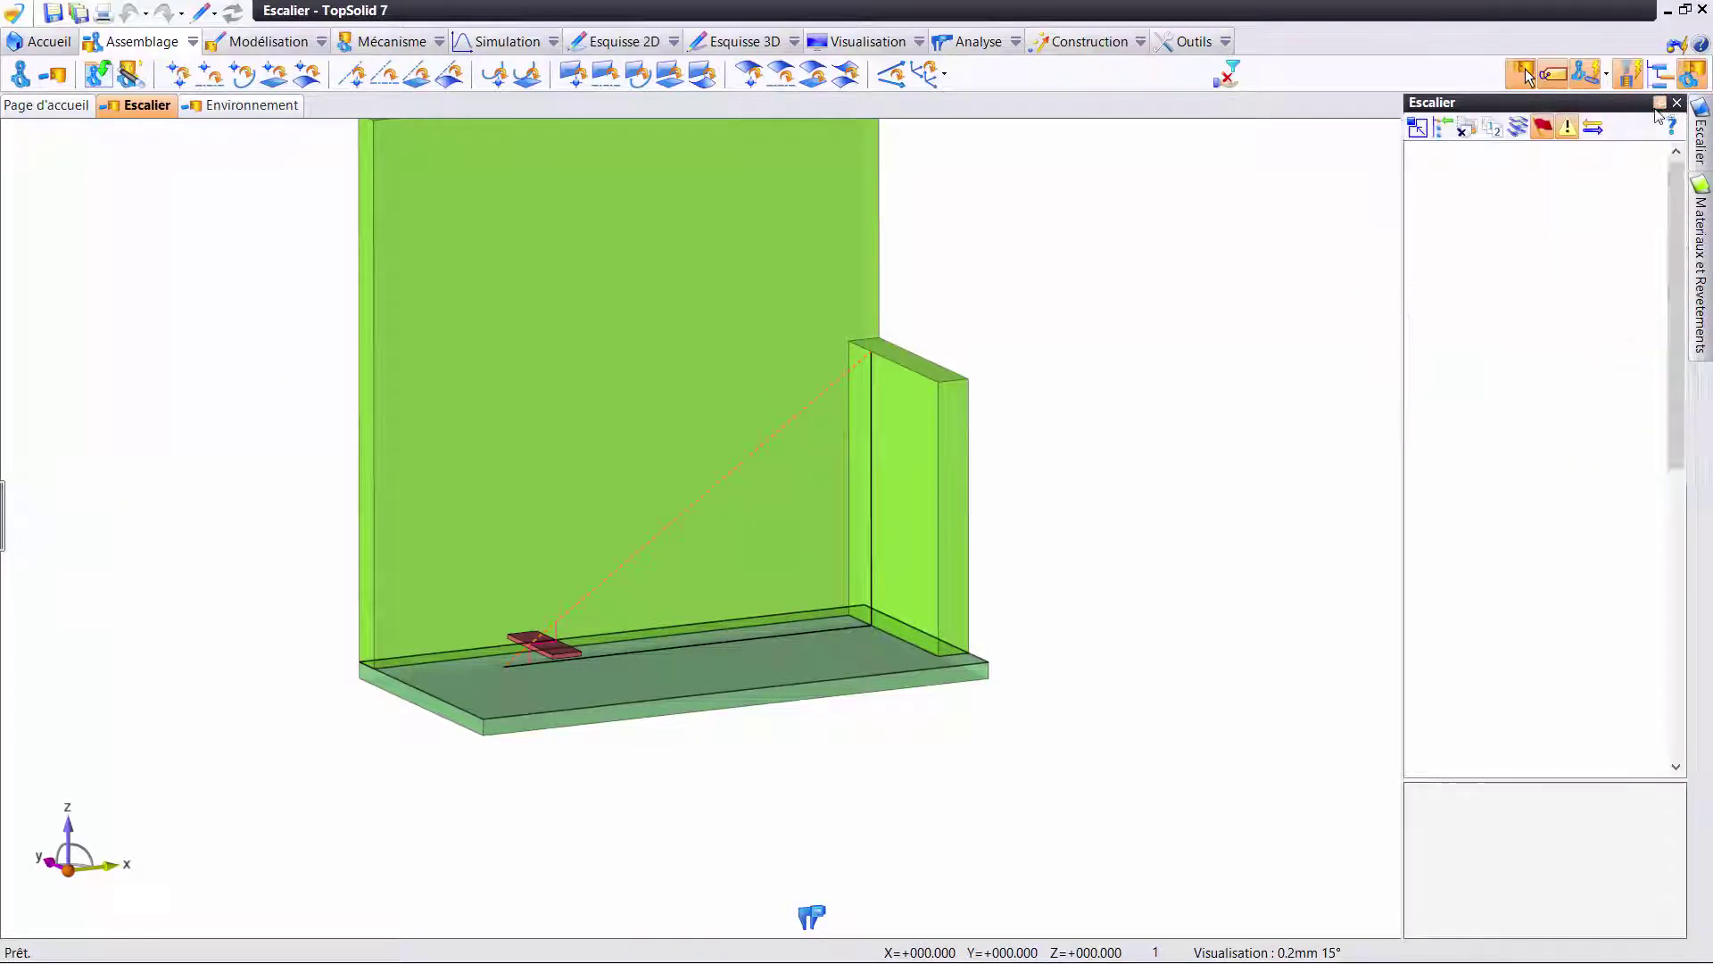
{"action": "double_click", "coordinate": [1445, 387]}
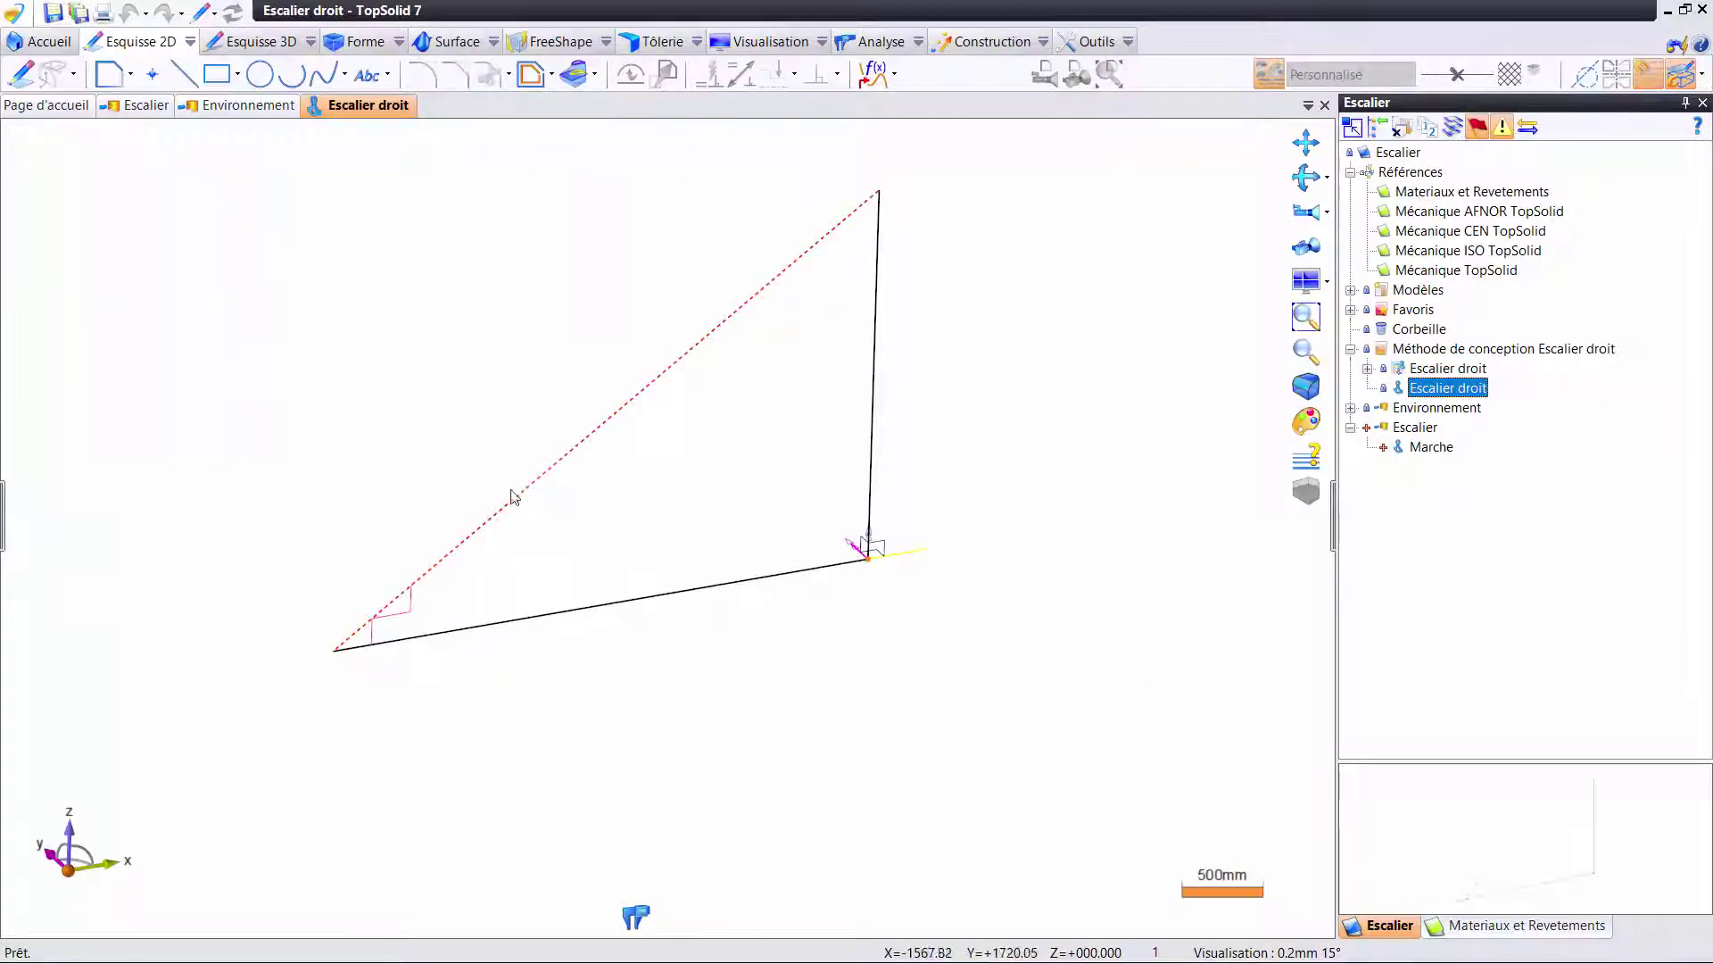
{"action": "middle_click_drag", "start_coordinate": [512, 497], "coordinate": [619, 585]}
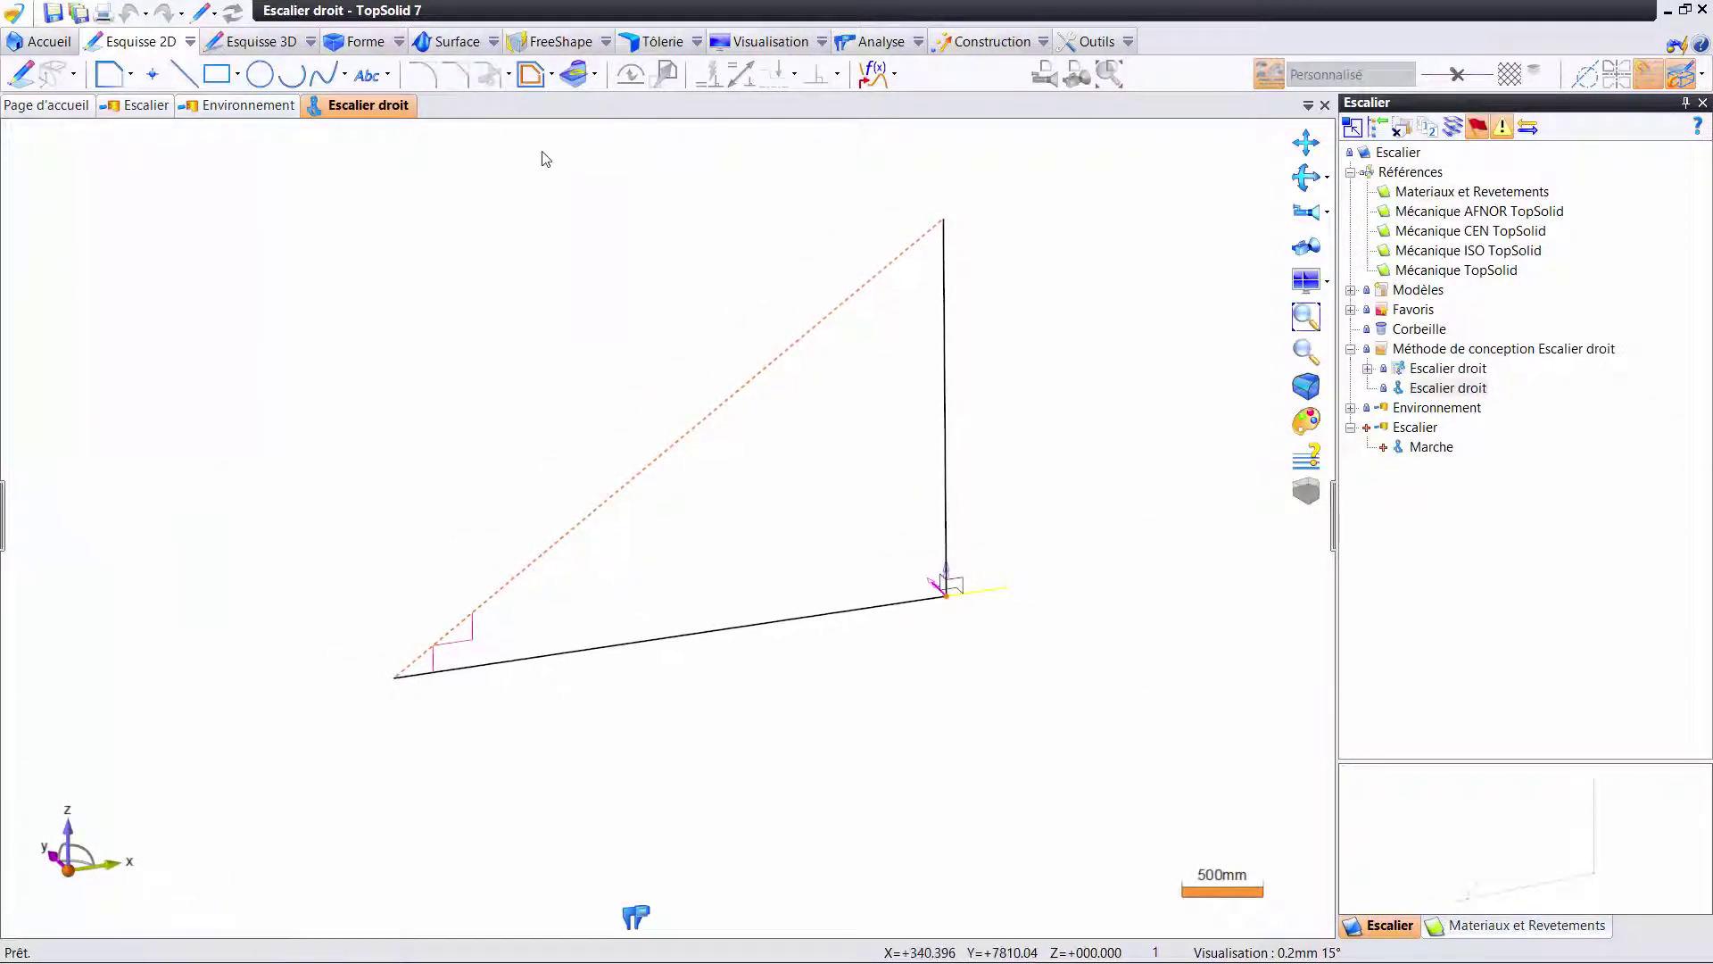
{"action": "left_click", "coordinate": [884, 43]}
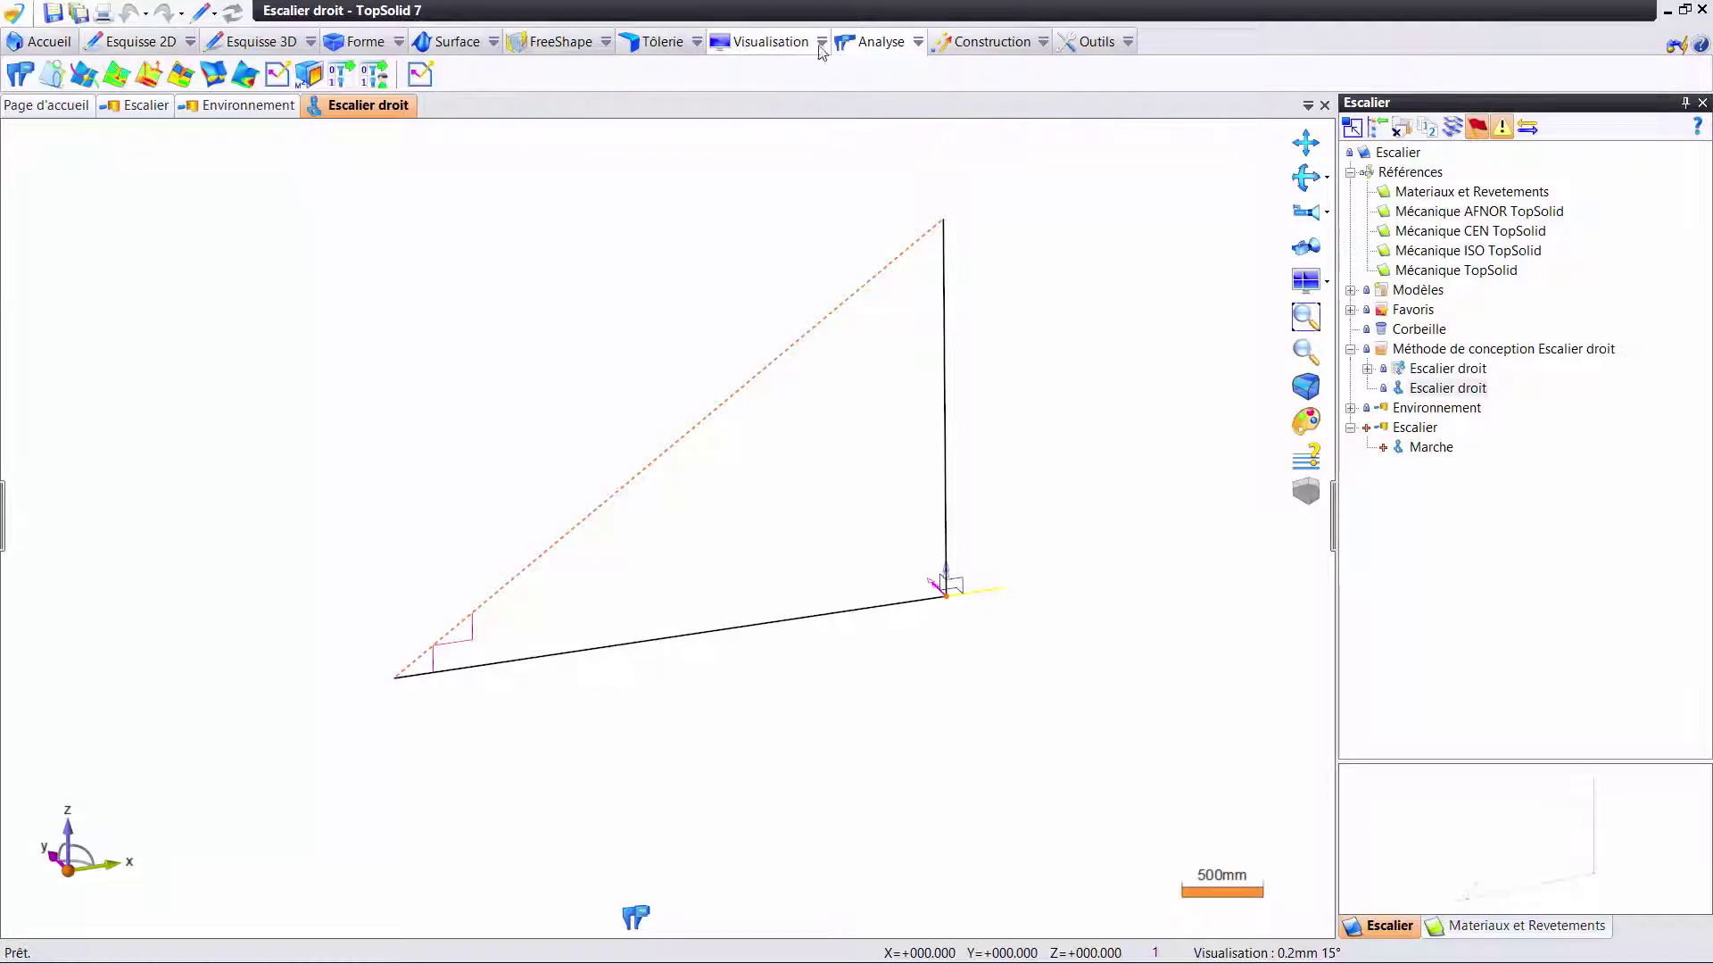
{"action": "left_click", "coordinate": [986, 42]}
- Start a Motif sur profil along the sloped line, beginning at its lower end
{"action": "left_click", "coordinate": [934, 77]}
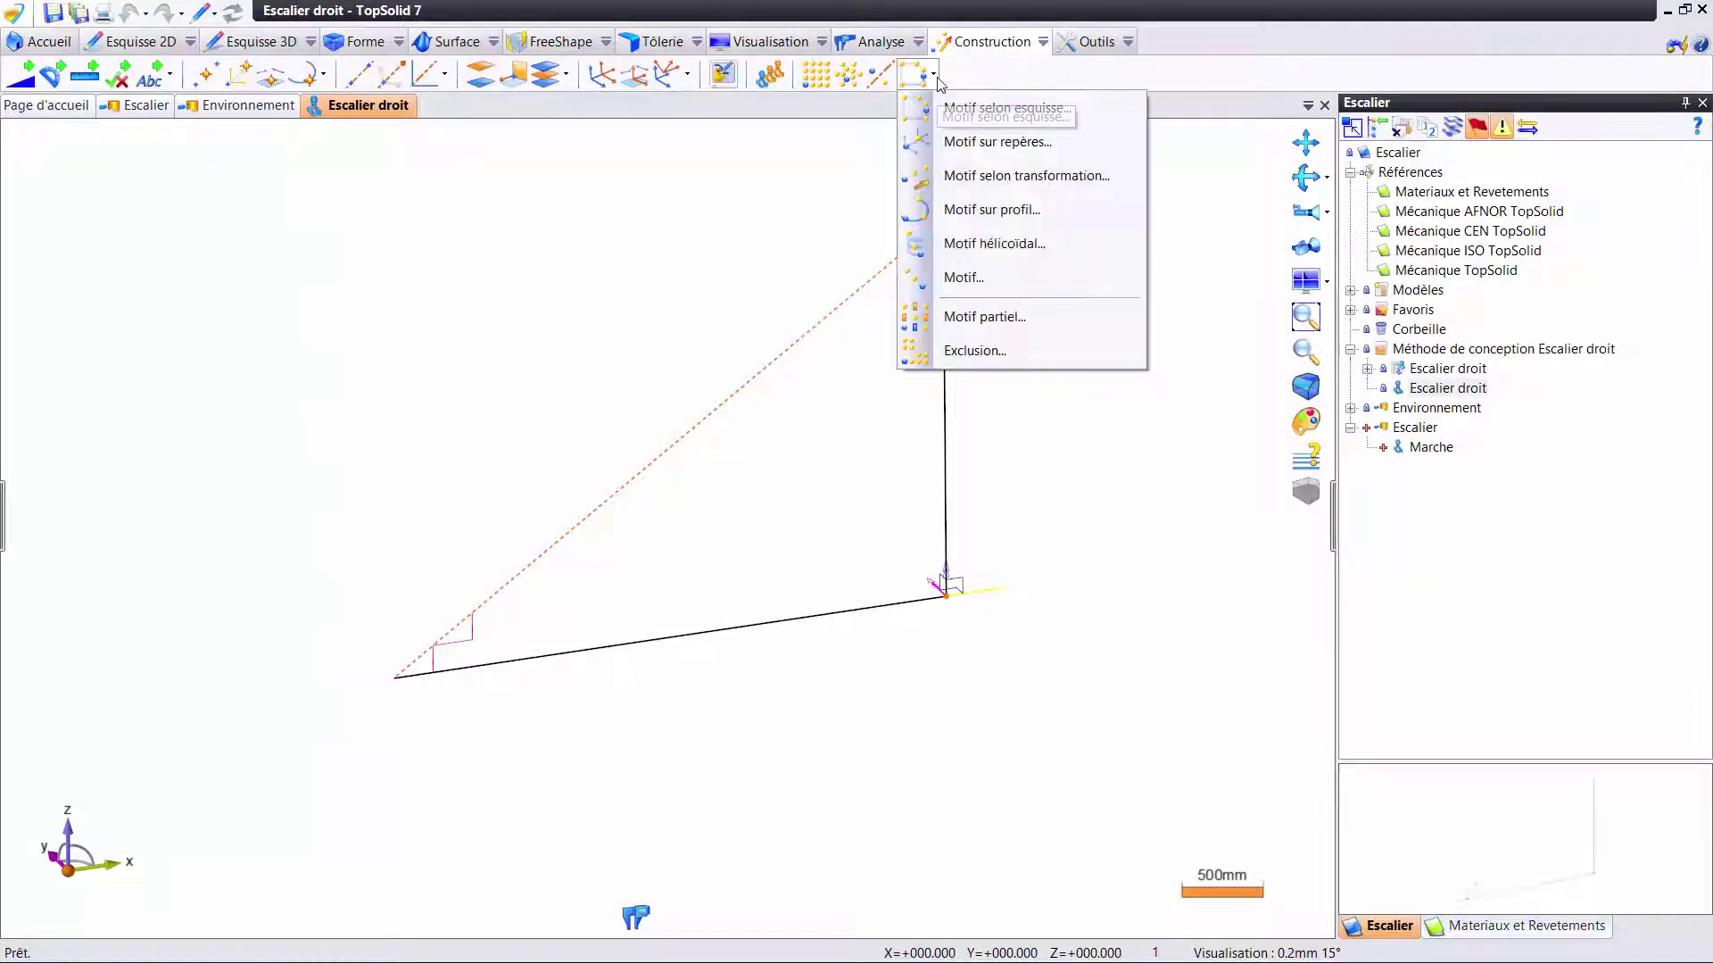
{"action": "left_click", "coordinate": [992, 209]}
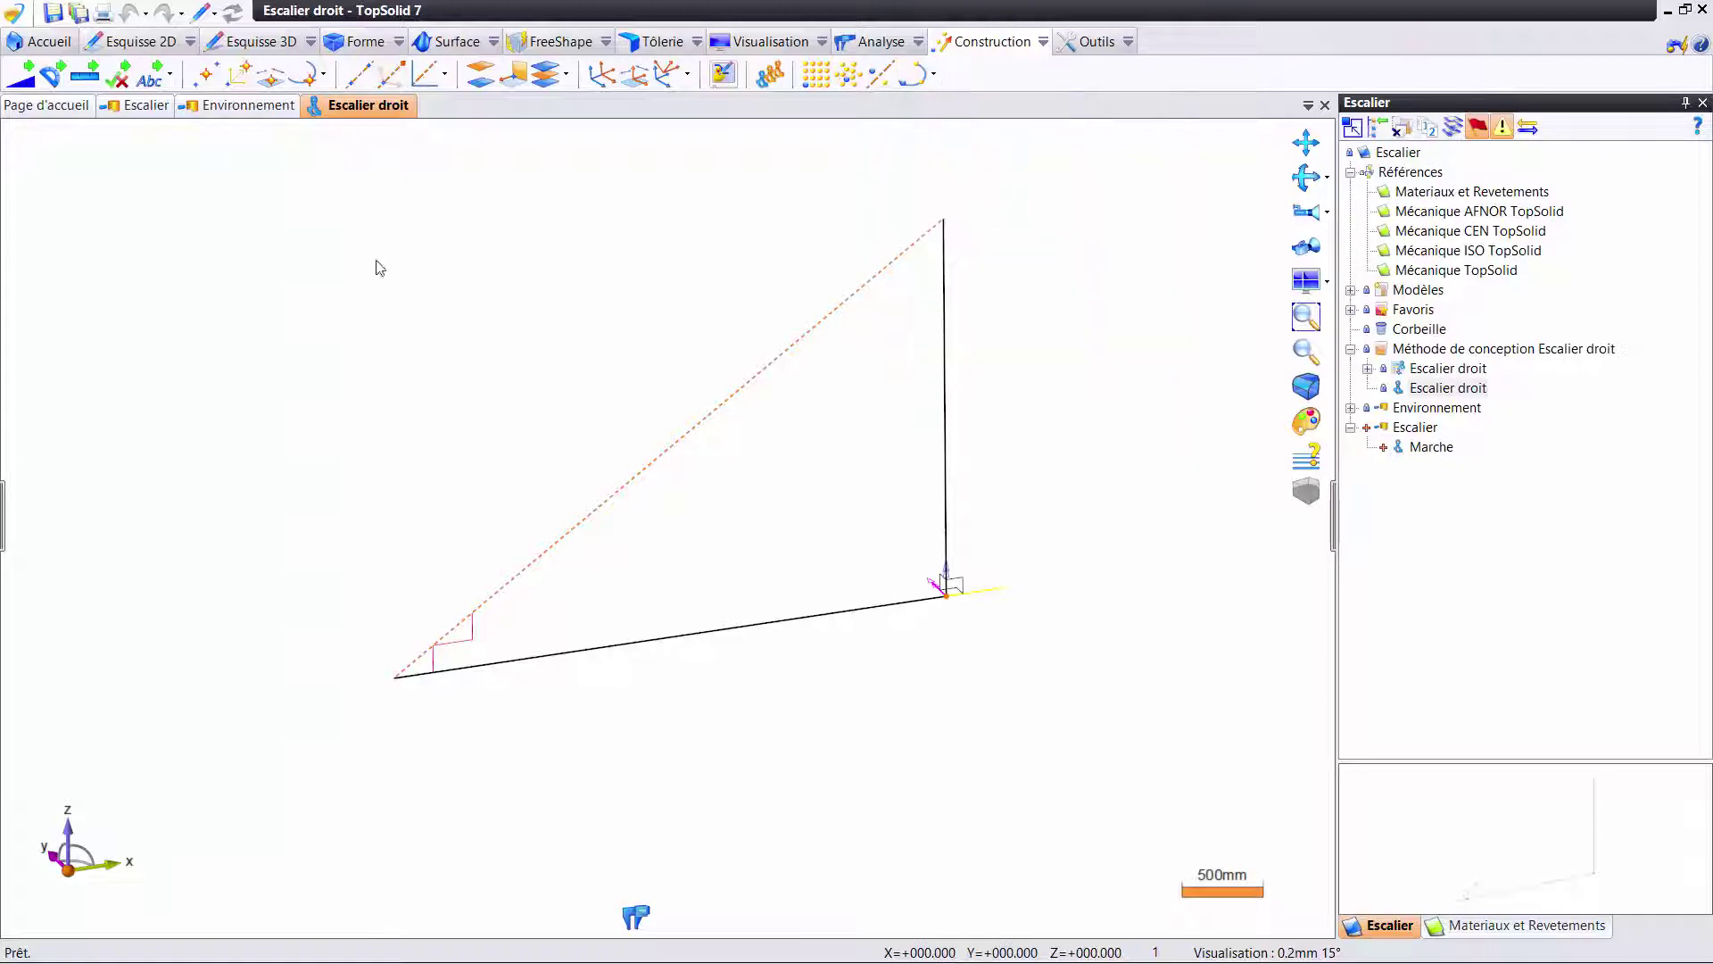
{"action": "left_click", "coordinate": [728, 408]}
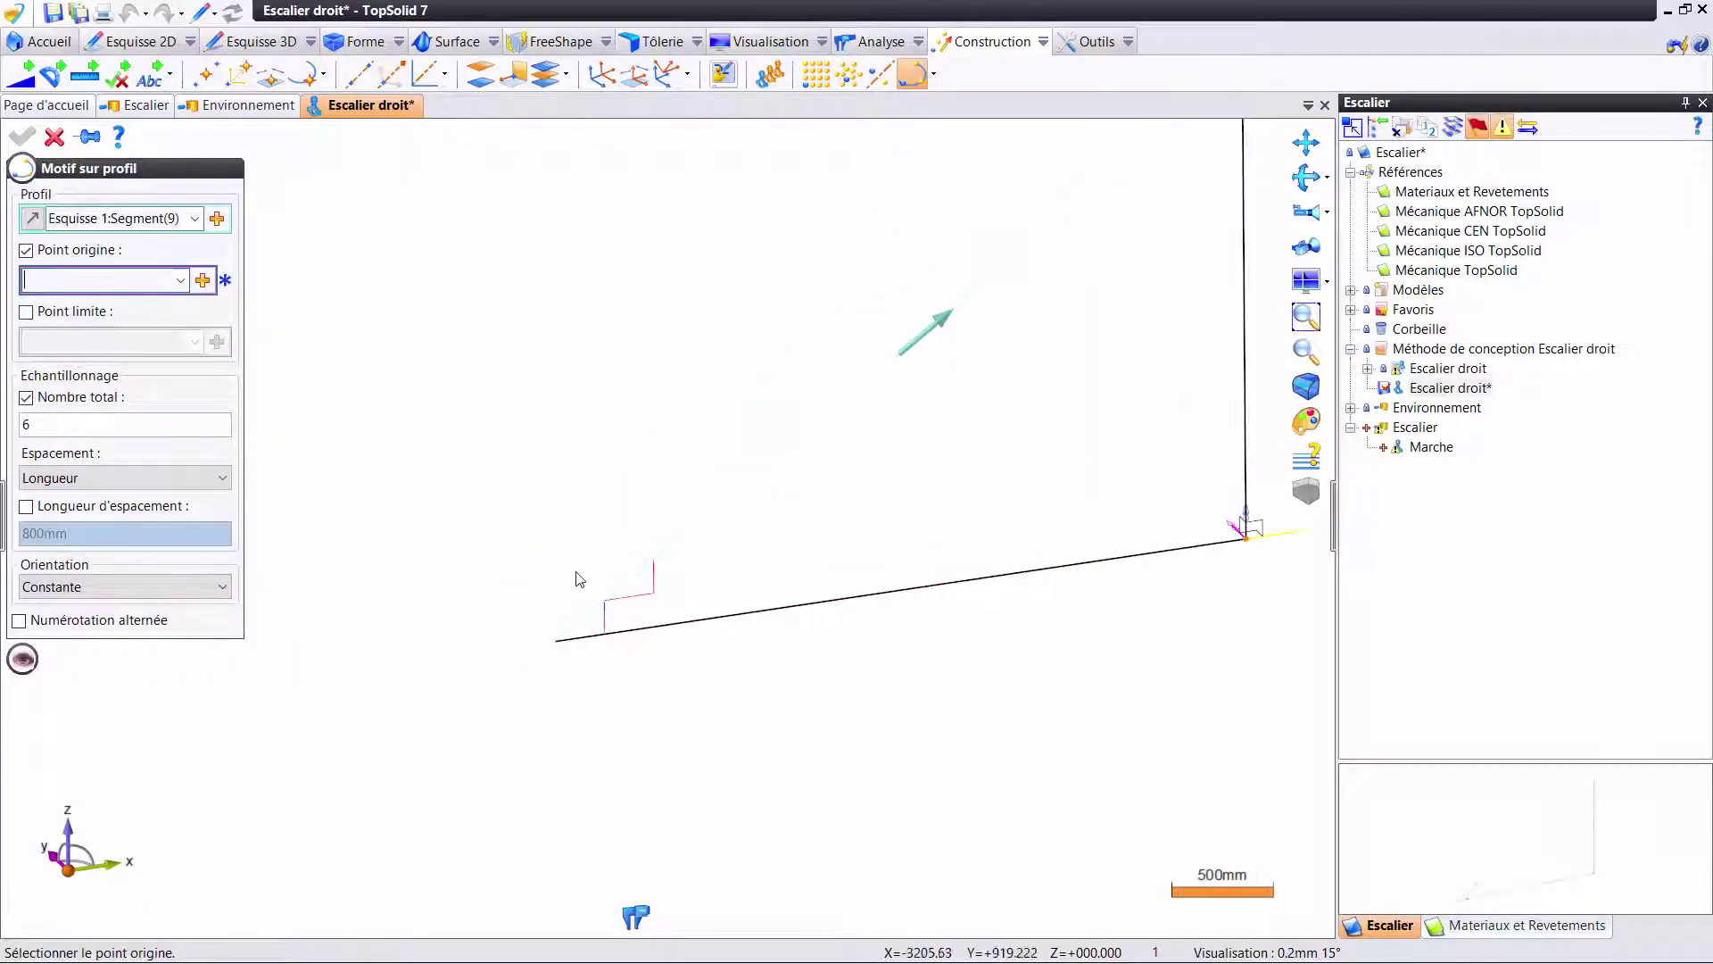
{"action": "scroll", "coordinate": [578, 579], "scroll_direction": "up", "scroll_amount": 2}
{"action": "left_click", "coordinate": [621, 615]}
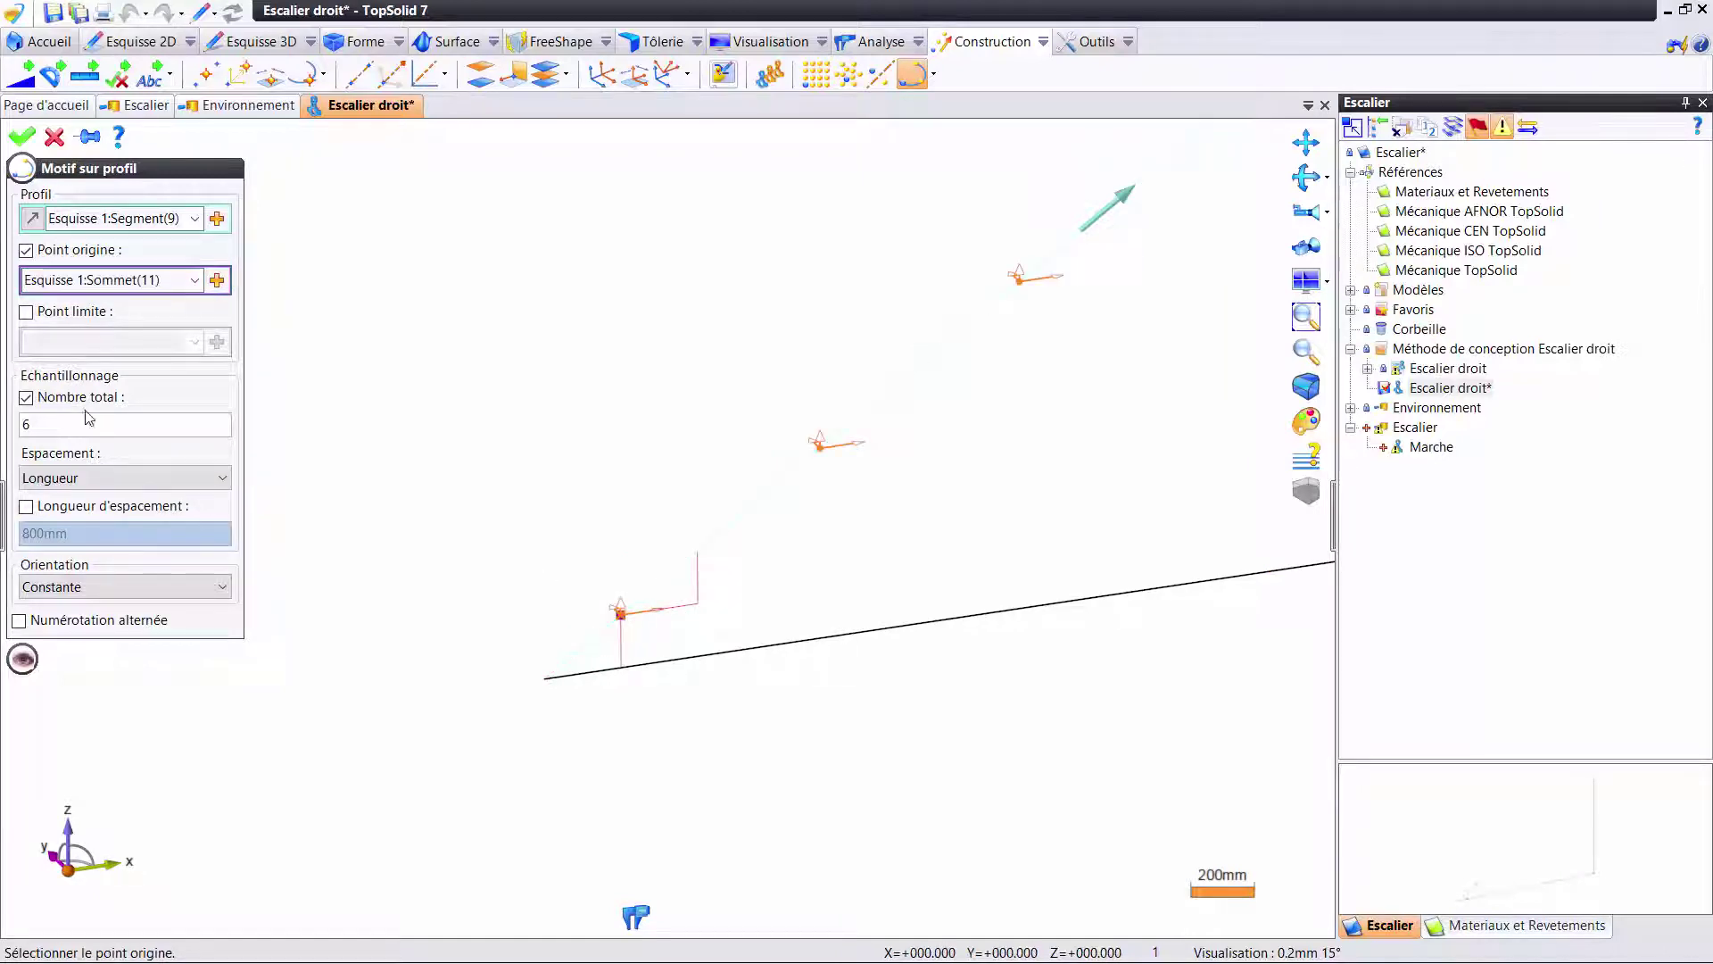
- Drive the pattern count by NombreMarches (14) and turn on alternate numbering
{"action": "left_click", "coordinate": [167, 431]}
{"action": "left_click", "coordinate": [197, 426]}
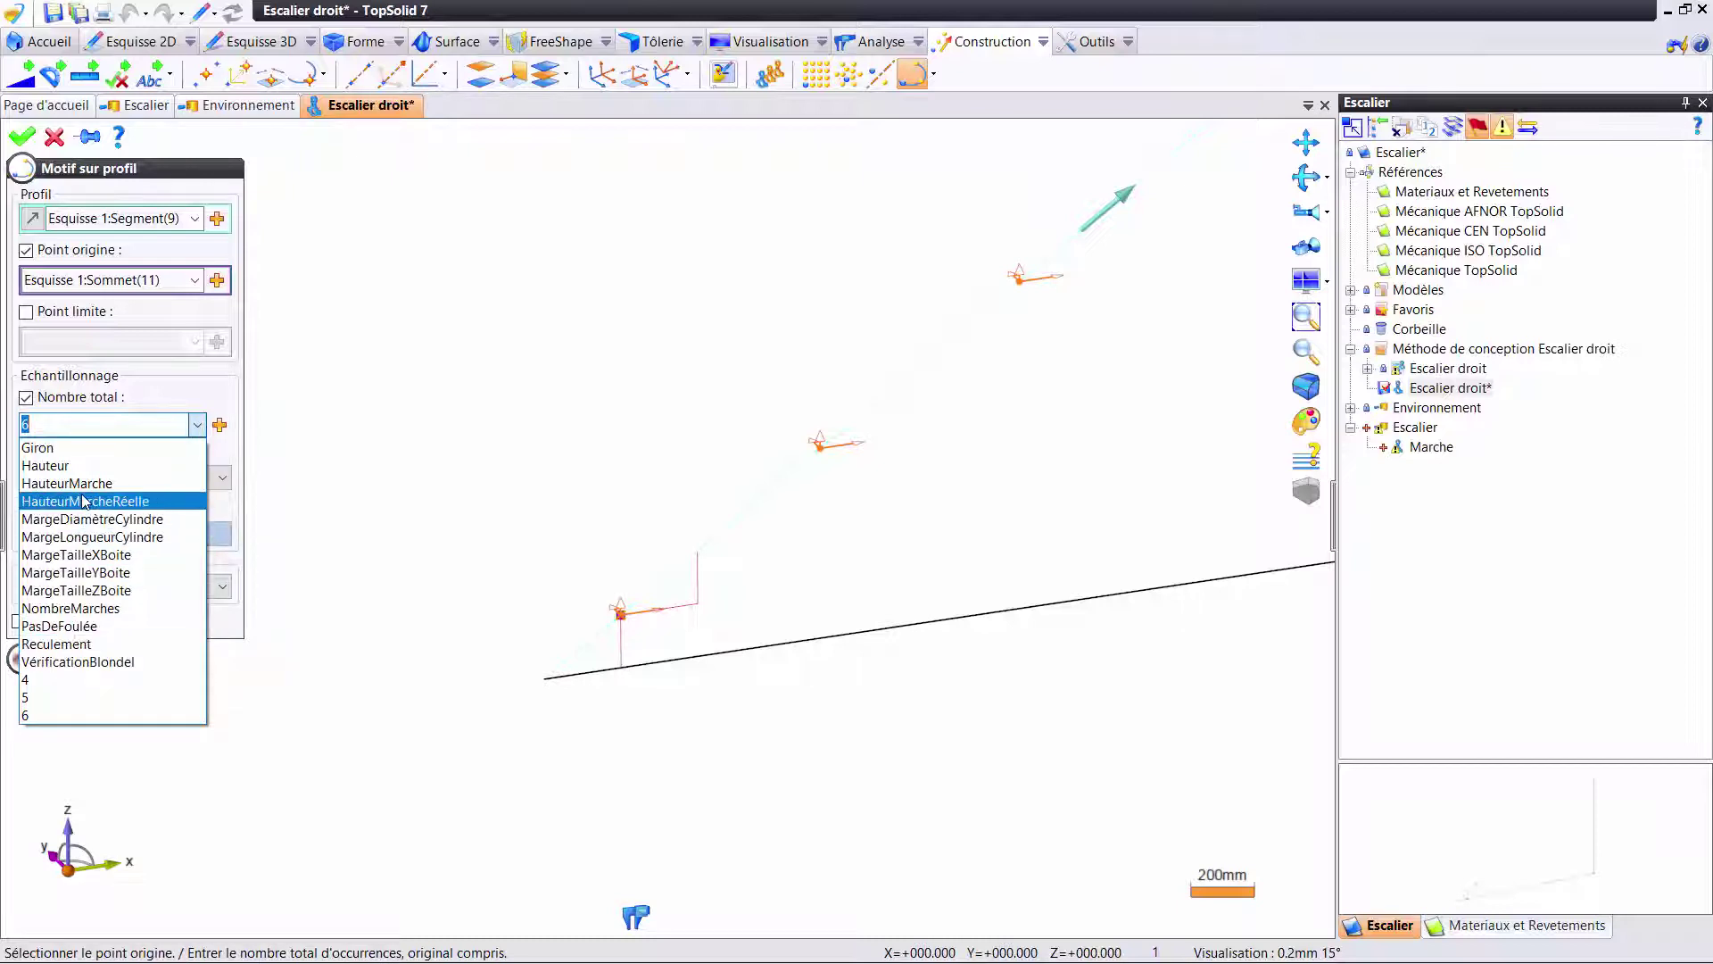
{"action": "left_click", "coordinate": [98, 609]}
{"action": "scroll", "coordinate": [412, 677], "scroll_direction": "down", "scroll_amount": 3}
{"action": "mouse_move", "coordinate": [470, 569]}
{"action": "middle_mouse_down"}
{"action": "mouse_move", "coordinate": [432, 555]}
{"action": "mouse_move", "coordinate": [486, 543]}
{"action": "mouse_move", "coordinate": [473, 549]}
{"action": "middle_mouse_up"}
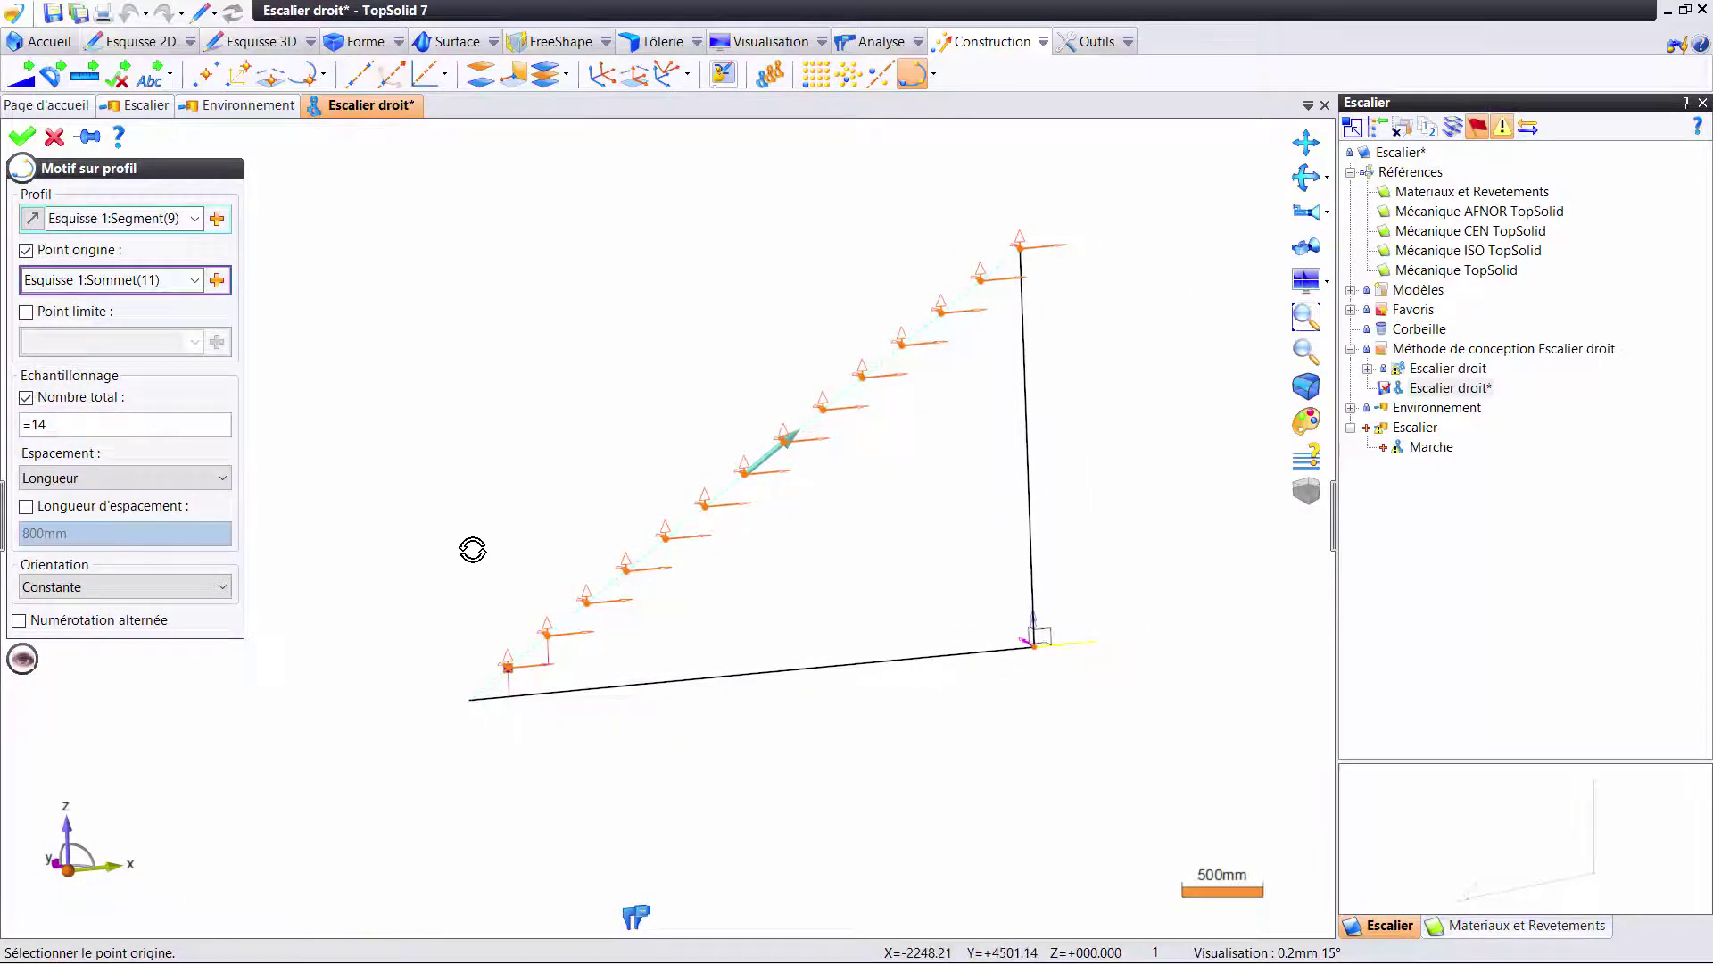
{"action": "middle_click_drag", "start_coordinate": [553, 708], "coordinate": [470, 375]}
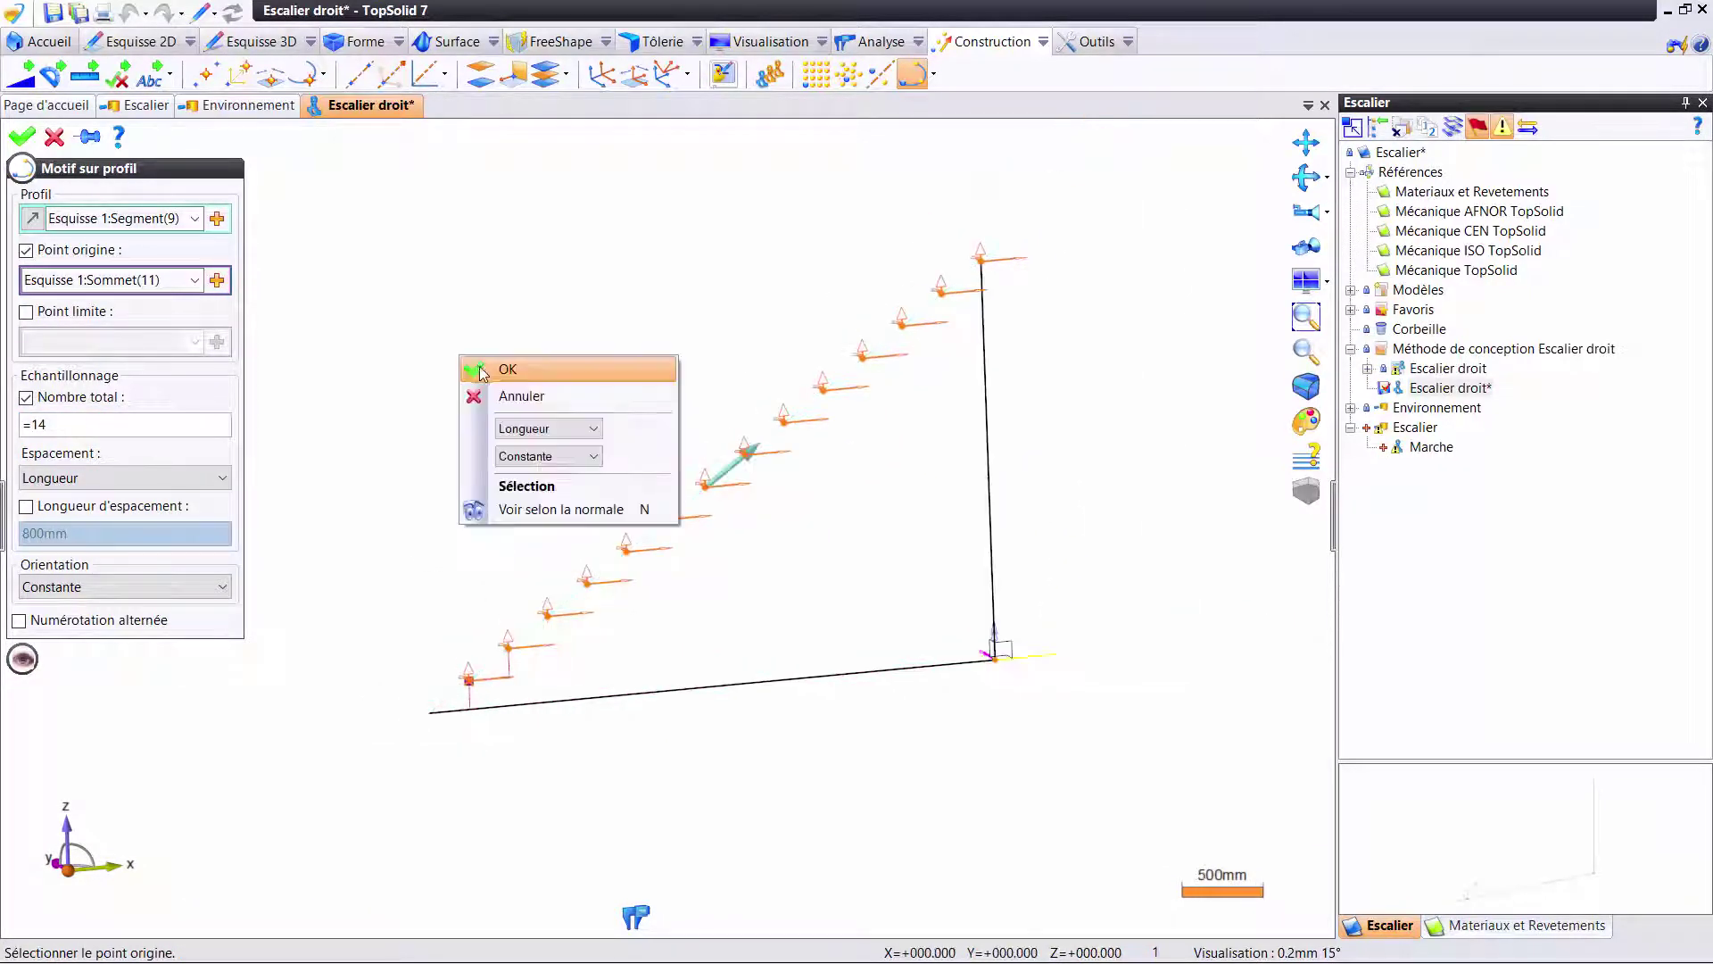
{"action": "right_click", "coordinate": [464, 359]}
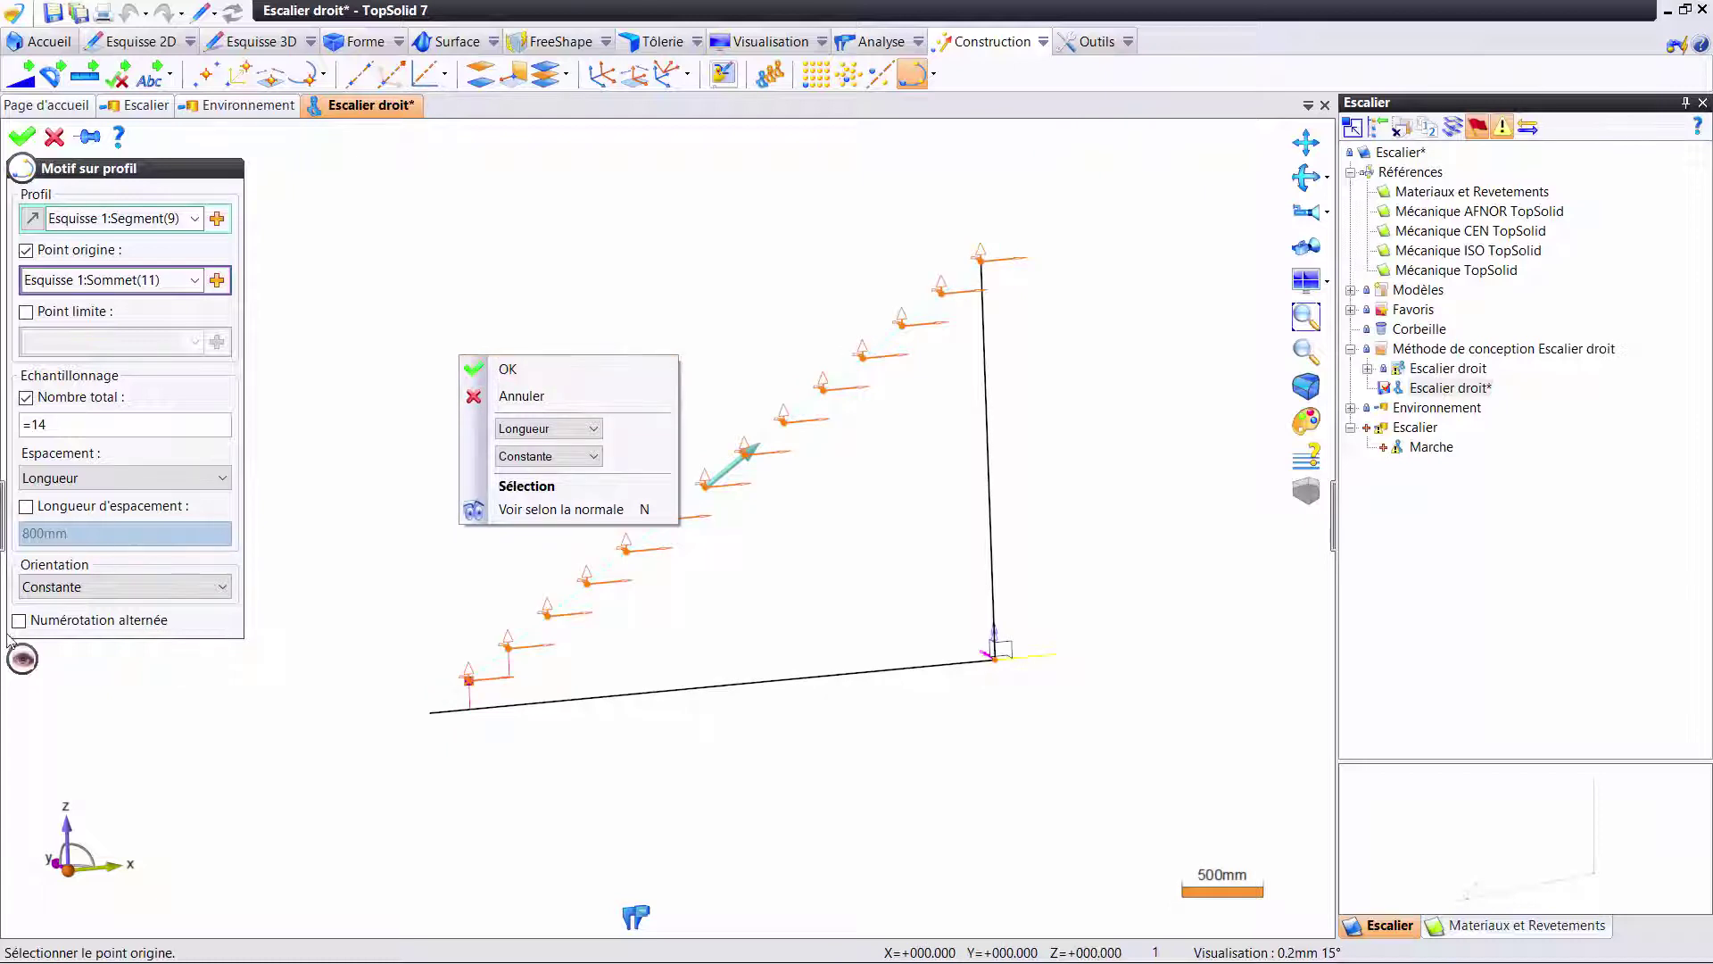
{"action": "left_click", "coordinate": [74, 624]}
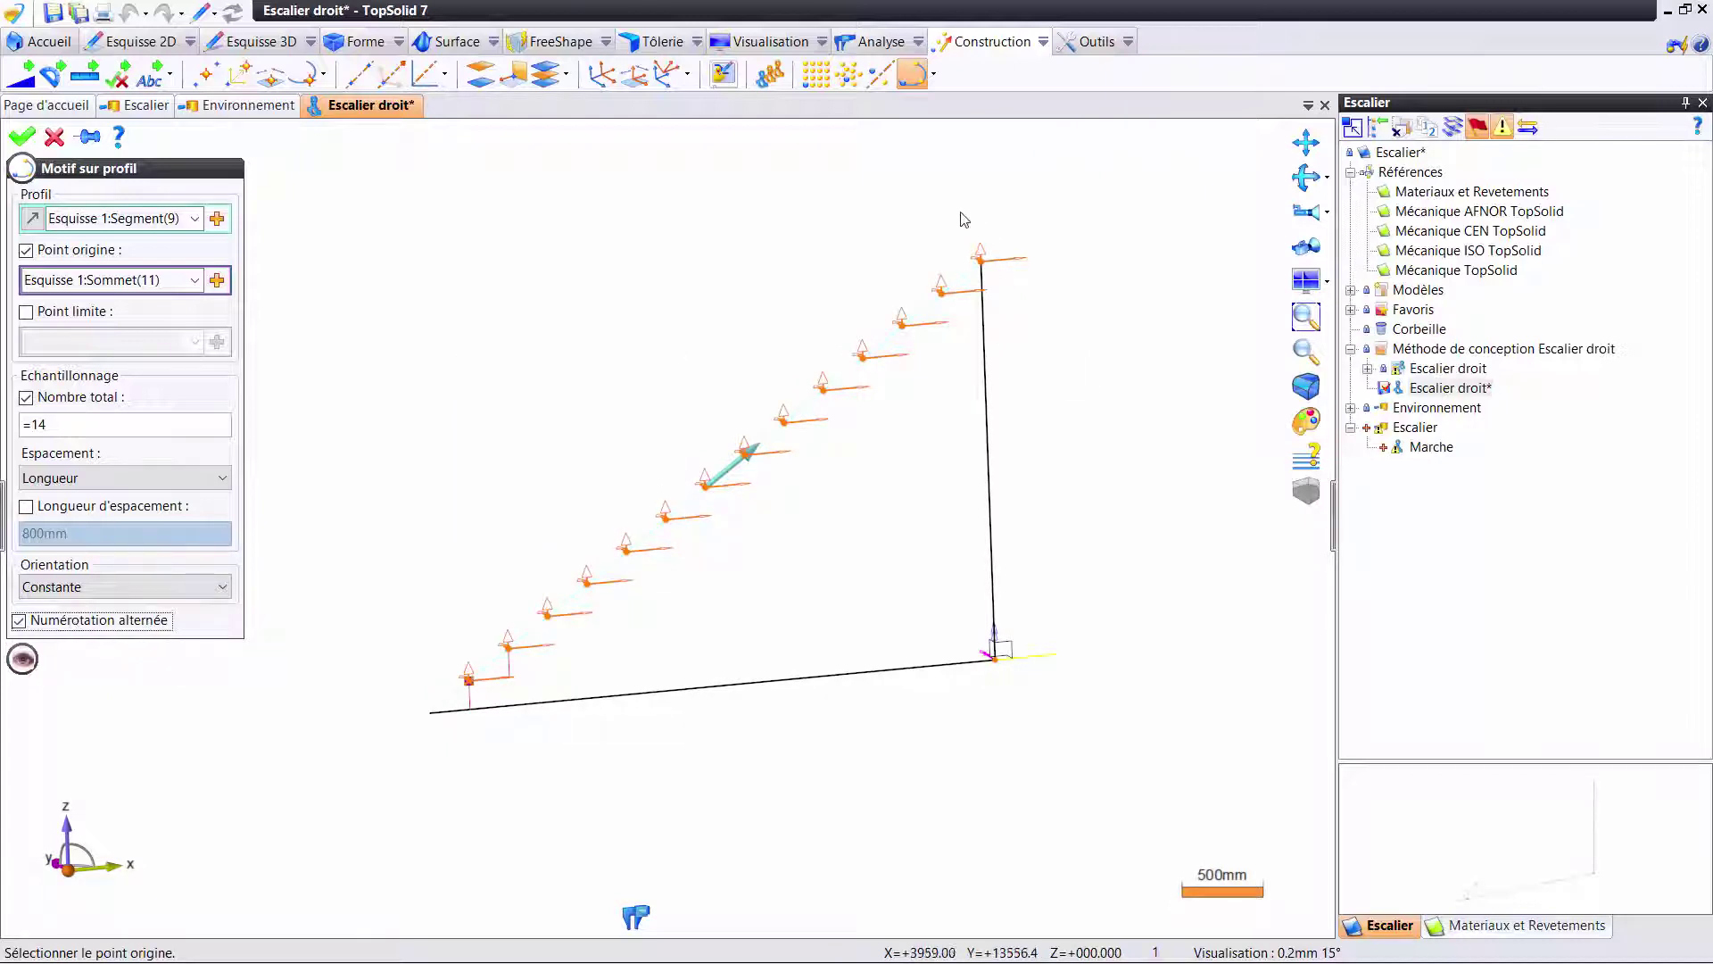
{"action": "right_click", "coordinate": [509, 333]}
- Confirm the profile pattern in the Escalier droit sketch
{"action": "left_click", "coordinate": [533, 356]}
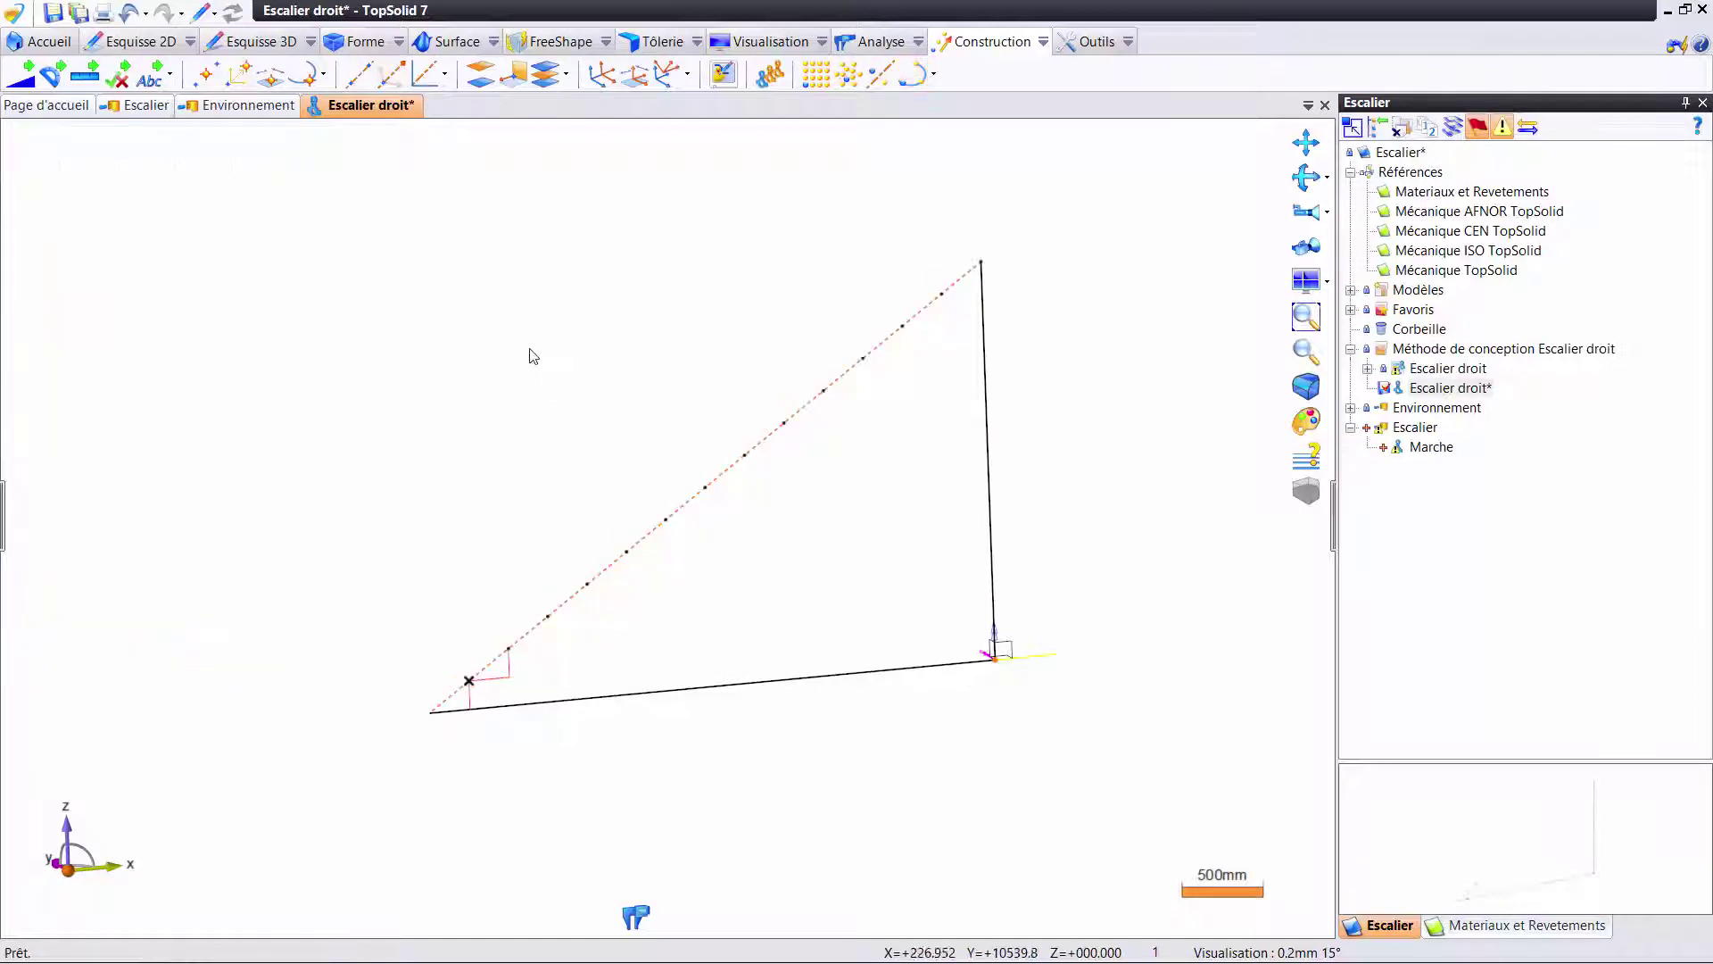
{"action": "mouse_move", "coordinate": [536, 451]}
{"action": "middle_mouse_down"}
{"action": "mouse_move", "coordinate": [567, 475]}
{"action": "mouse_move", "coordinate": [418, 337]}
{"action": "middle_mouse_up"}
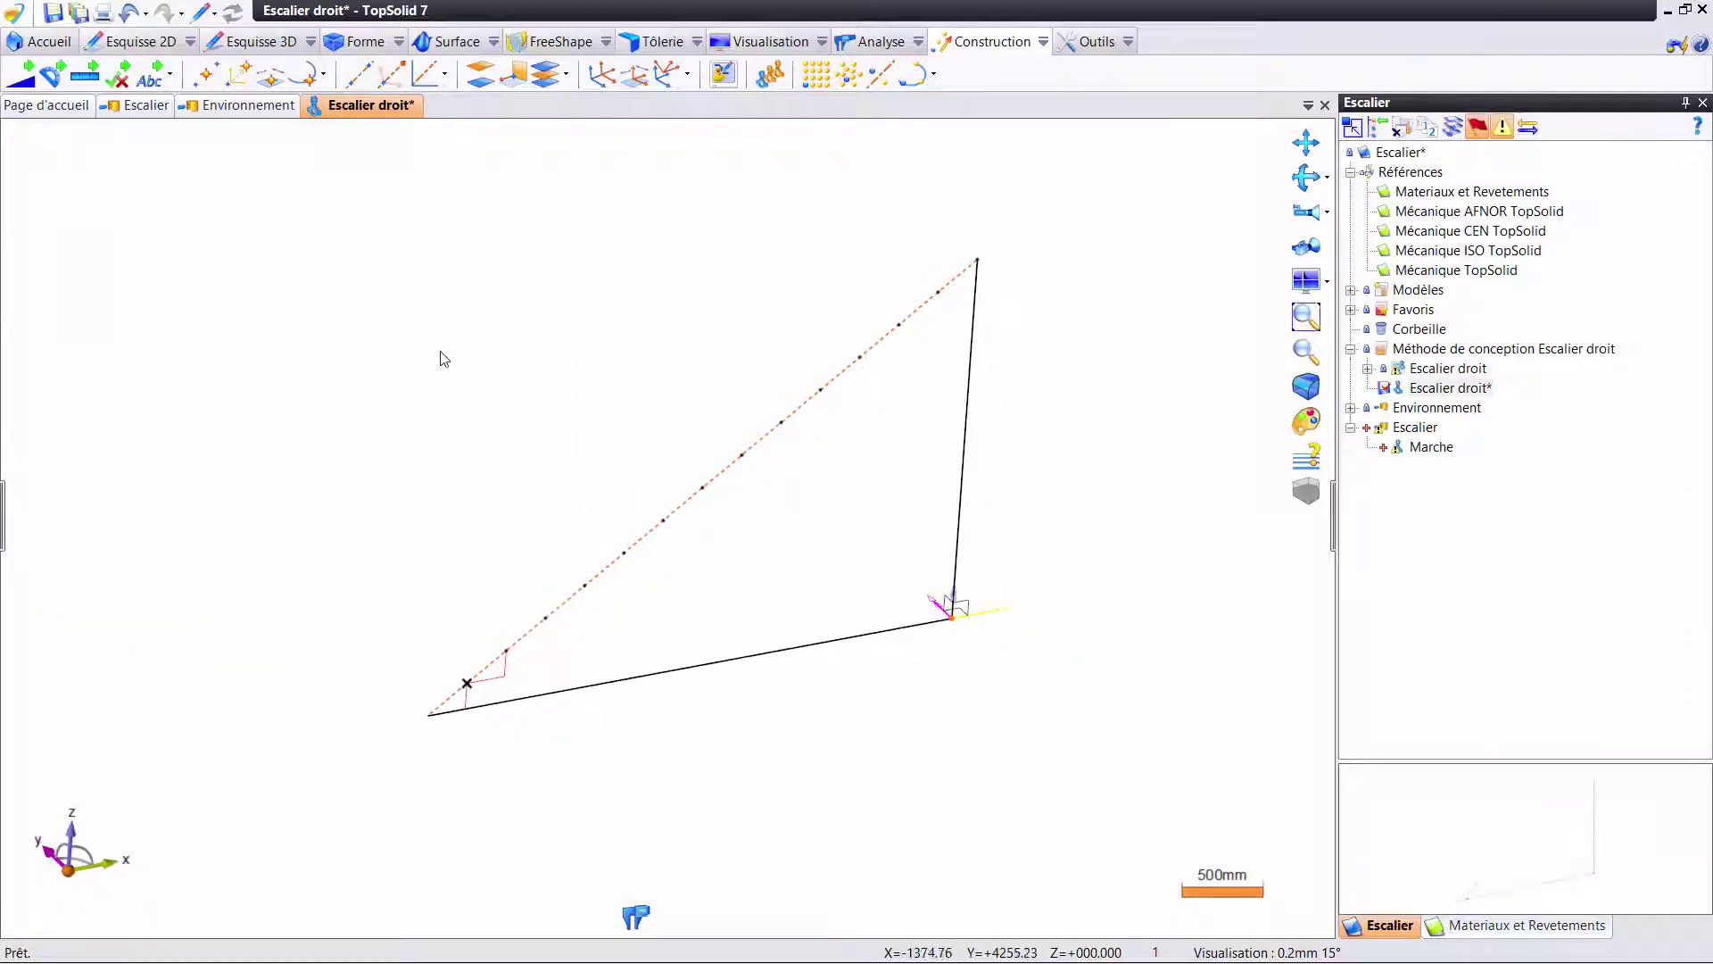
{"action": "left_click", "coordinate": [1044, 43]}
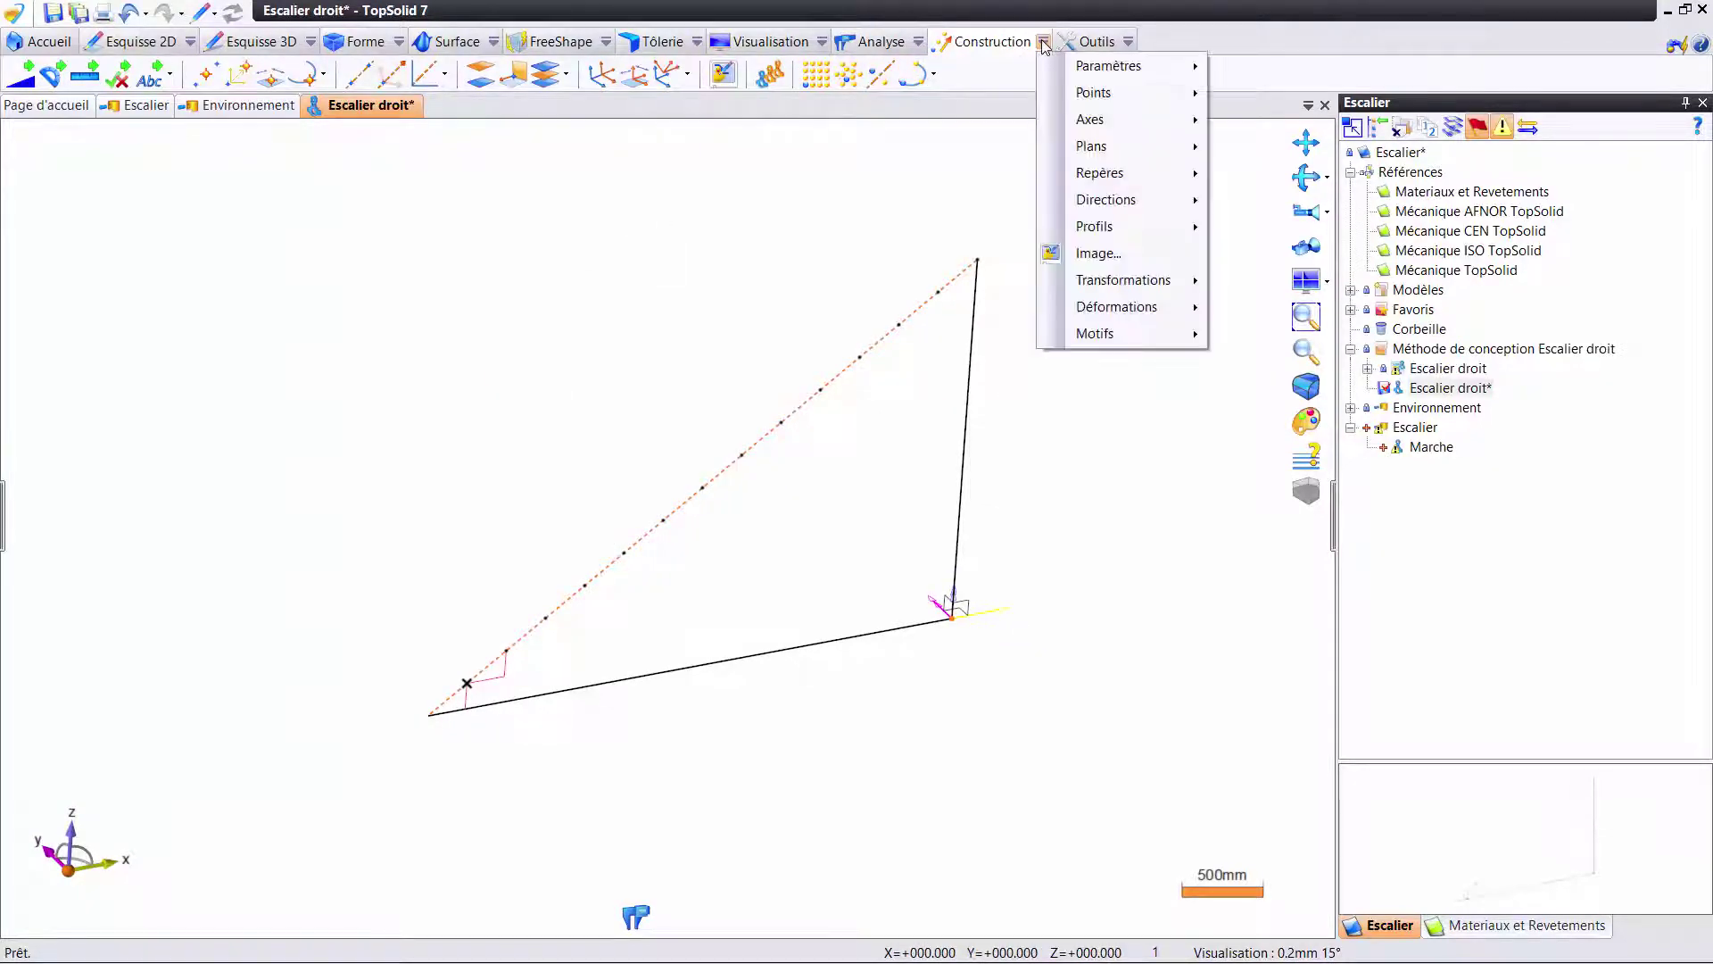
{"action": "left_click", "coordinate": [1115, 45]}
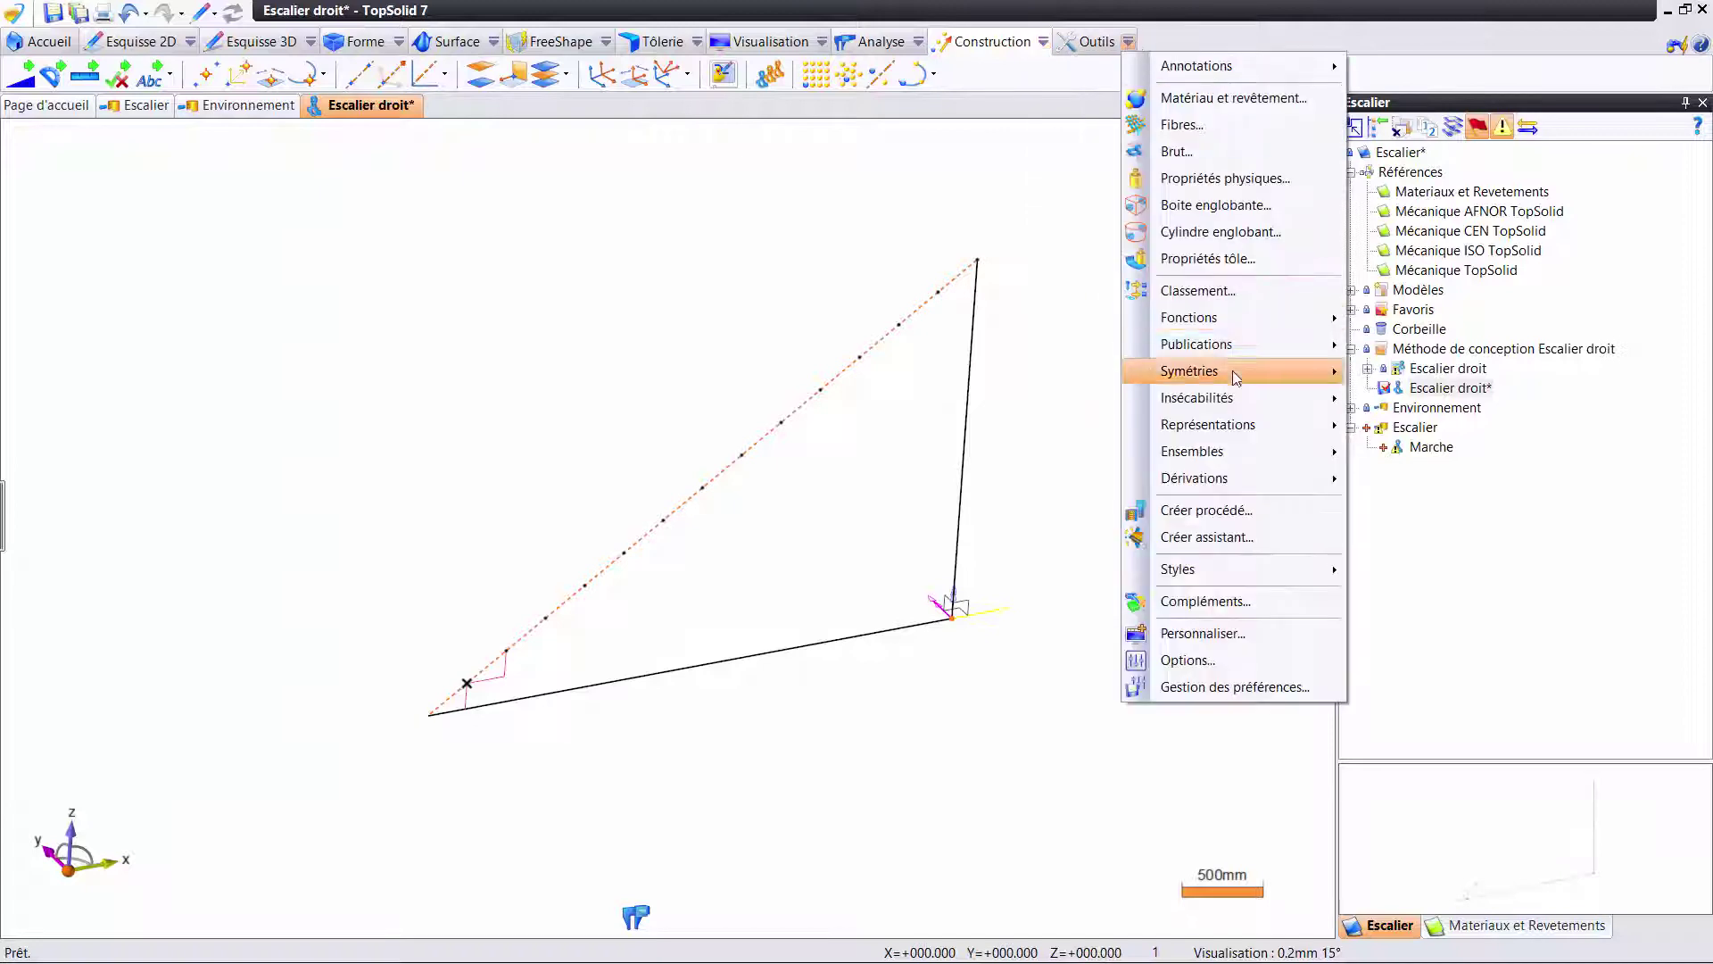
{"action": "mouse_move", "coordinate": [1231, 344]}
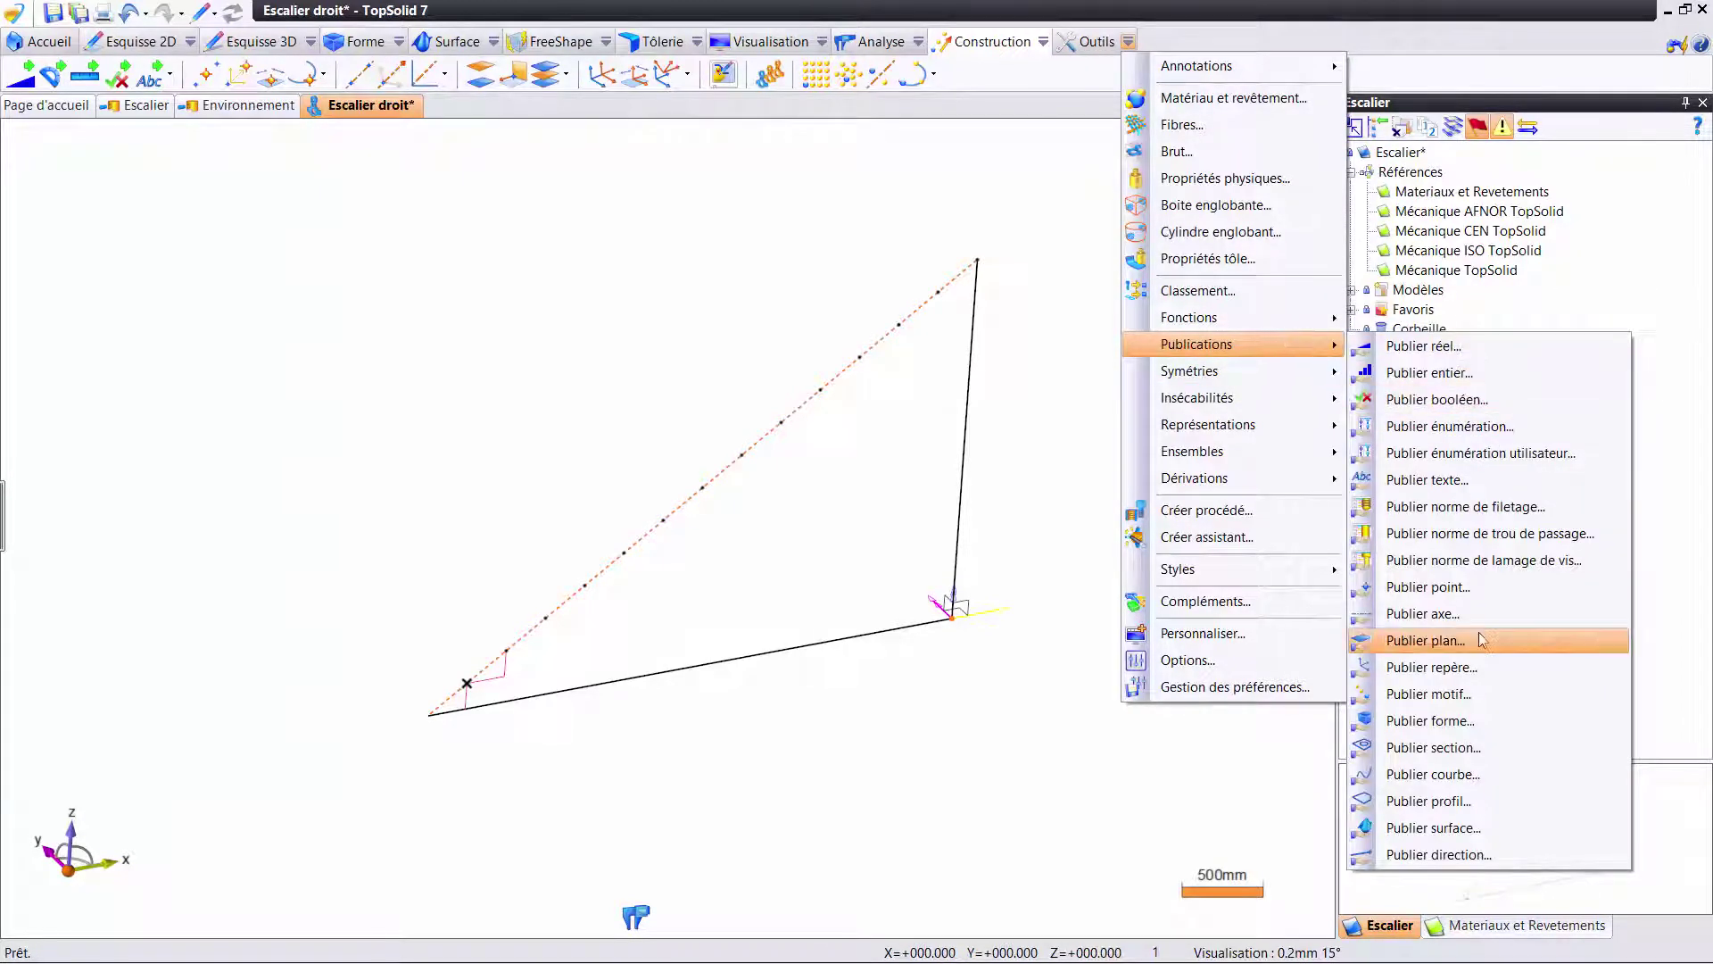
- Publish the step pattern with name and designation Motif 1
{"action": "left_click", "coordinate": [1428, 694]}
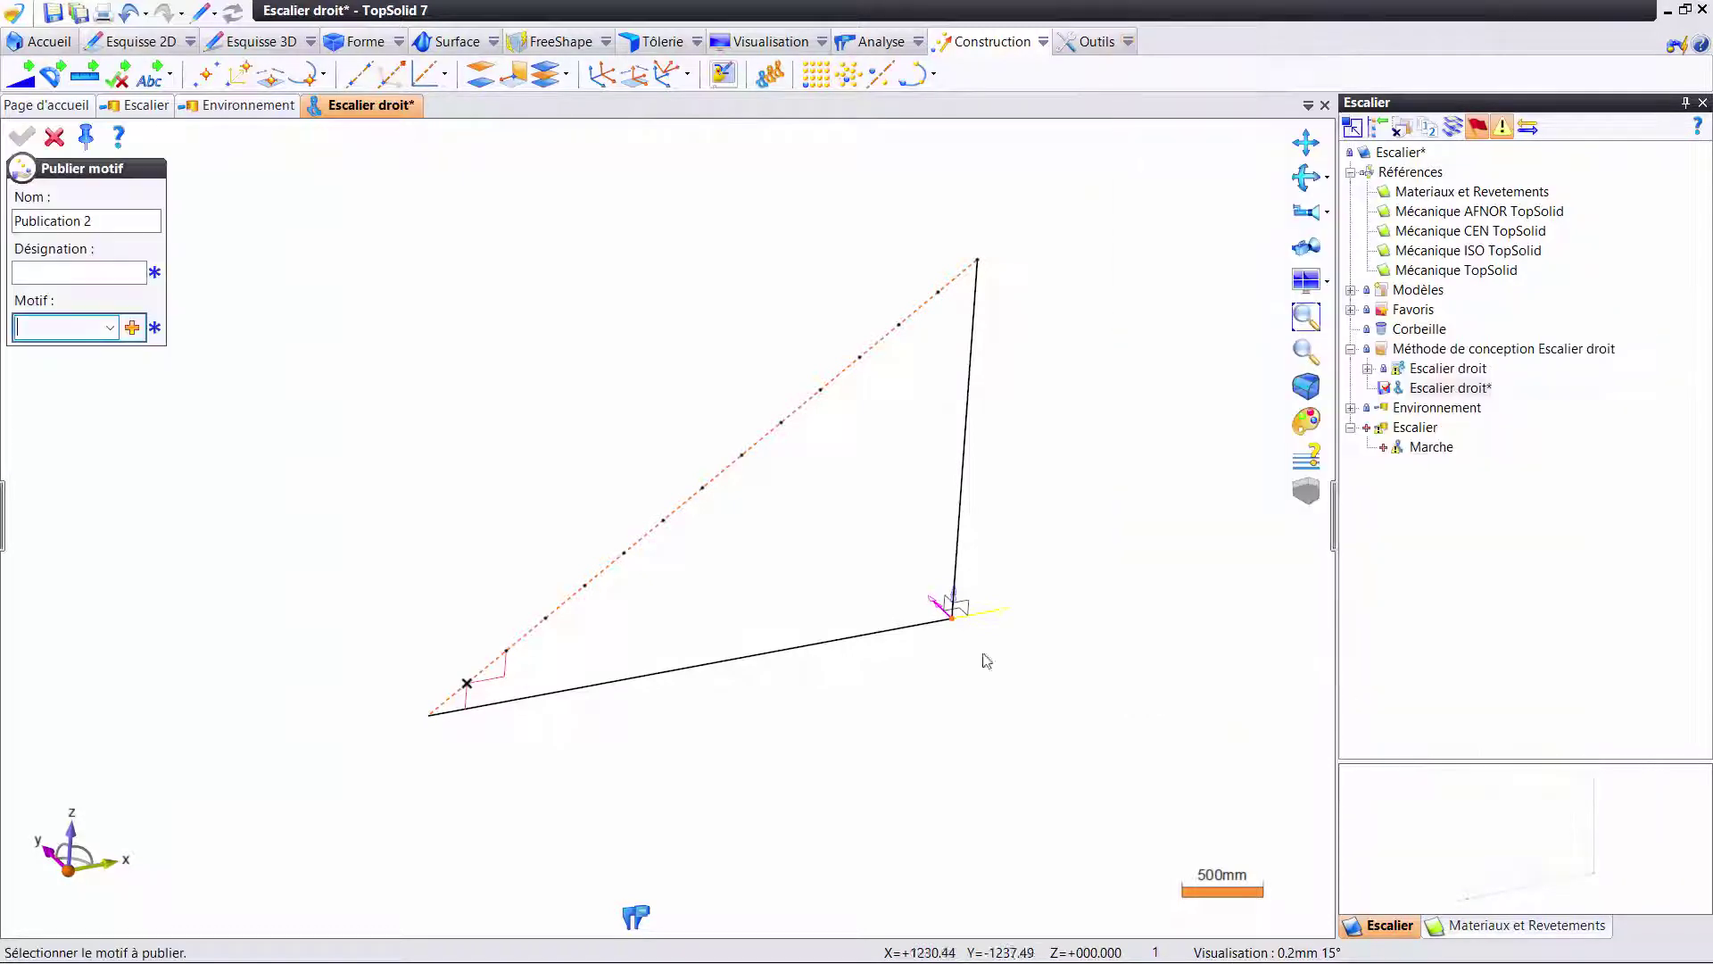
{"action": "left_click", "coordinate": [506, 654]}
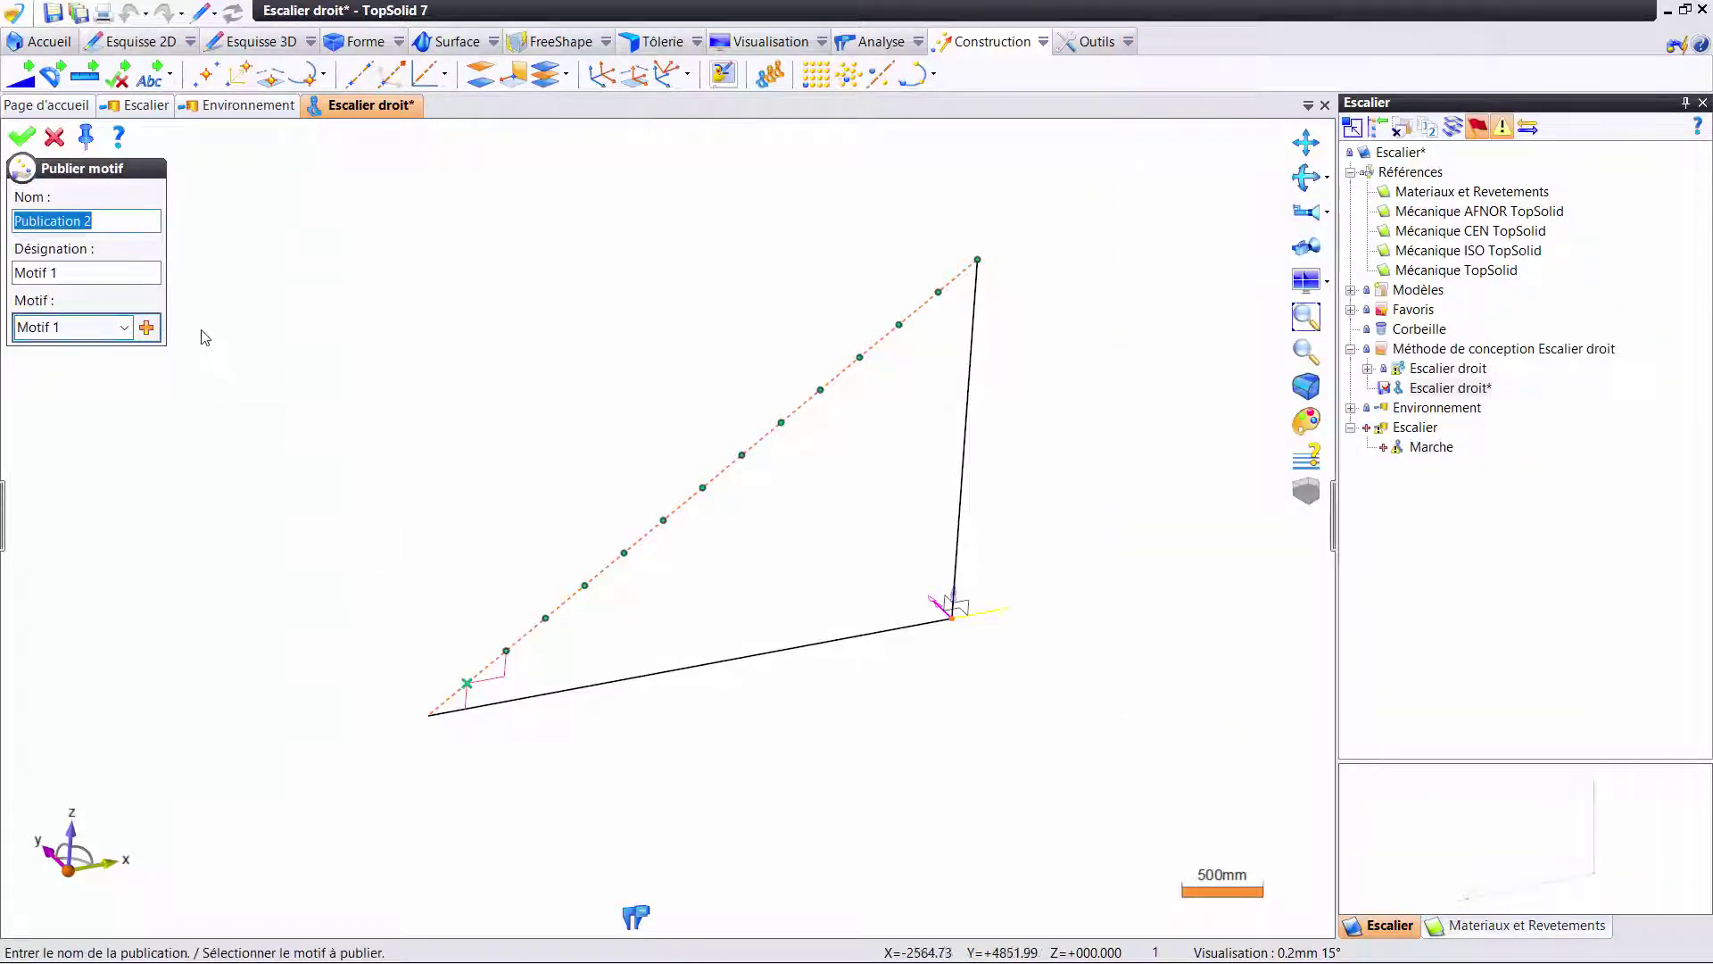
{"action": "left_click", "coordinate": [69, 273]}
{"action": "type", "text": "Motif 1"}
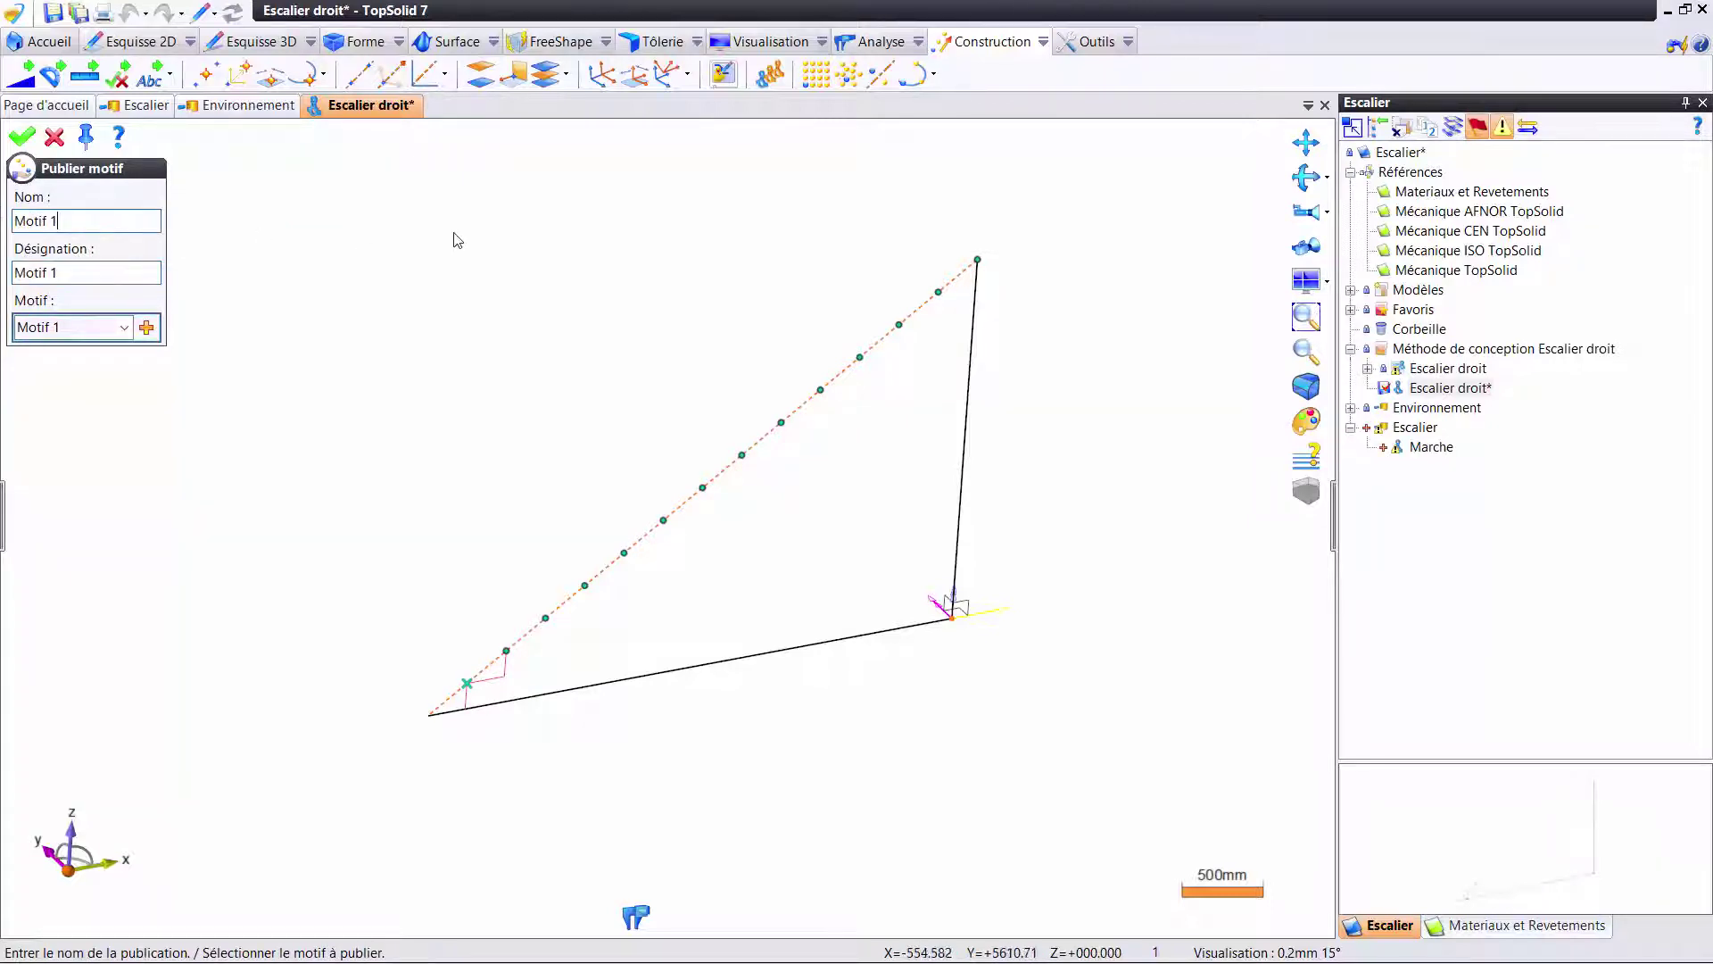
{"action": "right_click", "coordinate": [444, 223]}
{"action": "left_click", "coordinate": [562, 236]}
- Save the Escalier droit design and return to the Escalier assembly
{"action": "key", "text": "ctrl+s"}
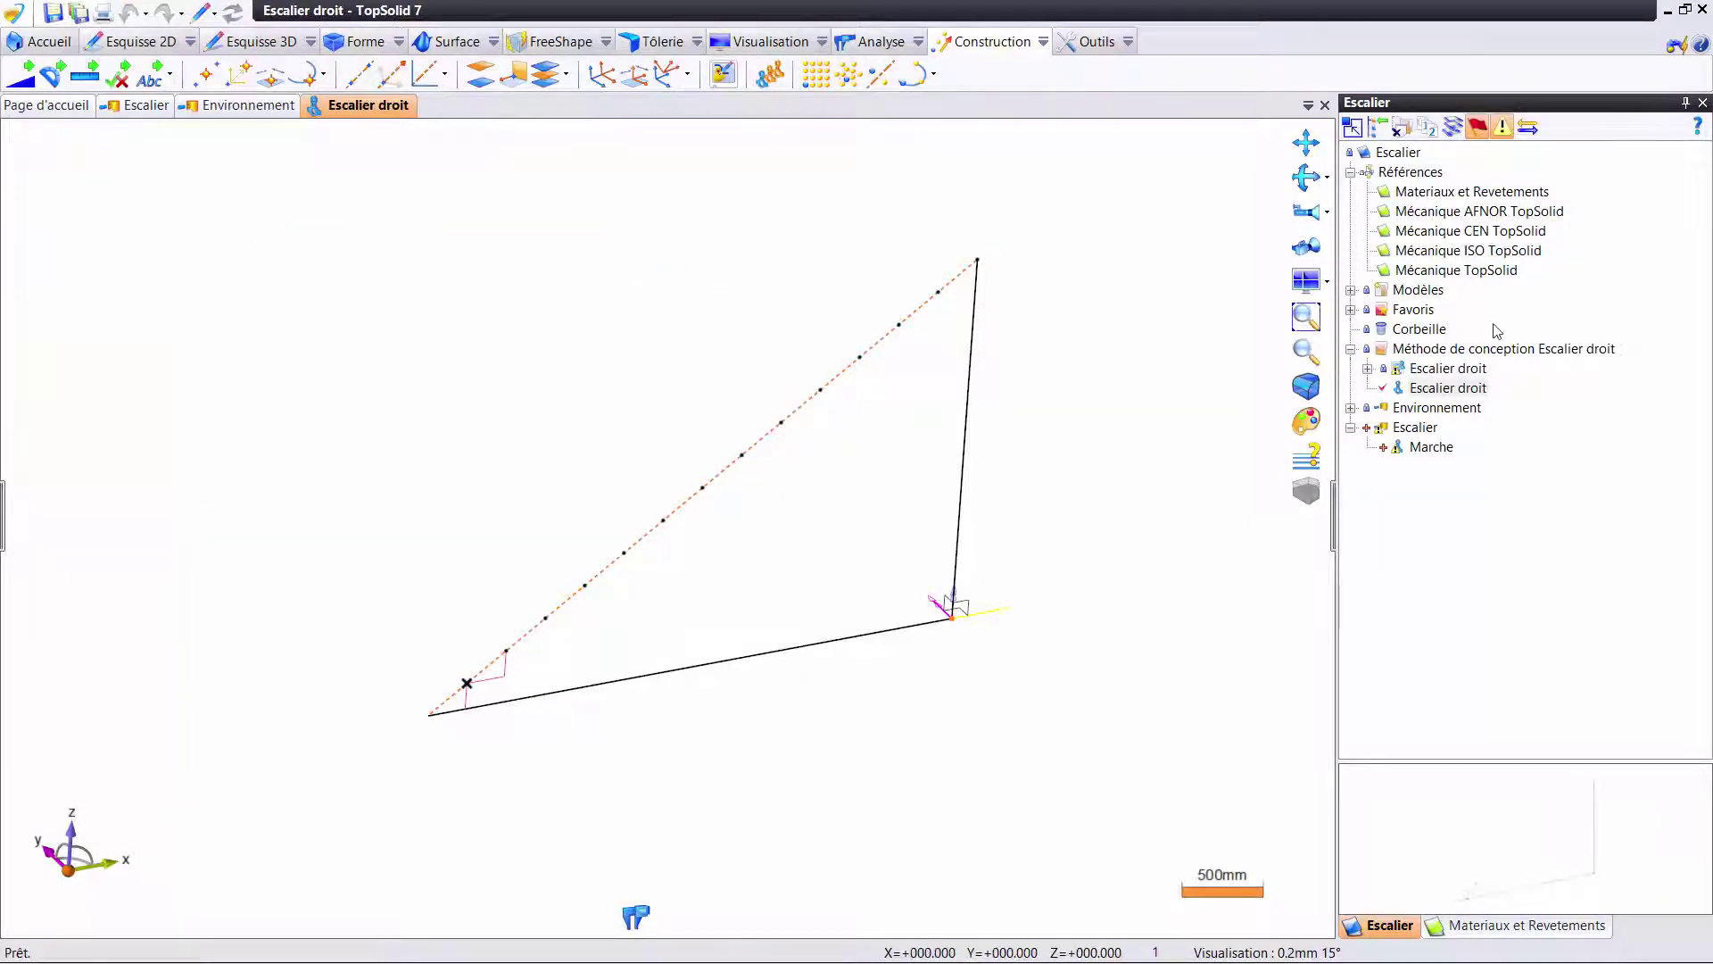
{"action": "double_click", "coordinate": [1428, 368]}
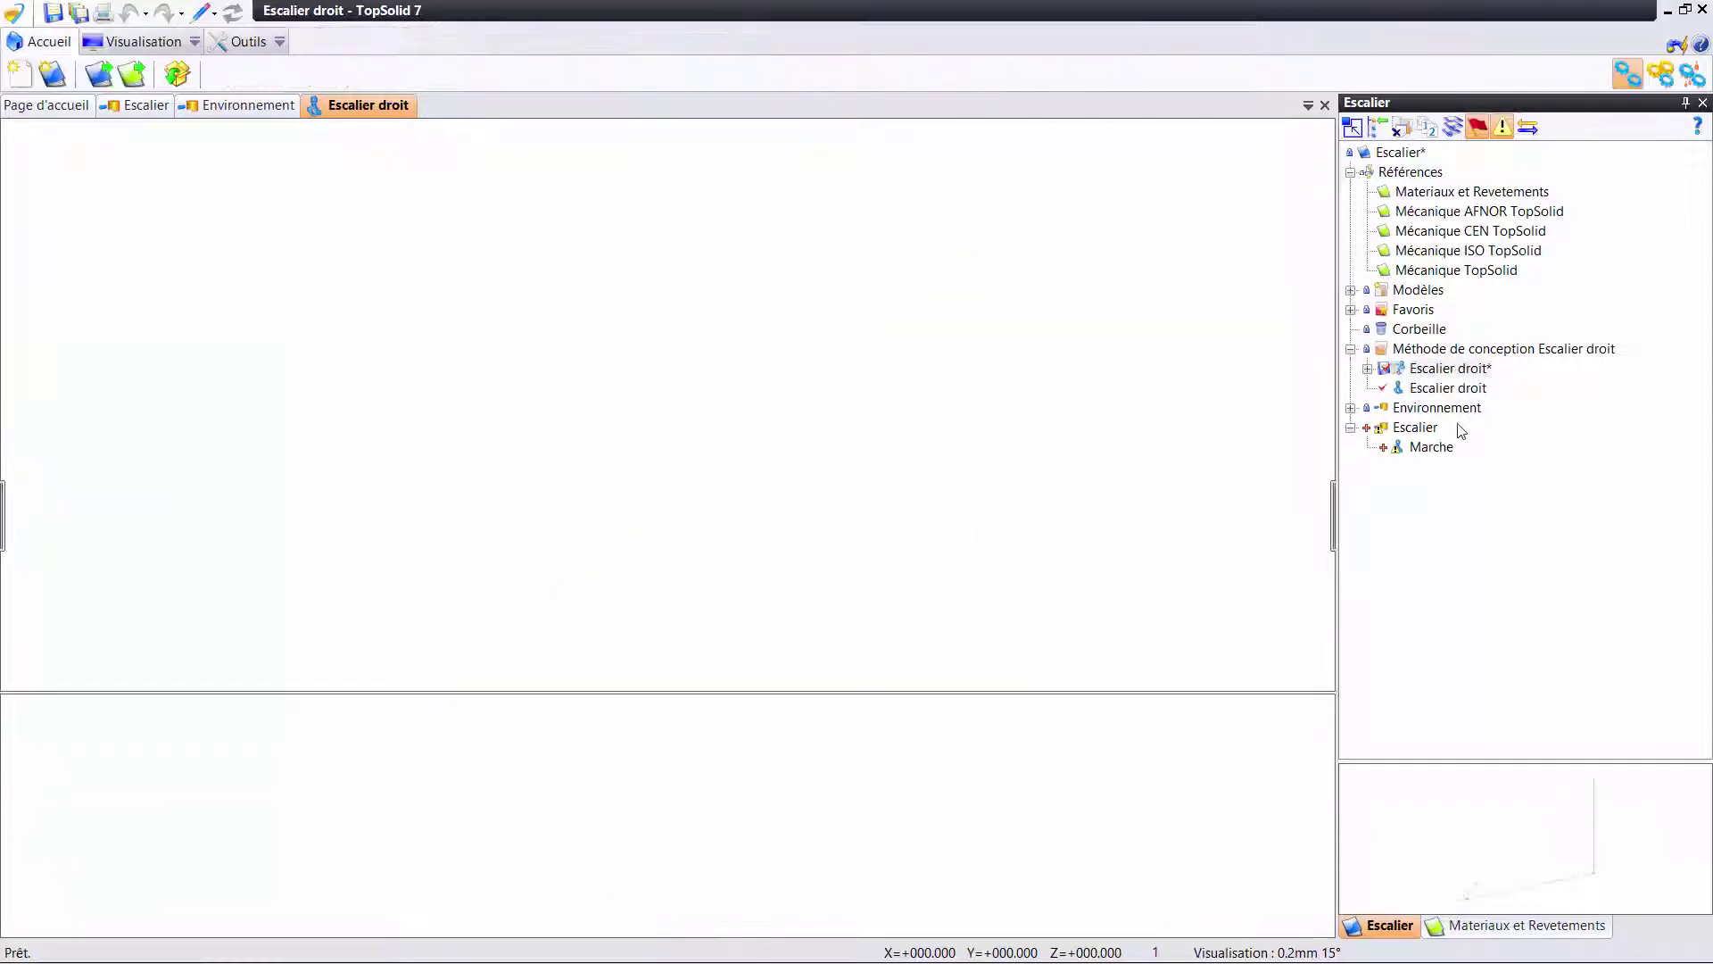
{"action": "left_click", "coordinate": [159, 109]}
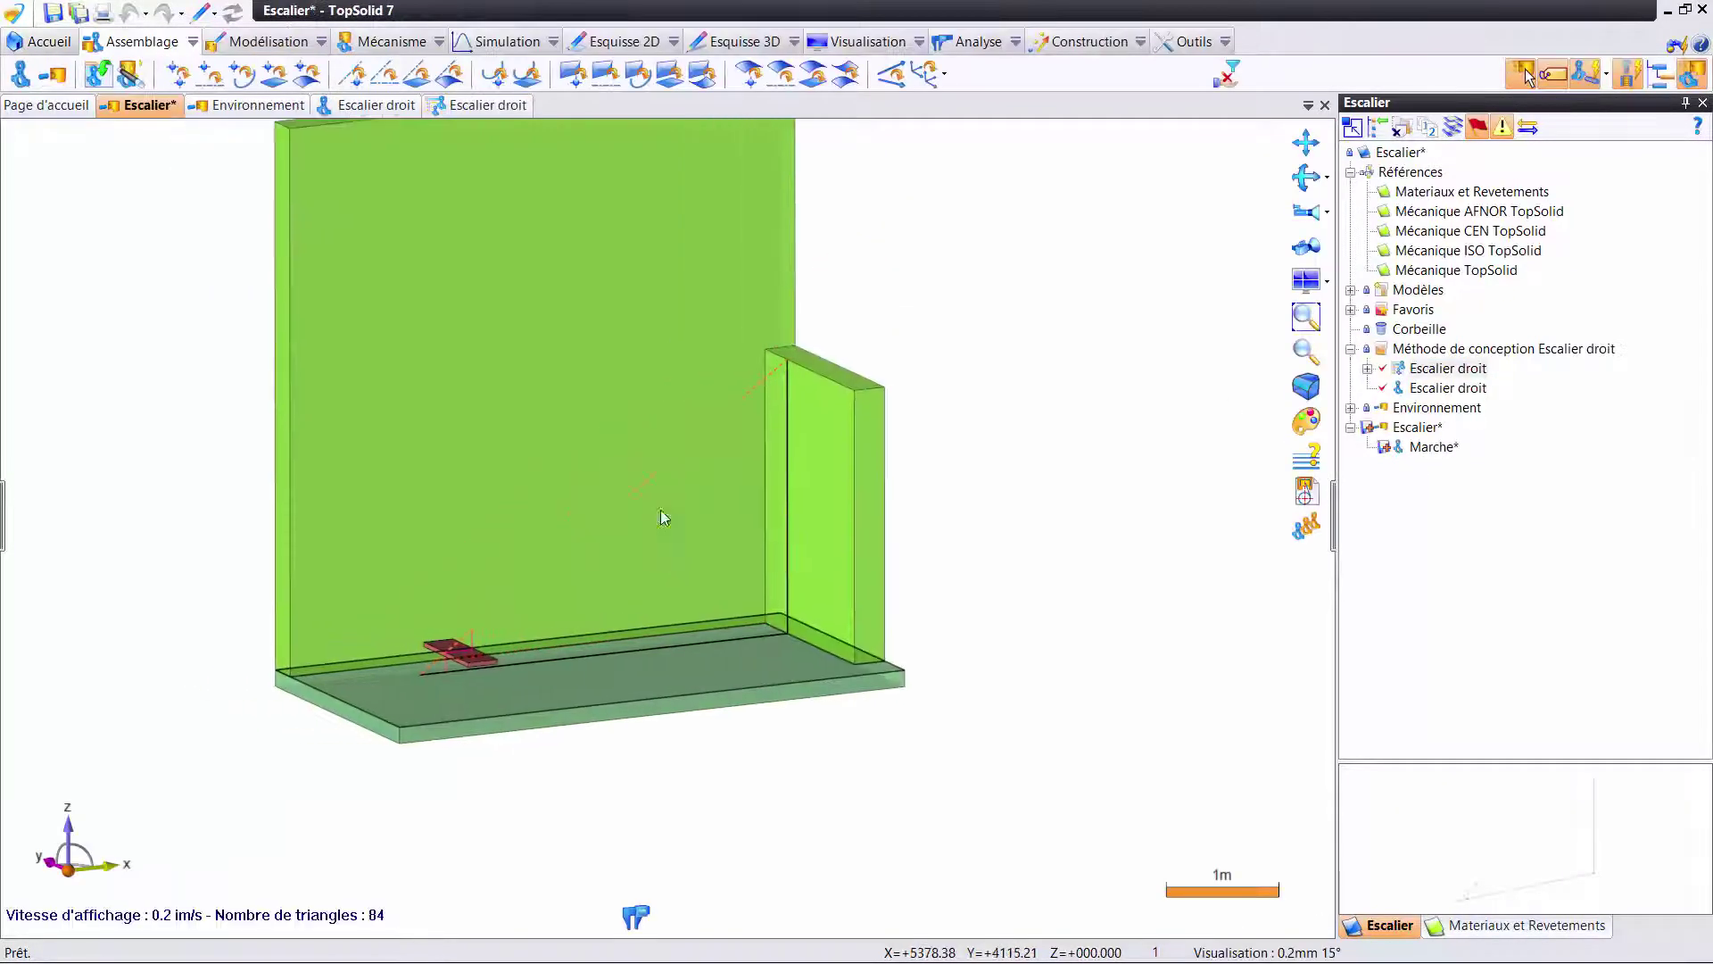
- Show the stair layout's publications, revealing pattern points along the sloped line
{"action": "scroll", "coordinate": [505, 576], "scroll_direction": "up", "scroll_amount": 1}
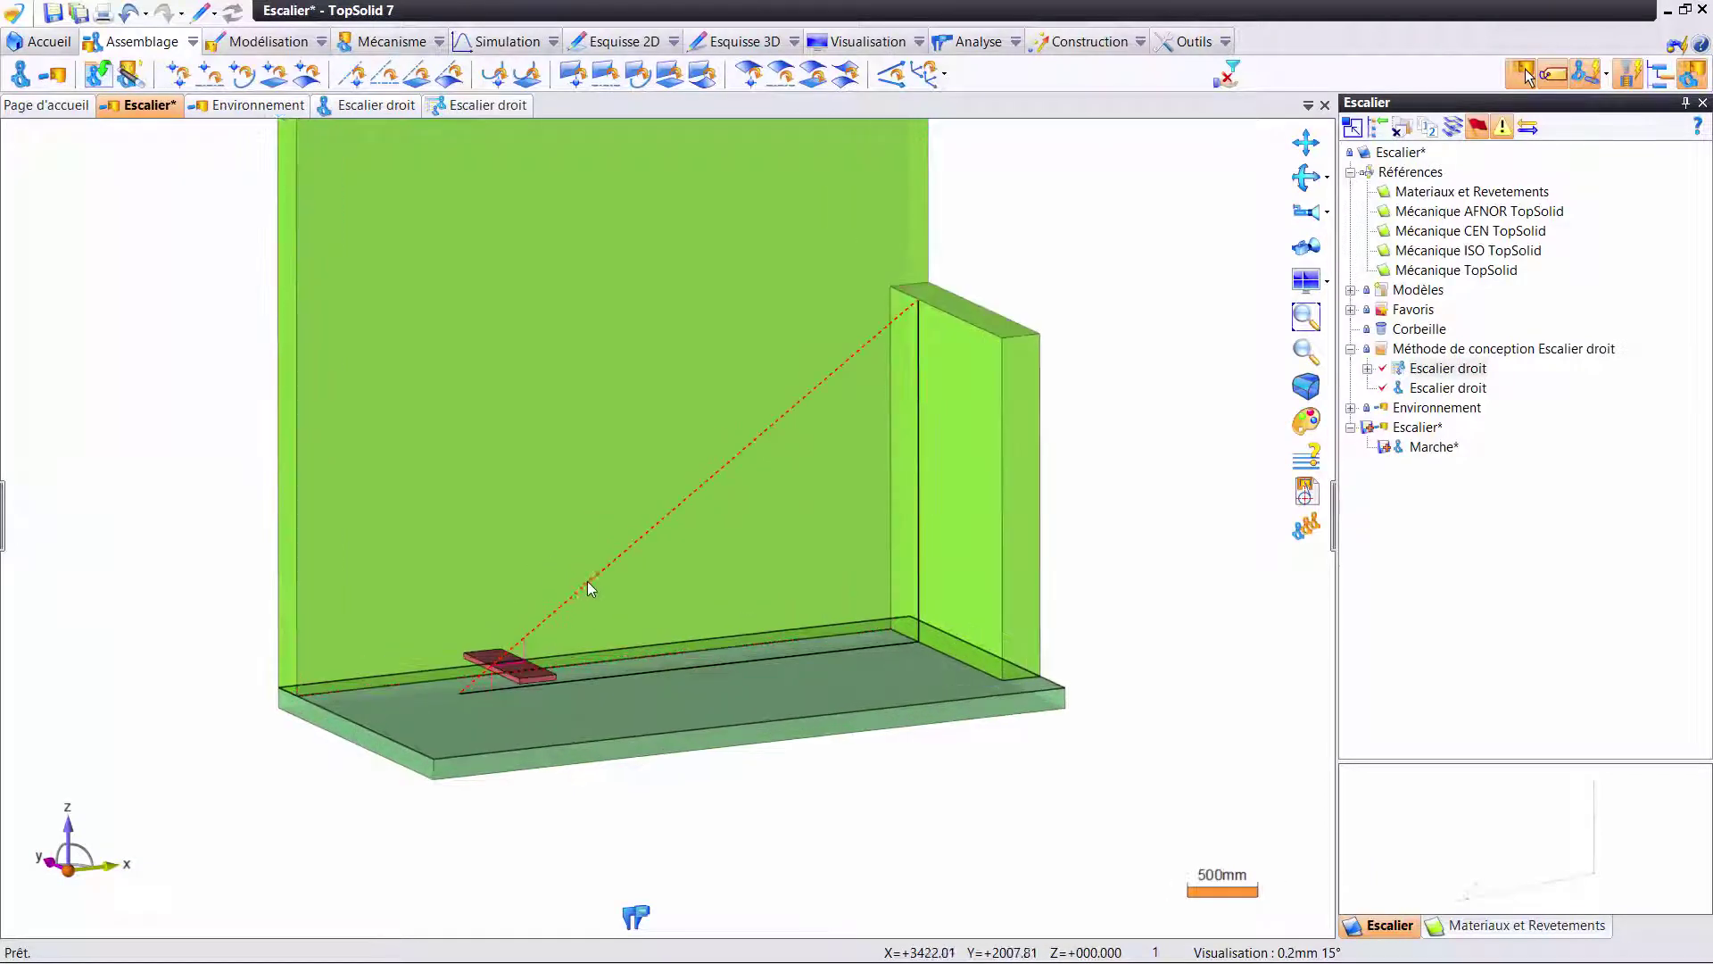
{"action": "right_click", "coordinate": [587, 580]}
{"action": "mouse_move", "coordinate": [696, 735]}
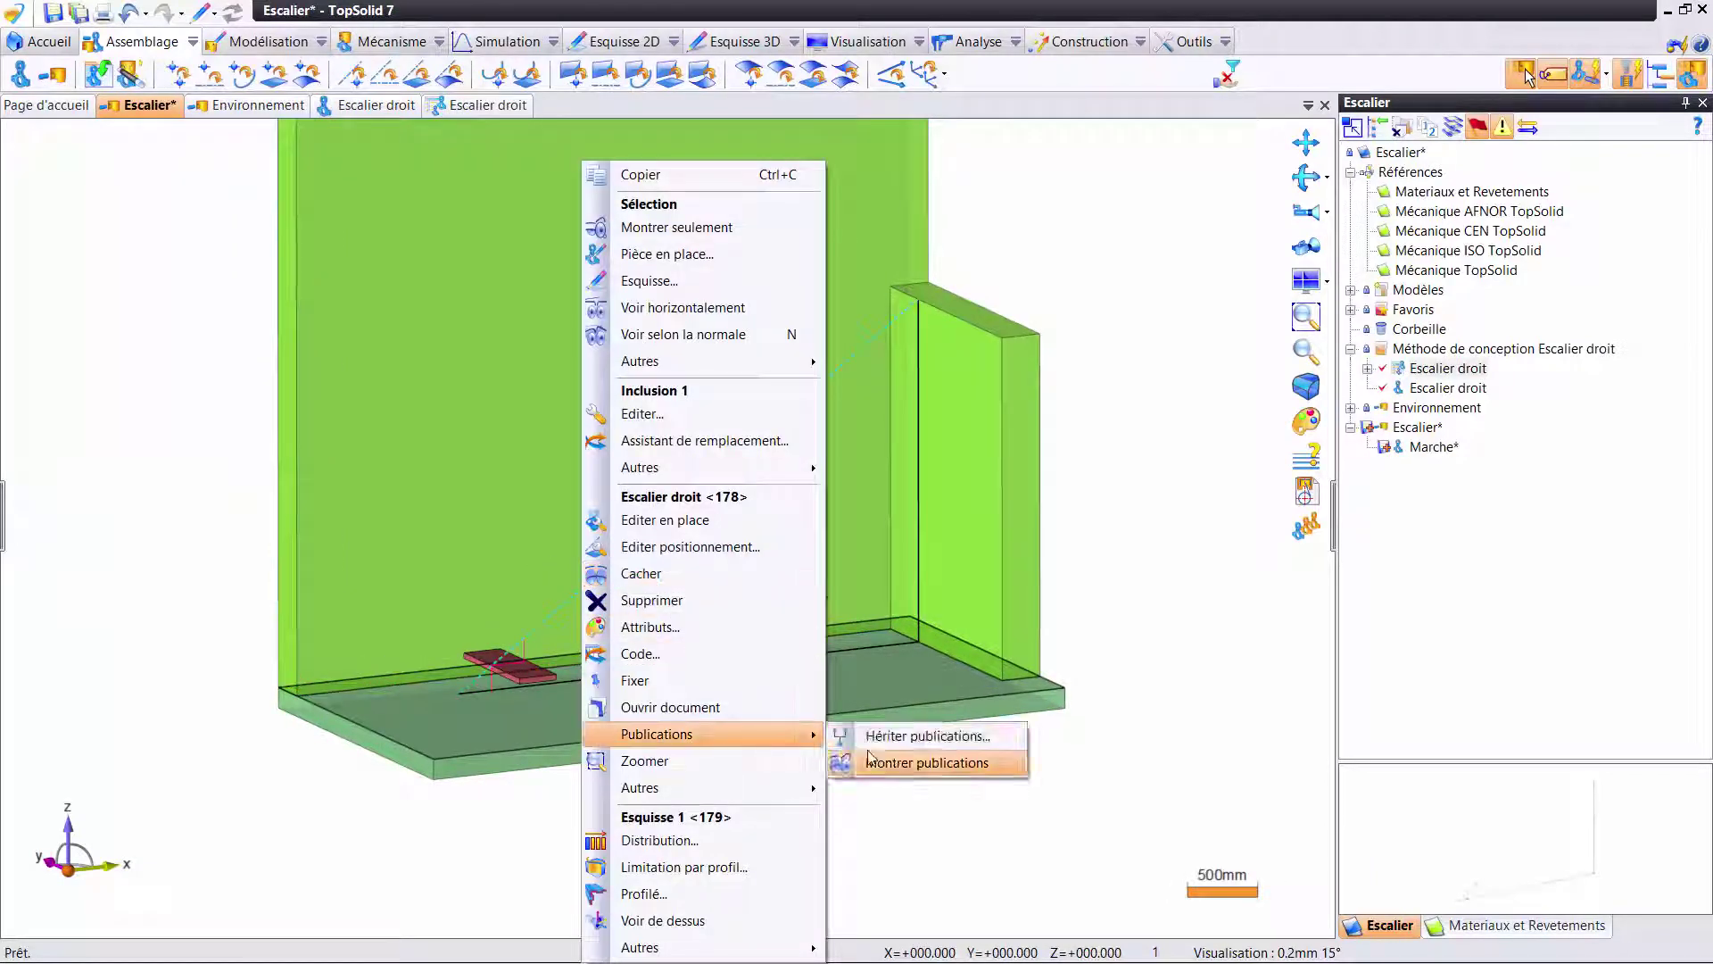
{"action": "left_click", "coordinate": [879, 763]}
{"action": "scroll", "coordinate": [496, 696], "scroll_direction": "up", "scroll_amount": 3}
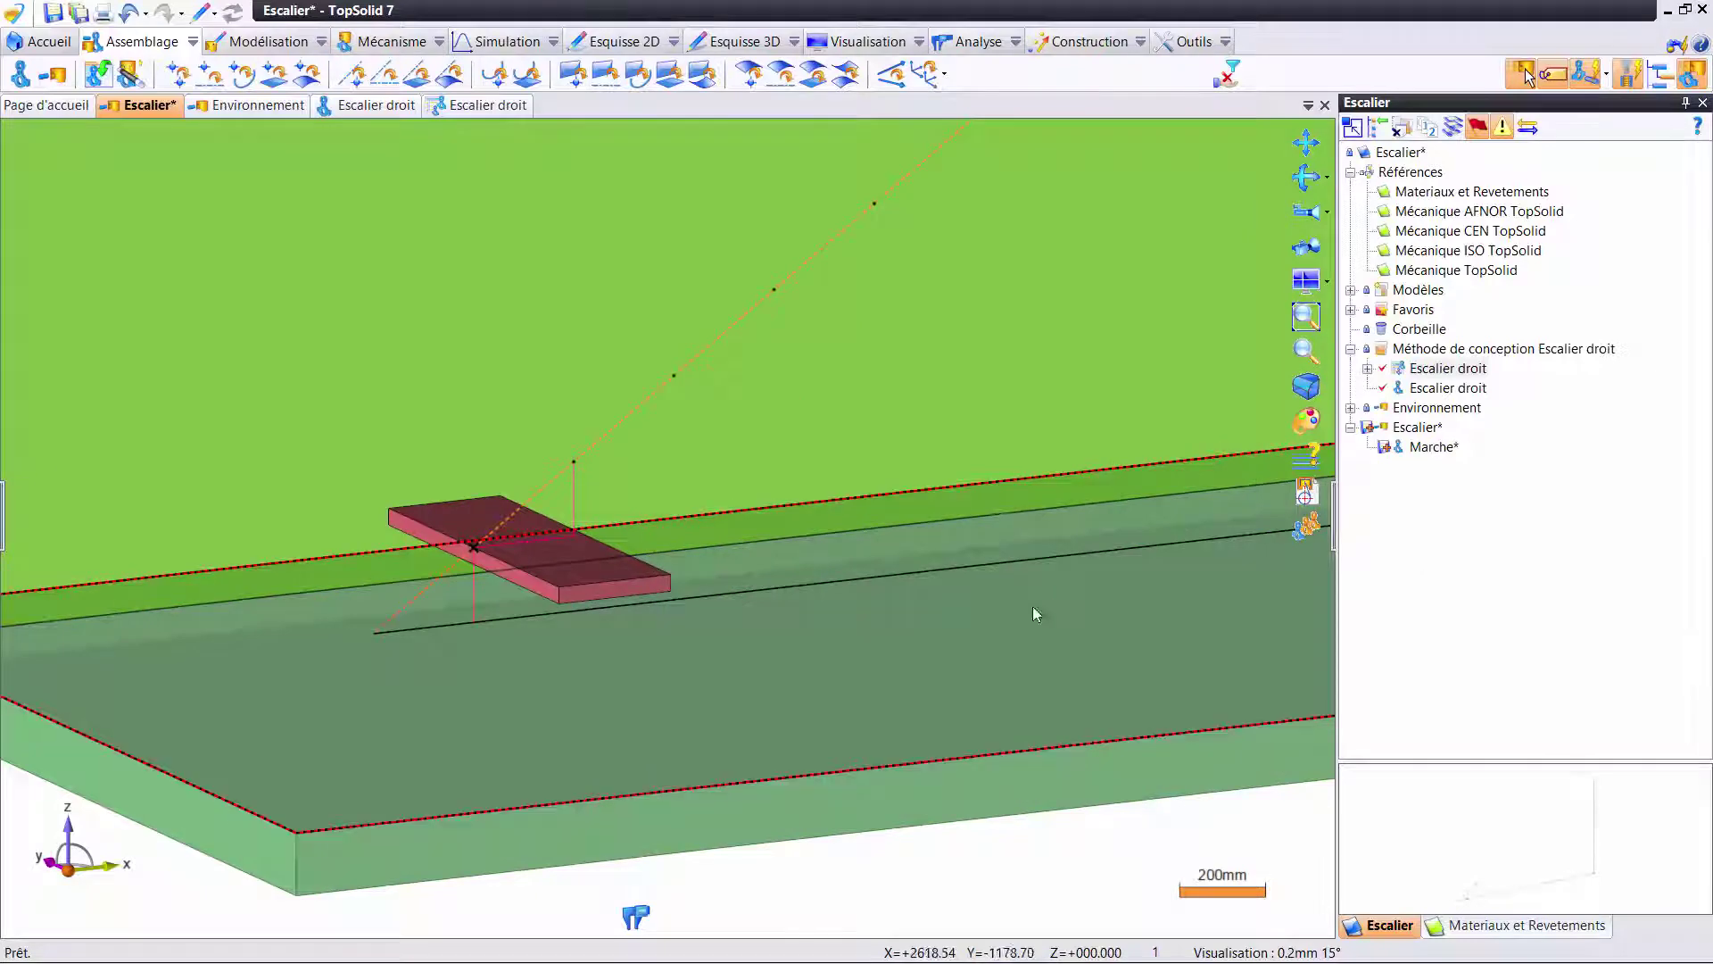
{"action": "scroll", "coordinate": [1017, 609], "scroll_direction": "down", "scroll_amount": 3}
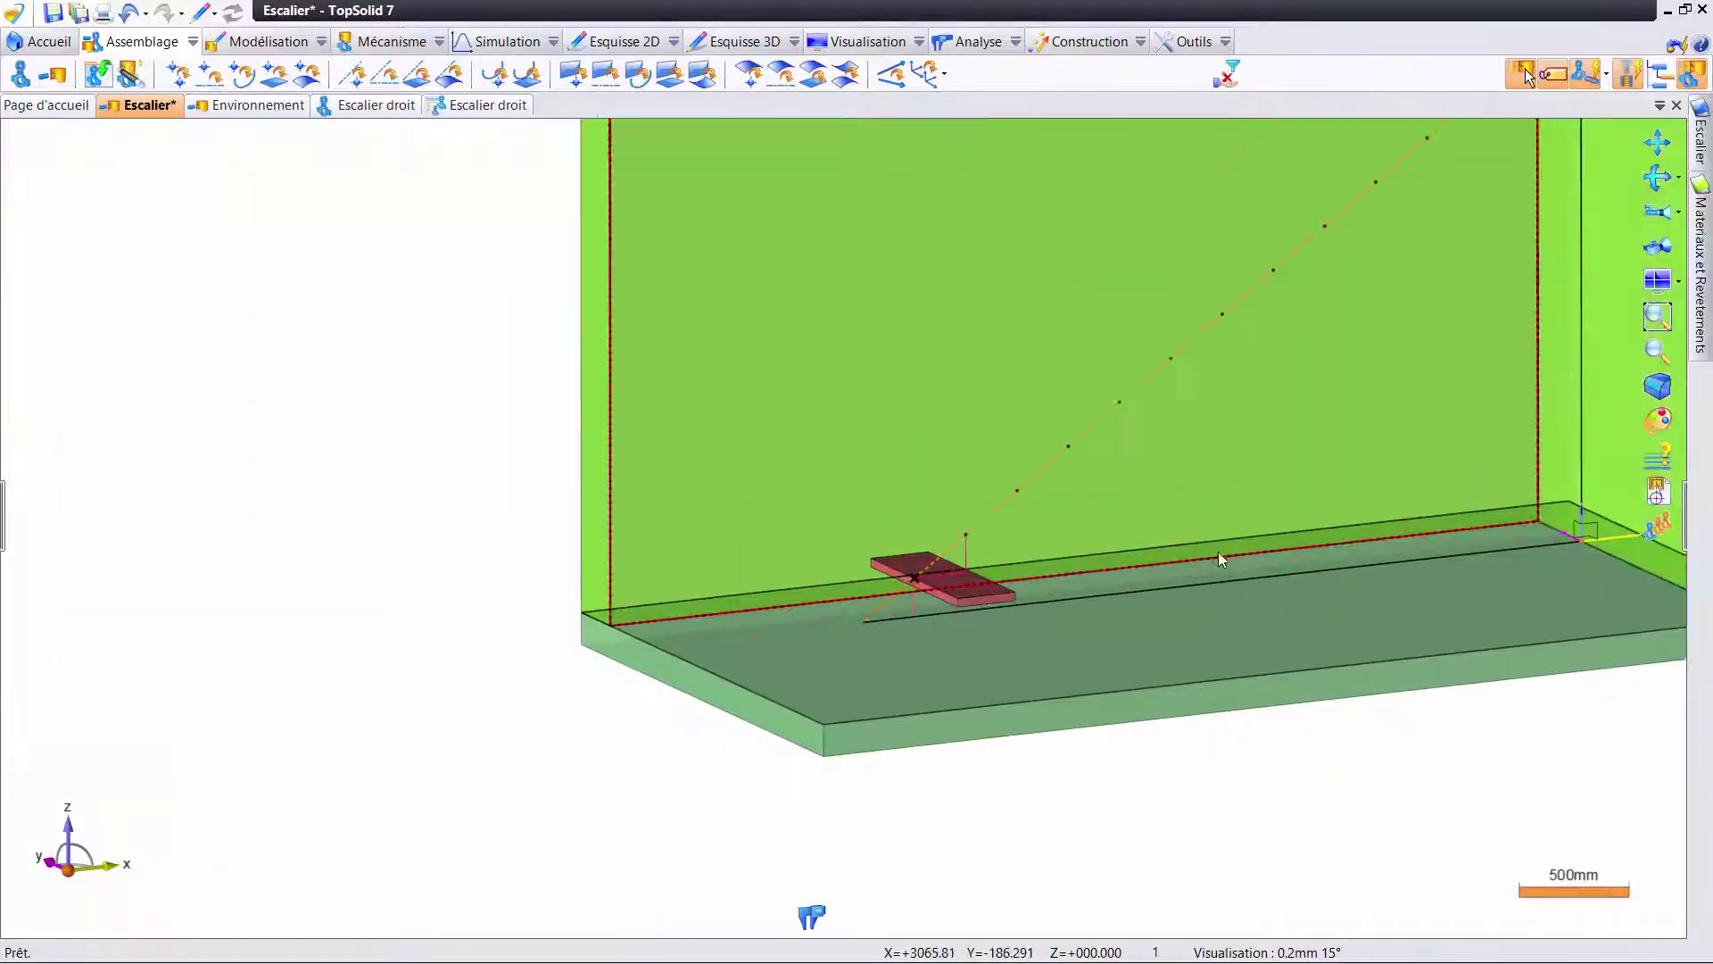
- Repeat the Marche plank along the published Motif 1 points to form the full flight of treads
{"action": "scroll", "coordinate": [873, 587], "scroll_direction": "up", "scroll_amount": 2}
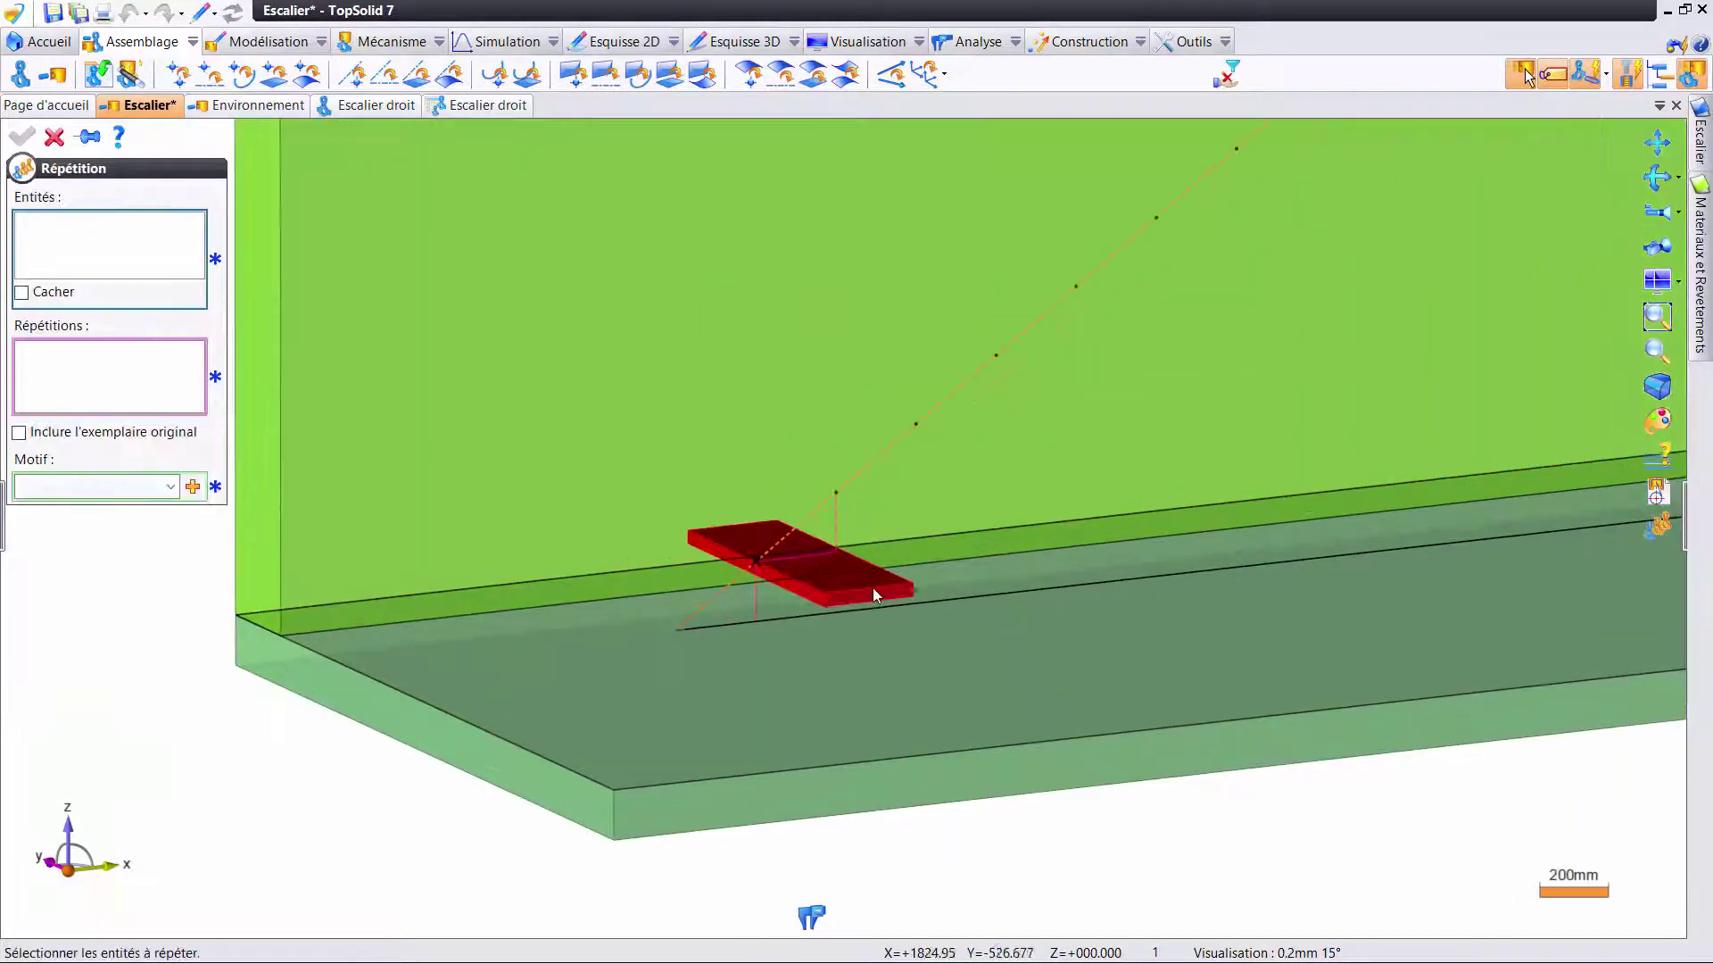
{"action": "left_click", "coordinate": [872, 587]}
{"action": "left_click", "coordinate": [145, 485]}
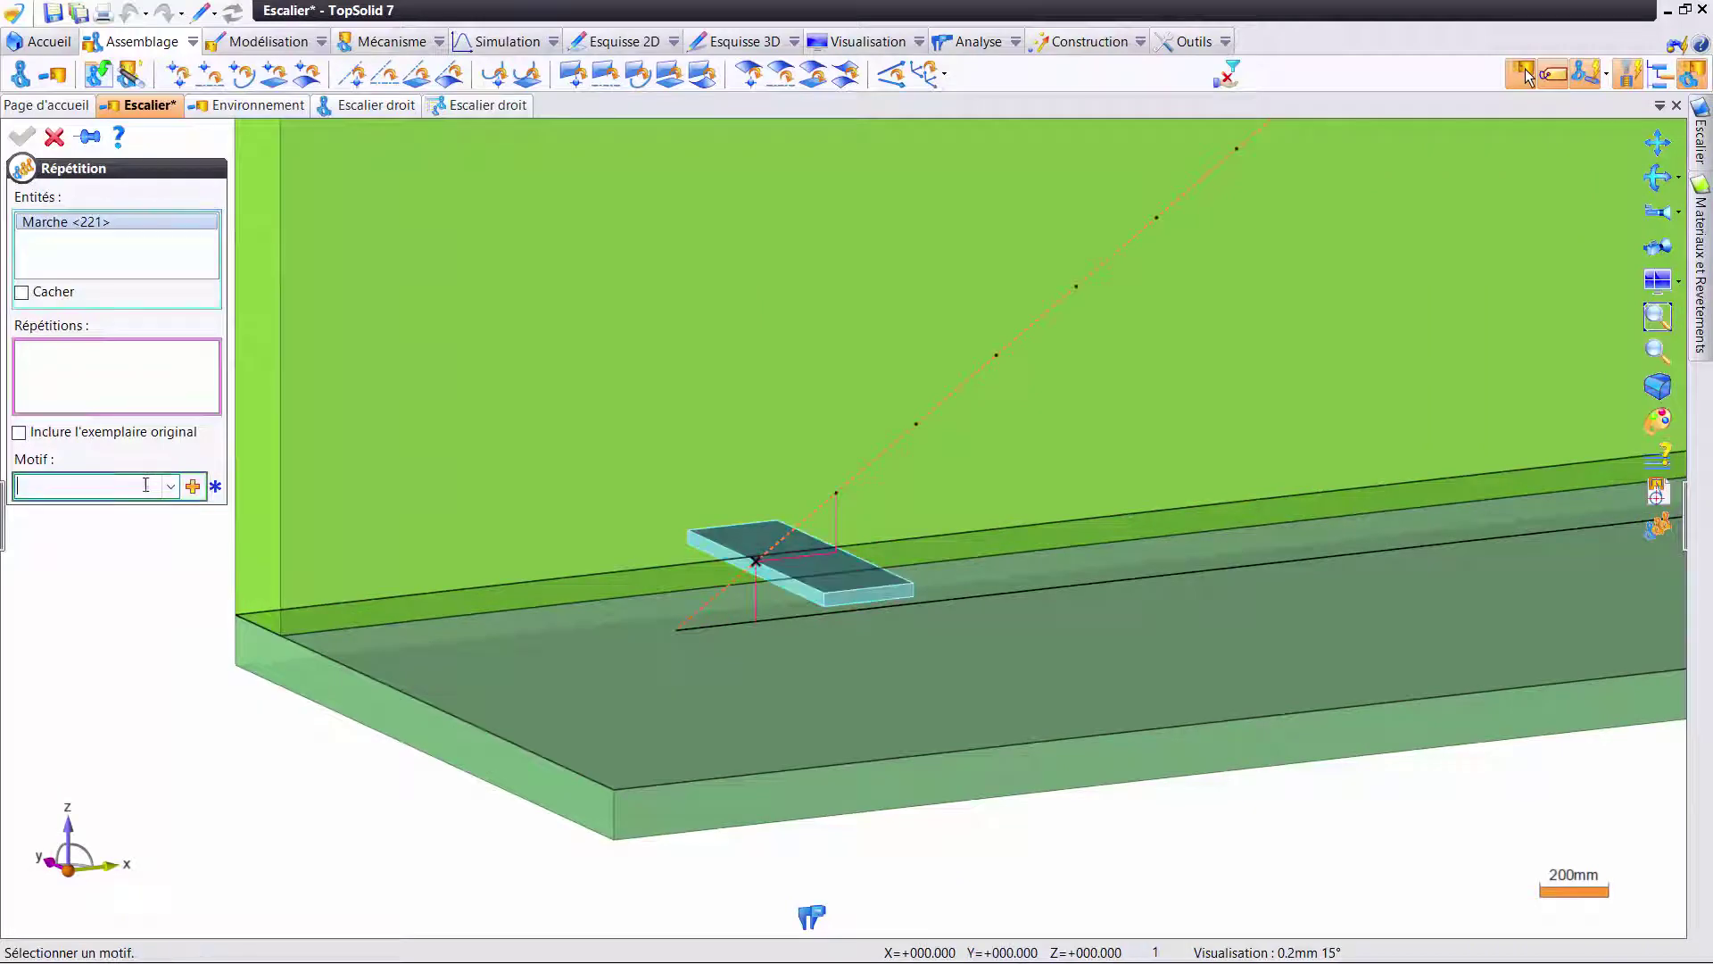
{"action": "left_click", "coordinate": [918, 425]}
{"action": "scroll", "coordinate": [924, 498], "scroll_direction": "down", "scroll_amount": 5}
{"action": "mouse_move", "coordinate": [923, 498]}
{"action": "middle_mouse_down"}
{"action": "mouse_move", "coordinate": [761, 482]}
{"action": "mouse_move", "coordinate": [785, 490]}
{"action": "mouse_move", "coordinate": [1052, 371]}
{"action": "middle_mouse_up"}
{"action": "scroll", "coordinate": [885, 323], "scroll_direction": "up", "scroll_amount": 5}
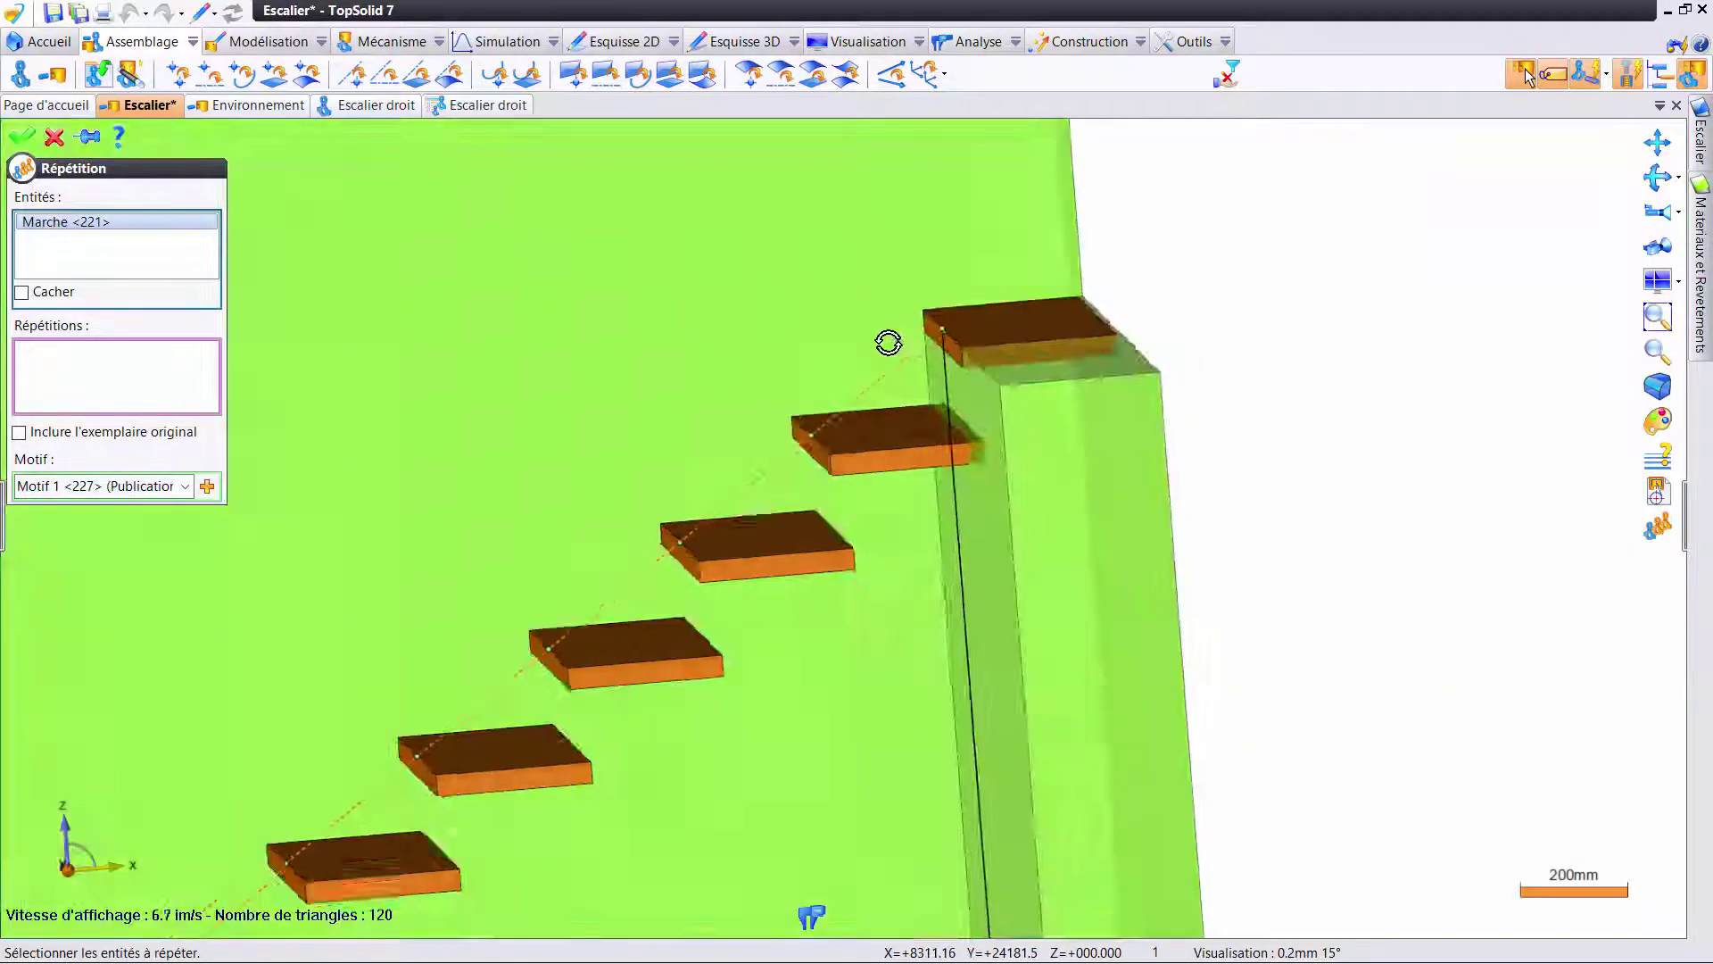
{"action": "middle_click_drag", "start_coordinate": [889, 342], "coordinate": [937, 357]}
{"action": "scroll", "coordinate": [890, 428], "scroll_direction": "down", "scroll_amount": 3}
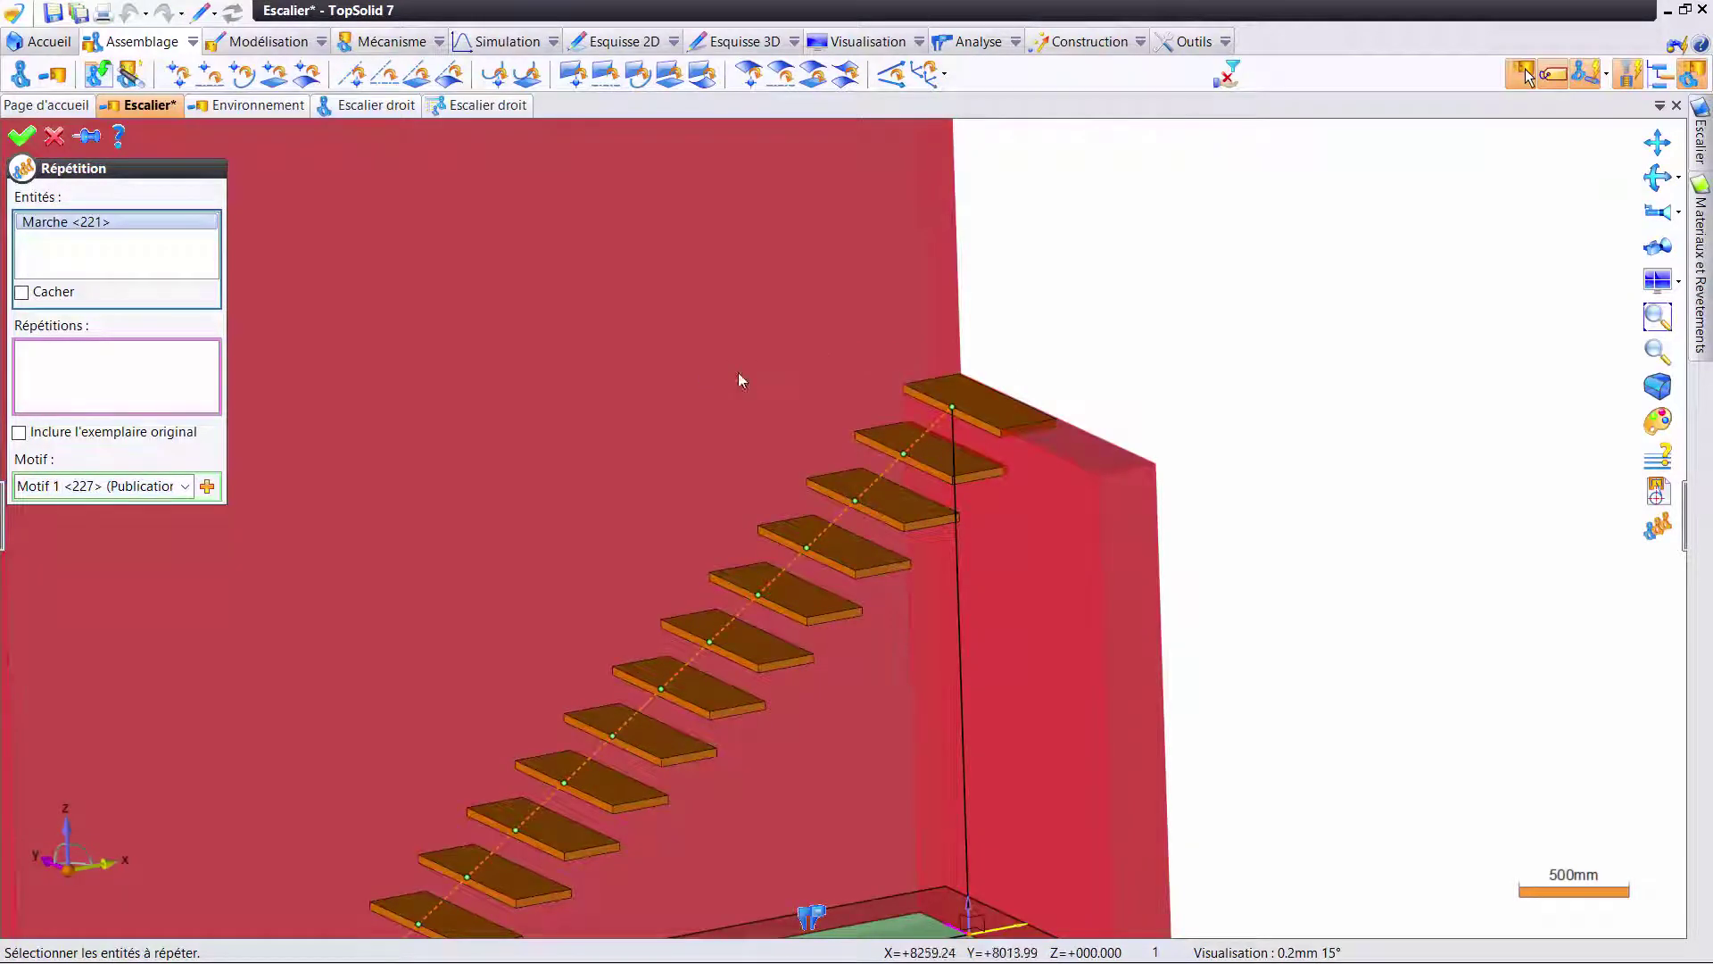
{"action": "key", "text": "Escape"}
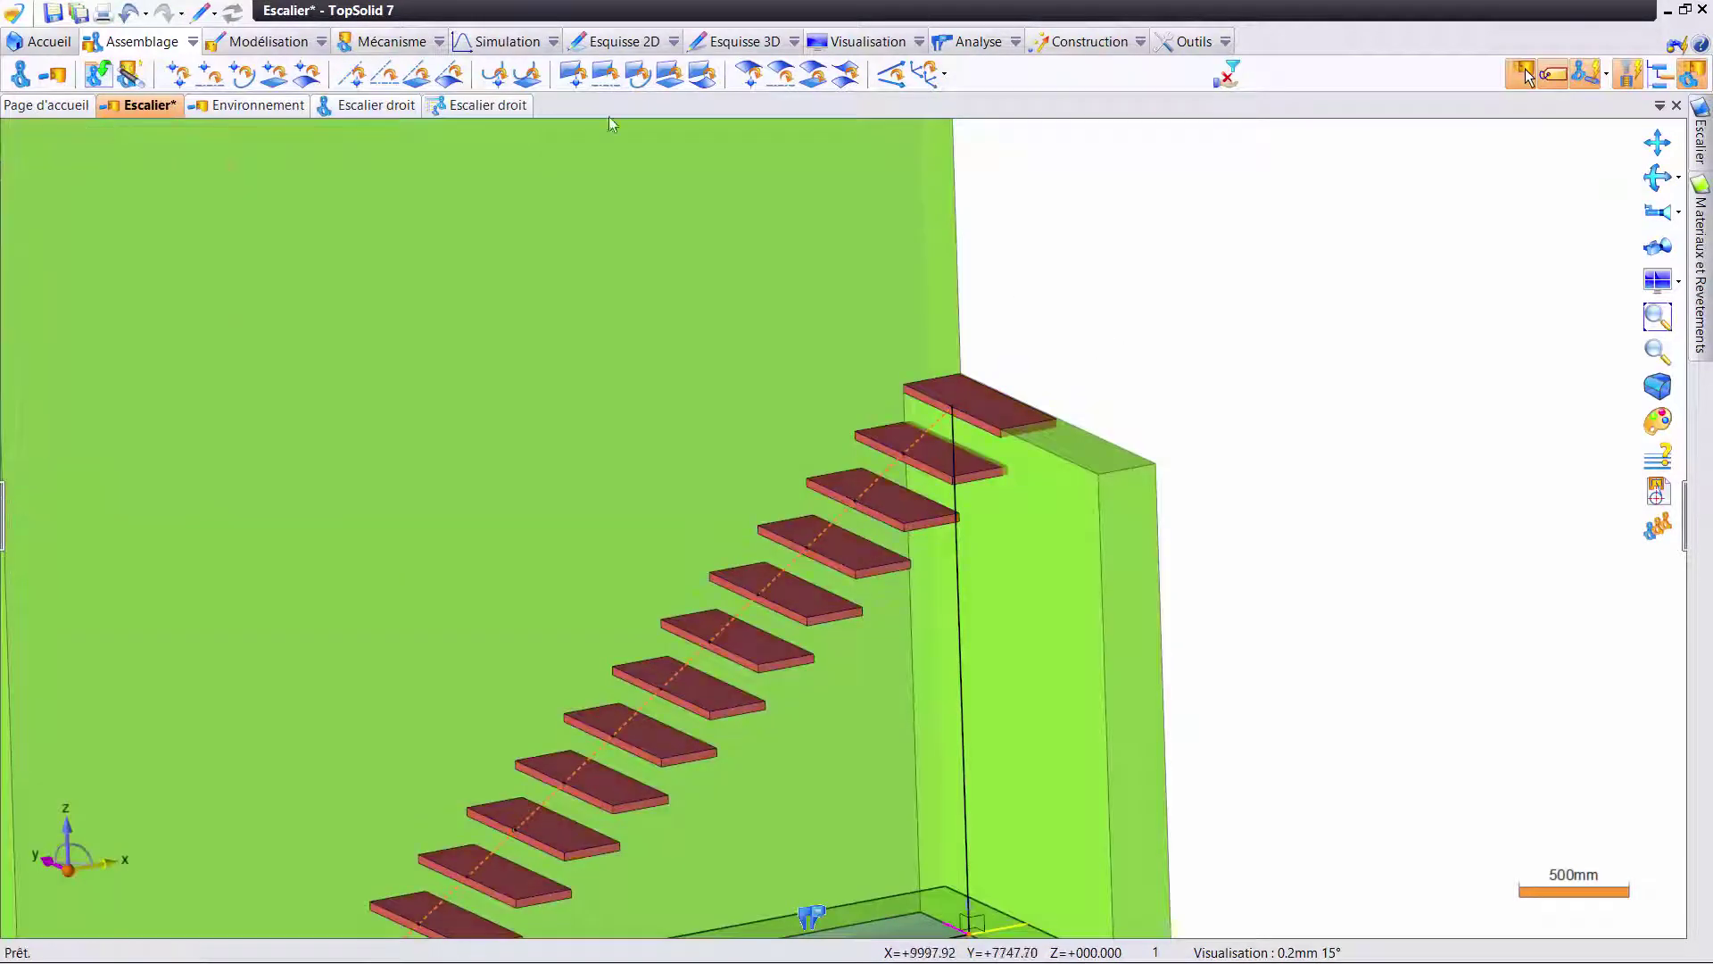
- Apply the Assemblage part command to the topmost tread and validate it
{"action": "left_click", "coordinate": [194, 43]}
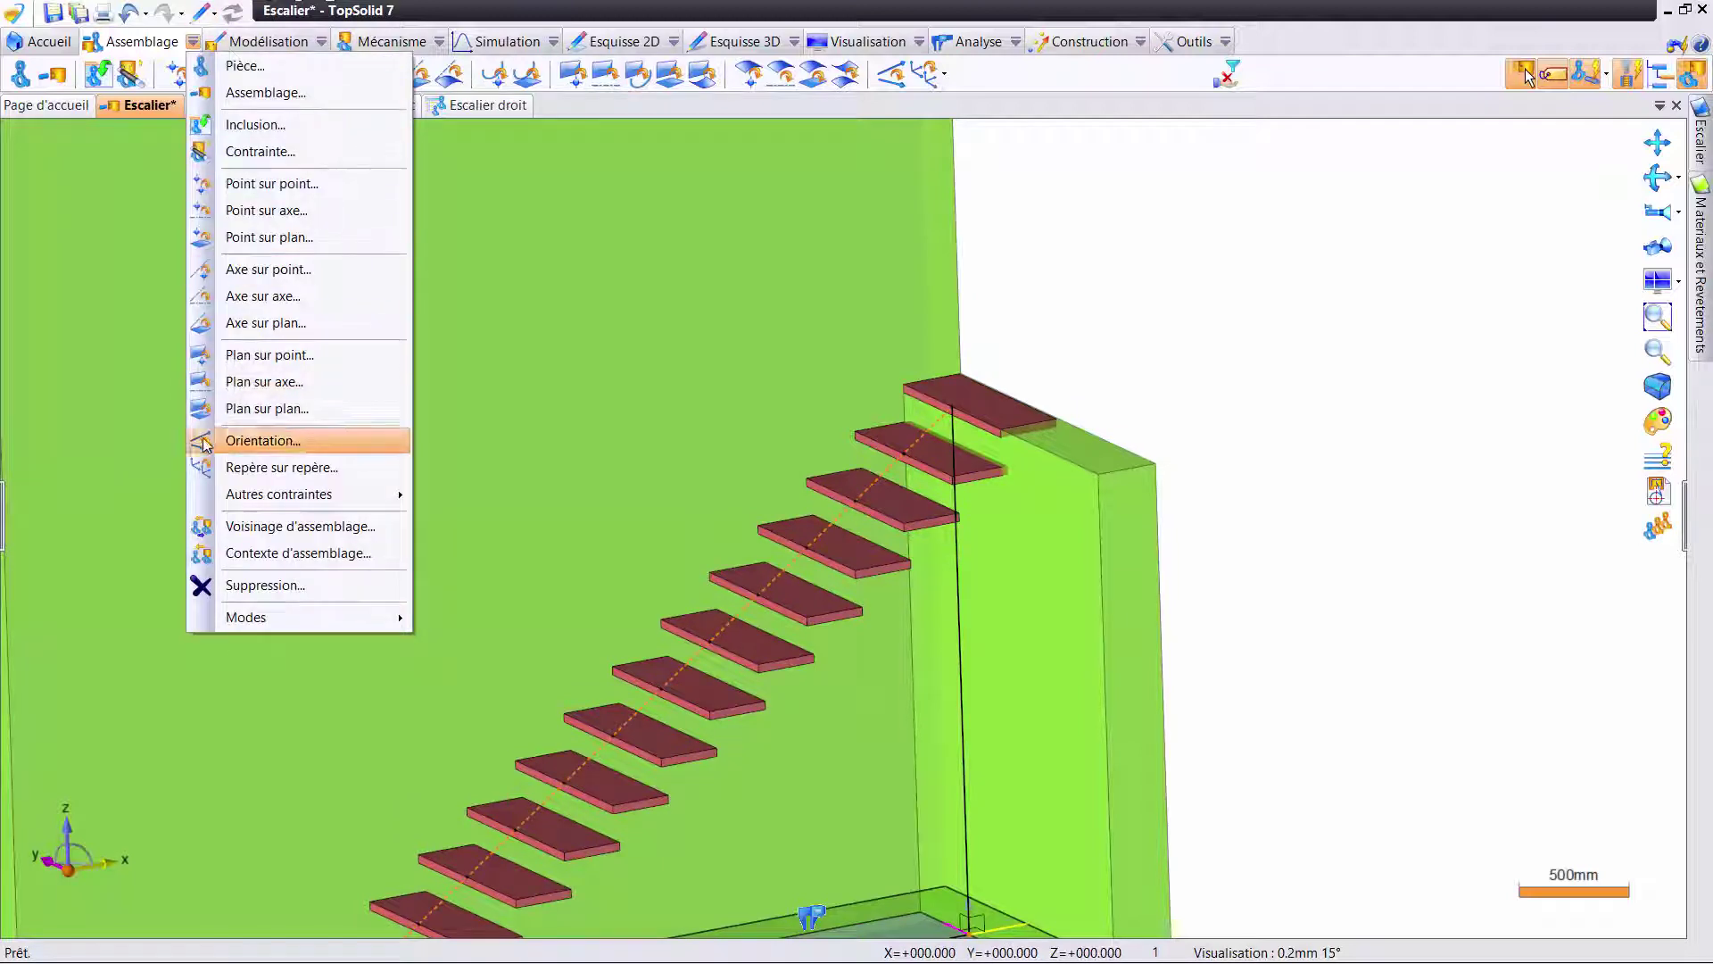
{"action": "left_click", "coordinate": [256, 584]}
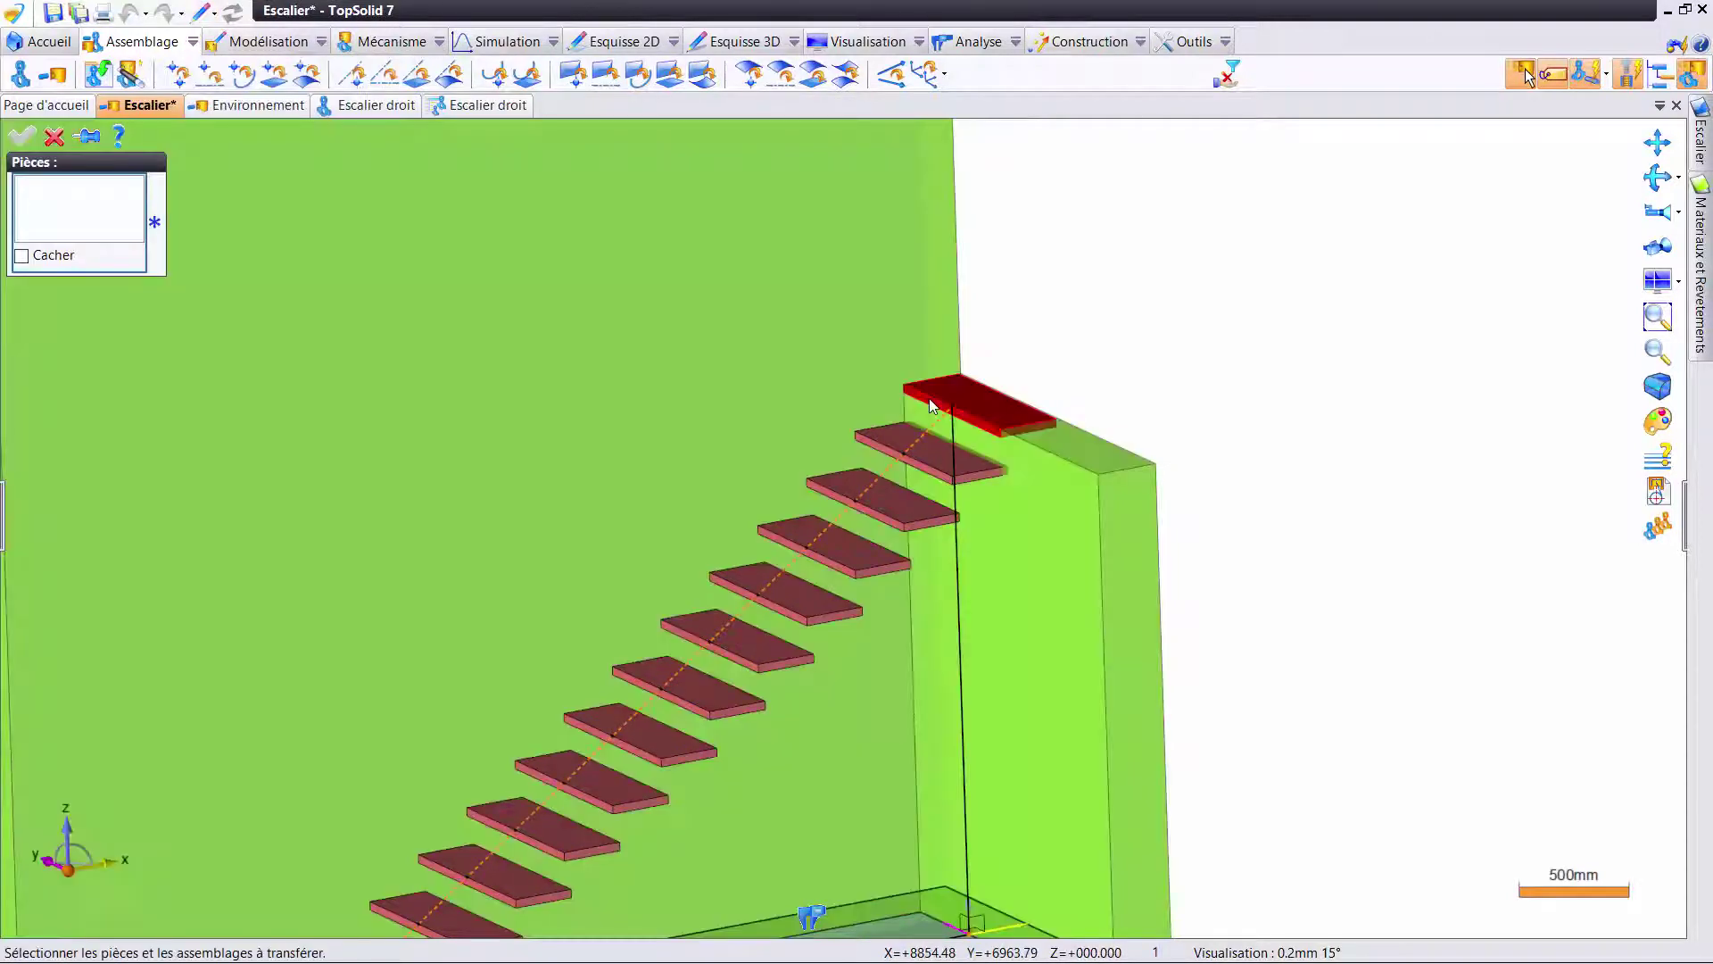
{"action": "left_click", "coordinate": [937, 392]}
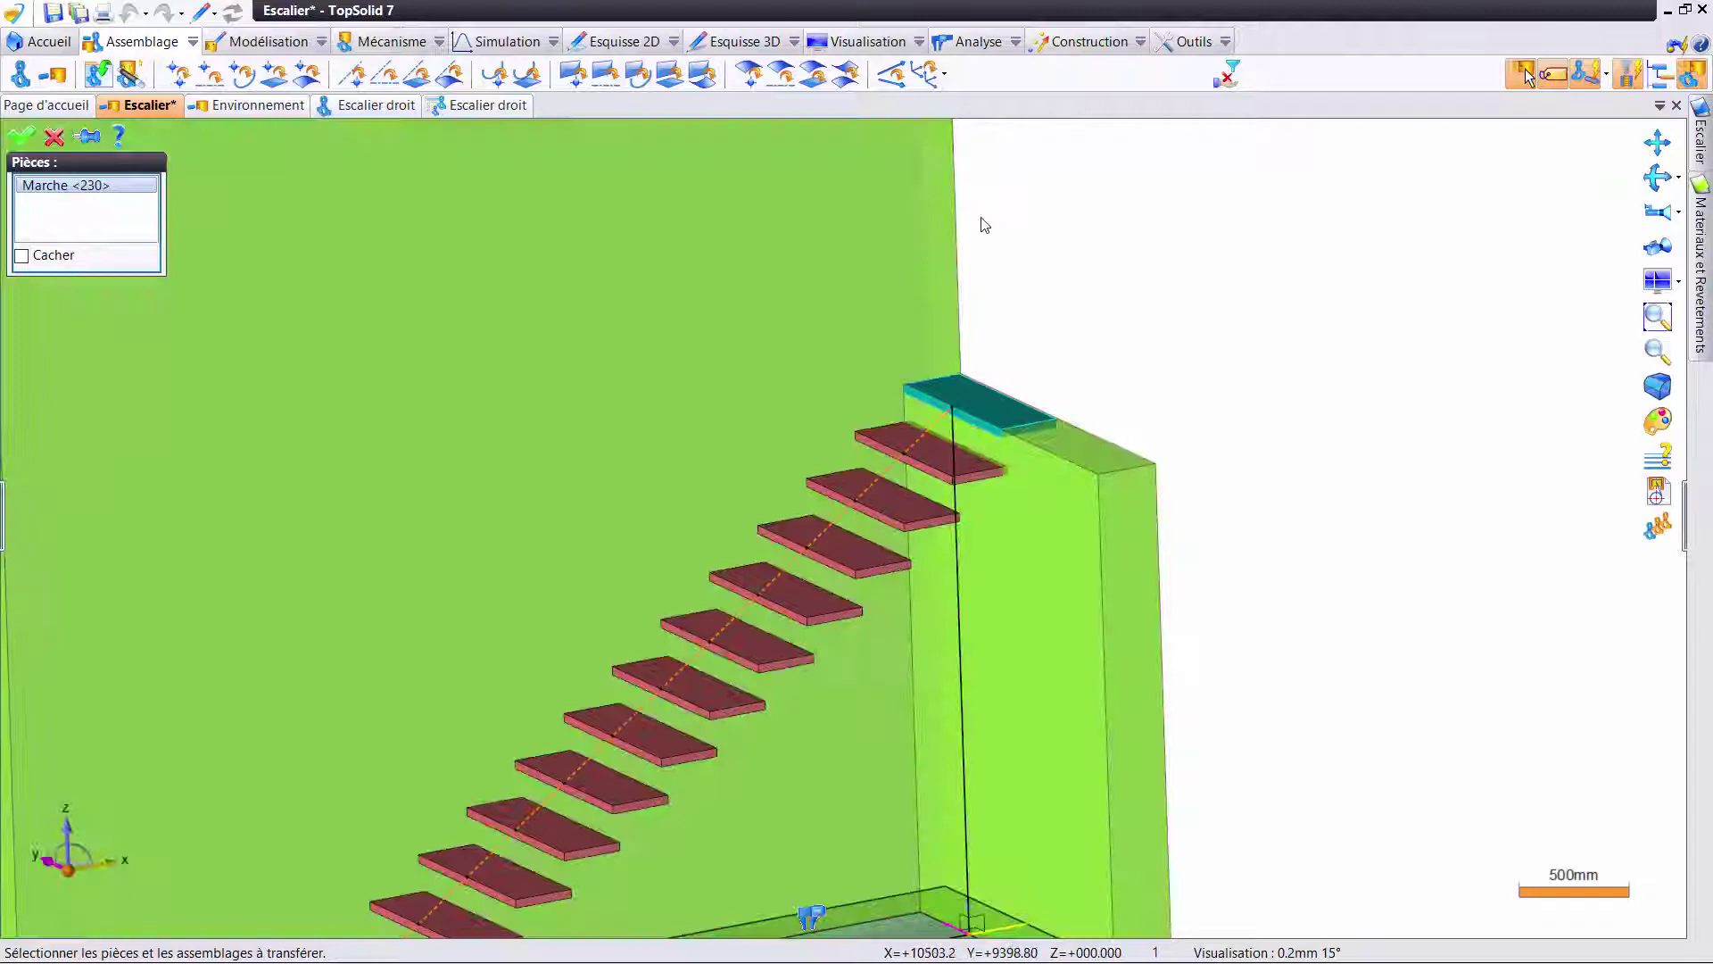
{"action": "right_click", "coordinate": [978, 215]}
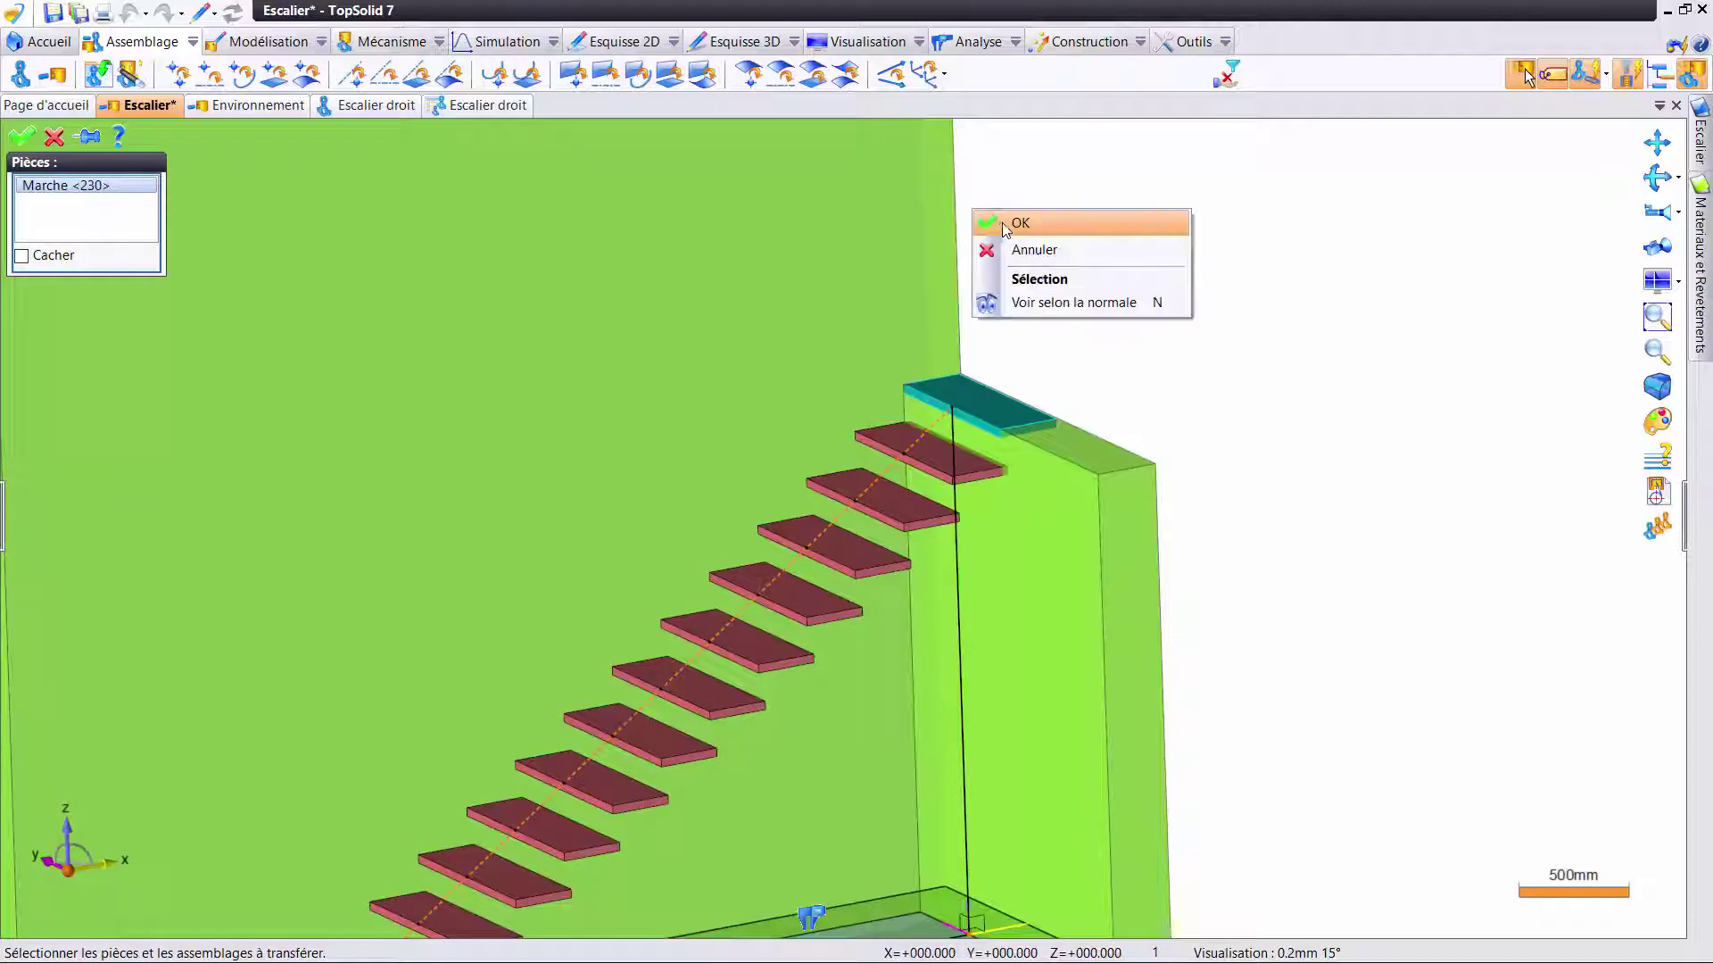
{"action": "left_click", "coordinate": [1003, 222]}
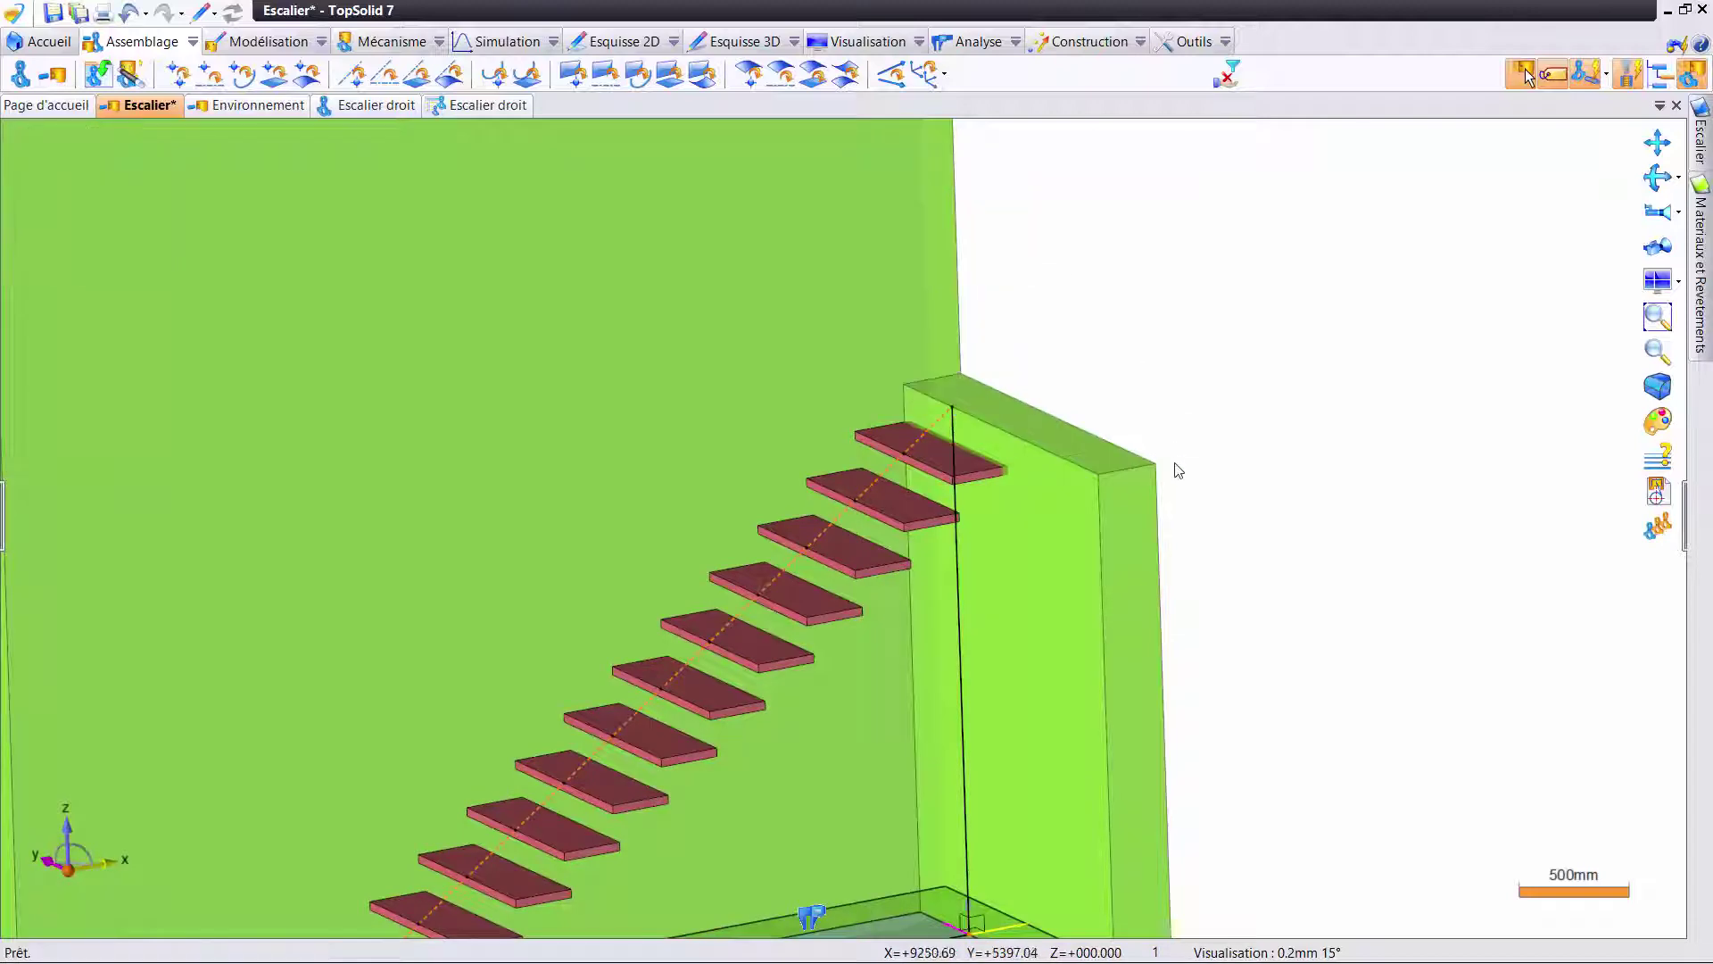
{"action": "mouse_move", "coordinate": [982, 363]}
{"action": "middle_mouse_down"}
{"action": "mouse_move", "coordinate": [922, 346]}
{"action": "mouse_move", "coordinate": [1024, 371]}
{"action": "mouse_move", "coordinate": [971, 367]}
{"action": "mouse_move", "coordinate": [998, 372]}
{"action": "middle_mouse_up"}
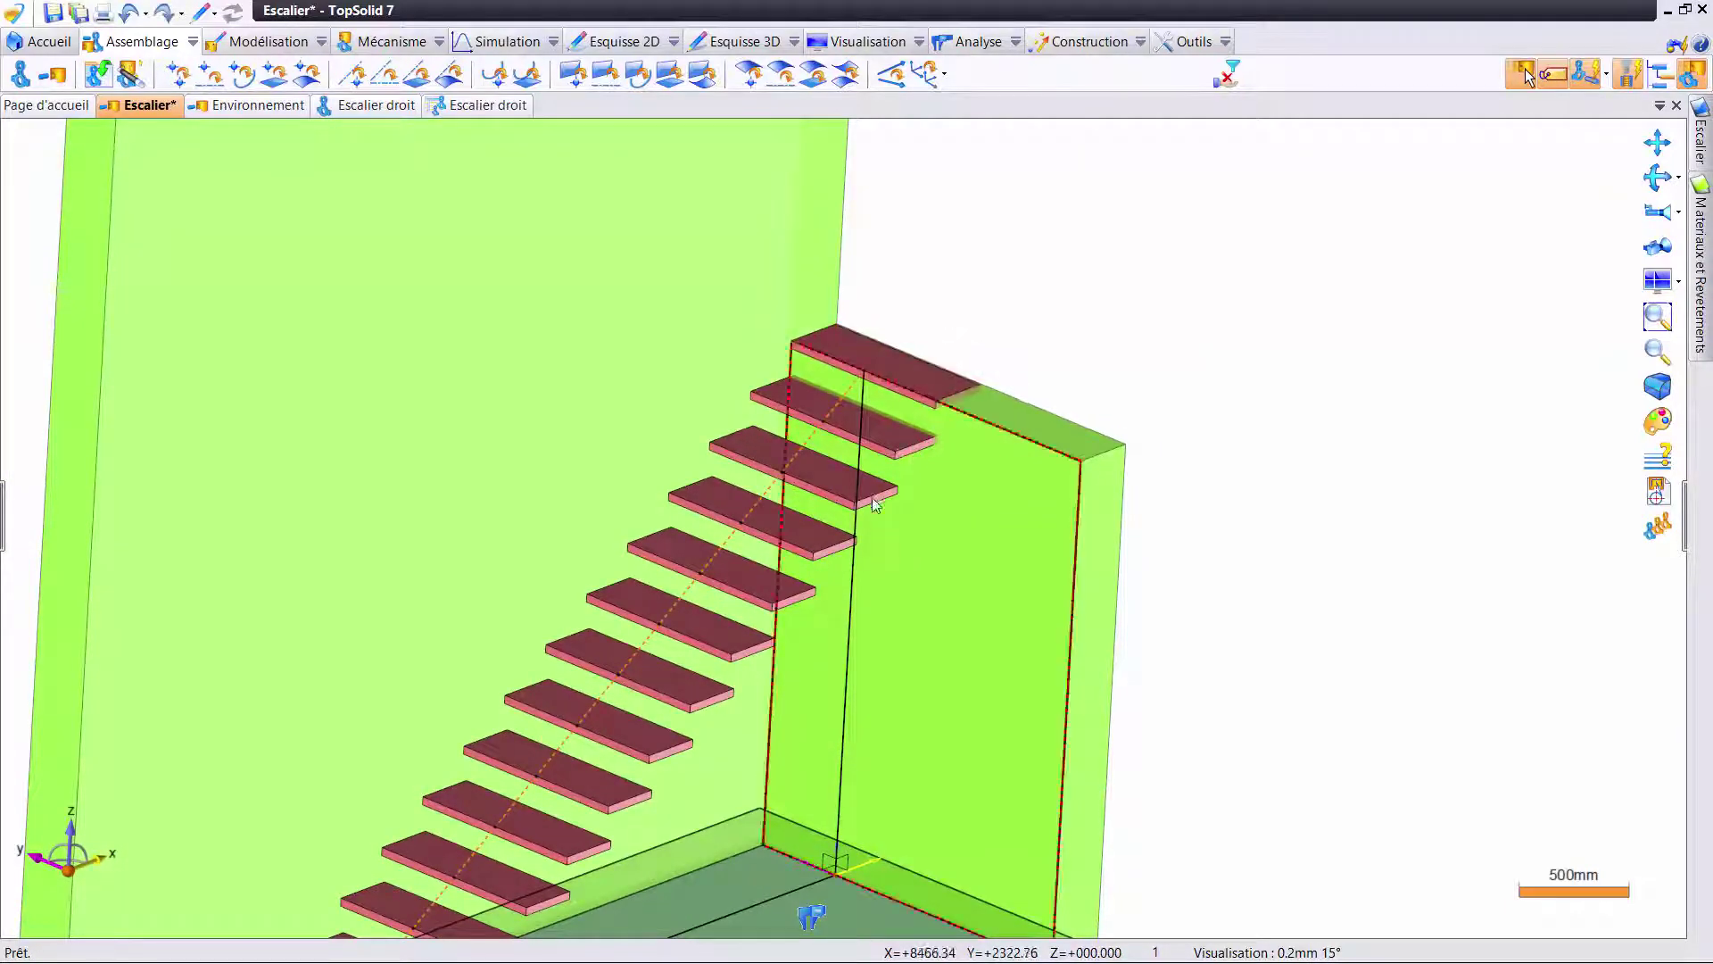
{"action": "middle_click_drag", "start_coordinate": [901, 562], "coordinate": [948, 494], "text": "ctrl"}
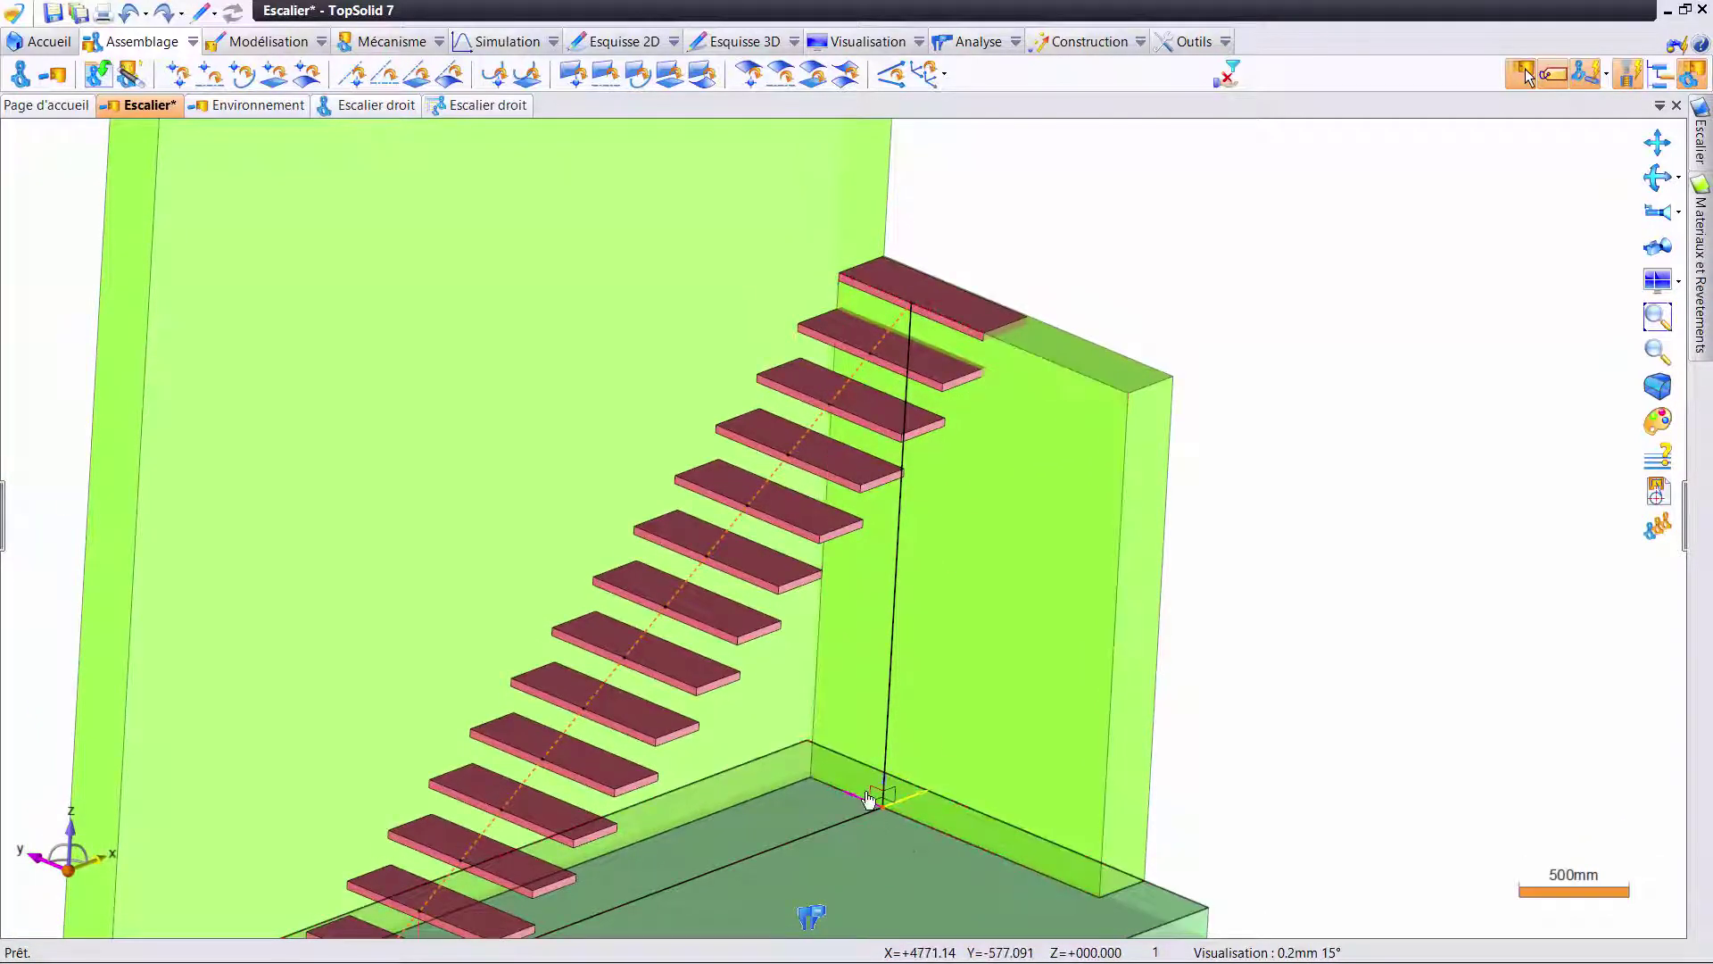
- Begin editing the stair layout's parameters, then cancel the edit
{"action": "right_click", "coordinate": [855, 826]}
{"action": "left_click", "coordinate": [928, 507]}
{"action": "key", "text": "Escape"}
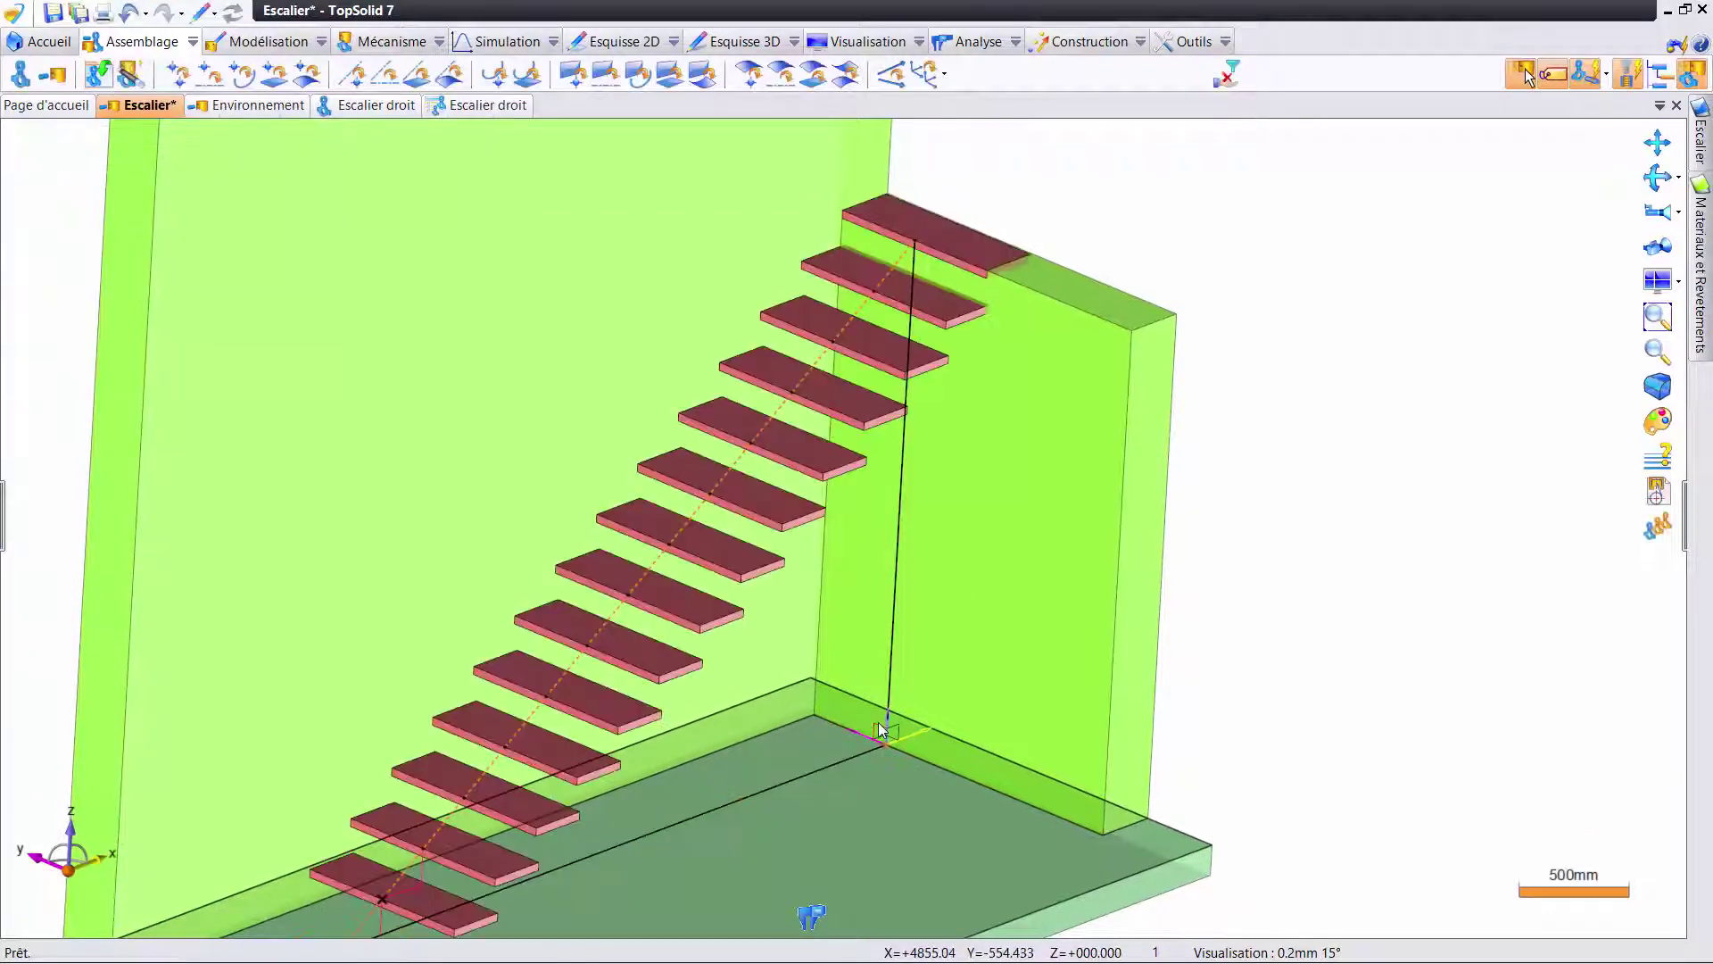
- Set the stair layout's Plan sur plan 3 offset to 100 mm from the wall and validate
{"action": "right_click", "coordinate": [882, 732]}
{"action": "mouse_move", "coordinate": [945, 808]}
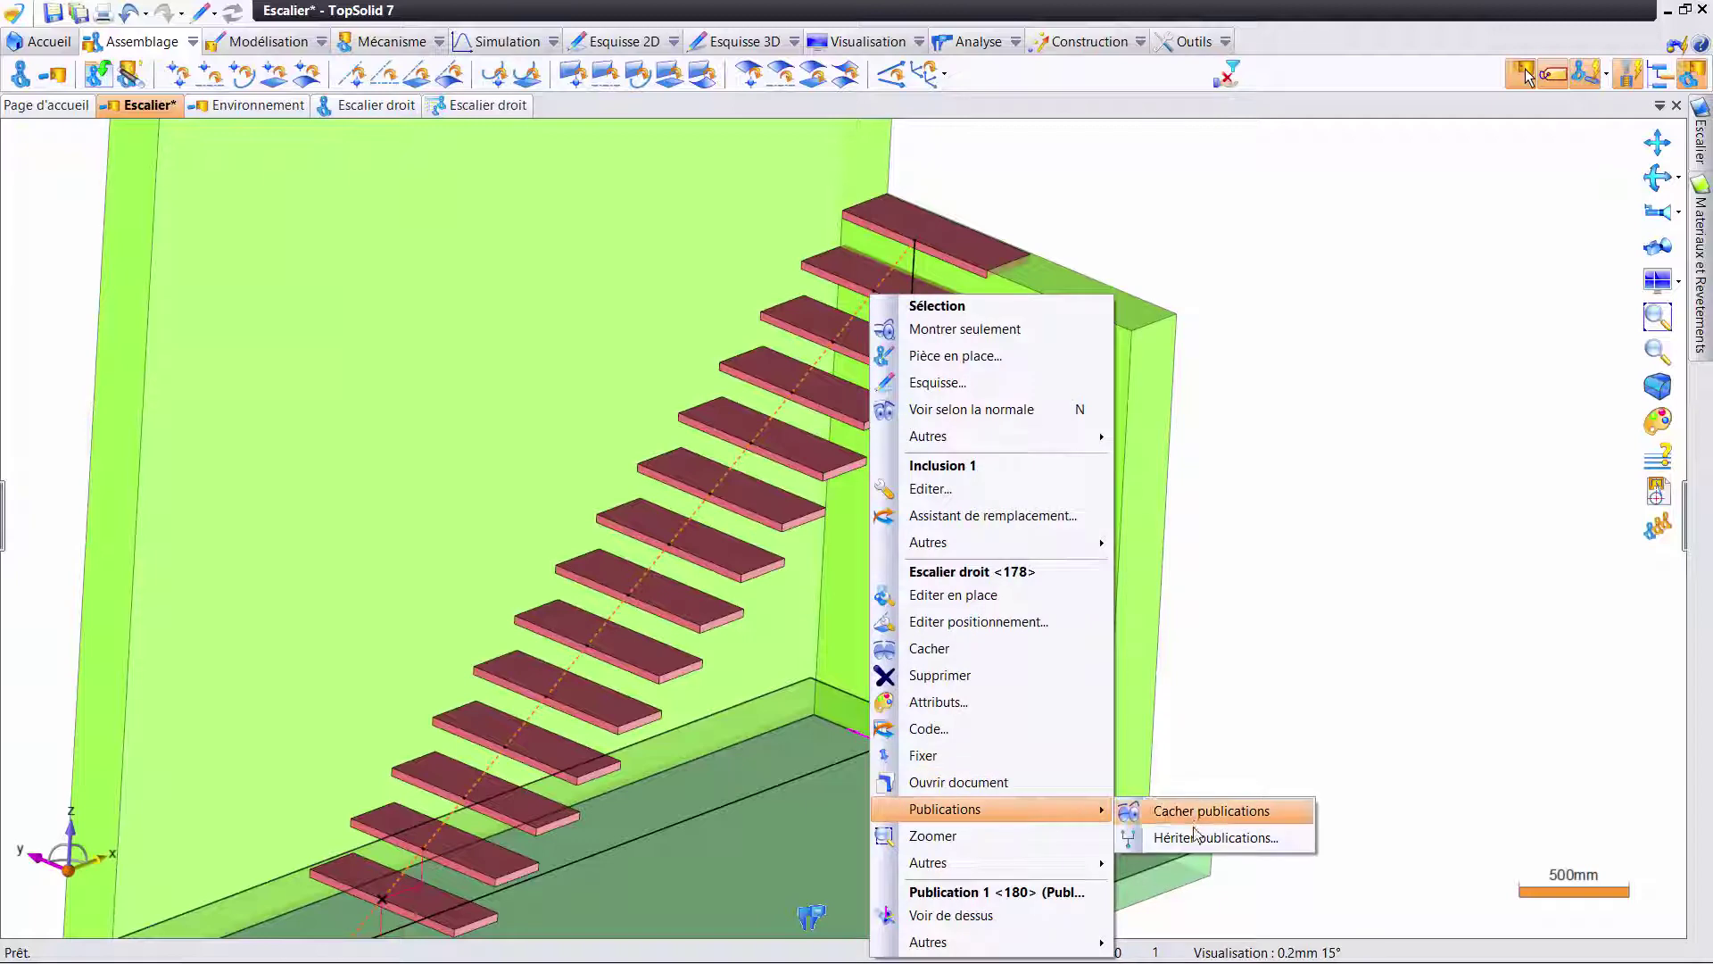
{"action": "left_click", "coordinate": [978, 621]}
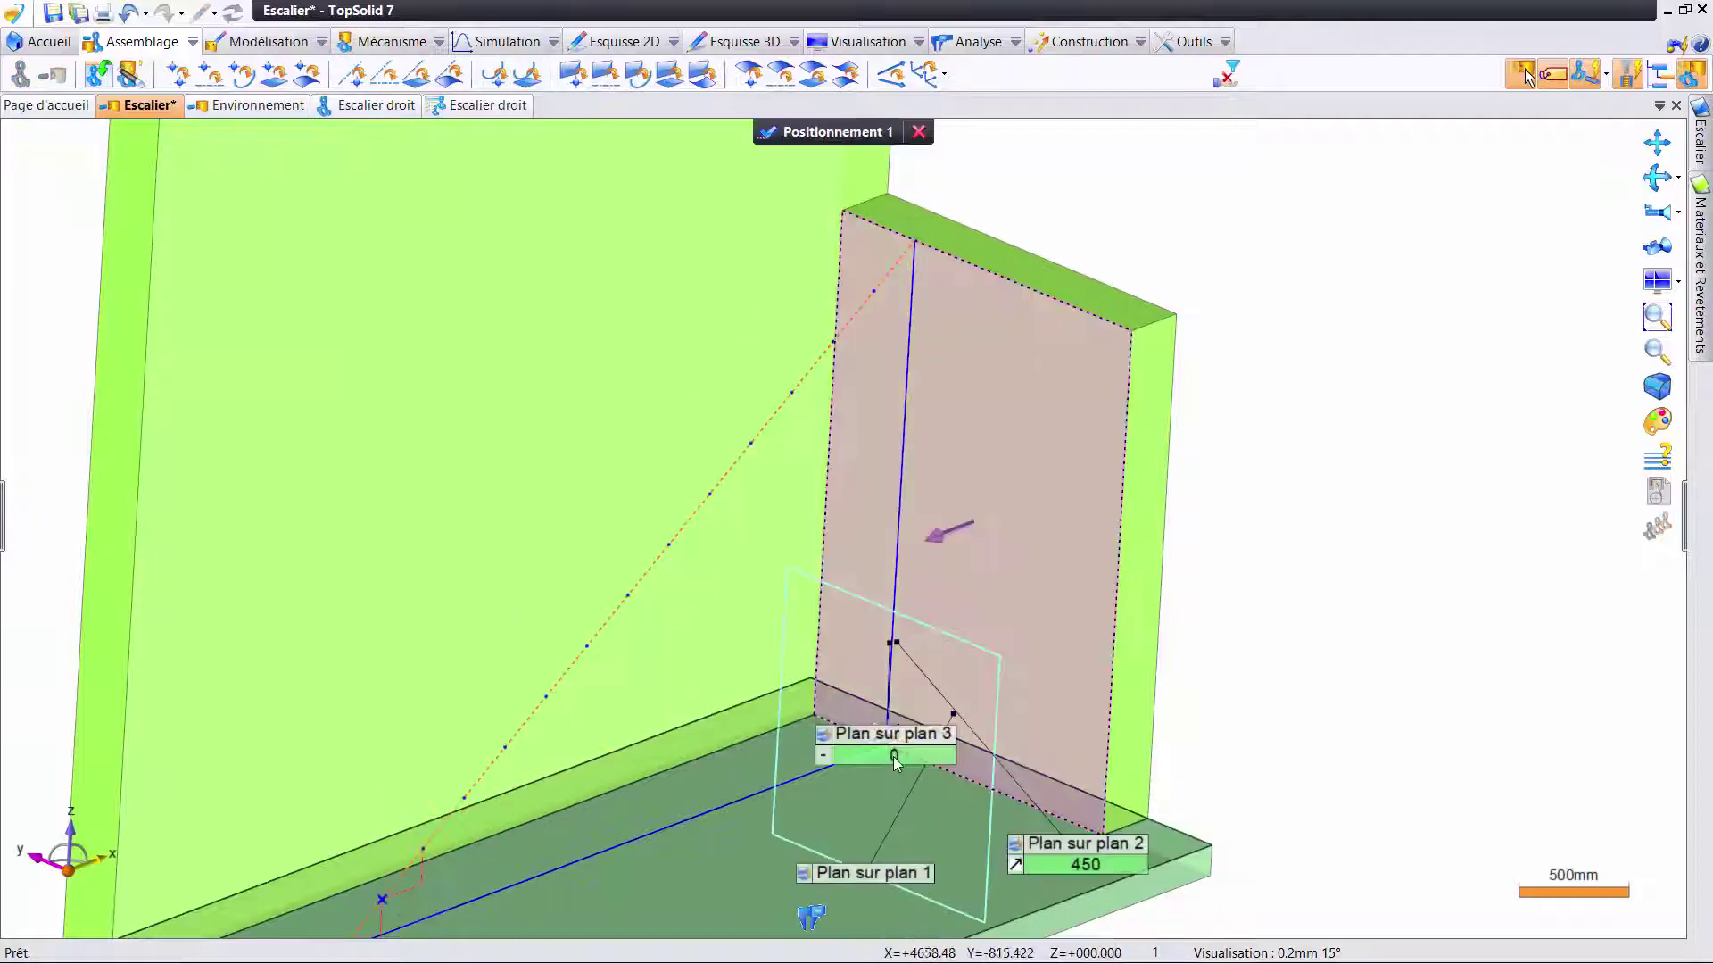
{"action": "left_click", "coordinate": [1117, 652]}
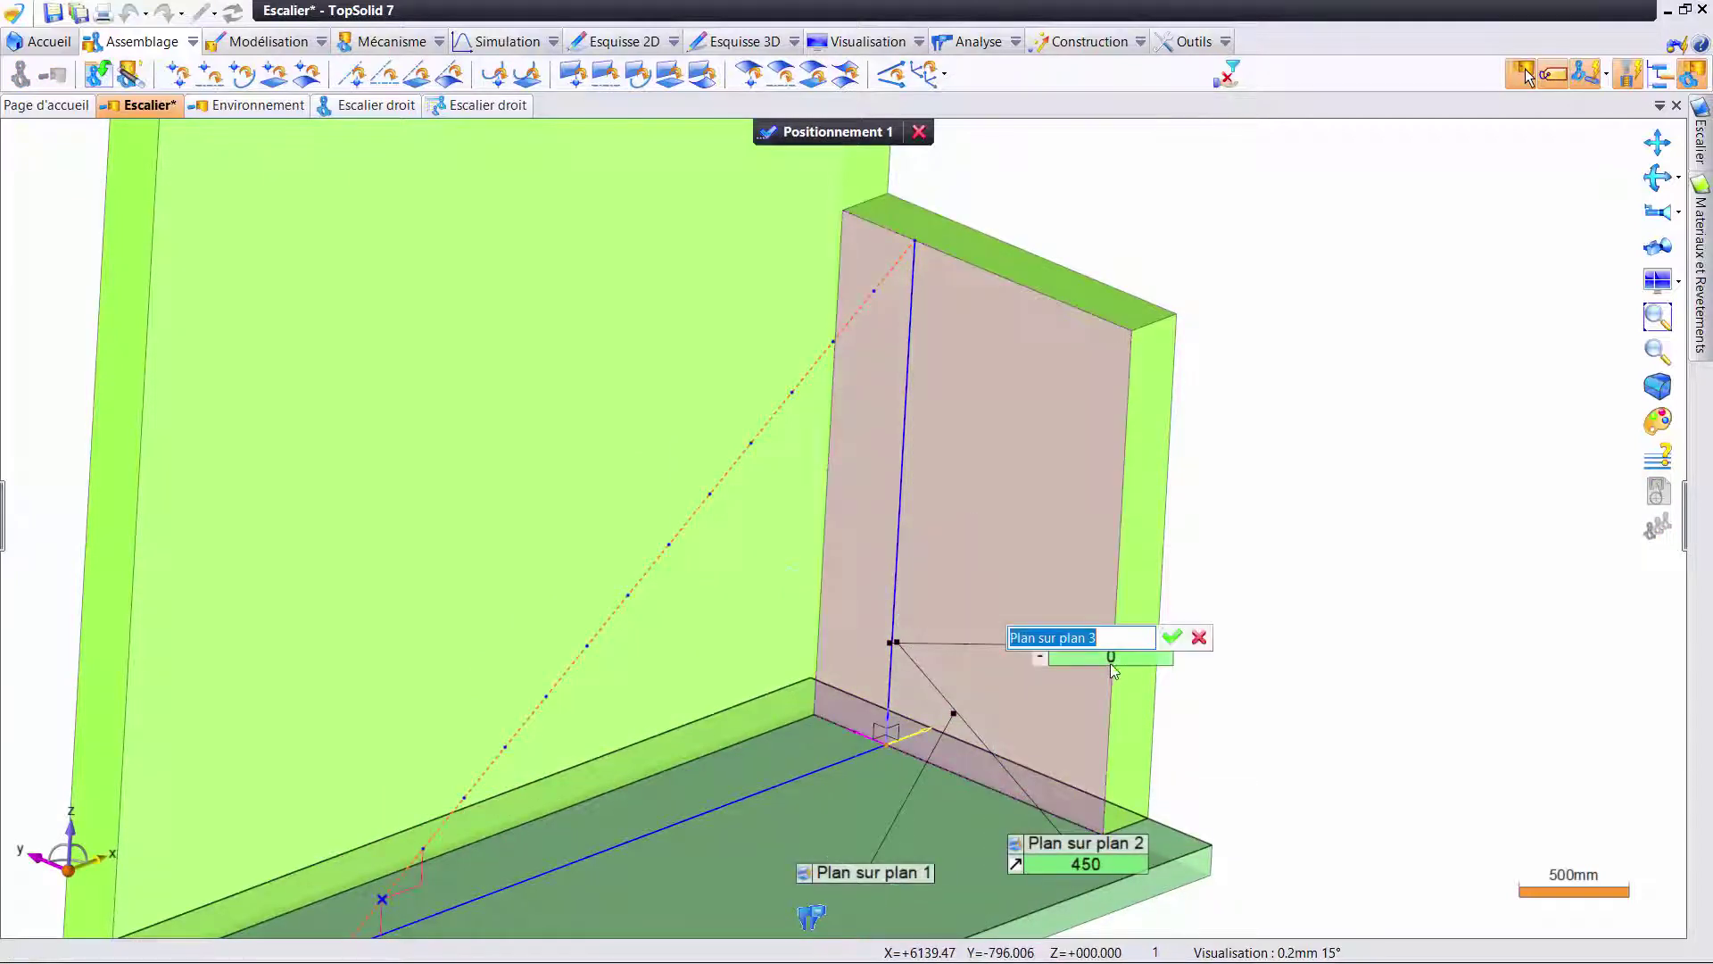
{"action": "left_click", "coordinate": [1111, 657]}
{"action": "type", "text": "100"}
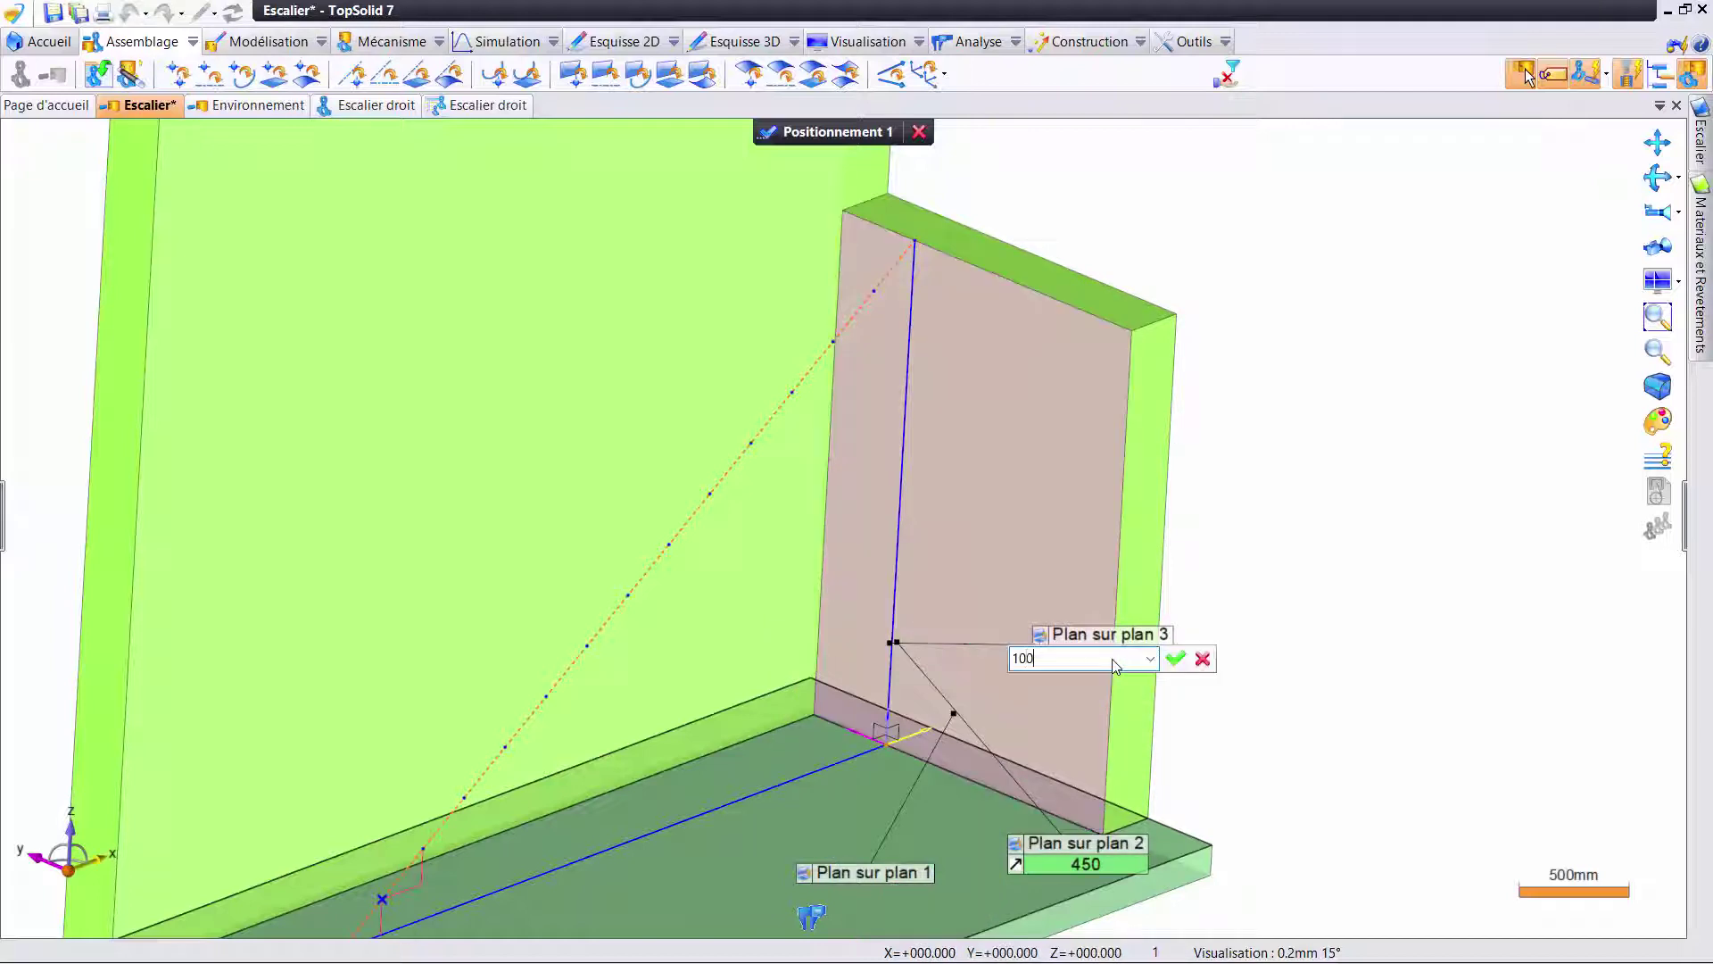
{"action": "key", "text": "Return"}
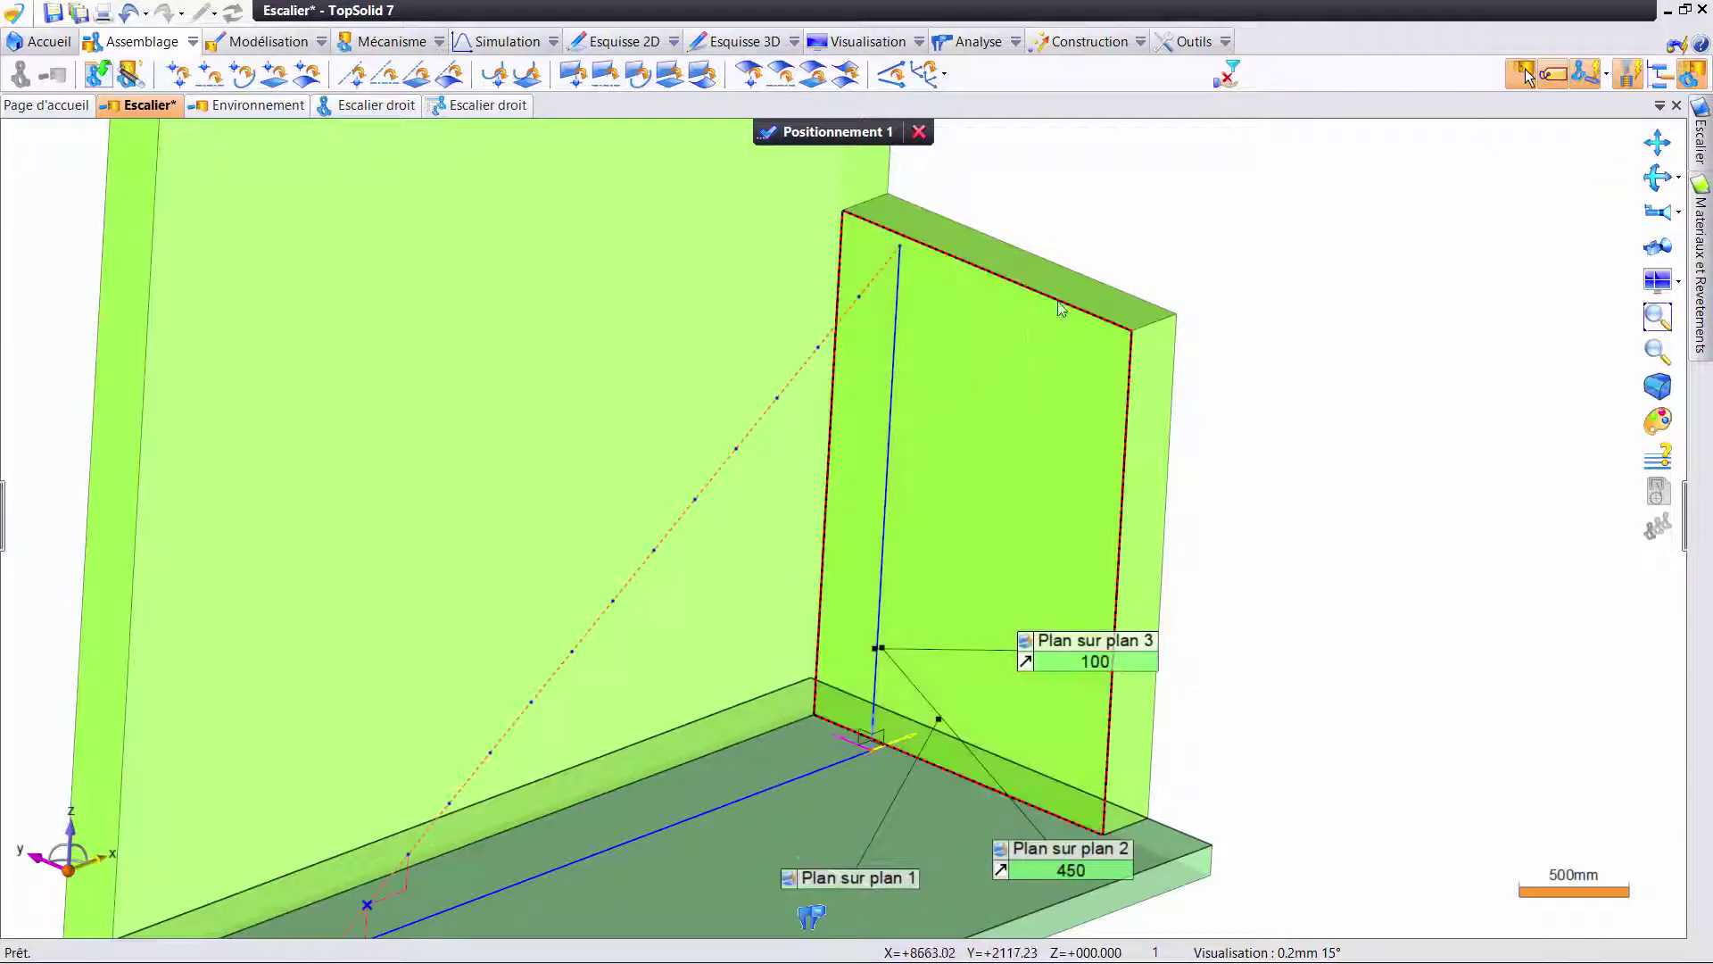
{"action": "right_click", "coordinate": [1149, 170]}
{"action": "left_click", "coordinate": [1153, 172]}
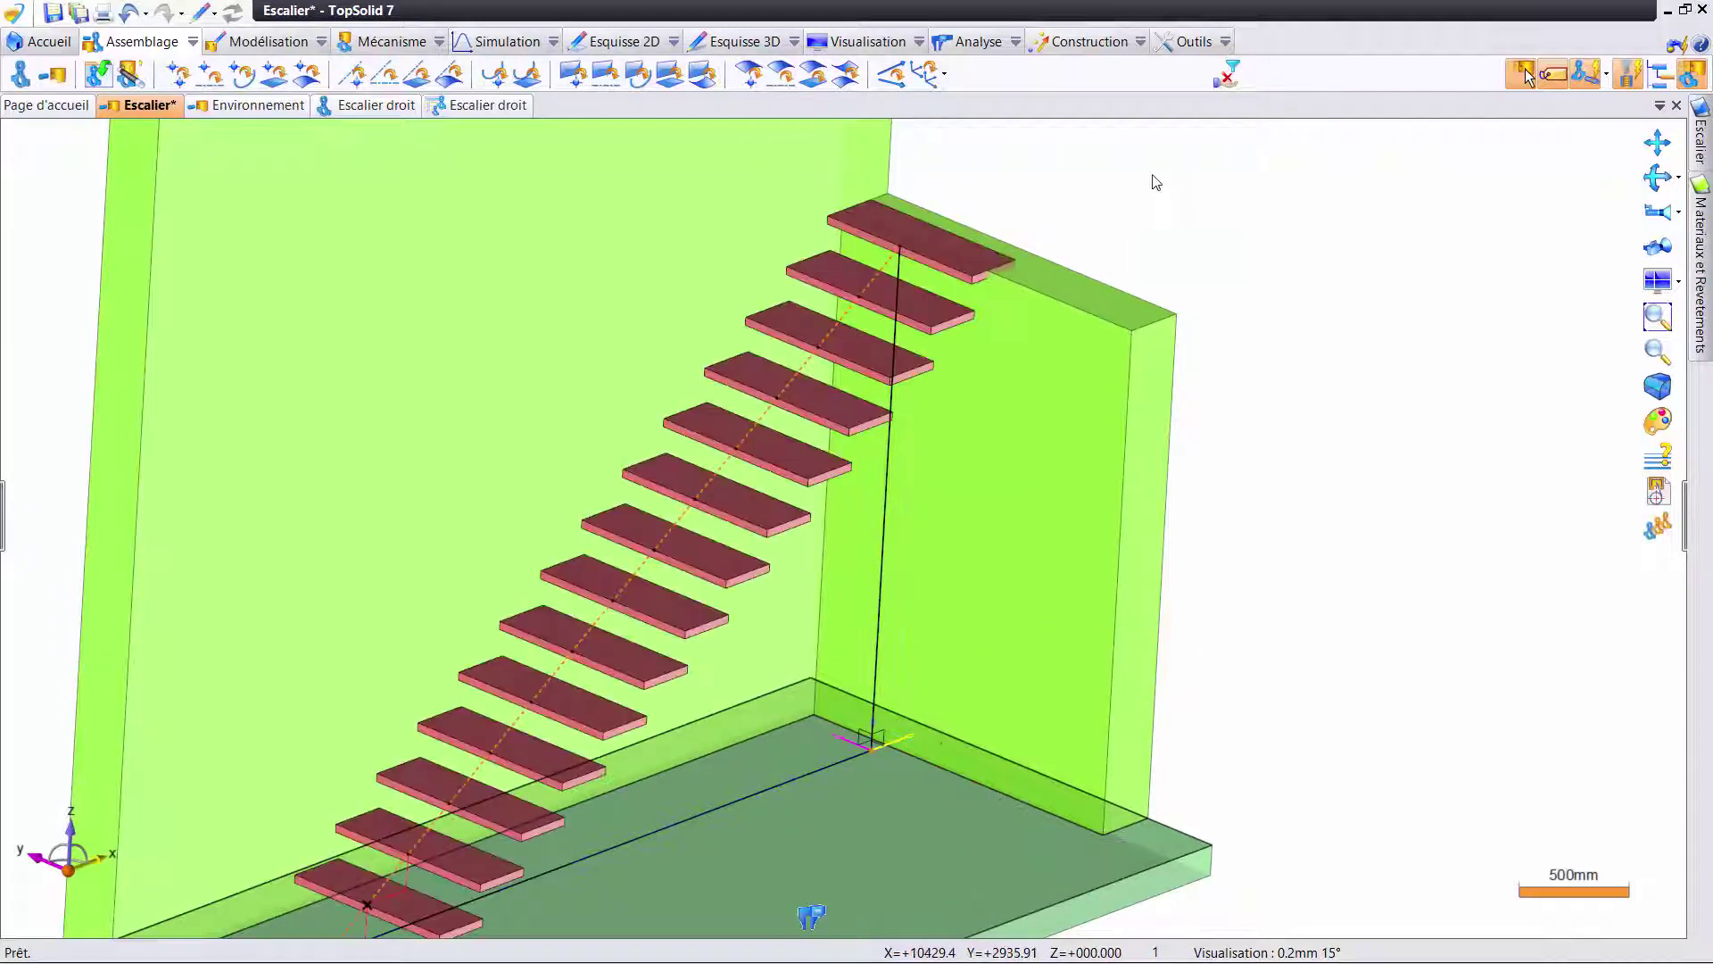
{"action": "mouse_move", "coordinate": [937, 336]}
{"action": "middle_mouse_down"}
{"action": "mouse_move", "coordinate": [886, 331]}
{"action": "mouse_move", "coordinate": [961, 319]}
{"action": "middle_mouse_up"}
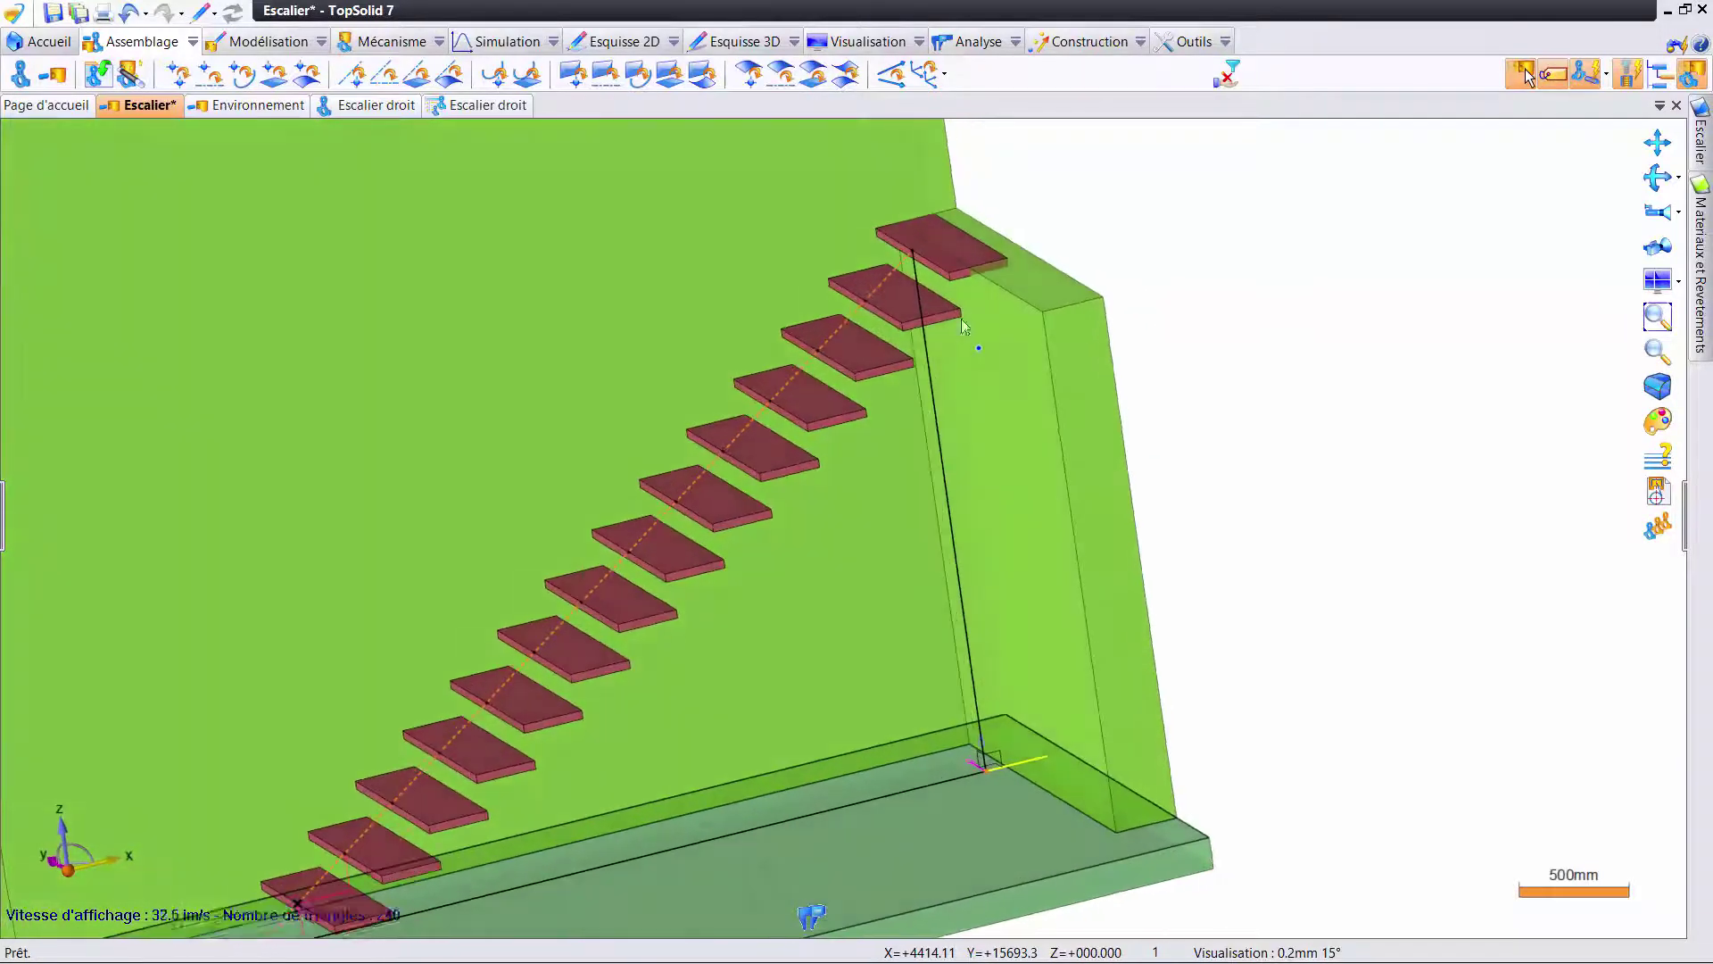
{"action": "scroll", "coordinate": [963, 268], "scroll_direction": "up", "scroll_amount": 4}
{"action": "right_click", "coordinate": [893, 325]}
{"action": "mouse_move", "coordinate": [990, 747]}
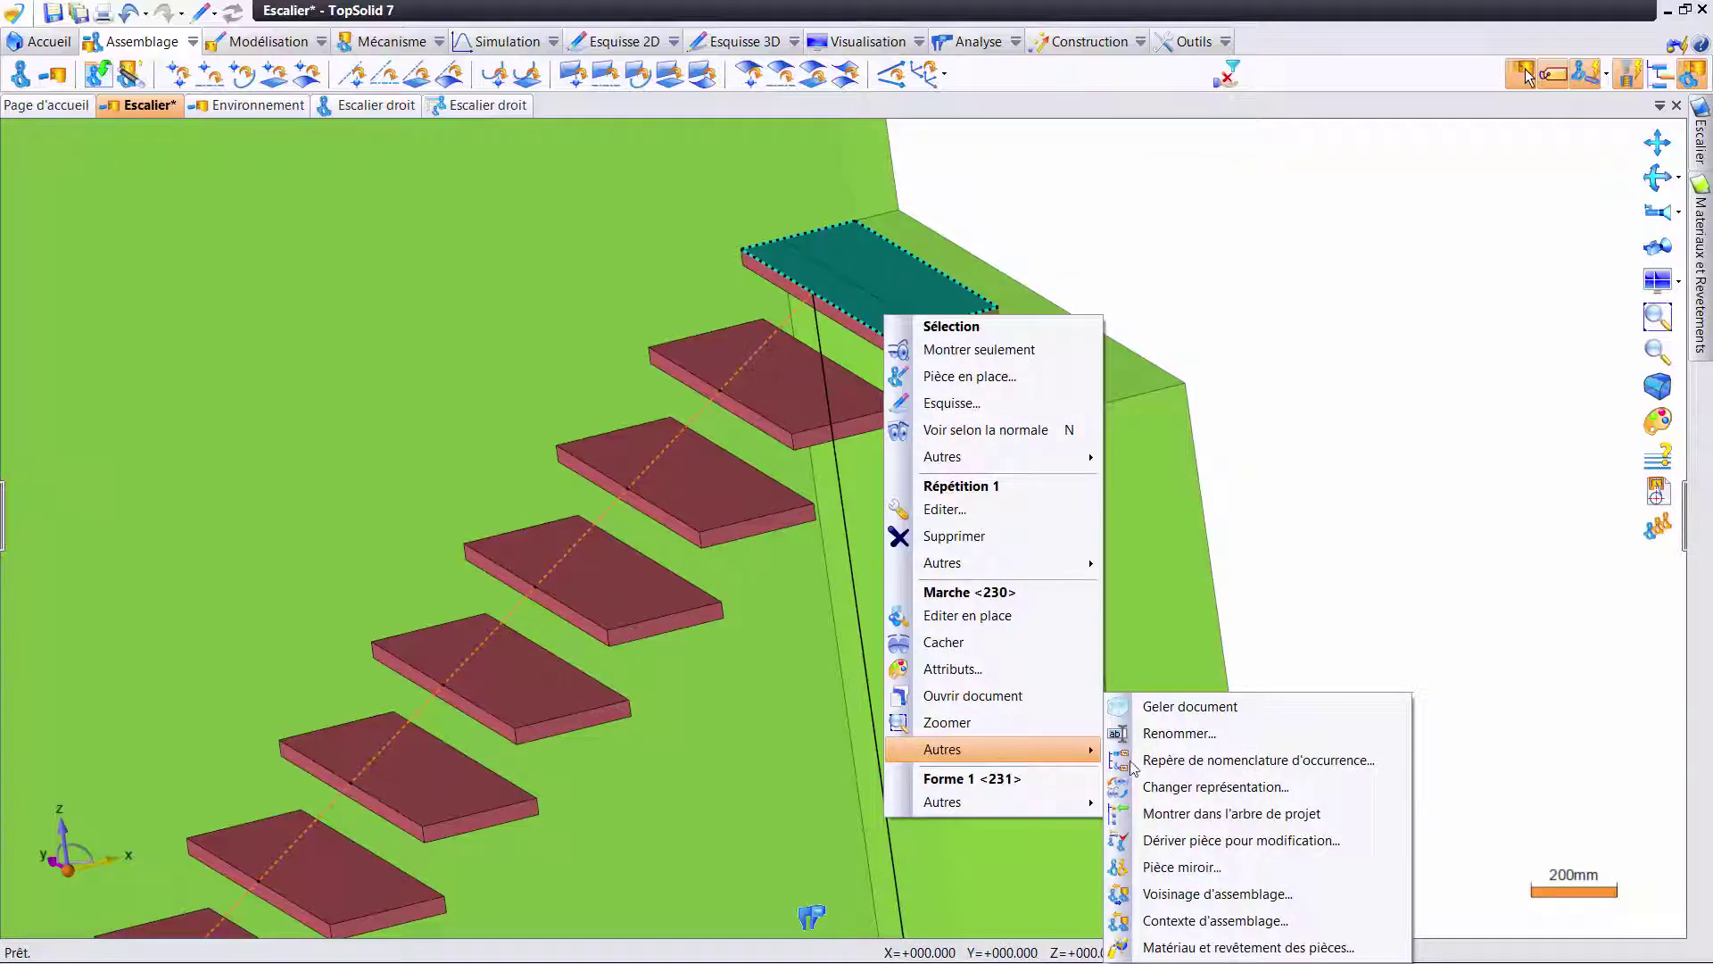
- Pin the Escalier assembly tree beside the view and select the second Marche part
{"action": "key", "text": "Escape"}
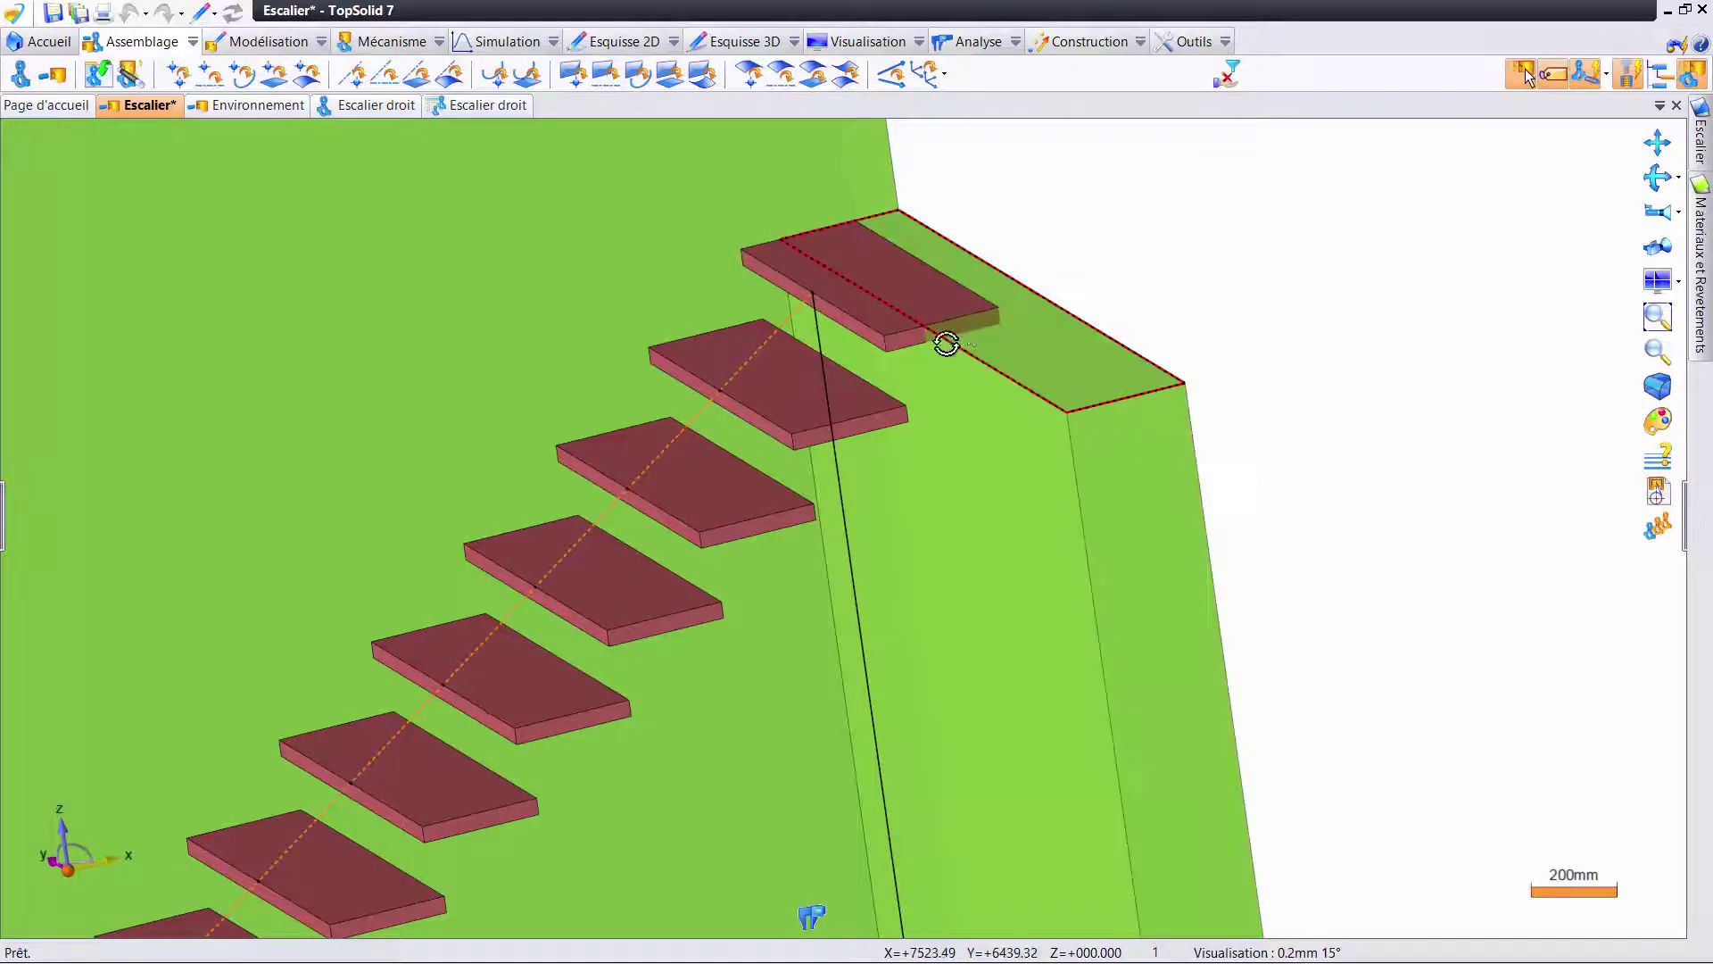
{"action": "middle_click_drag", "start_coordinate": [945, 344], "coordinate": [1006, 336]}
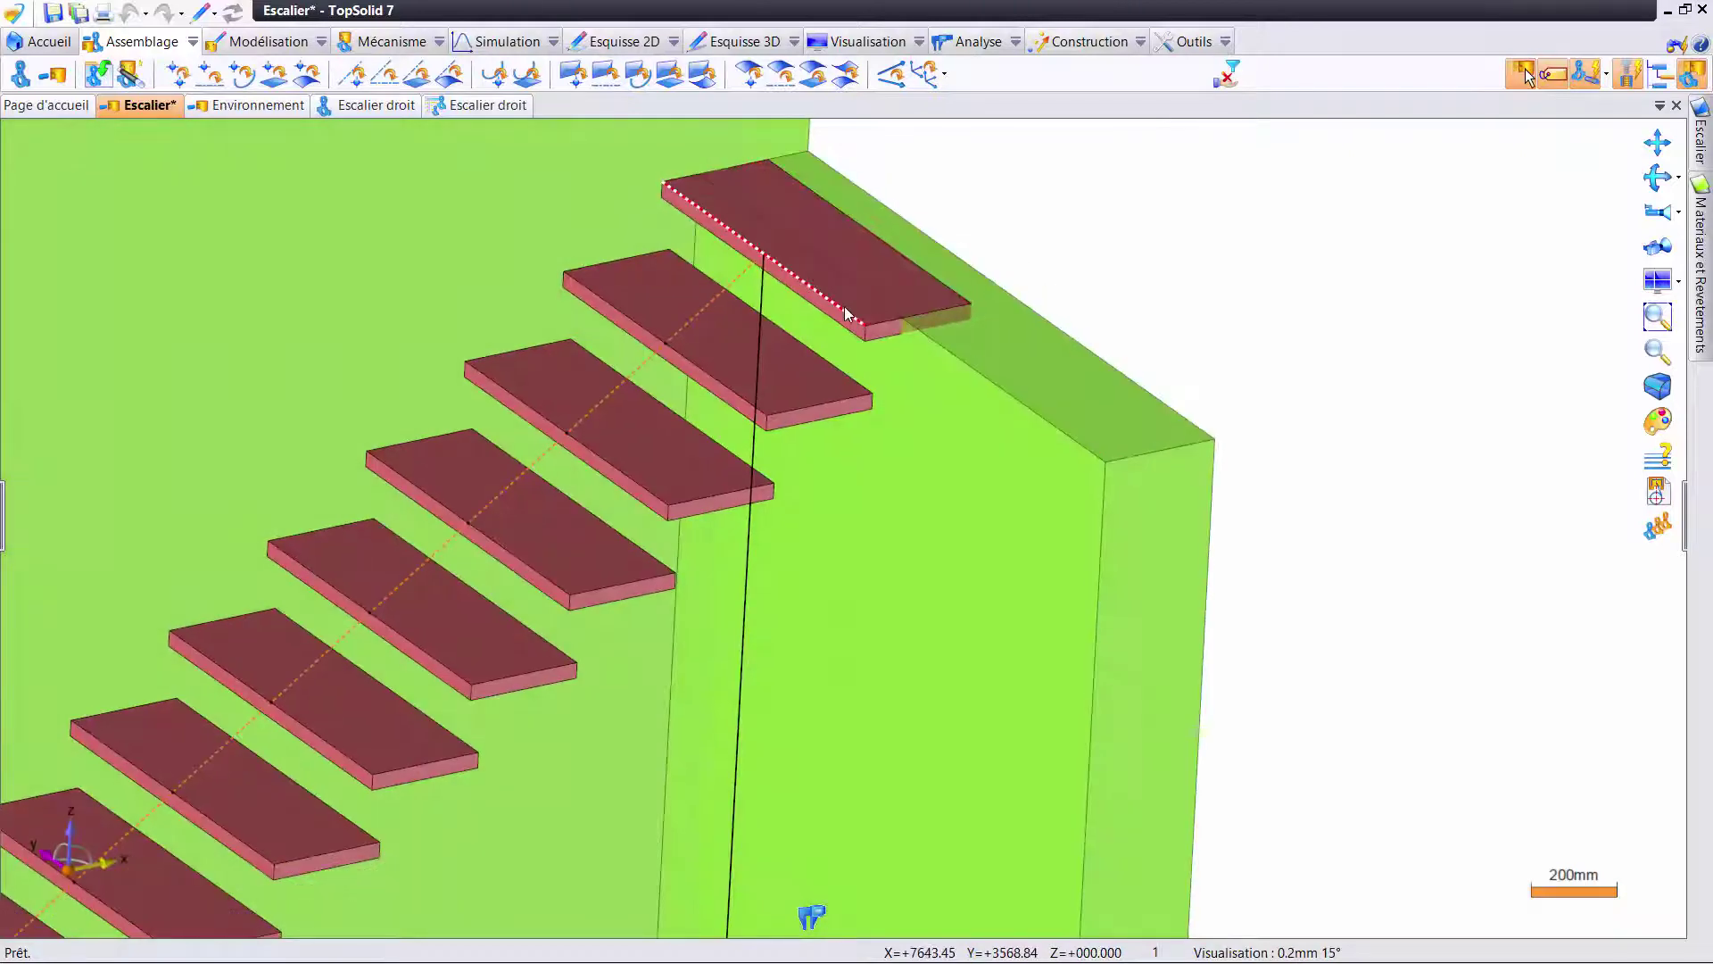
{"action": "left_click", "coordinate": [1660, 107]}
{"action": "left_click", "coordinate": [1419, 466]}
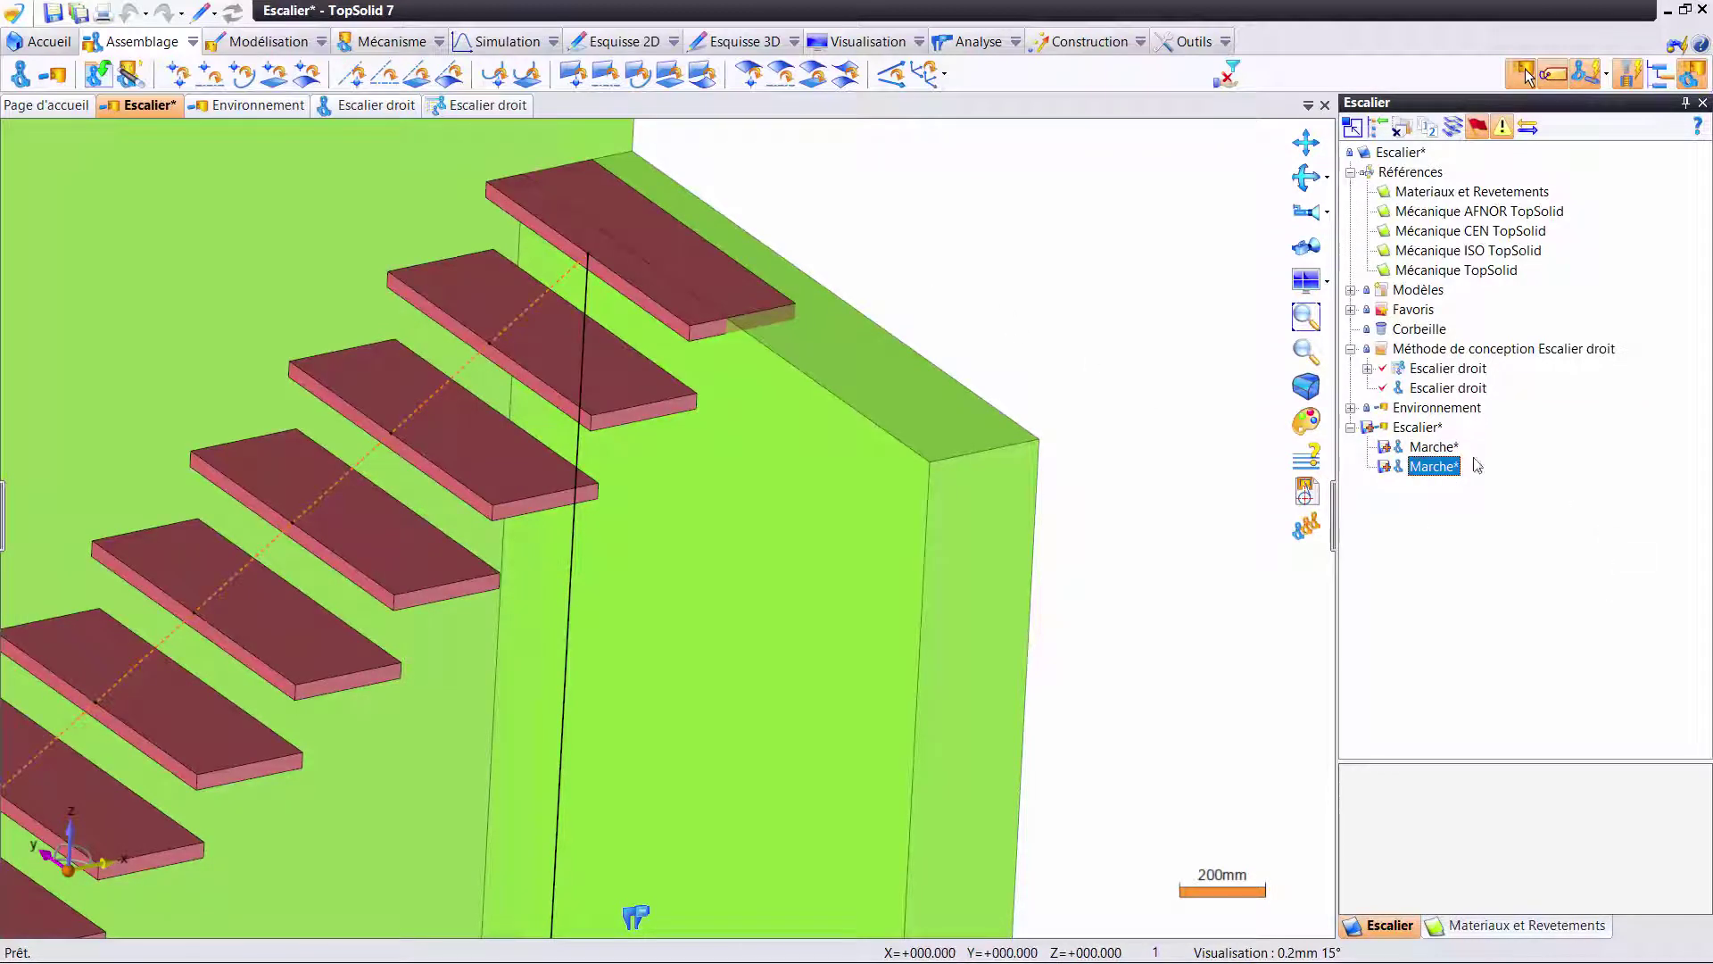
- Trim the top Marche tread with a limitation against the wall face plane
{"action": "left_click", "coordinate": [235, 38]}
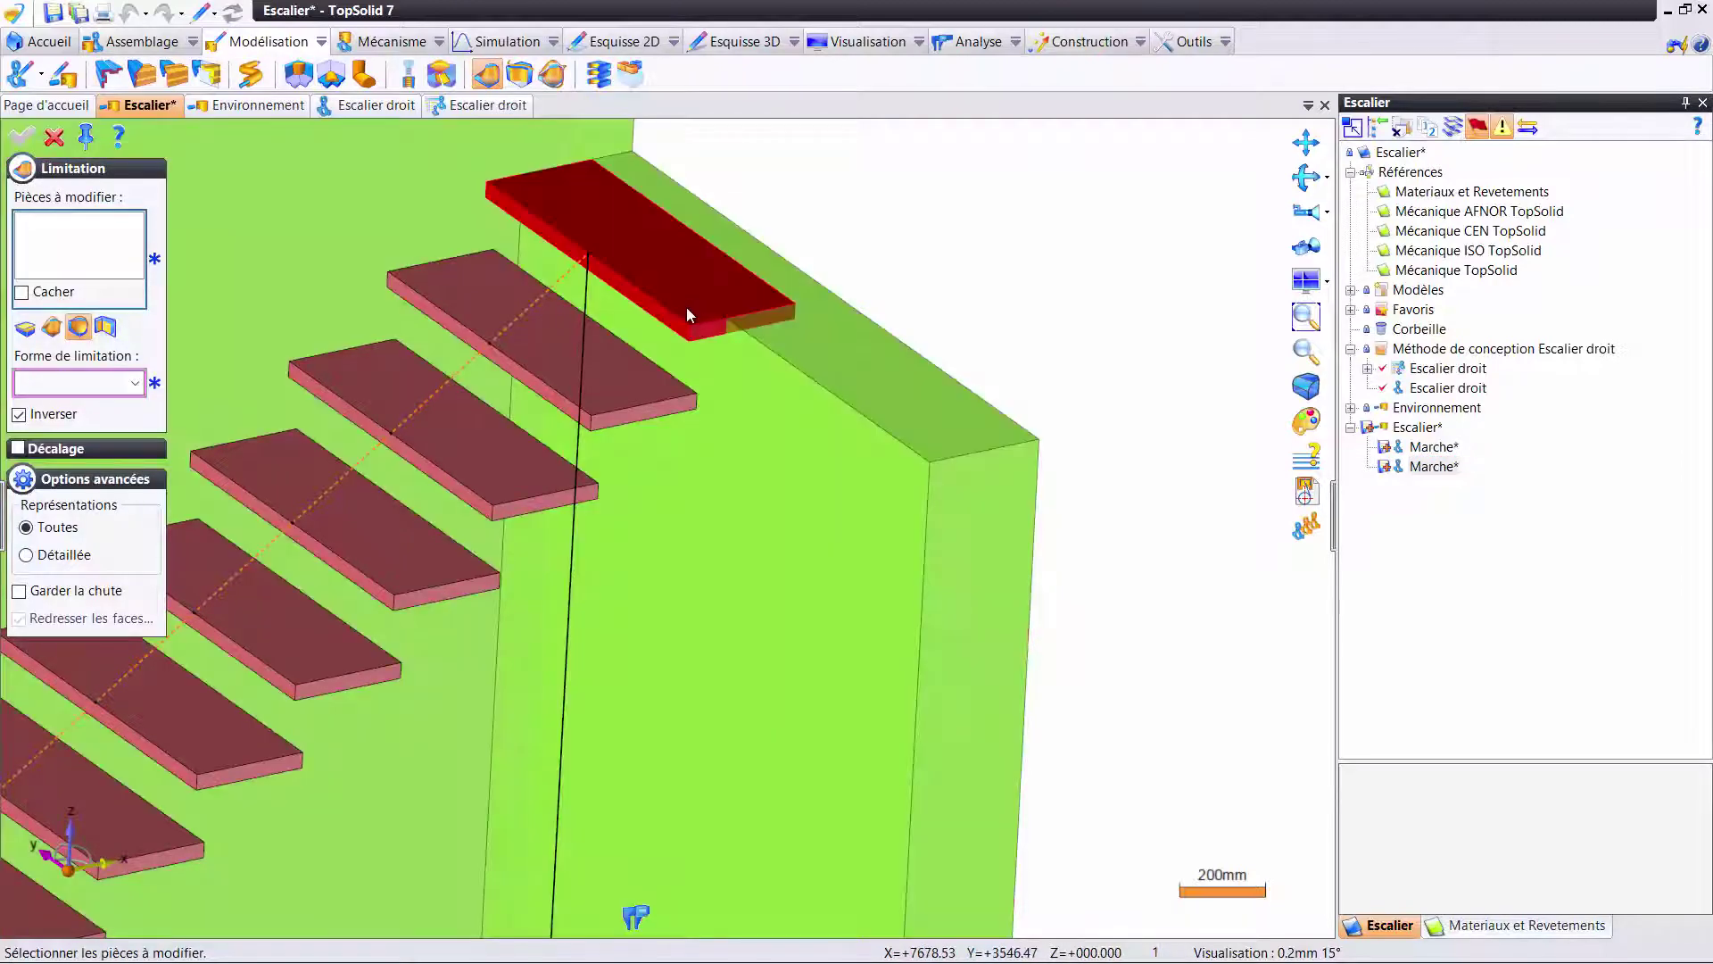
{"action": "left_click", "coordinate": [687, 307]}
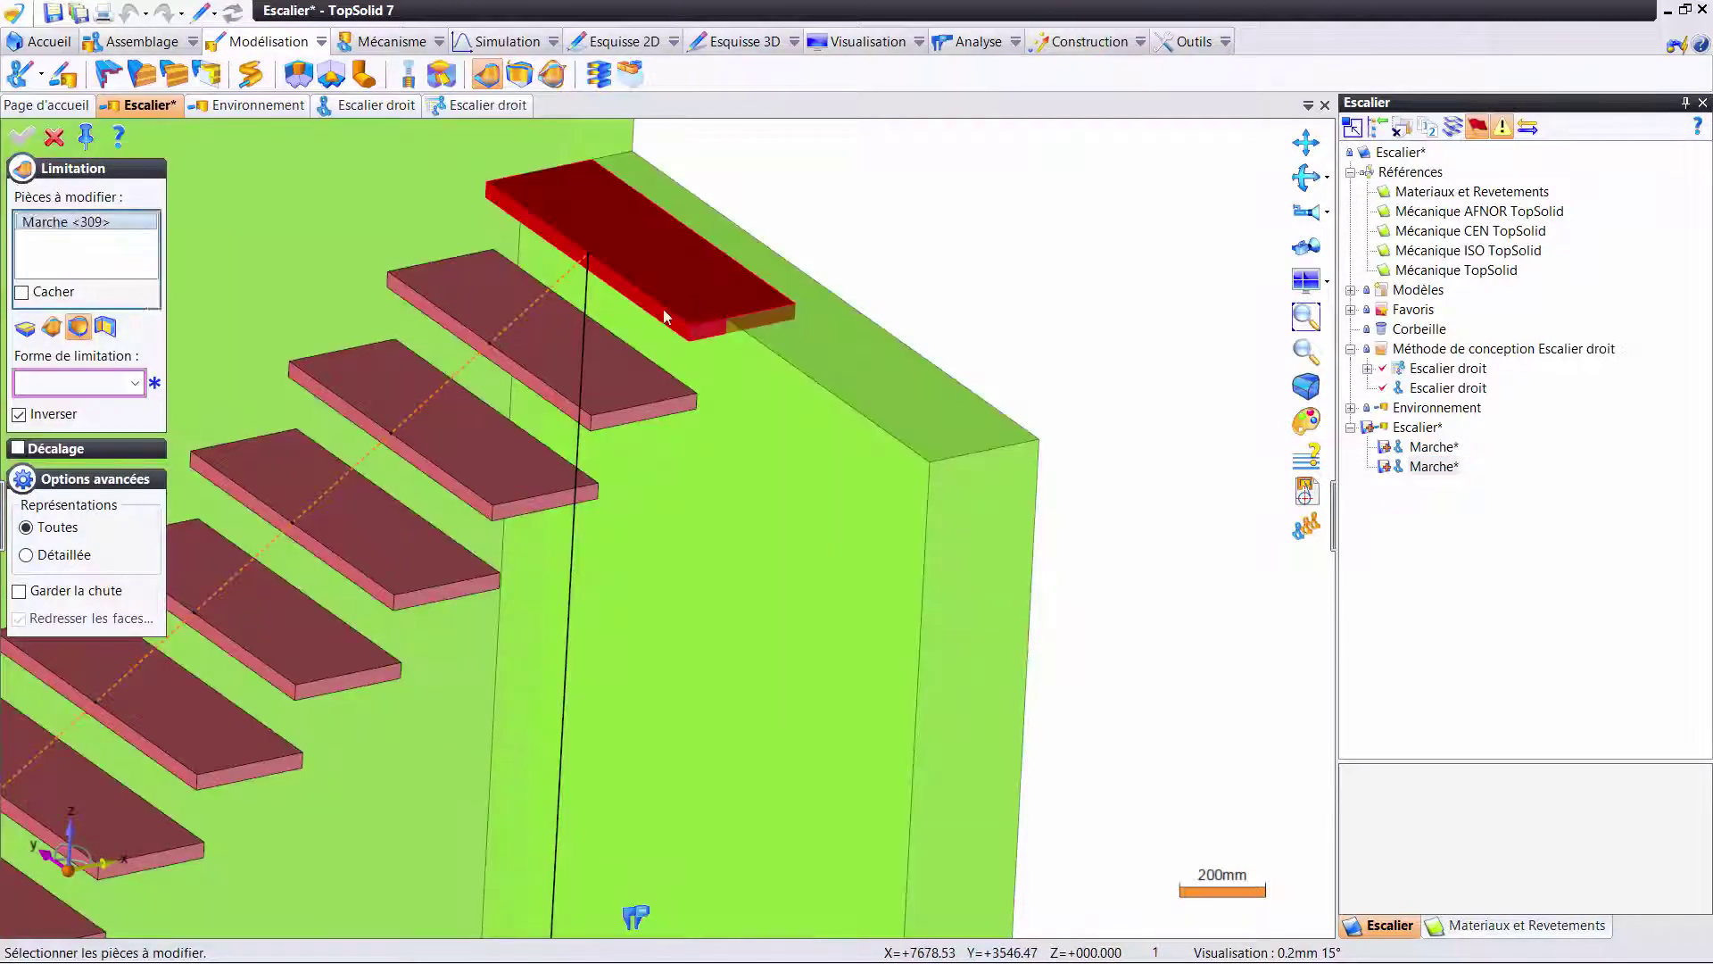
{"action": "left_click", "coordinate": [25, 330]}
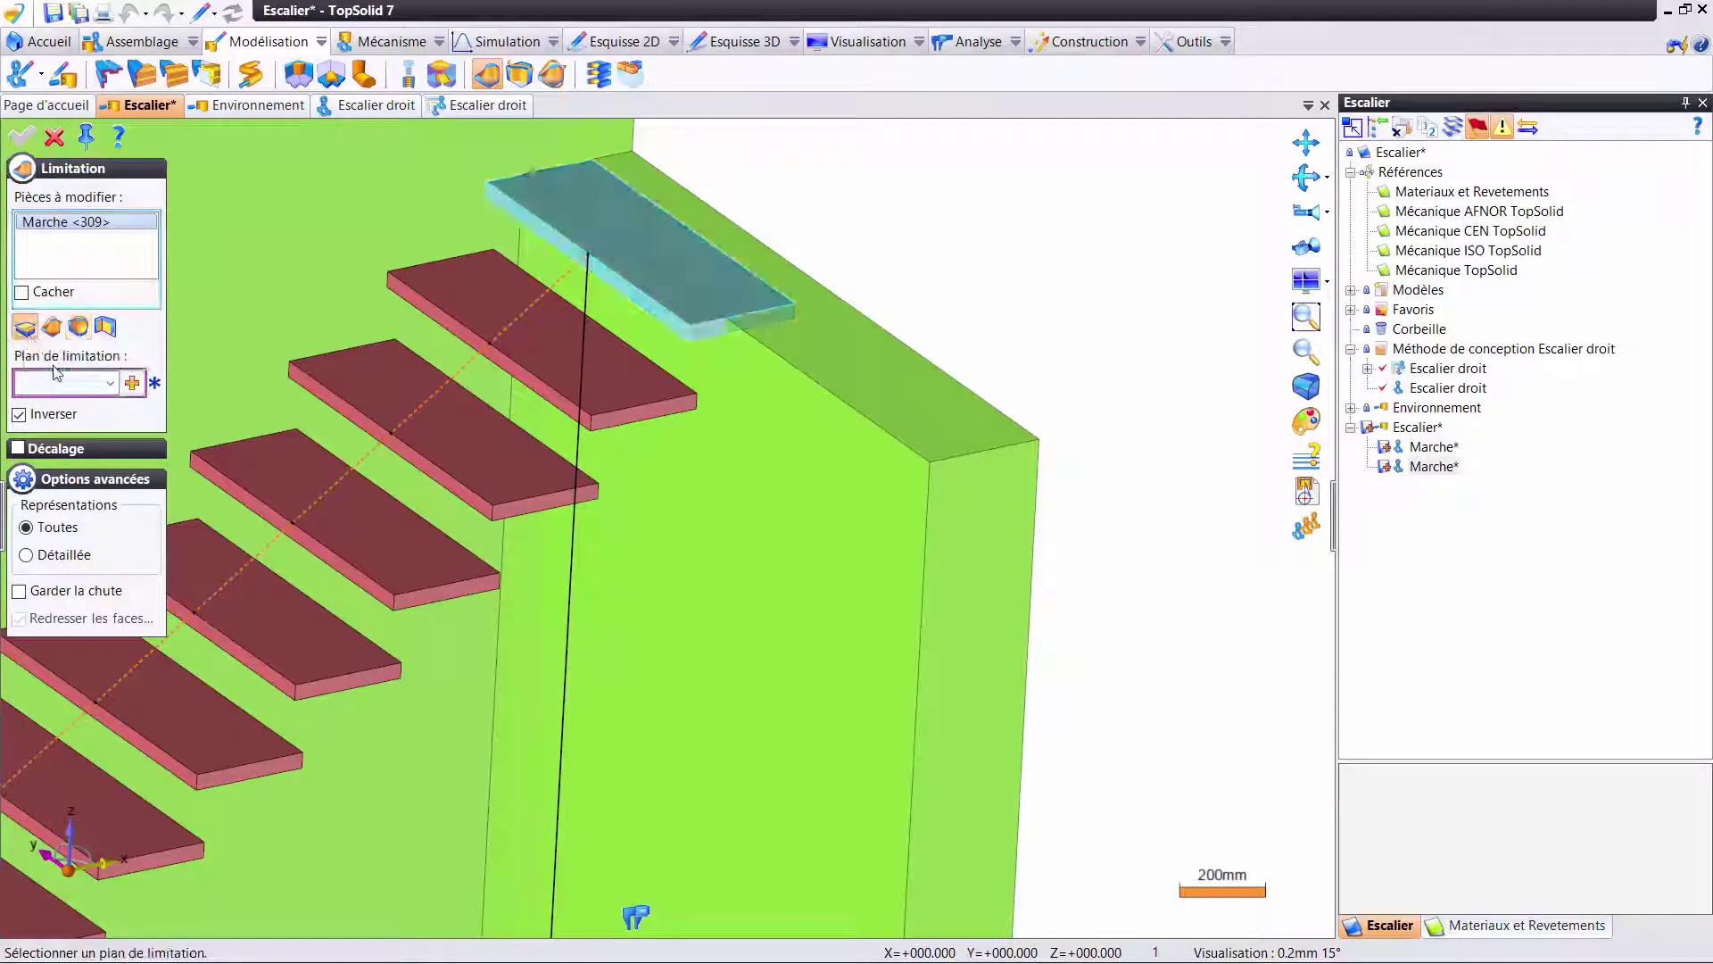
{"action": "left_click", "coordinate": [822, 437]}
{"action": "scroll", "coordinate": [955, 244], "scroll_direction": "down", "scroll_amount": 2}
{"action": "right_click", "coordinate": [990, 210]}
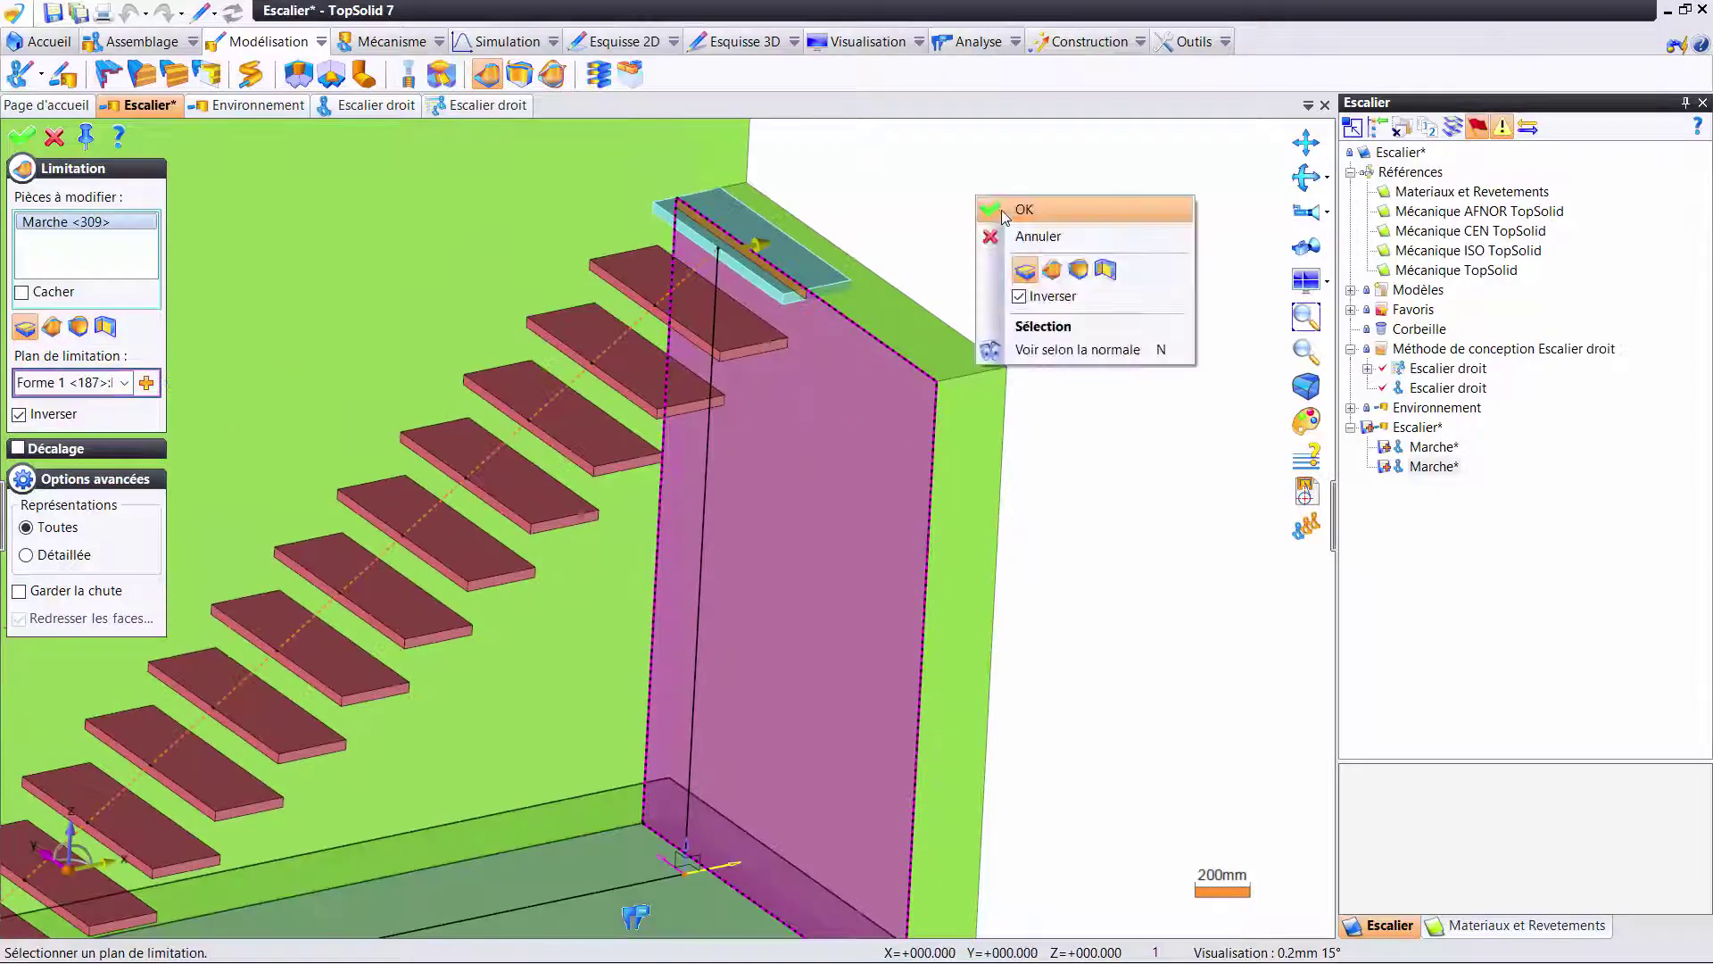
{"action": "left_click", "coordinate": [1006, 216]}
{"action": "scroll", "coordinate": [1008, 219], "scroll_direction": "down", "scroll_amount": 3}
{"action": "mouse_move", "coordinate": [1009, 219]}
{"action": "middle_mouse_down"}
{"action": "mouse_move", "coordinate": [732, 372]}
{"action": "mouse_move", "coordinate": [726, 398]}
{"action": "middle_mouse_up"}
- Save the staircase document with Ctrl+S
{"action": "key", "text": "ctrl+s"}
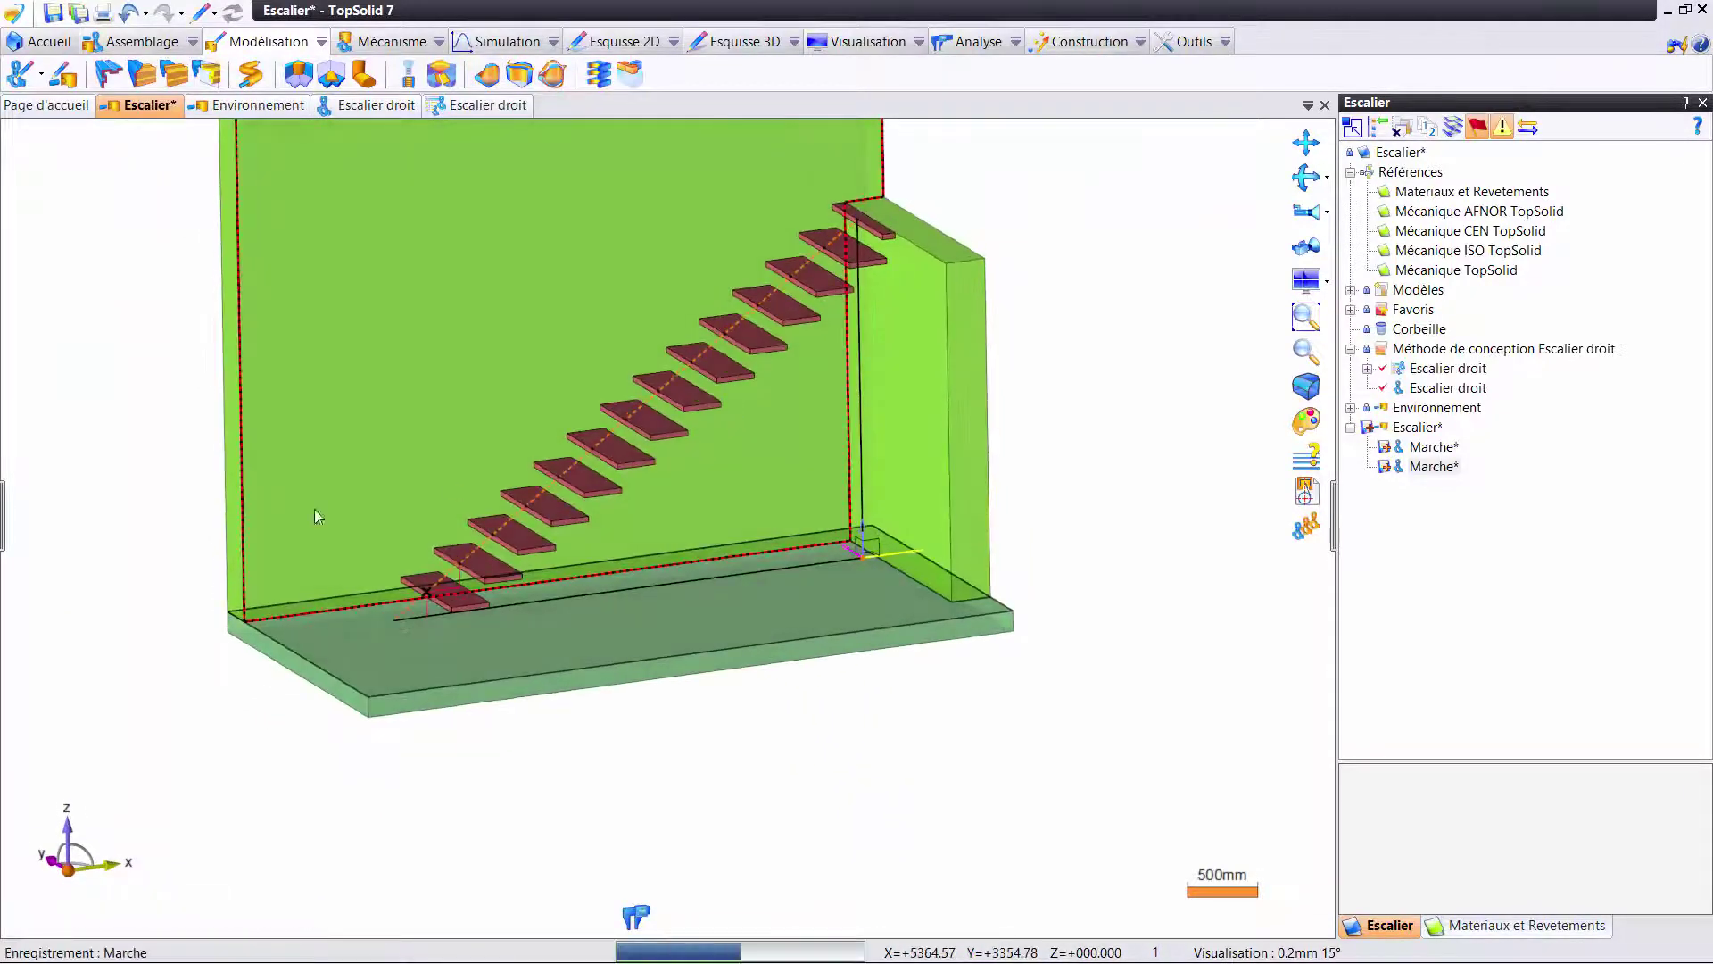
{"action": "middle_click_drag", "start_coordinate": [453, 493], "coordinate": [442, 574]}
{"action": "scroll", "coordinate": [467, 593], "scroll_direction": "up", "scroll_amount": 2}
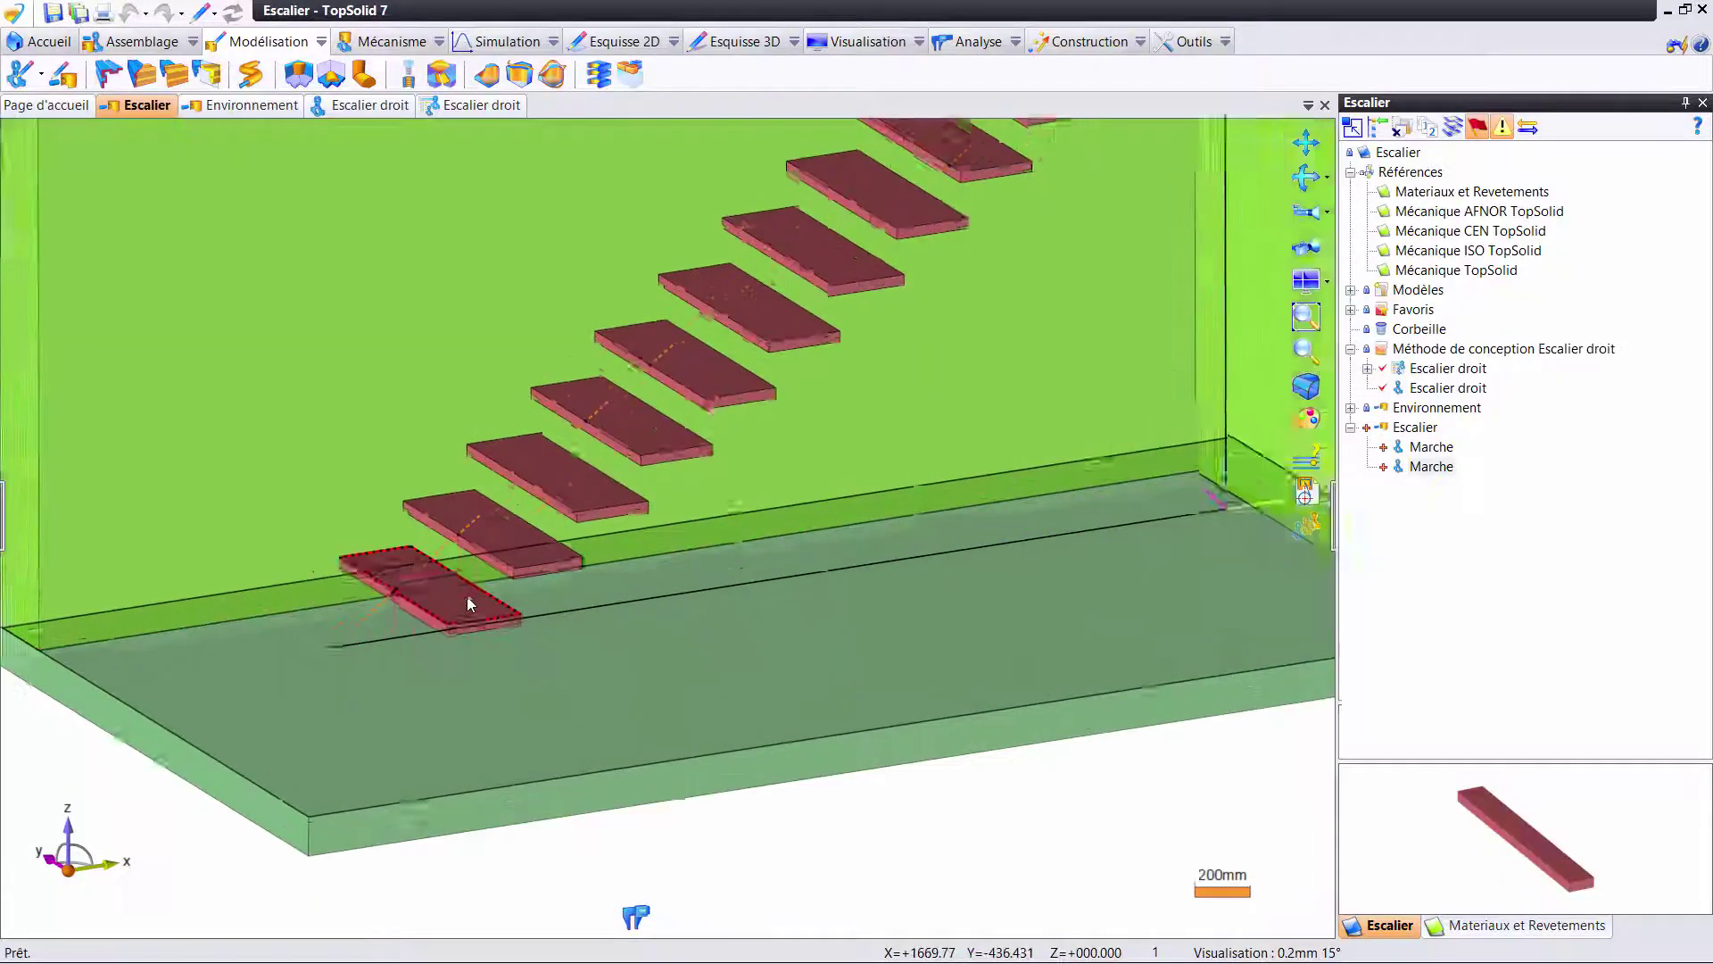
{"action": "scroll", "coordinate": [468, 594], "scroll_direction": "up", "scroll_amount": 2}
{"action": "scroll", "coordinate": [410, 597], "scroll_direction": "down", "scroll_amount": 4}
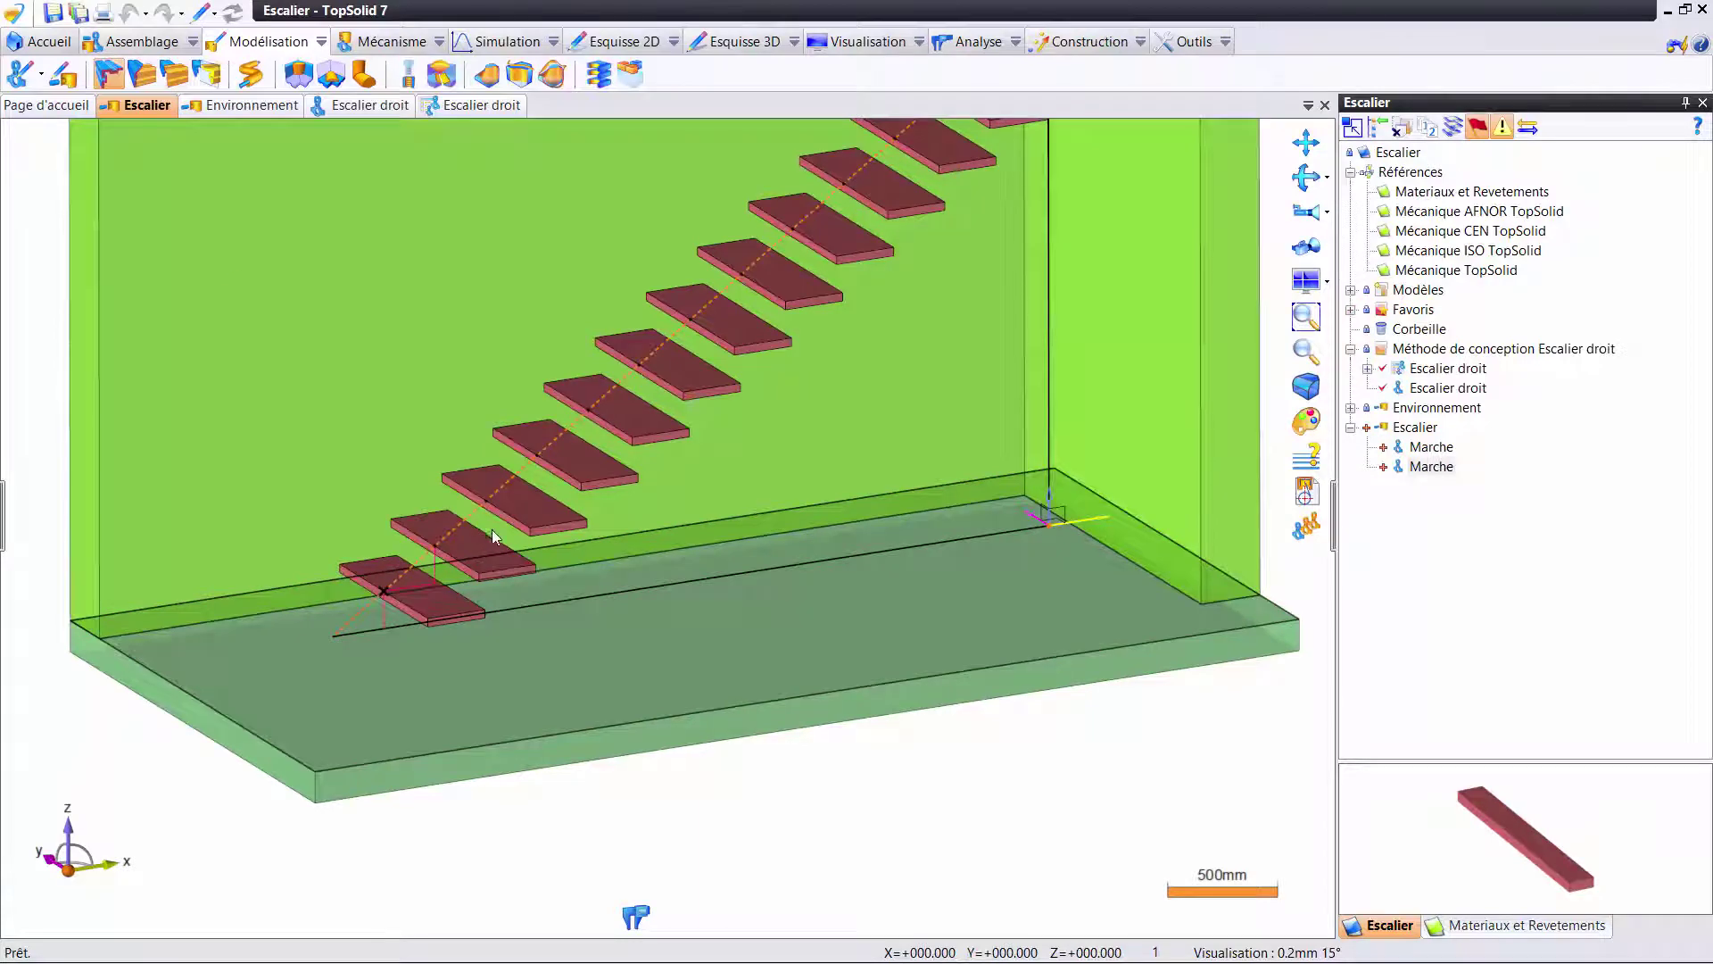
- Use the stringer sketch Esquisse 1 Profil(6) as the profile's destination
{"action": "scroll", "coordinate": [493, 534], "scroll_direction": "up", "scroll_amount": 3}
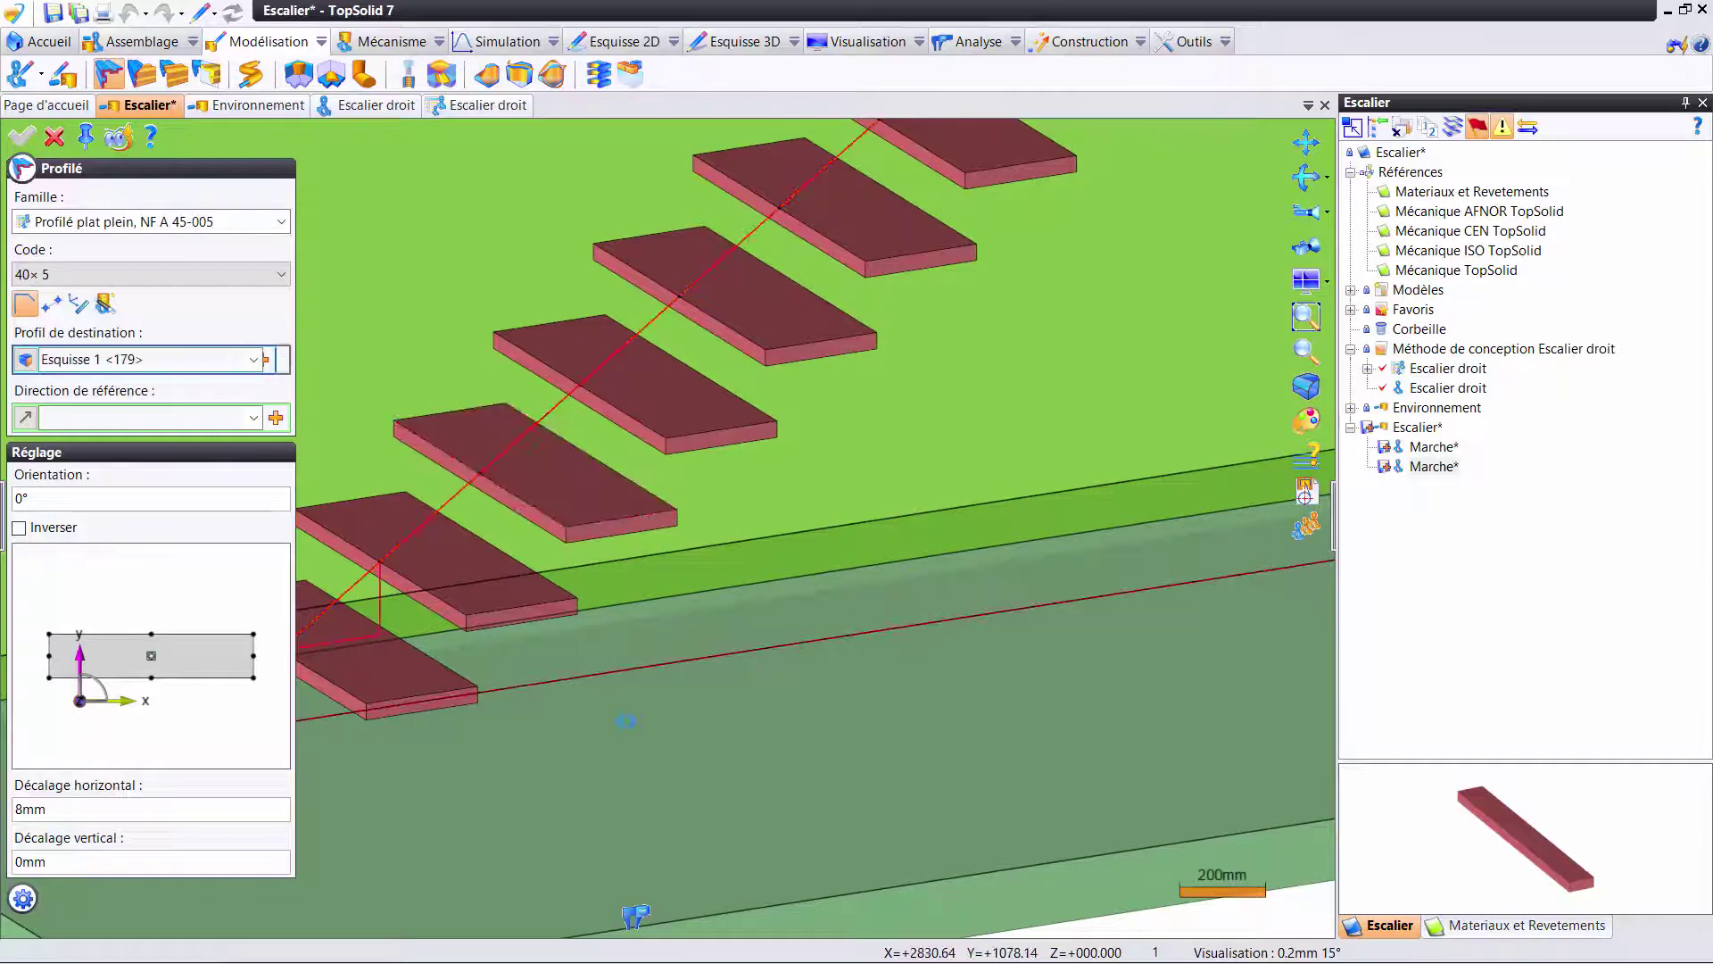
{"action": "scroll", "coordinate": [627, 721], "scroll_direction": "down", "scroll_amount": 3}
{"action": "mouse_move", "coordinate": [630, 726]}
{"action": "middle_mouse_down"}
{"action": "mouse_move", "coordinate": [642, 536]}
{"action": "mouse_move", "coordinate": [612, 466]}
{"action": "middle_mouse_up"}
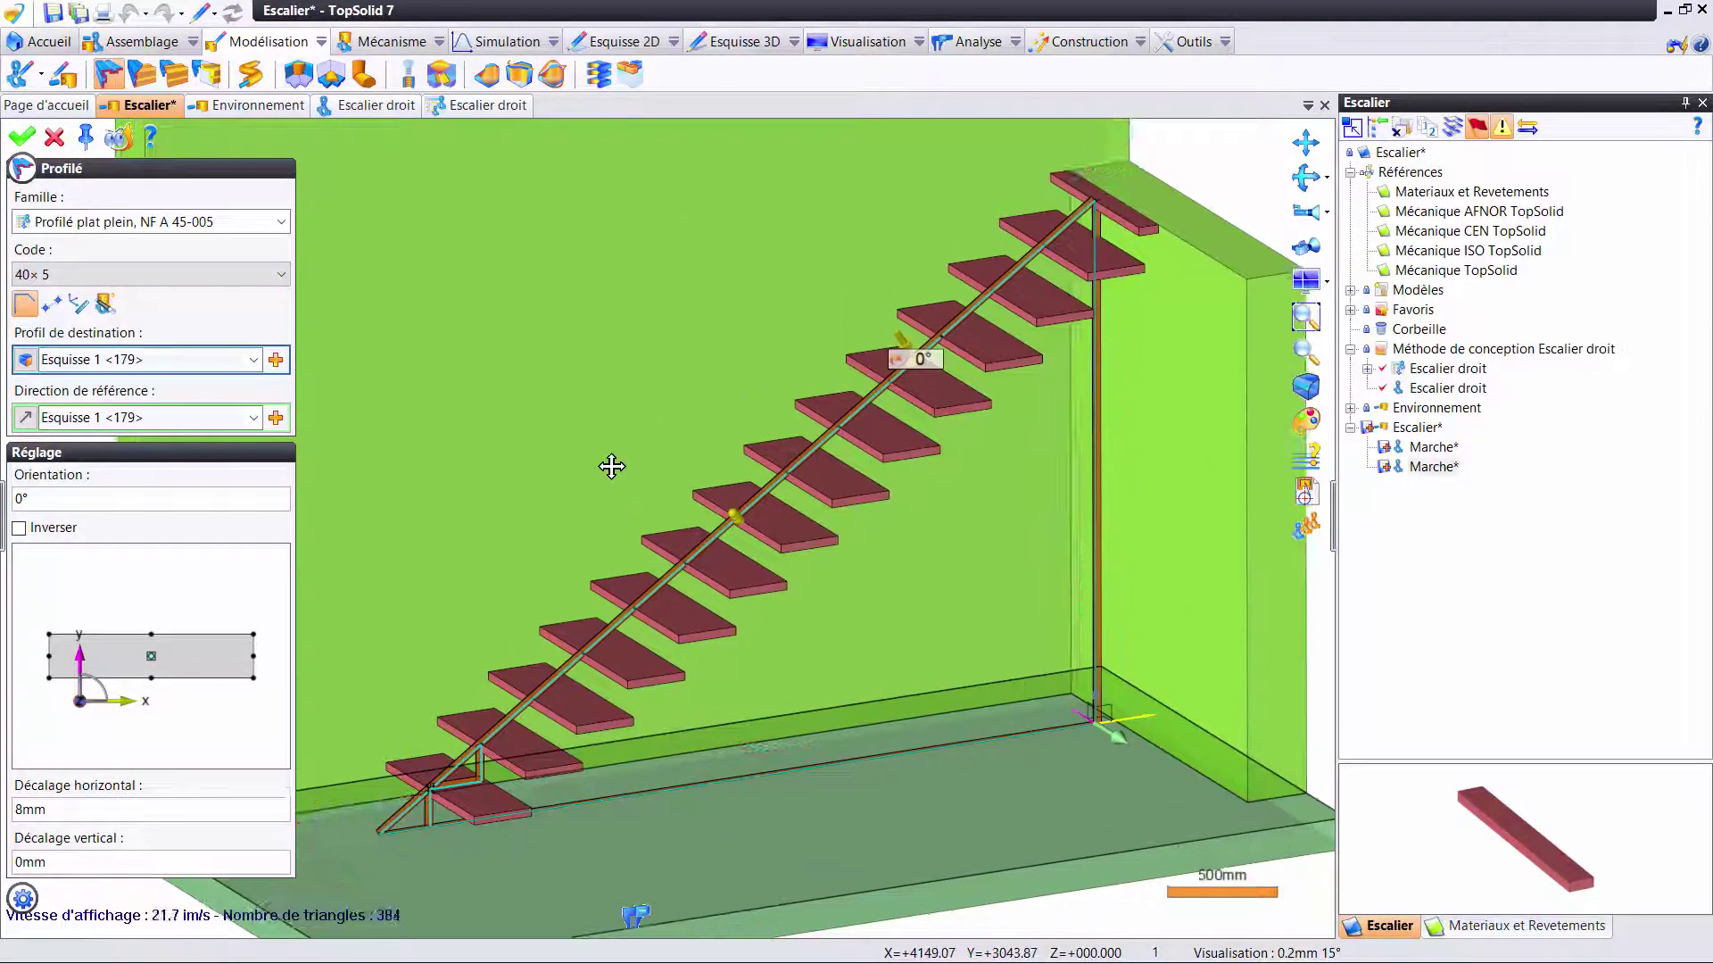
{"action": "scroll", "coordinate": [539, 539], "scroll_direction": "up", "scroll_amount": 3}
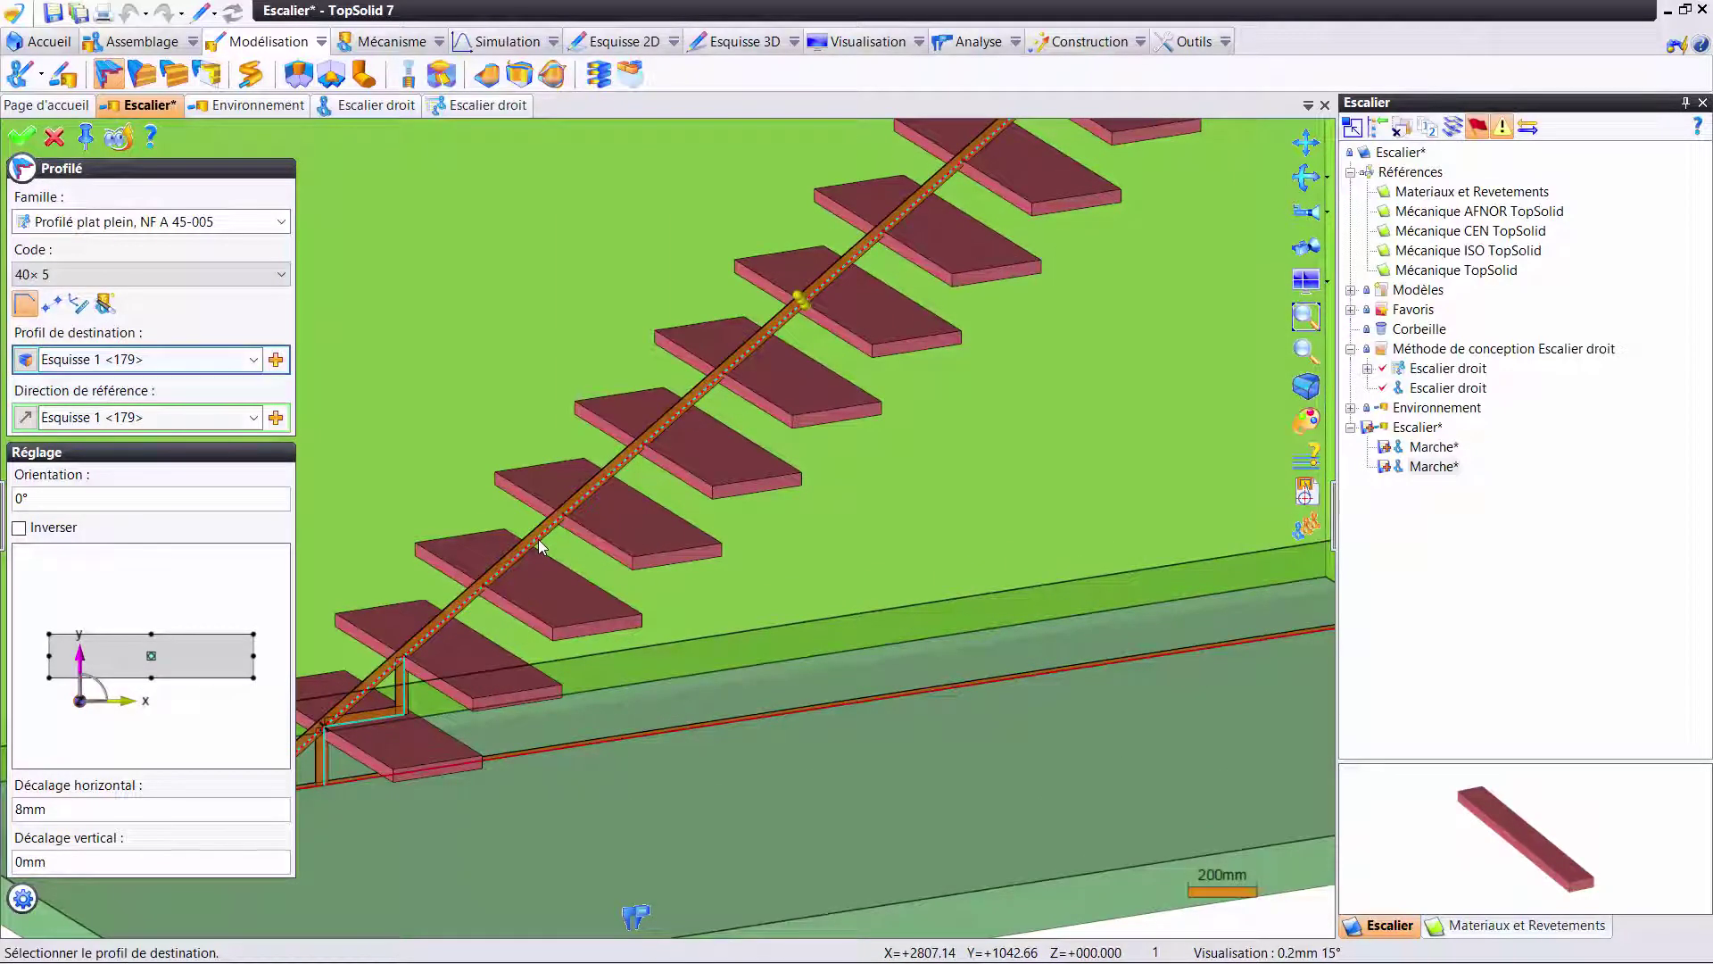
{"action": "left_click", "coordinate": [538, 539]}
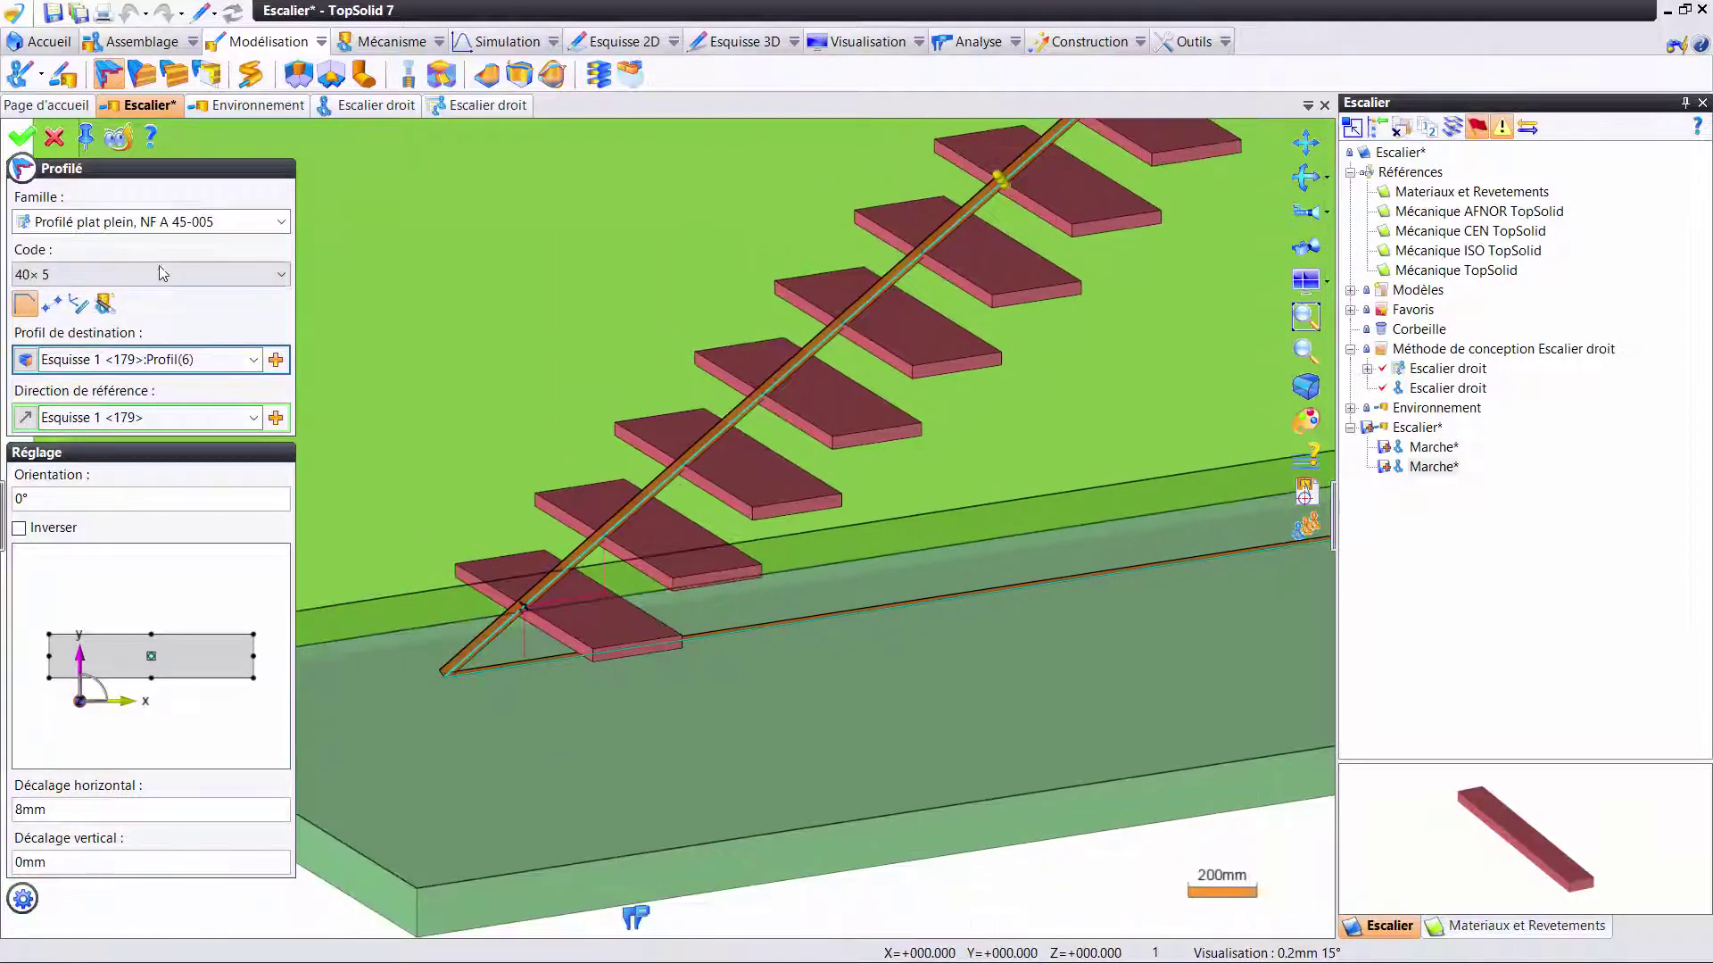
- Set the family to Profilé rectangulaire creux ISO 4019 with code 160×80×4
{"action": "left_click", "coordinate": [175, 222]}
{"action": "scroll", "coordinate": [152, 447], "scroll_direction": "up", "scroll_amount": 2}
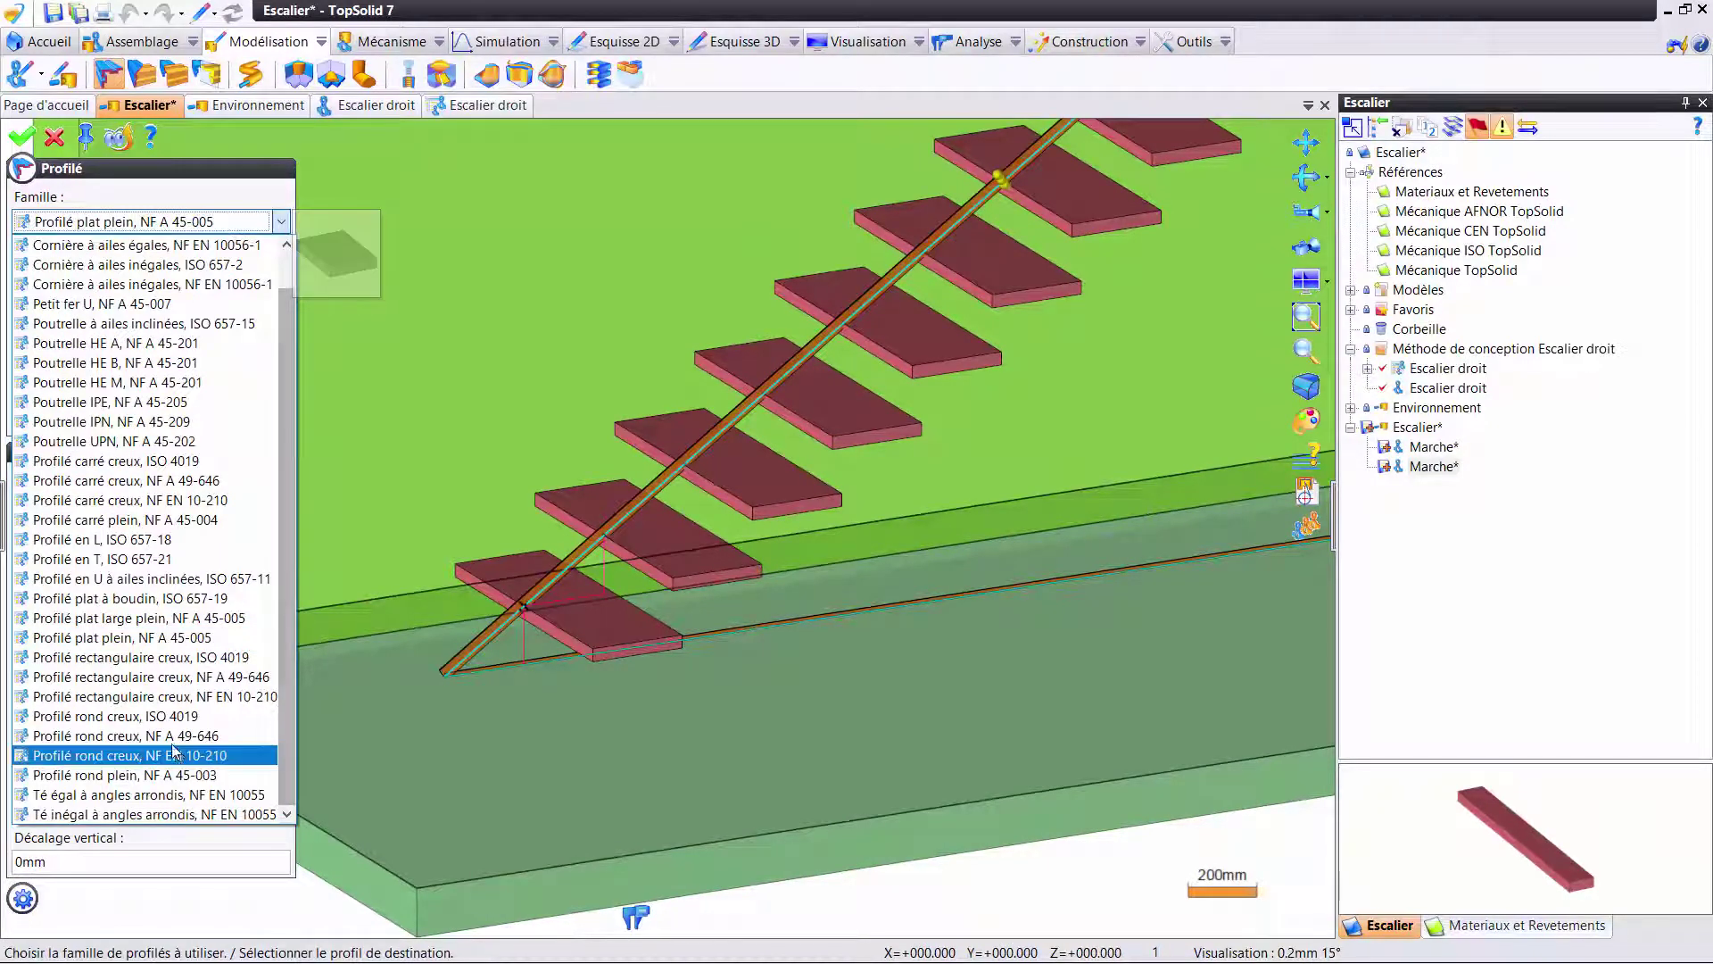
{"action": "left_click", "coordinate": [142, 677]}
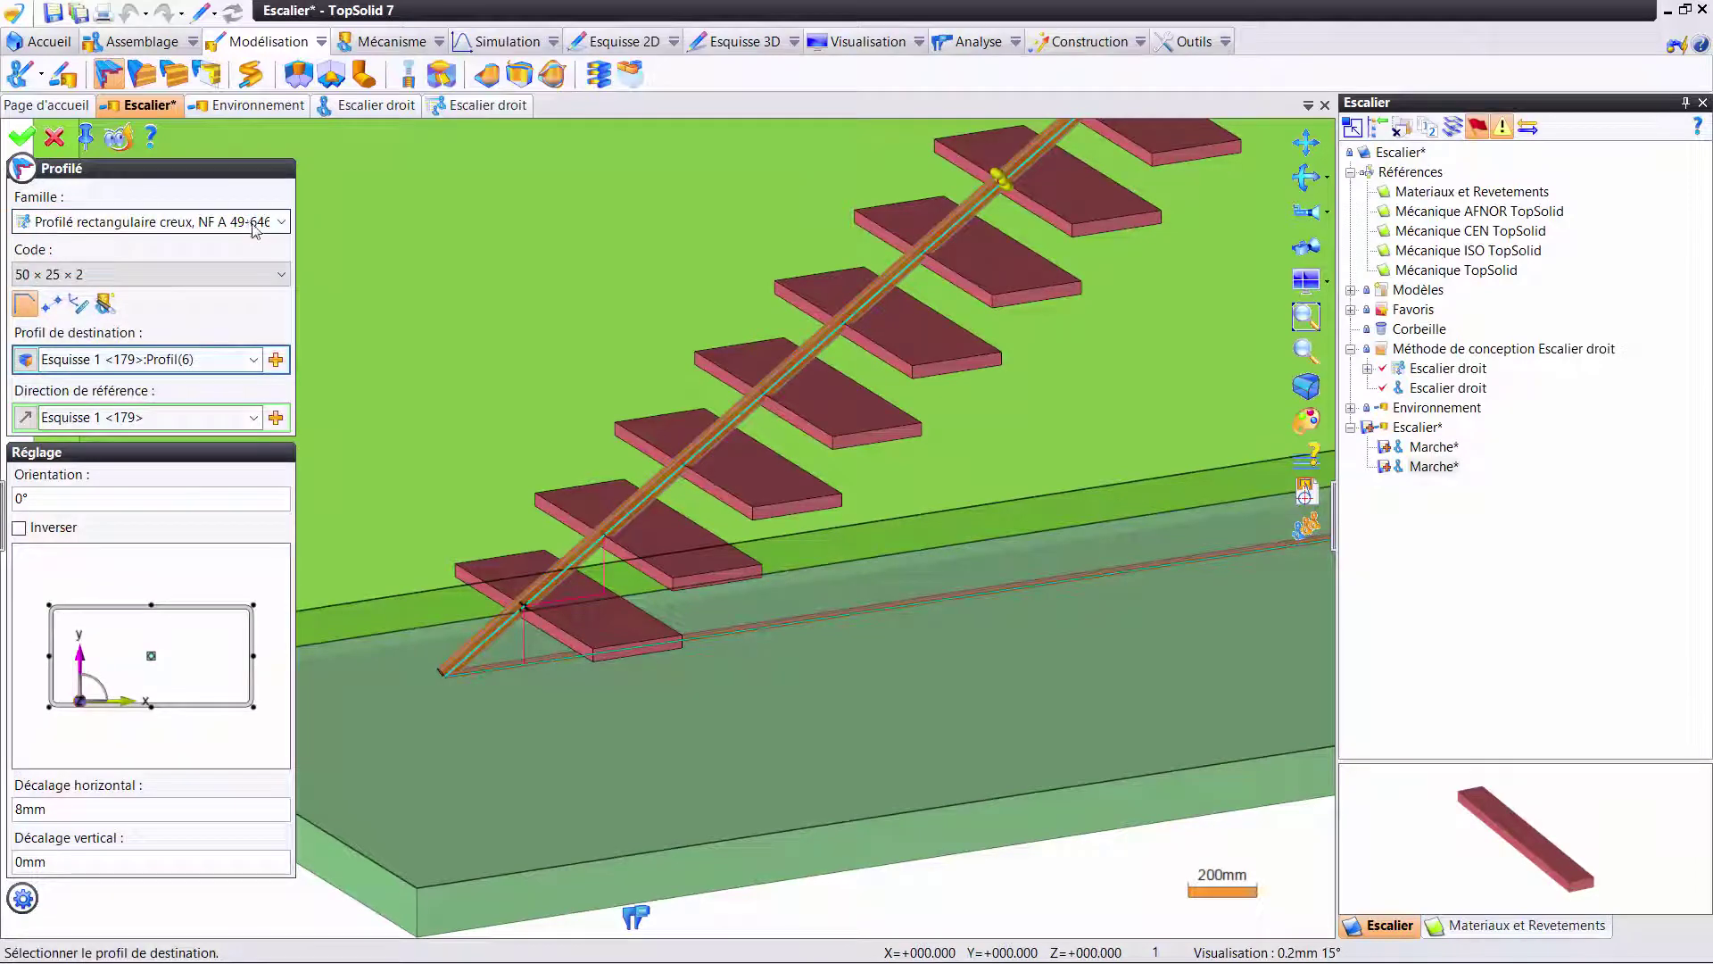
{"action": "left_click", "coordinate": [253, 282]}
{"action": "left_click", "coordinate": [254, 277]}
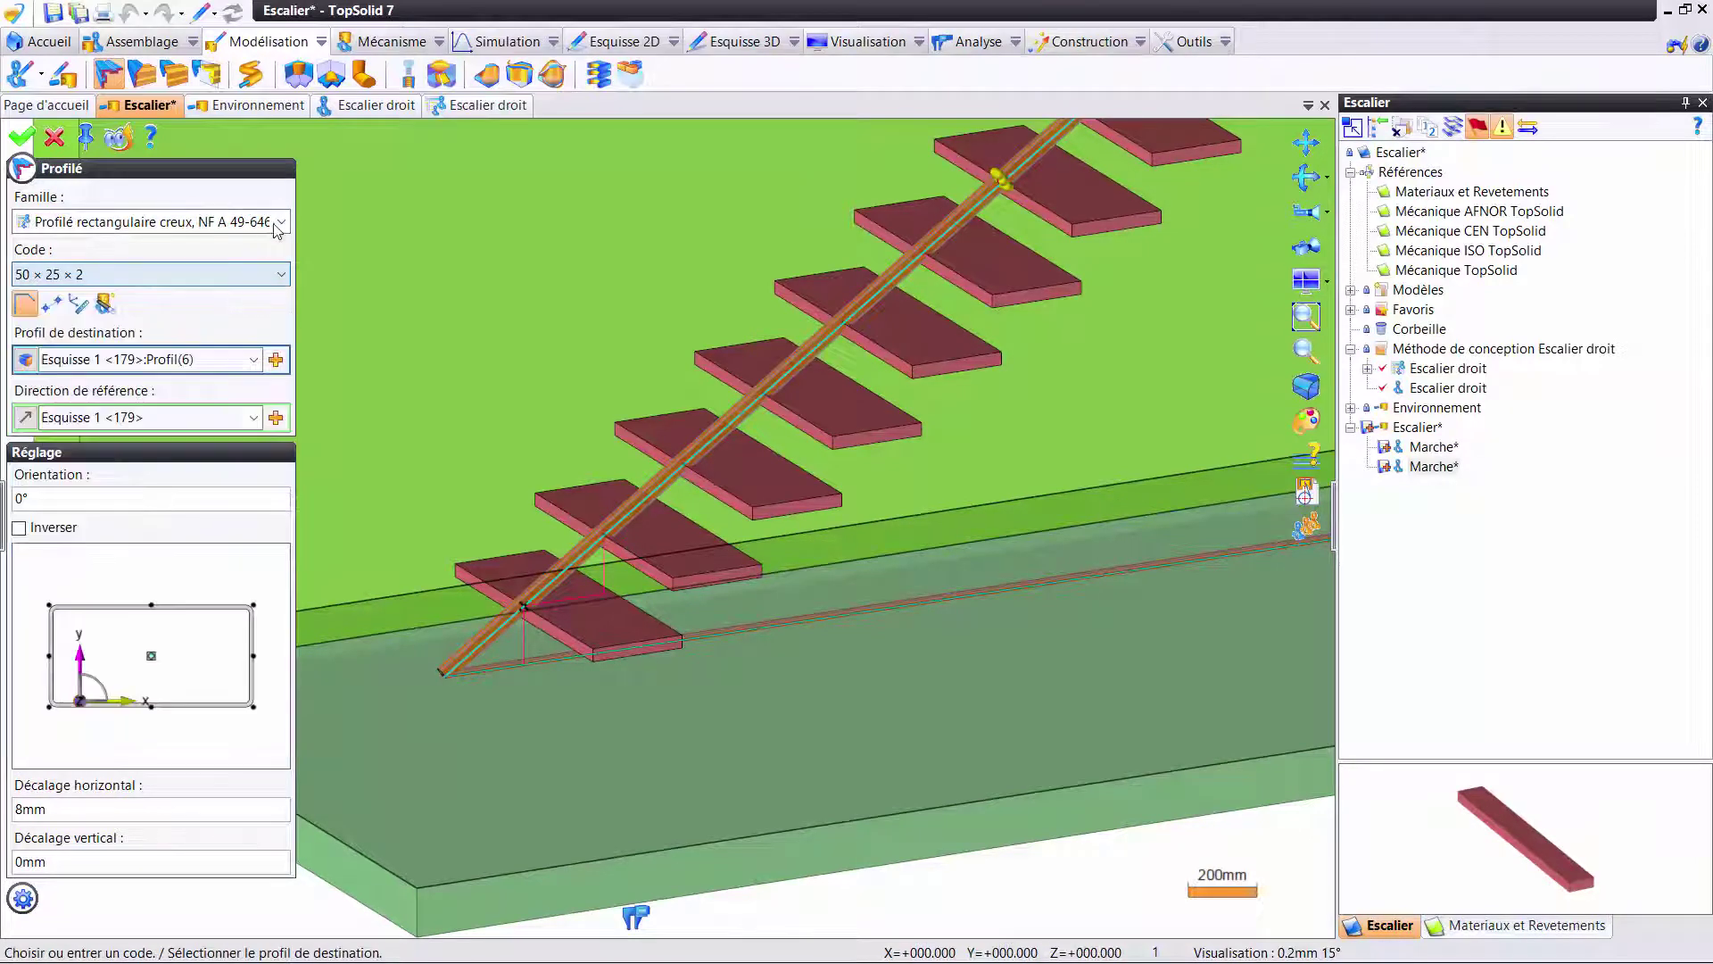
{"action": "left_click", "coordinate": [280, 221]}
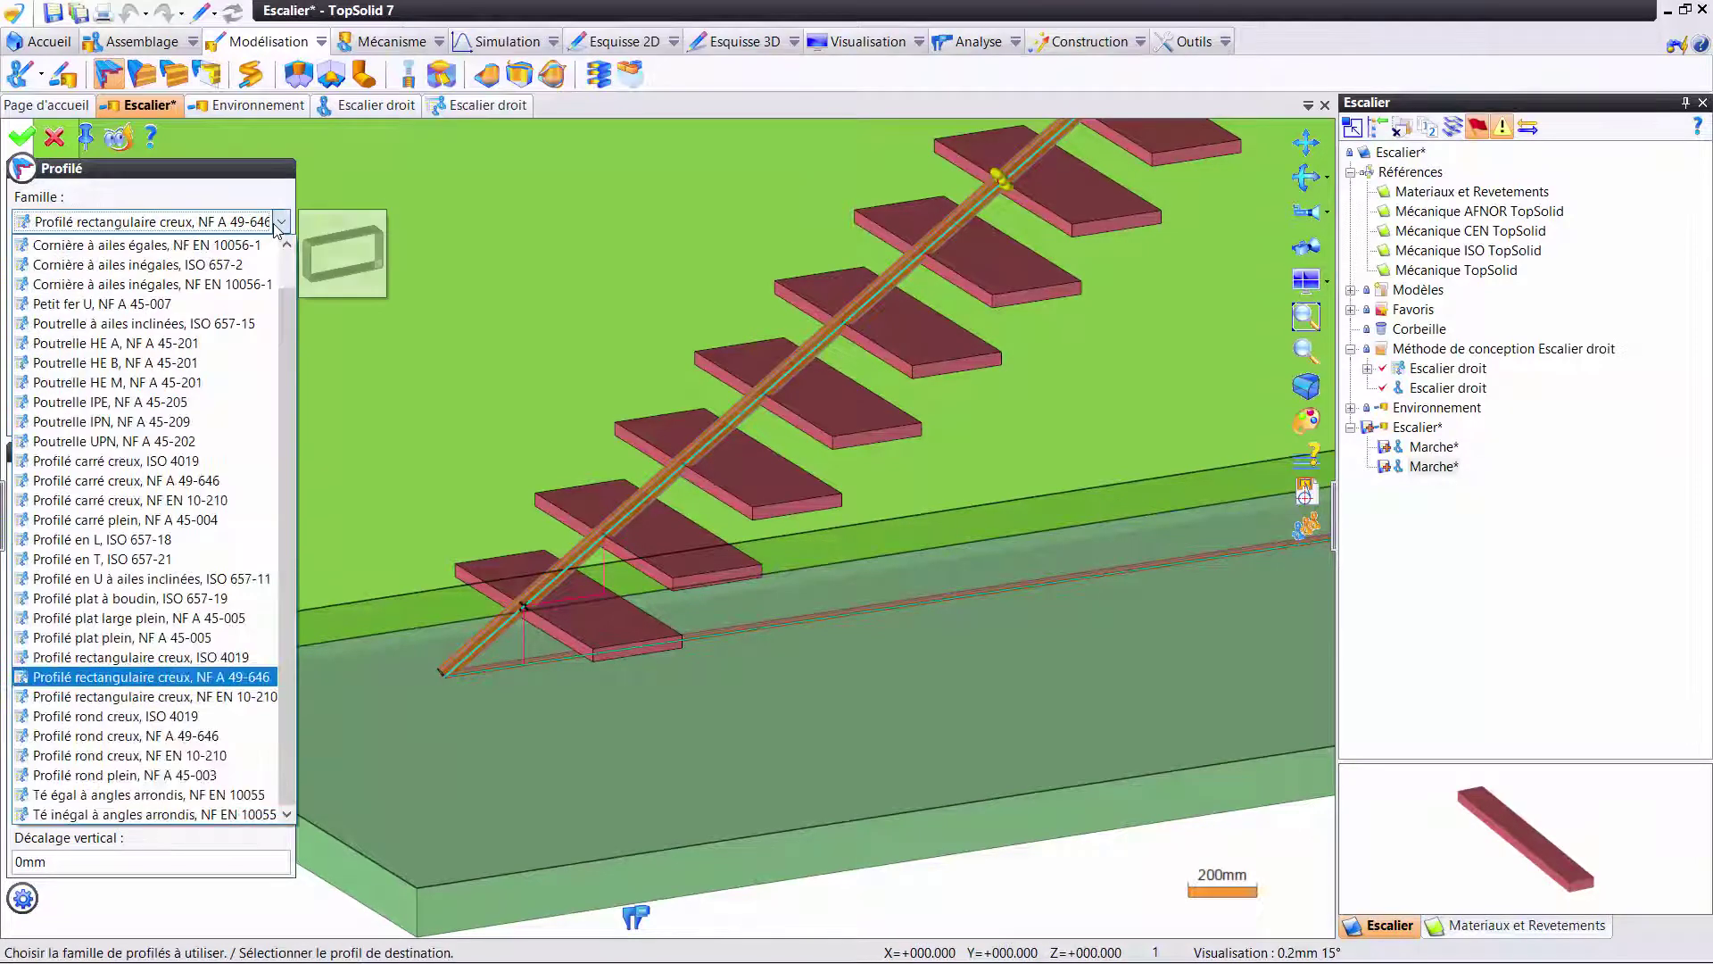
{"action": "left_click", "coordinate": [211, 656]}
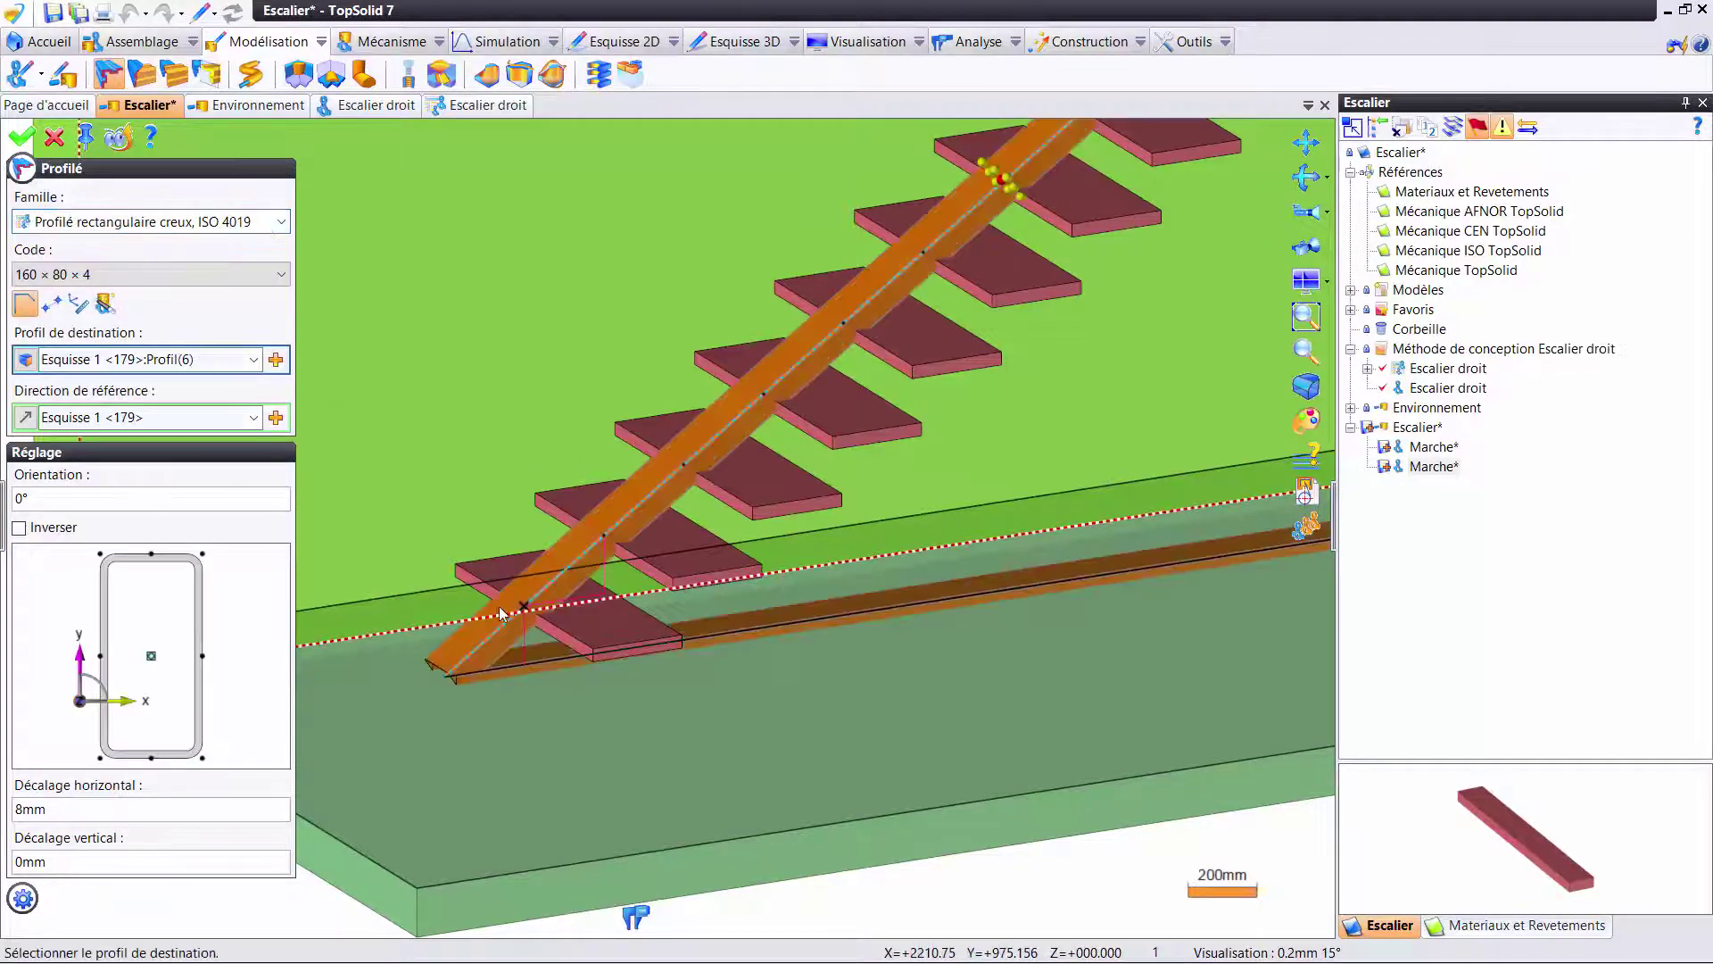
- Run the beam along Segment(9), oriented at 90° and anchored at its bottom
{"action": "middle_click_drag", "start_coordinate": [476, 643], "coordinate": [456, 558]}
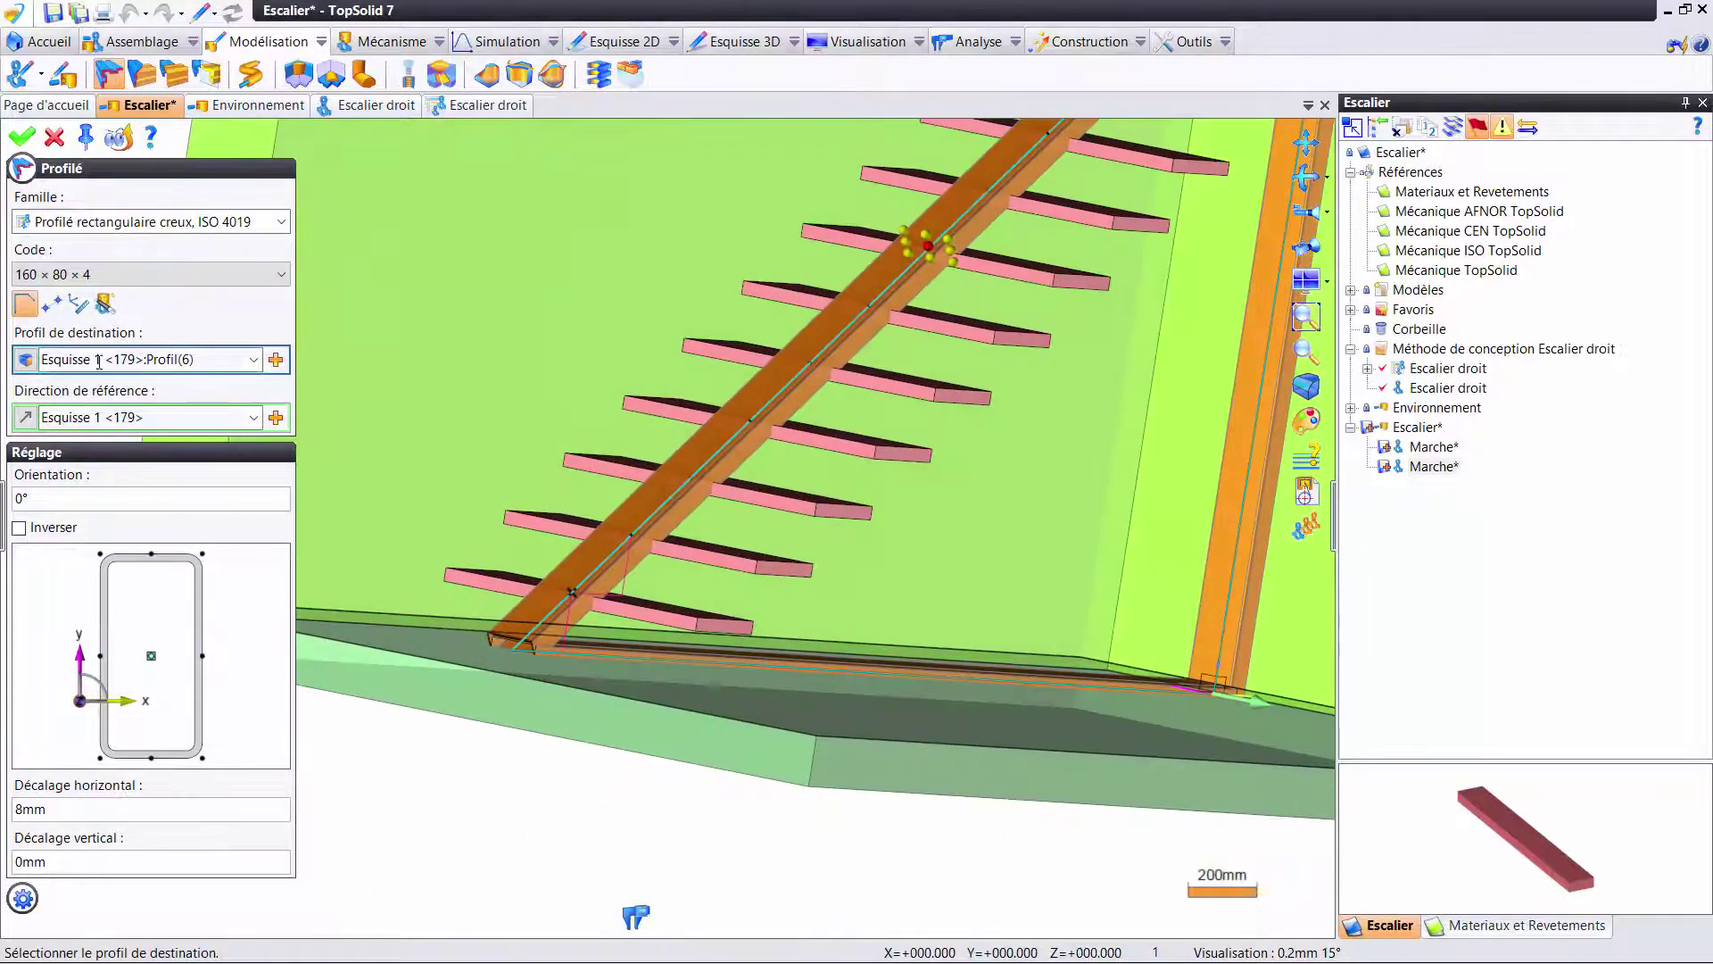
{"action": "left_click", "coordinate": [664, 505]}
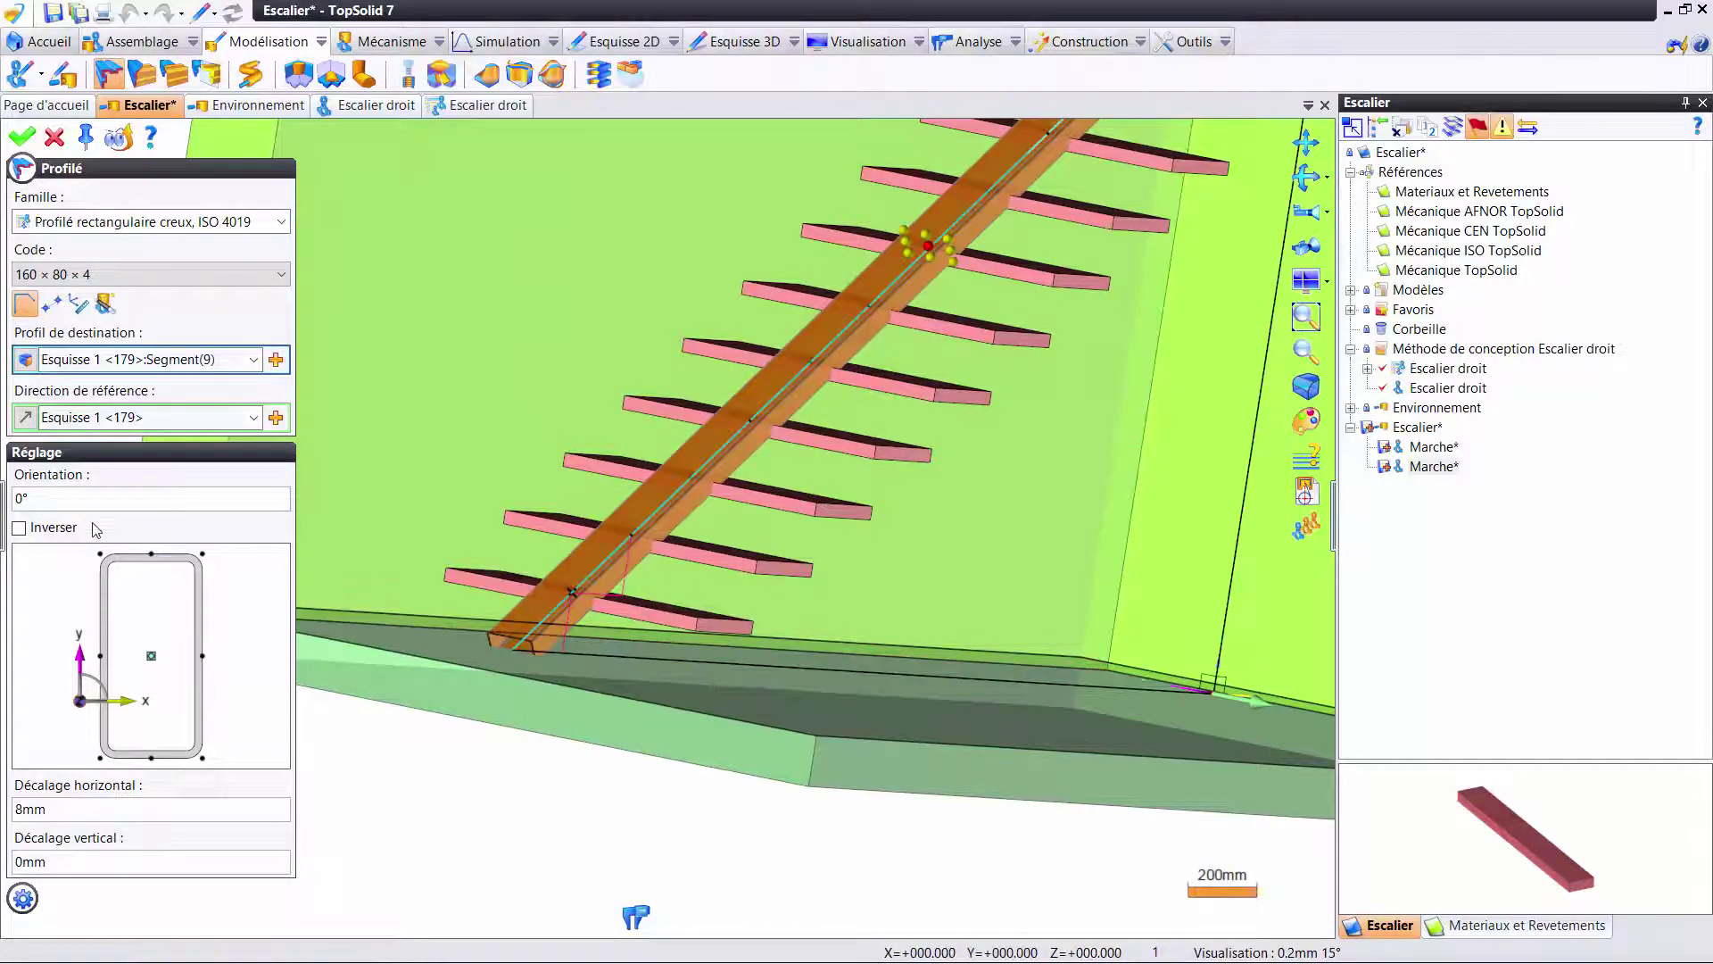
{"action": "left_click", "coordinate": [81, 497]}
{"action": "type", "text": "90"}
{"action": "key", "text": "Return"}
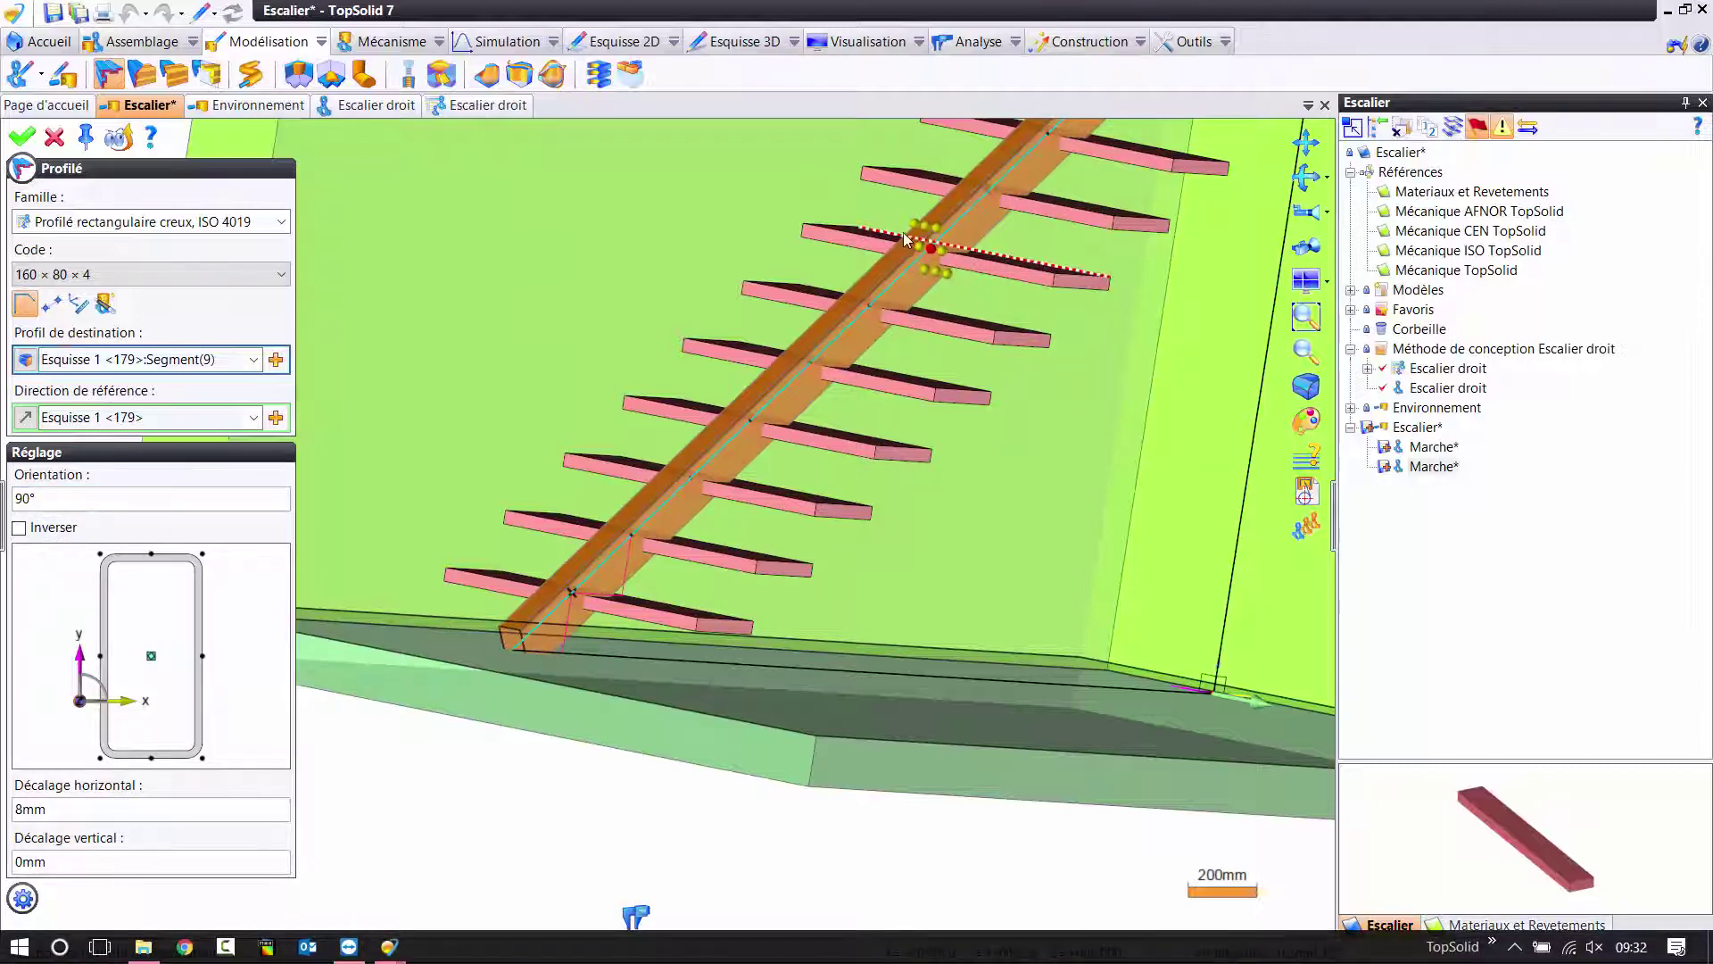
{"action": "middle_click_drag", "start_coordinate": [924, 233], "coordinate": [764, 317]}
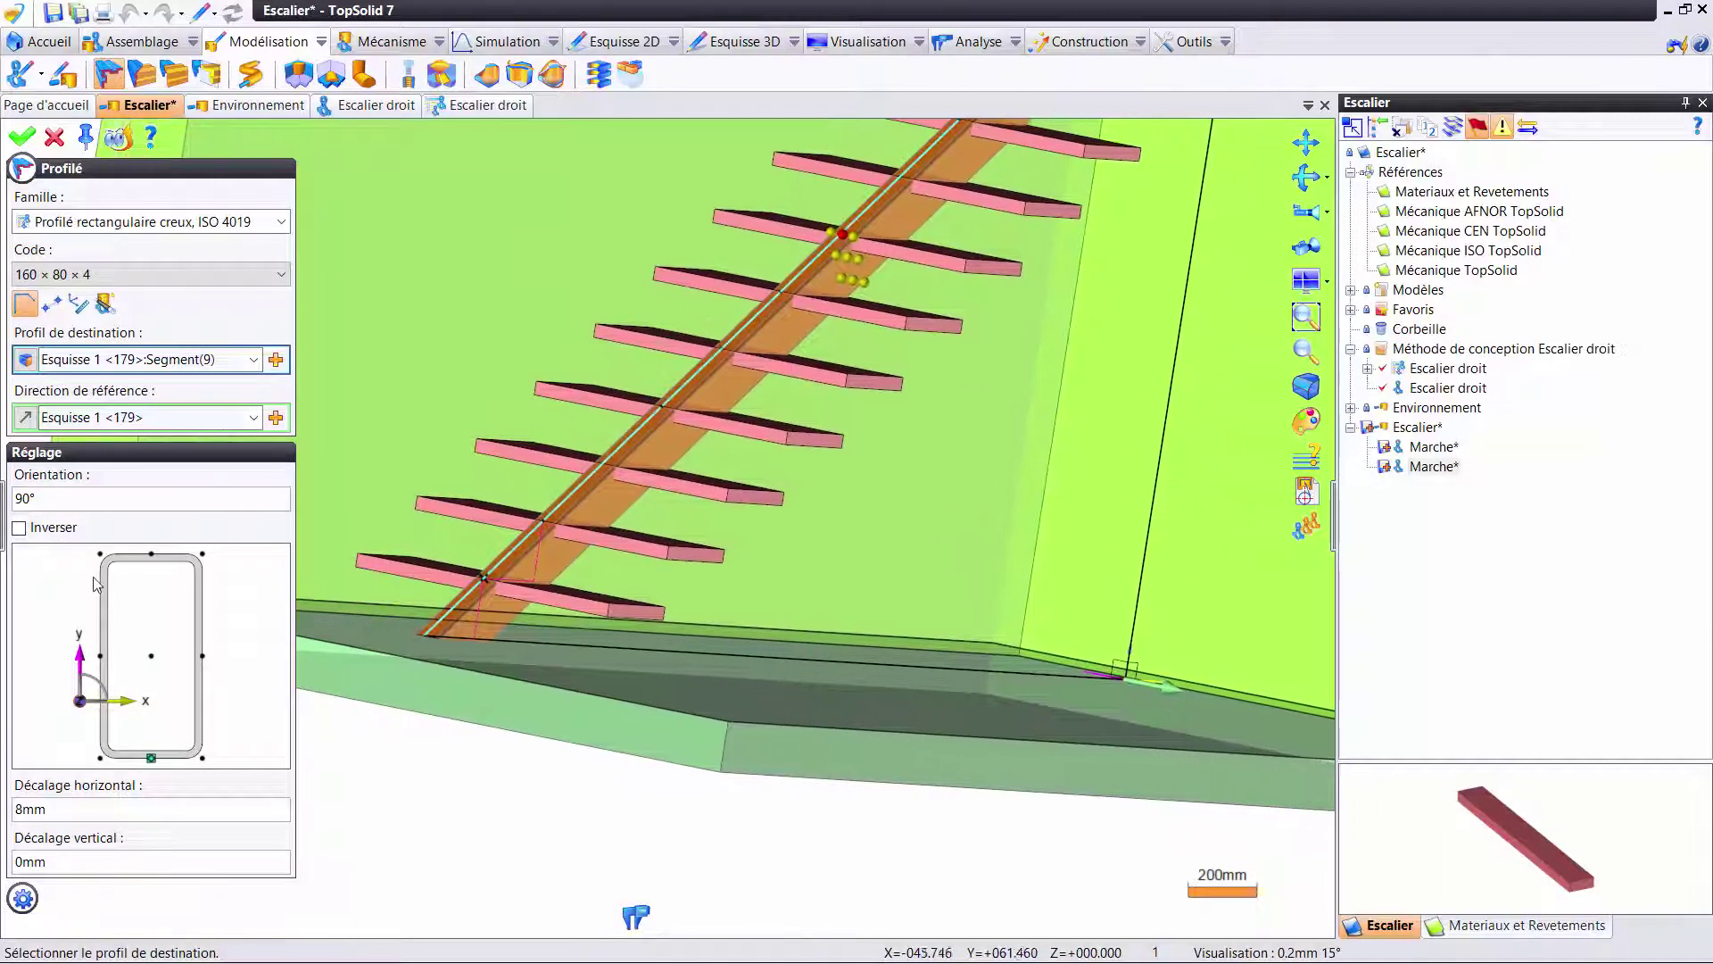
- Lower the beam with a -250 mm vertical offset and validate the stringer
{"action": "left_click", "coordinate": [76, 863]}
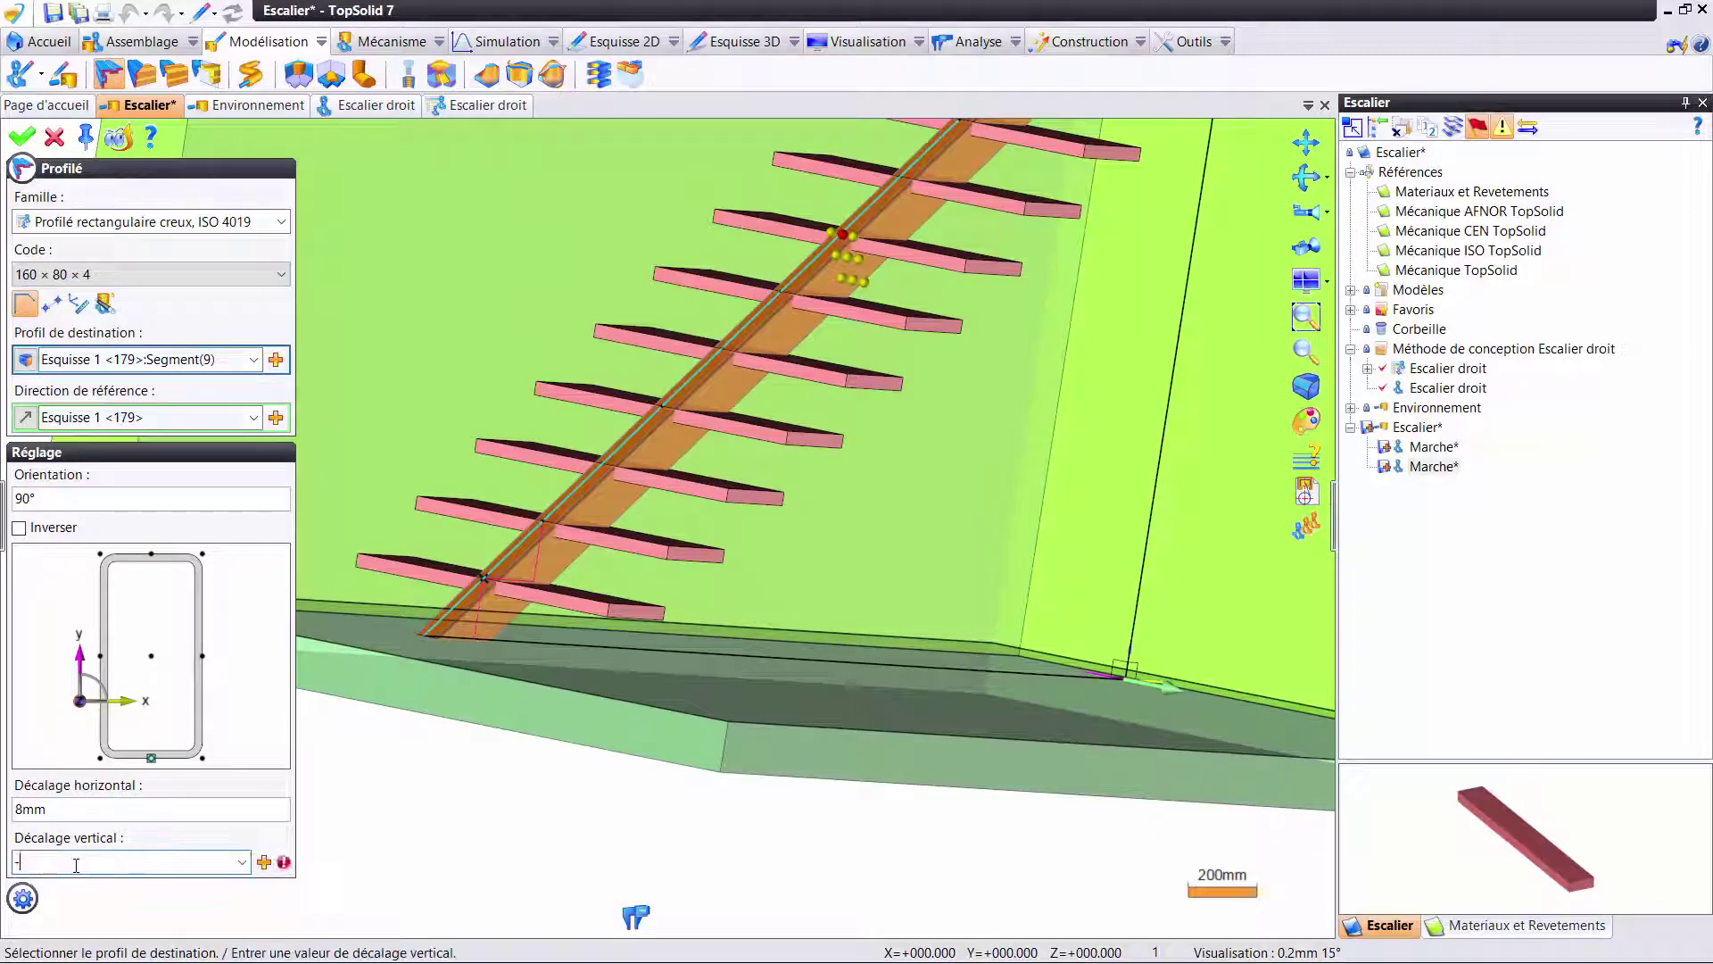
{"action": "type", "text": "-250"}
{"action": "key", "text": "Return"}
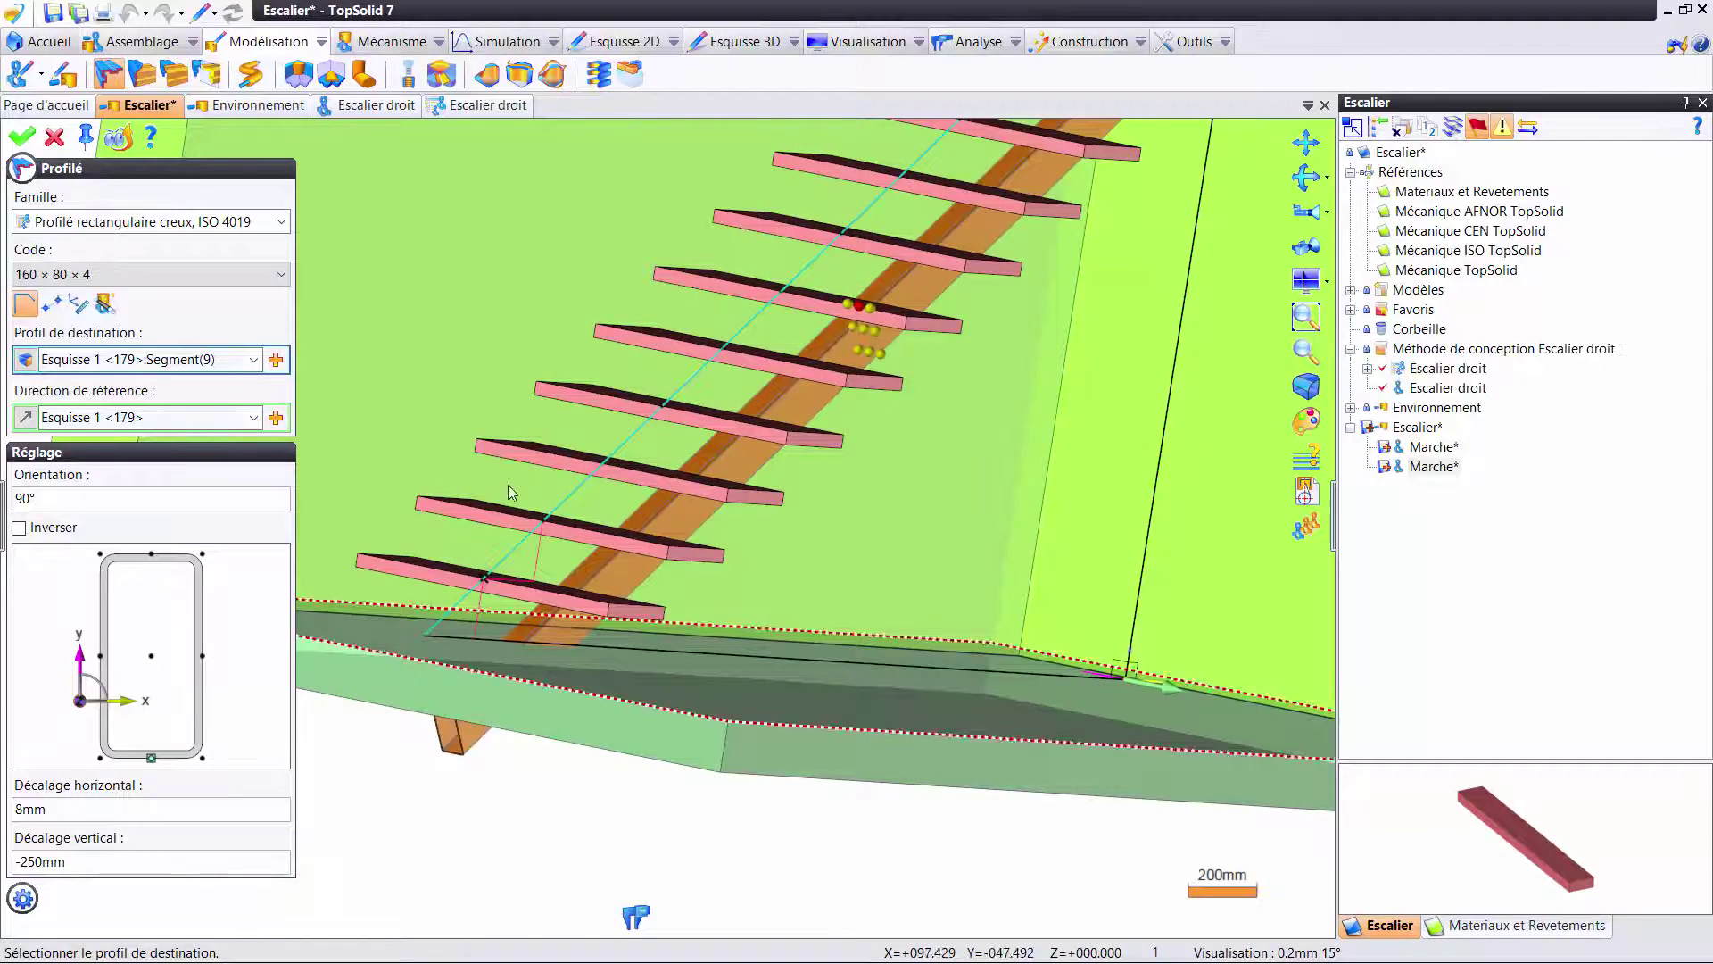
{"action": "mouse_move", "coordinate": [785, 496]}
{"action": "middle_mouse_down"}
{"action": "mouse_move", "coordinate": [664, 500]}
{"action": "mouse_move", "coordinate": [833, 351]}
{"action": "mouse_move", "coordinate": [723, 417]}
{"action": "mouse_move", "coordinate": [845, 428]}
{"action": "middle_mouse_up"}
{"action": "mouse_move", "coordinate": [642, 499]}
{"action": "middle_mouse_down"}
{"action": "mouse_move", "coordinate": [639, 398]}
{"action": "mouse_move", "coordinate": [654, 408]}
{"action": "middle_mouse_up"}
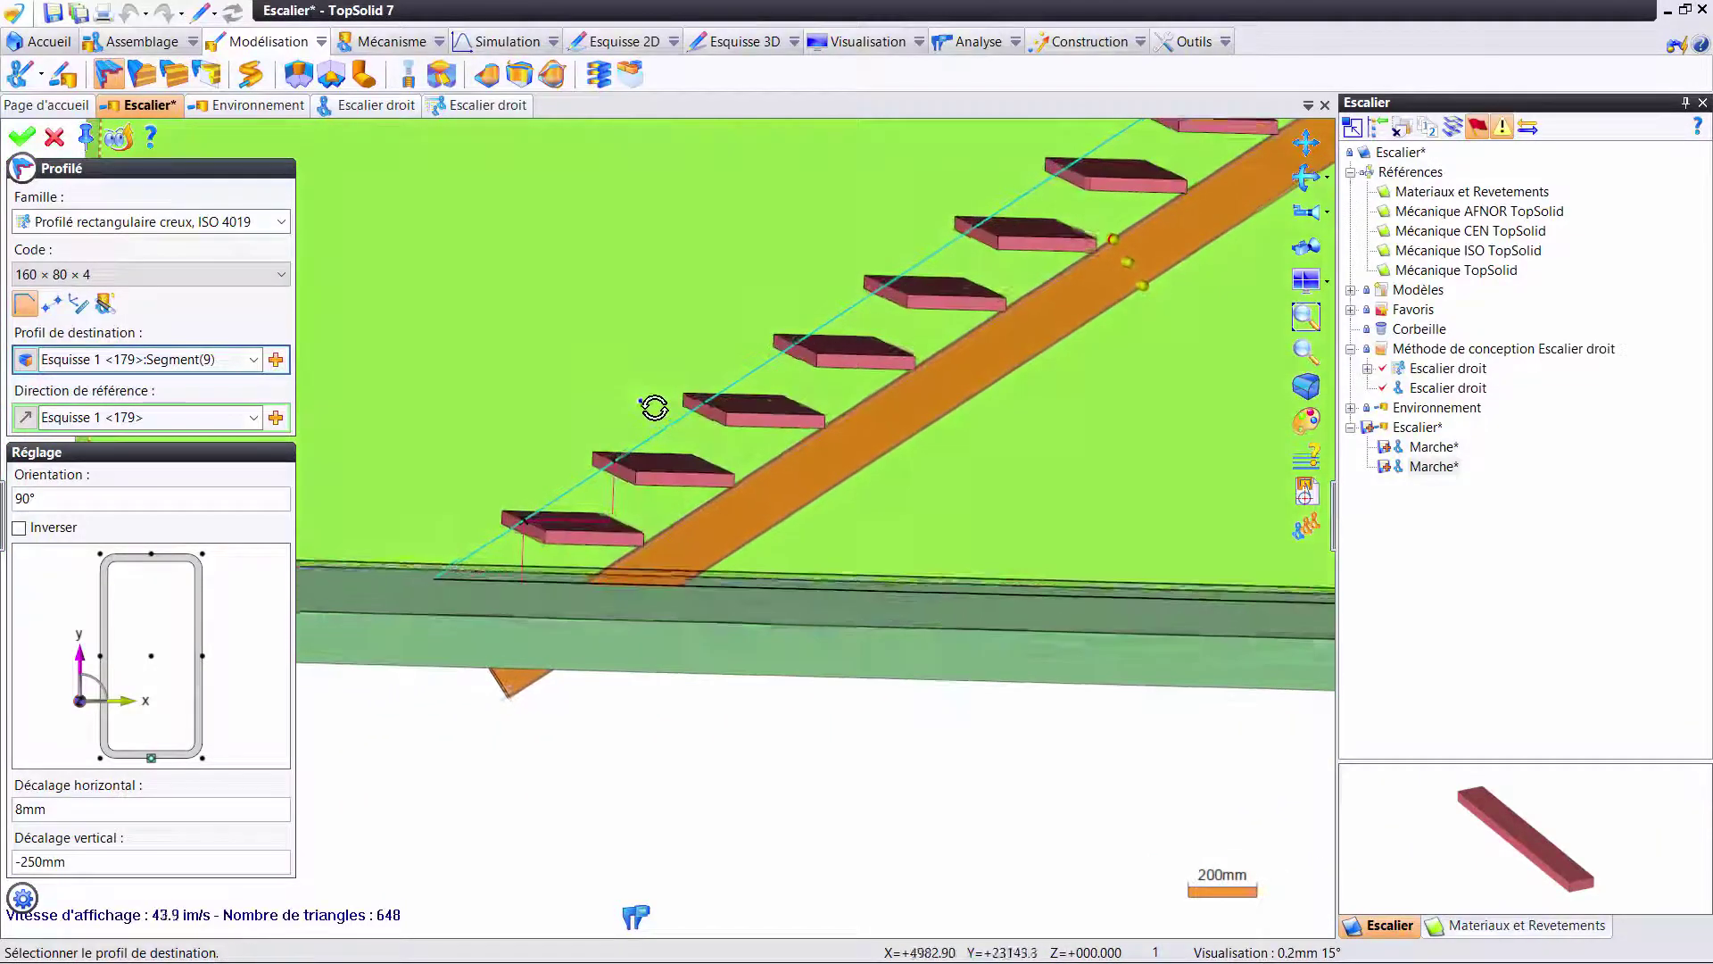
{"action": "right_click", "coordinate": [510, 257]}
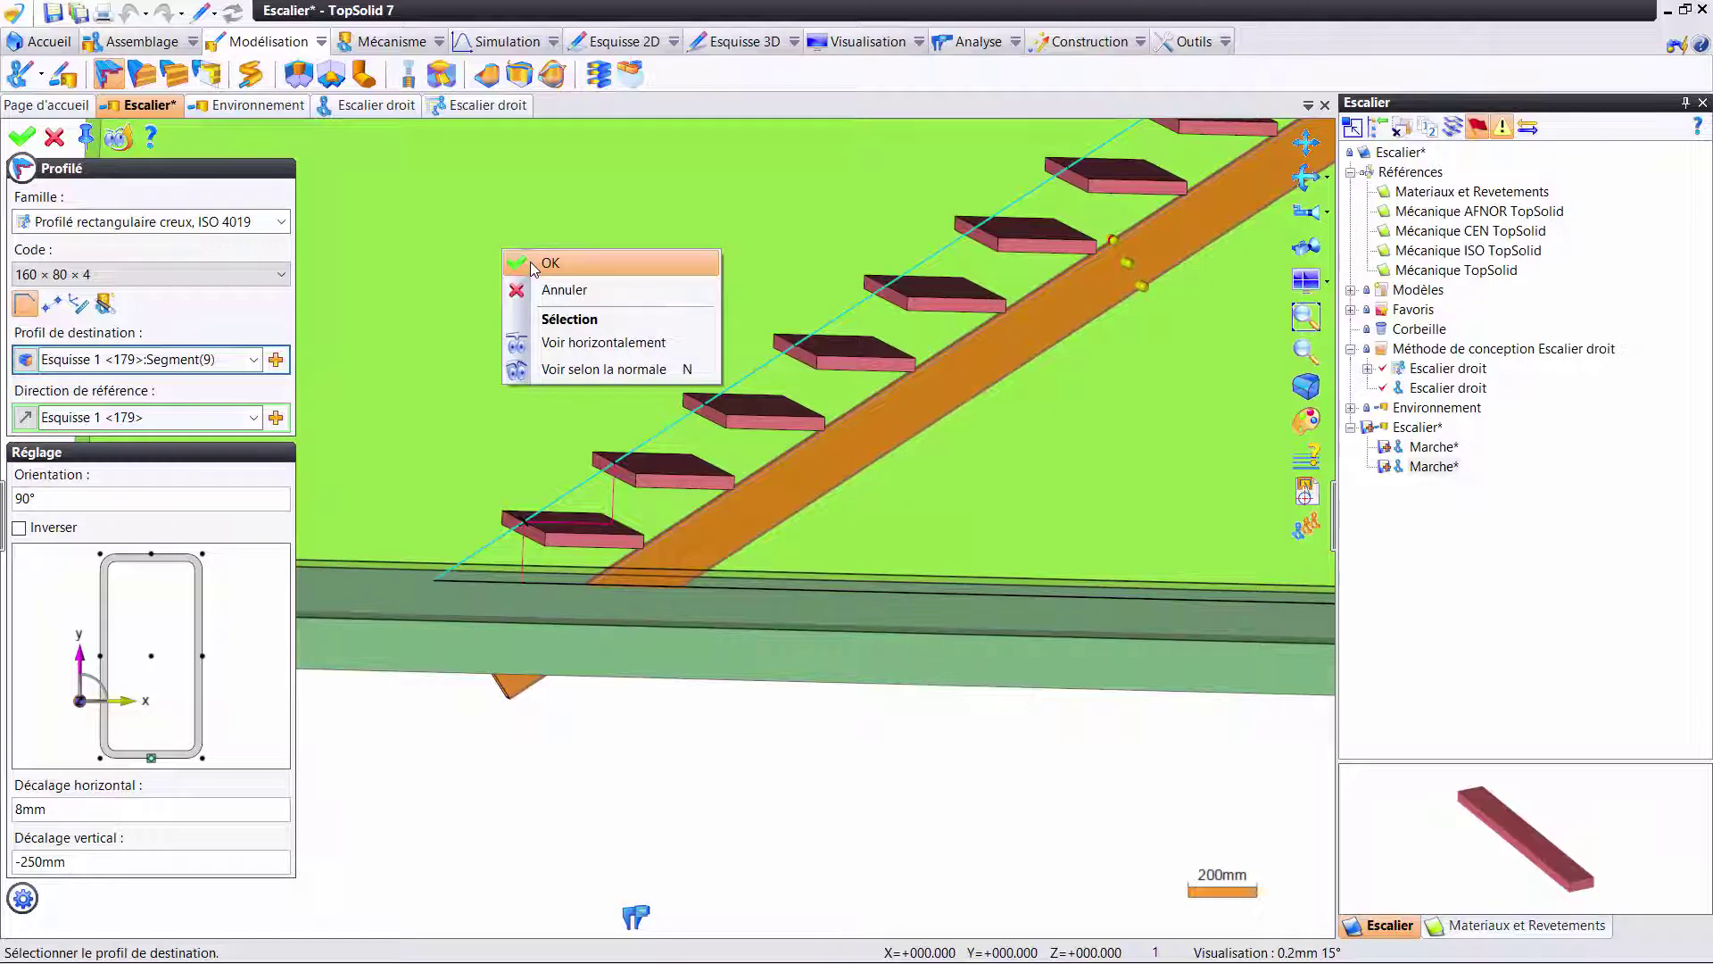
{"action": "left_click", "coordinate": [530, 263]}
{"action": "scroll", "coordinate": [546, 504], "scroll_direction": "down", "scroll_amount": 3}
{"action": "key", "text": "Escape"}
{"action": "middle_click_drag", "start_coordinate": [580, 446], "coordinate": [647, 376]}
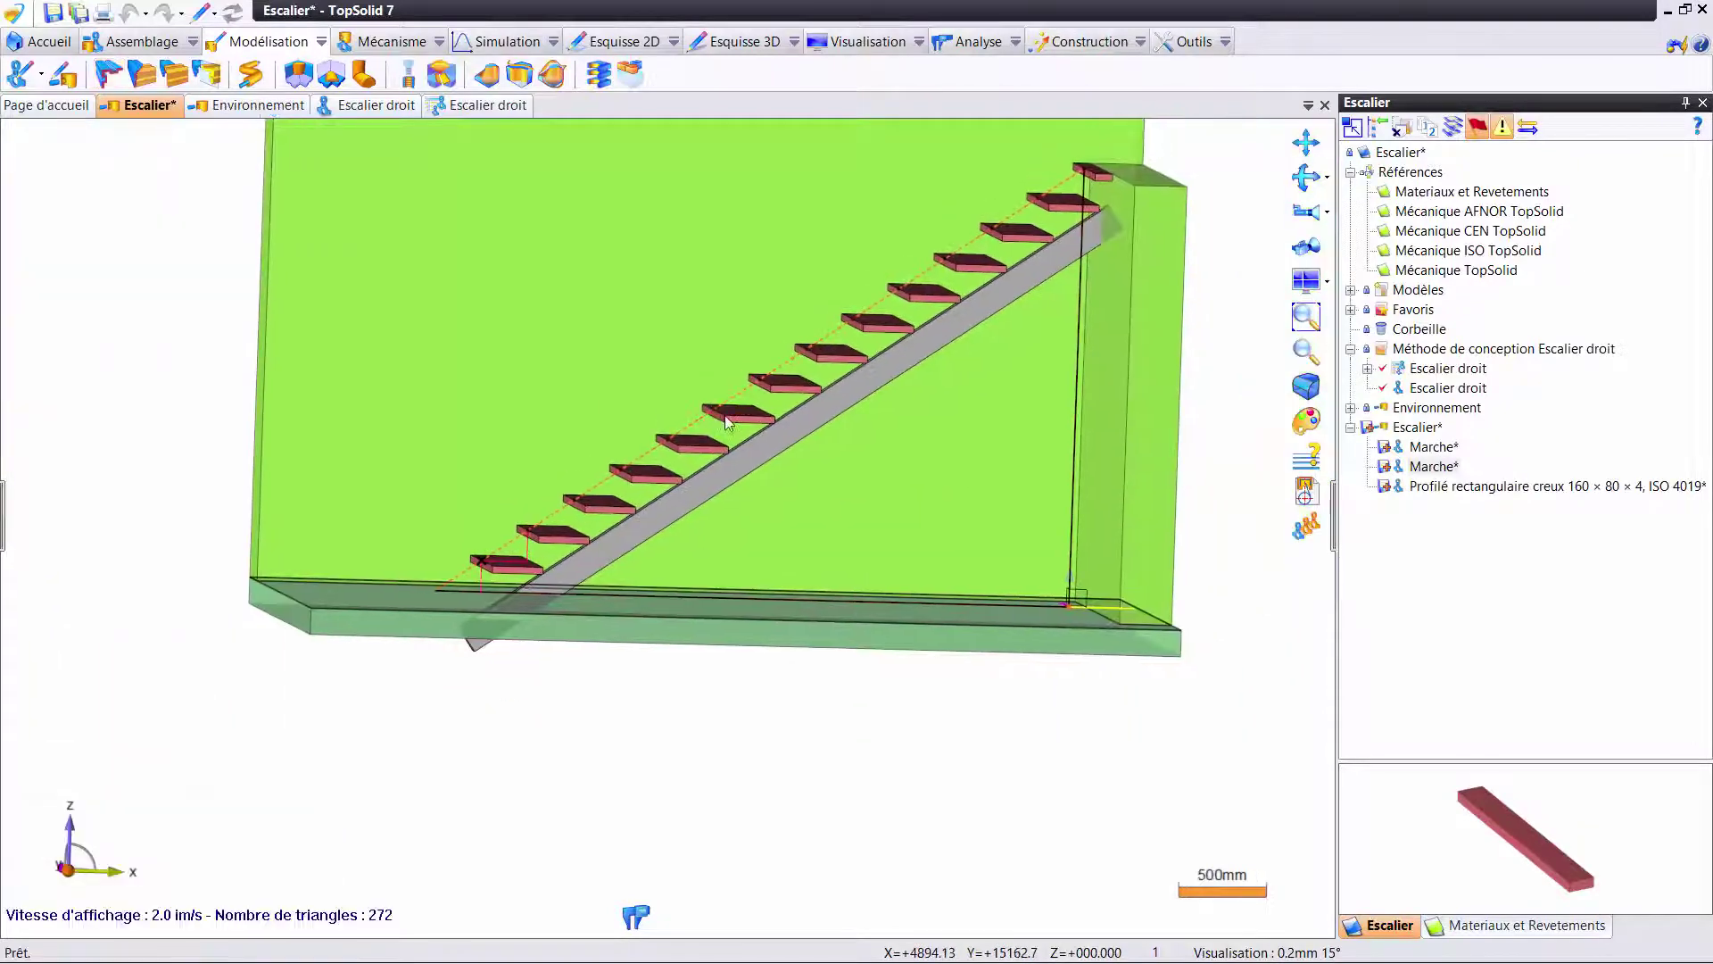
- Cut the beam with a plane cut at the wall face
{"action": "right_click", "coordinate": [771, 460]}
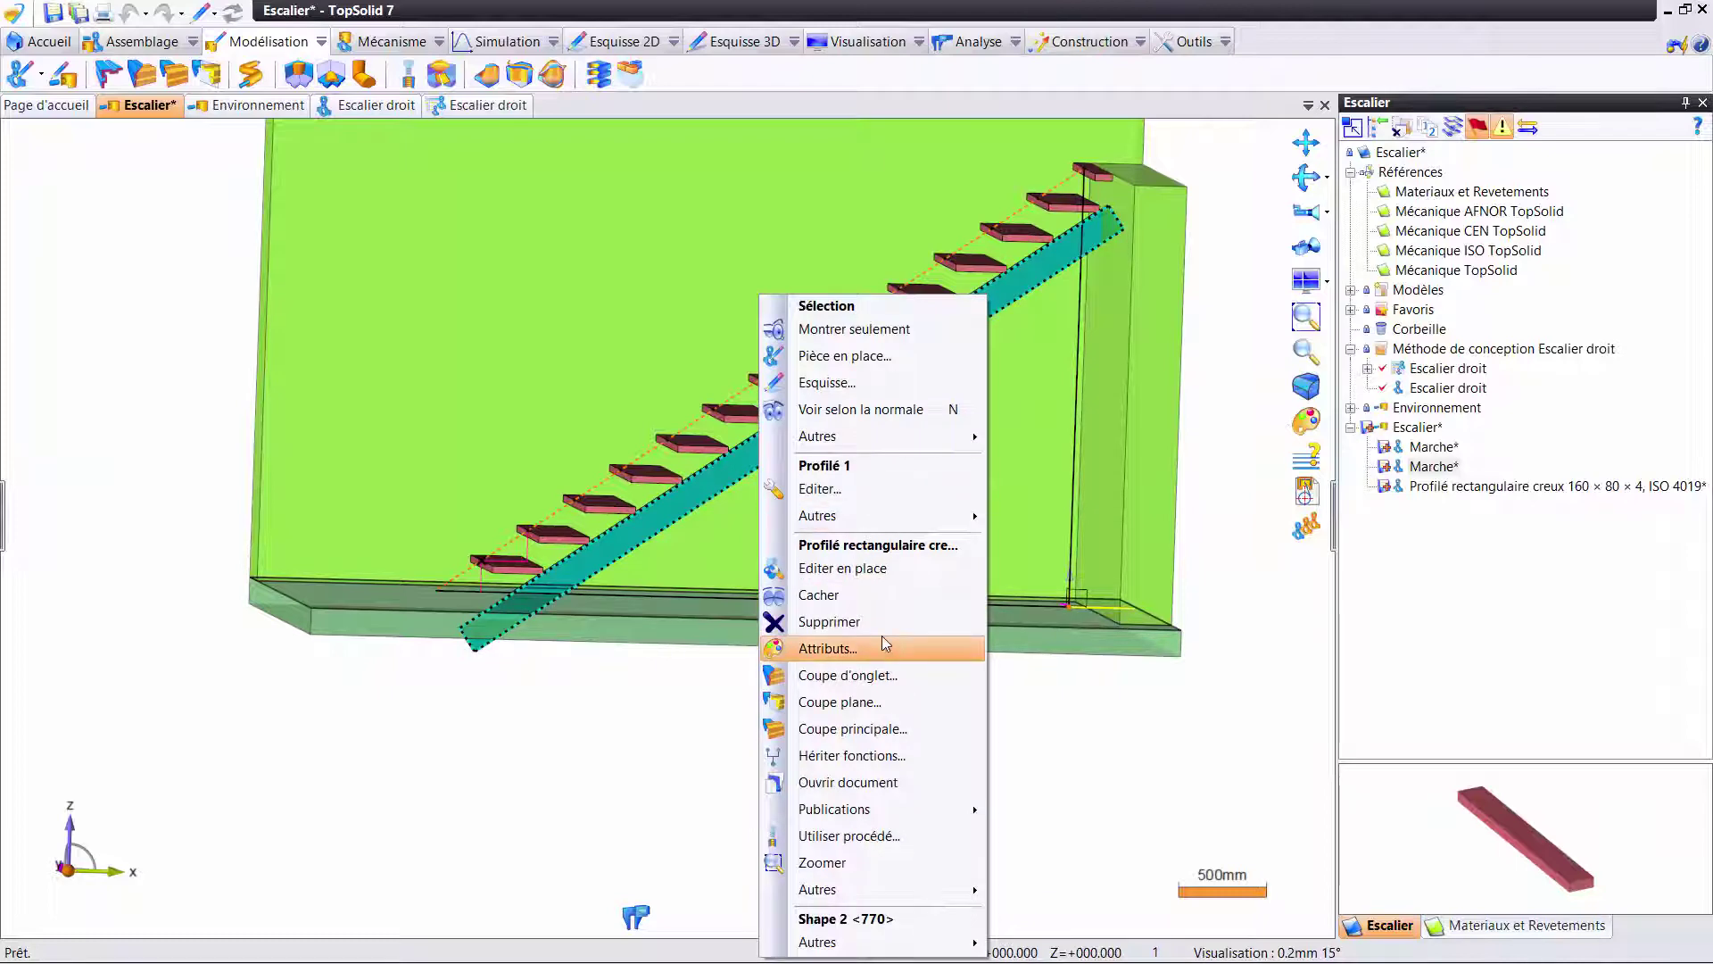
{"action": "middle_click_drag", "start_coordinate": [1184, 366], "coordinate": [1028, 241]}
{"action": "scroll", "coordinate": [1170, 350], "scroll_direction": "up", "scroll_amount": 5}
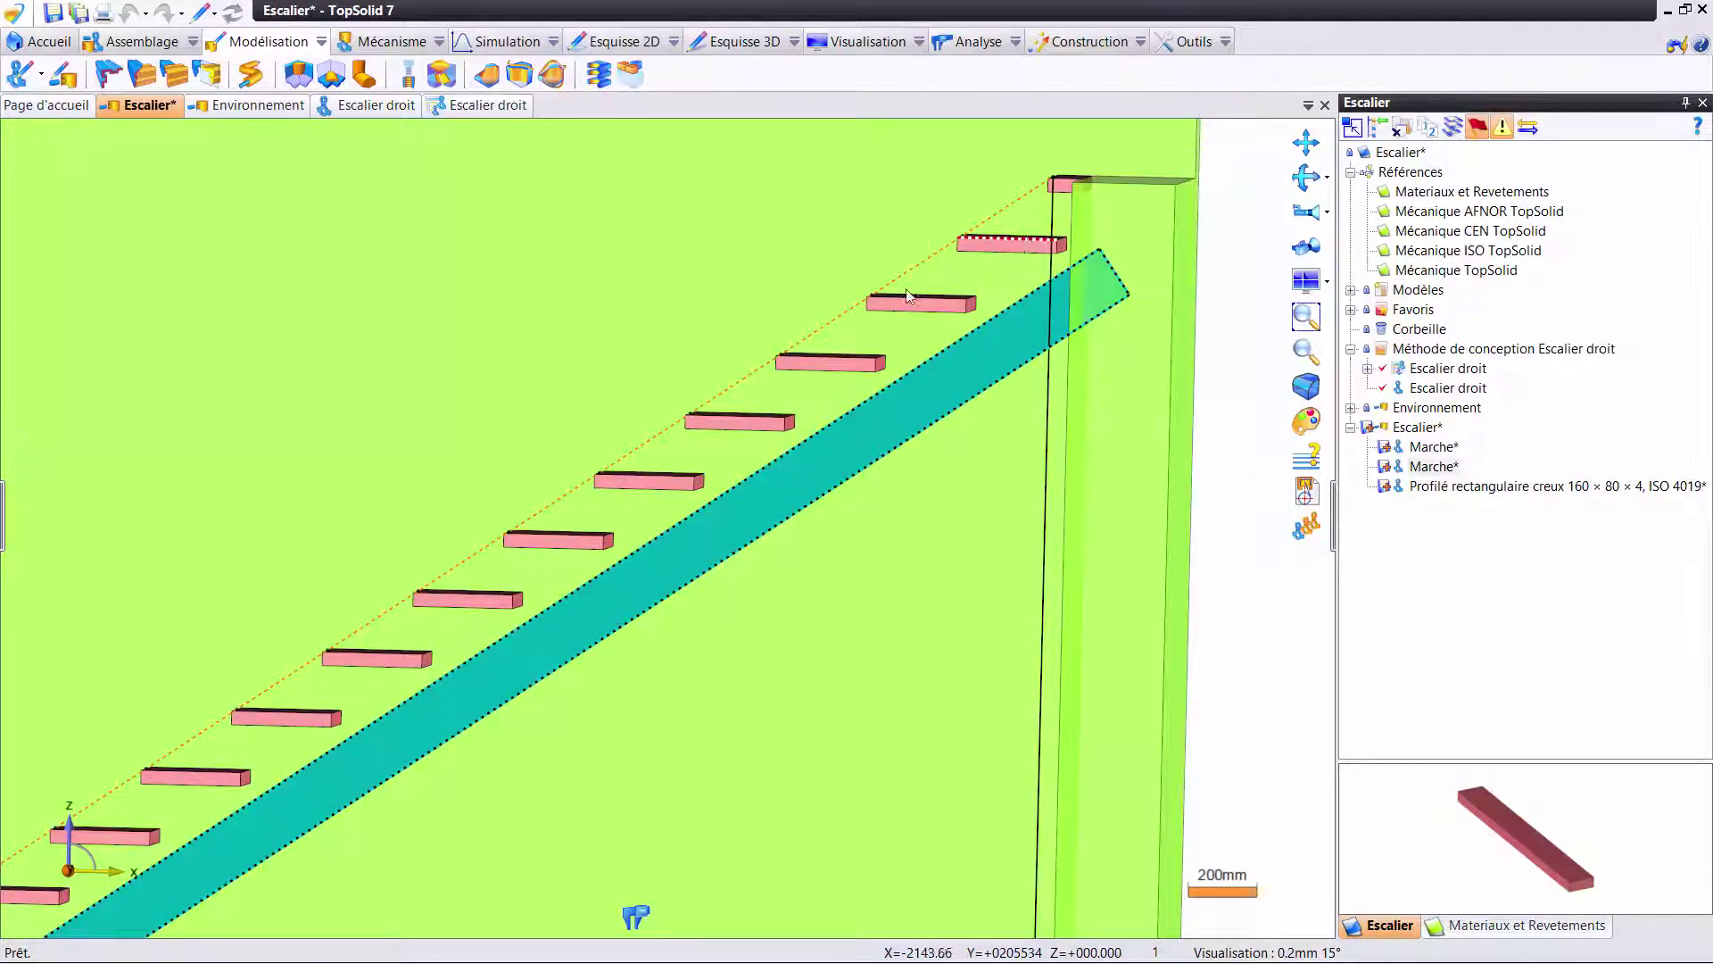
{"action": "right_click", "coordinate": [990, 379]}
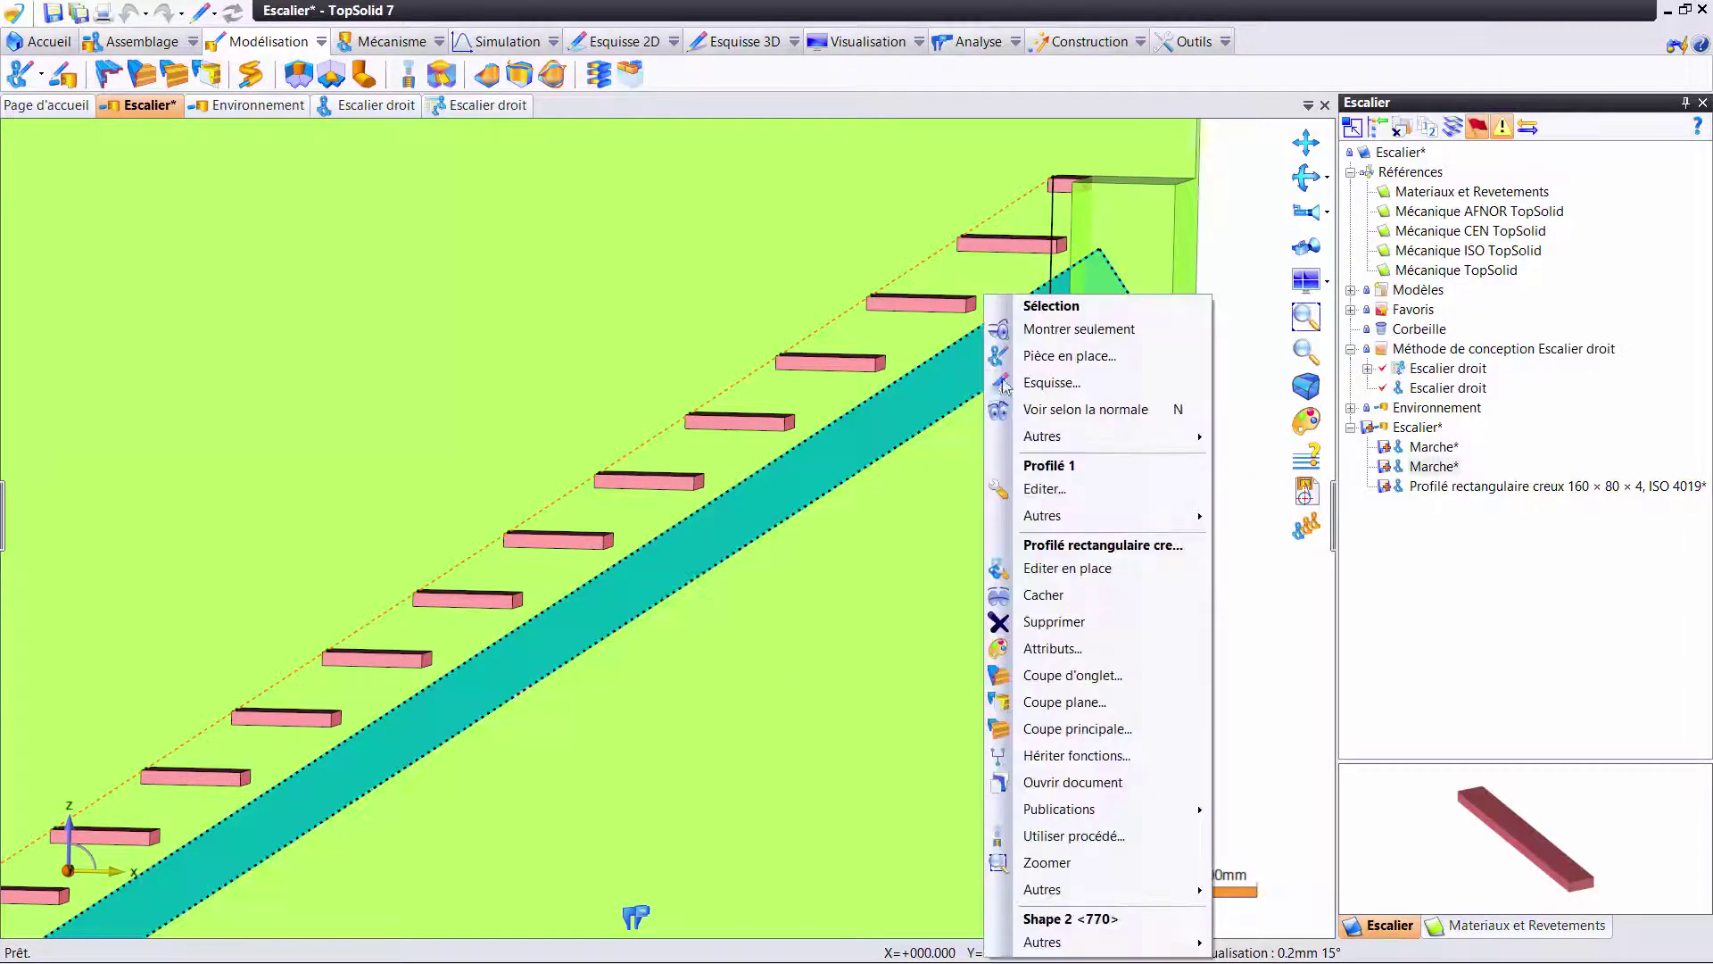
{"action": "left_click", "coordinate": [1062, 702]}
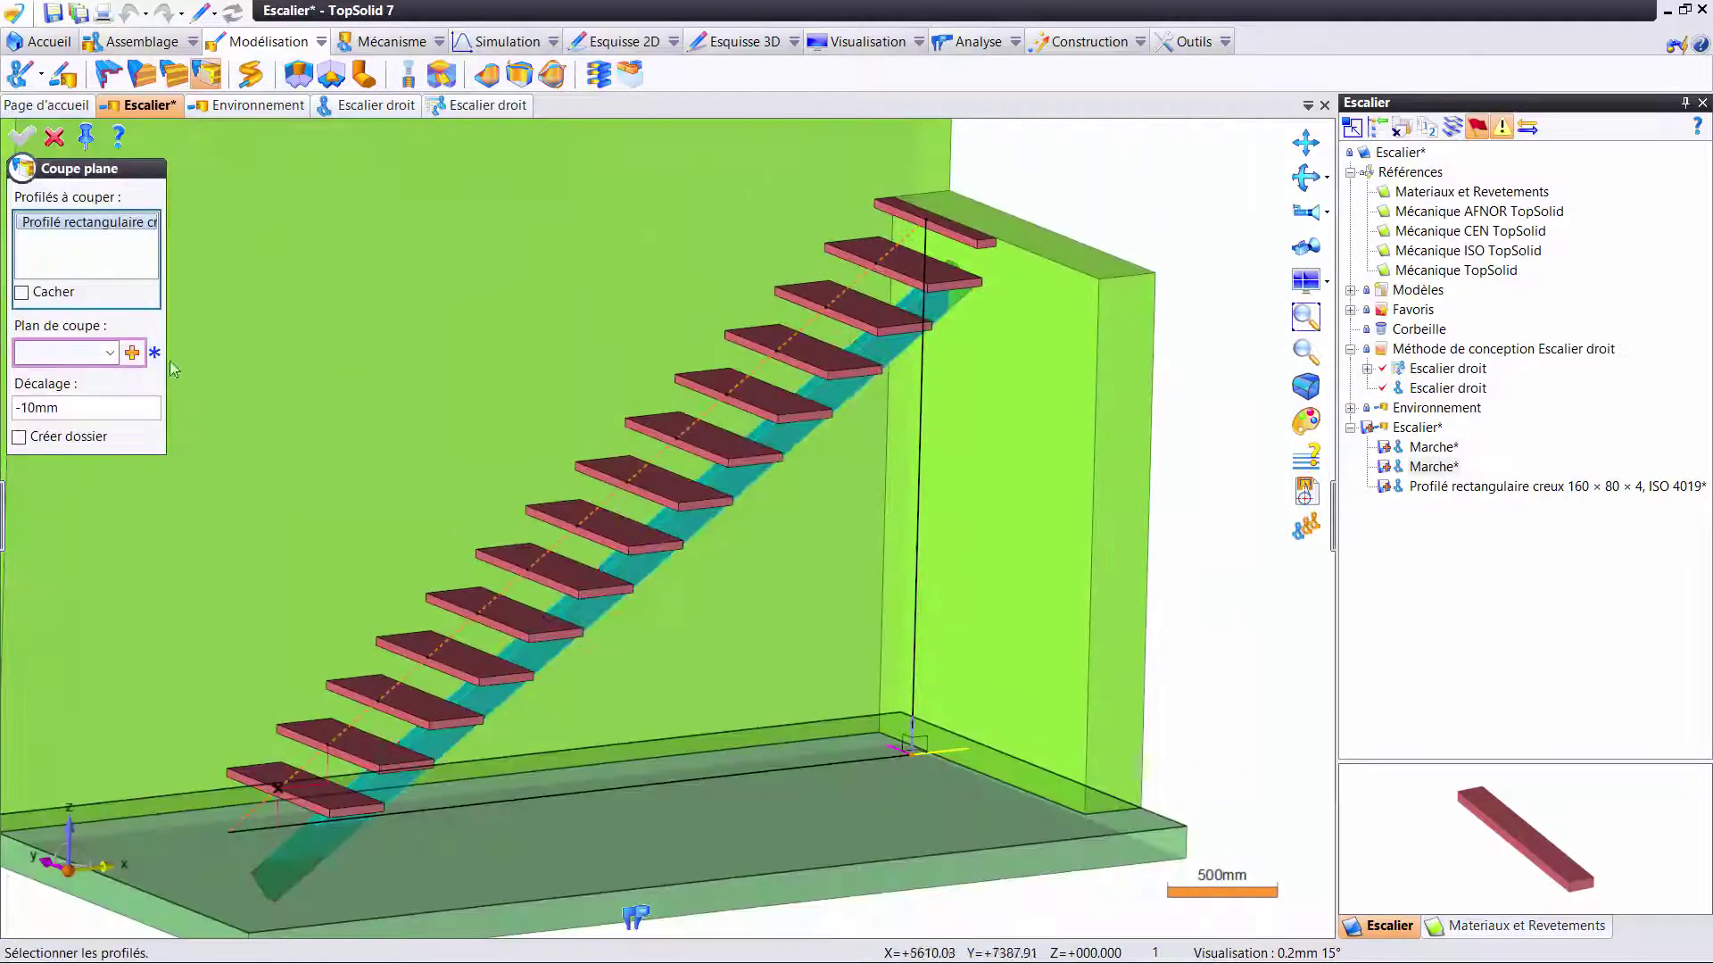
{"action": "left_click", "coordinate": [1008, 339]}
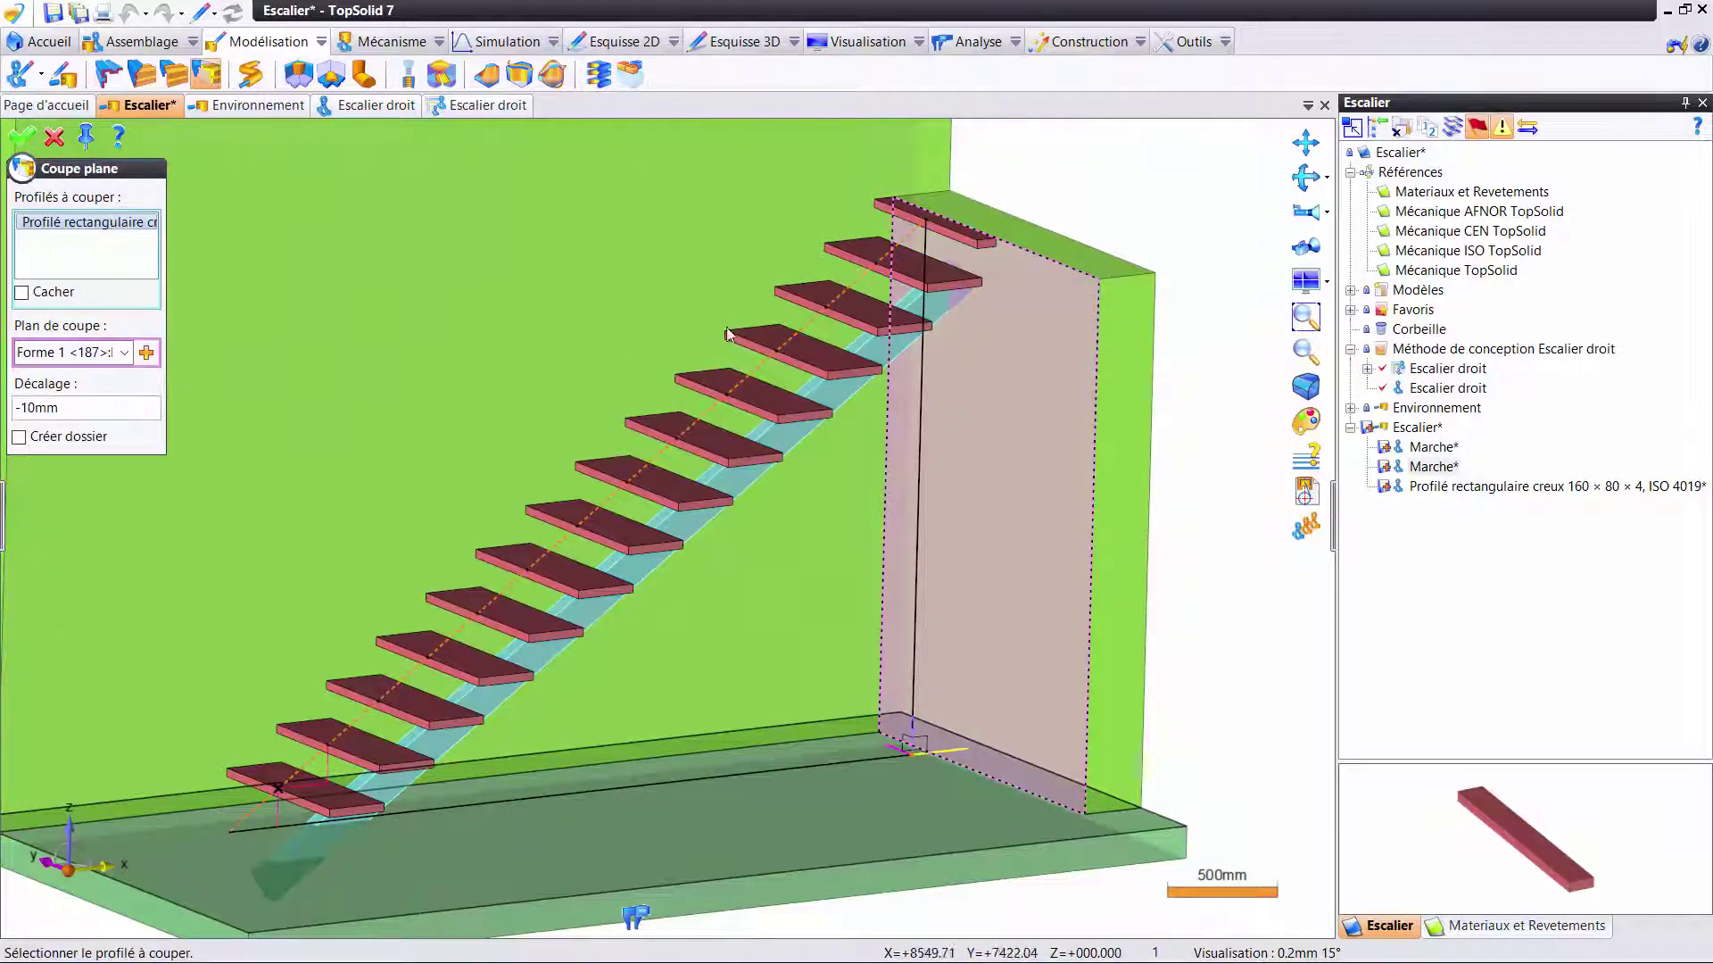
{"action": "right_click", "coordinate": [1077, 154]}
{"action": "left_click", "coordinate": [1089, 154]}
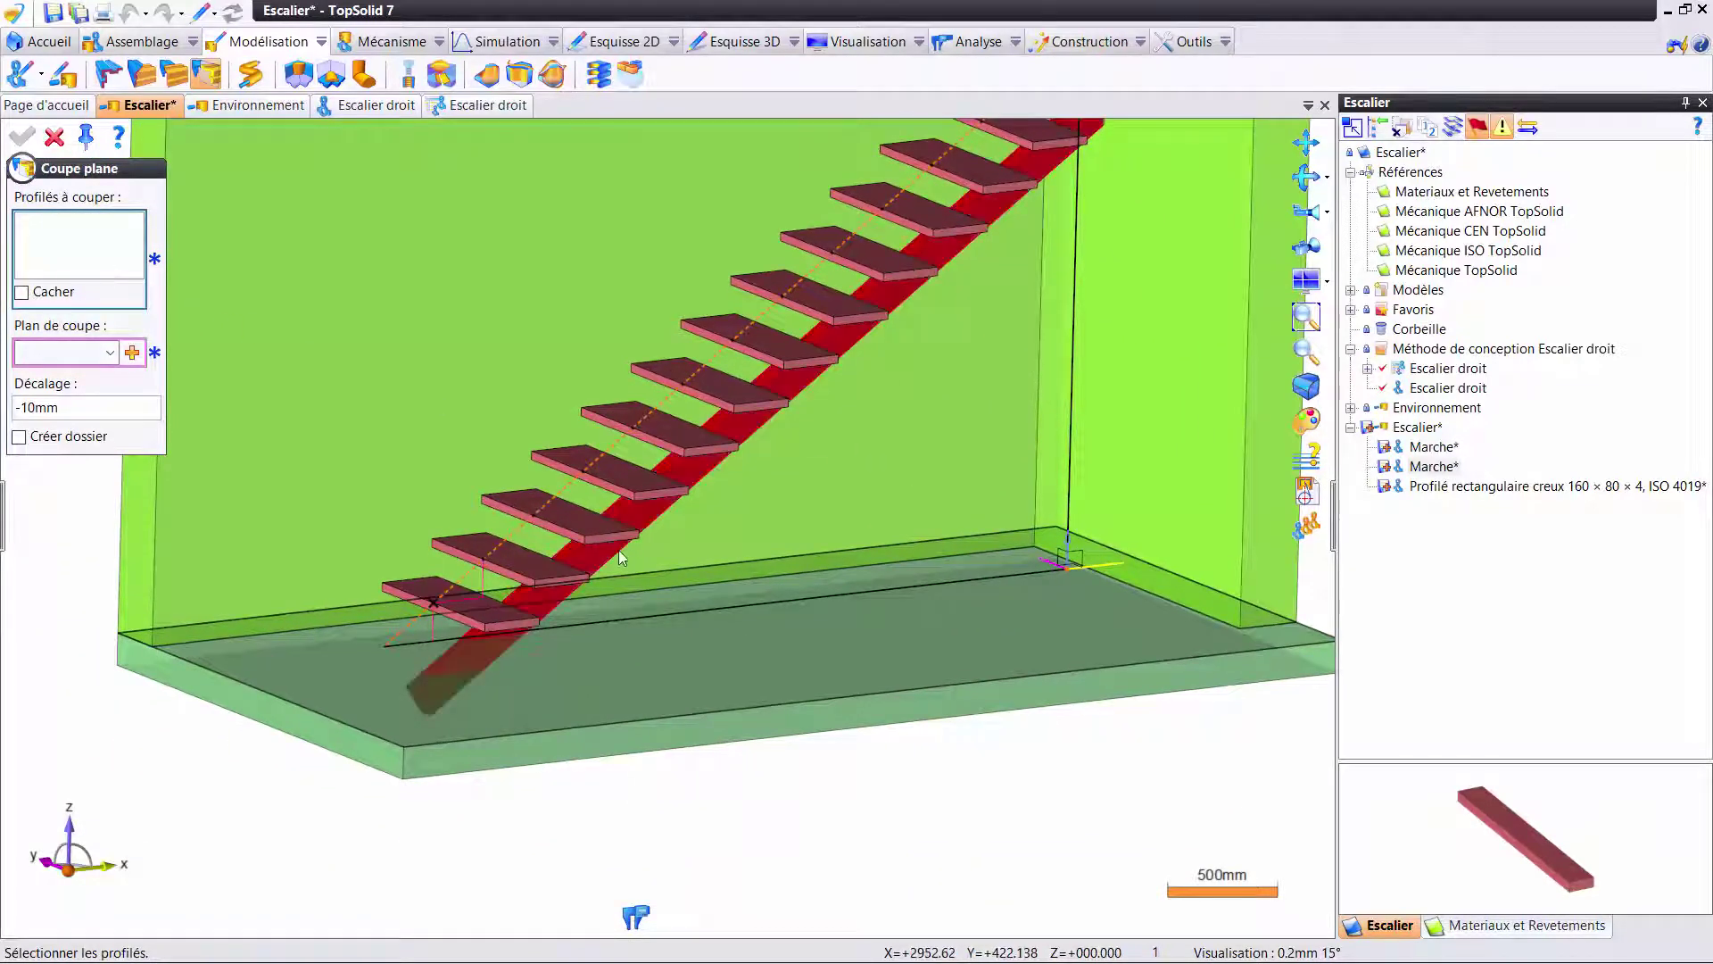
- Cut the stringer's lower end with a plane at the floor slab's top face
{"action": "left_click", "coordinate": [464, 670]}
{"action": "left_click", "coordinate": [42, 356]}
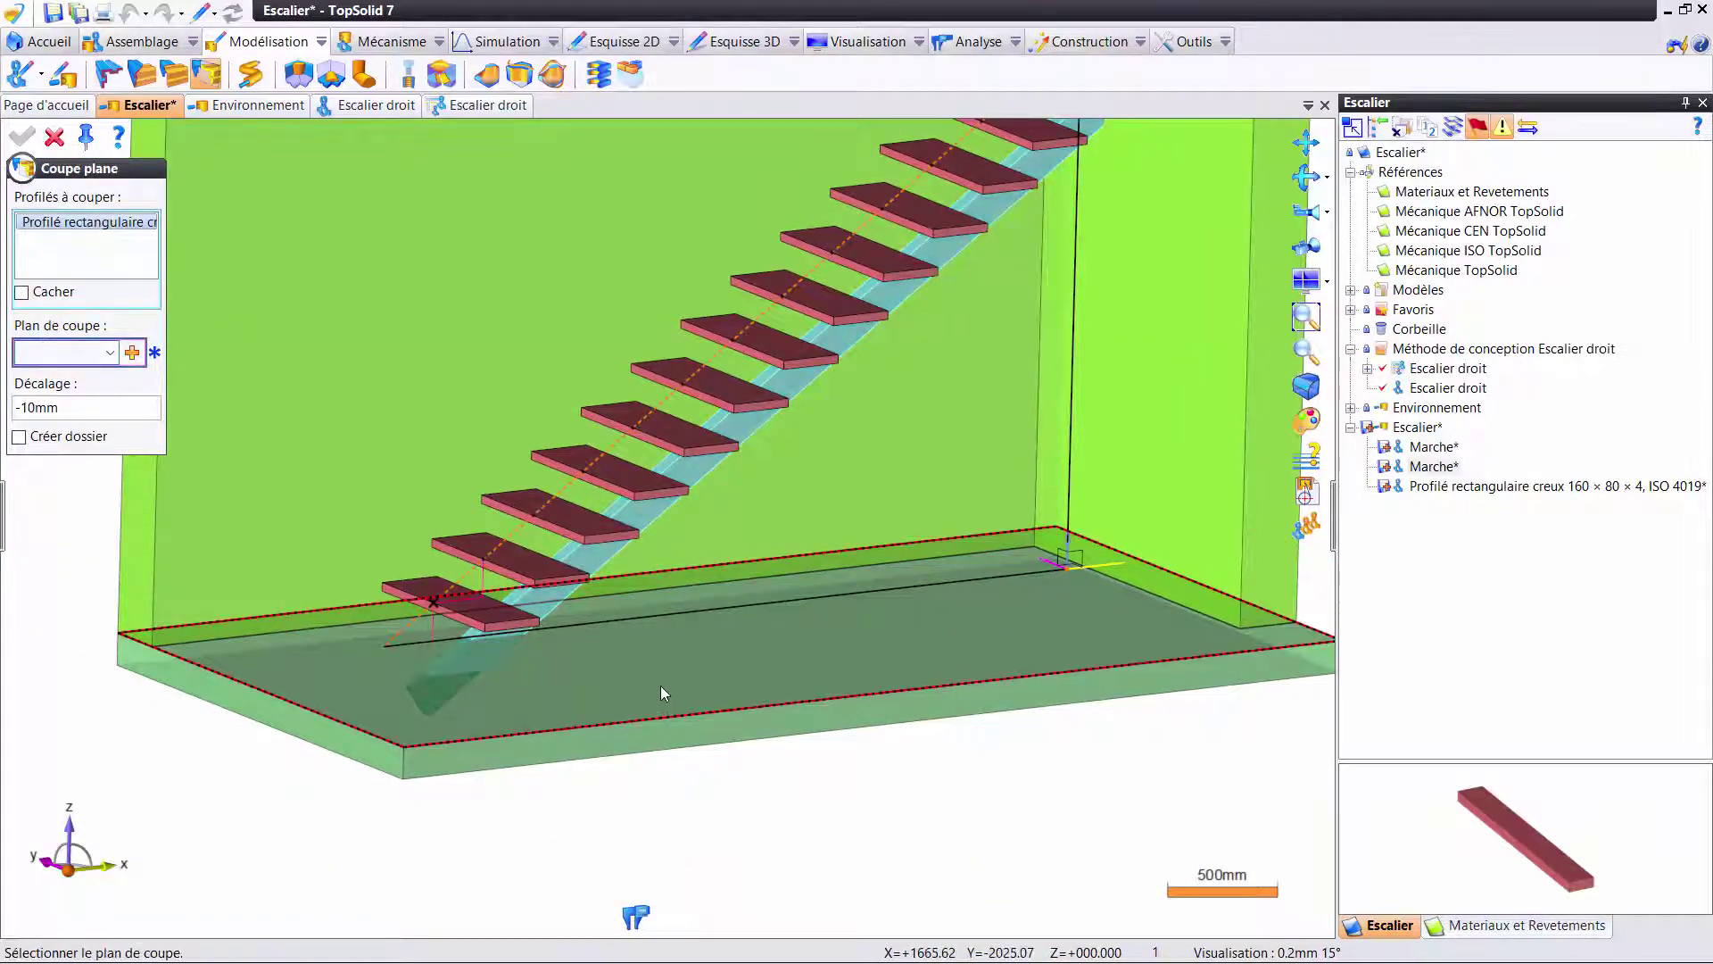
{"action": "left_click", "coordinate": [661, 693]}
{"action": "right_click", "coordinate": [359, 412]}
{"action": "left_click", "coordinate": [384, 421]}
{"action": "middle_click_drag", "start_coordinate": [384, 421], "coordinate": [466, 638]}
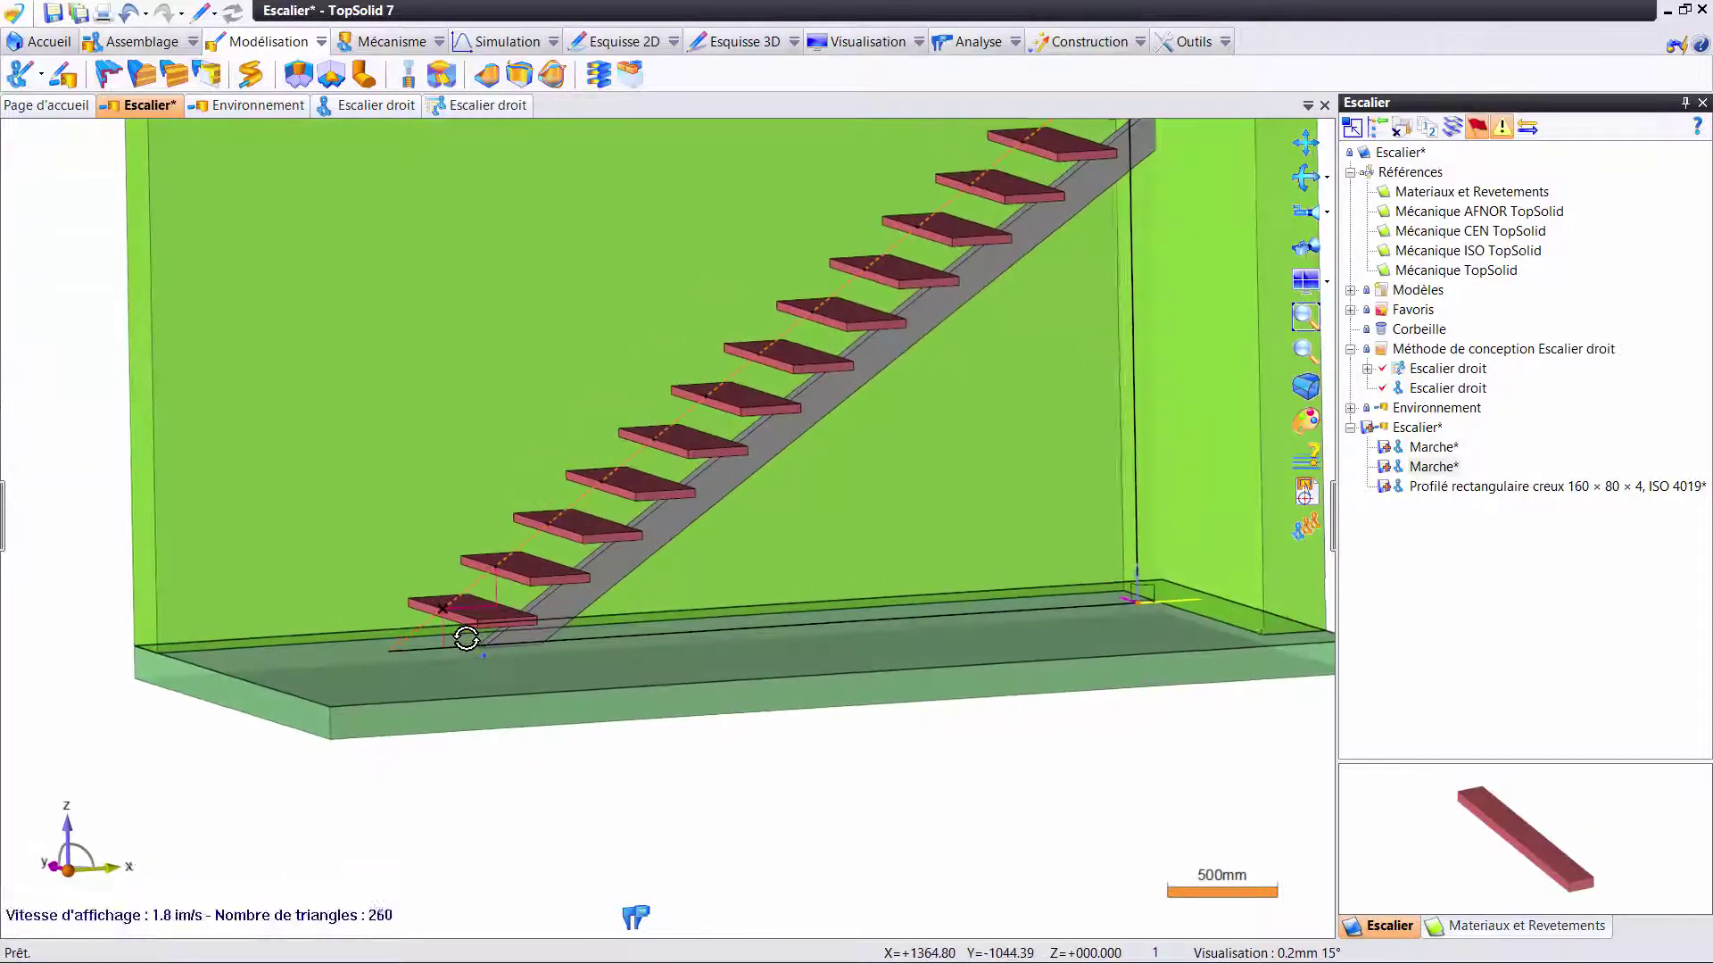
{"action": "scroll", "coordinate": [466, 638], "scroll_direction": "up", "scroll_amount": 5}
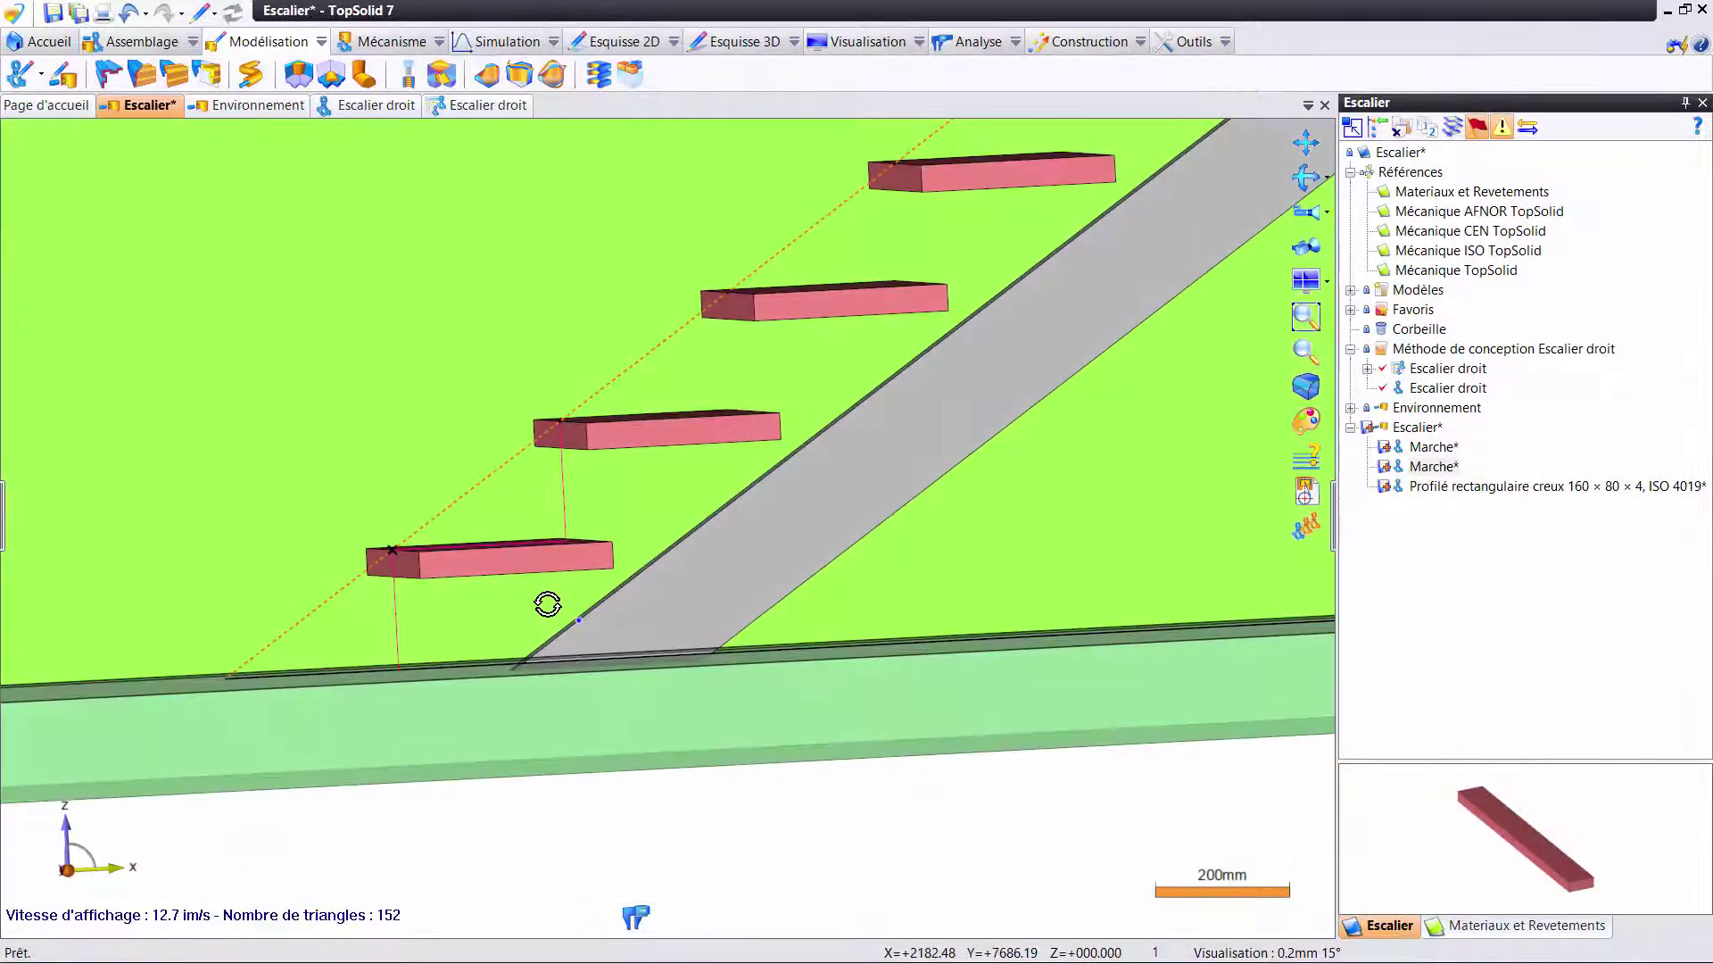
{"action": "left_click", "coordinate": [3, 515]}
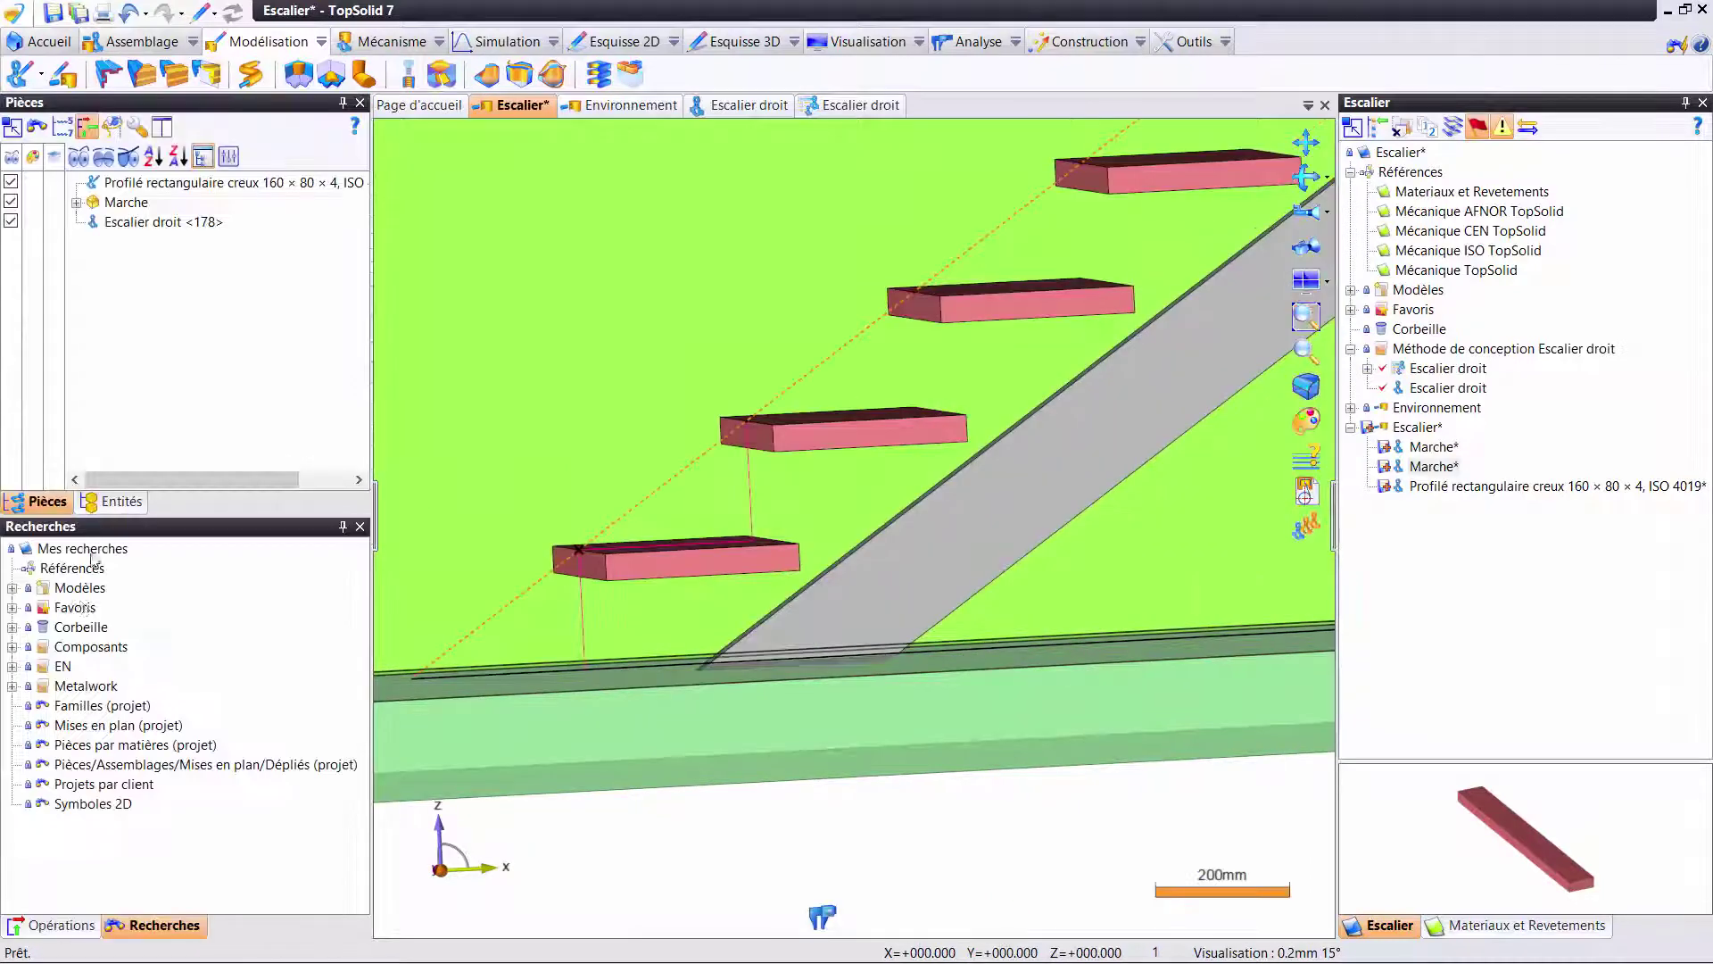
{"action": "left_click", "coordinate": [59, 925]}
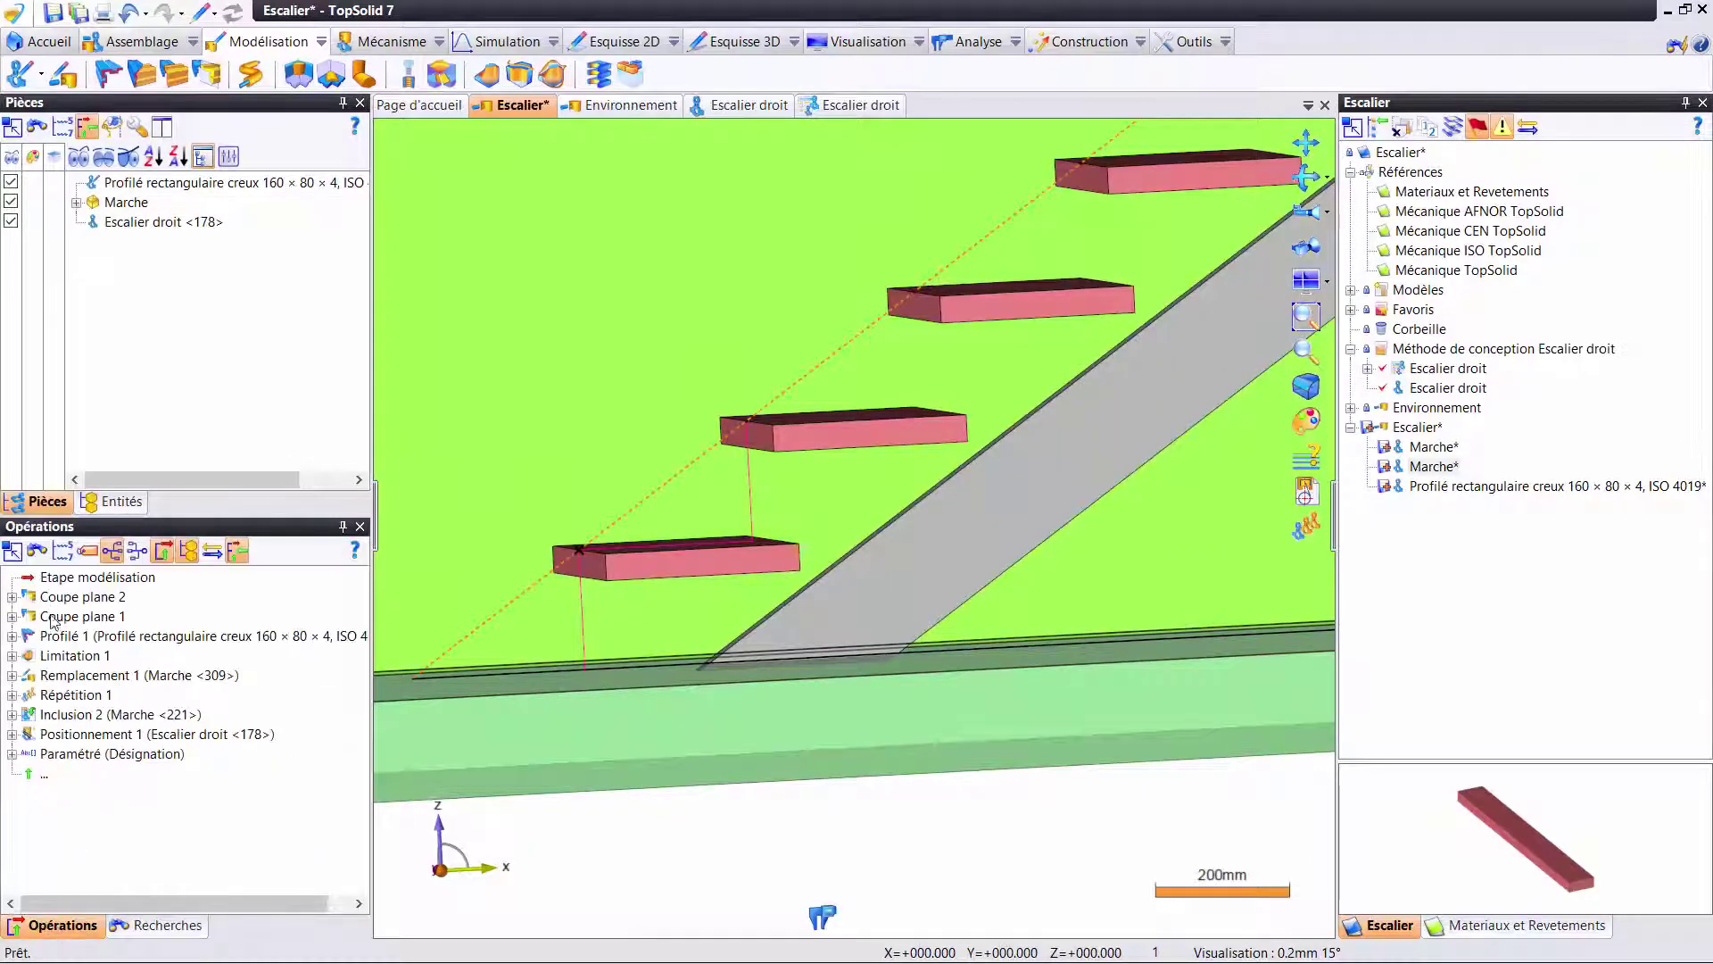
{"action": "double_click", "coordinate": [52, 617]}
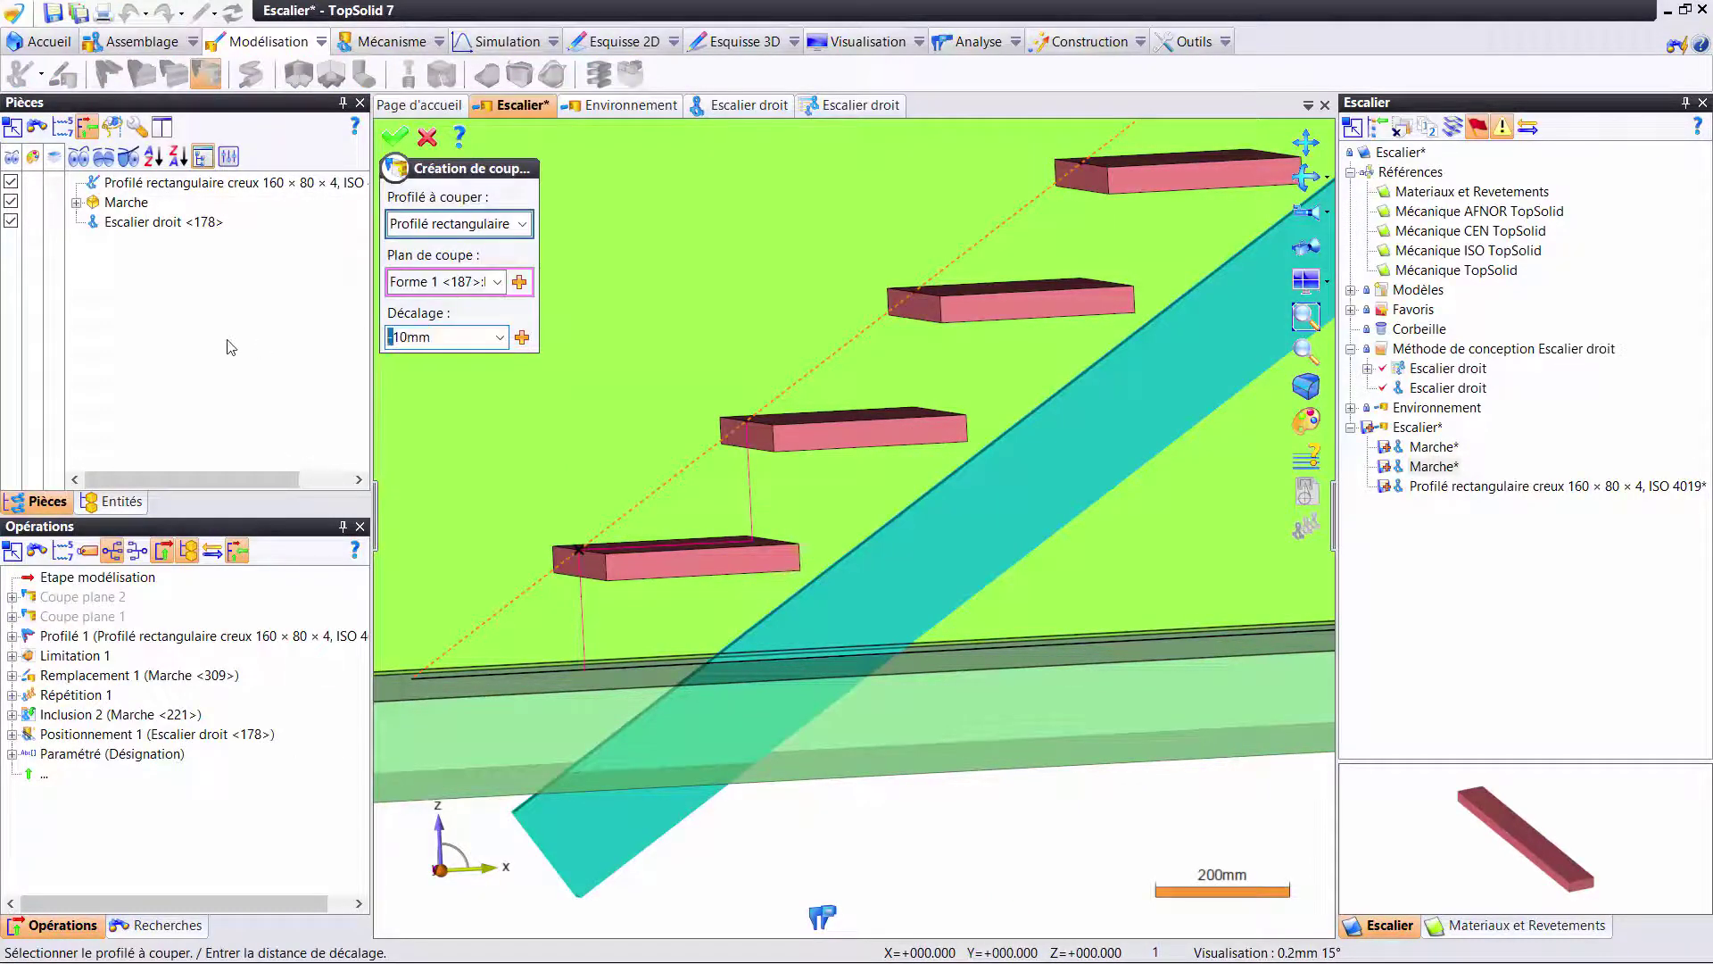
{"action": "key", "text": "Return"}
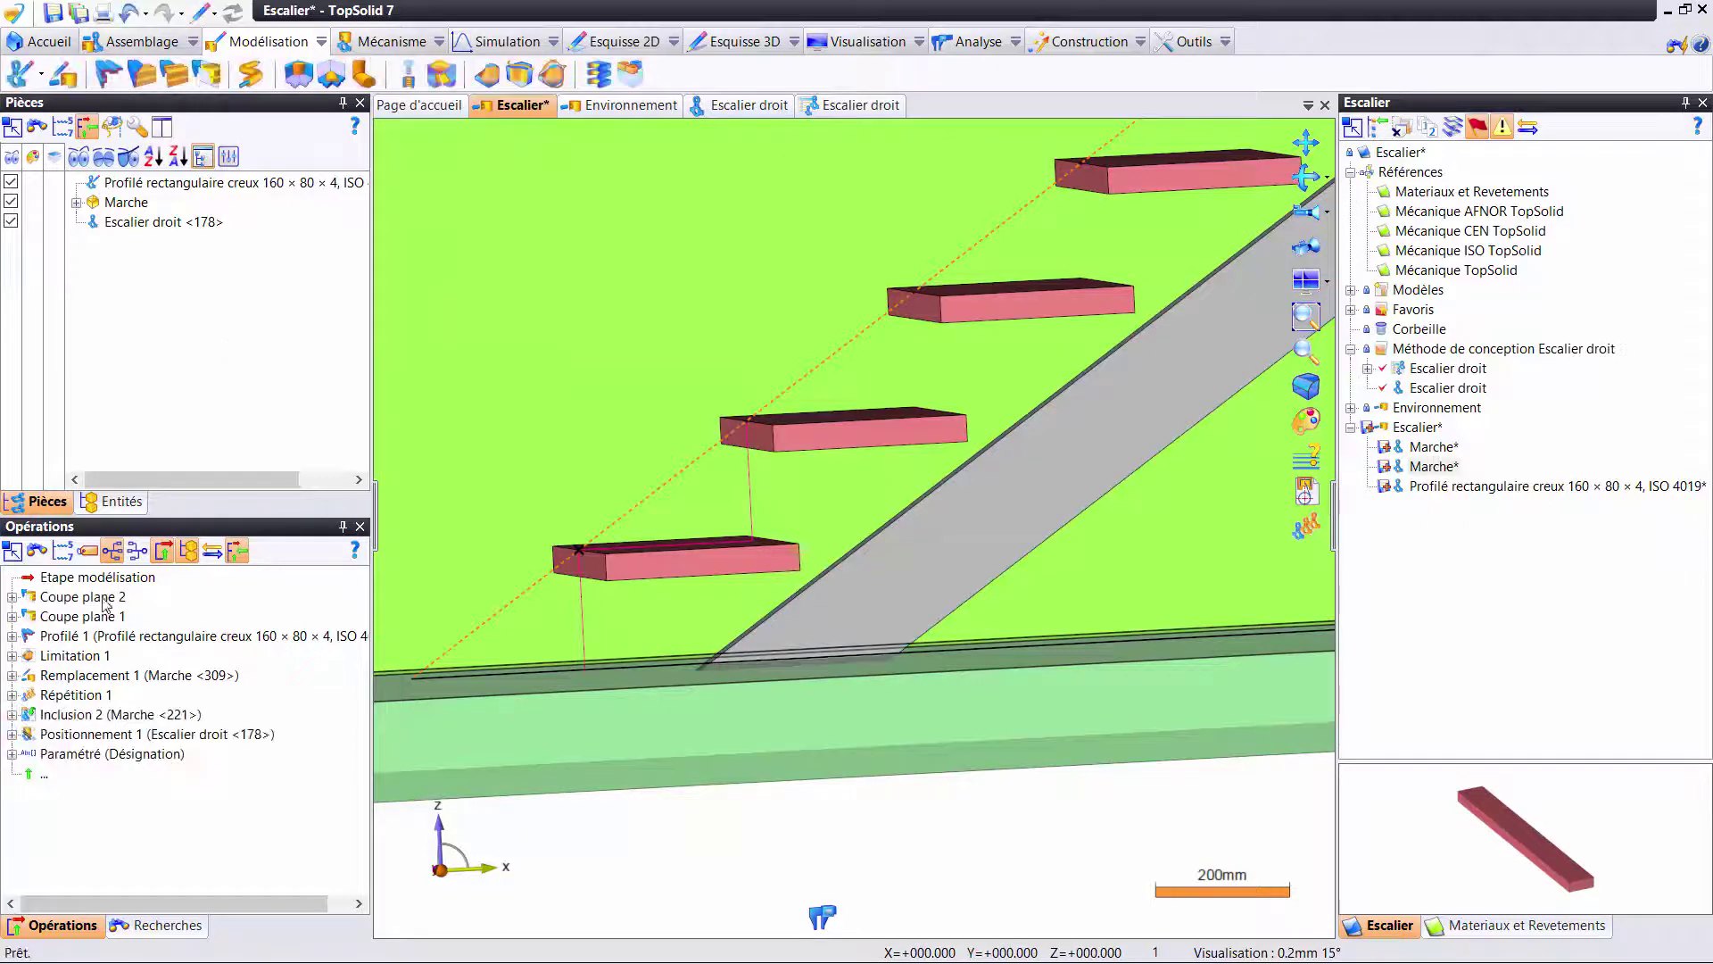
{"action": "double_click", "coordinate": [104, 600]}
{"action": "left_click", "coordinate": [396, 338]}
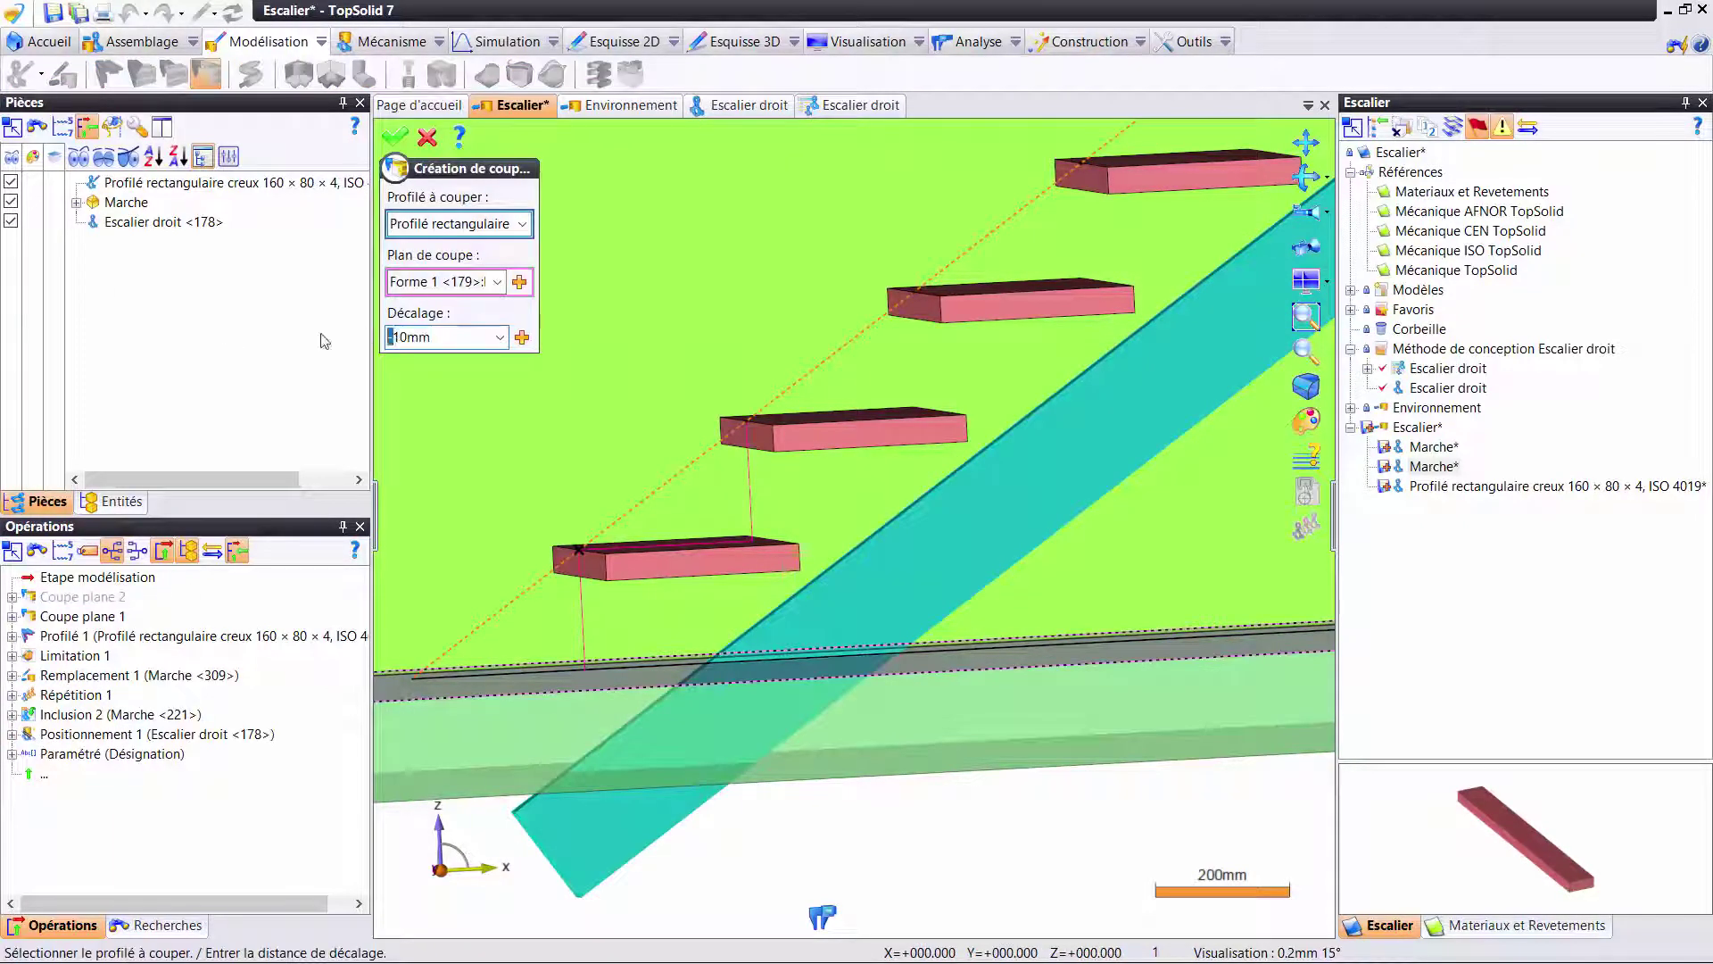
{"action": "key", "text": "Return"}
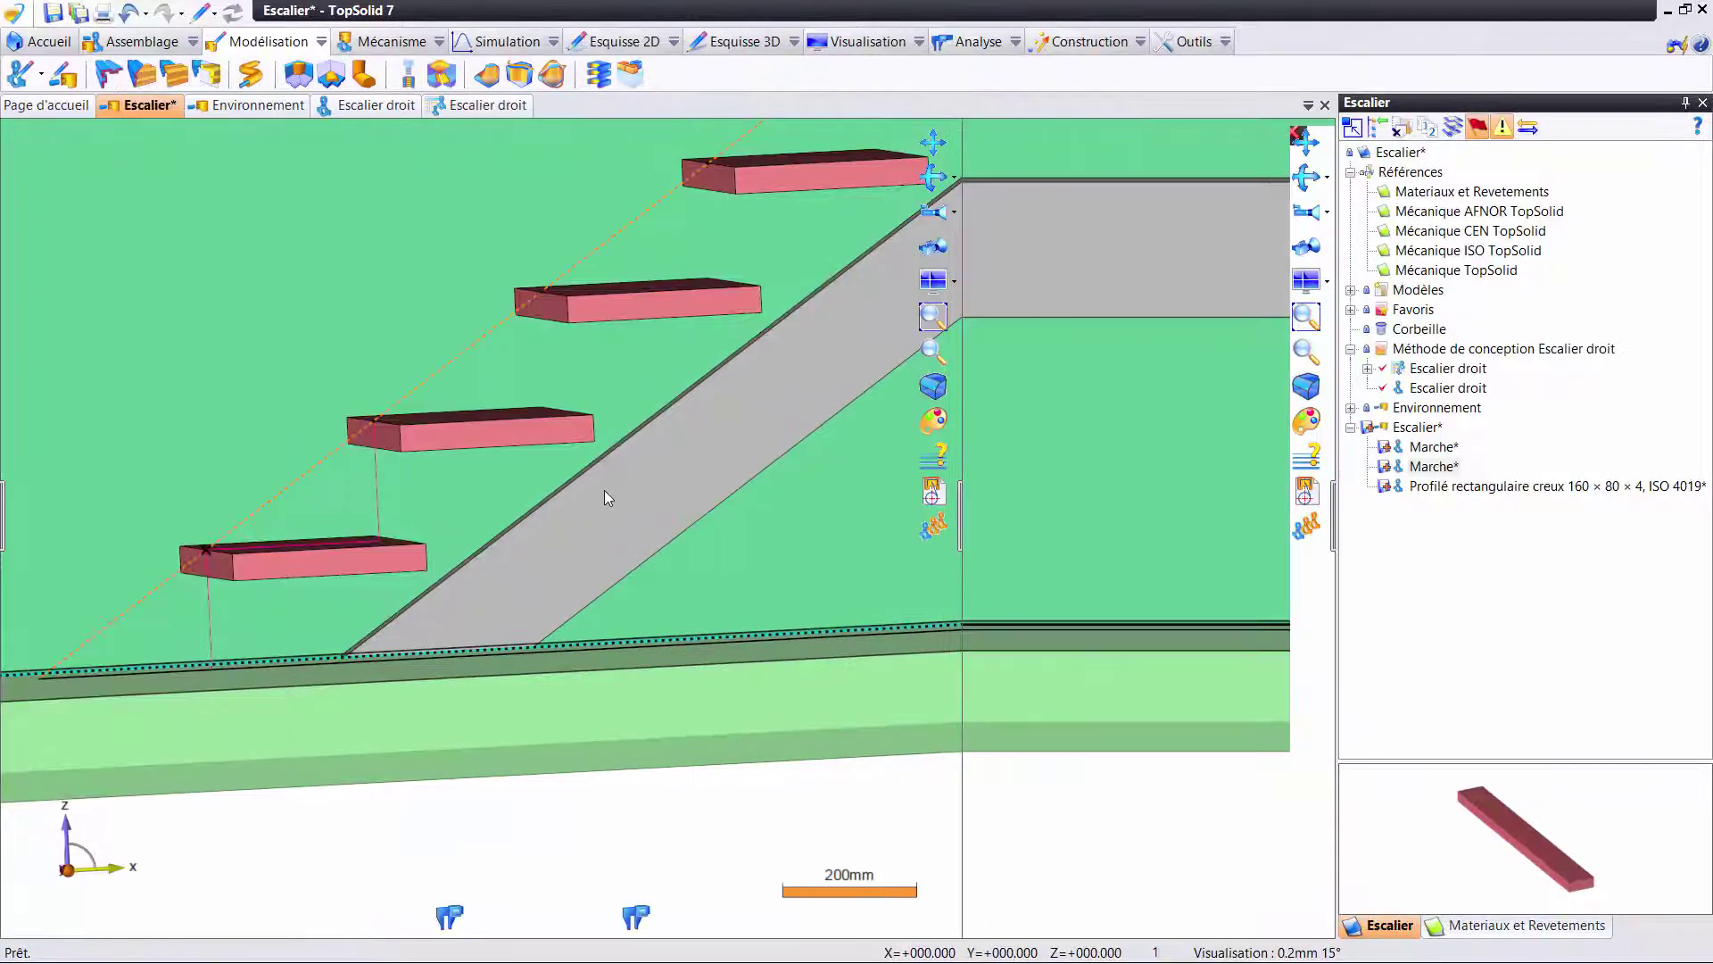
{"action": "scroll", "coordinate": [616, 498], "scroll_direction": "down", "scroll_amount": 3}
{"action": "mouse_move", "coordinate": [624, 503]}
{"action": "middle_mouse_down"}
{"action": "mouse_move", "coordinate": [497, 482]}
{"action": "mouse_move", "coordinate": [1006, 559]}
{"action": "middle_mouse_up"}
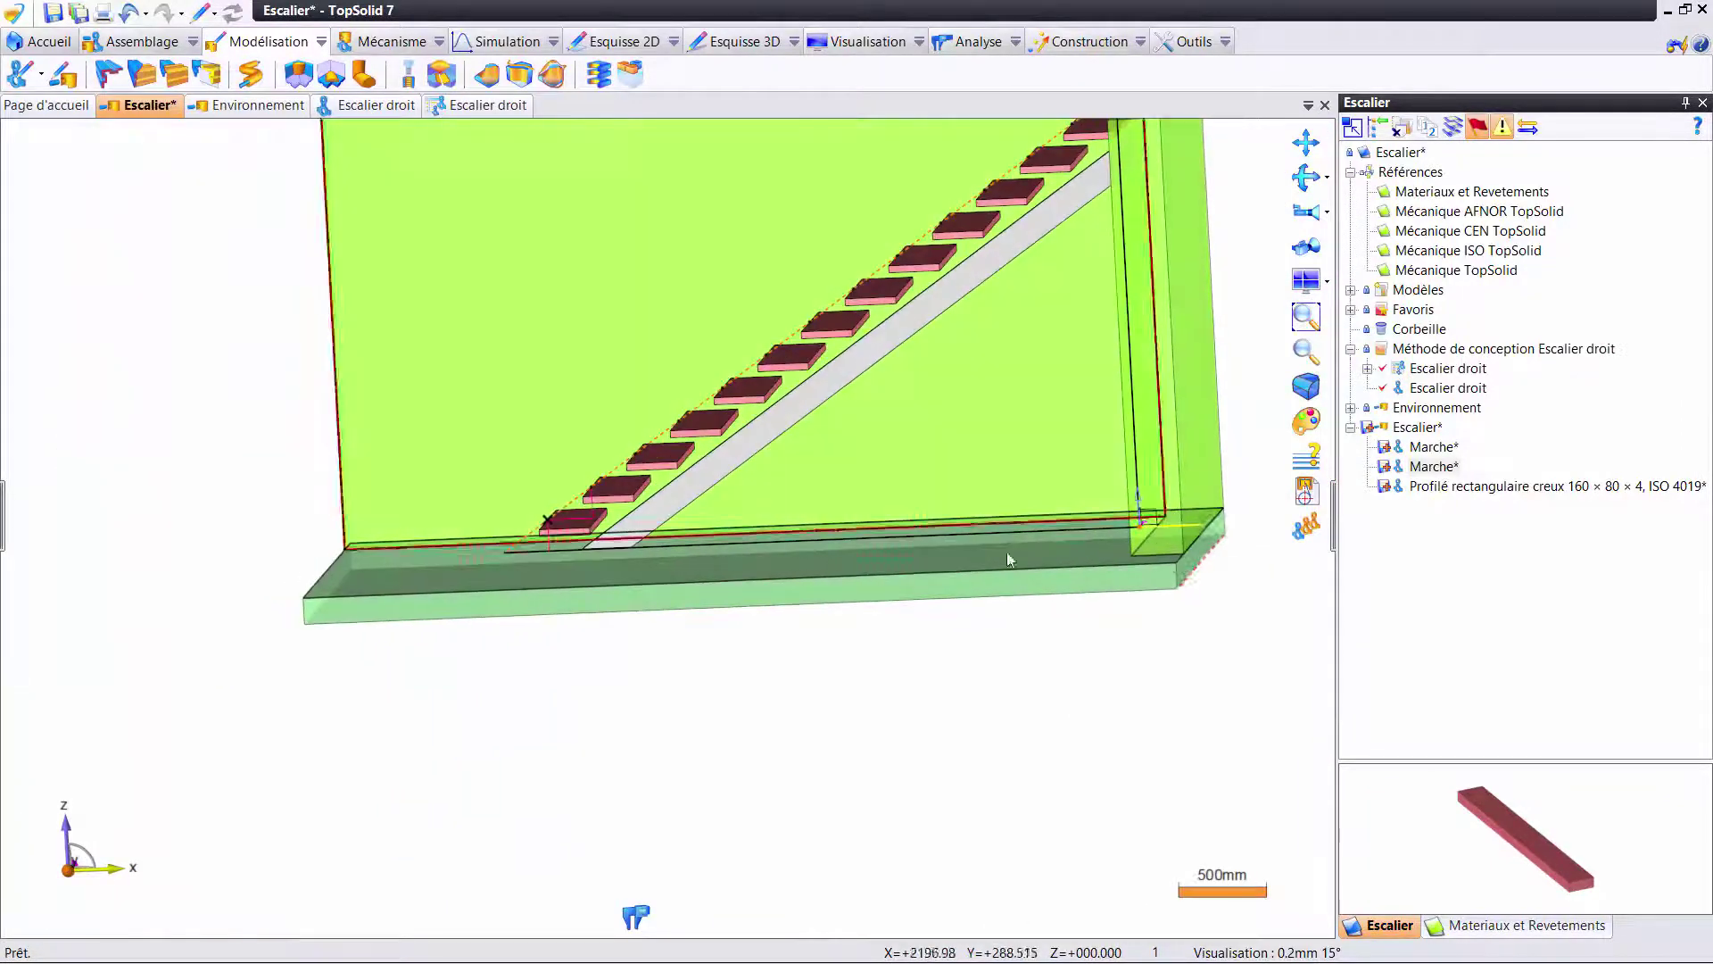
- Add a new Pièce en place part to the staircase
{"action": "left_click", "coordinate": [1335, 526]}
{"action": "right_click", "coordinate": [393, 349]}
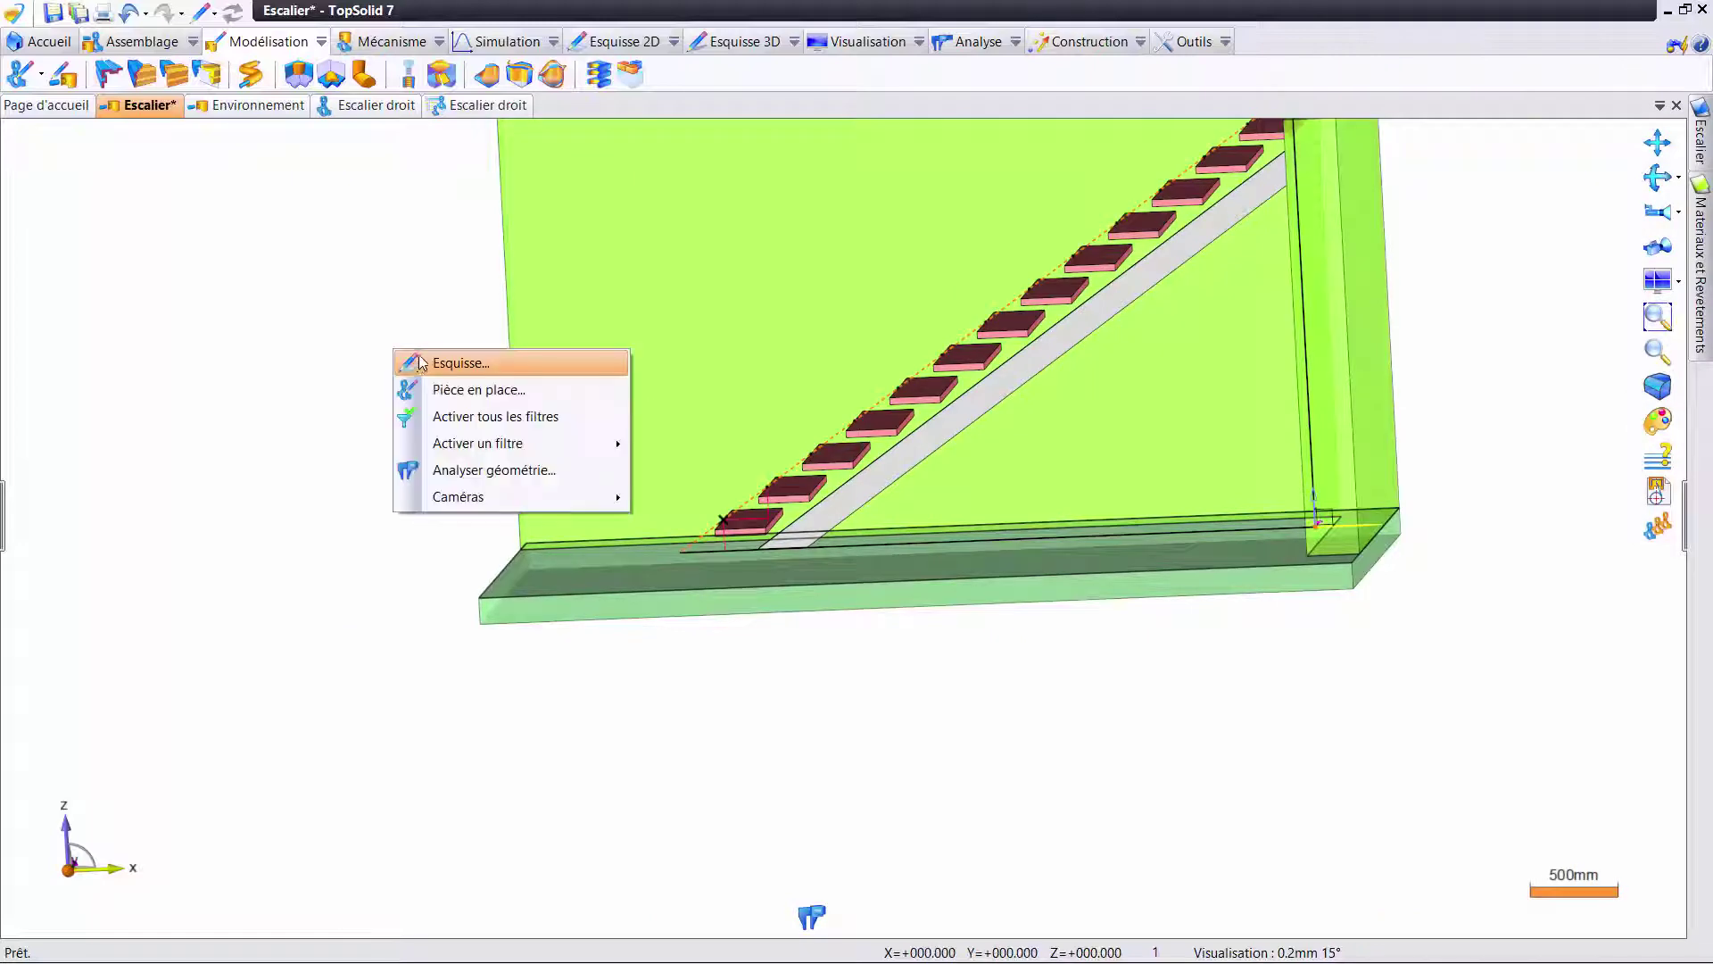
{"action": "left_click", "coordinate": [481, 384]}
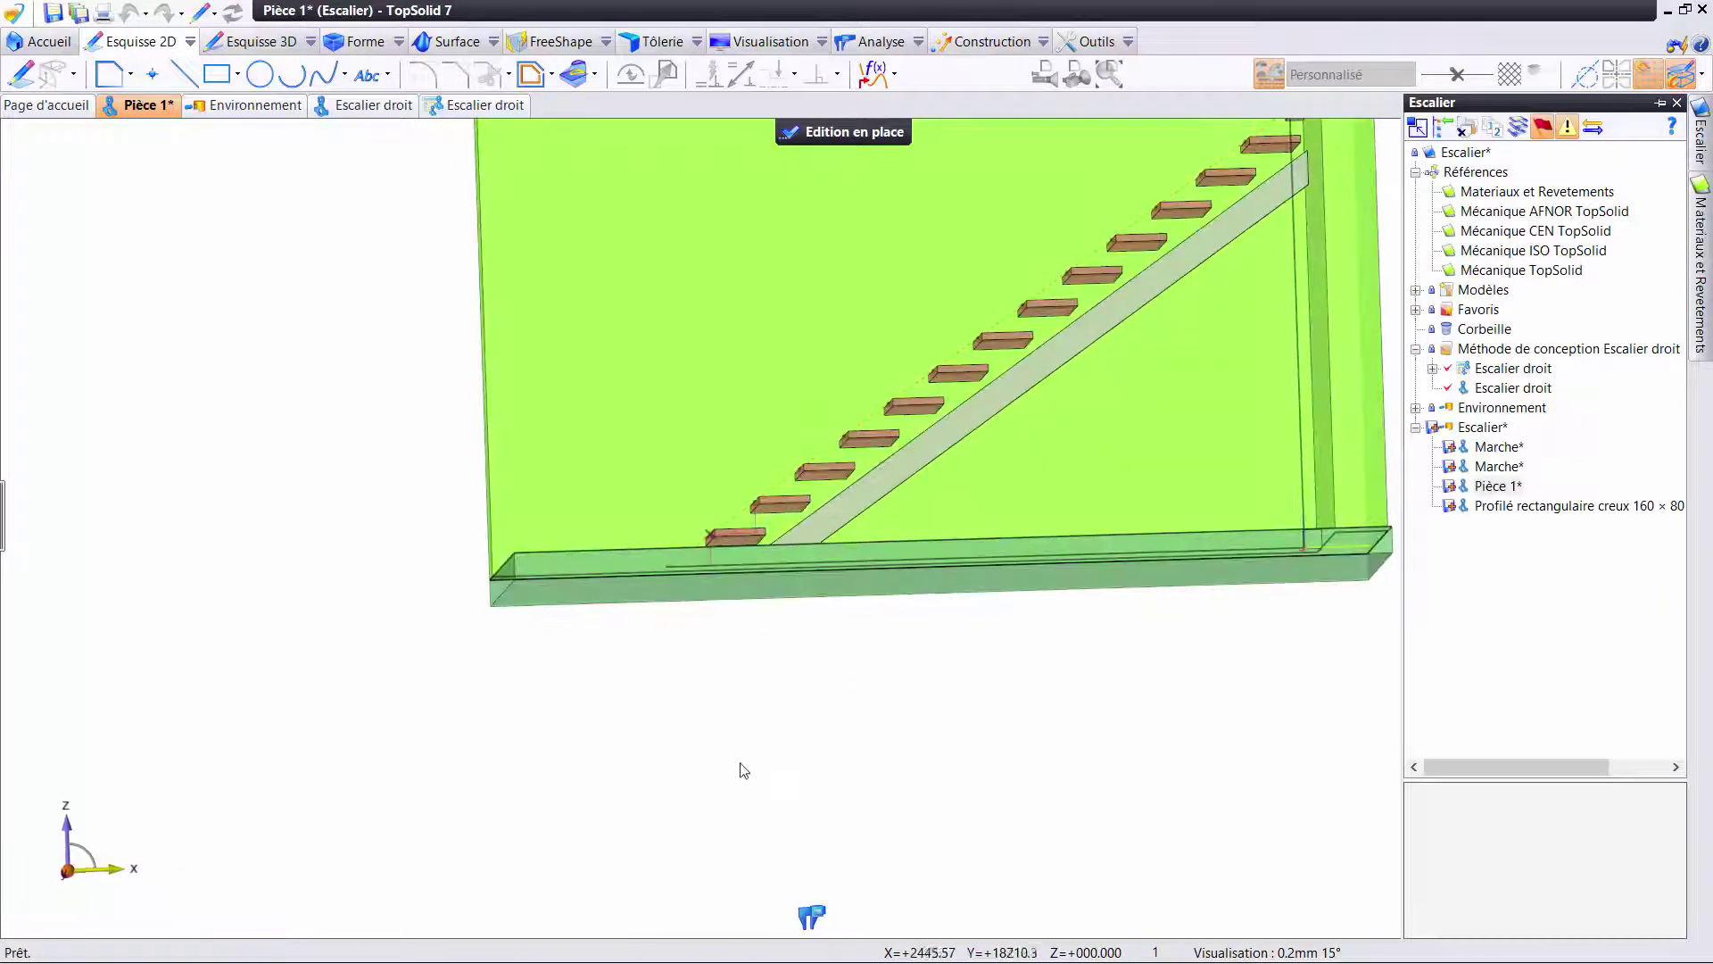
{"action": "scroll", "coordinate": [684, 497], "scroll_direction": "up", "scroll_amount": 3}
{"action": "scroll", "coordinate": [684, 497], "scroll_direction": "up", "scroll_amount": 5}
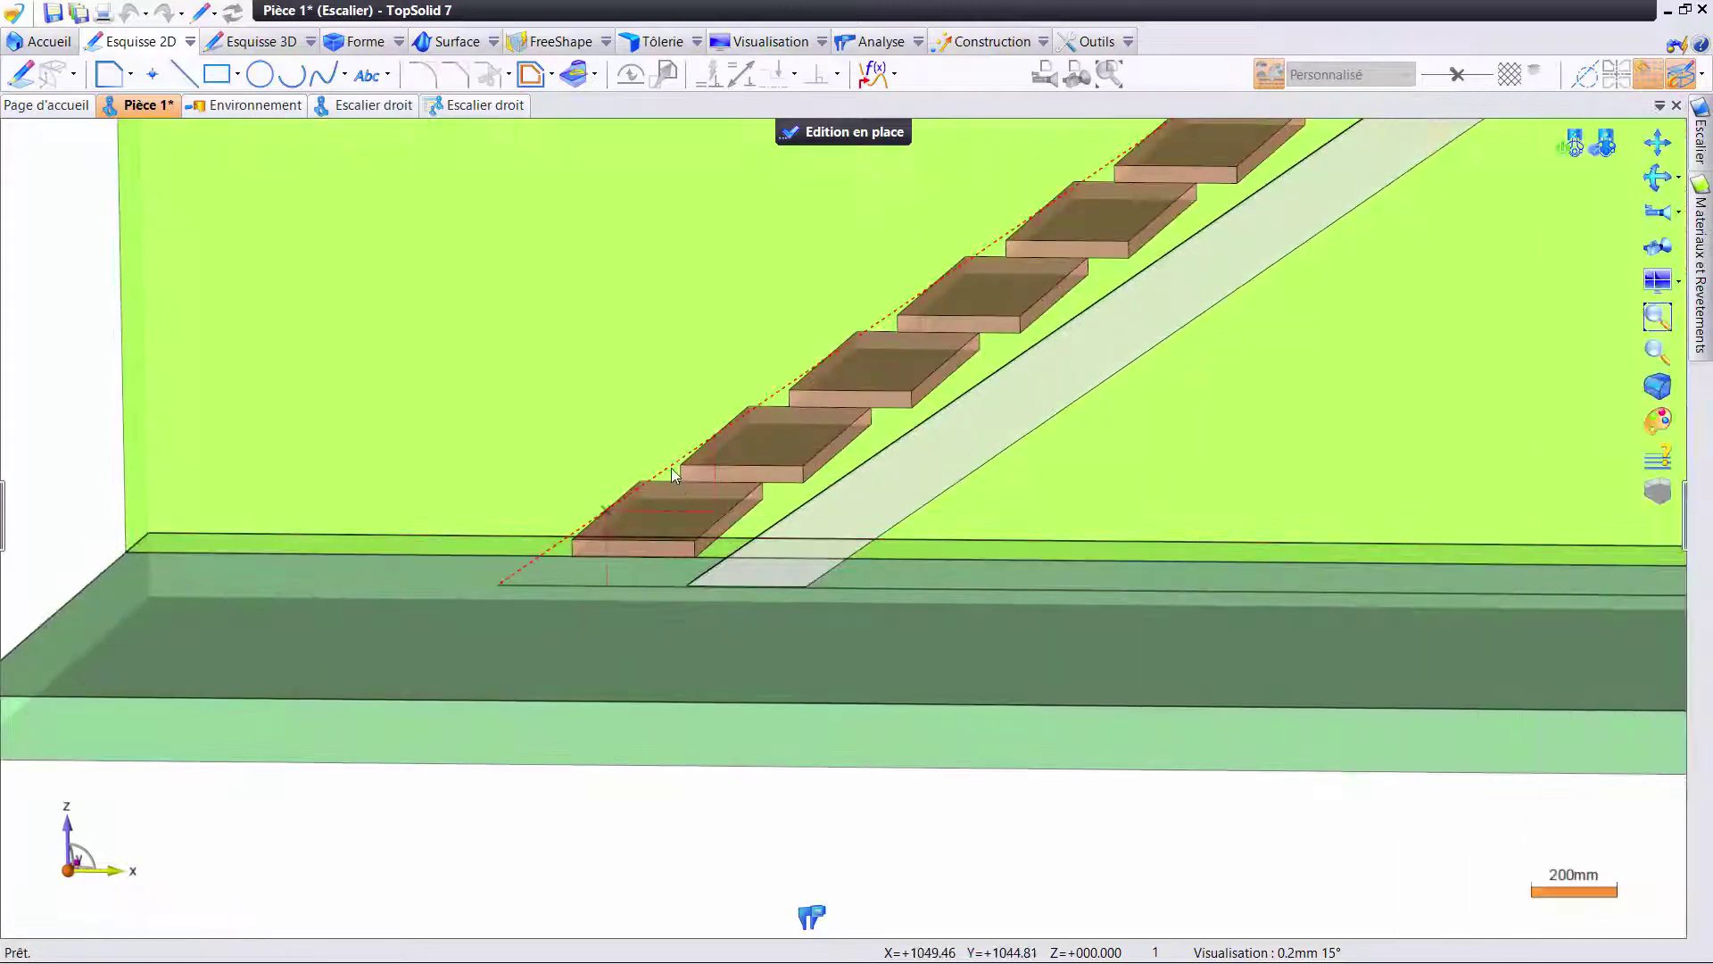
- Sketch a contour from the stringer foot up to the step underside and across
{"action": "right_click", "coordinate": [664, 461]}
{"action": "left_click", "coordinate": [730, 559]}
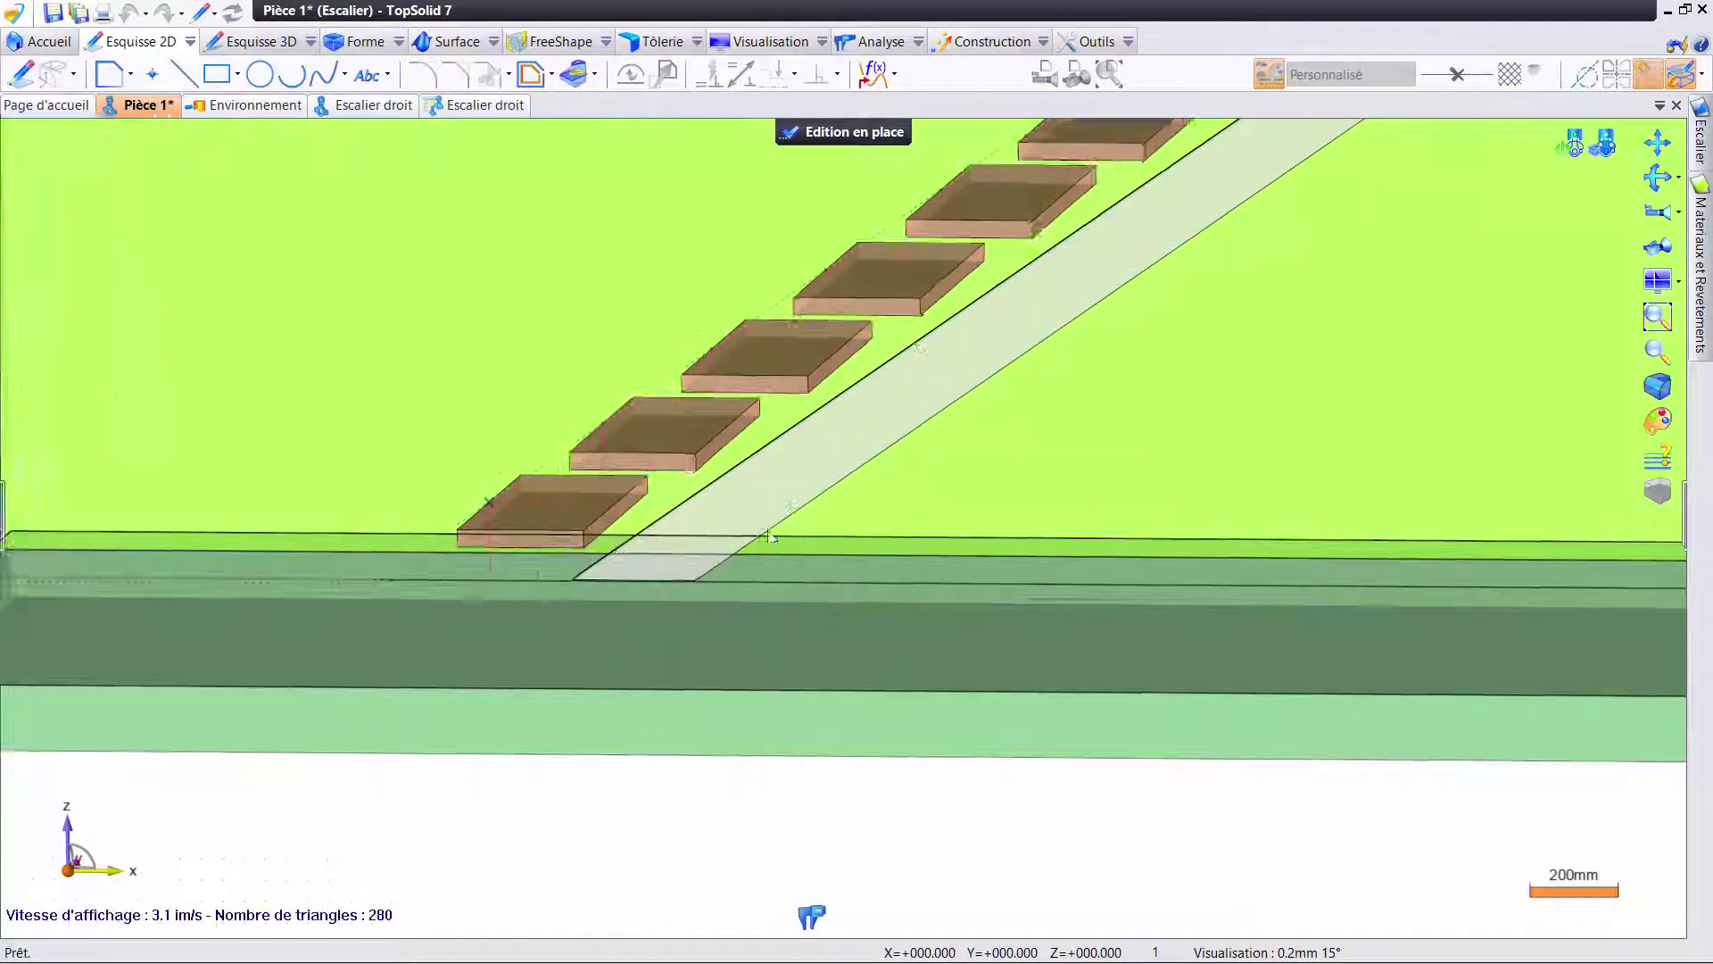
{"action": "scroll", "coordinate": [856, 533], "scroll_direction": "up", "scroll_amount": 3}
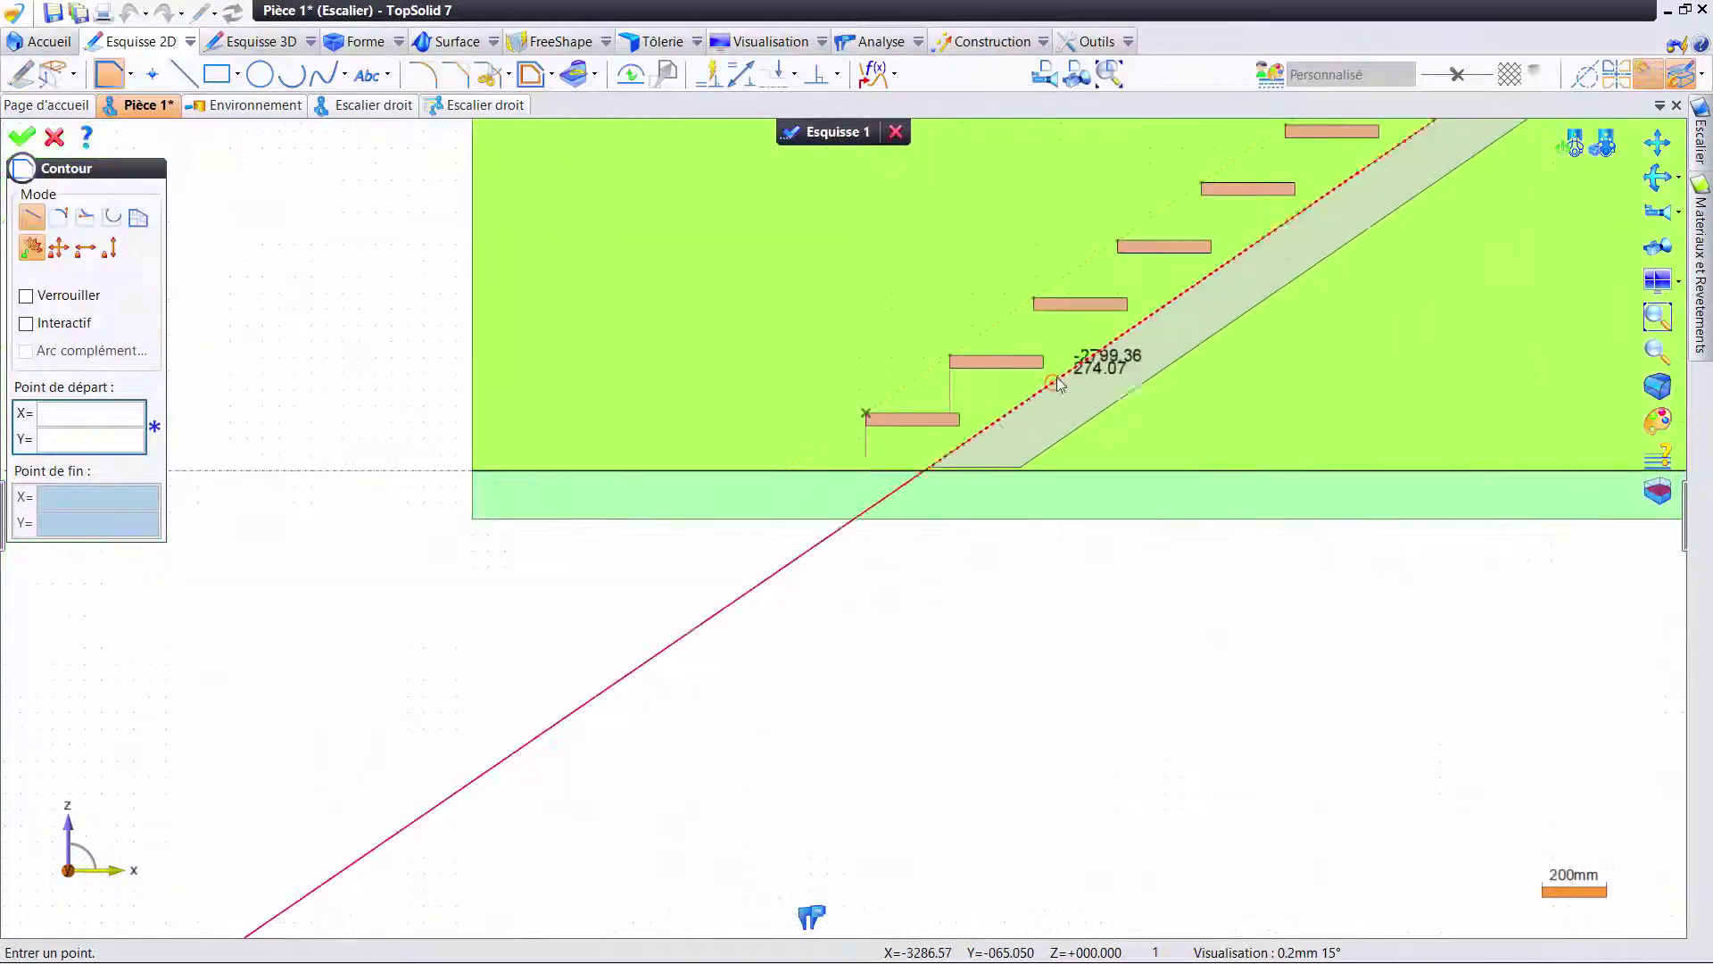
{"action": "scroll", "coordinate": [1062, 384], "scroll_direction": "up", "scroll_amount": 3}
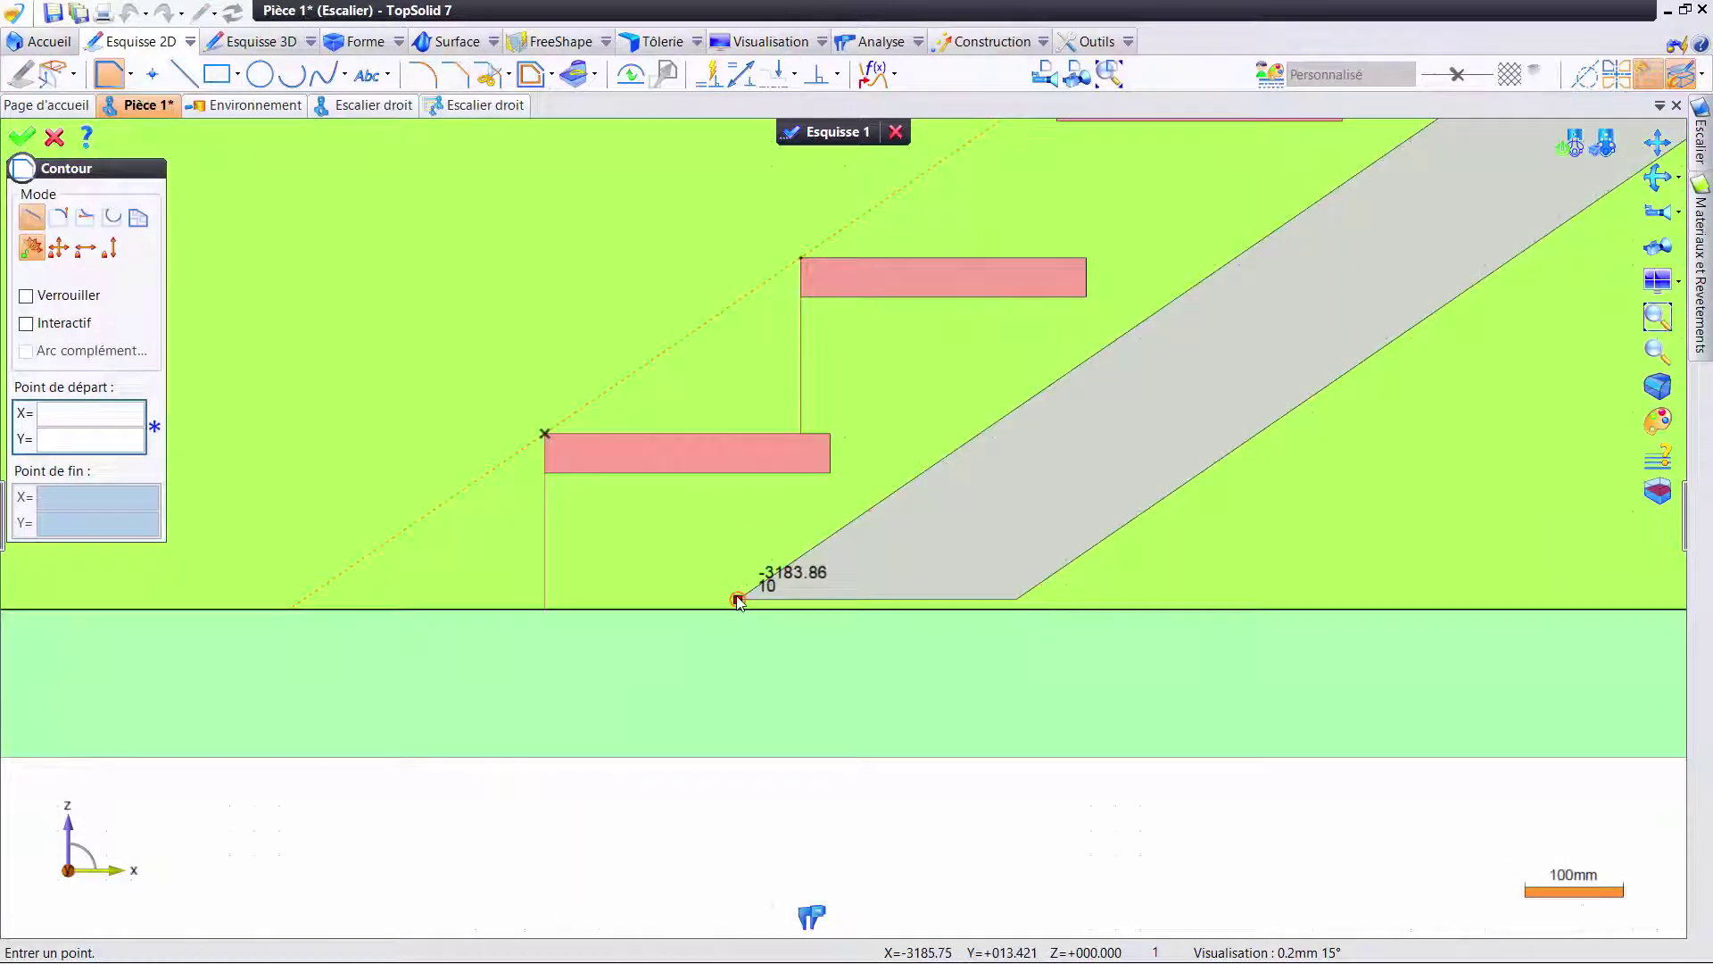
{"action": "scroll", "coordinate": [738, 601], "scroll_direction": "up", "scroll_amount": 5}
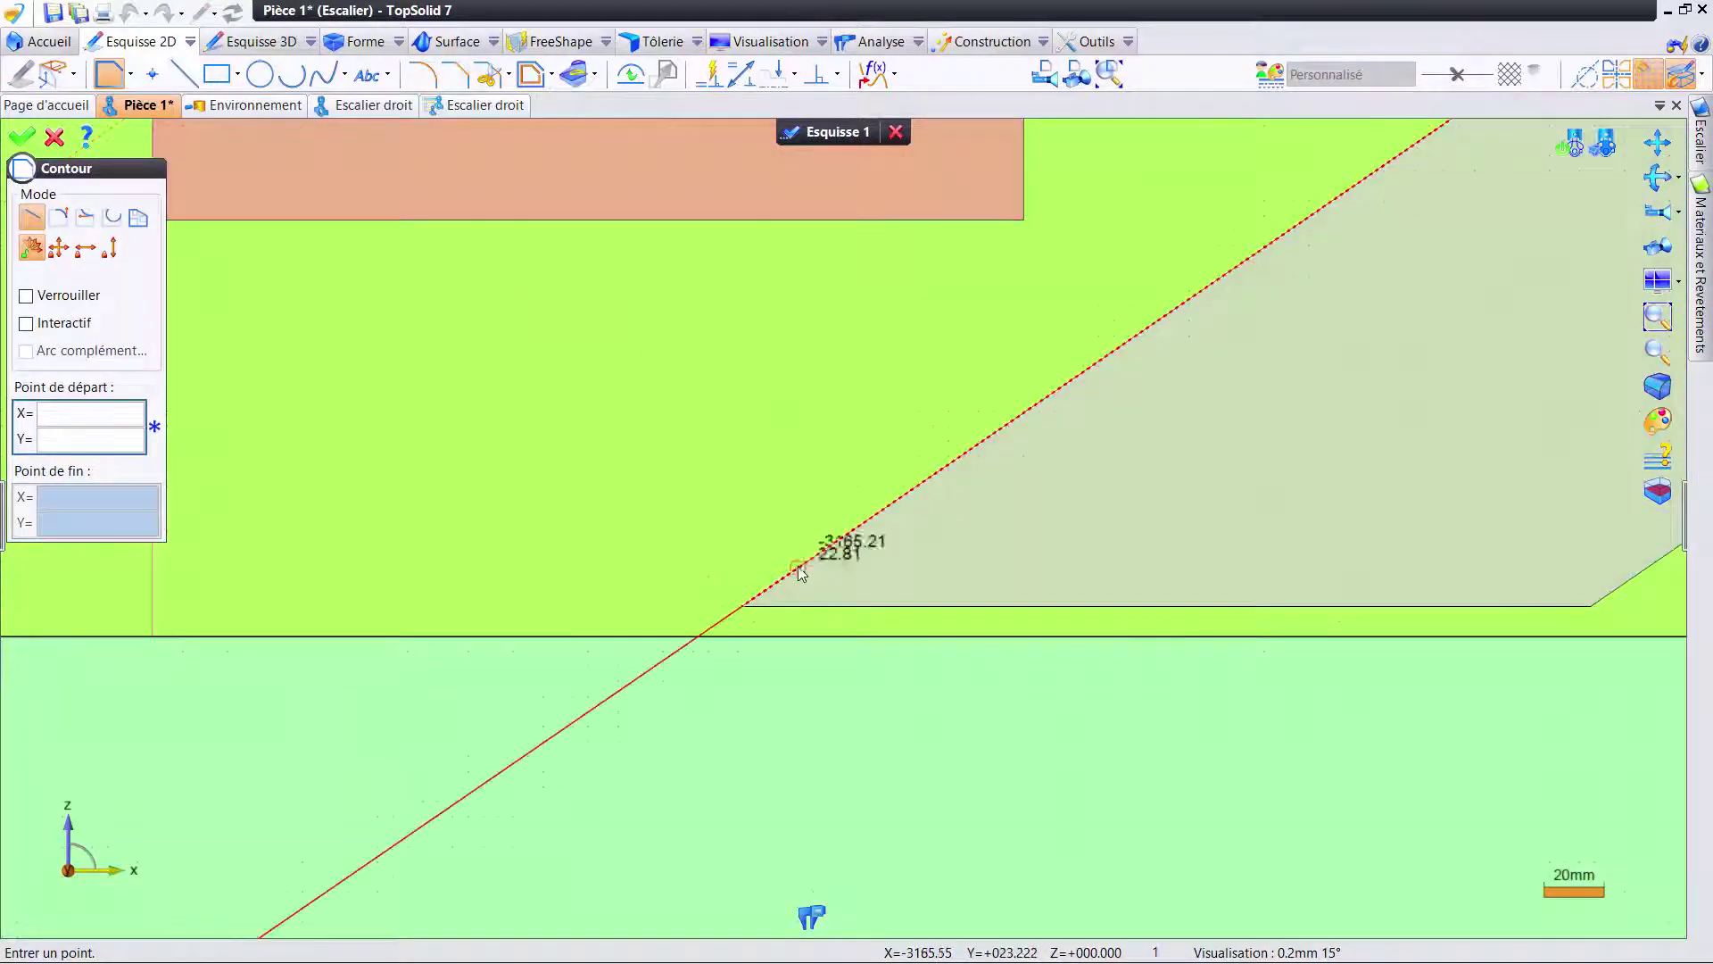
{"action": "left_click", "coordinate": [743, 606]}
{"action": "scroll", "coordinate": [836, 610], "scroll_direction": "down", "scroll_amount": 3}
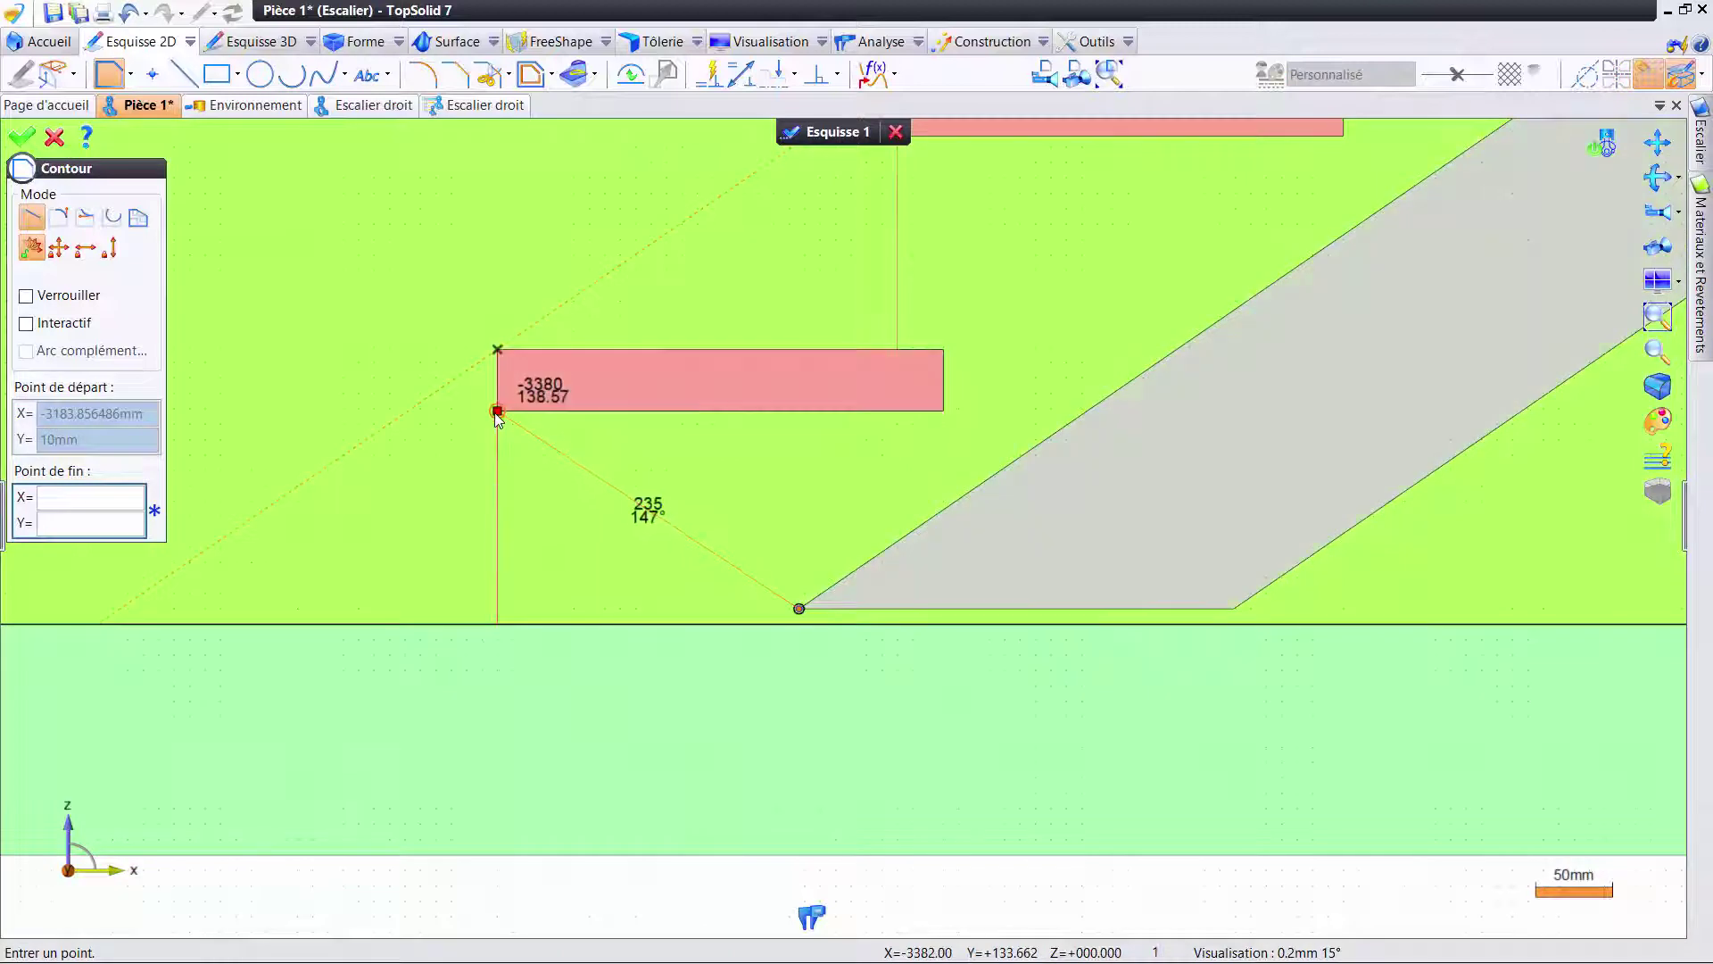
{"action": "left_click", "coordinate": [497, 410]}
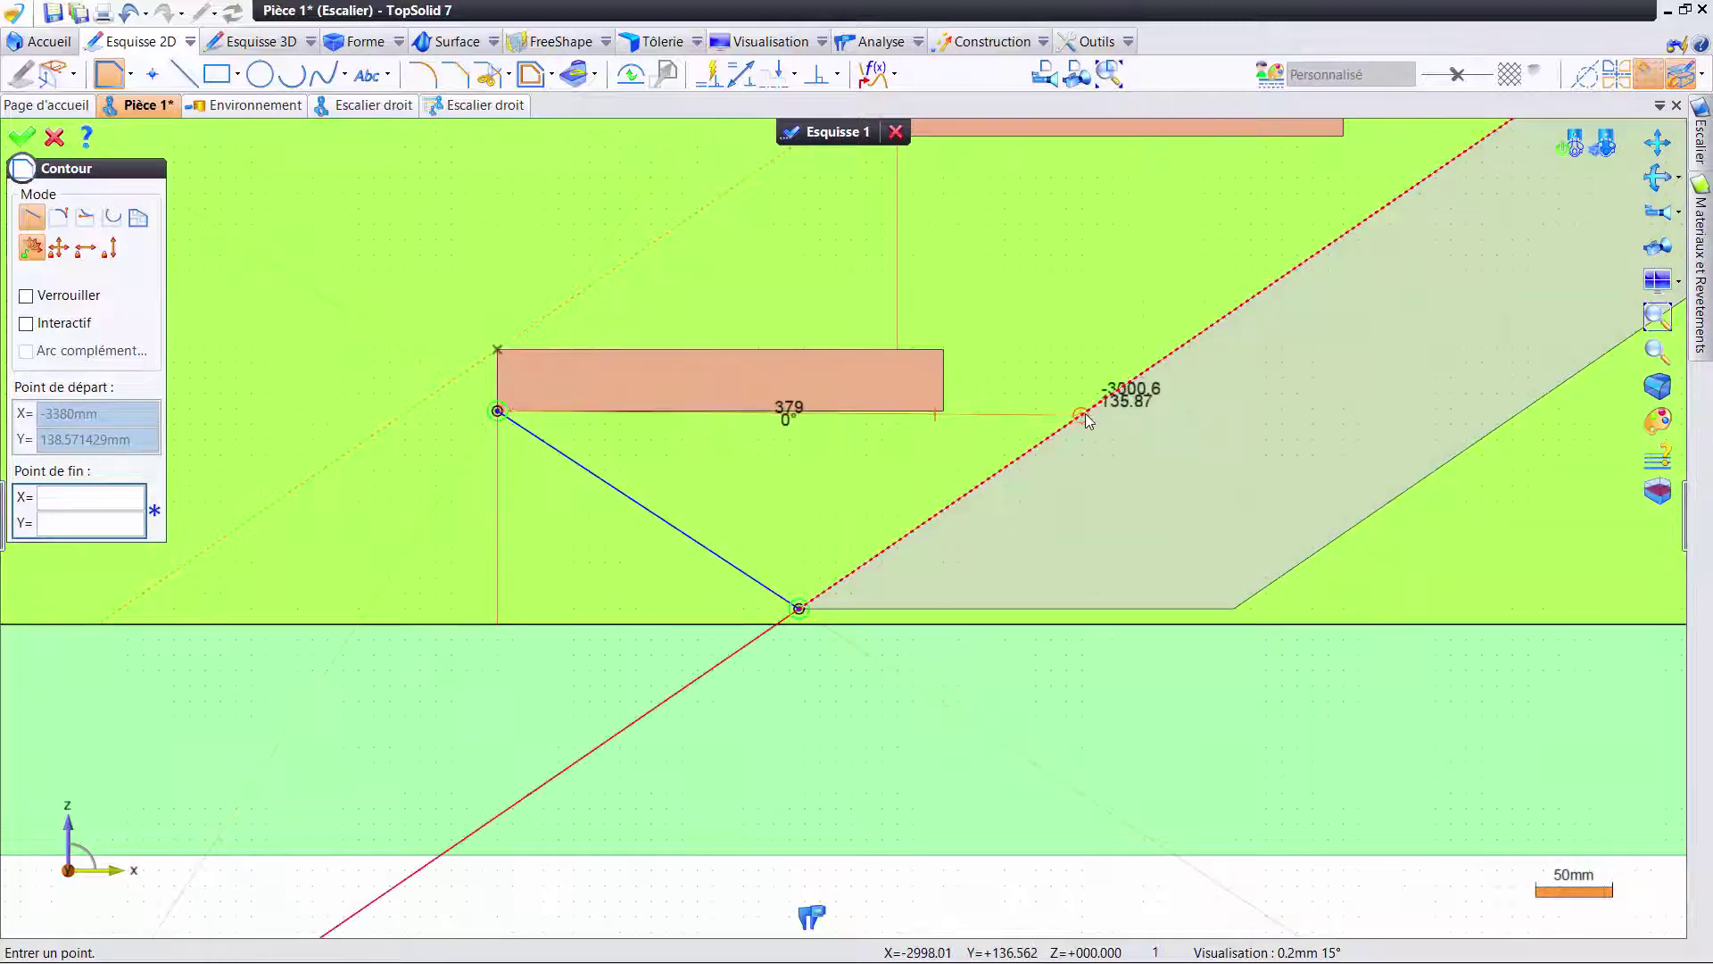
{"action": "left_click", "coordinate": [1137, 485]}
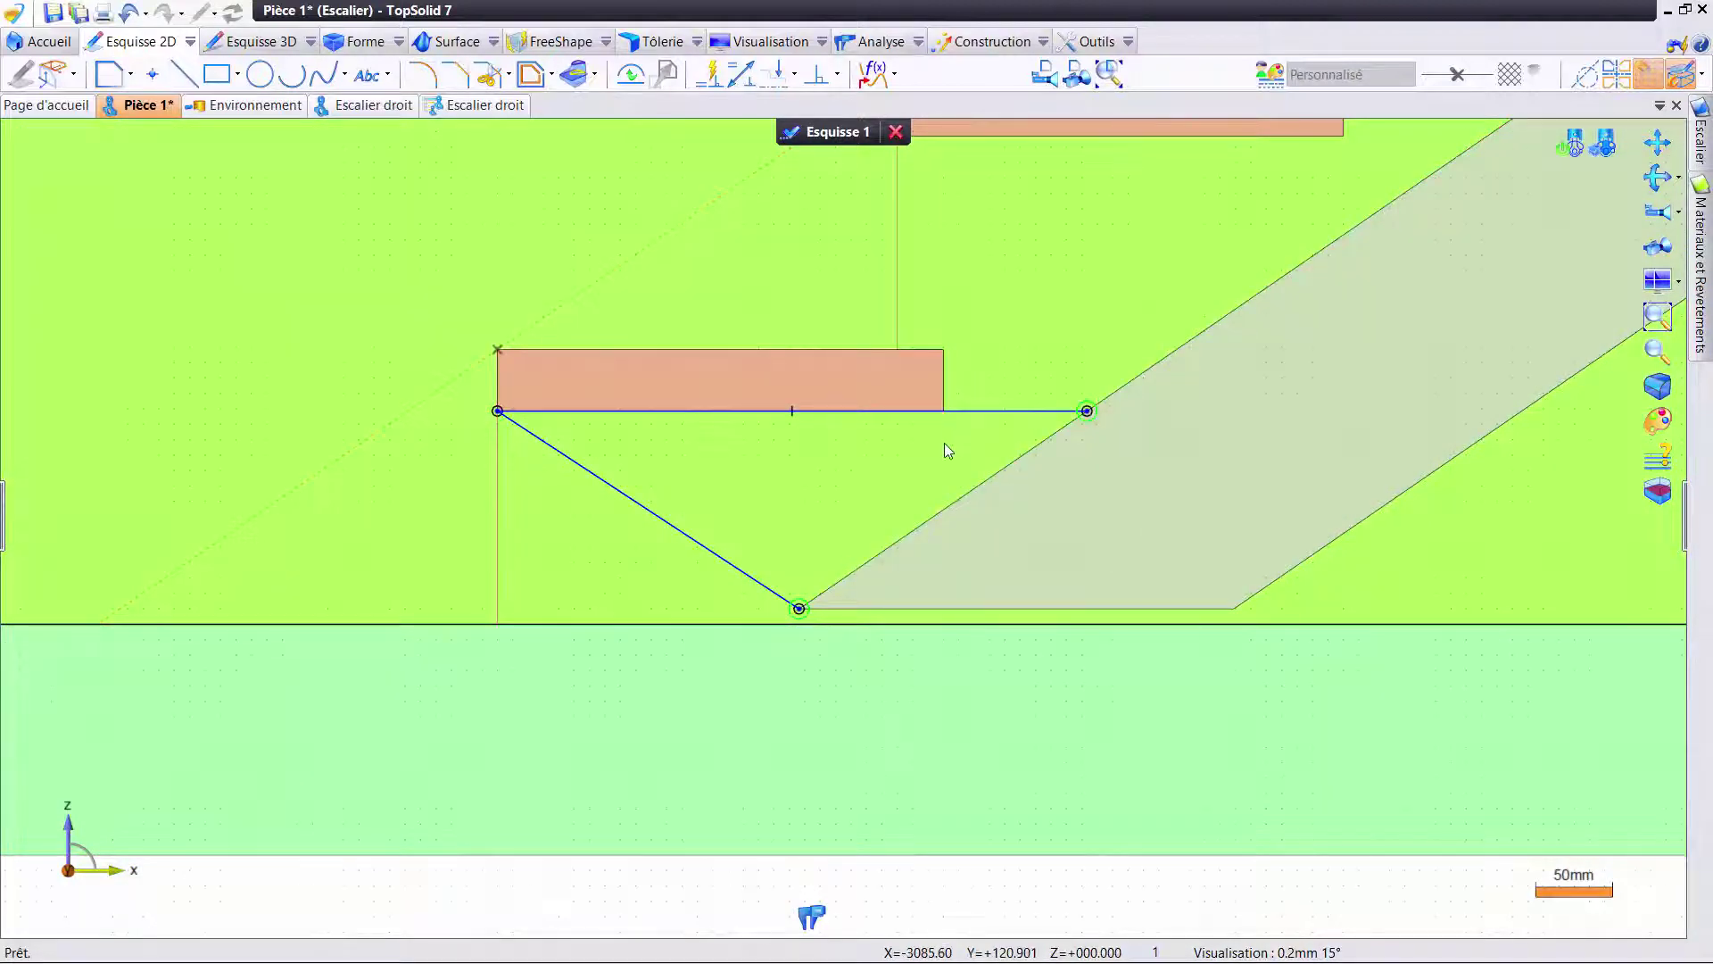
{"action": "scroll", "coordinate": [946, 440], "scroll_direction": "down", "scroll_amount": 2}
- Build a Tôle sur esquisse sheet-metal part from the sketch, viewed from the front
{"action": "right_click", "coordinate": [1008, 341]}
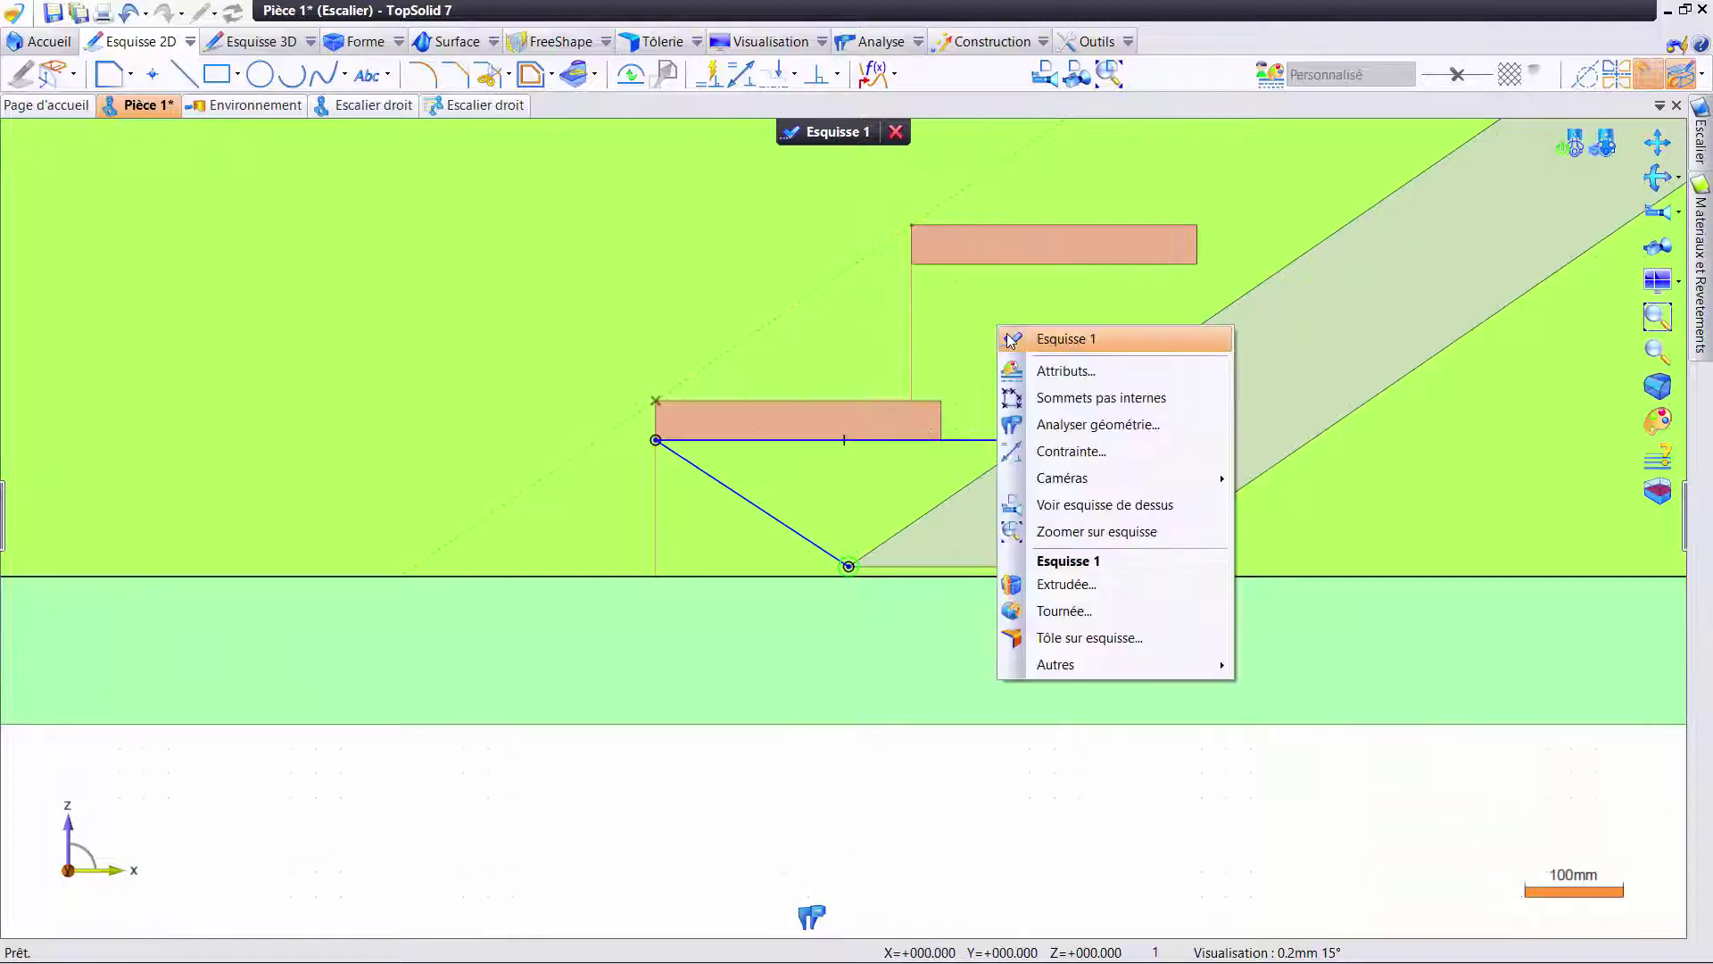
{"action": "left_click", "coordinate": [1045, 637]}
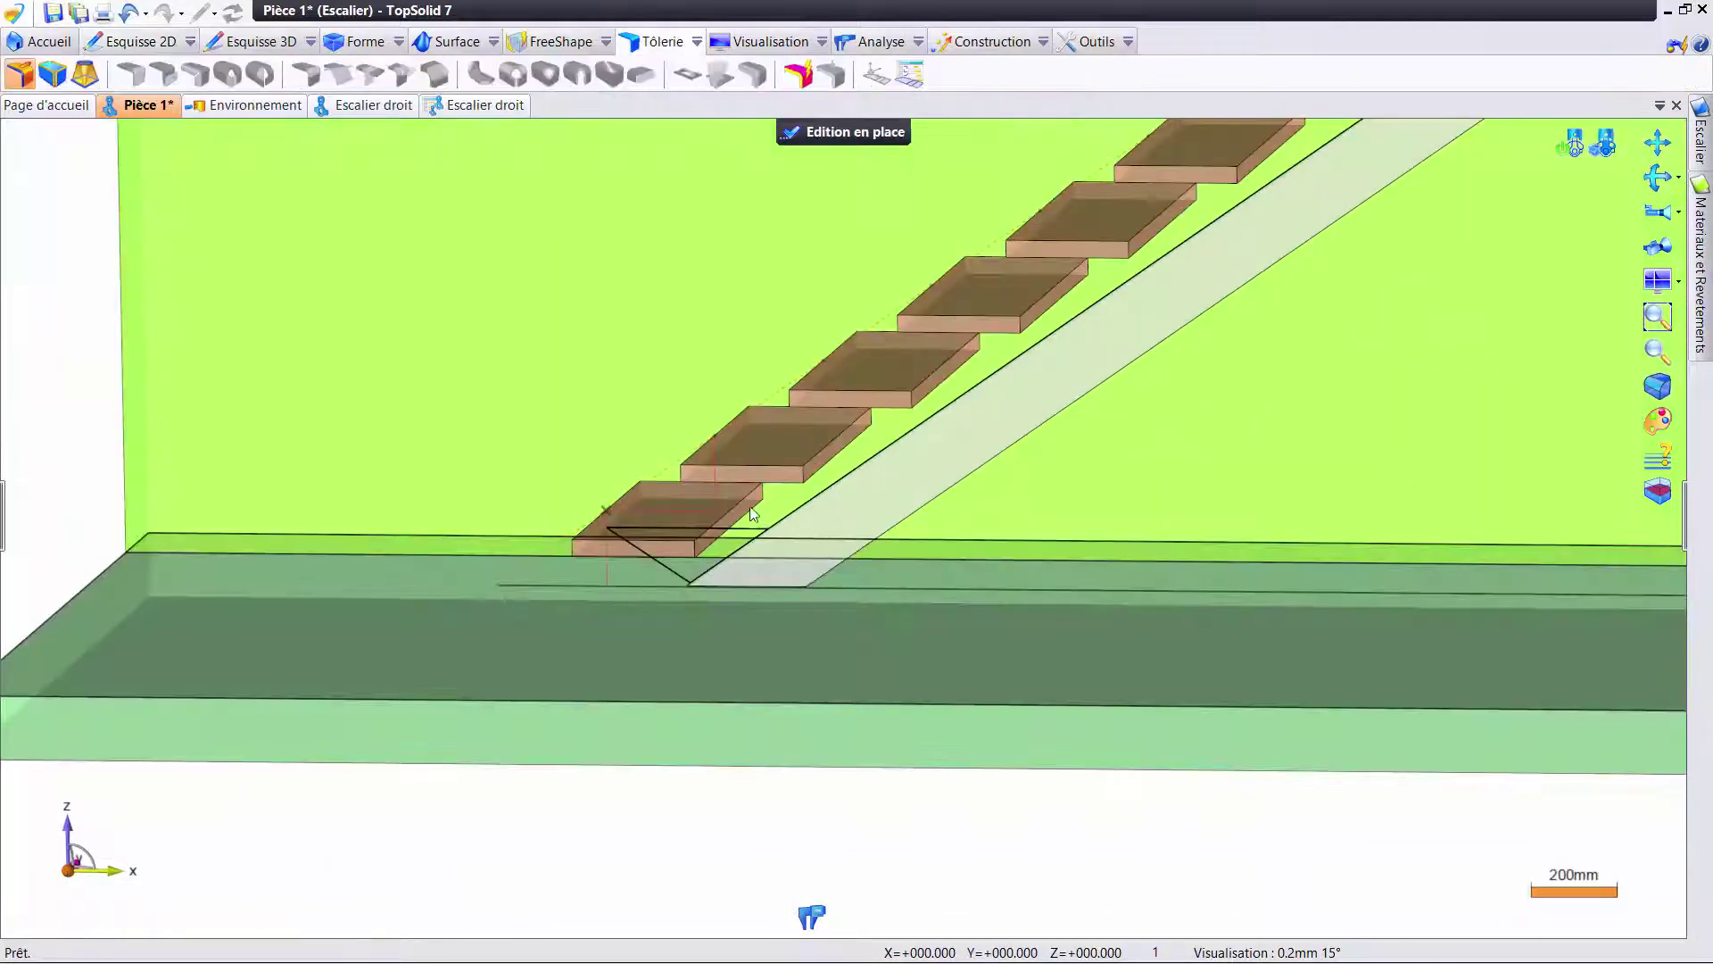
{"action": "scroll", "coordinate": [699, 476], "scroll_direction": "up", "scroll_amount": 3}
{"action": "middle_click_drag", "start_coordinate": [700, 476], "coordinate": [693, 463]}
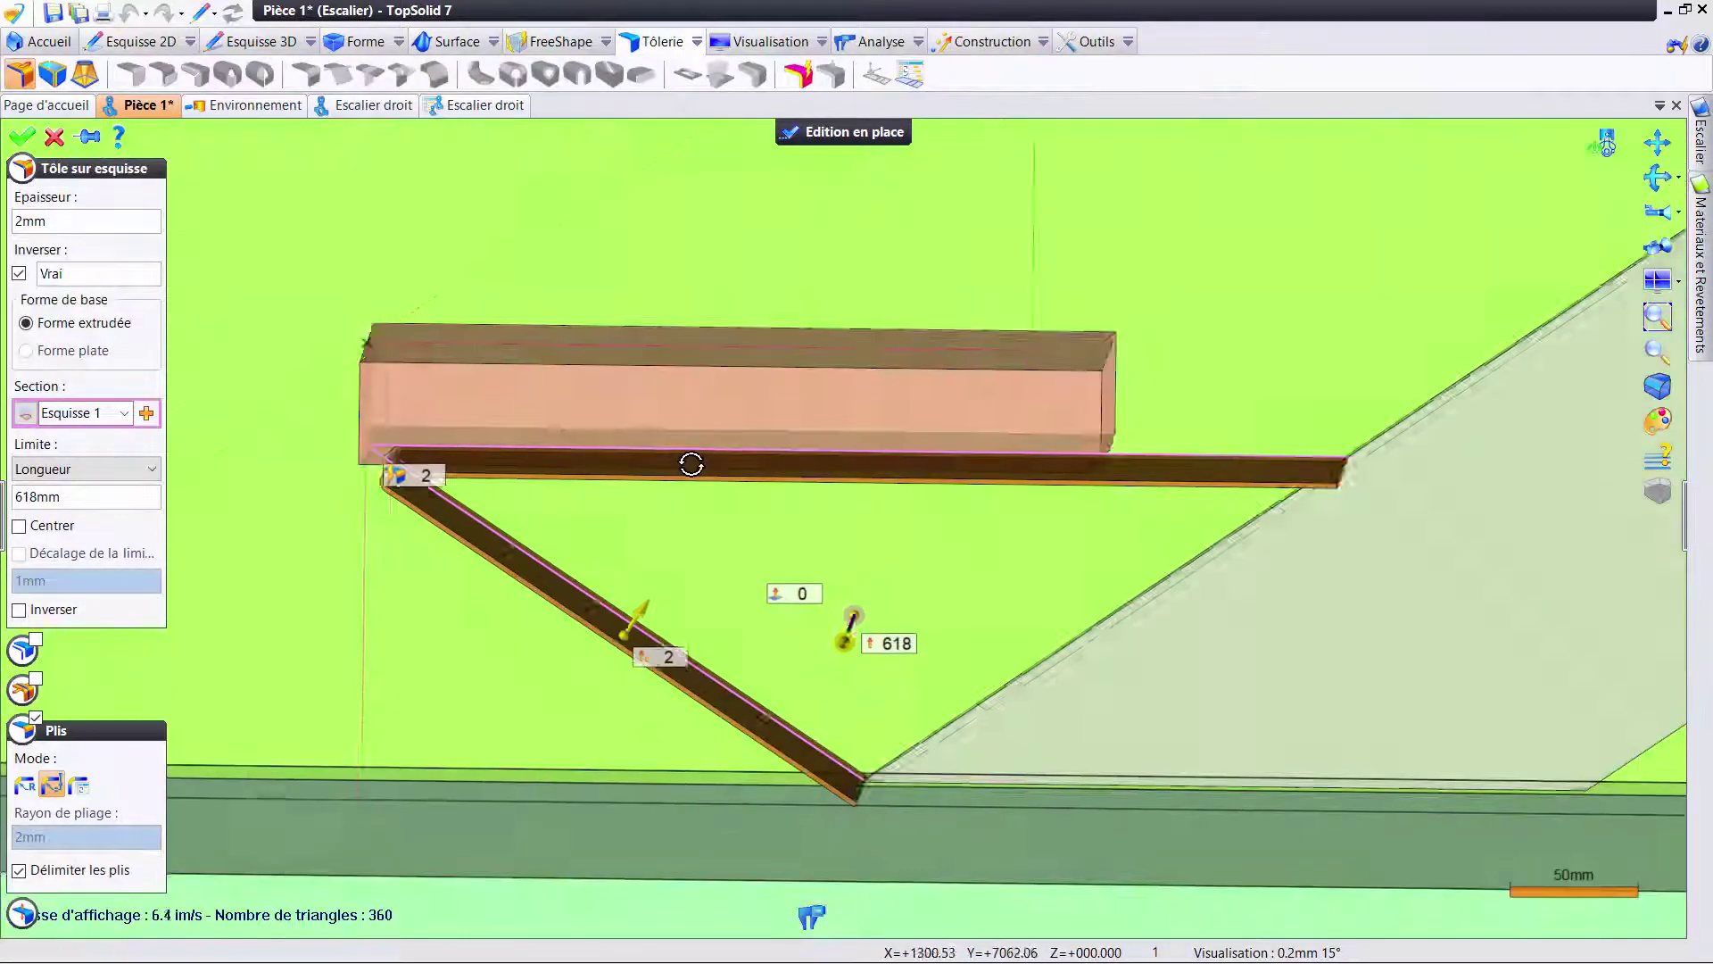
{"action": "left_click", "coordinate": [1649, 228]}
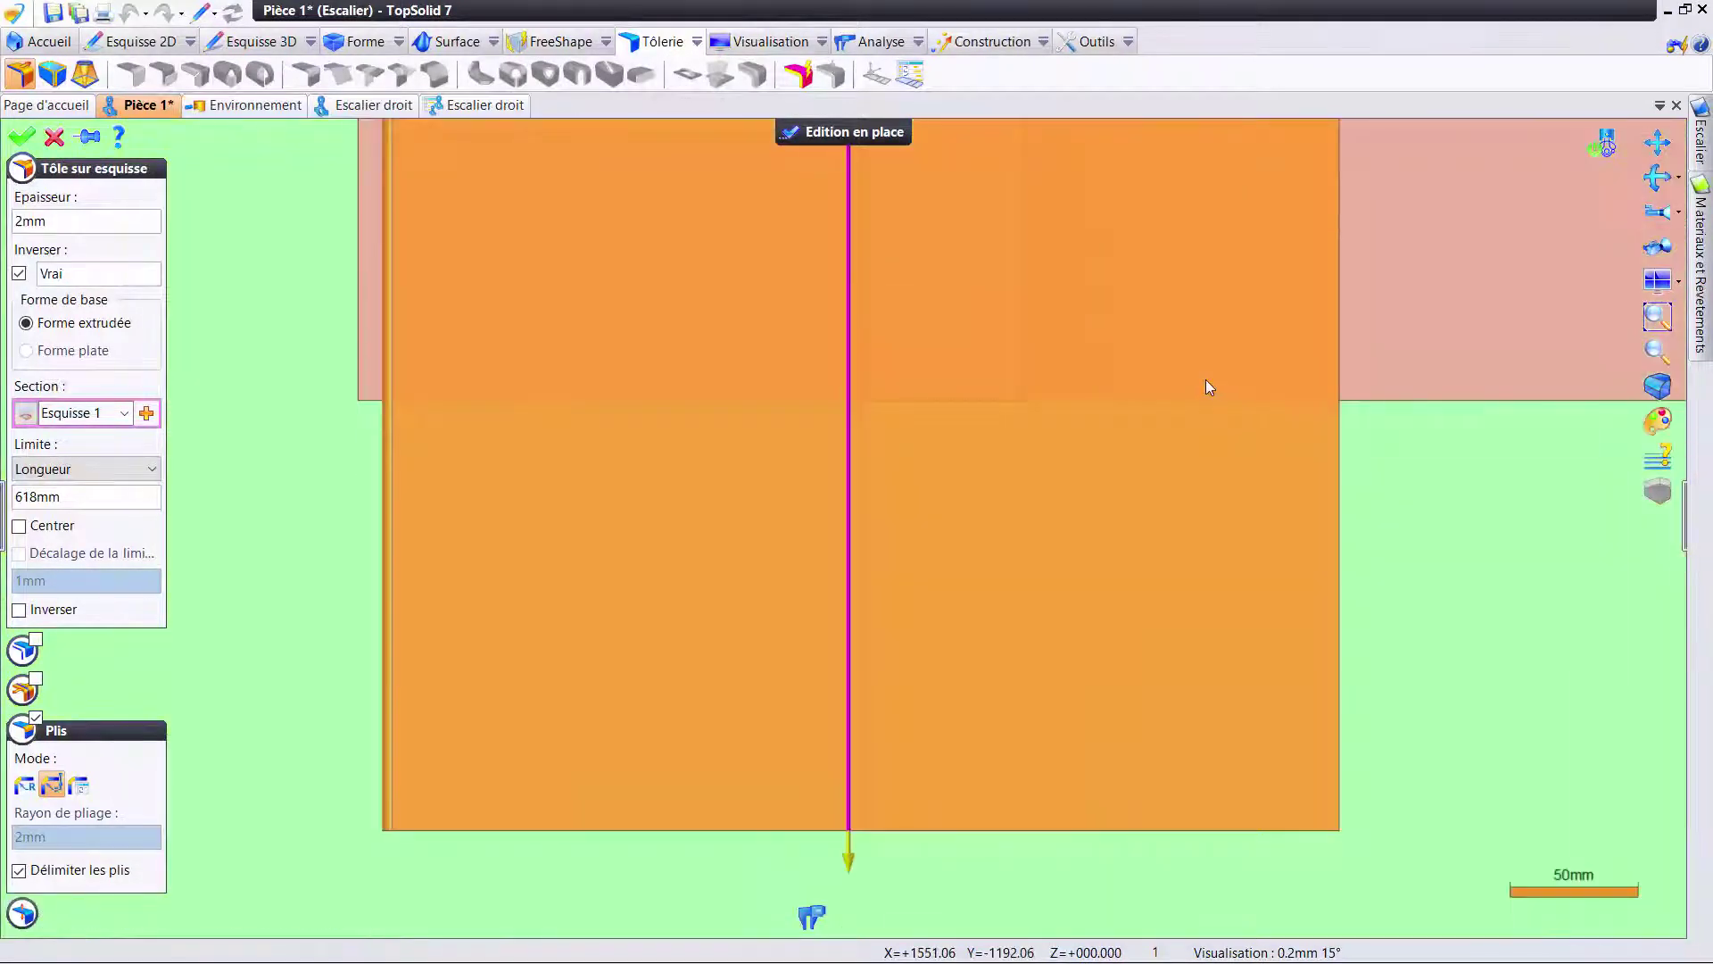
{"action": "middle_click_drag", "start_coordinate": [1206, 378], "coordinate": [1047, 462]}
{"action": "scroll", "coordinate": [990, 354], "scroll_direction": "down", "scroll_amount": 5}
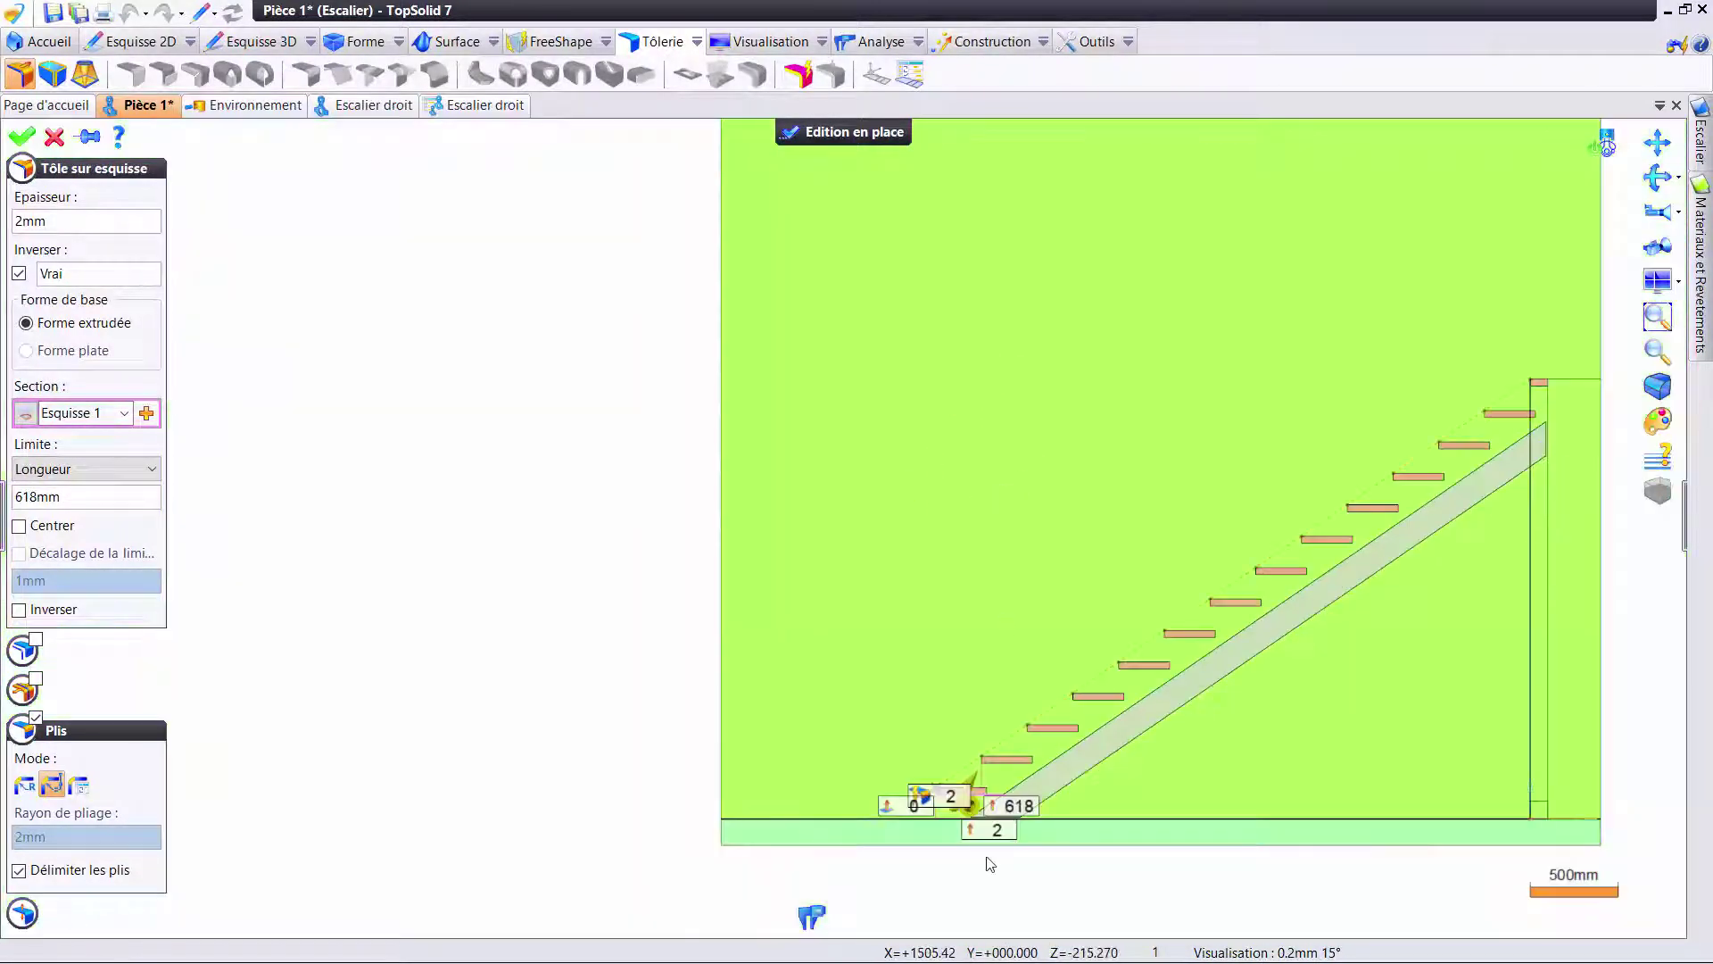
{"action": "scroll", "coordinate": [982, 838], "scroll_direction": "up", "scroll_amount": 5}
{"action": "scroll", "coordinate": [940, 746], "scroll_direction": "up", "scroll_amount": 5}
{"action": "scroll", "coordinate": [906, 696], "scroll_direction": "up", "scroll_amount": 4}
{"action": "middle_click_drag", "start_coordinate": [944, 669], "coordinate": [941, 582]}
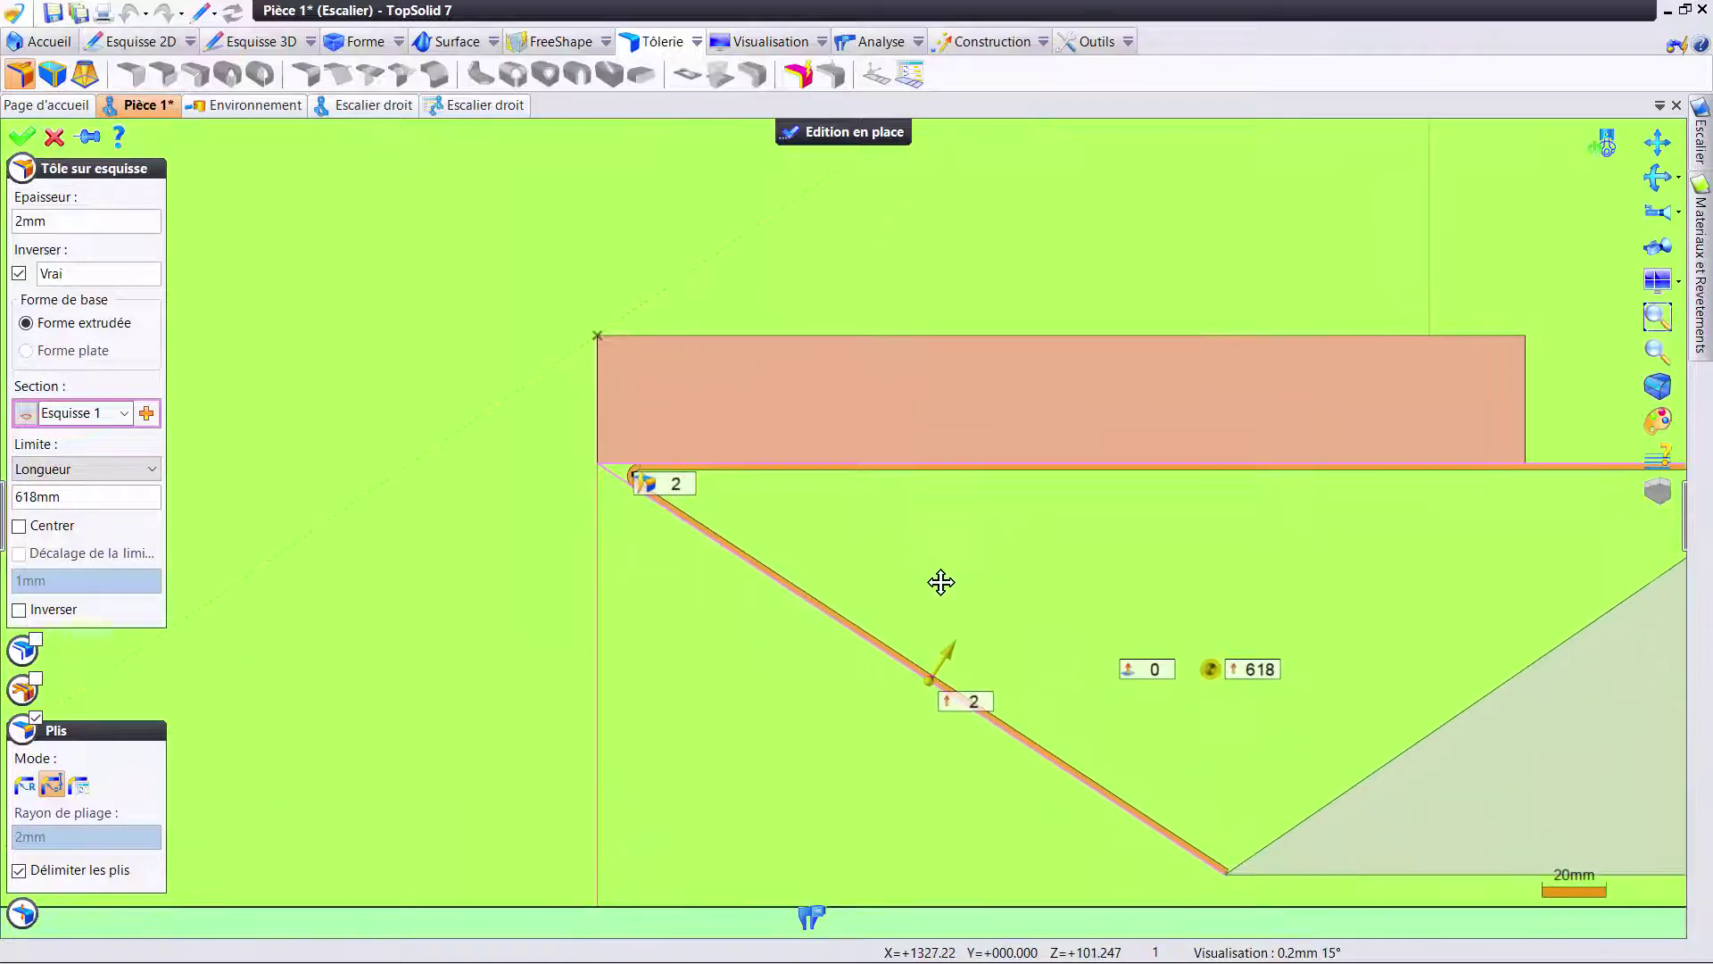
- Set the sheet thickness to 4 mm
{"action": "left_click_drag", "start_coordinate": [970, 660], "coordinate": [982, 698]}
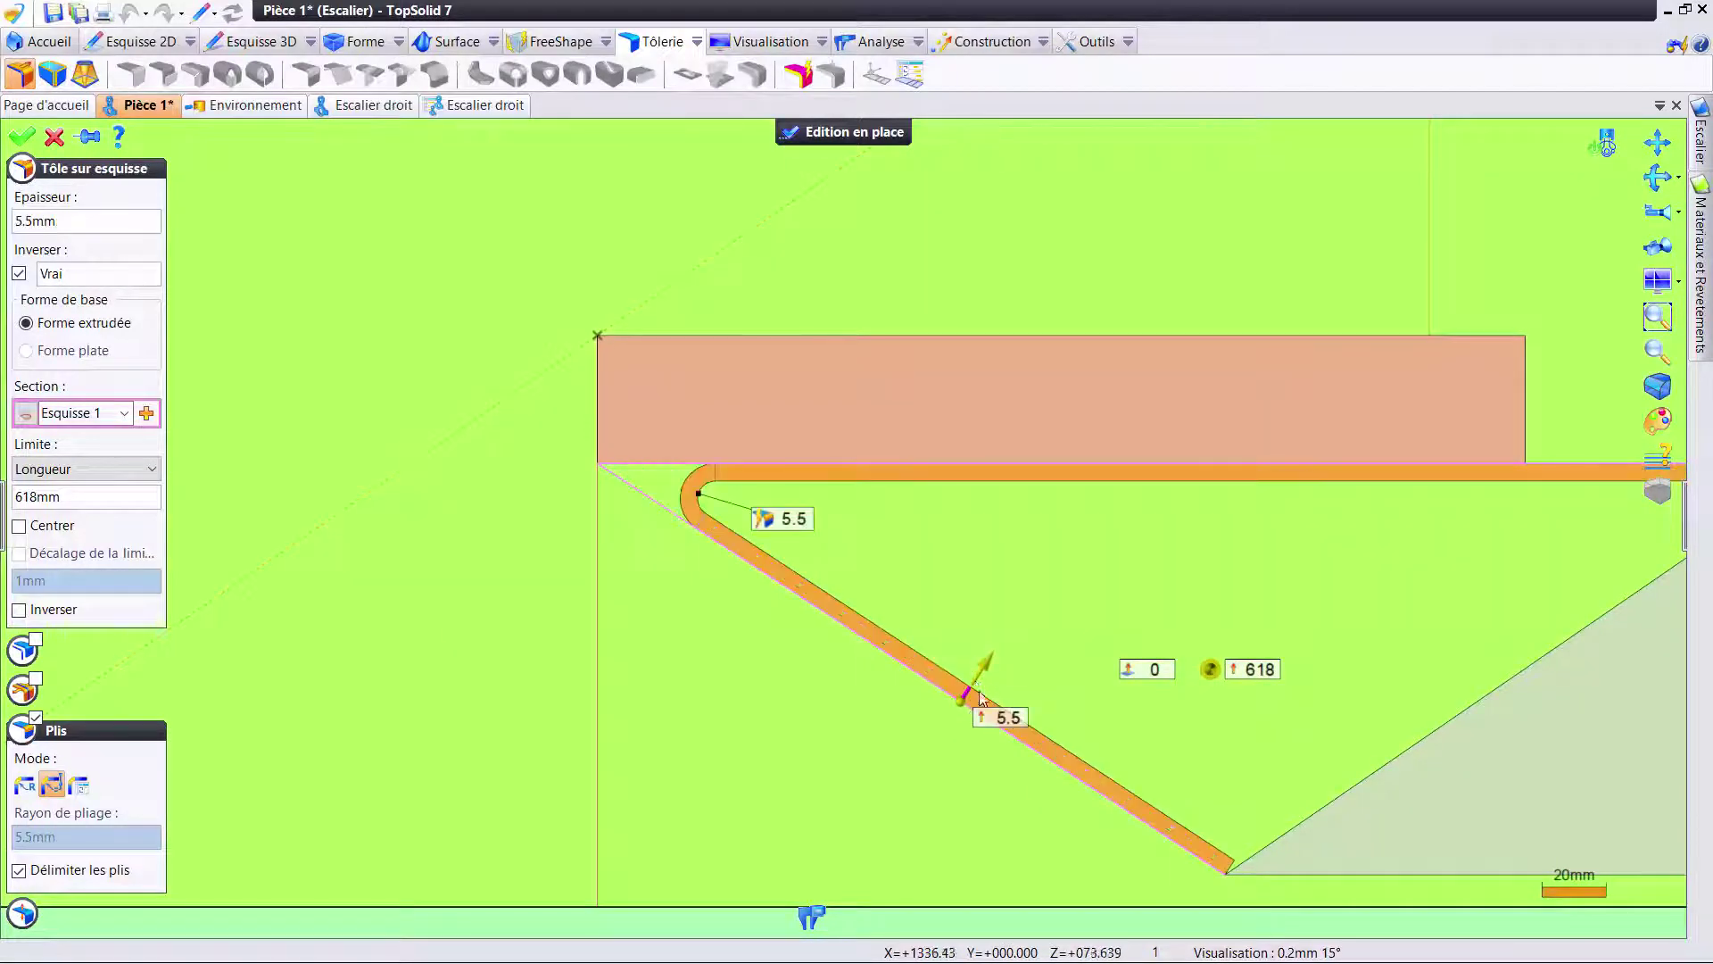
{"action": "left_click", "coordinate": [1009, 717]}
{"action": "type", "text": "4"}
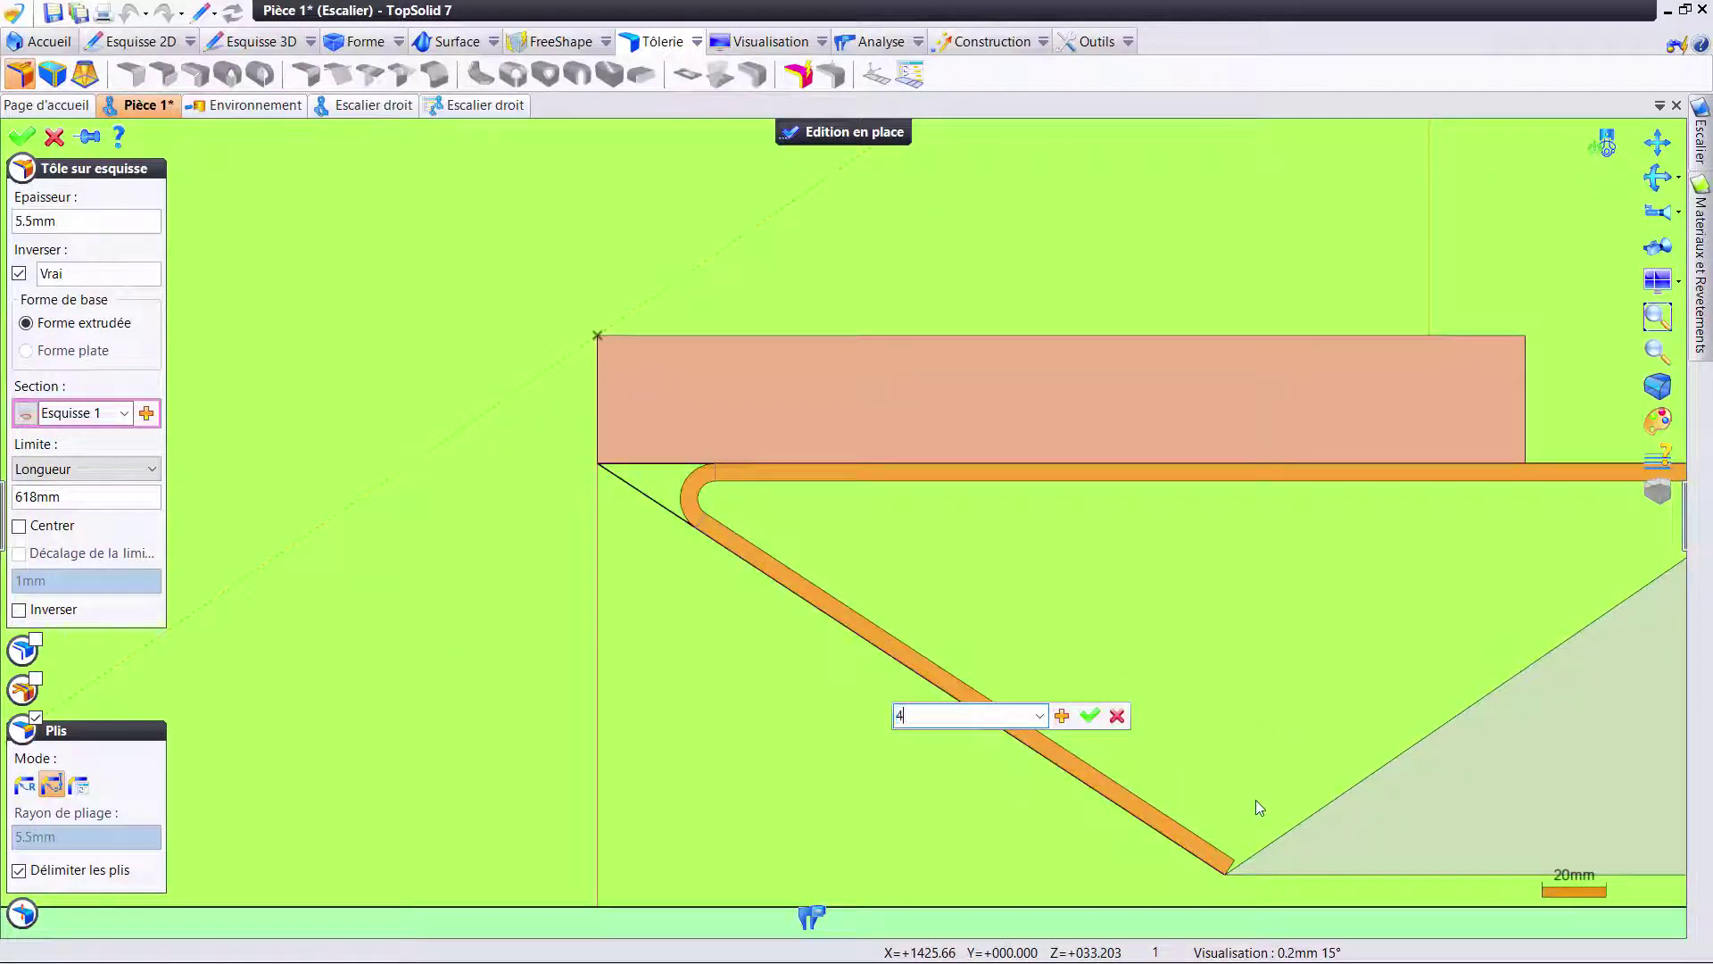
{"action": "key", "text": "Return"}
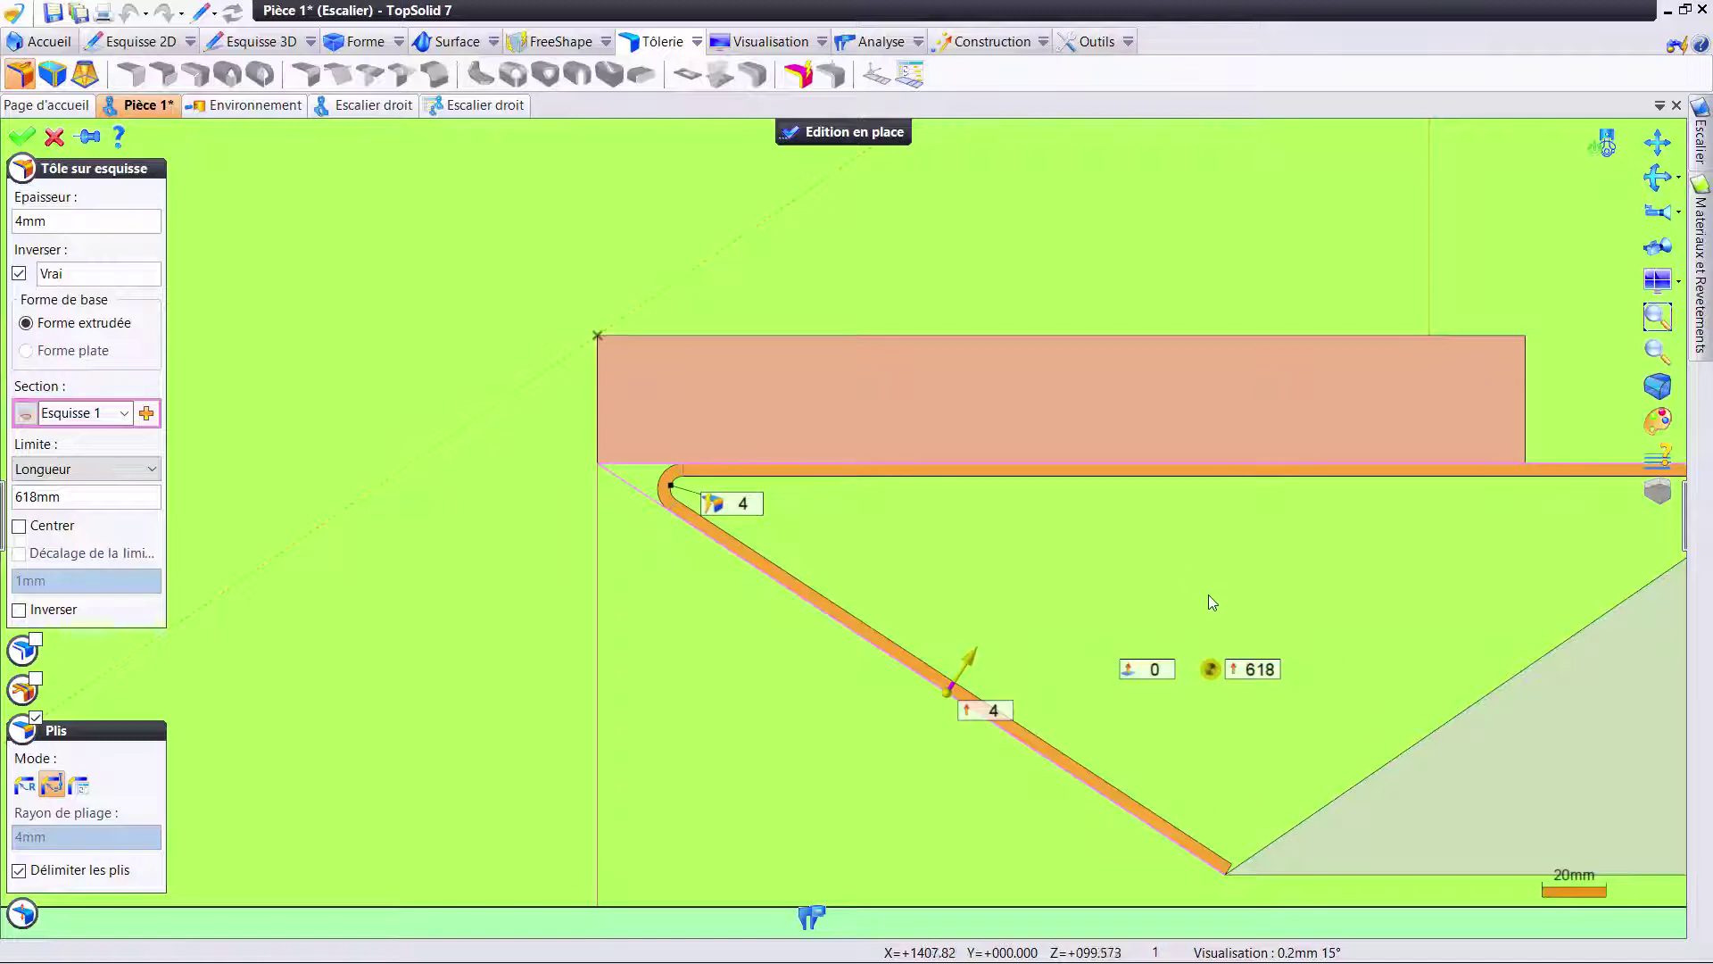
{"action": "mouse_move", "coordinate": [1208, 594]}
{"action": "middle_mouse_down"}
{"action": "mouse_move", "coordinate": [1276, 571]}
{"action": "mouse_move", "coordinate": [1192, 538]}
{"action": "middle_mouse_up"}
- Centre the sheet on the sketch, set its length to 600 mm, and validate
{"action": "left_click", "coordinate": [1277, 571]}
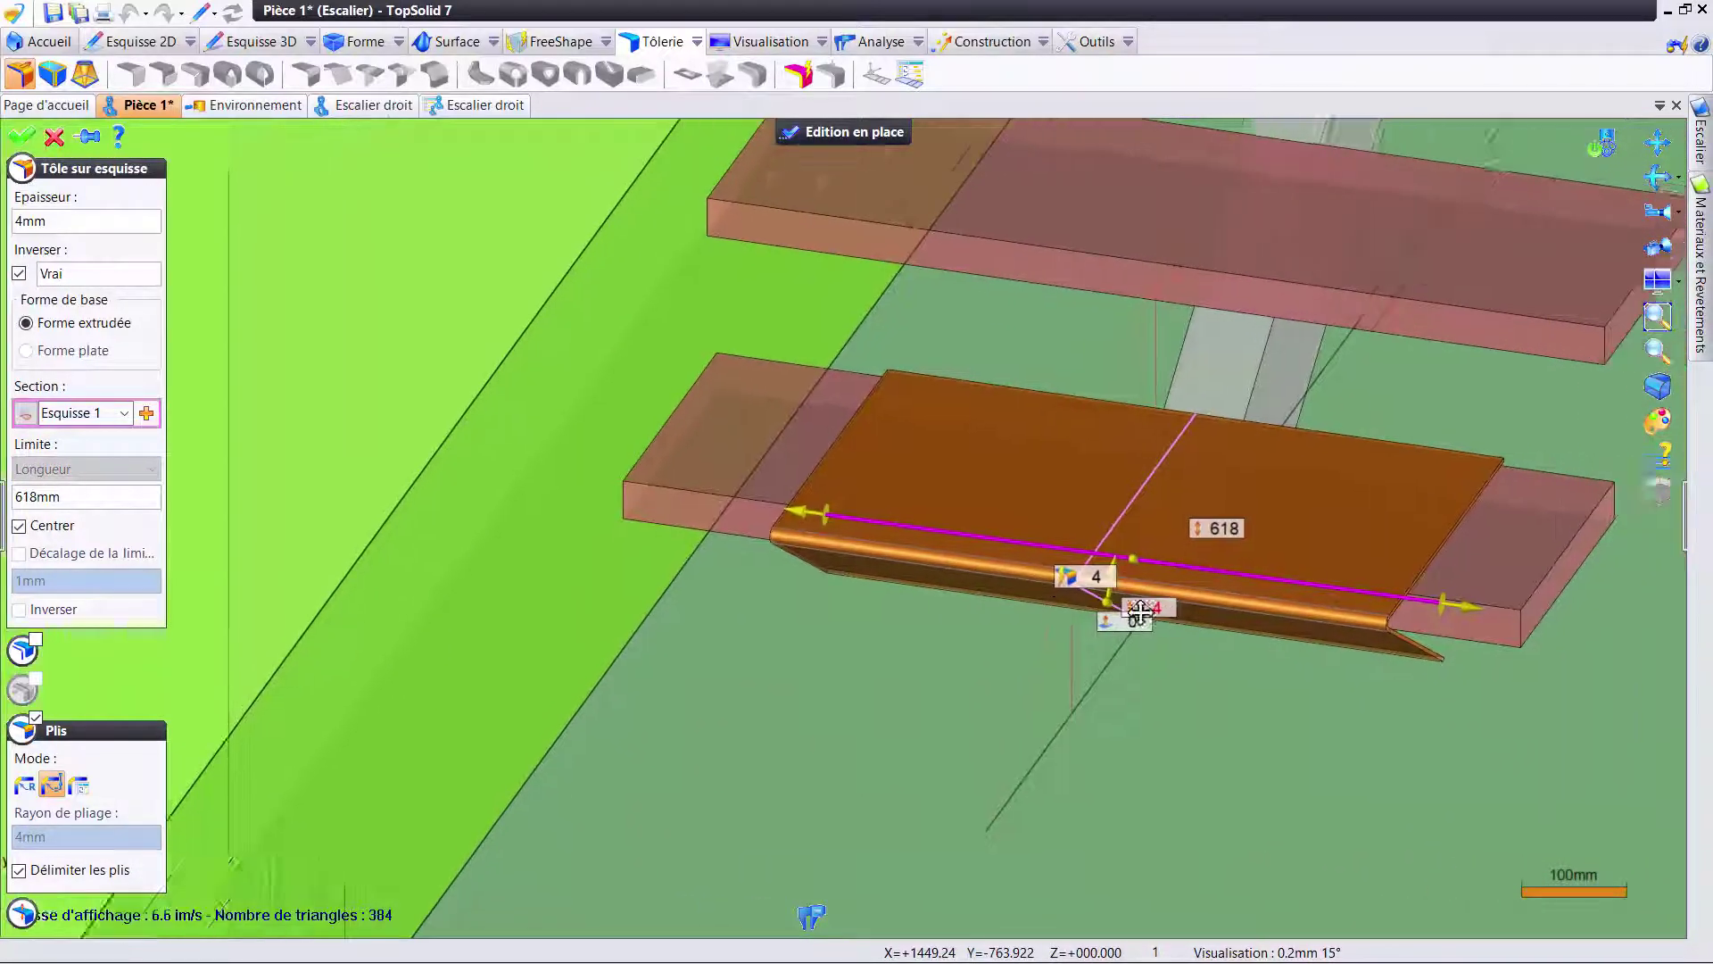
{"action": "left_click", "coordinate": [1199, 531]}
{"action": "type", "text": "600"}
{"action": "key", "text": "Return"}
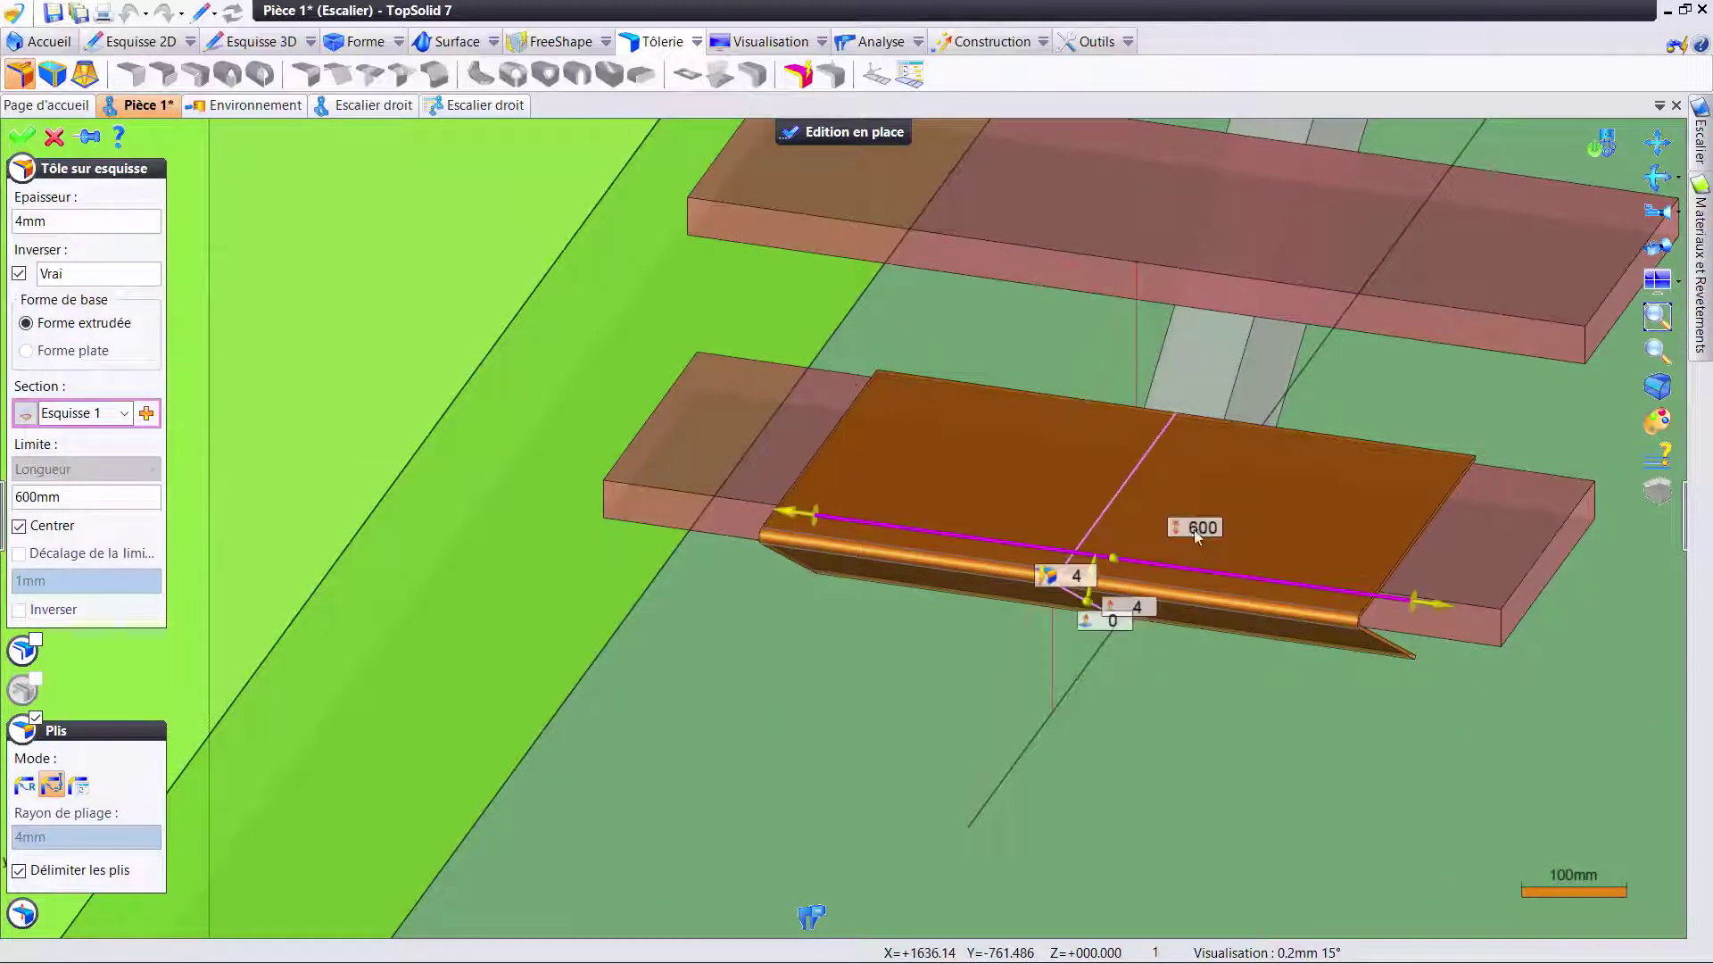
{"action": "right_click", "coordinate": [1366, 373]}
{"action": "left_click", "coordinate": [1410, 384]}
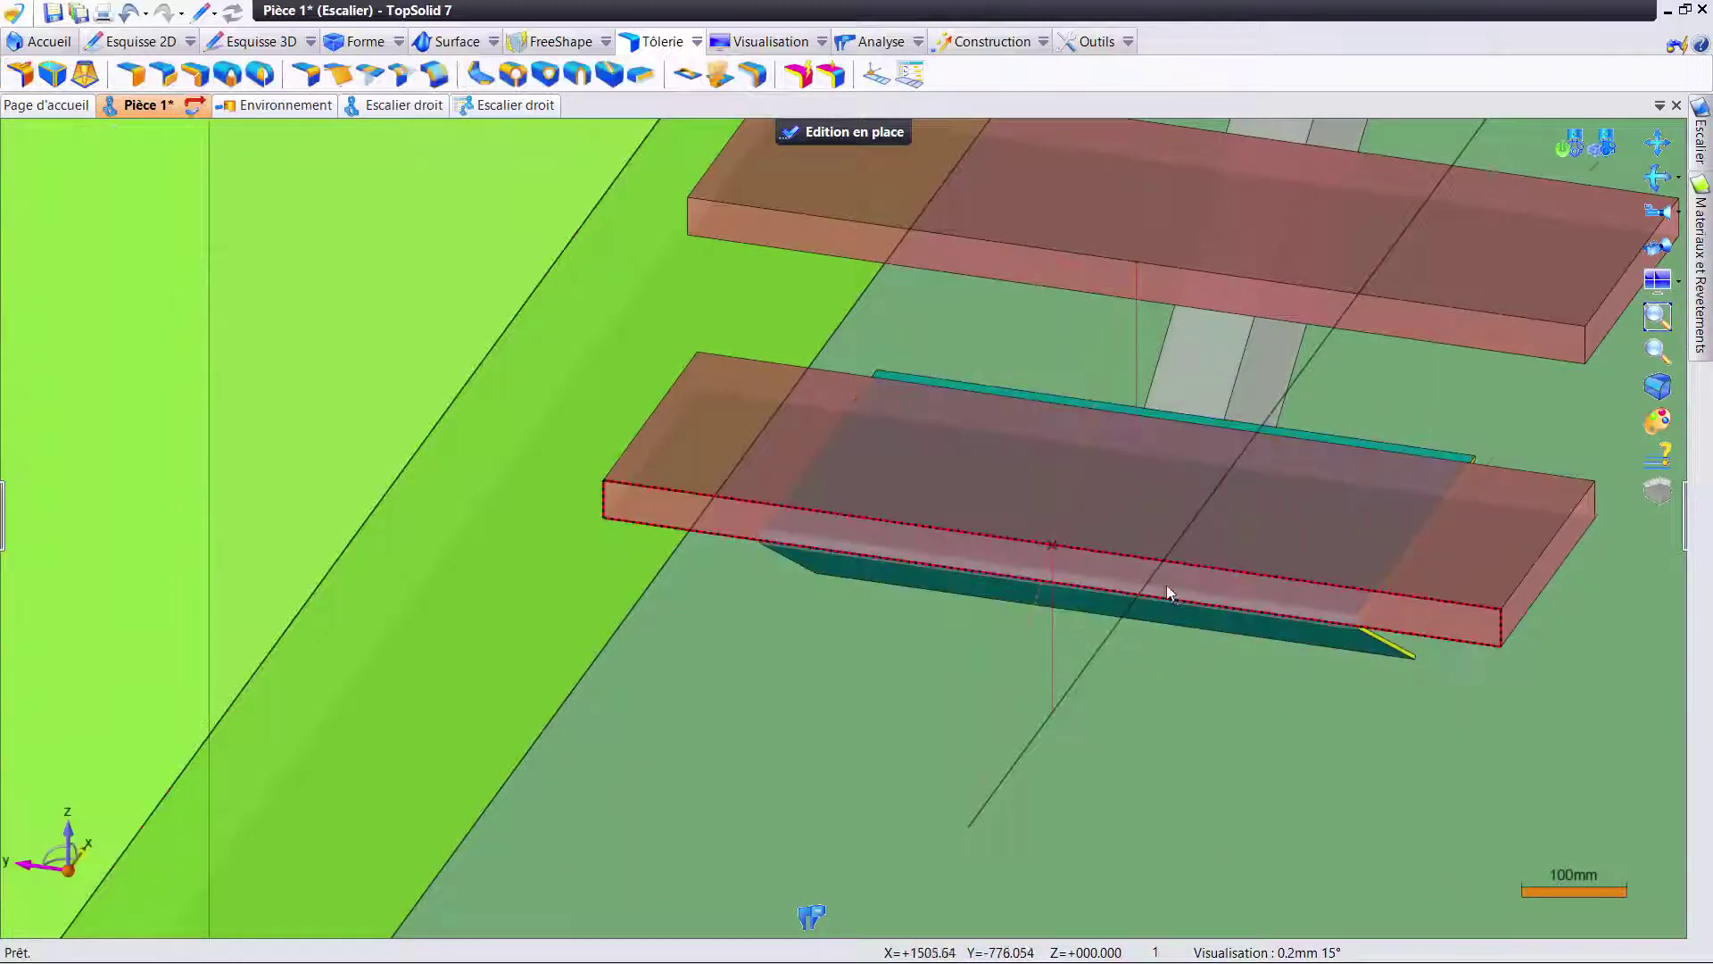
- Open the bracket part in its own document with the staircase background hidden
{"action": "left_click", "coordinate": [857, 132]}
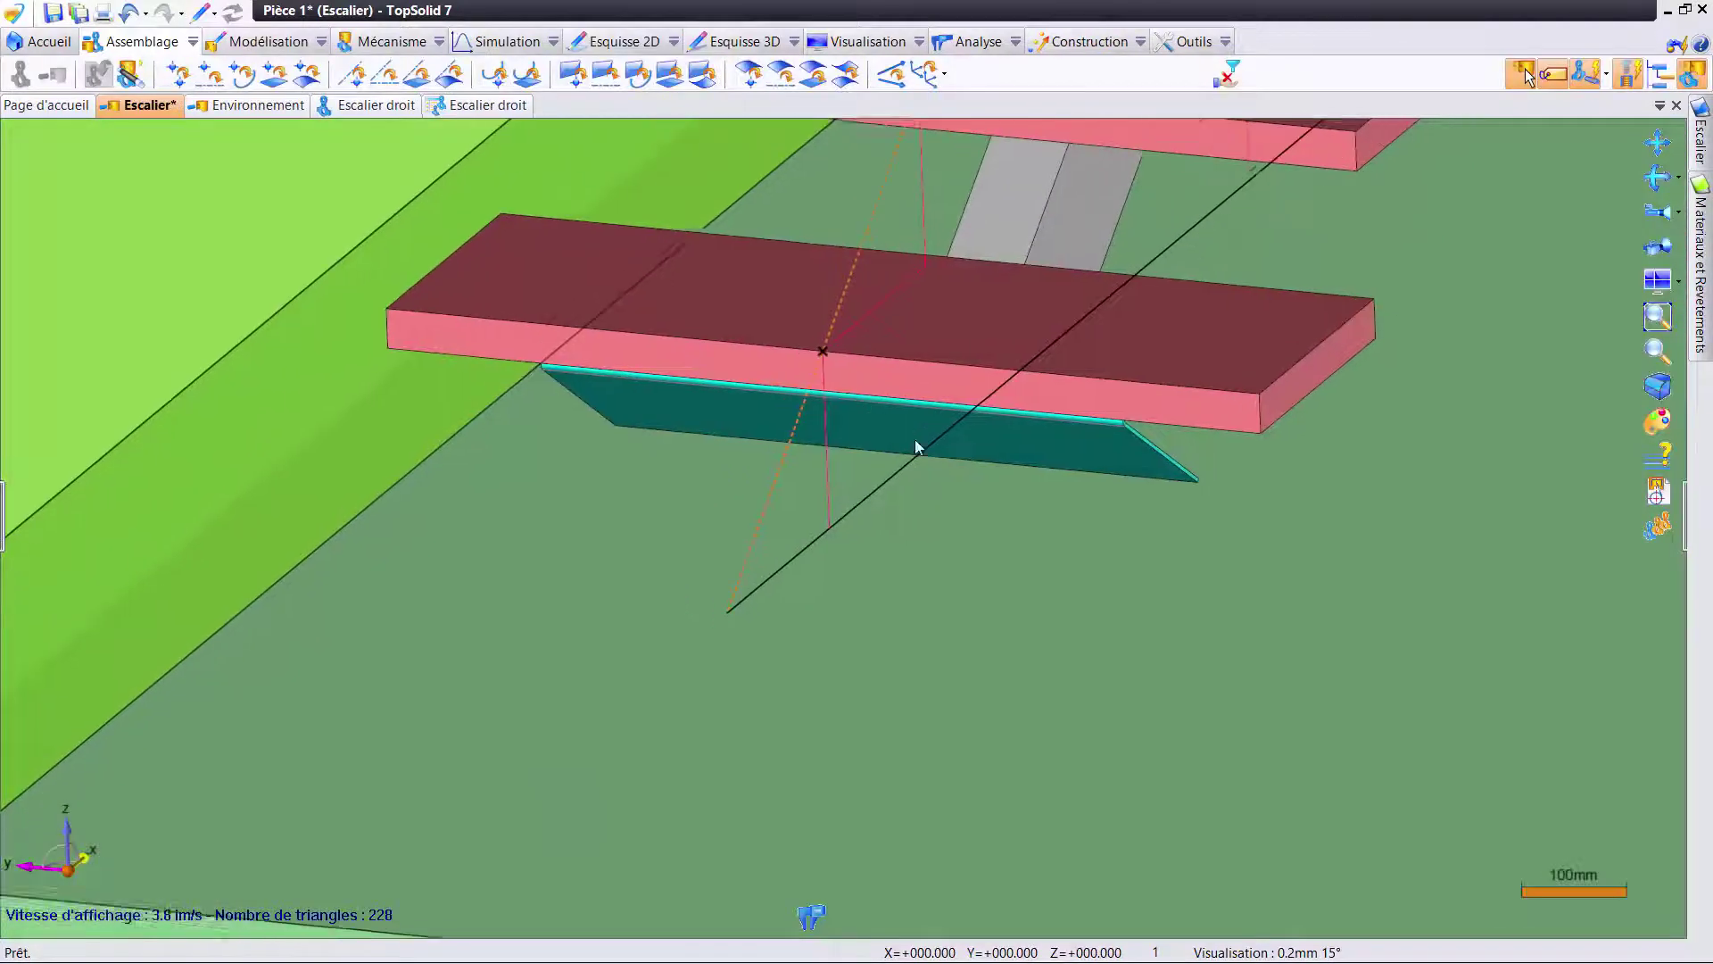
{"action": "mouse_move", "coordinate": [919, 440]}
{"action": "middle_mouse_down"}
{"action": "mouse_move", "coordinate": [972, 432]}
{"action": "mouse_move", "coordinate": [907, 416]}
{"action": "mouse_move", "coordinate": [982, 447]}
{"action": "middle_mouse_up"}
{"action": "right_click", "coordinate": [1056, 414]}
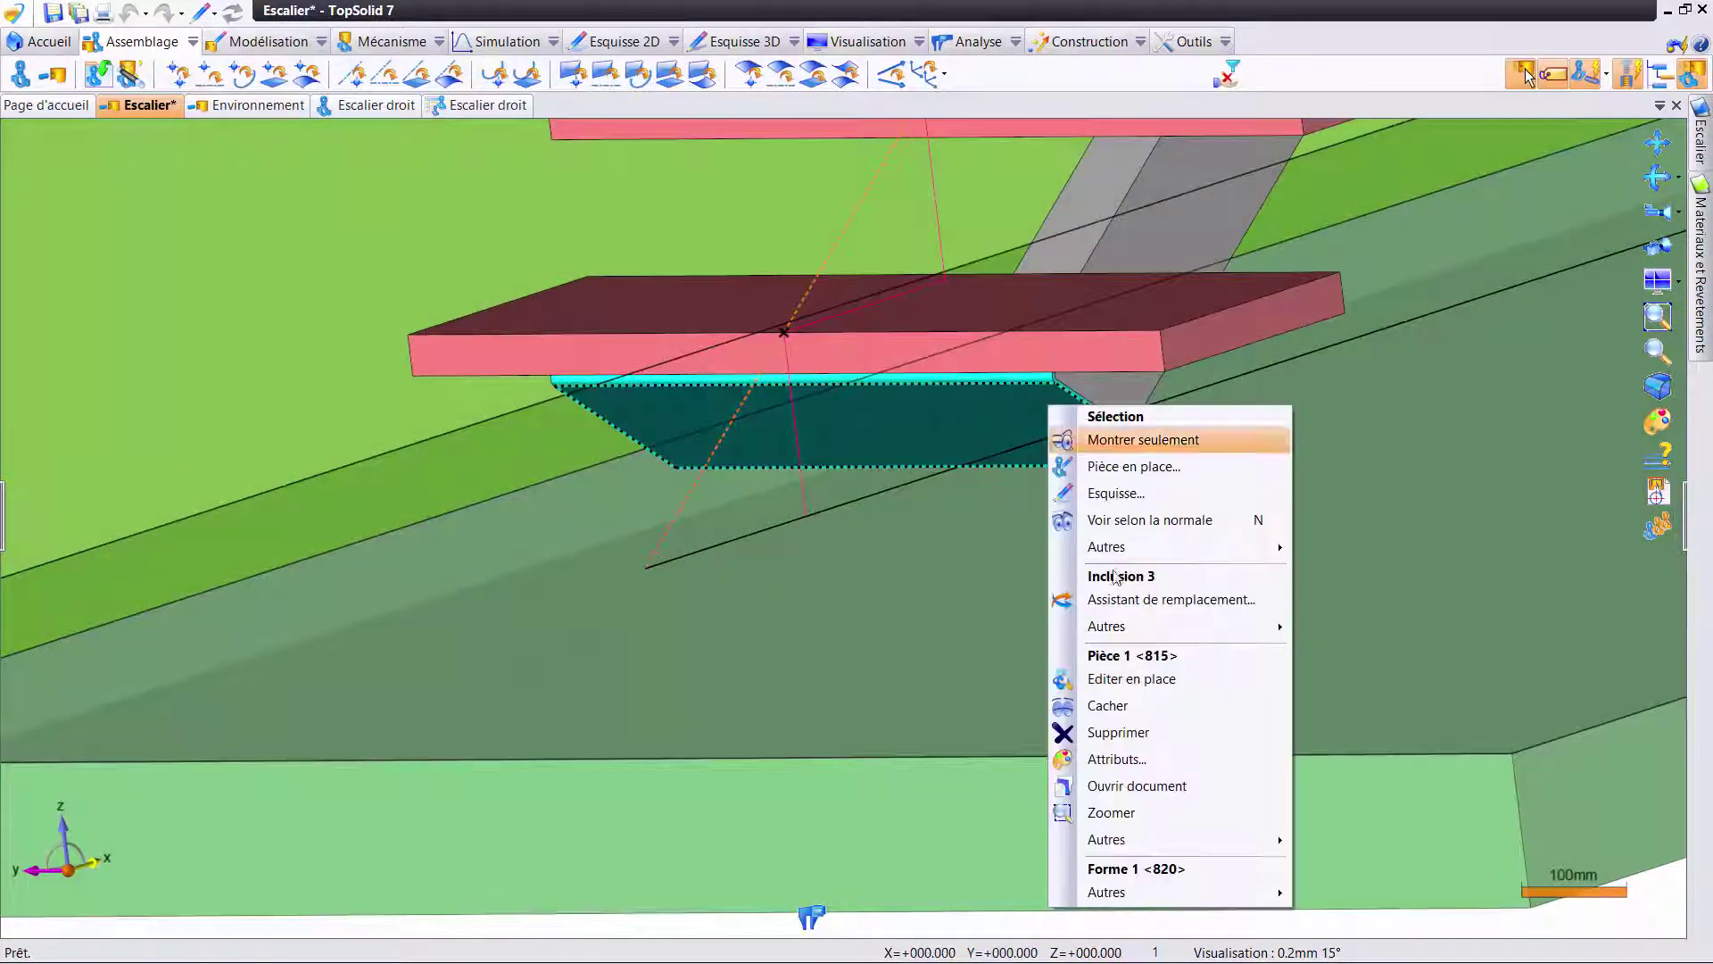
{"action": "left_click", "coordinate": [1138, 787]}
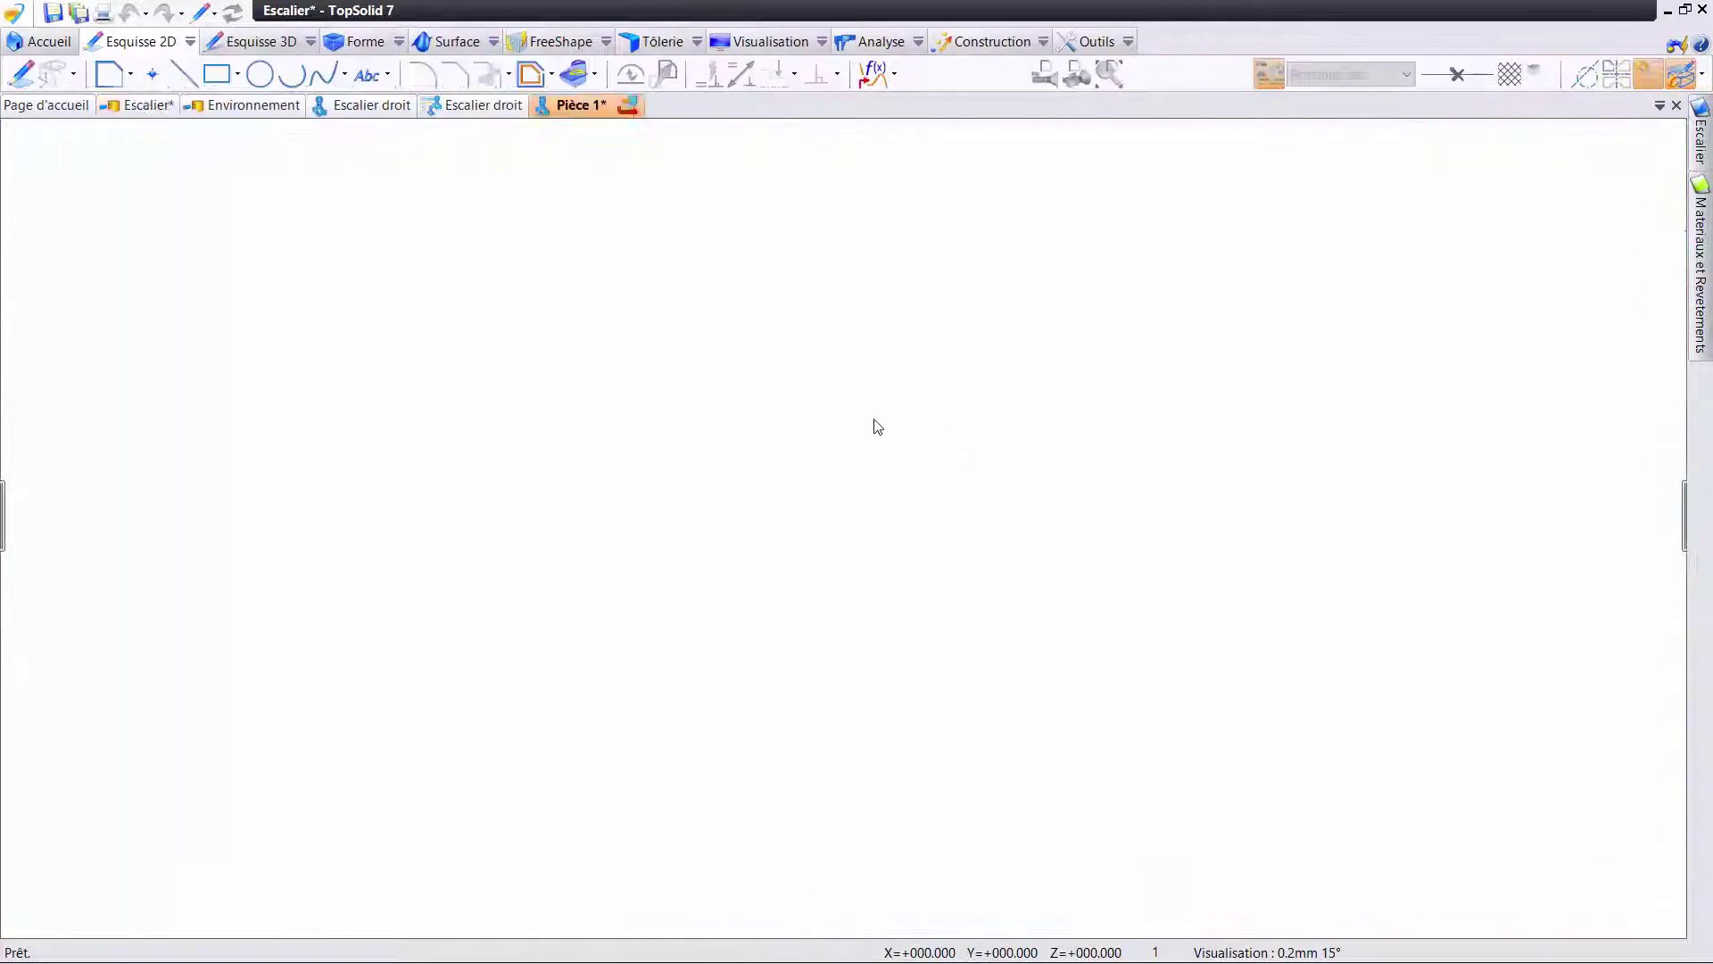
{"action": "scroll", "coordinate": [842, 448], "scroll_direction": "down", "scroll_amount": 2}
{"action": "scroll", "coordinate": [811, 497], "scroll_direction": "down", "scroll_amount": 3}
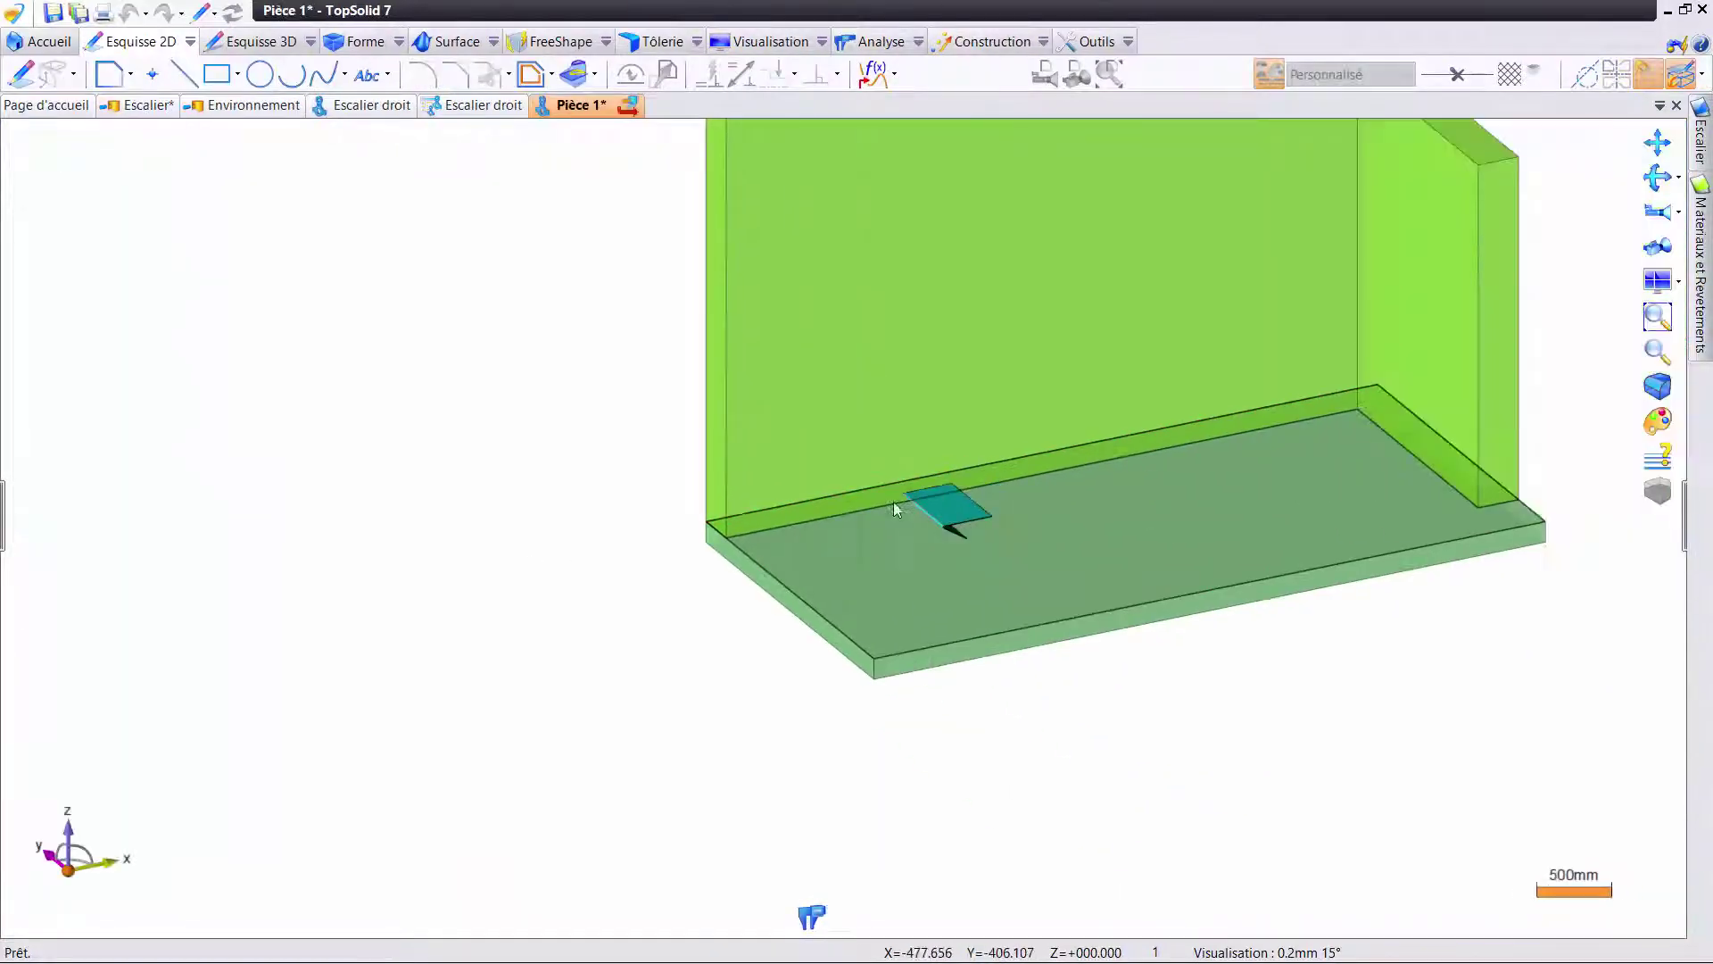
{"action": "right_click", "coordinate": [1071, 322]}
{"action": "left_click", "coordinate": [1151, 432]}
{"action": "scroll", "coordinate": [948, 527], "scroll_direction": "up", "scroll_amount": 3}
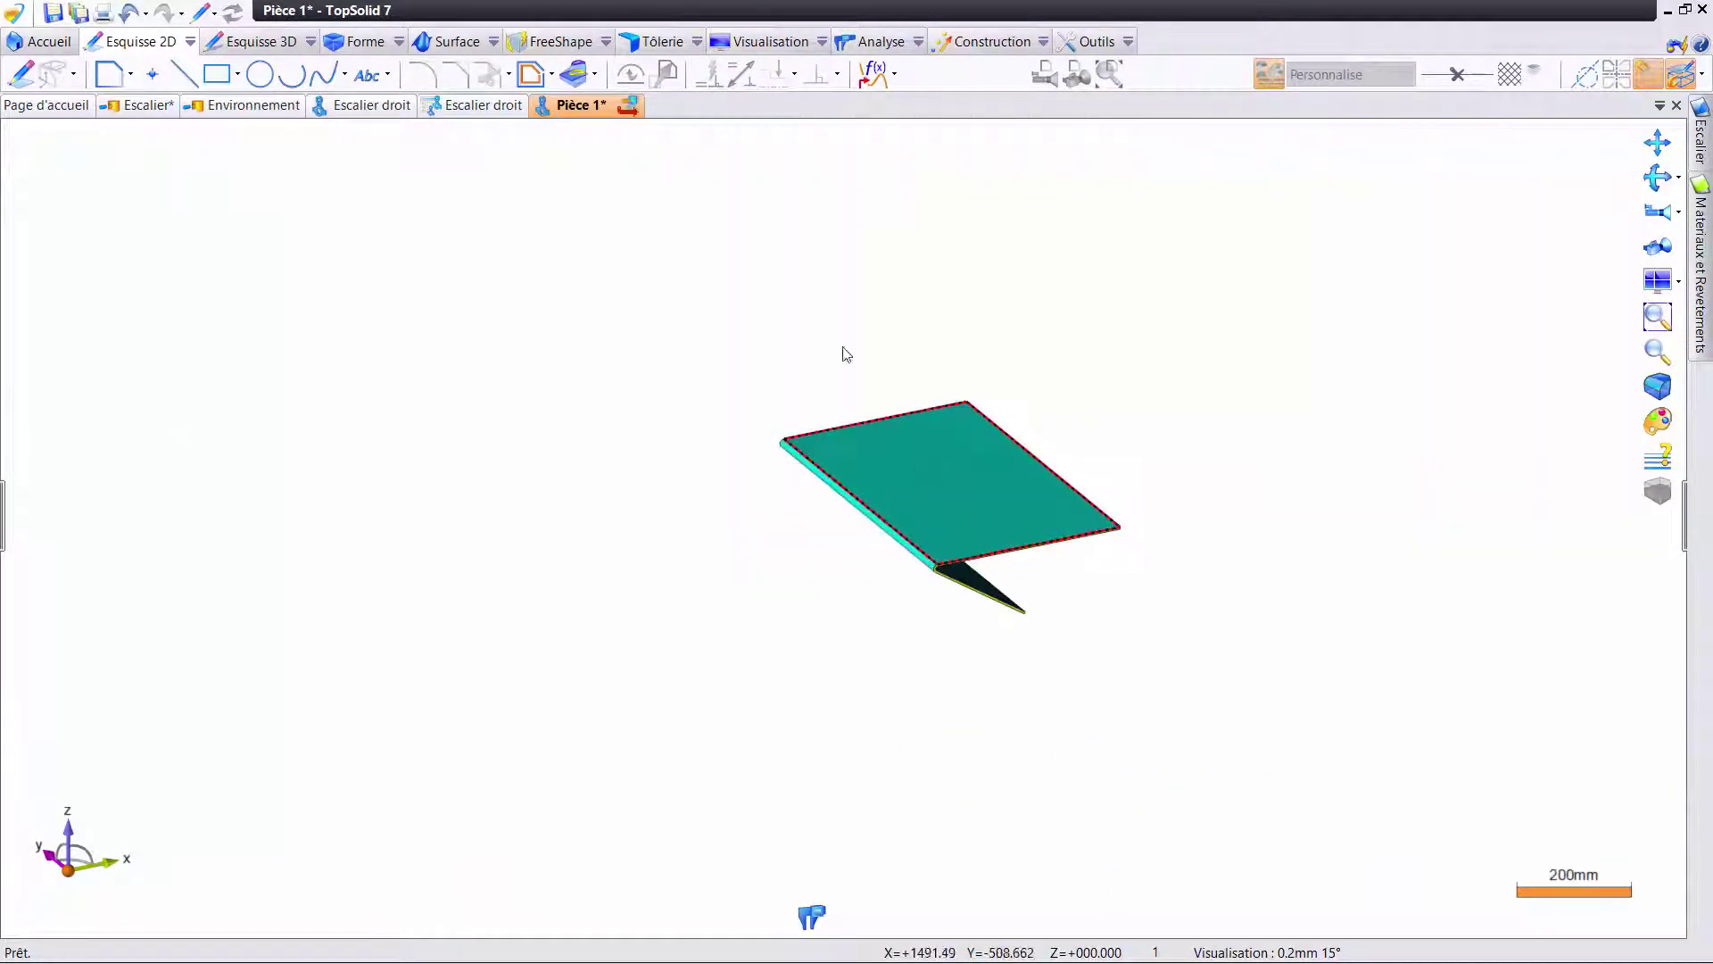
- Unfold the bracket's bend flat with Dépliage de pli
{"action": "left_click", "coordinate": [627, 44]}
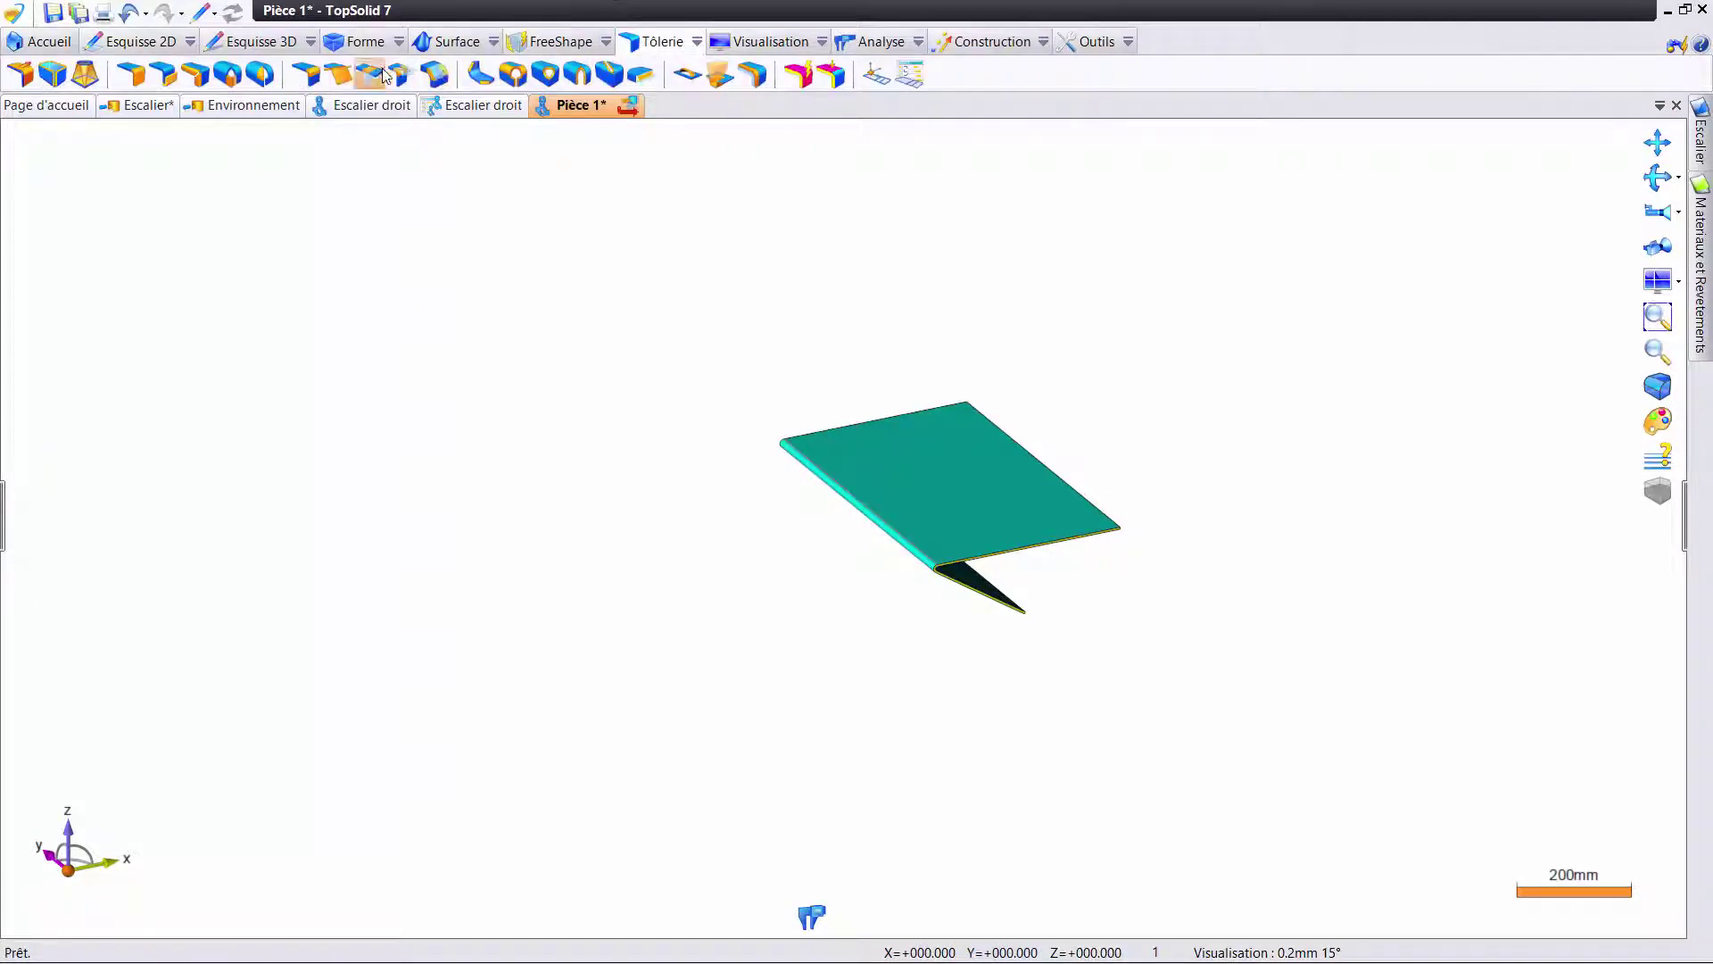
{"action": "left_click", "coordinate": [394, 75]}
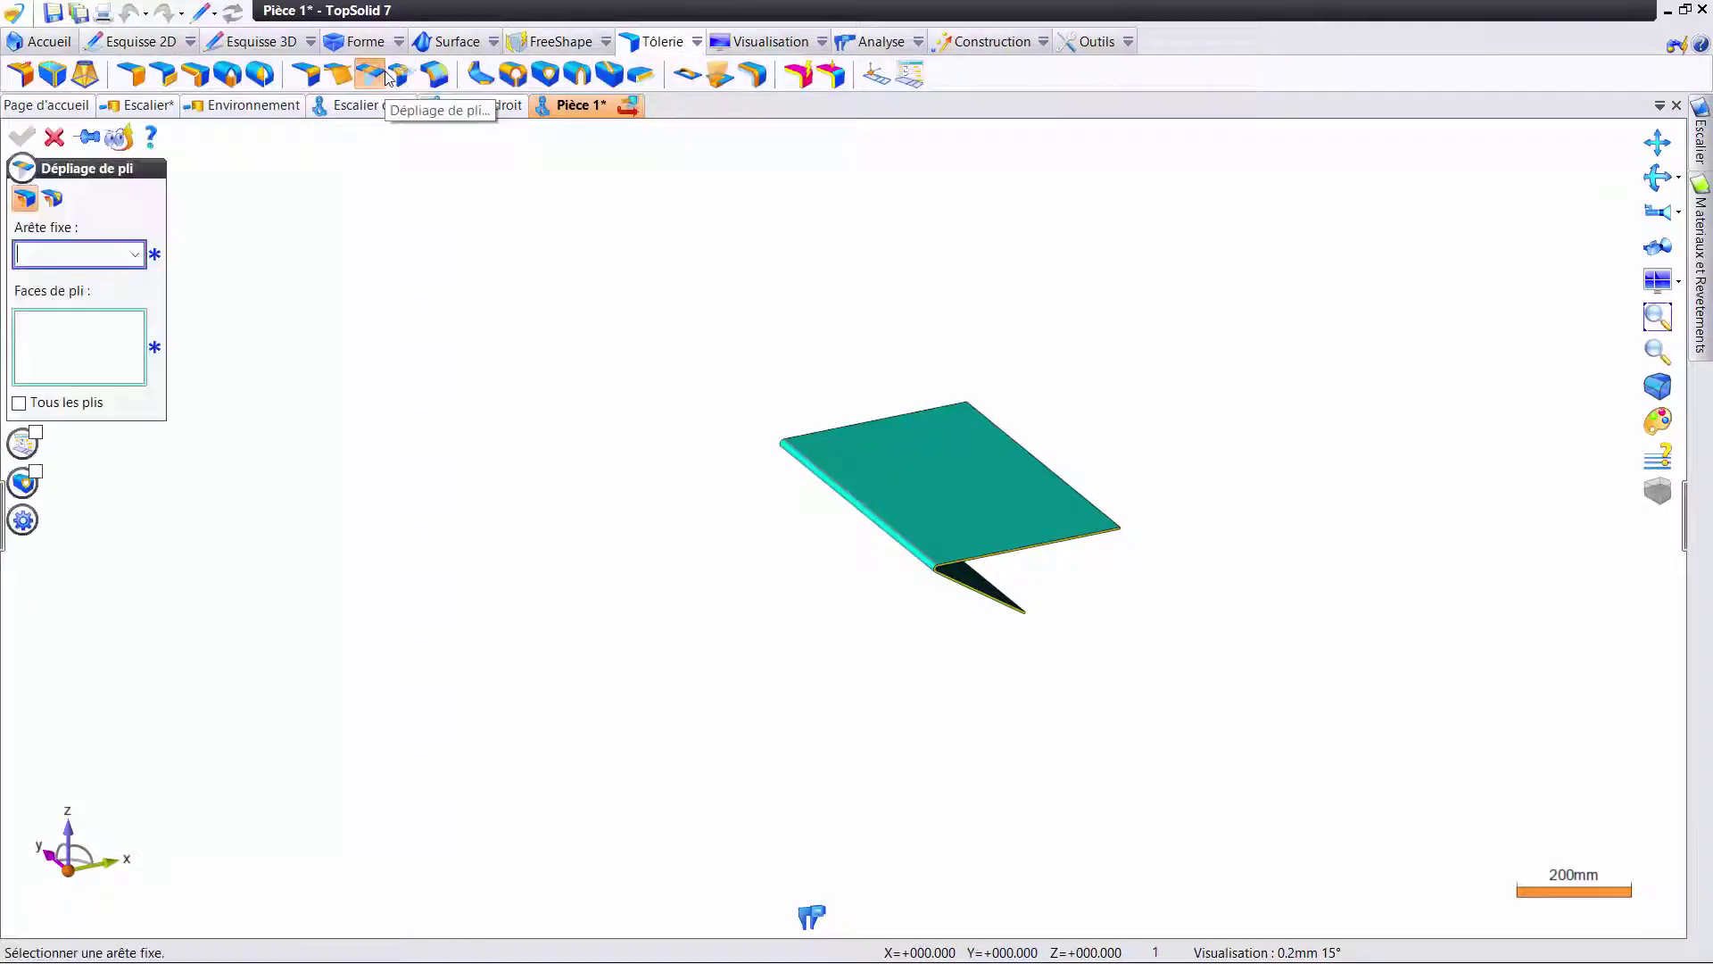
{"action": "left_click", "coordinate": [987, 564]}
{"action": "left_click", "coordinate": [933, 564]}
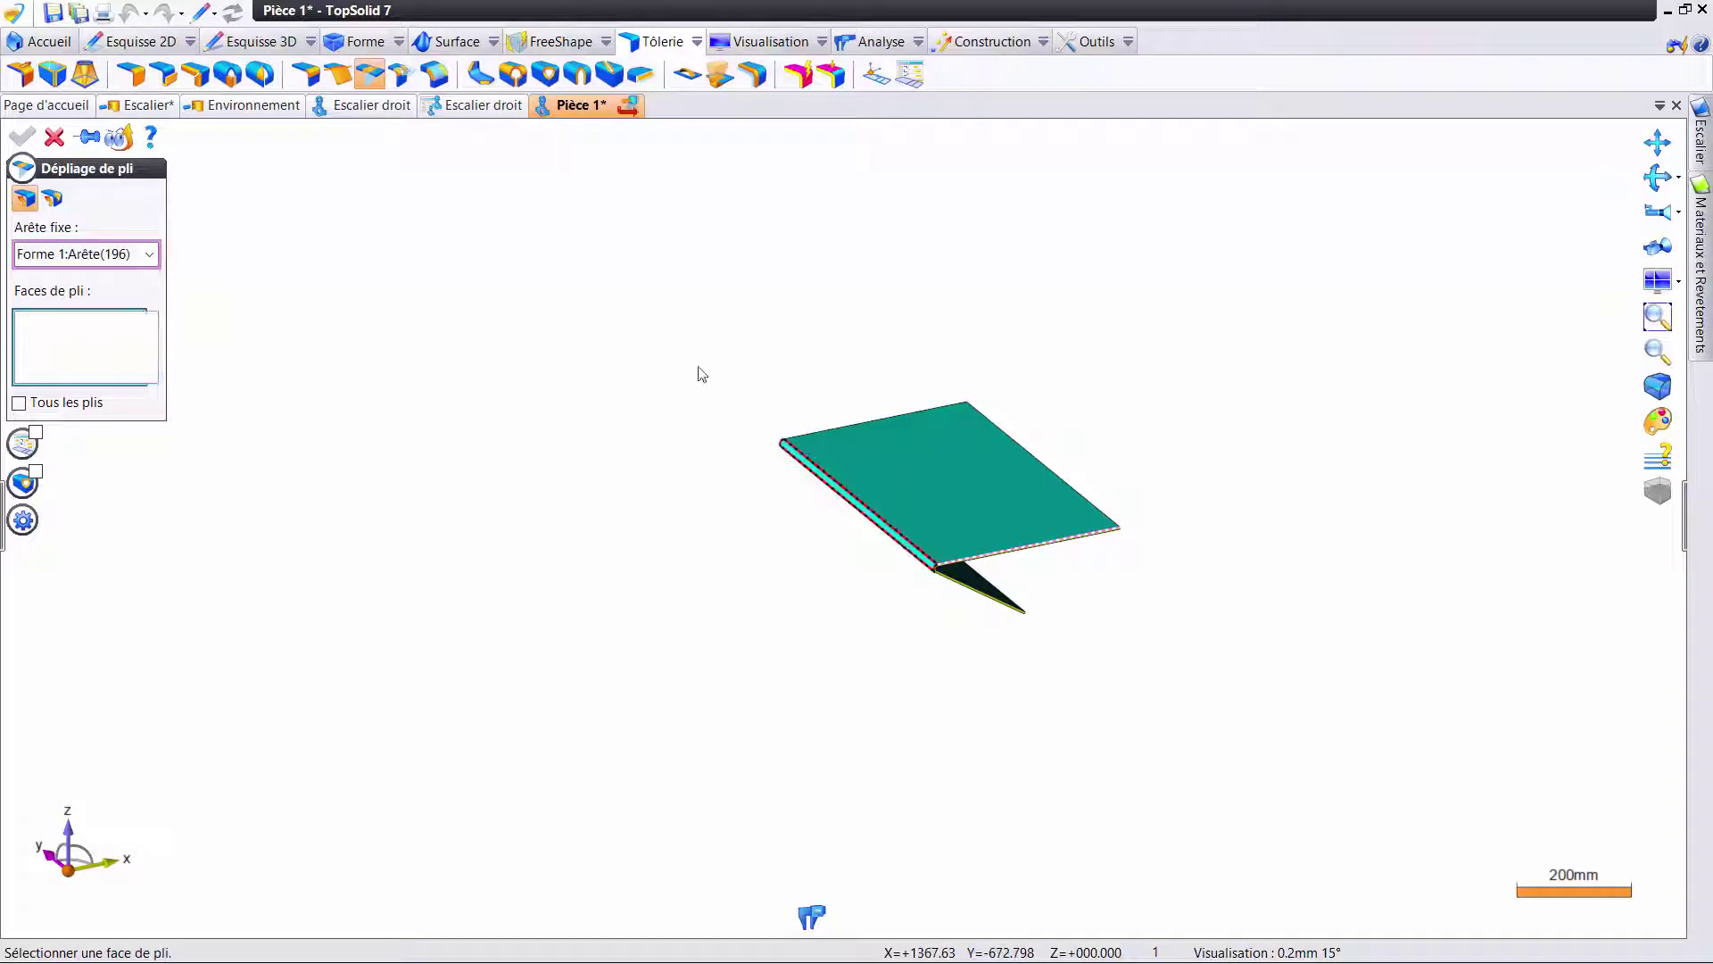
{"action": "key", "text": "Return"}
- Start a sketch on the flat plate face with its origin on the left edge
{"action": "right_click", "coordinate": [862, 467]}
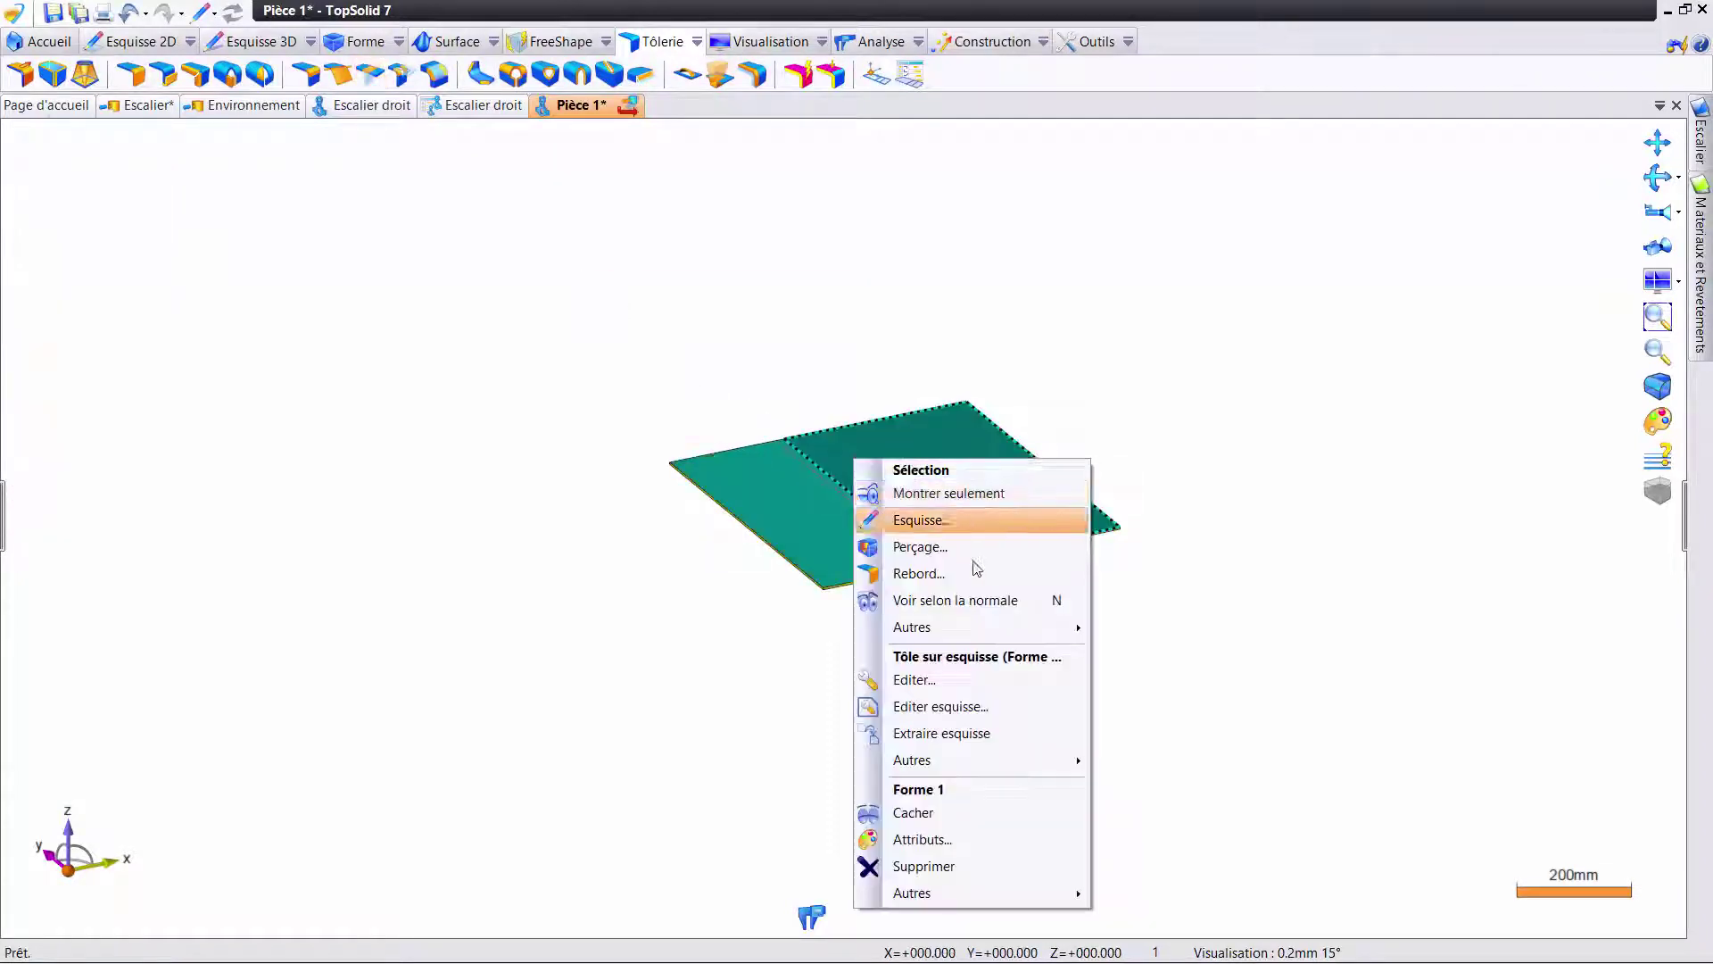
{"action": "left_click", "coordinate": [906, 519]}
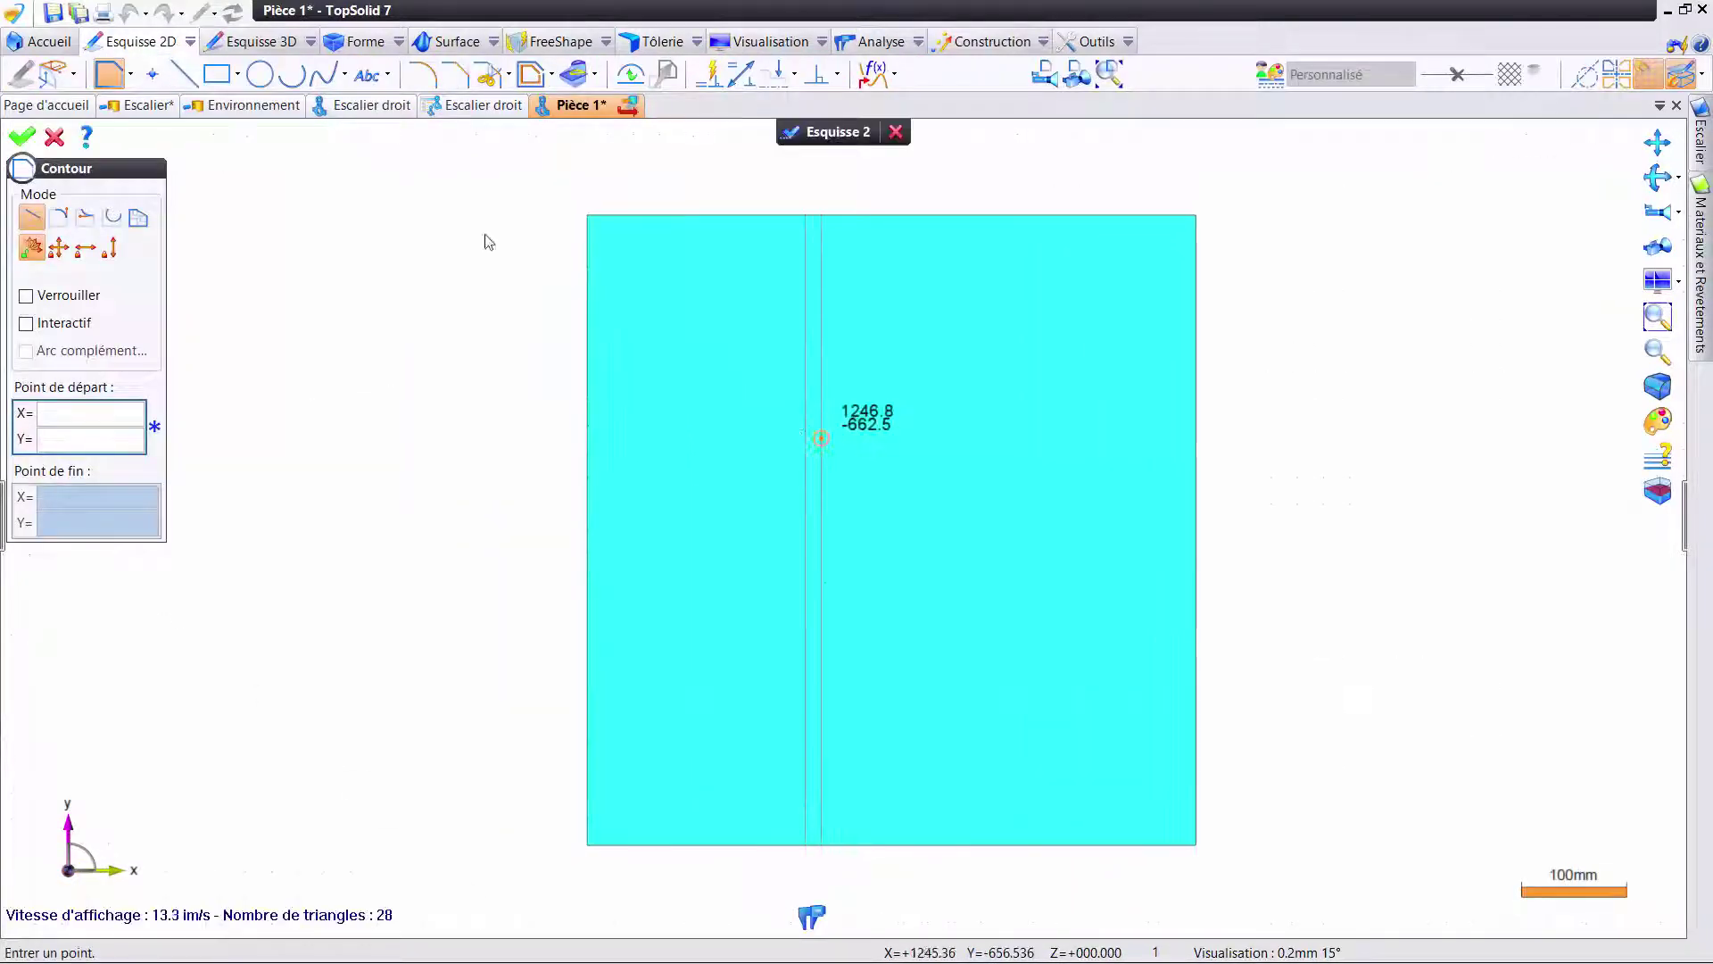
{"action": "left_click", "coordinate": [55, 78]}
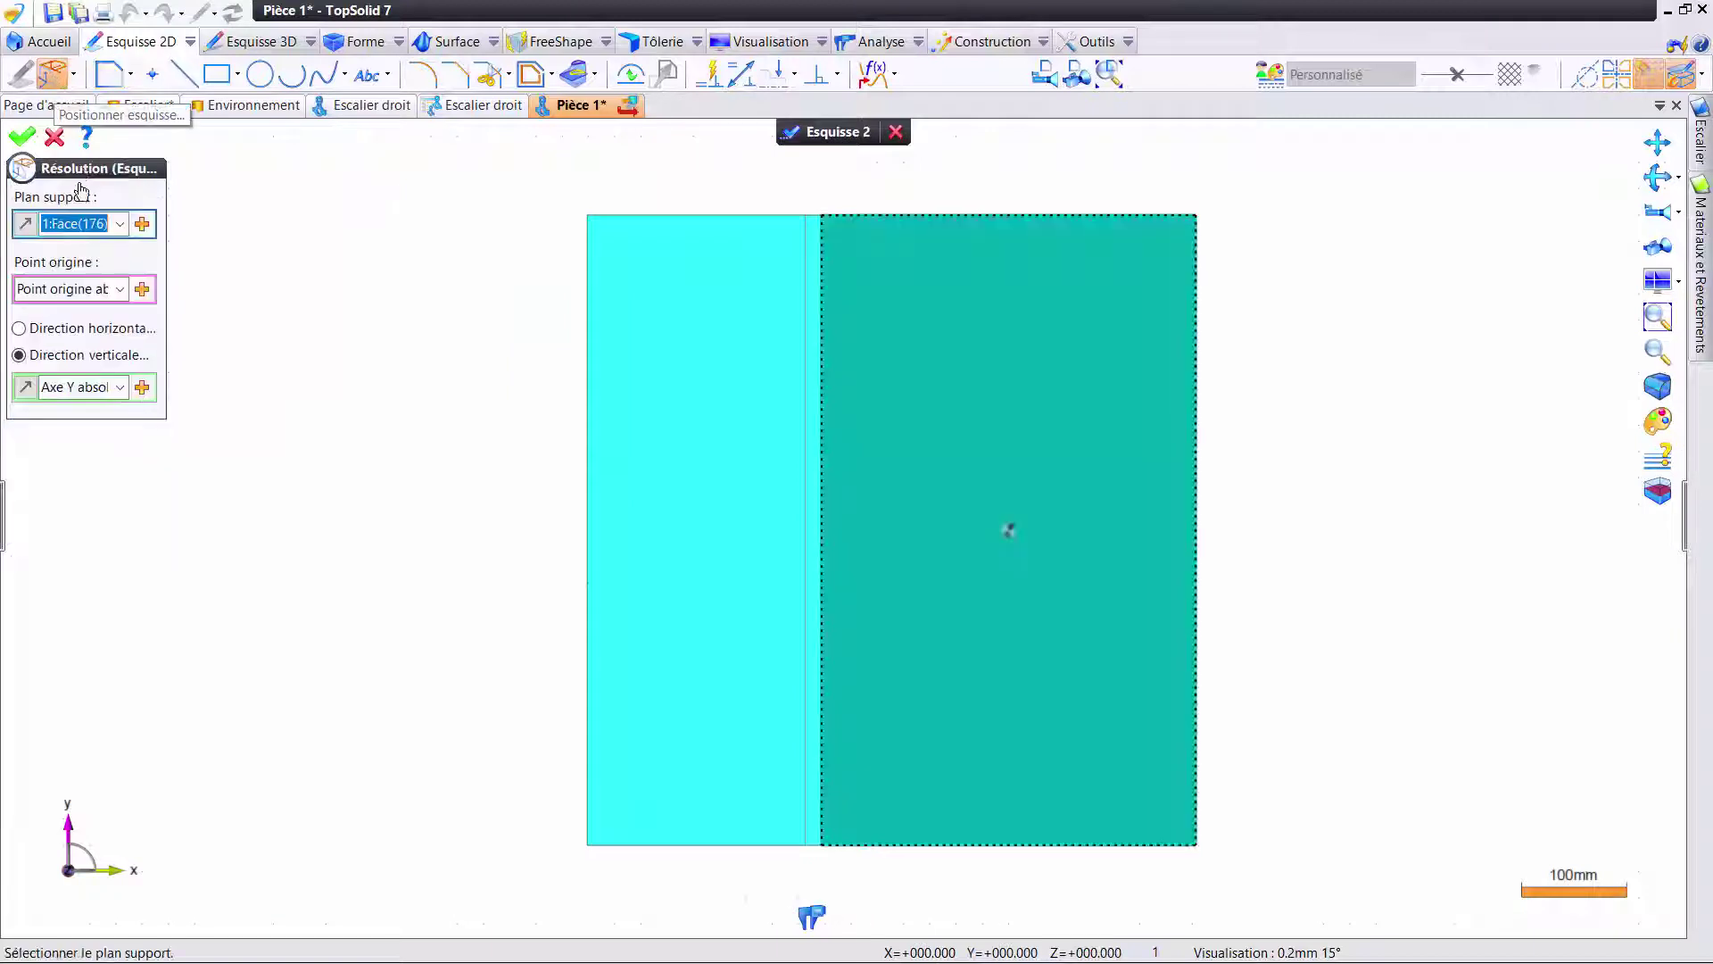
{"action": "left_click", "coordinate": [48, 293]}
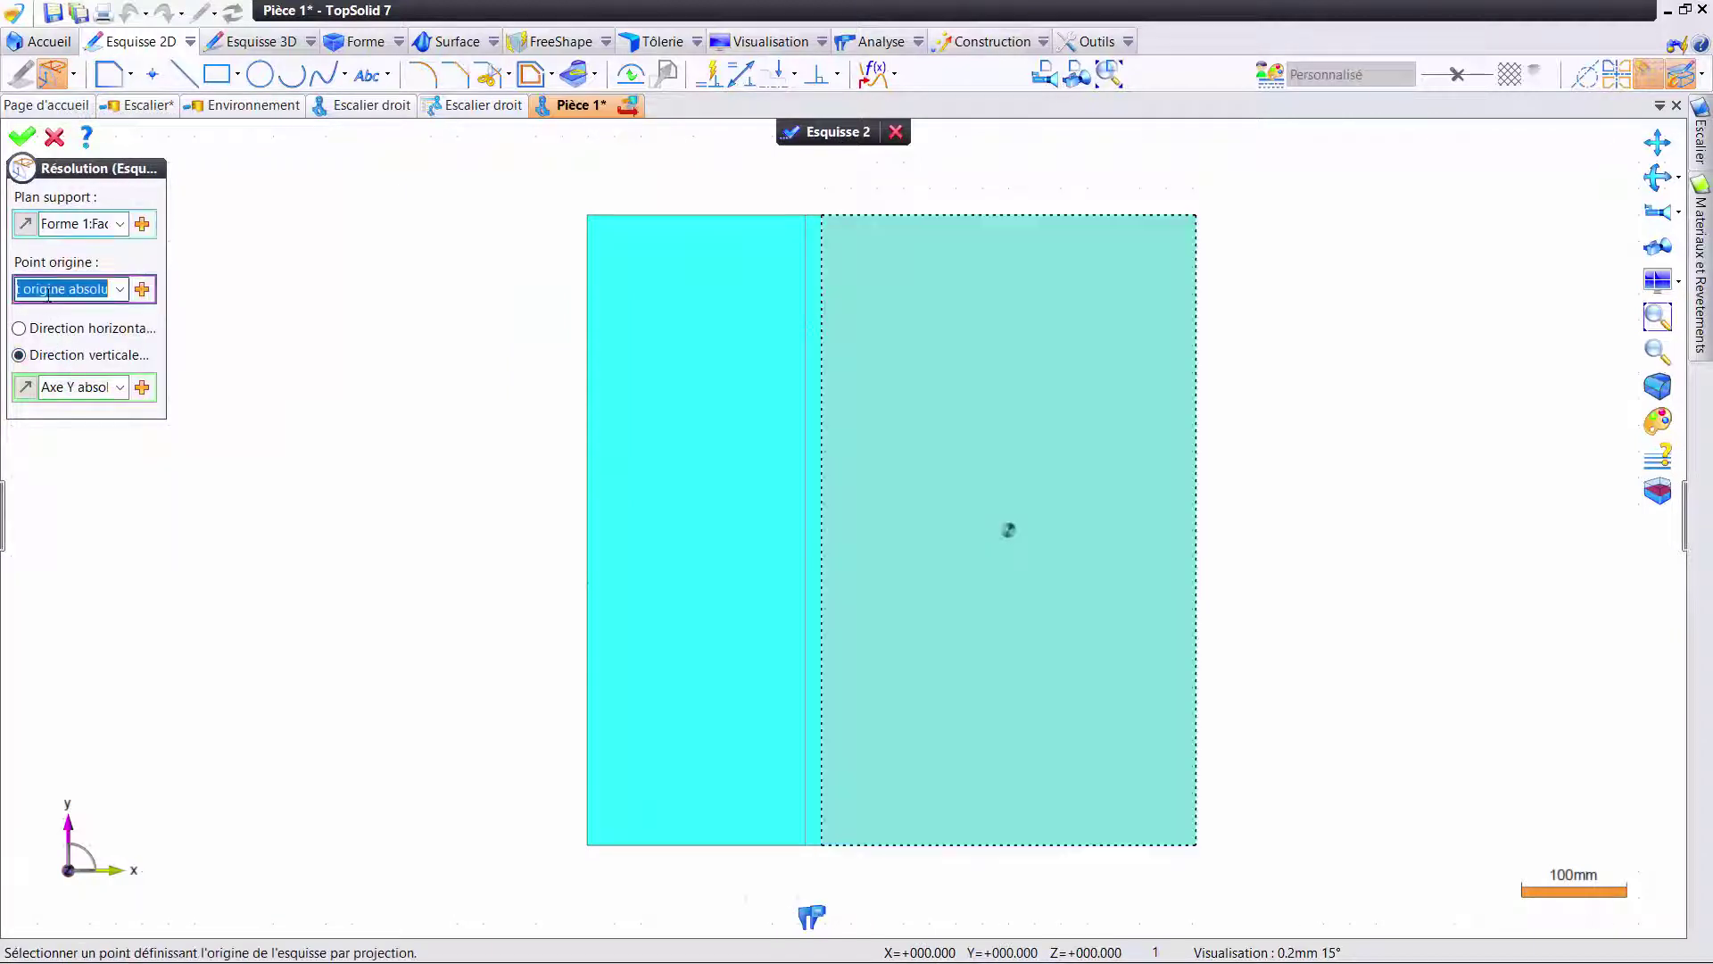
{"action": "left_click", "coordinate": [587, 589]}
{"action": "right_click", "coordinate": [428, 357]}
{"action": "left_click", "coordinate": [473, 371]}
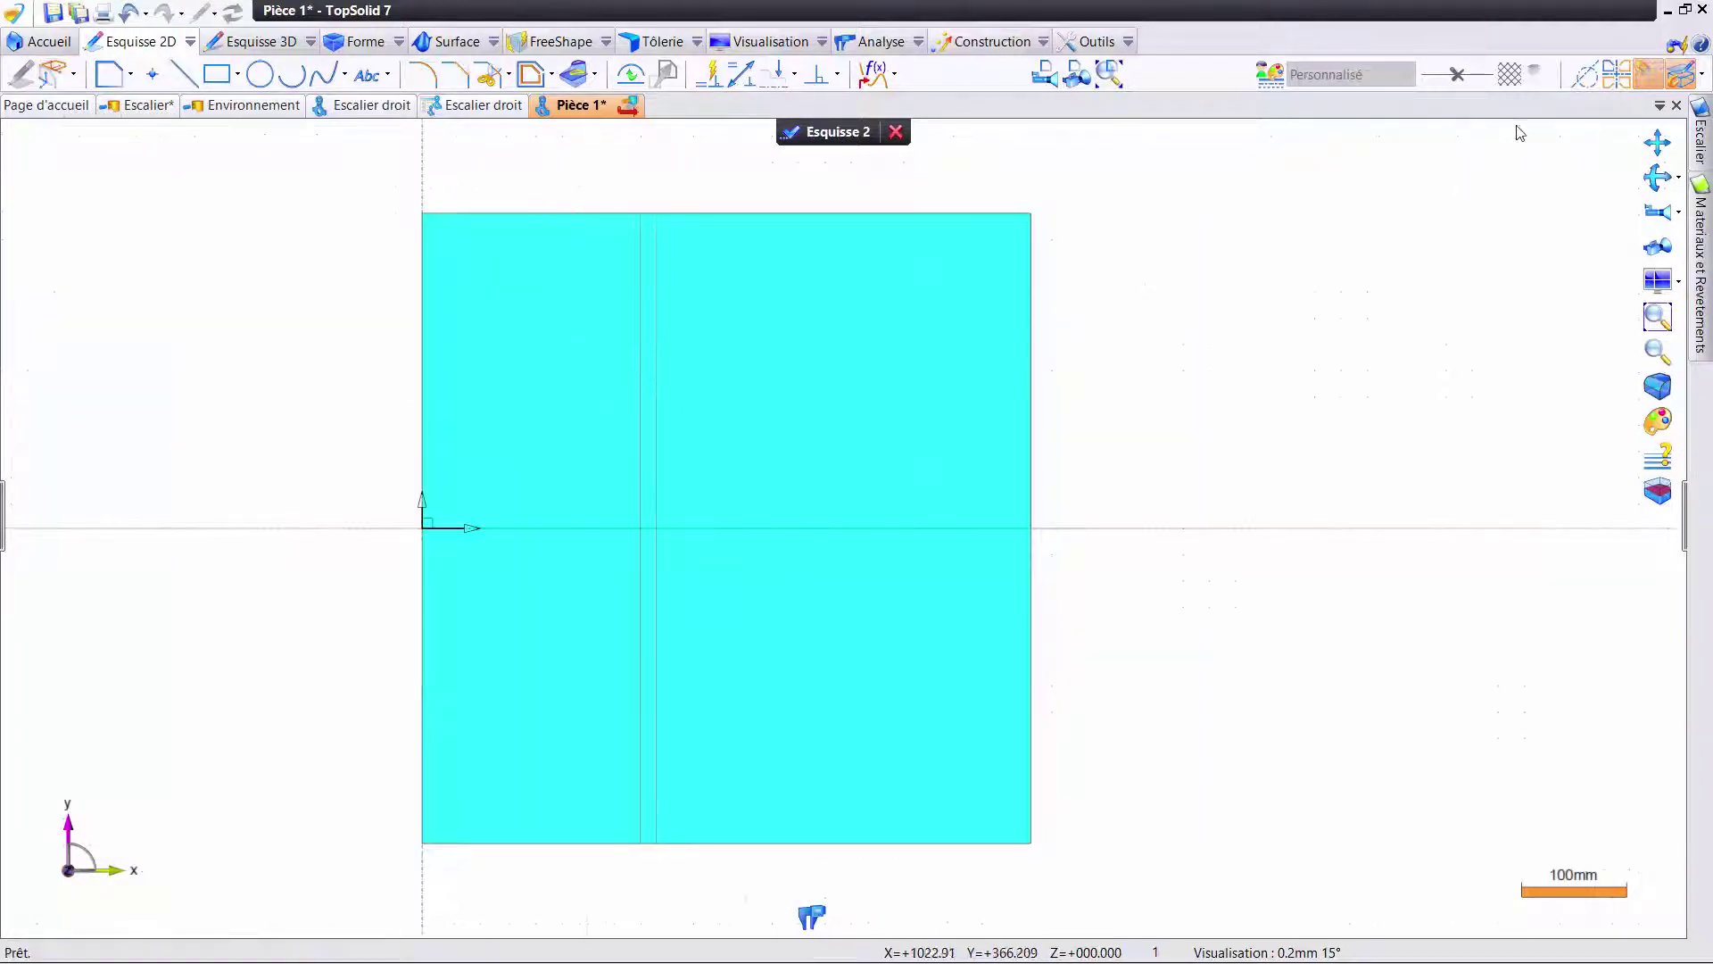
- Enable axis Symétrie dynamique and draw the mirrored chamfered-corner contour
{"action": "left_click", "coordinate": [1617, 79]}
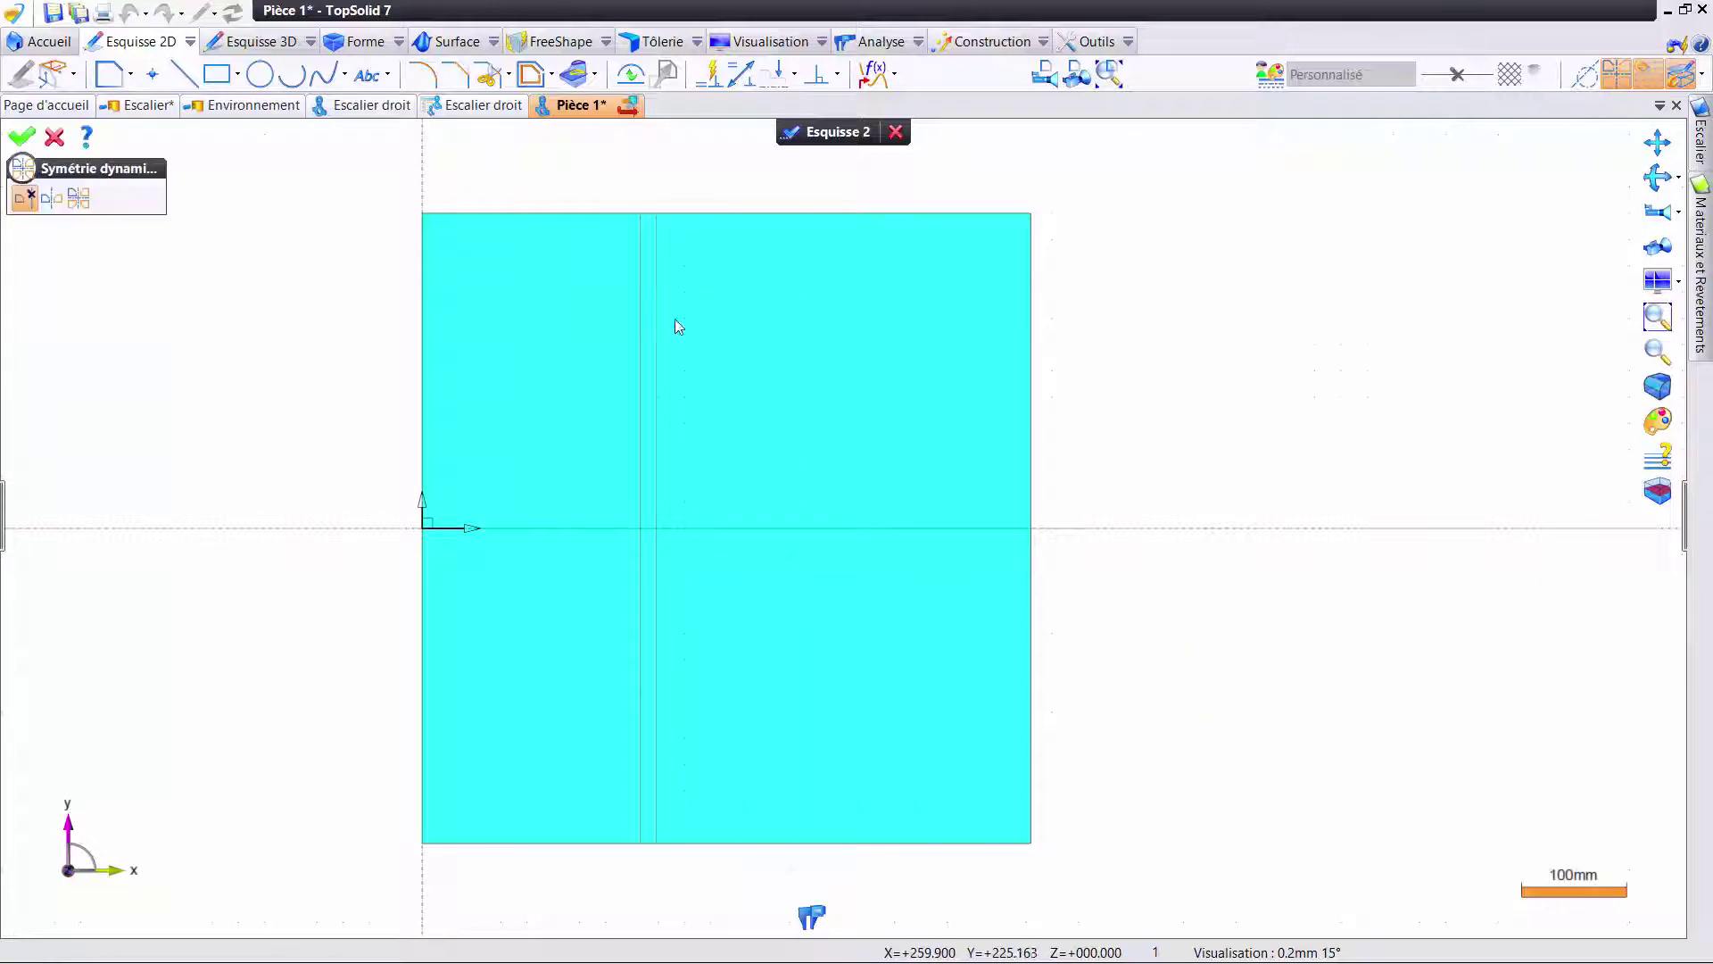
{"action": "left_click", "coordinate": [52, 198]}
{"action": "right_click", "coordinate": [372, 234]}
{"action": "left_click", "coordinate": [415, 248]}
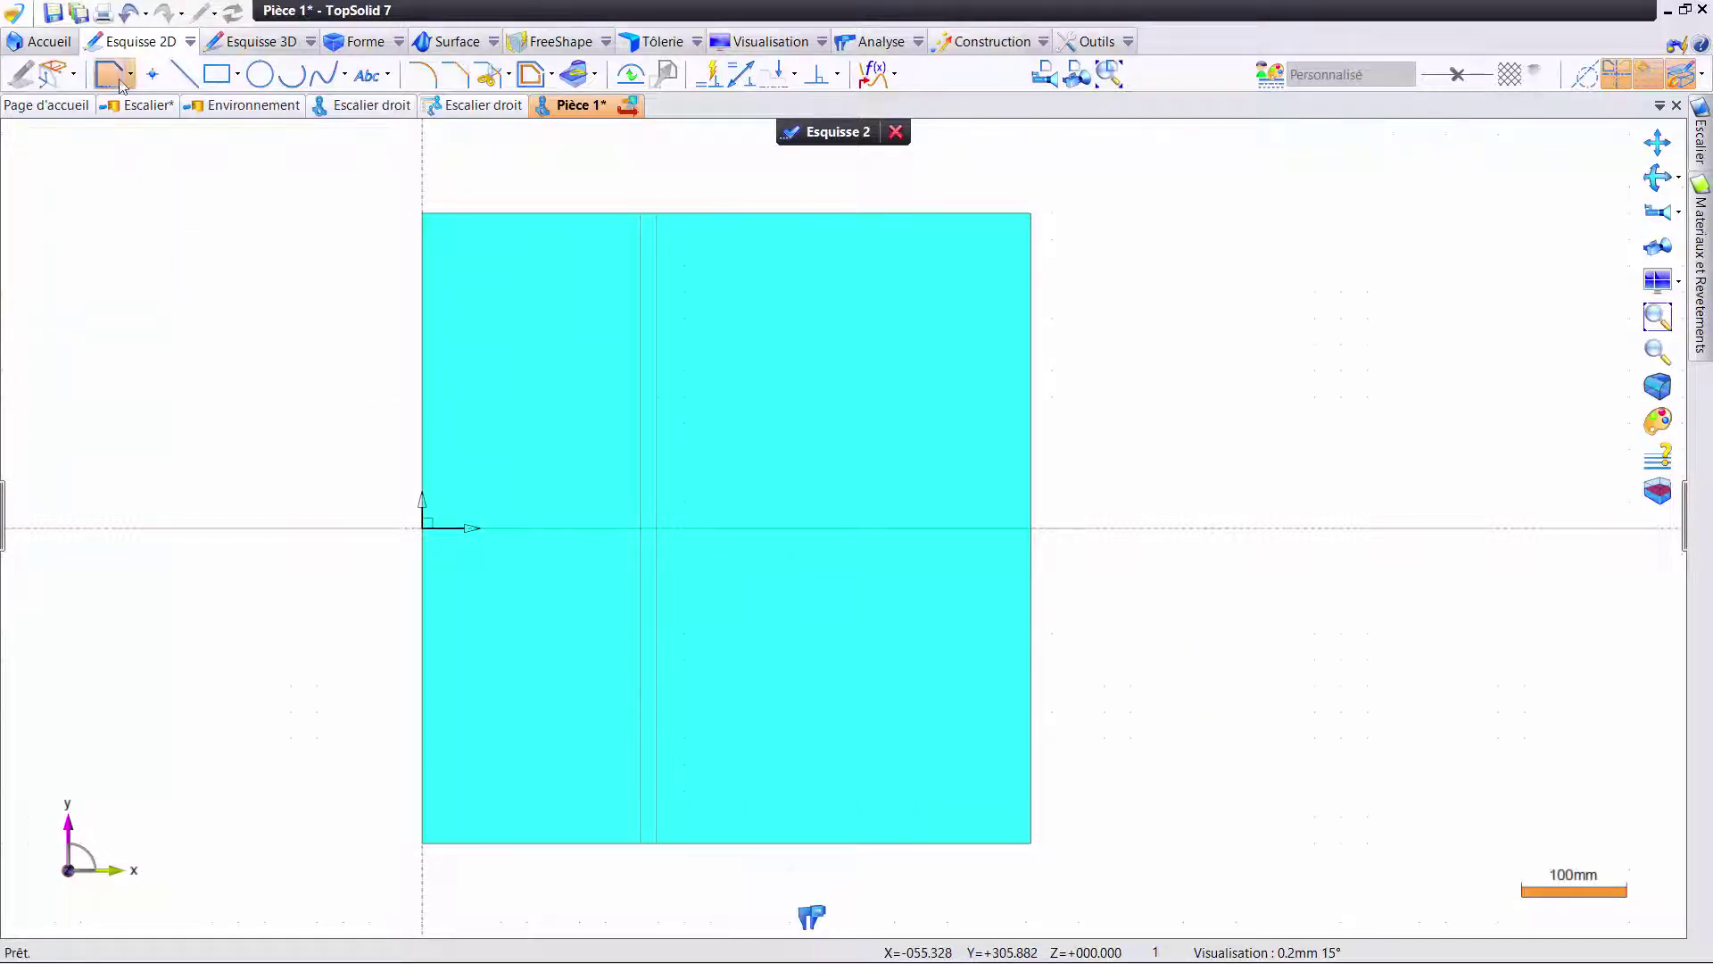
{"action": "left_click", "coordinate": [109, 74]}
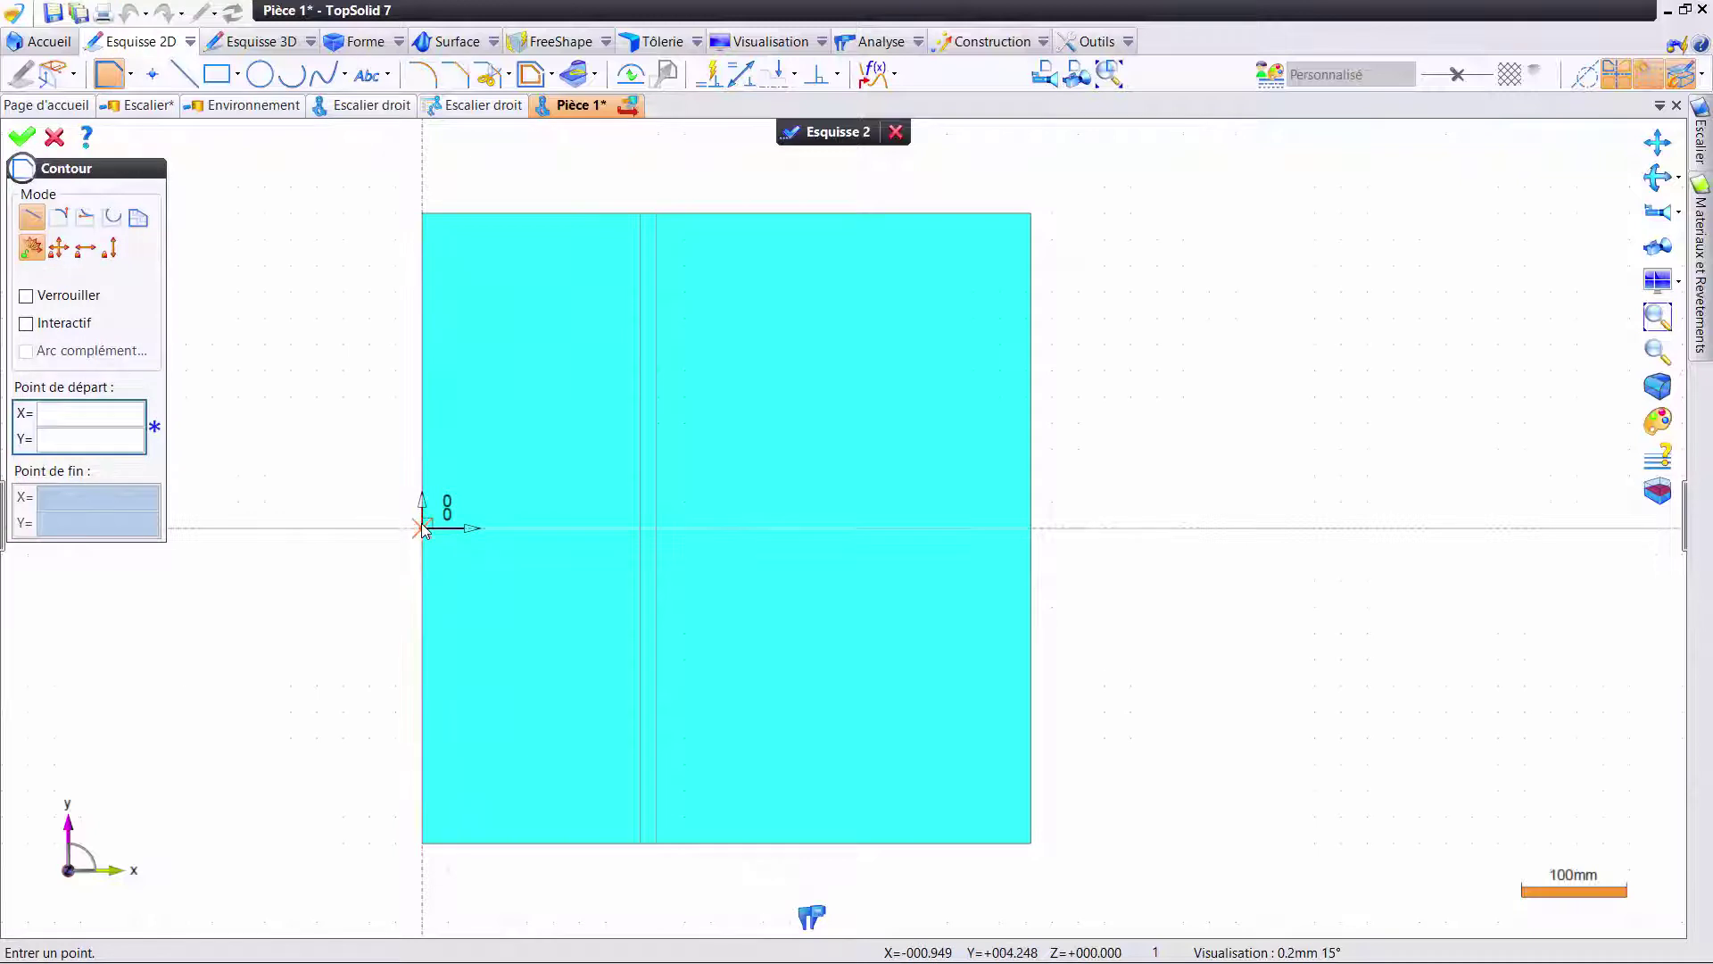
{"action": "left_click", "coordinate": [422, 410]}
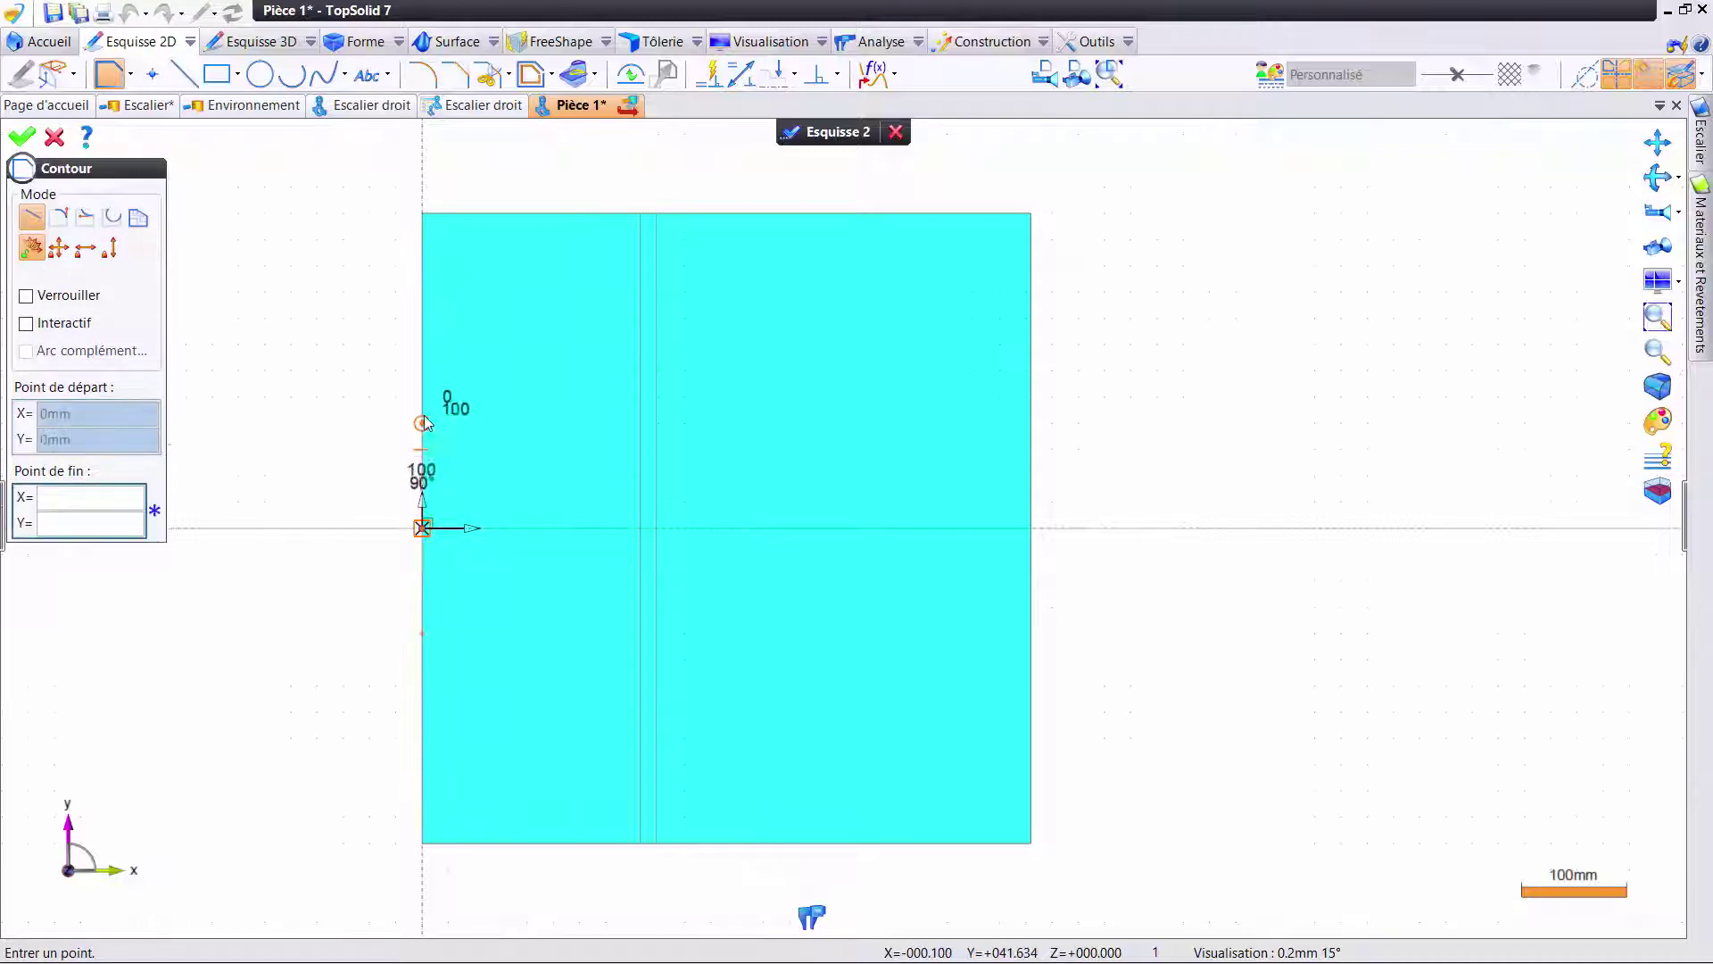
{"action": "left_click", "coordinate": [657, 214]}
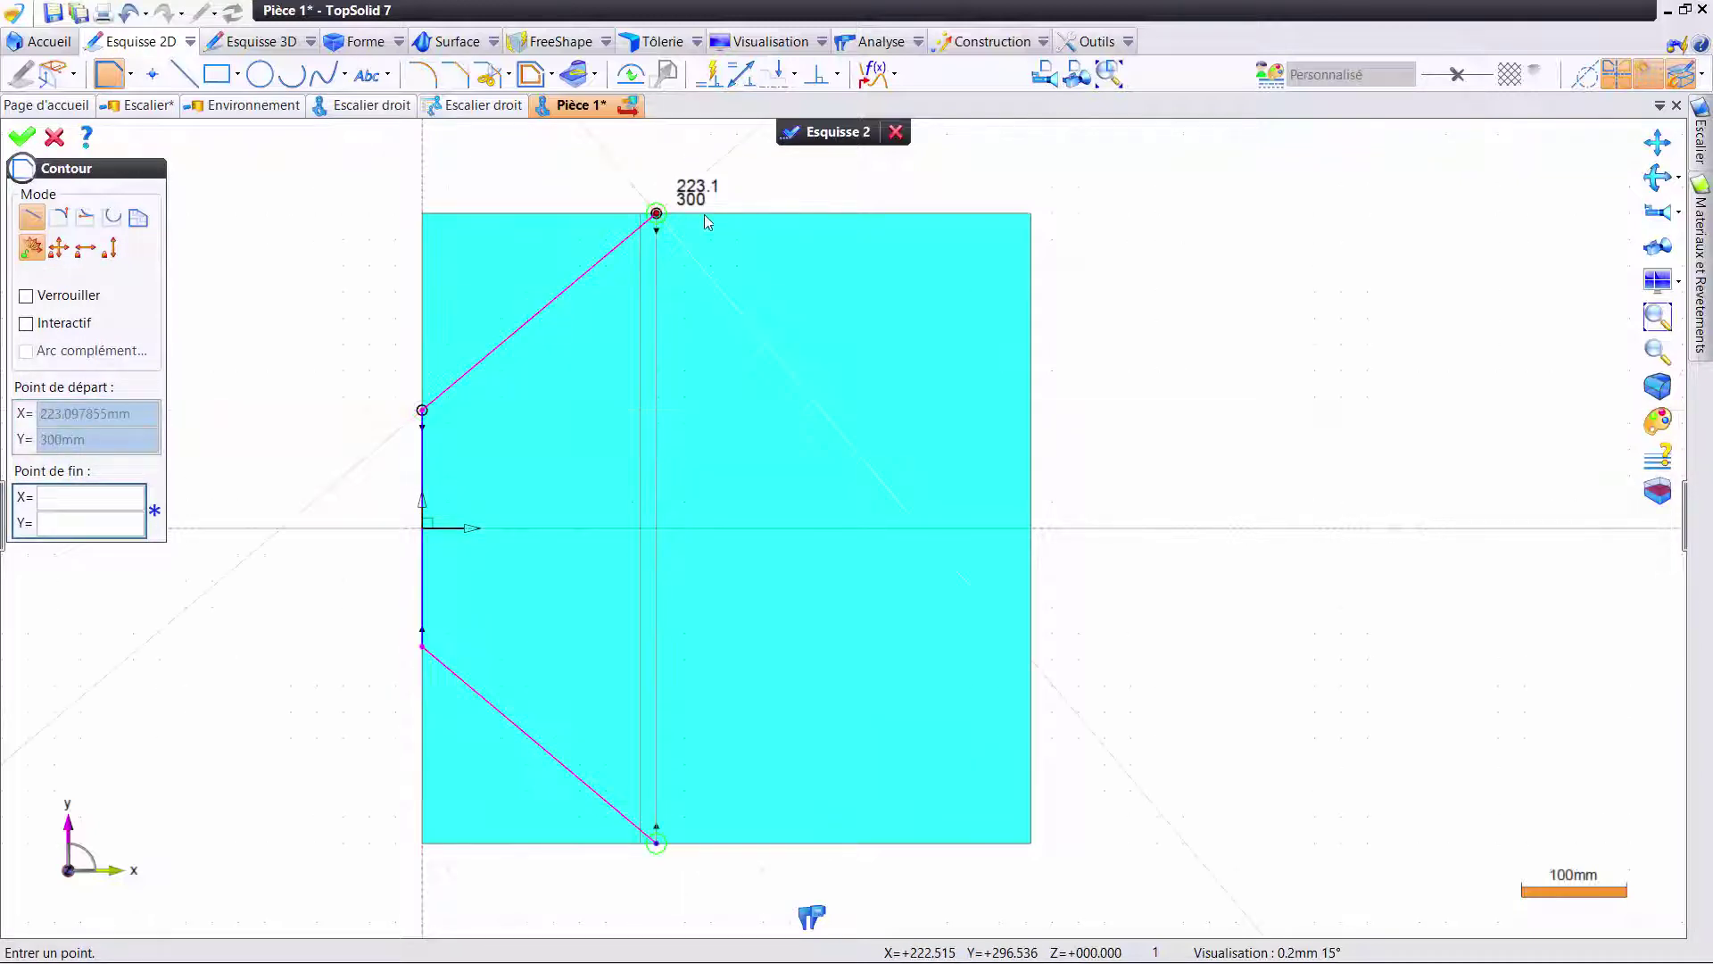
{"action": "left_click", "coordinate": [947, 213]}
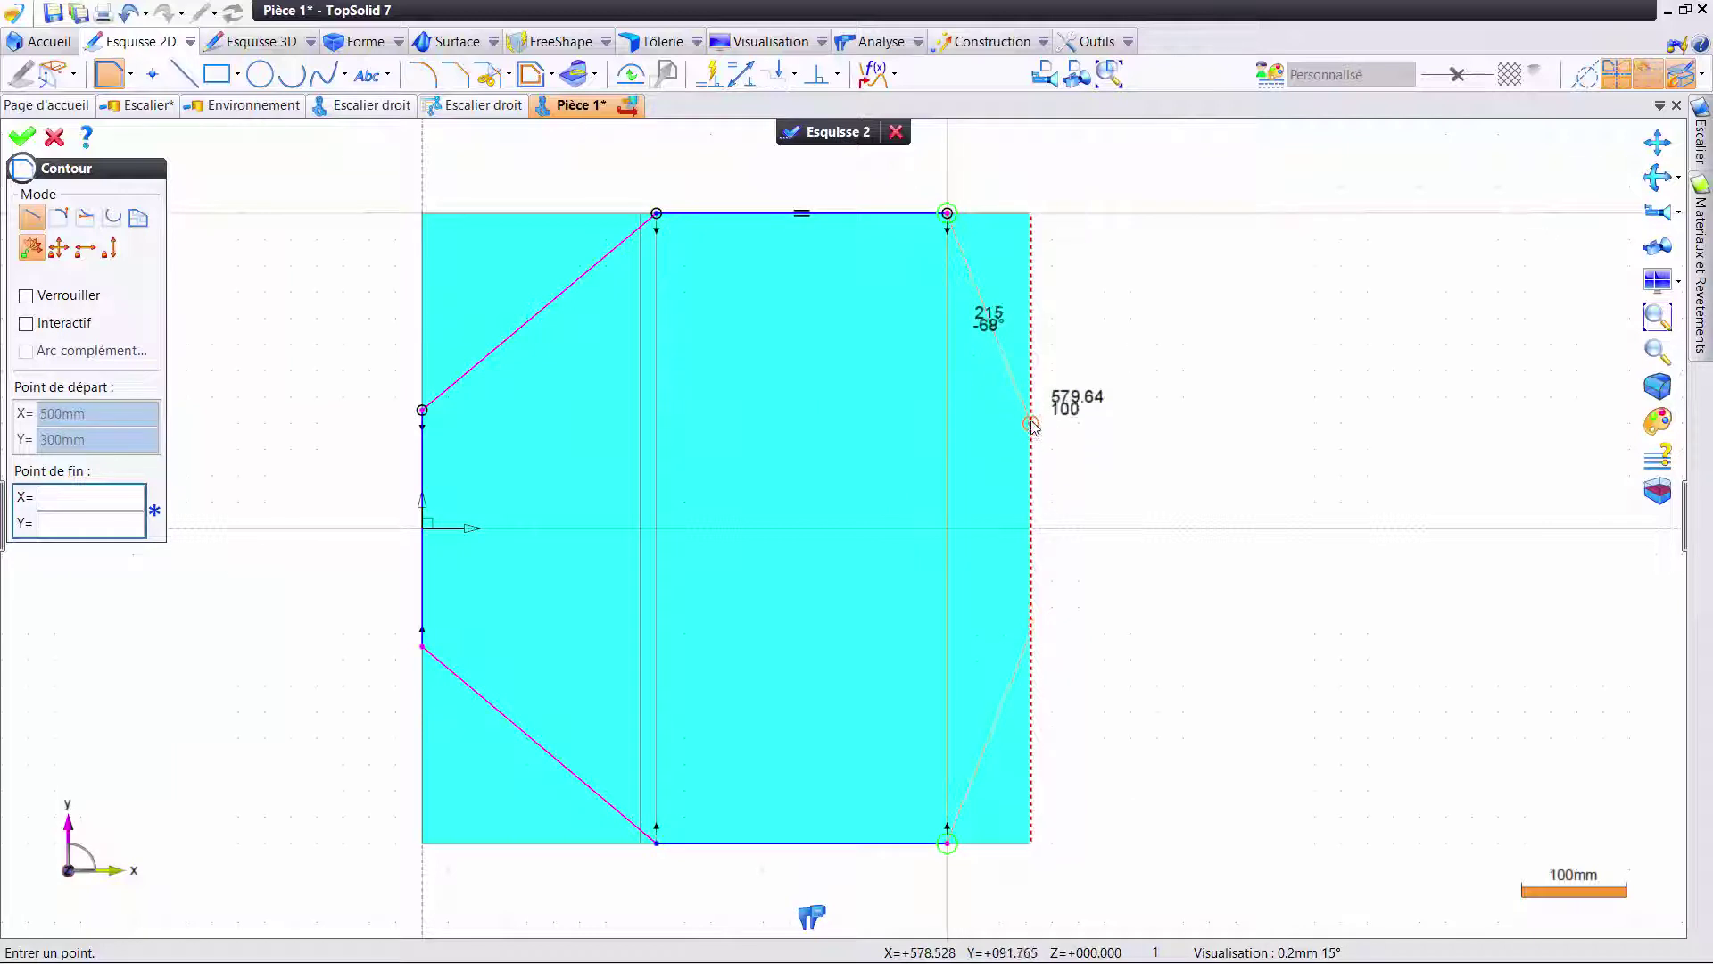
{"action": "left_click", "coordinate": [1031, 410]}
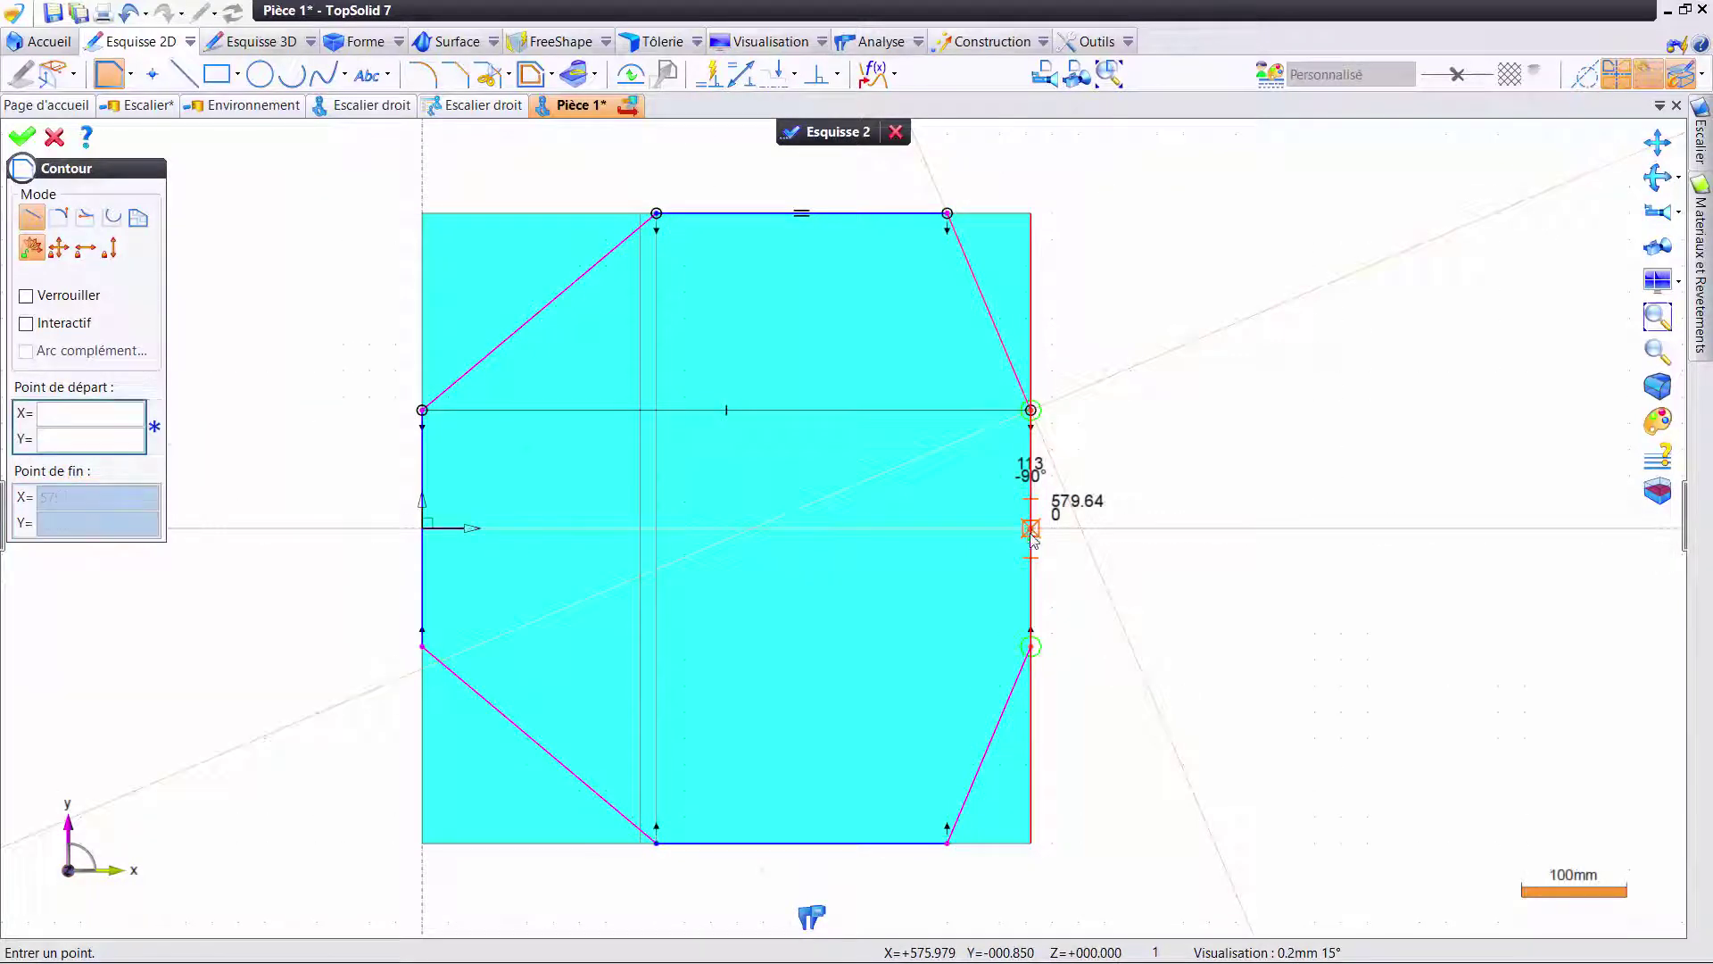
{"action": "key", "text": "Escape"}
- Dimension the outline's left edge at 80 and the corner offset at 50
{"action": "right_click", "coordinate": [246, 309]}
{"action": "left_click", "coordinate": [357, 432]}
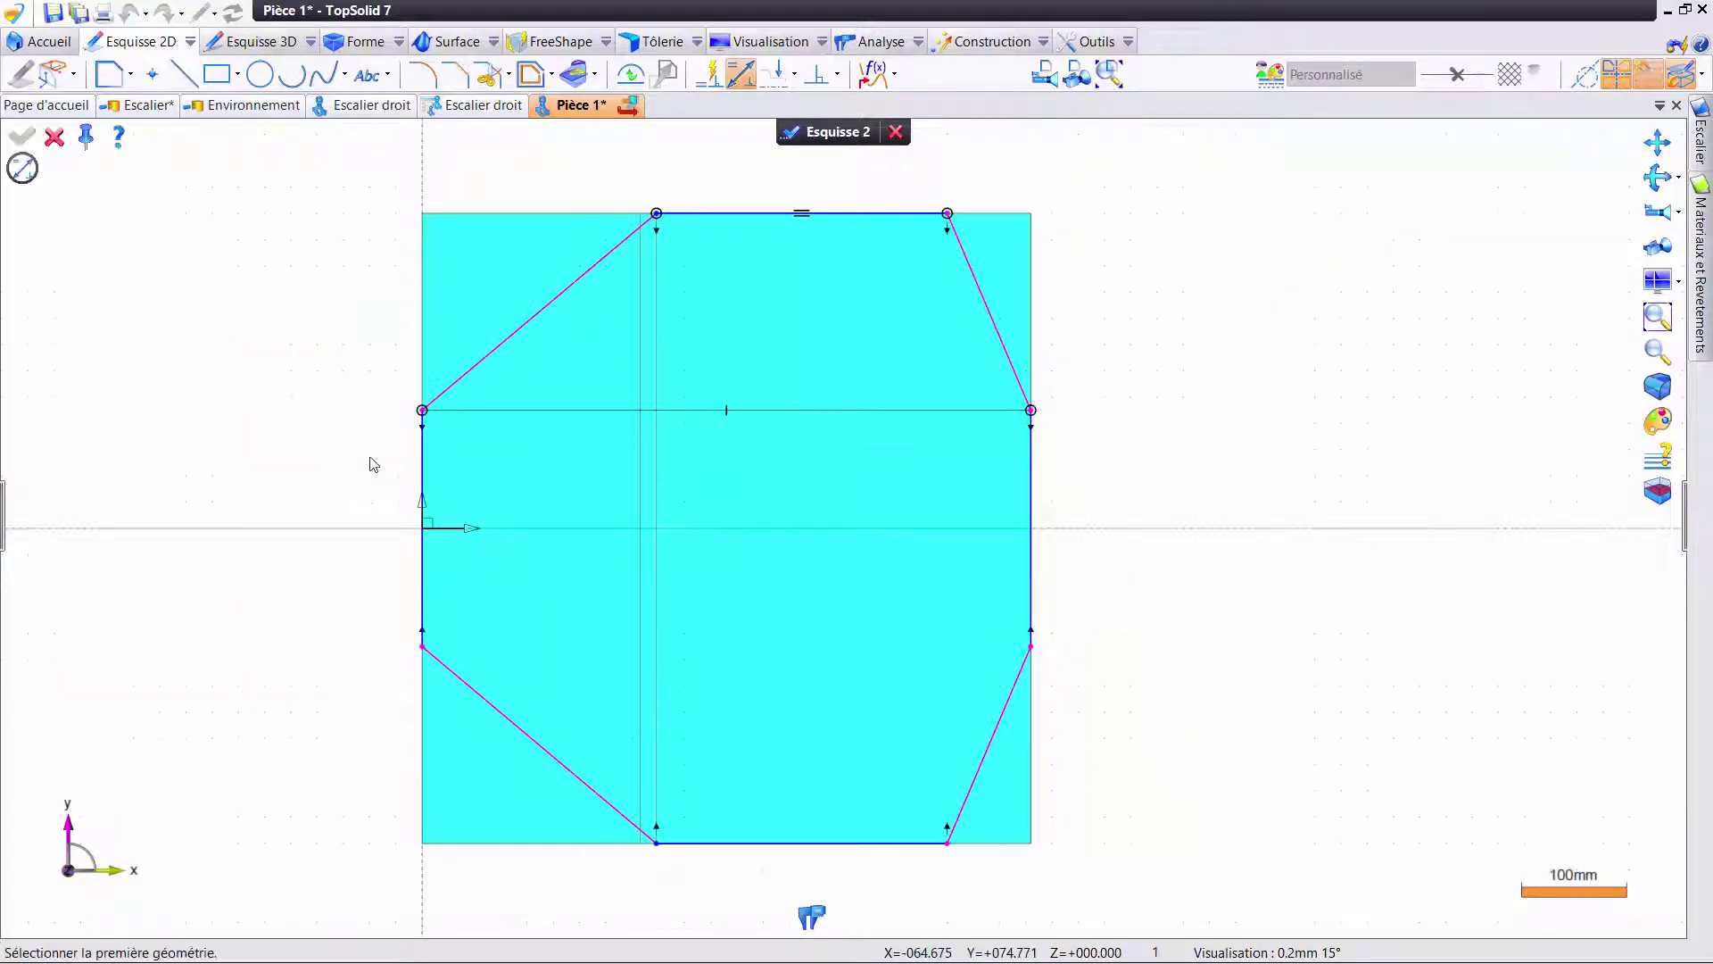
{"action": "left_click", "coordinate": [427, 464]}
{"action": "left_click", "coordinate": [361, 481]}
{"action": "type", "text": "80"}
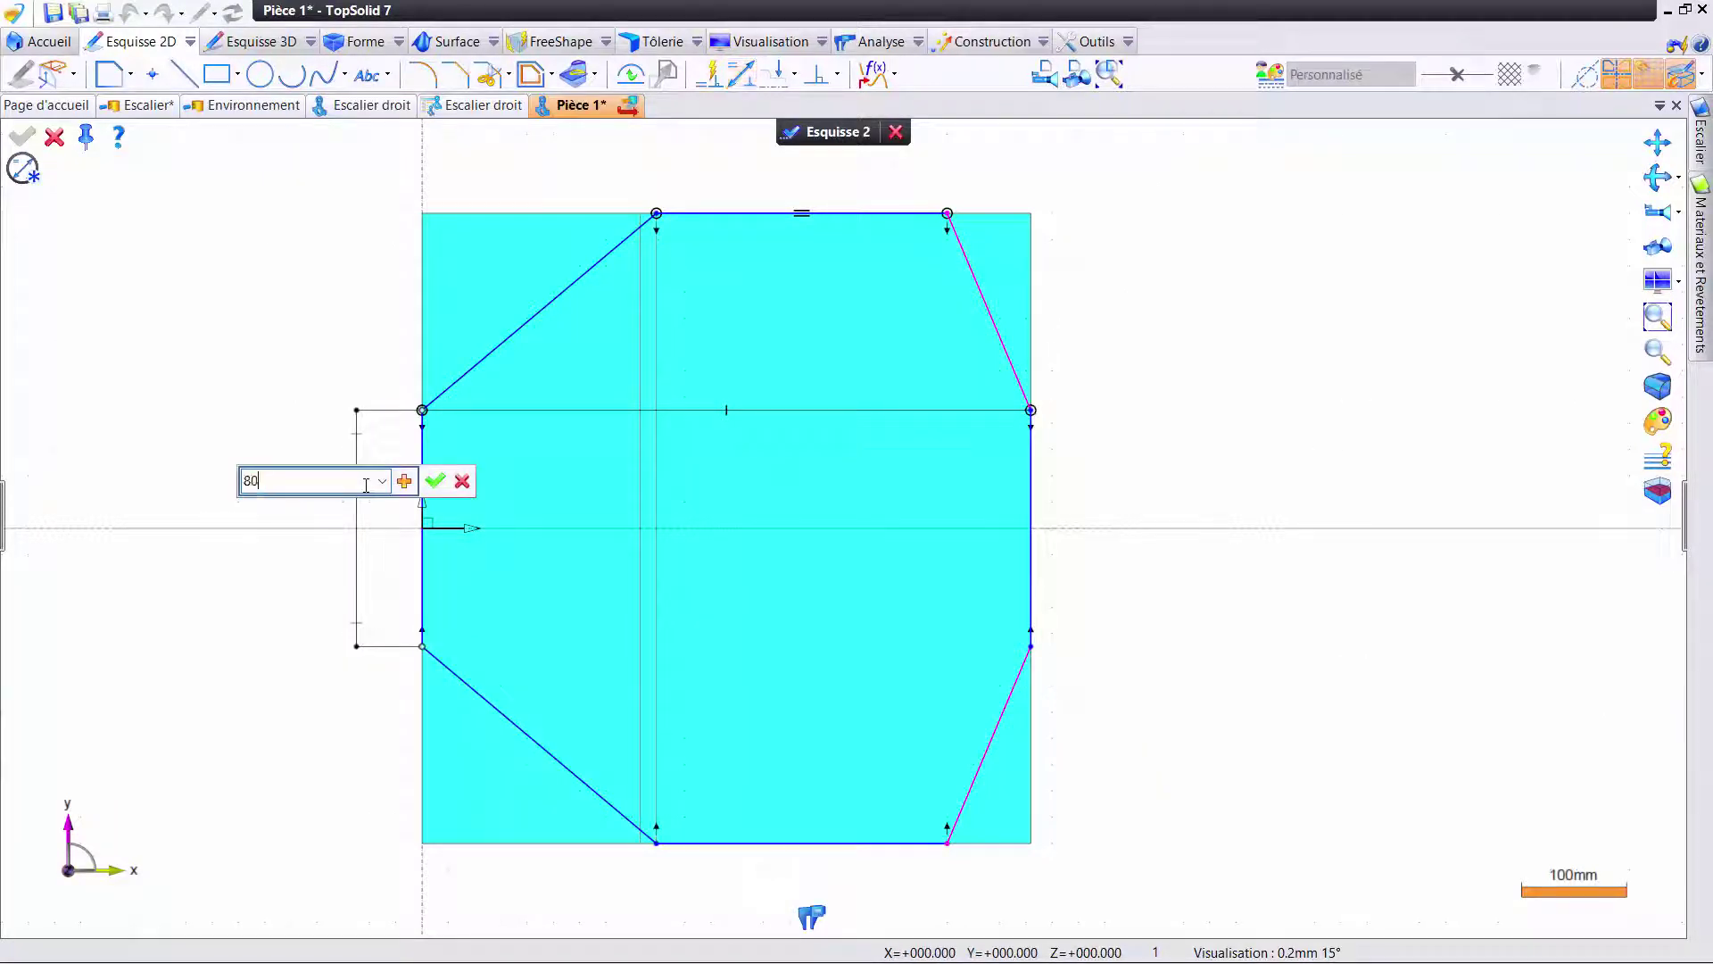
{"action": "key", "text": "Return"}
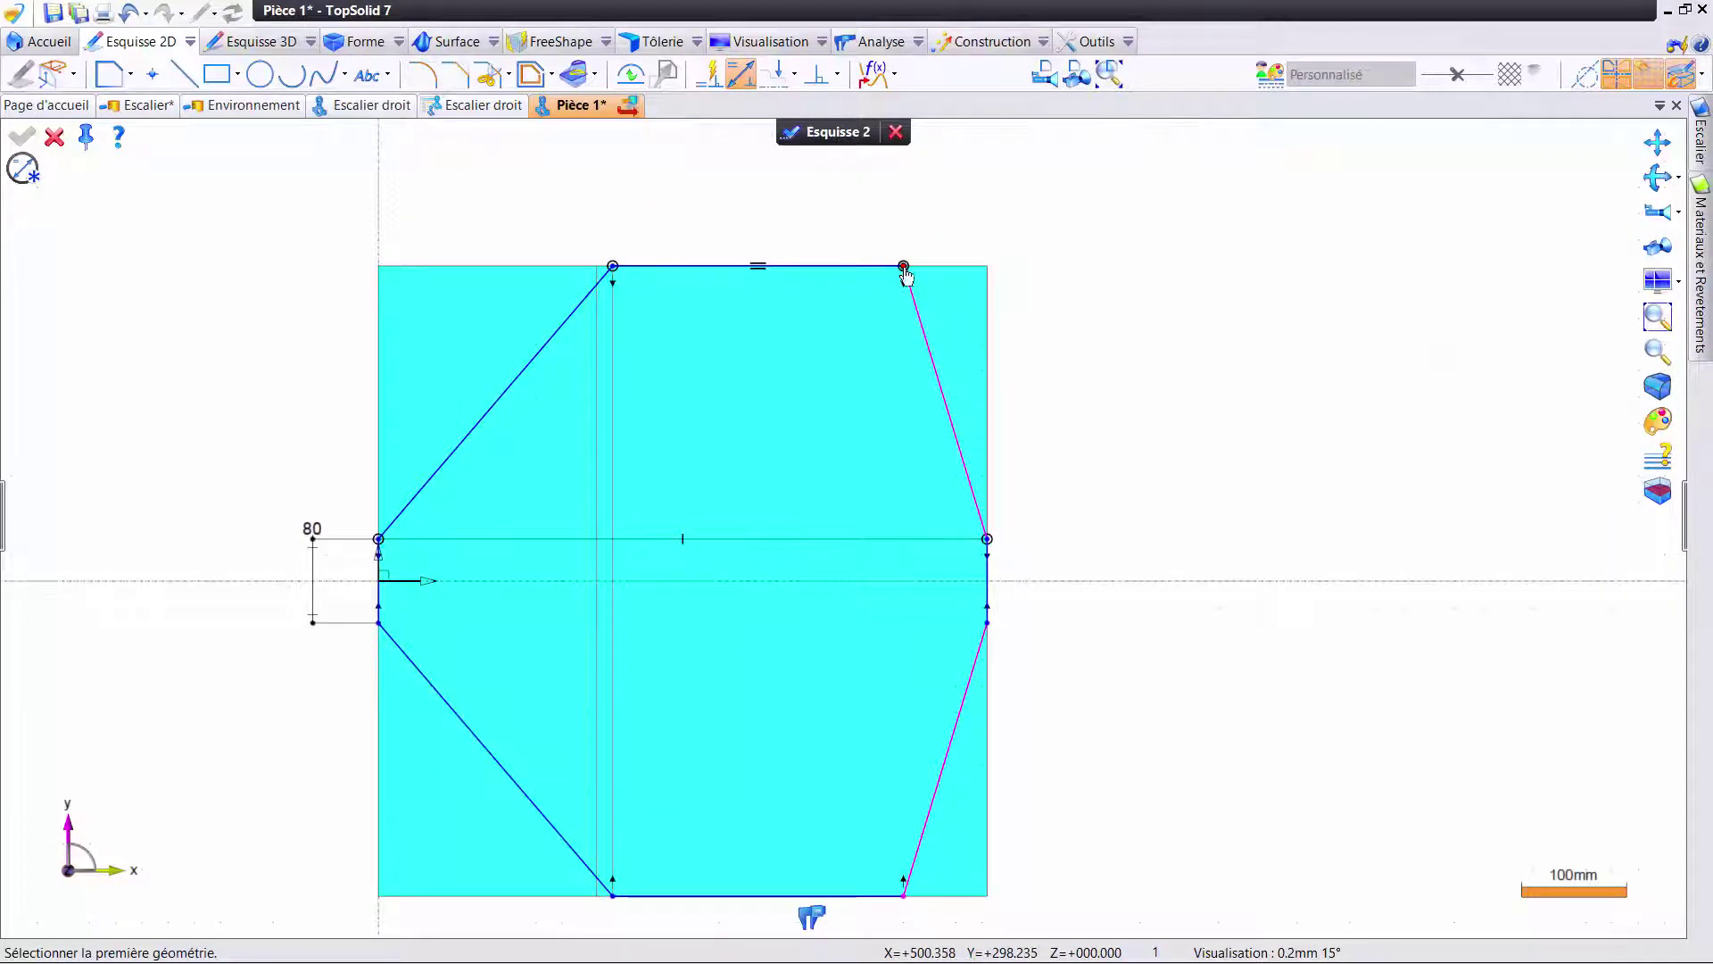
{"action": "left_click", "coordinate": [904, 267]}
{"action": "left_click", "coordinate": [1003, 262]}
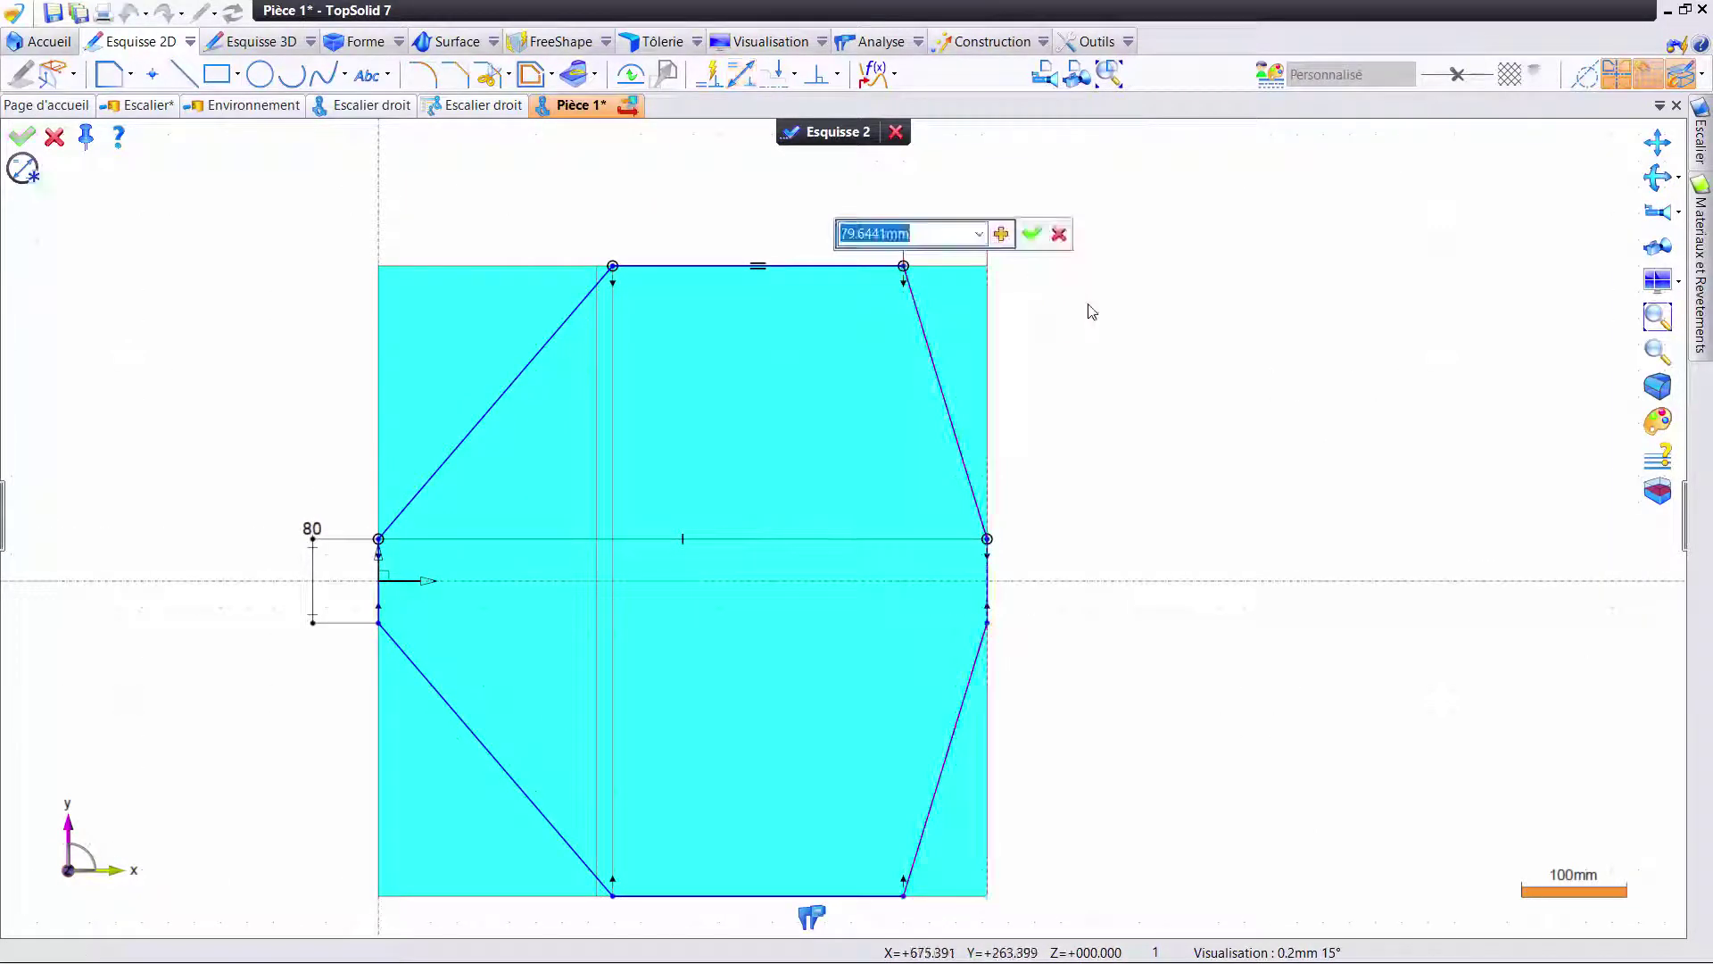
{"action": "type", "text": "0"}
{"action": "key", "text": "Return"}
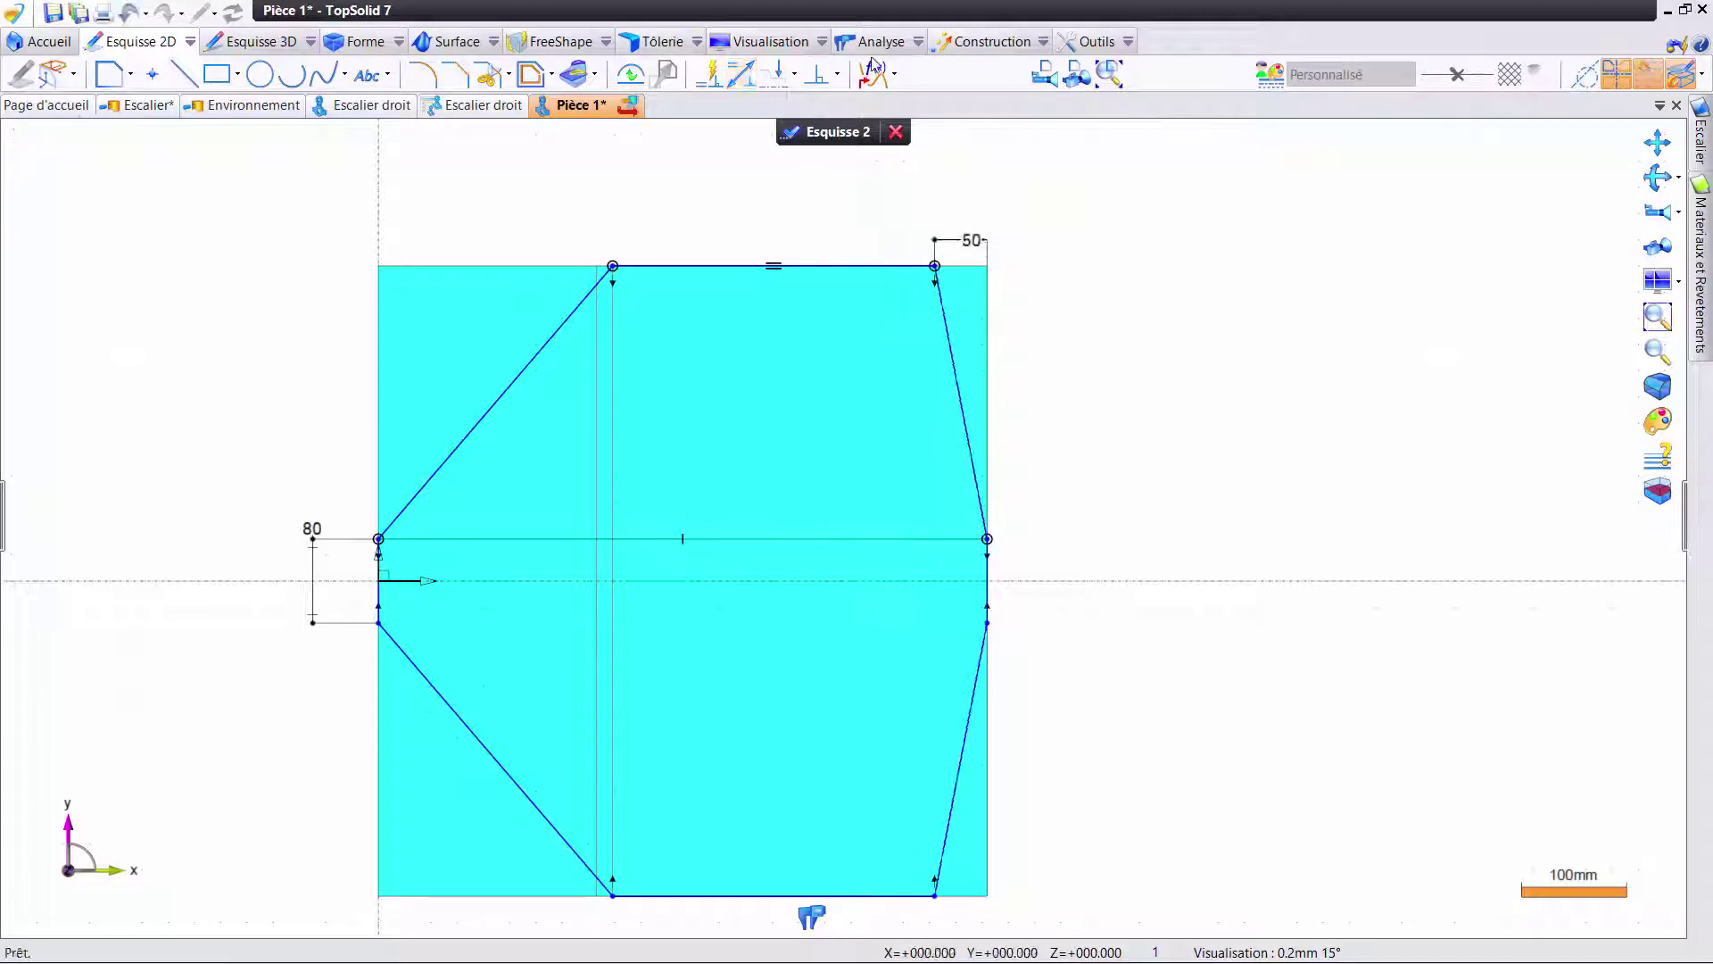
{"action": "left_click", "coordinate": [895, 74]}
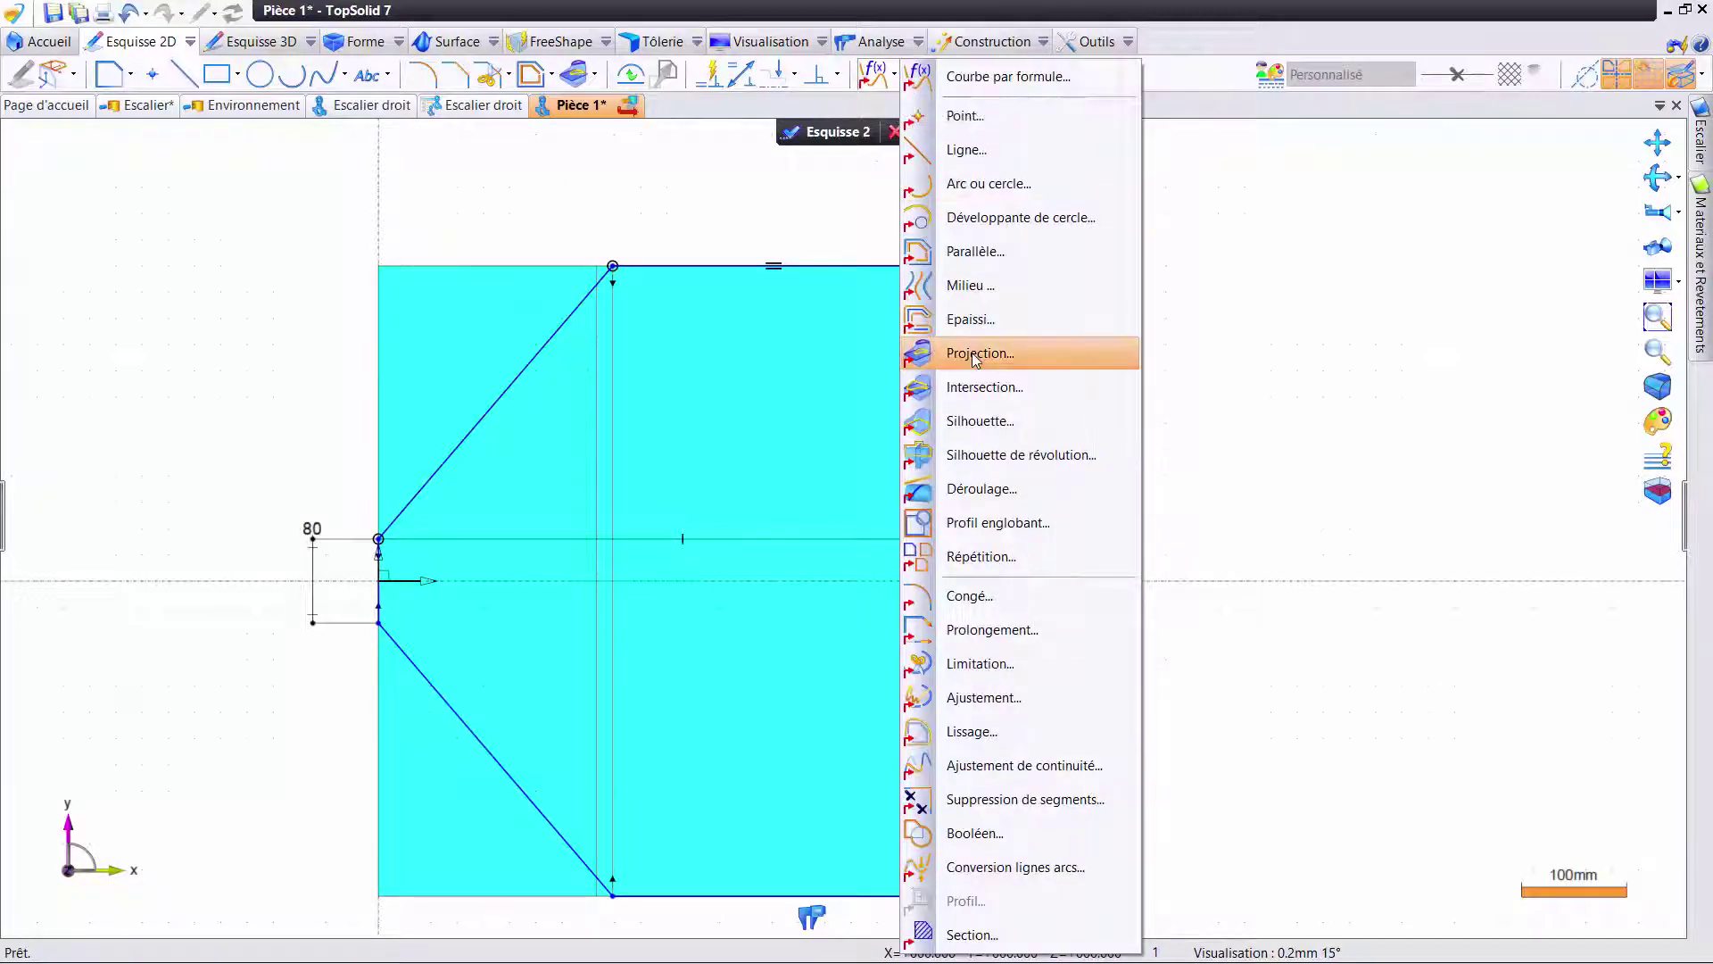
- Offset the bracket outline of Esquisse 2 inward by 100 mm with Parallèle
{"action": "left_click", "coordinate": [993, 254]}
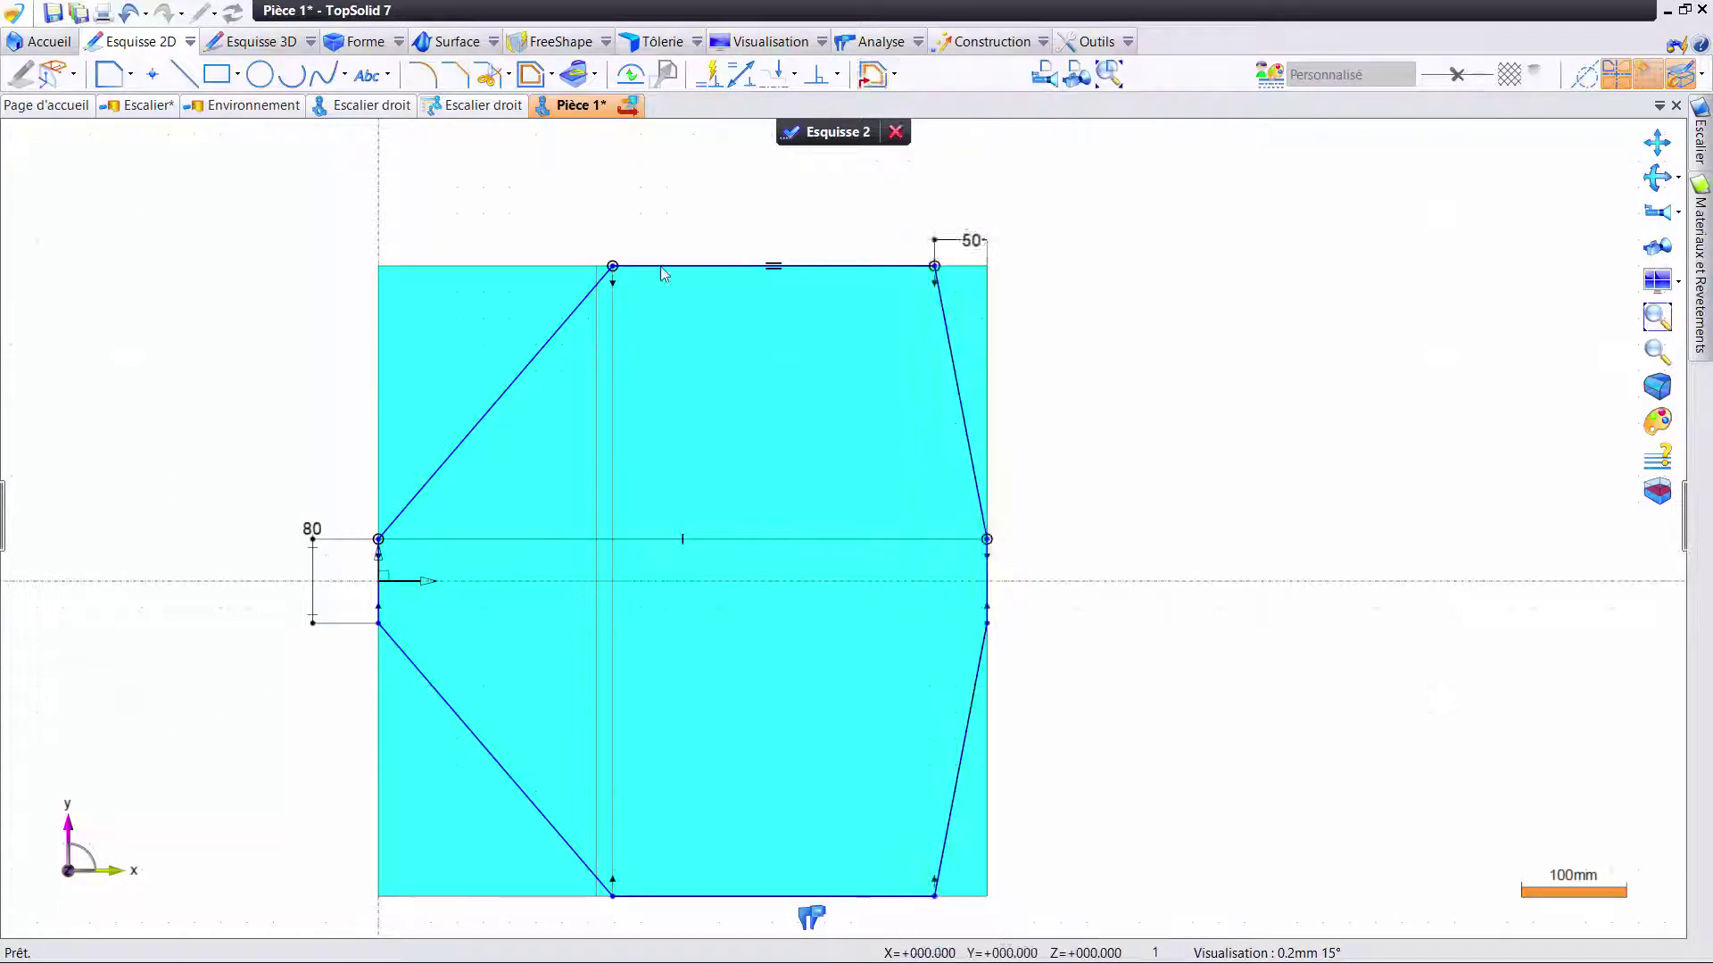
{"action": "left_click", "coordinate": [545, 355]}
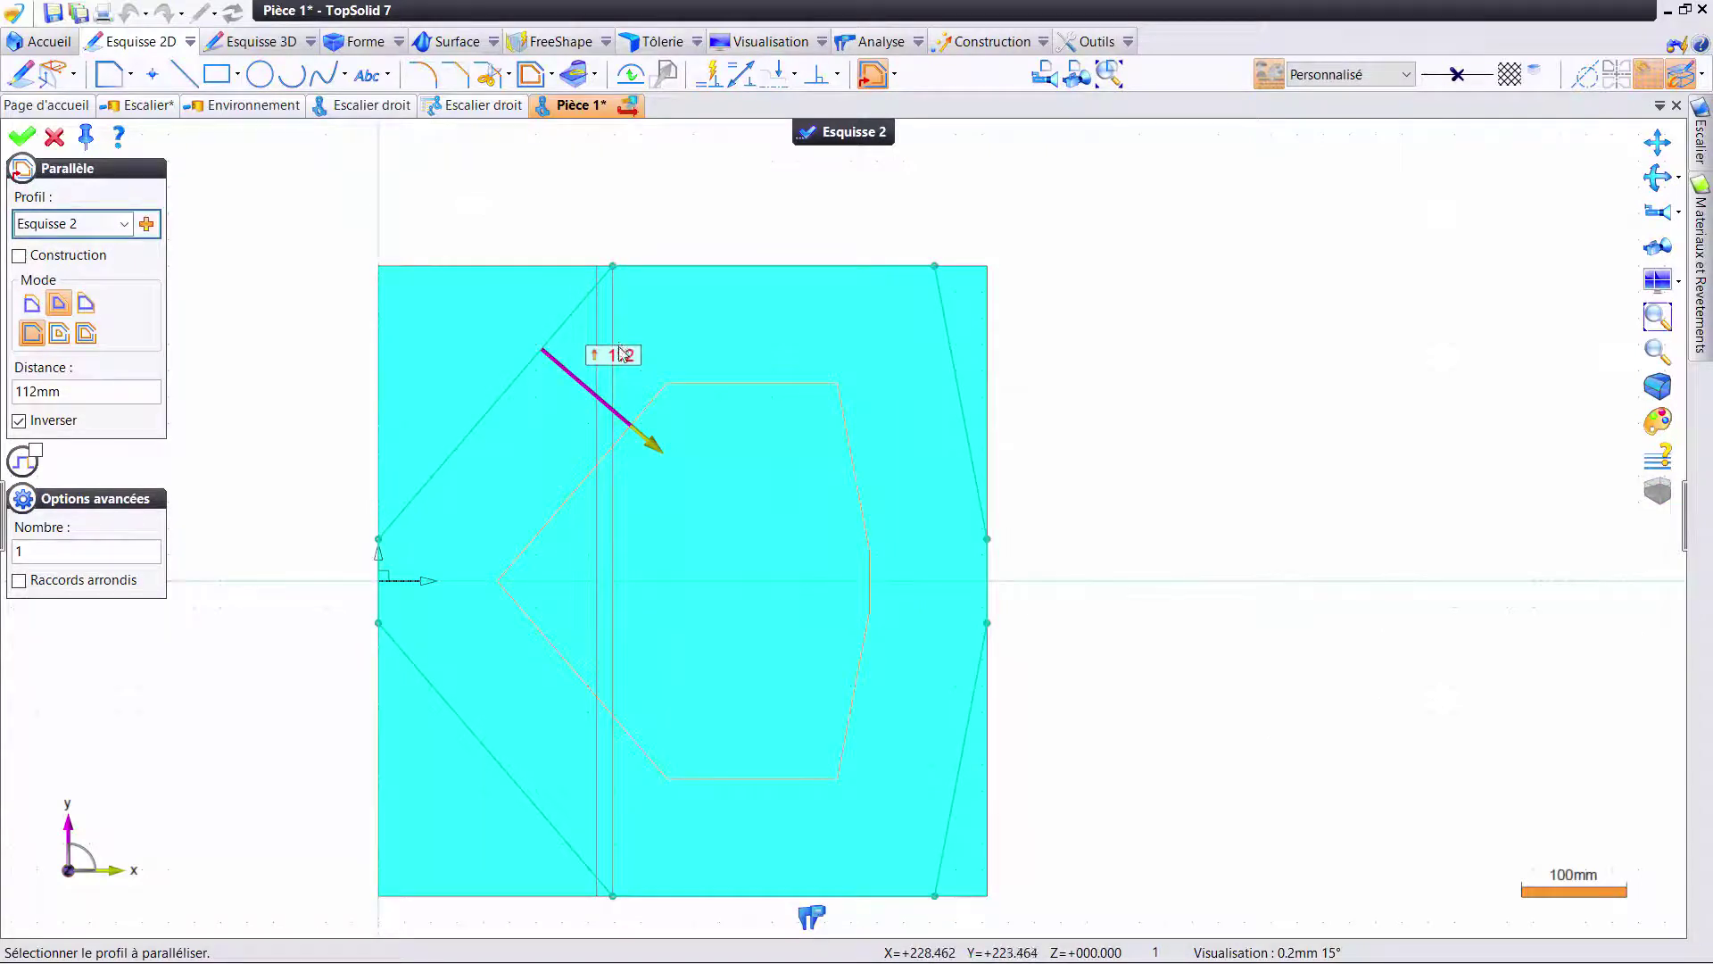
{"action": "left_click", "coordinate": [622, 355]}
{"action": "type", "text": "100"}
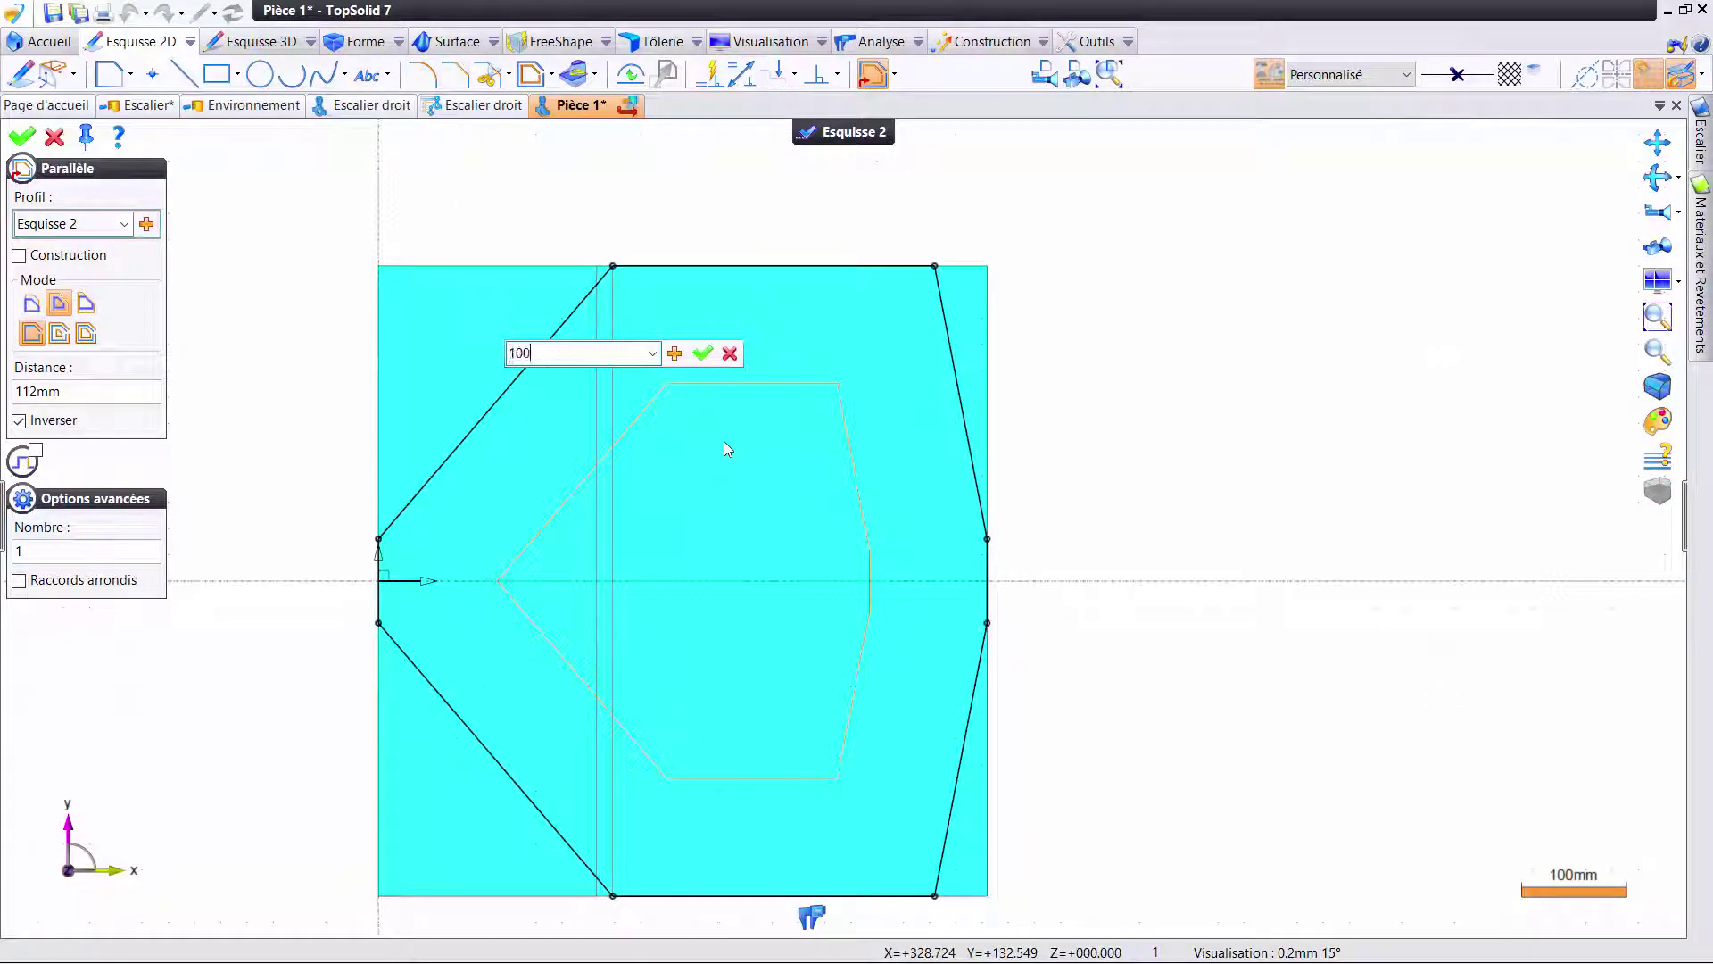
{"action": "key", "text": "Return"}
{"action": "key", "text": "Return"}
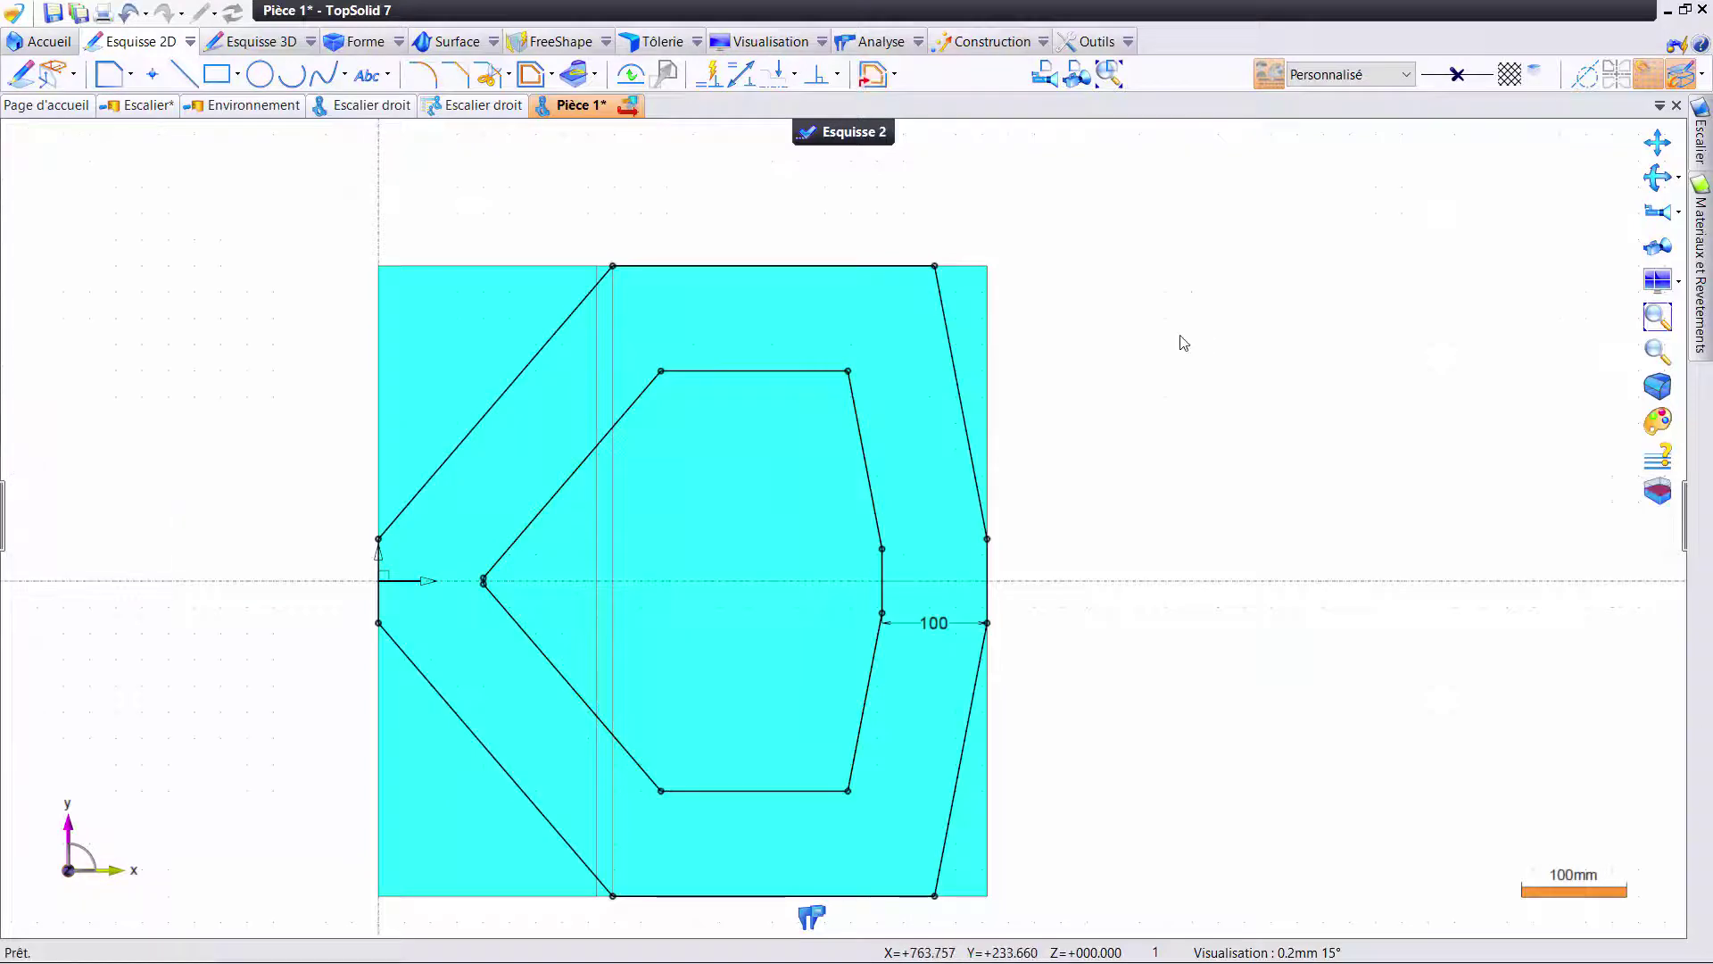
- Trim the sheet with Limitation par profil using the offset sketch, with Inverser checked
{"action": "right_click", "coordinate": [1176, 343]}
{"action": "left_click", "coordinate": [1261, 894]}
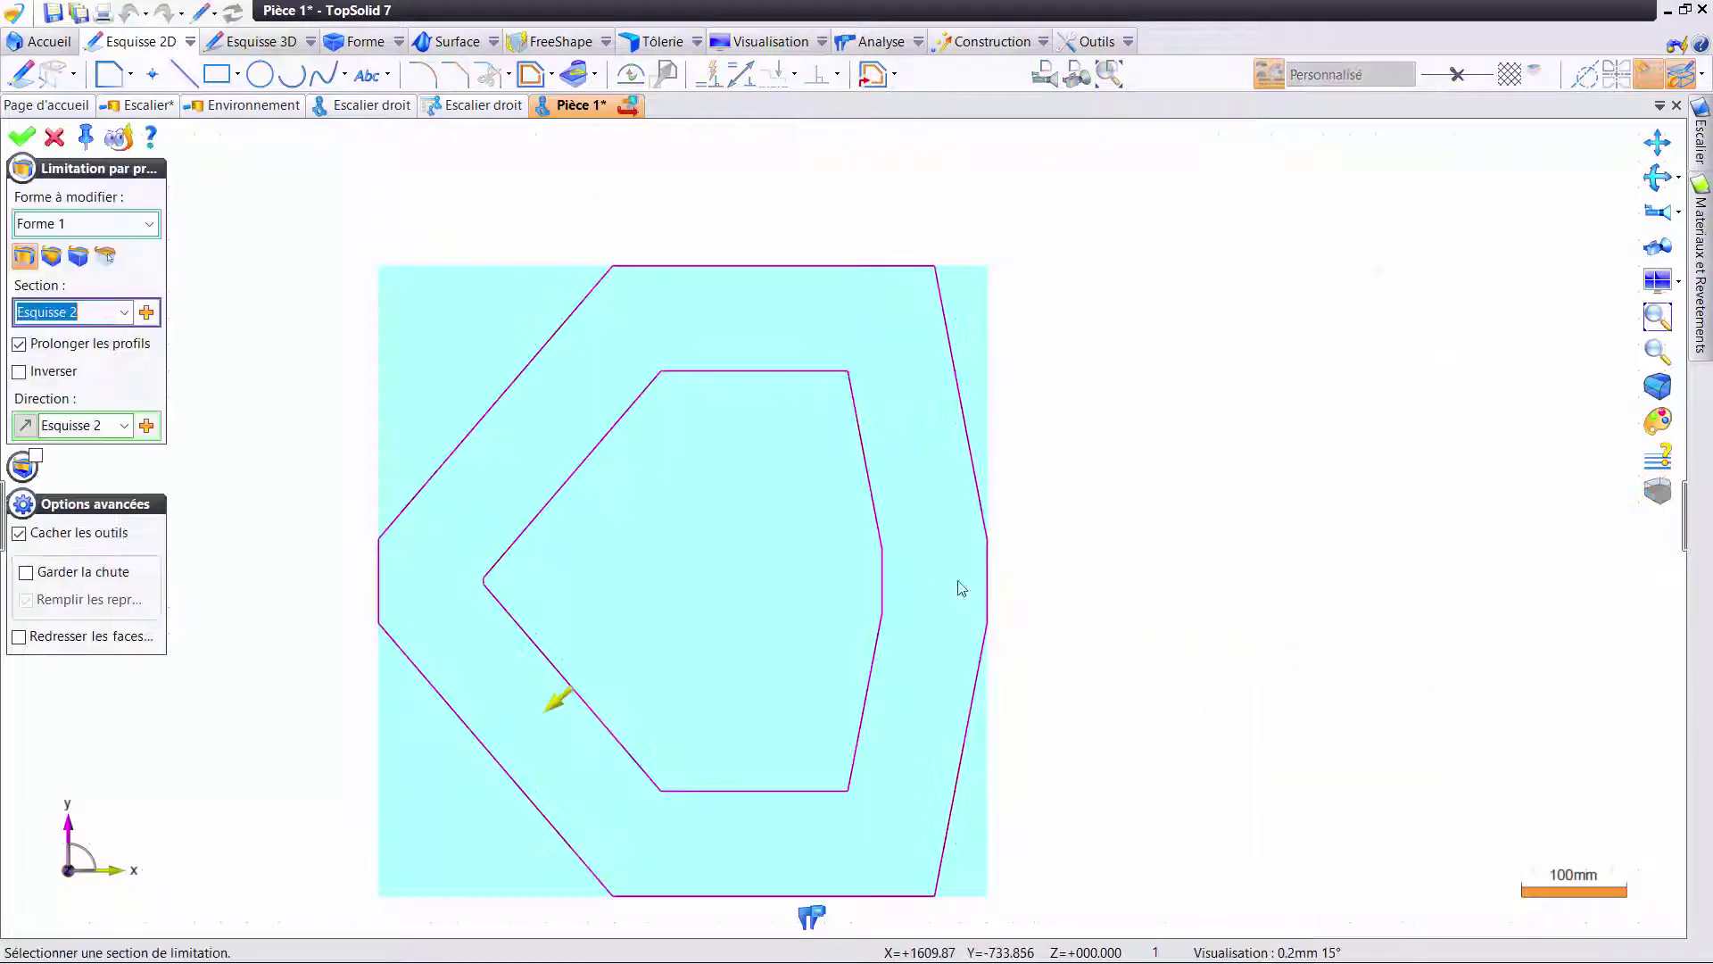
{"action": "left_click", "coordinate": [554, 714]}
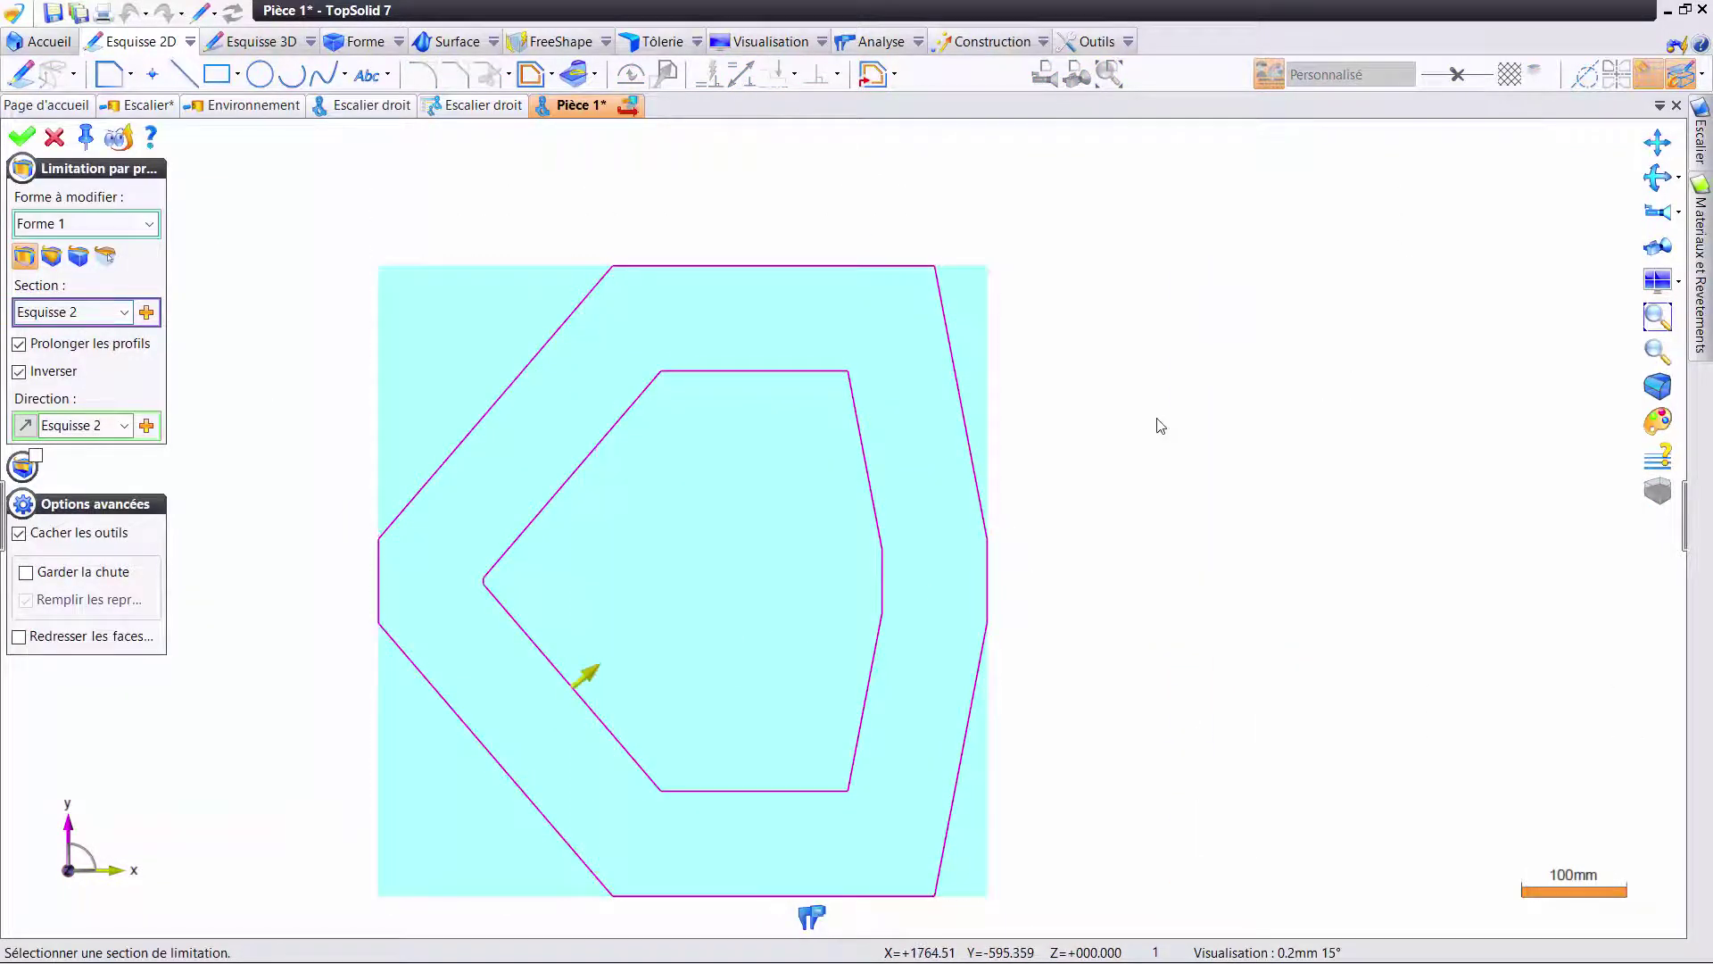
{"action": "middle_click_drag", "start_coordinate": [1148, 451], "coordinate": [956, 604]}
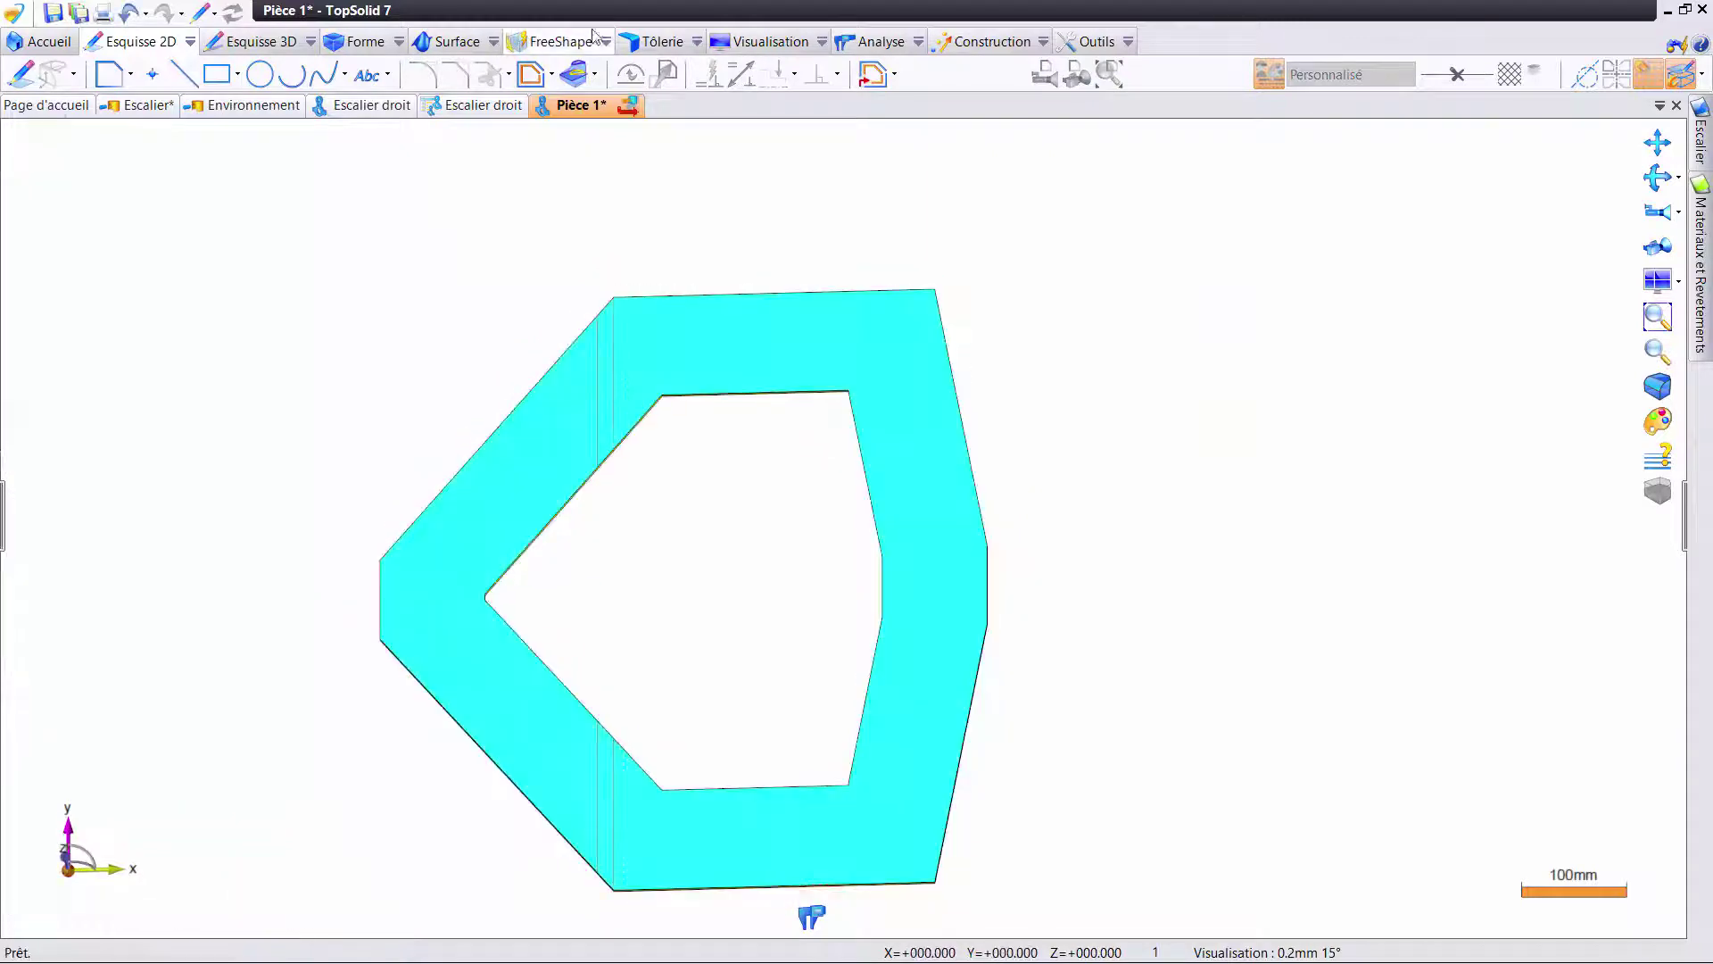
- Refold the hollow bracket's bend from its fixed edge with Repliage de pli and save the part
{"action": "left_click", "coordinate": [636, 43]}
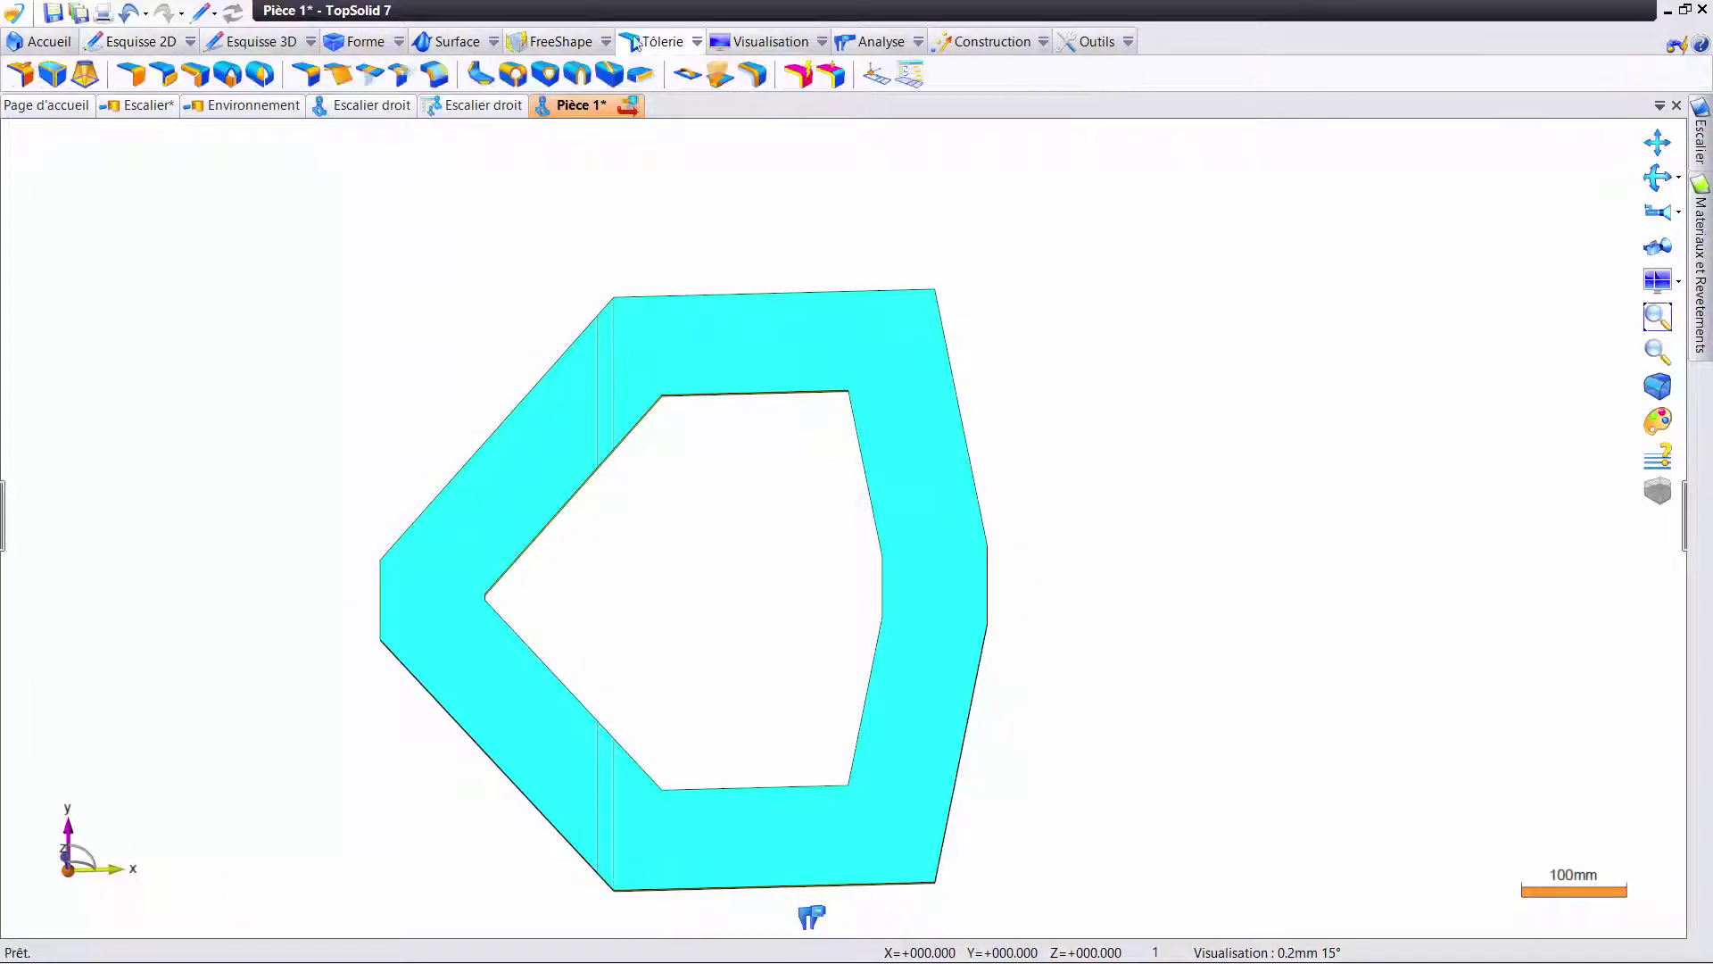
{"action": "left_click", "coordinate": [400, 77]}
{"action": "mouse_move", "coordinate": [631, 413]}
{"action": "middle_mouse_down"}
{"action": "mouse_move", "coordinate": [719, 375]}
{"action": "mouse_move", "coordinate": [758, 326]}
{"action": "middle_mouse_up"}
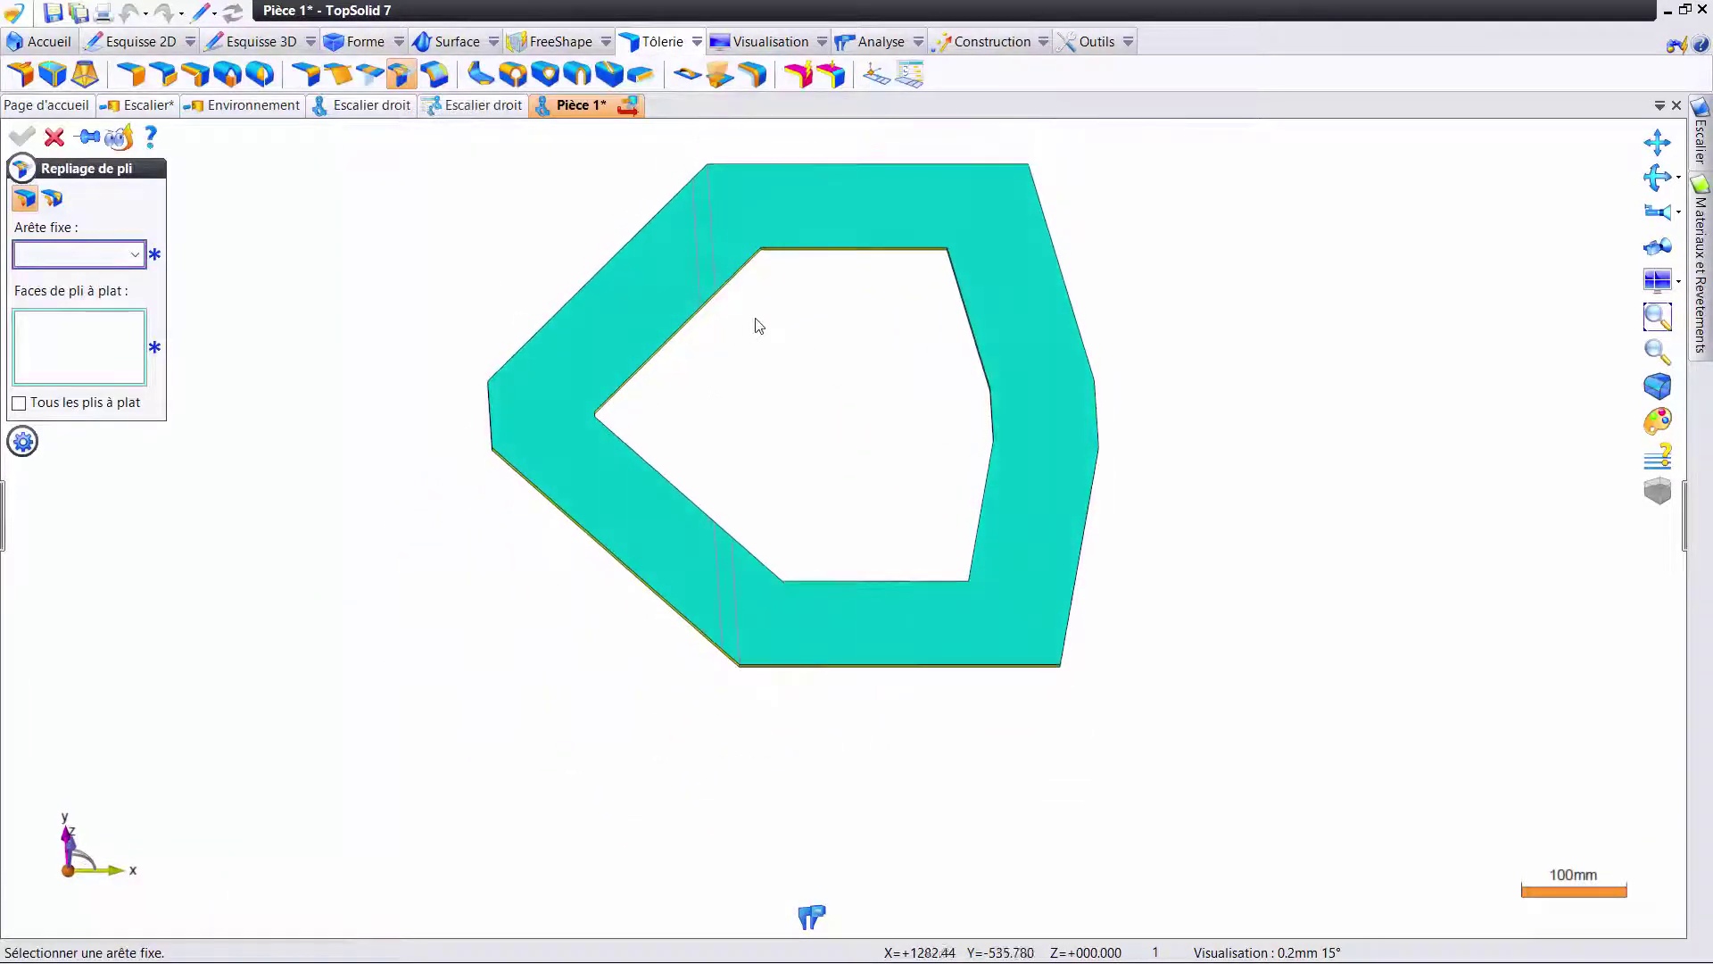
{"action": "left_click", "coordinate": [818, 260]}
{"action": "left_click", "coordinate": [701, 296]}
{"action": "right_click", "coordinate": [478, 205]}
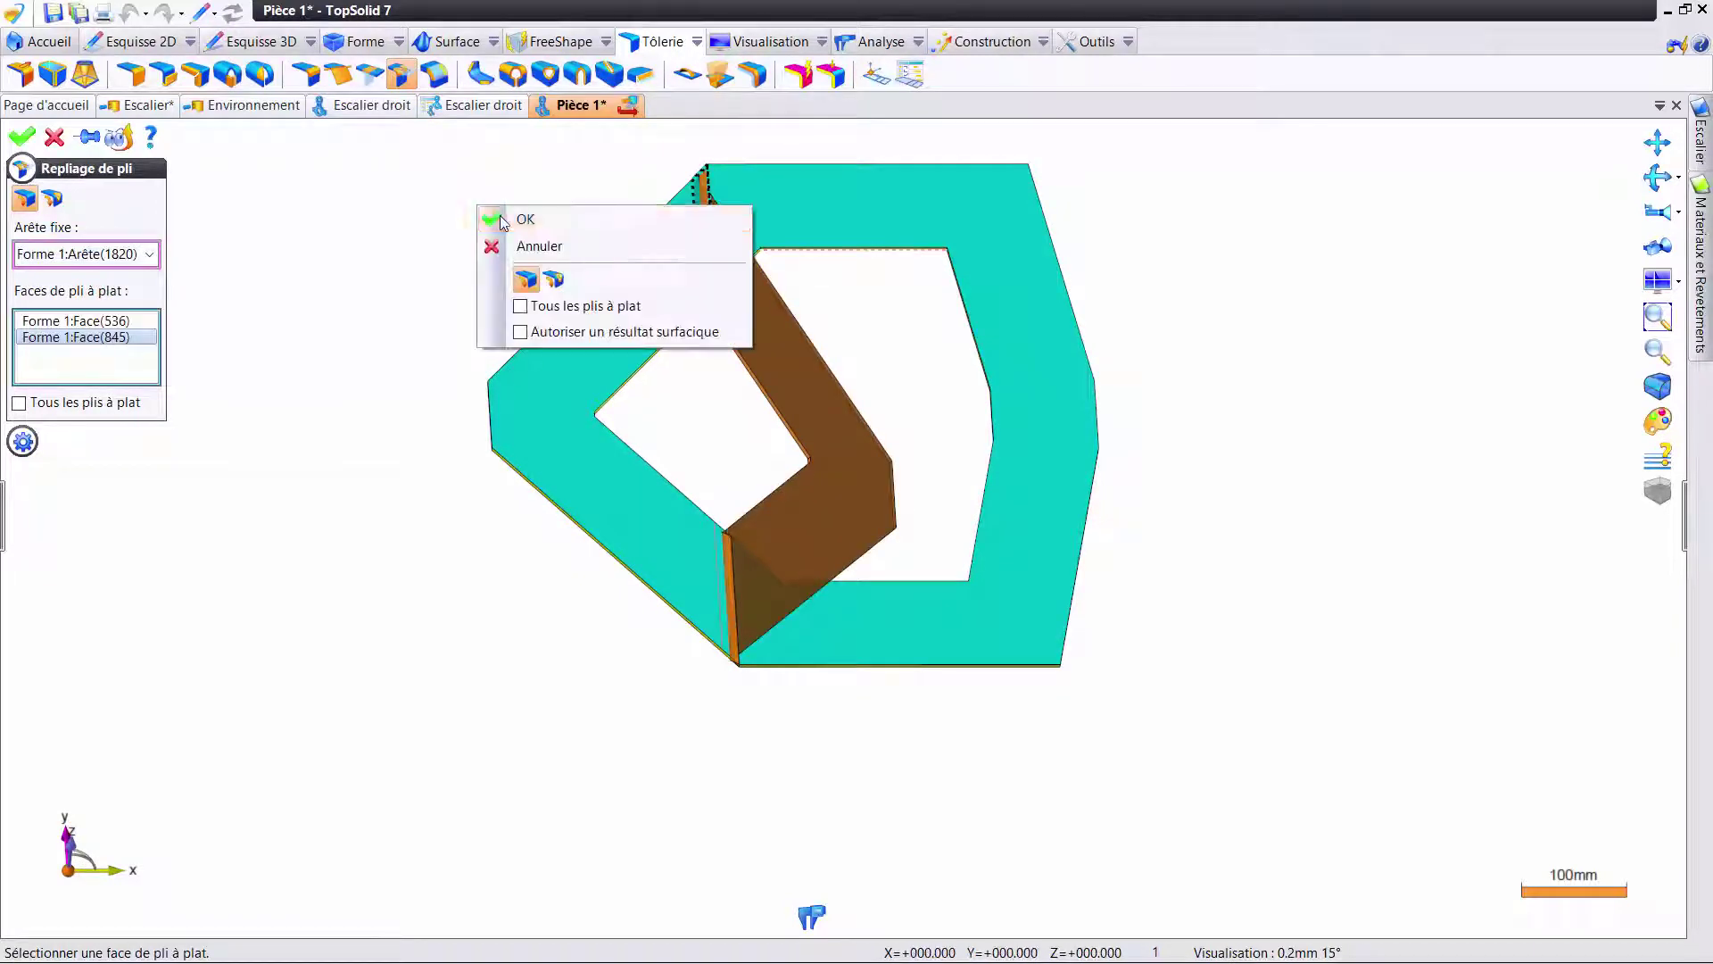
{"action": "left_click", "coordinate": [506, 223]}
{"action": "middle_click_drag", "start_coordinate": [577, 392], "coordinate": [604, 345]}
{"action": "key", "text": "ctrl+s"}
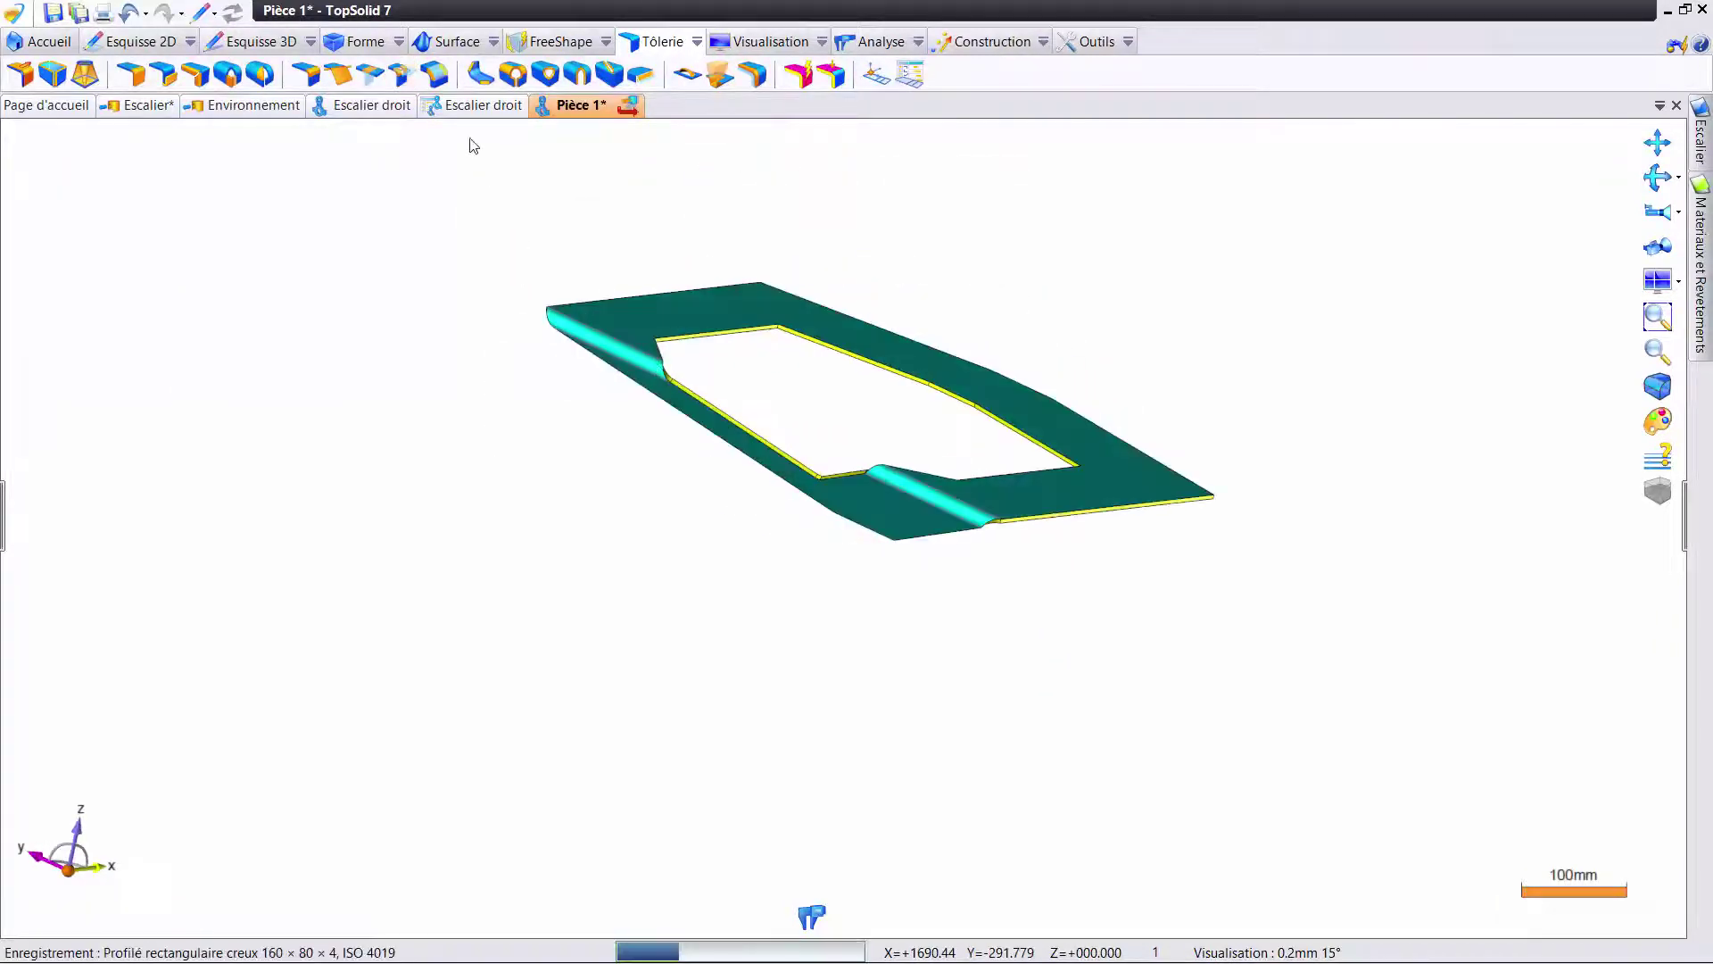
- Back in the Escalier assembly, start a Répétition of Pièce 1 under the first step
{"action": "left_click", "coordinate": [148, 110]}
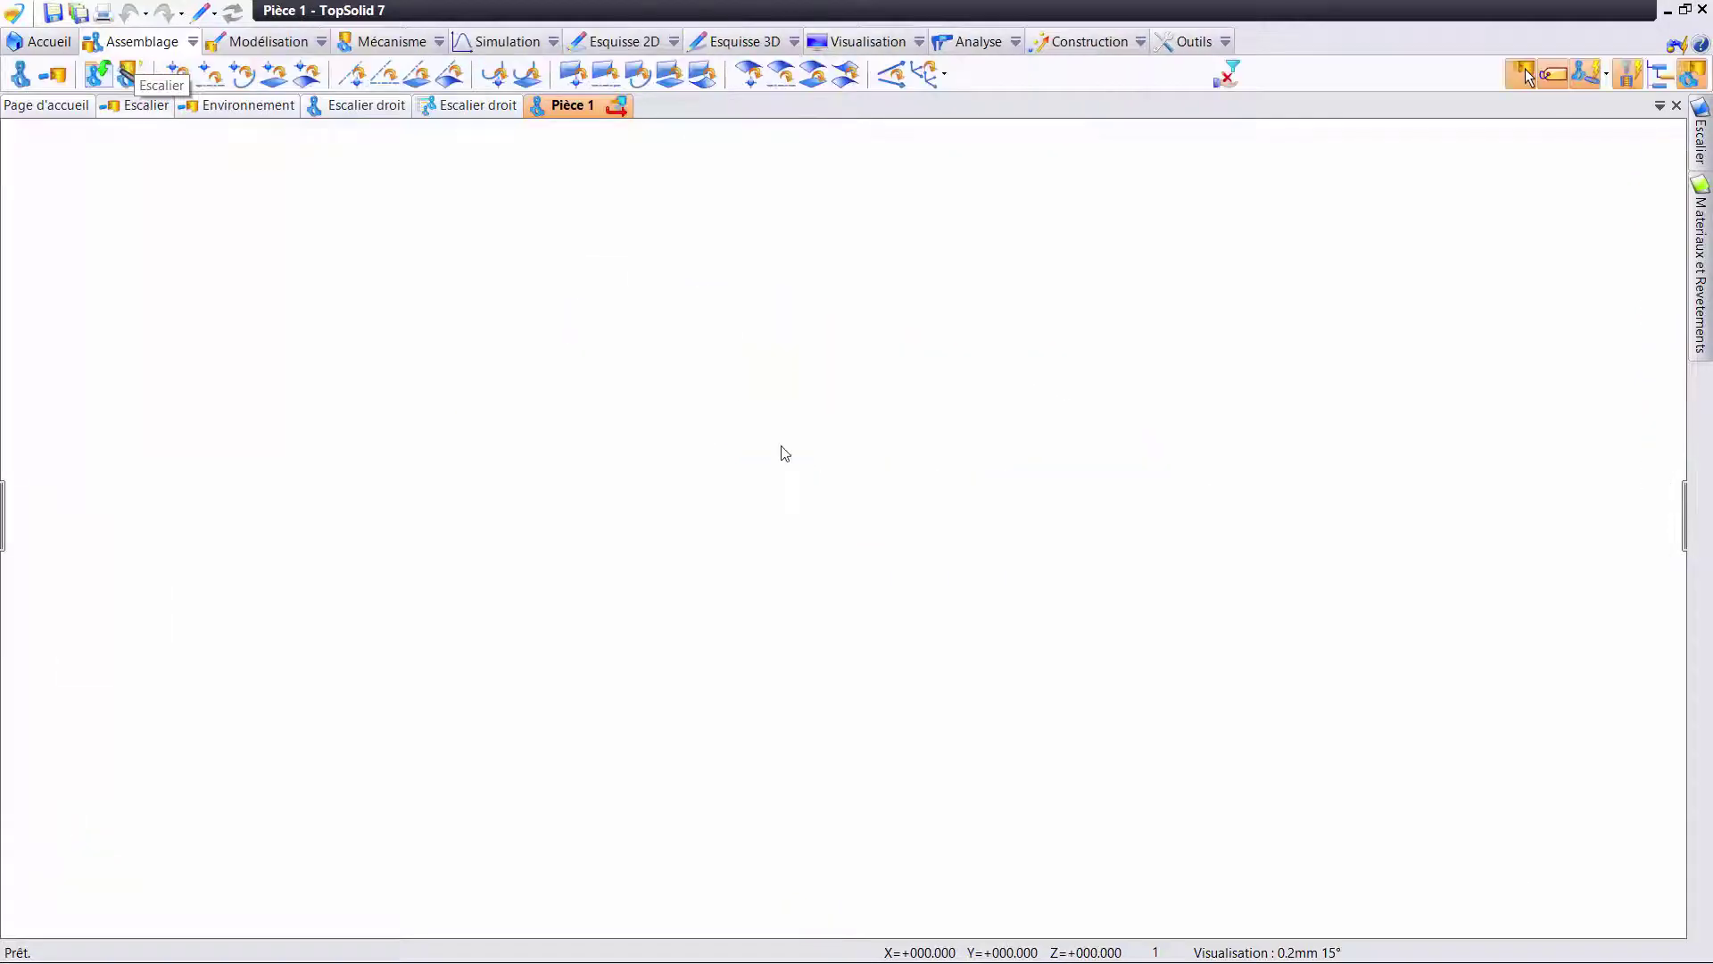
{"action": "mouse_move", "coordinate": [798, 484]}
{"action": "middle_mouse_down"}
{"action": "mouse_move", "coordinate": [852, 413]}
{"action": "mouse_move", "coordinate": [784, 402]}
{"action": "mouse_move", "coordinate": [720, 420]}
{"action": "mouse_move", "coordinate": [800, 472]}
{"action": "mouse_move", "coordinate": [758, 443]}
{"action": "mouse_move", "coordinate": [768, 454]}
{"action": "middle_mouse_up"}
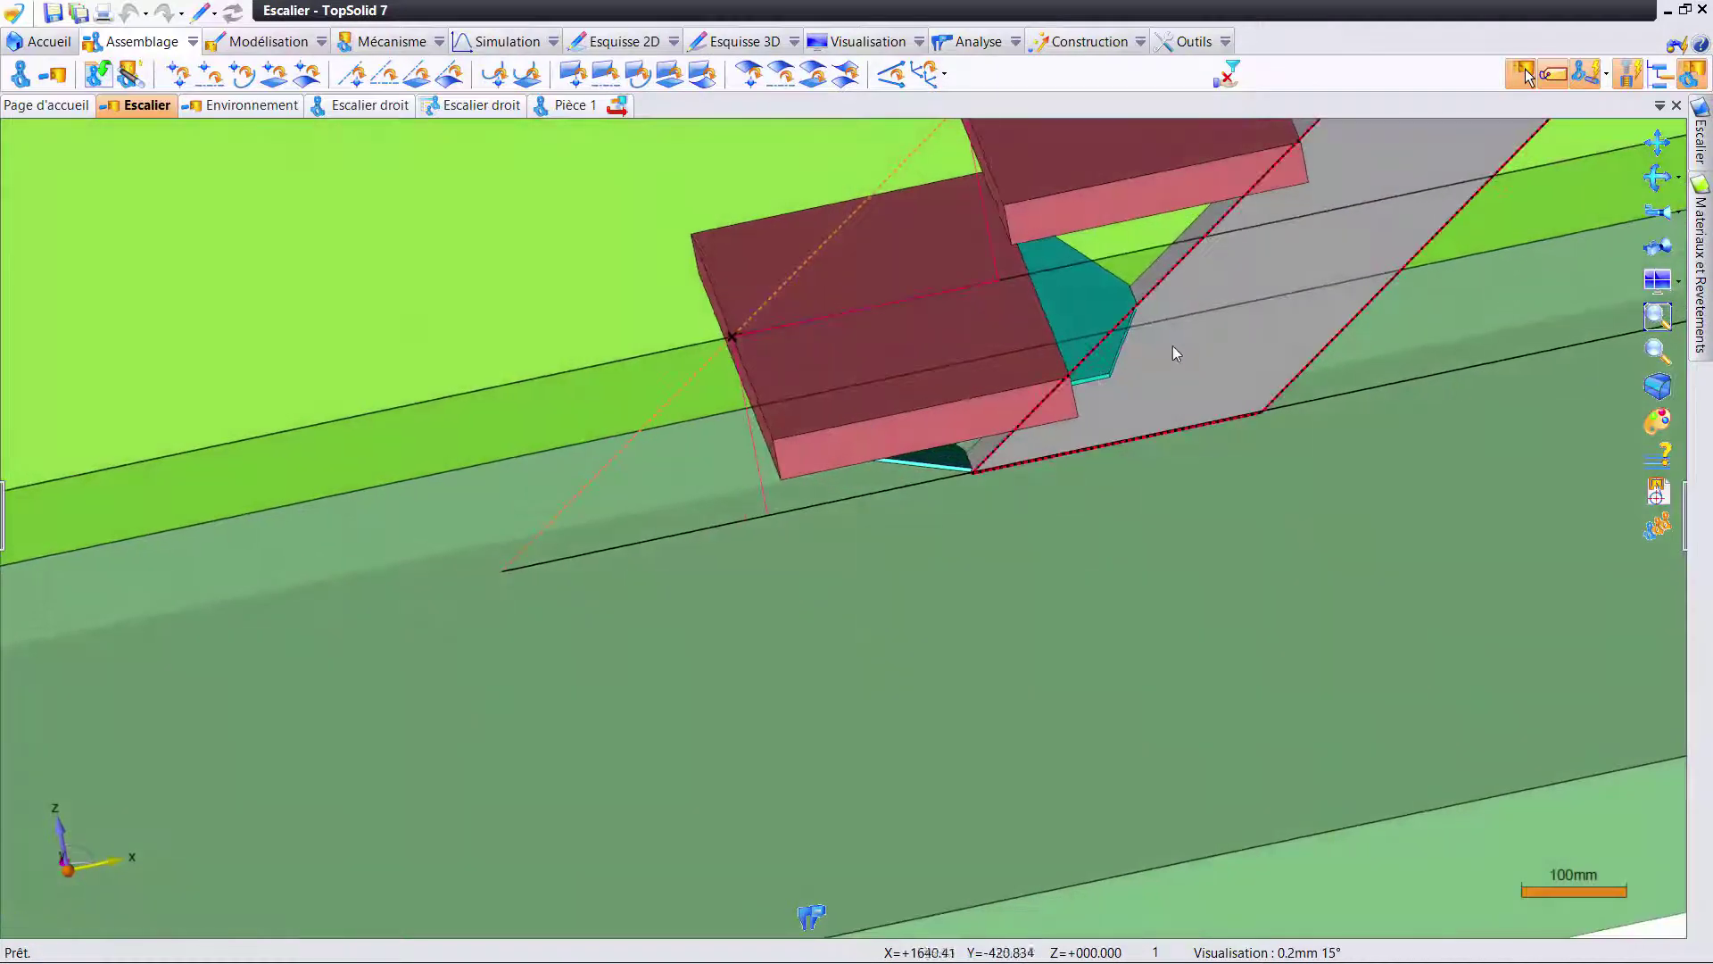
{"action": "scroll", "coordinate": [1133, 357], "scroll_direction": "up", "scroll_amount": 3}
{"action": "scroll", "coordinate": [1126, 390], "scroll_direction": "down", "scroll_amount": 5}
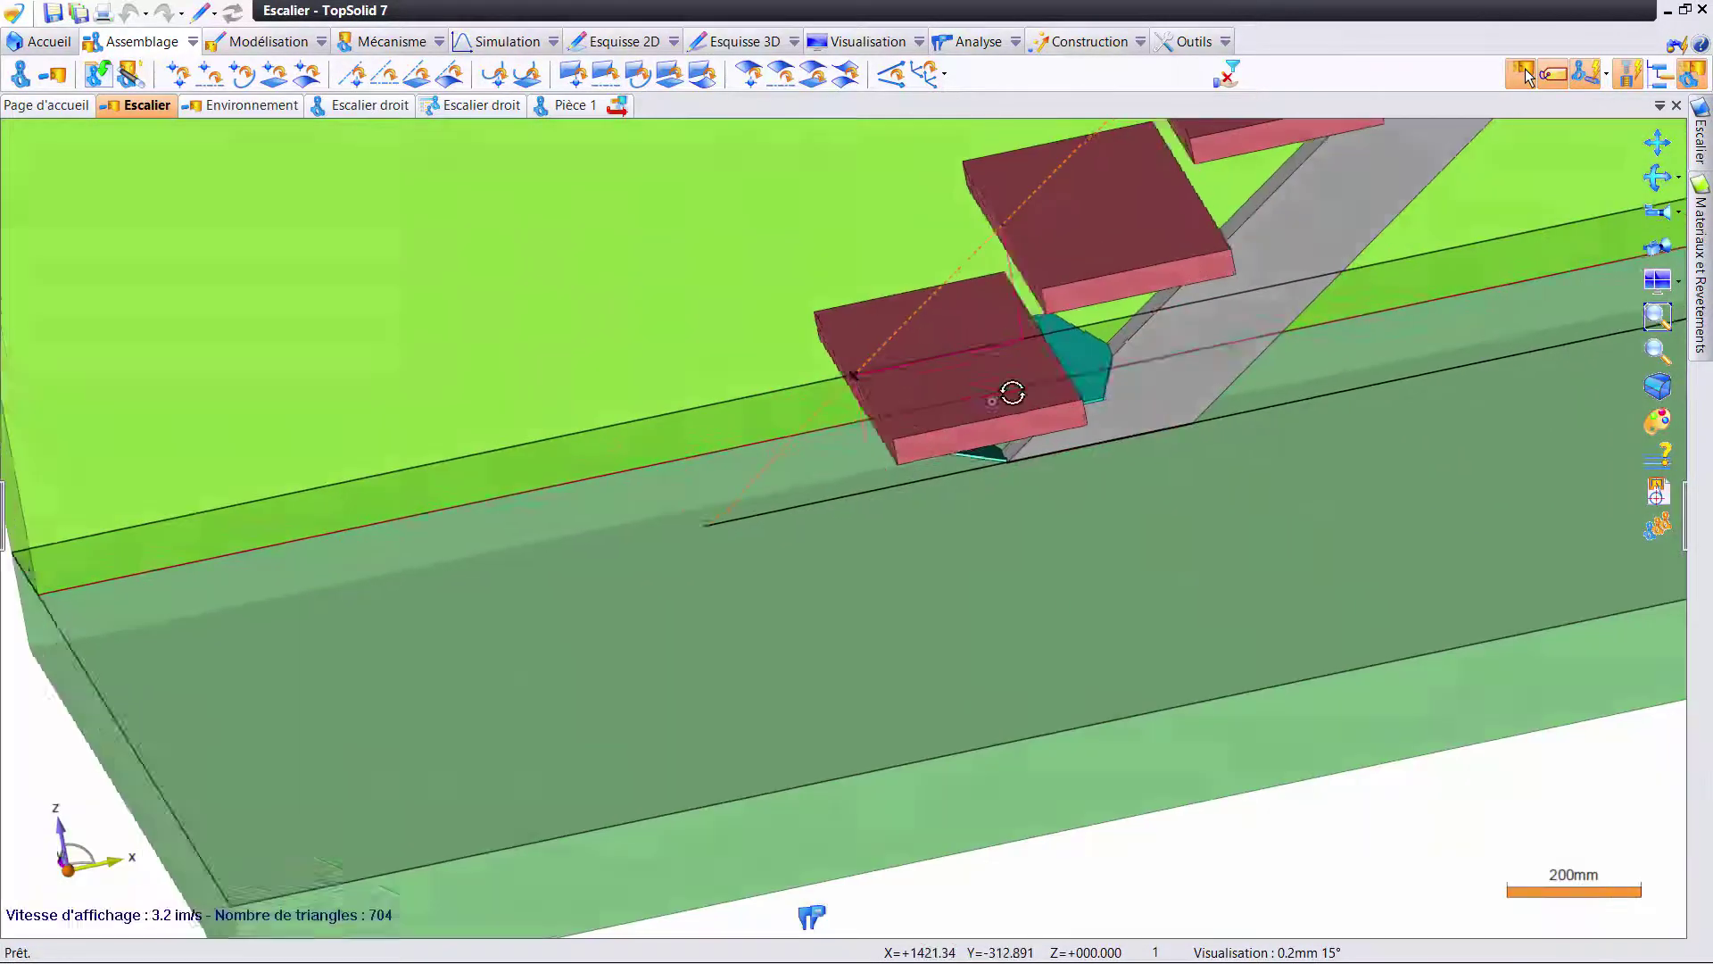
{"action": "middle_click_drag", "start_coordinate": [1013, 382], "coordinate": [1062, 397]}
{"action": "left_click", "coordinate": [1497, 423]}
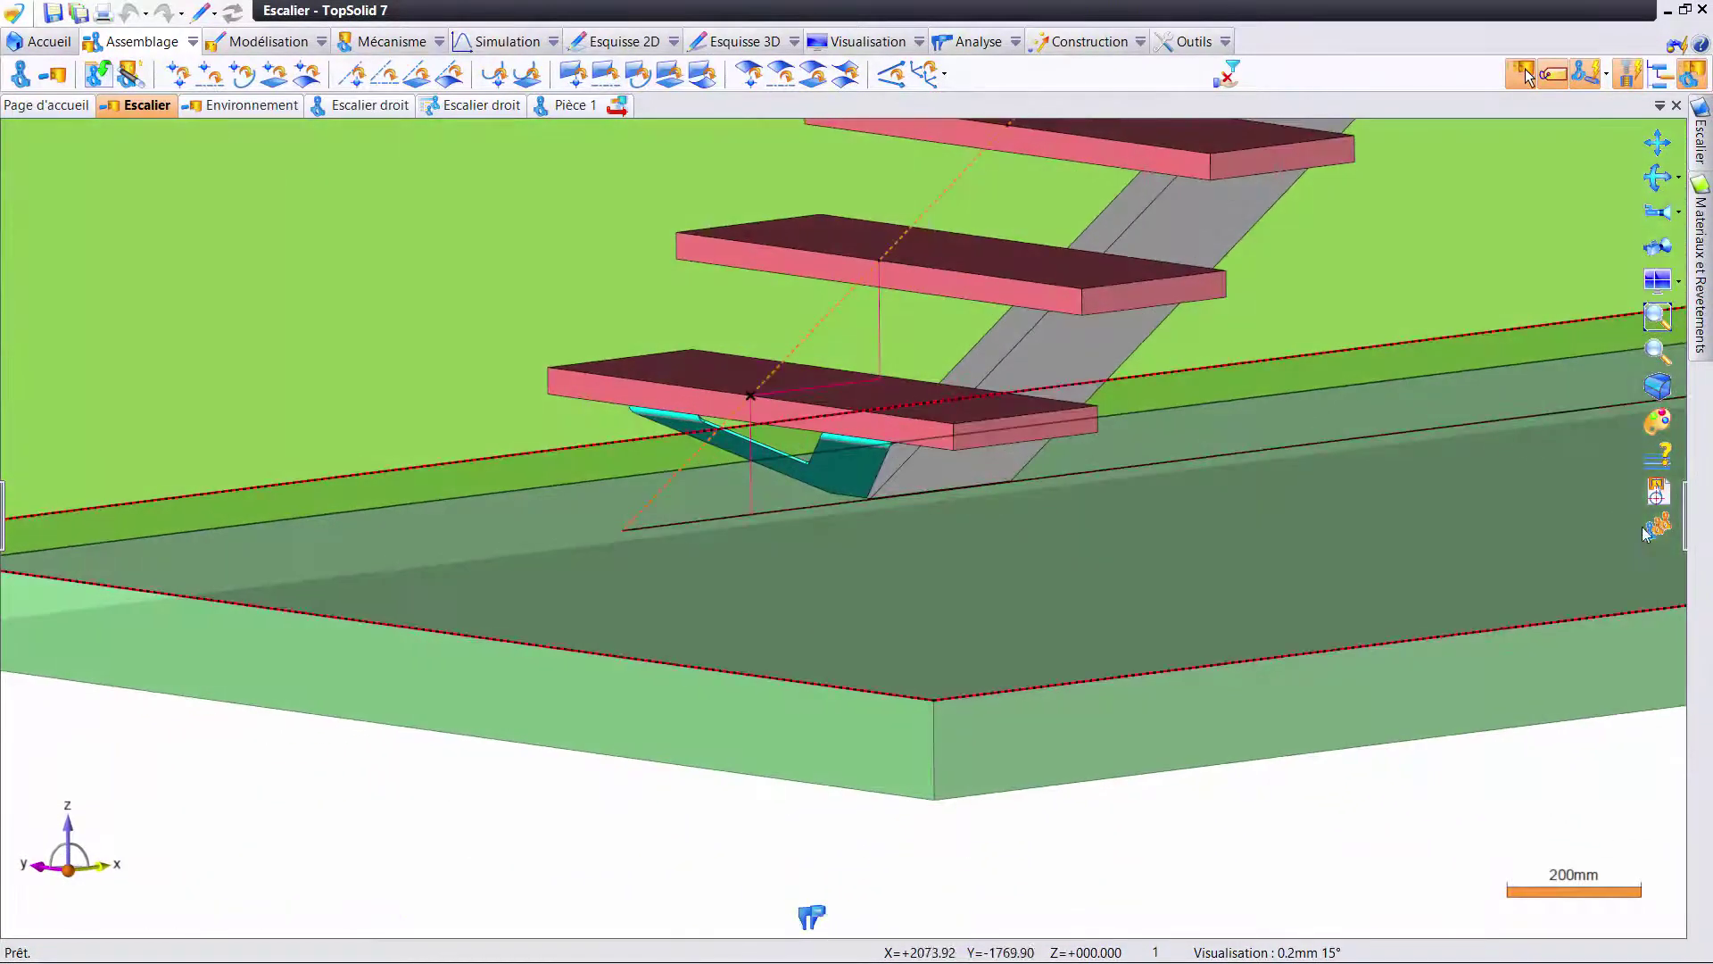
{"action": "left_click", "coordinate": [1657, 526]}
- Repeat Pièce 1 along the Motif 1 step pattern so a bracket sits under every tread
{"action": "scroll", "coordinate": [520, 745], "scroll_direction": "down", "scroll_amount": 3}
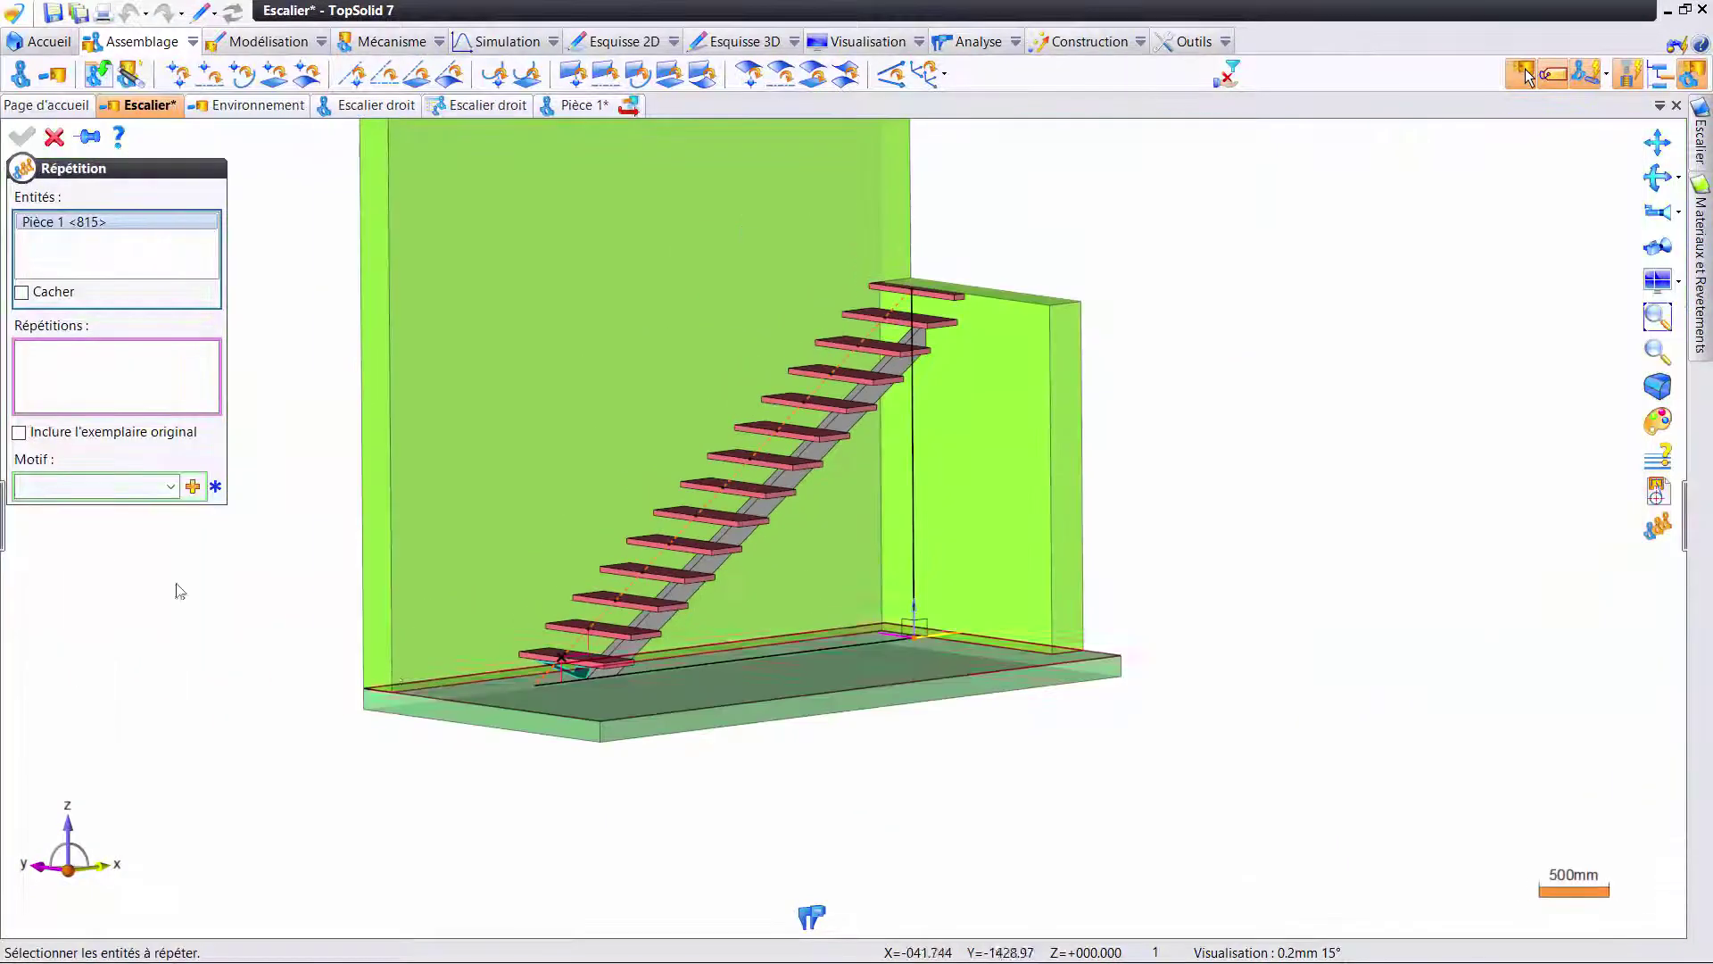
{"action": "left_click", "coordinate": [74, 493]}
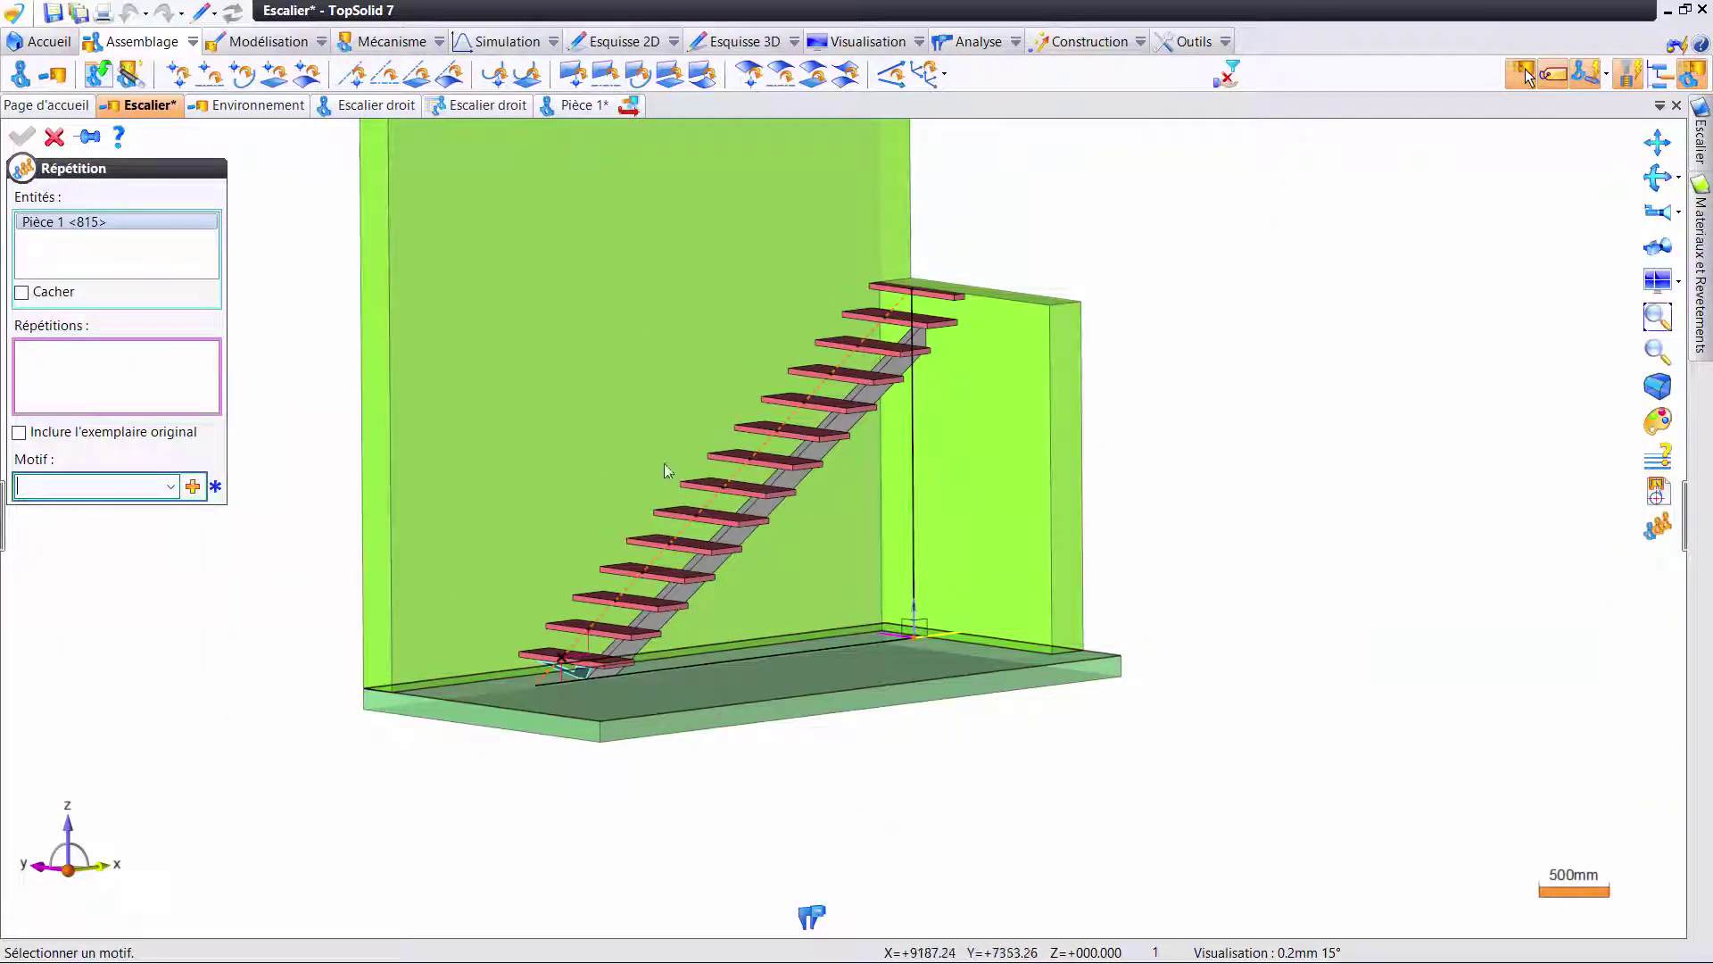
{"action": "left_click", "coordinate": [727, 495]}
{"action": "middle_click_drag", "start_coordinate": [784, 475], "coordinate": [928, 298]}
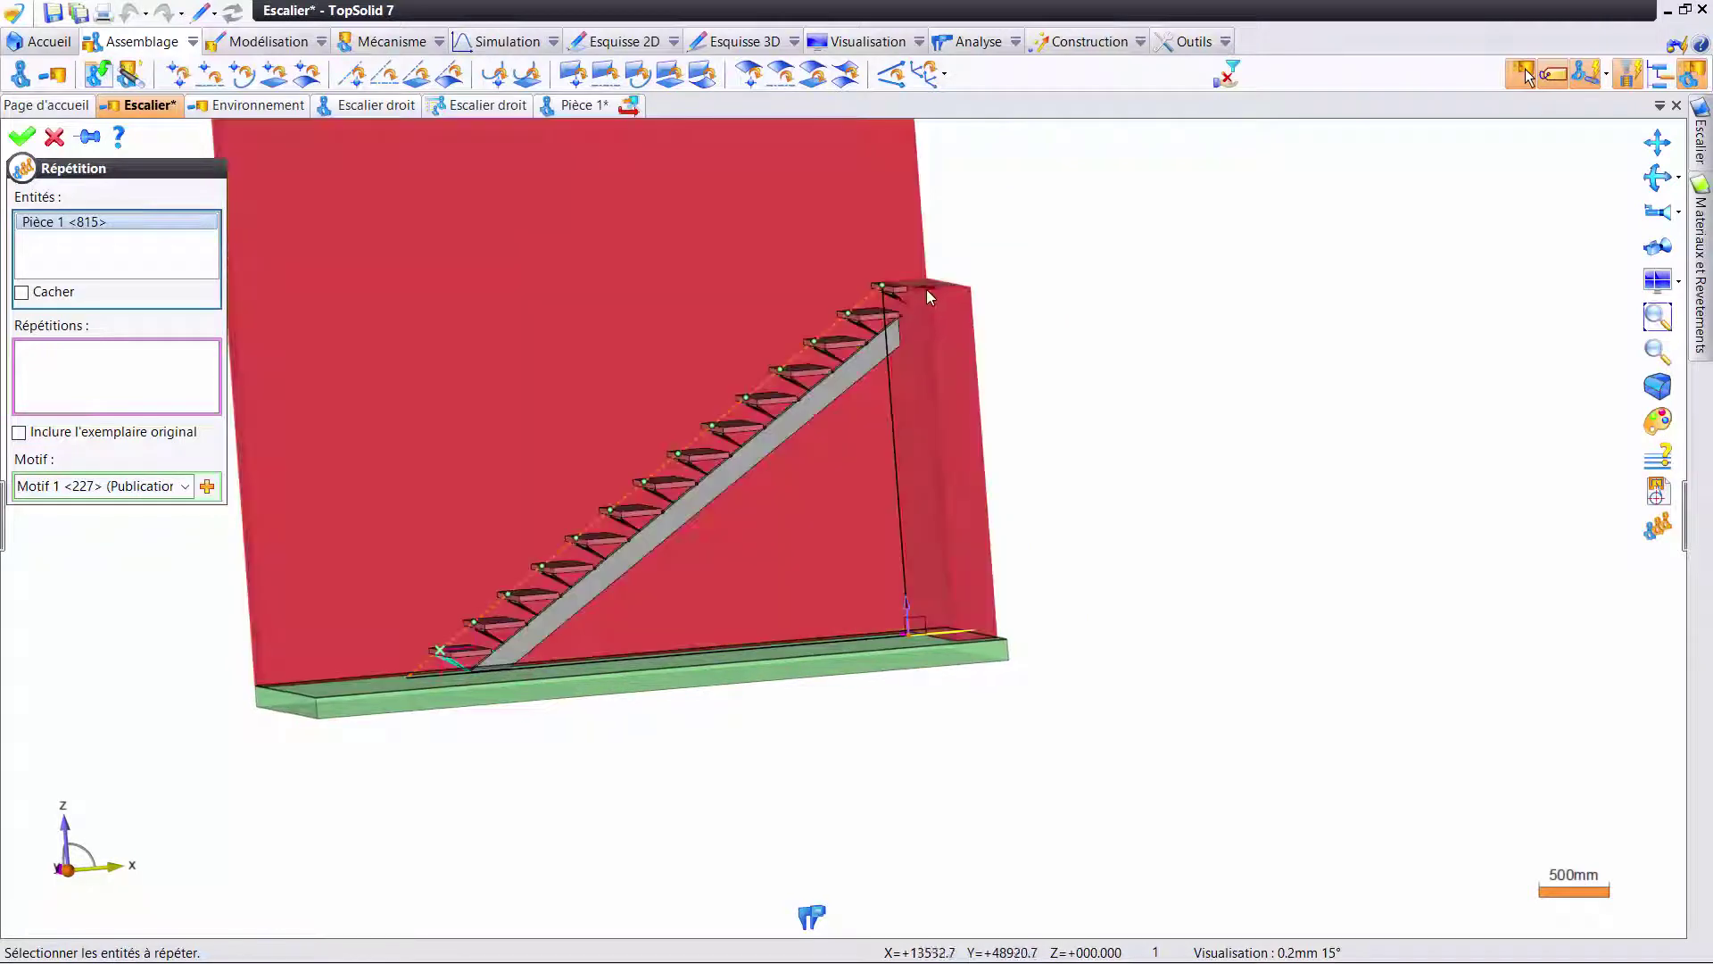
{"action": "scroll", "coordinate": [928, 297], "scroll_direction": "up", "scroll_amount": 2}
{"action": "scroll", "coordinate": [737, 432], "scroll_direction": "up", "scroll_amount": 2}
{"action": "scroll", "coordinate": [734, 429], "scroll_direction": "up", "scroll_amount": 2}
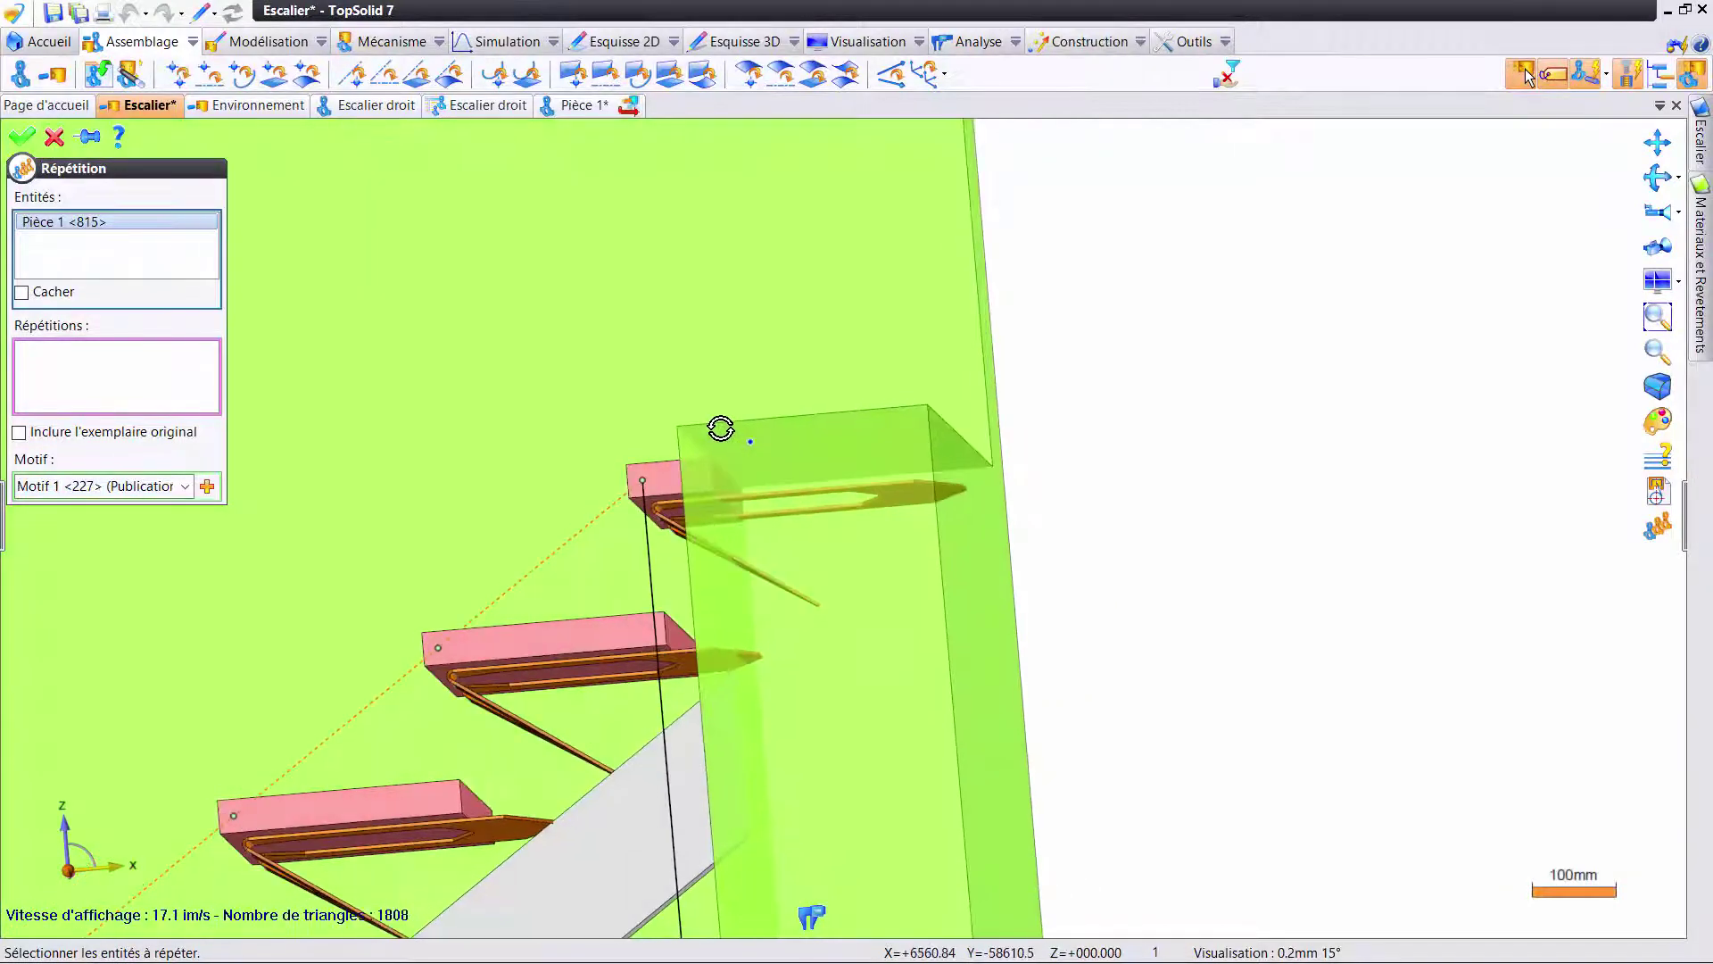
{"action": "middle_click_drag", "start_coordinate": [721, 429], "coordinate": [933, 344]}
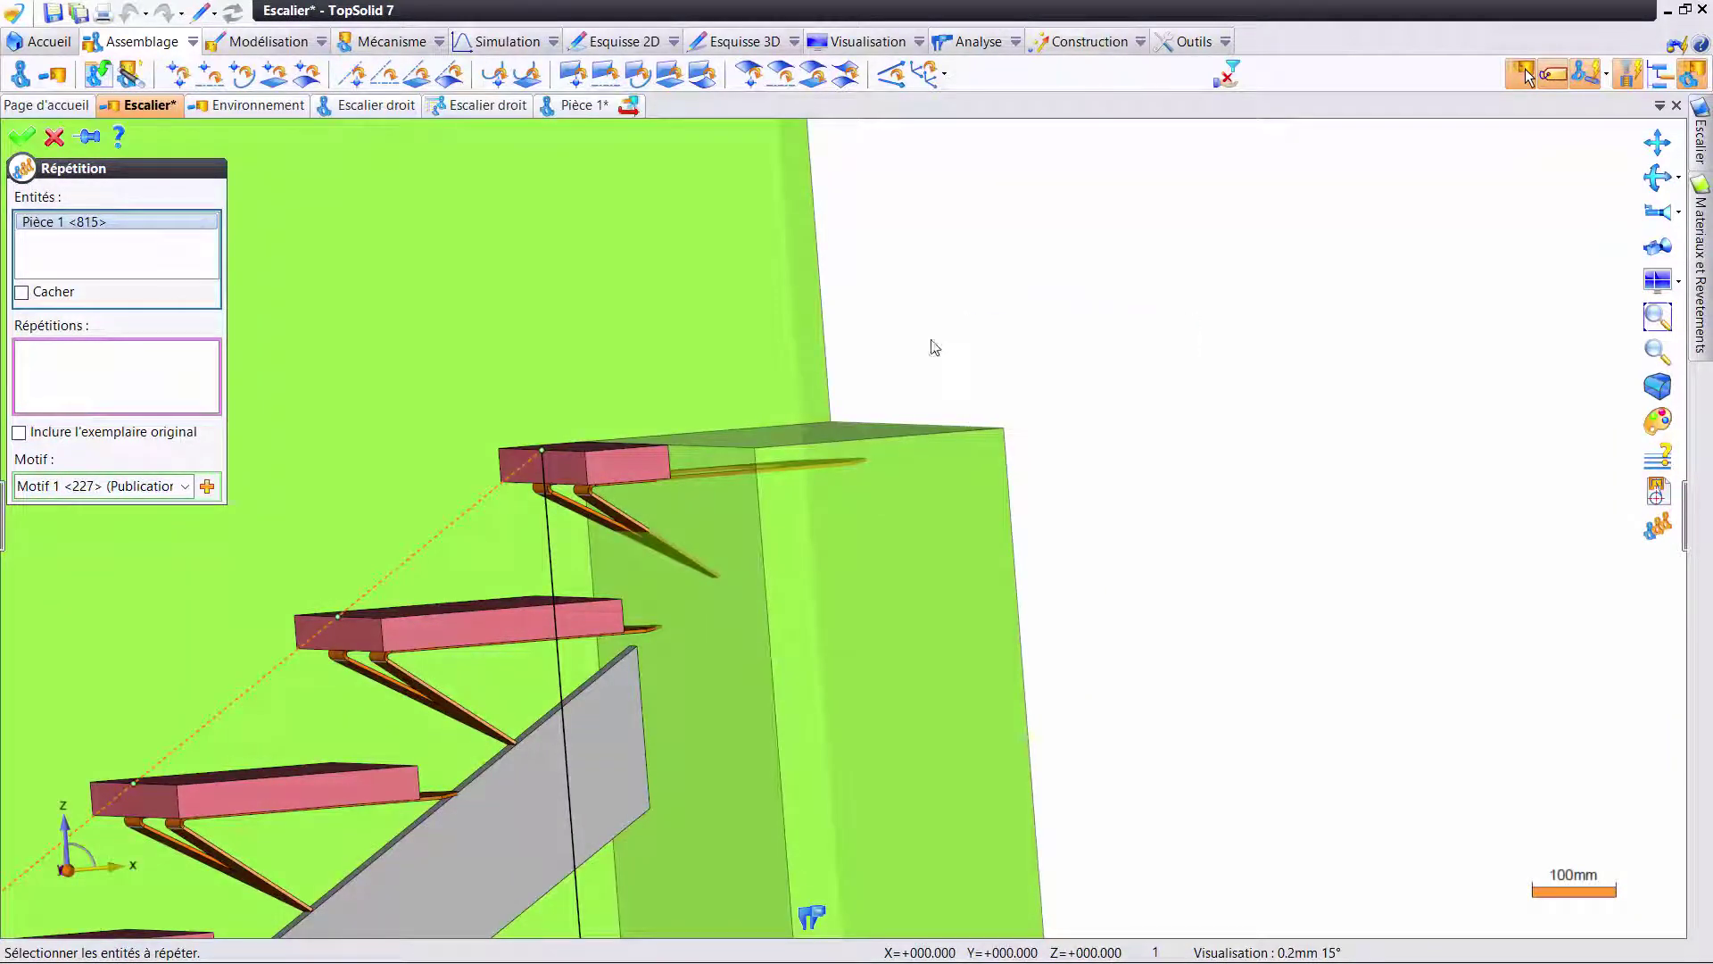
{"action": "key", "text": "Return"}
{"action": "scroll", "coordinate": [681, 521], "scroll_direction": "up", "scroll_amount": 2}
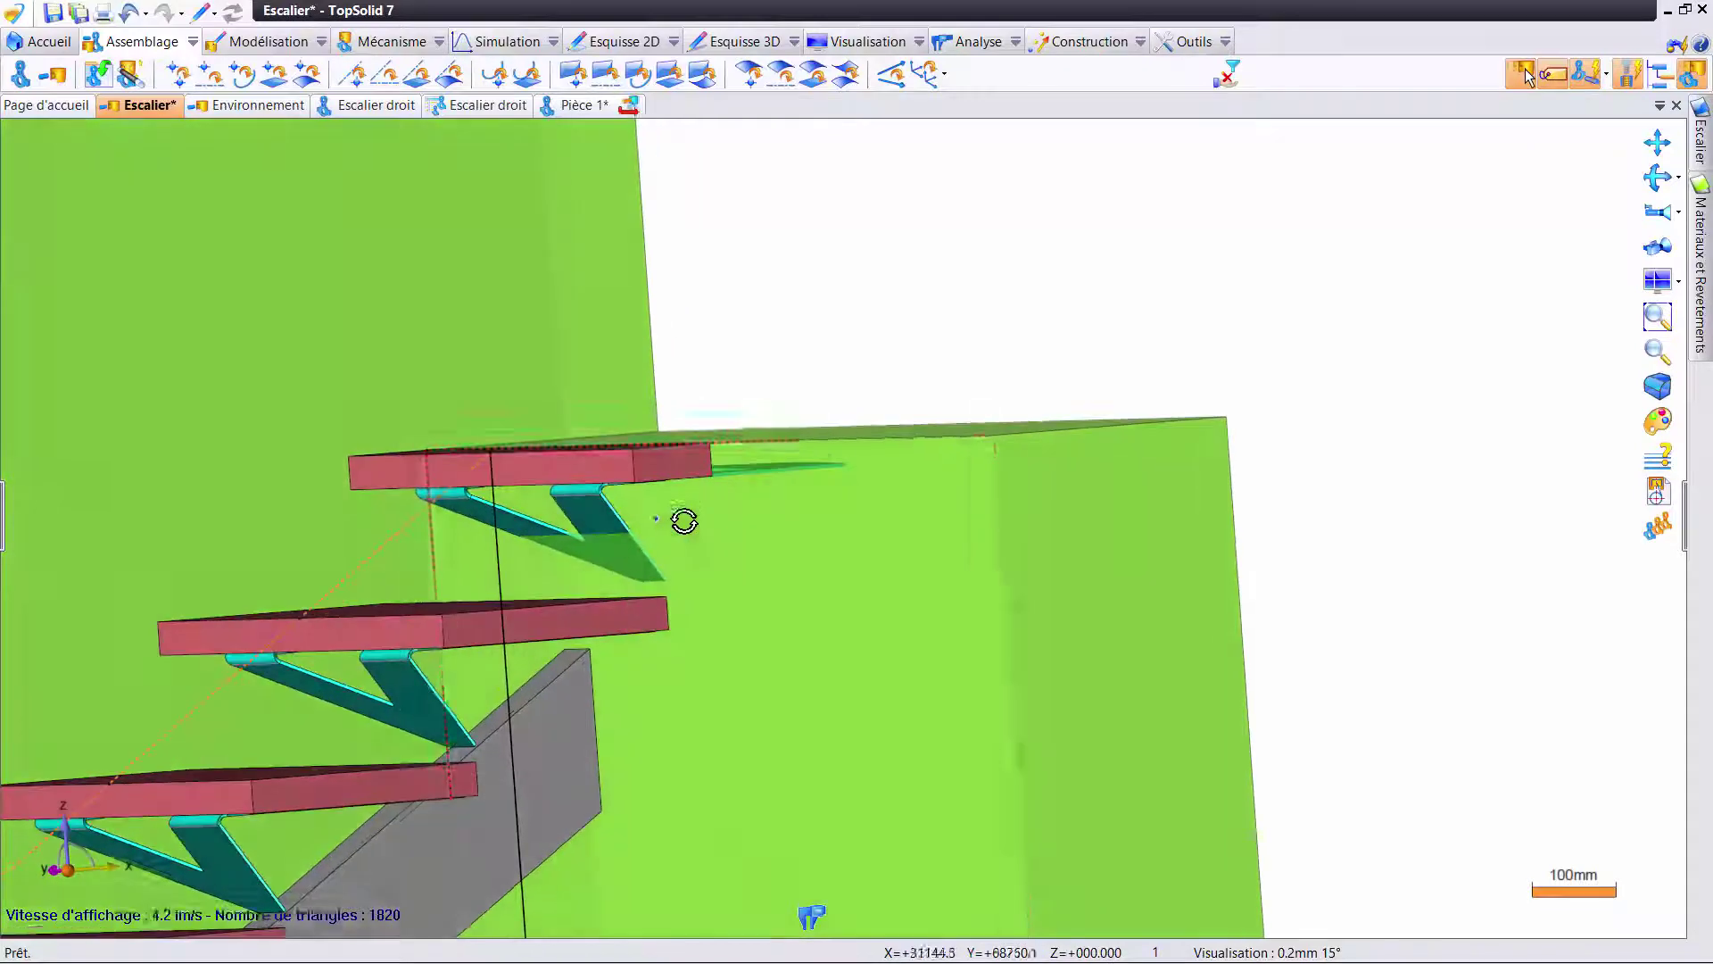
{"action": "left_click", "coordinate": [191, 42]}
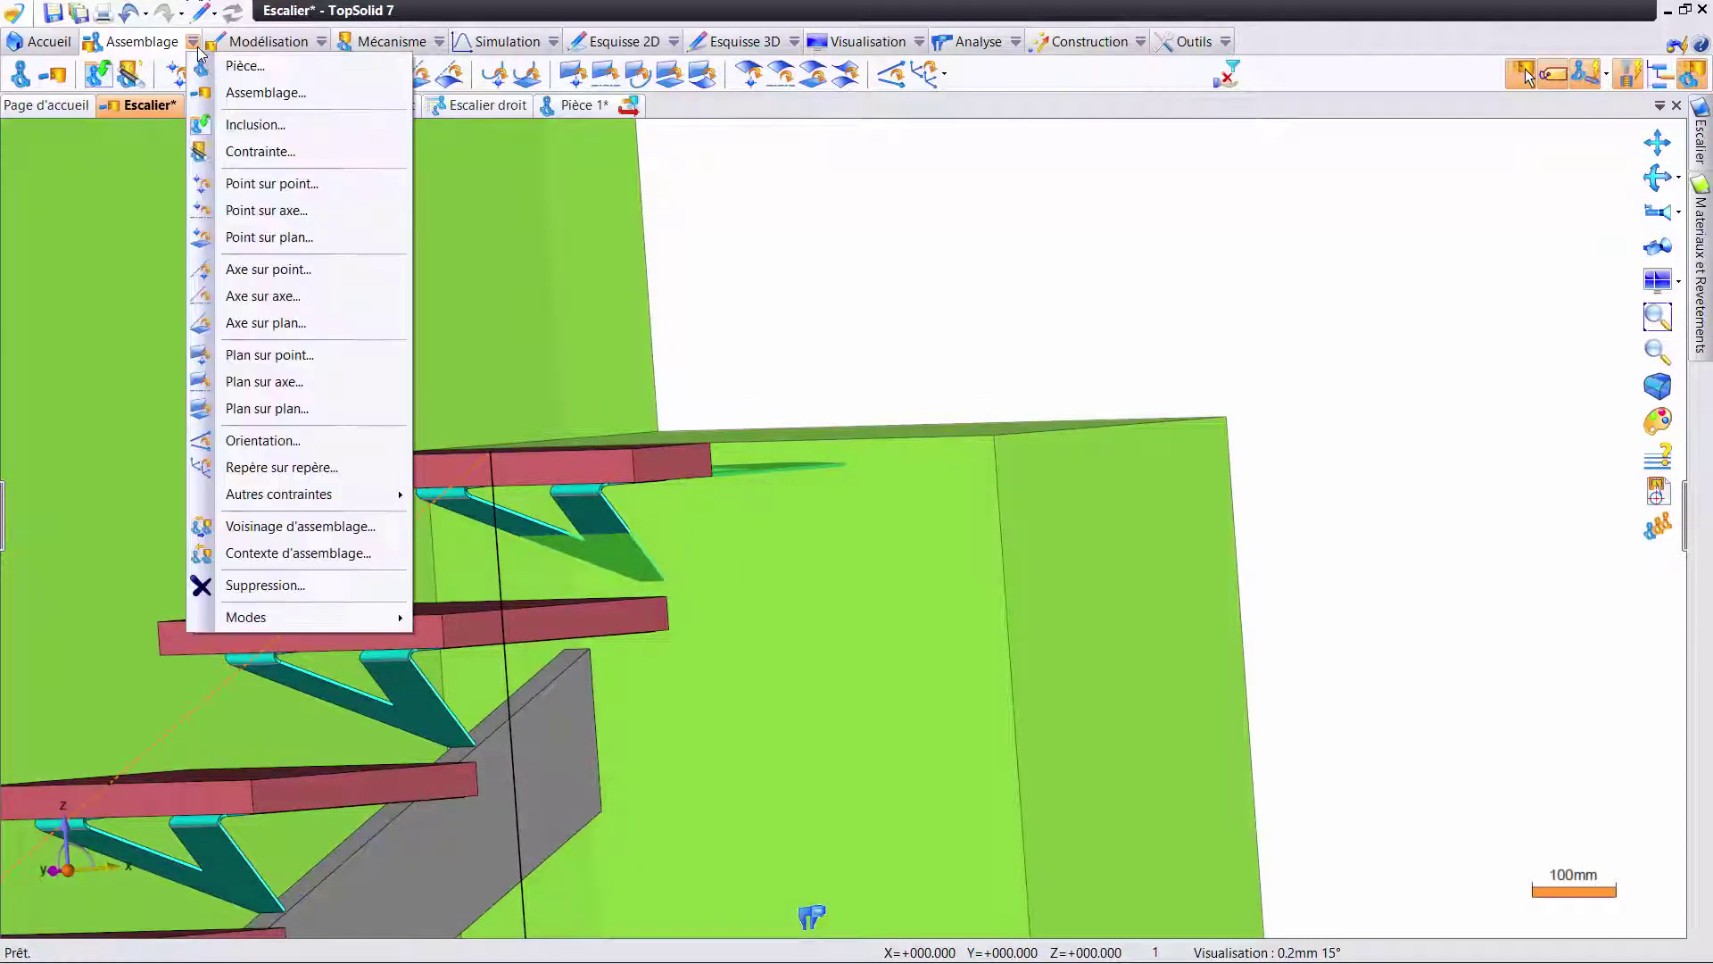
- Apply Suppression to the bracket part Pièce 1
{"action": "left_click", "coordinate": [263, 586]}
{"action": "left_click", "coordinate": [576, 513]}
{"action": "right_click", "coordinate": [853, 223]}
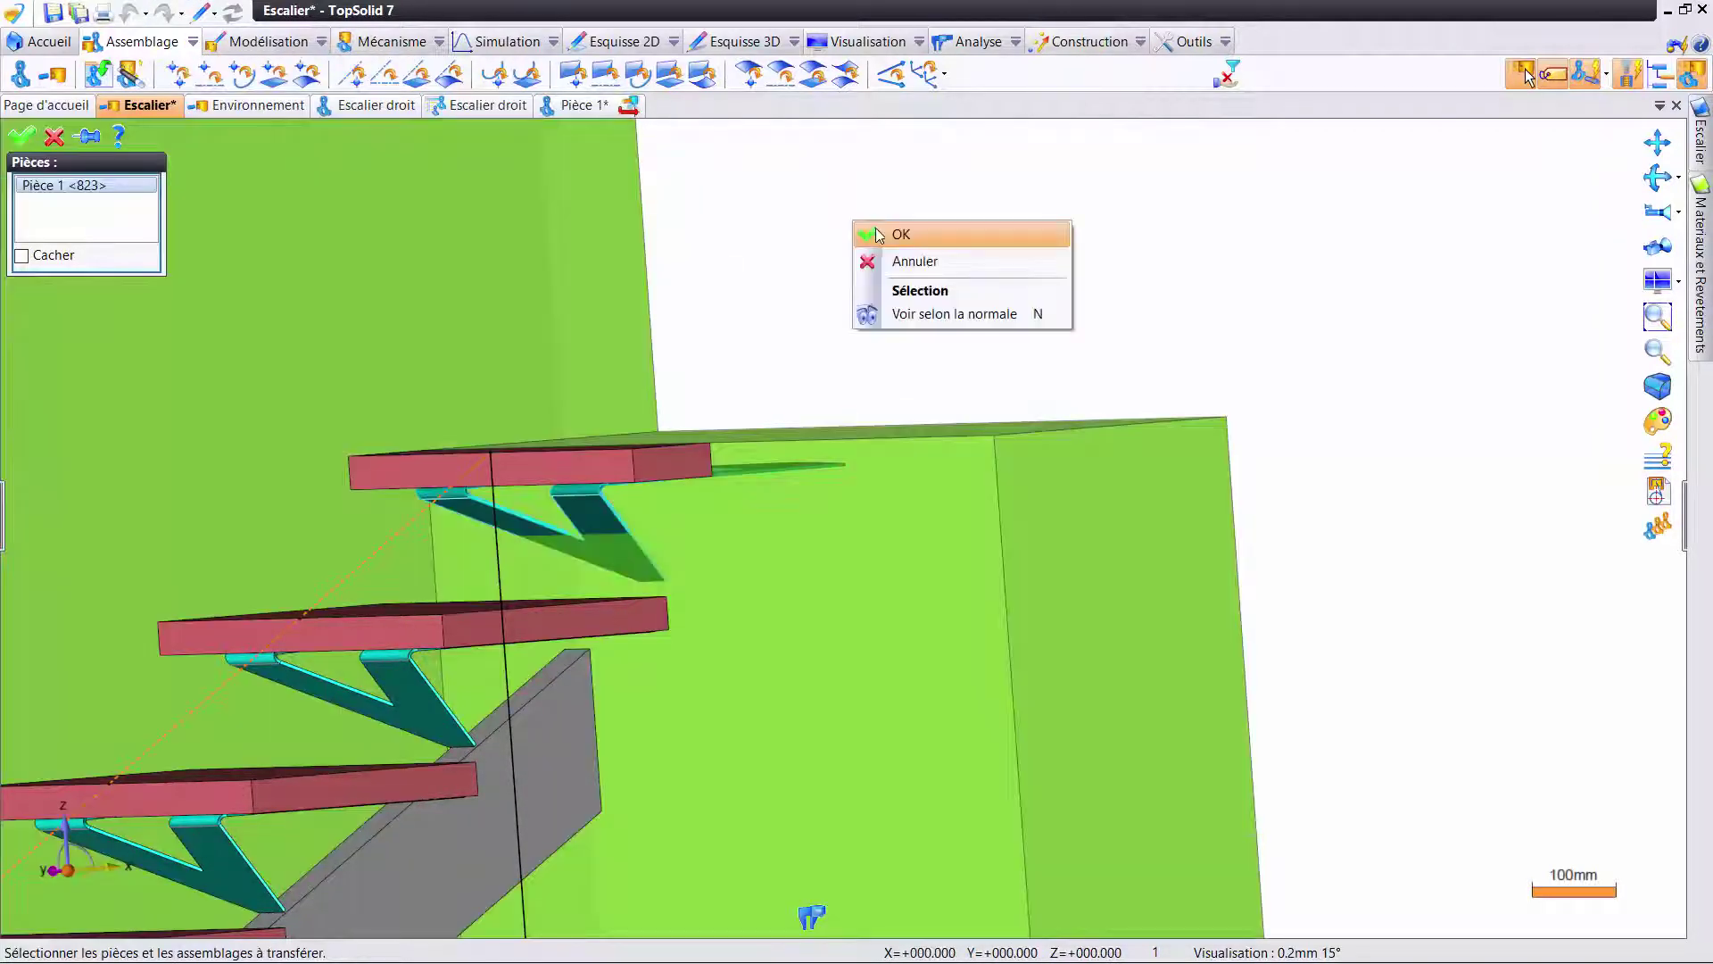
{"action": "left_click", "coordinate": [901, 229]}
- Turn the staircase view toward the wall and pin the Escalier document tree open
{"action": "scroll", "coordinate": [603, 455], "scroll_direction": "down", "scroll_amount": 2}
{"action": "scroll", "coordinate": [603, 455], "scroll_direction": "down", "scroll_amount": 2}
{"action": "scroll", "coordinate": [602, 456], "scroll_direction": "down", "scroll_amount": 2}
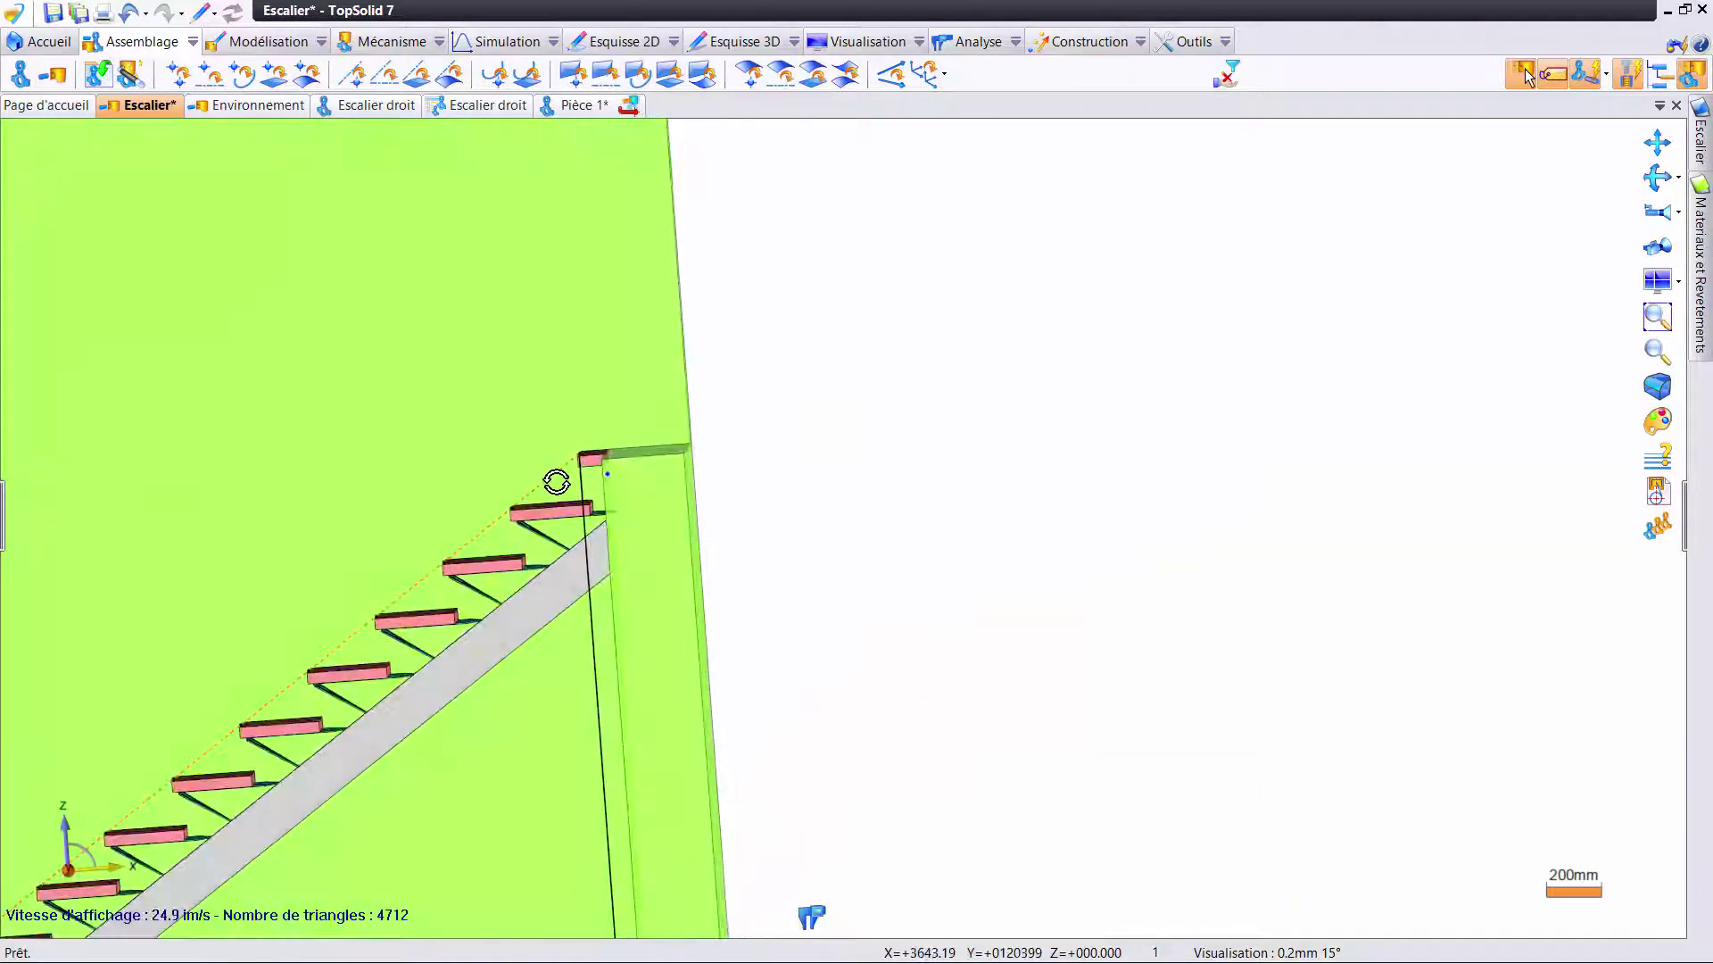
{"action": "scroll", "coordinate": [615, 473], "scroll_direction": "down", "scroll_amount": 2}
{"action": "middle_click_drag", "start_coordinate": [618, 474], "coordinate": [797, 578]}
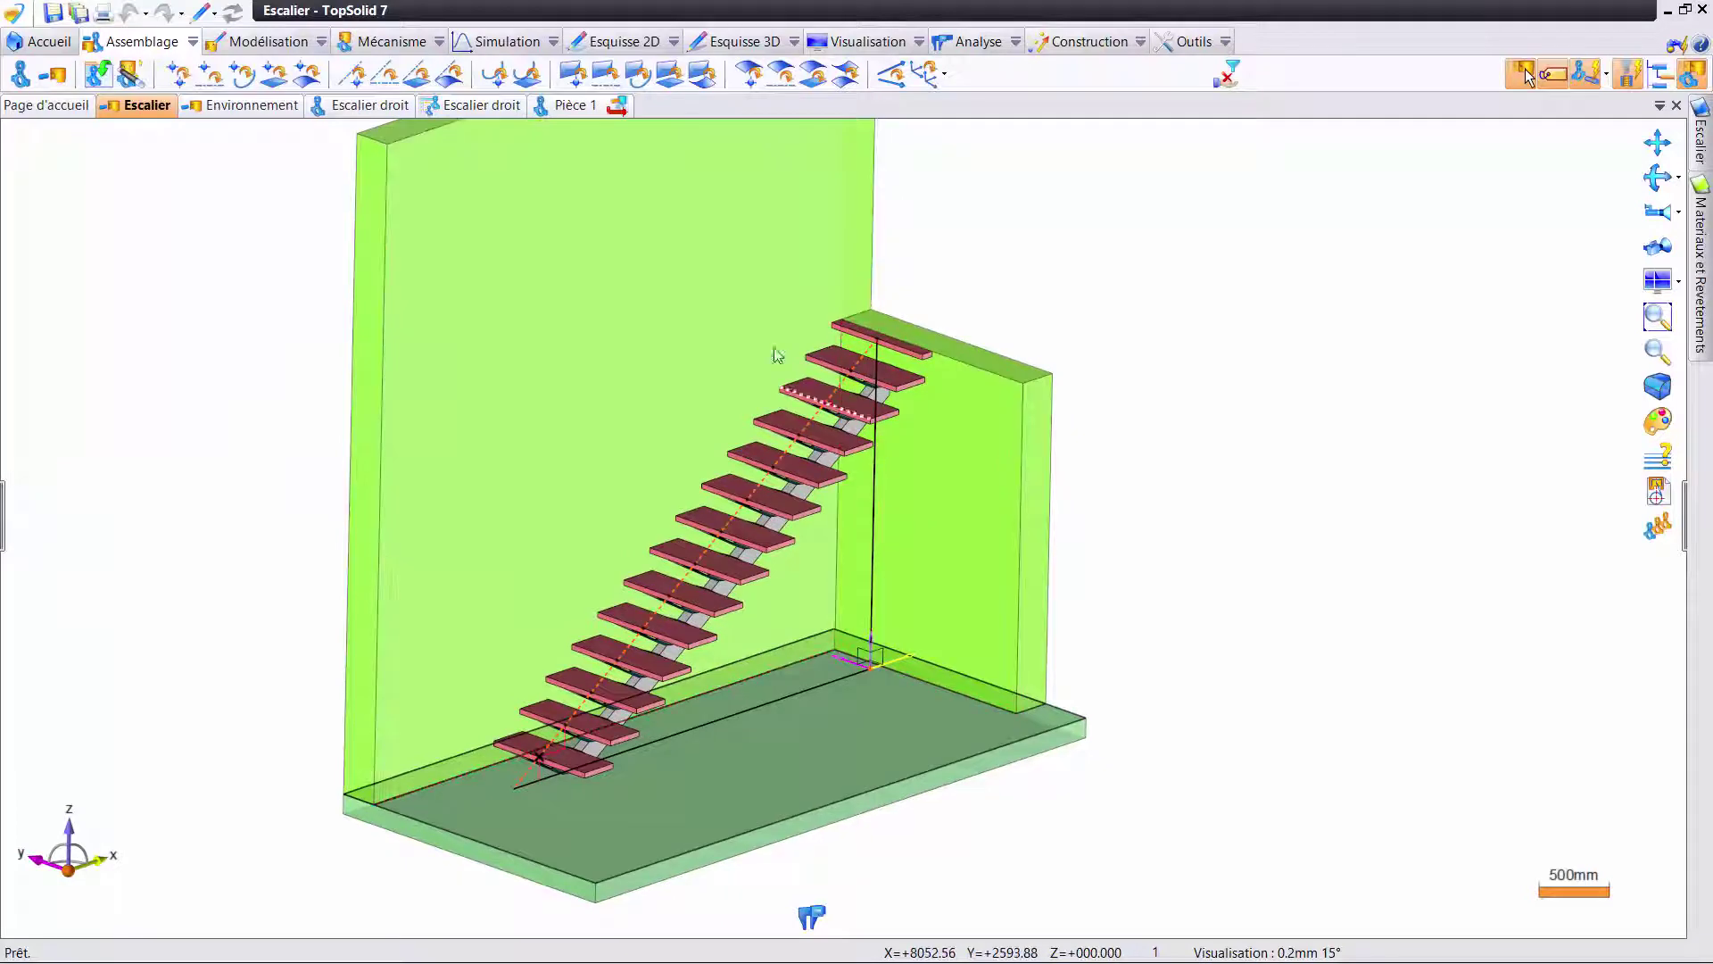
{"action": "middle_click_drag", "start_coordinate": [637, 270], "coordinate": [999, 253]}
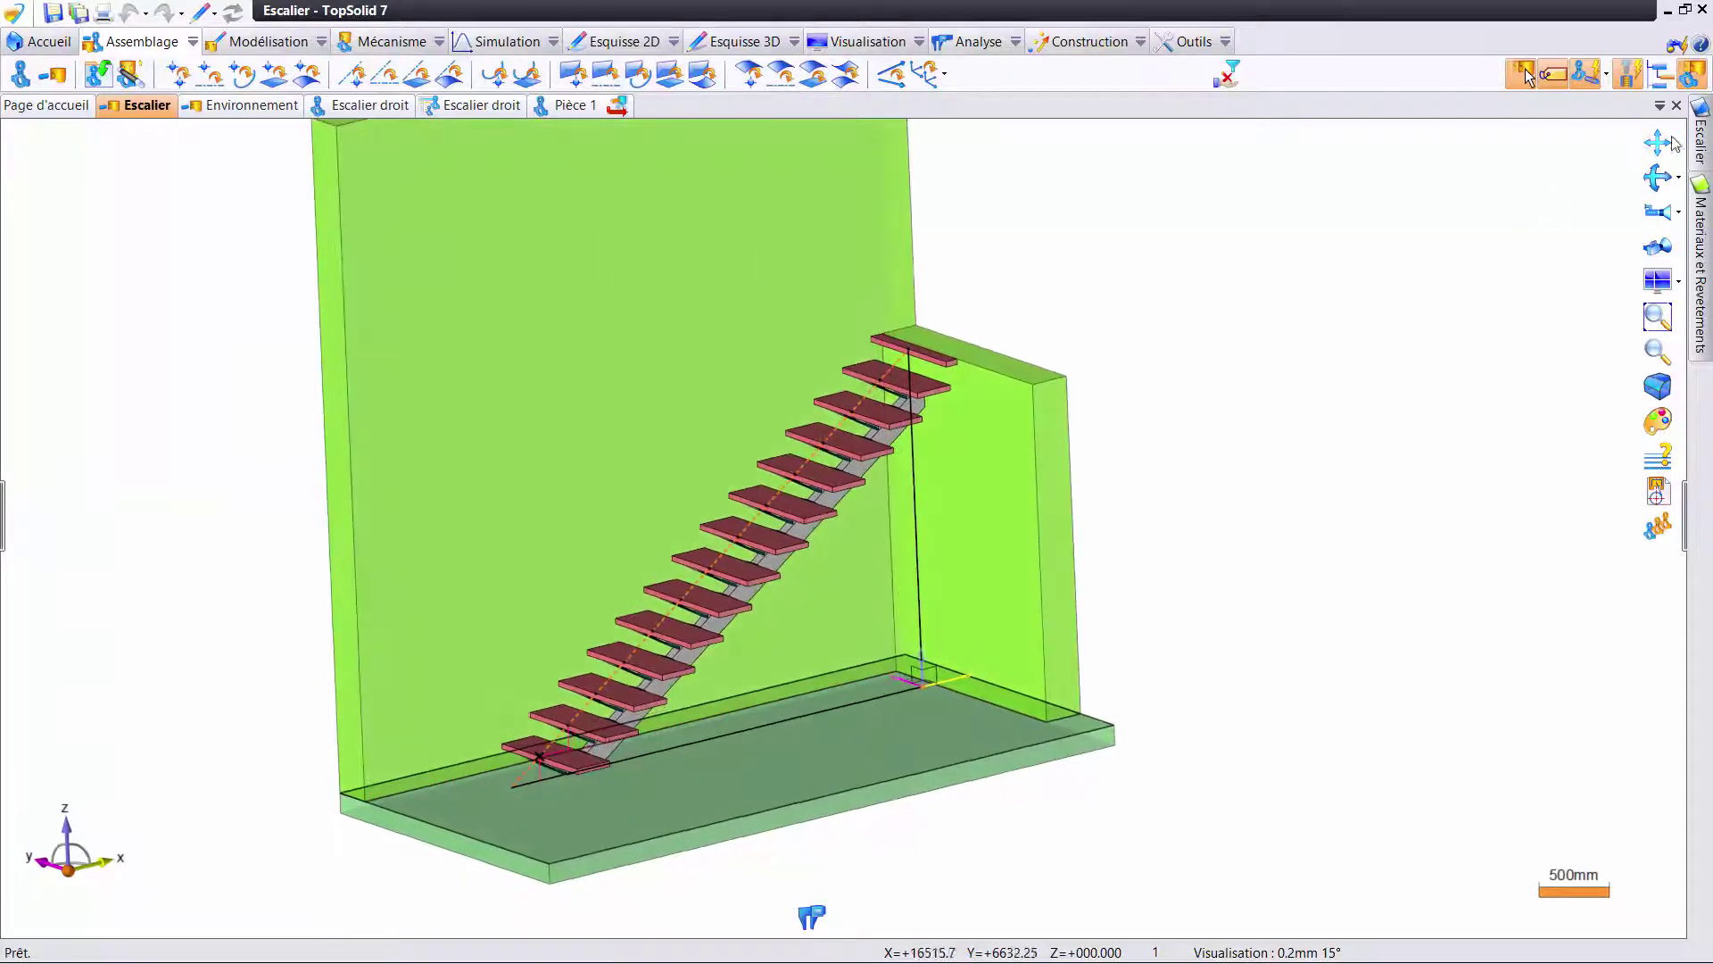
{"action": "left_click", "coordinate": [1700, 134]}
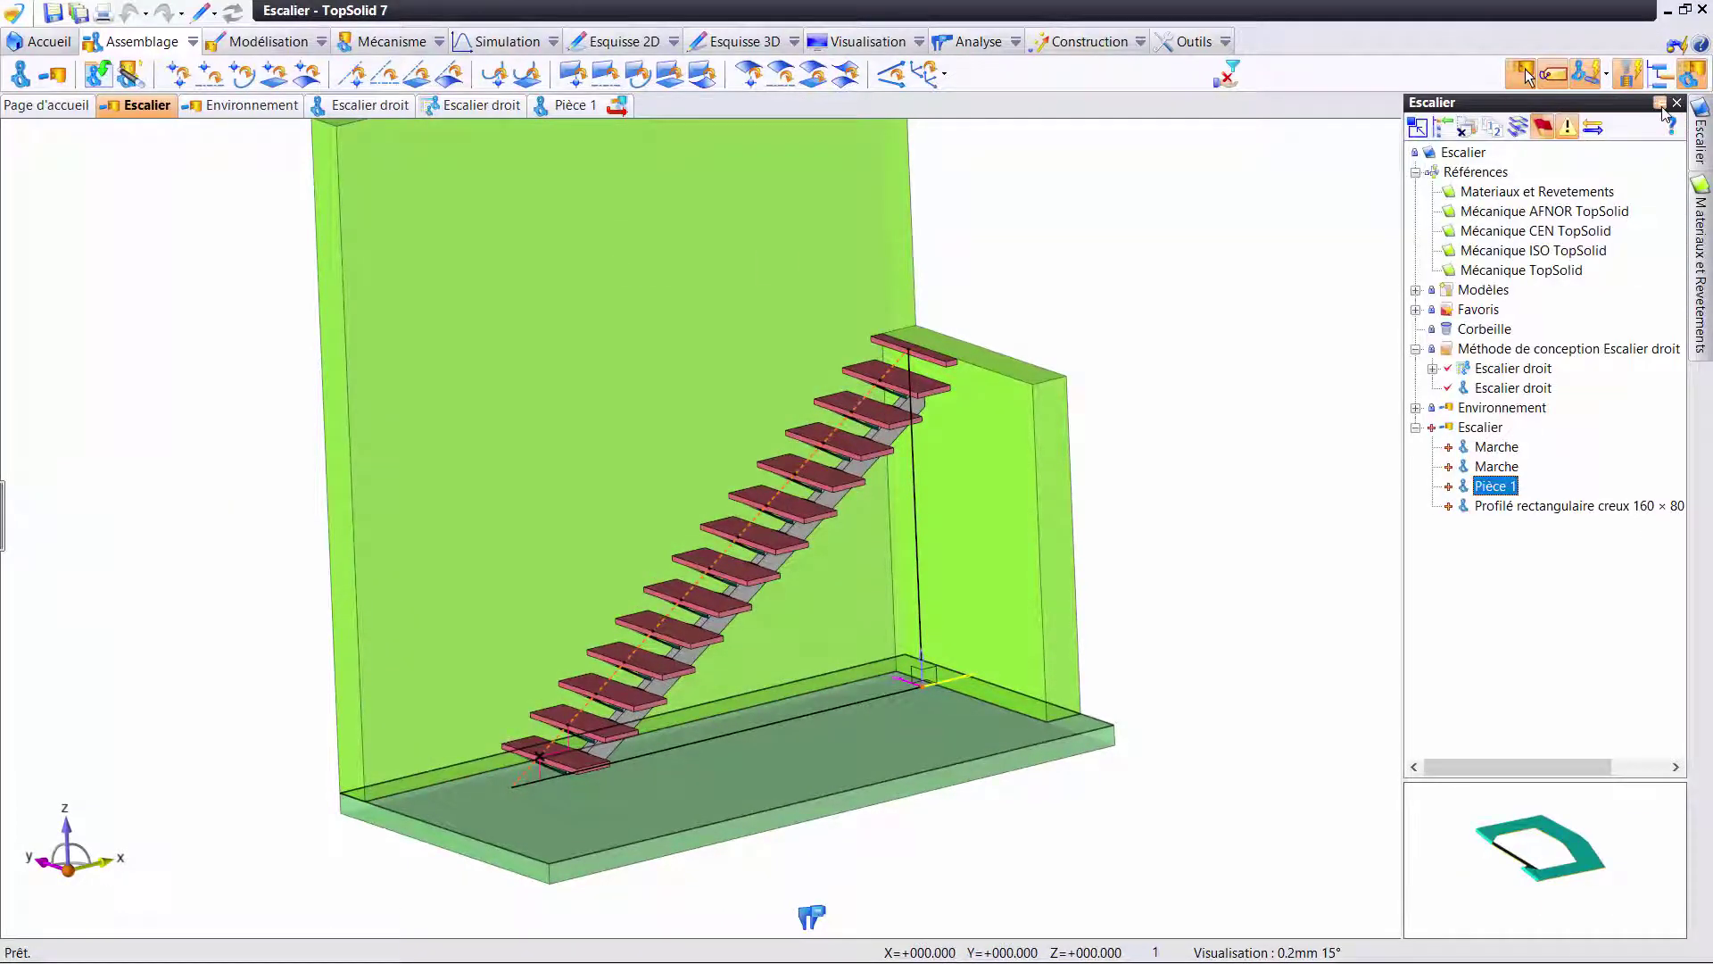
{"action": "left_click", "coordinate": [1660, 104]}
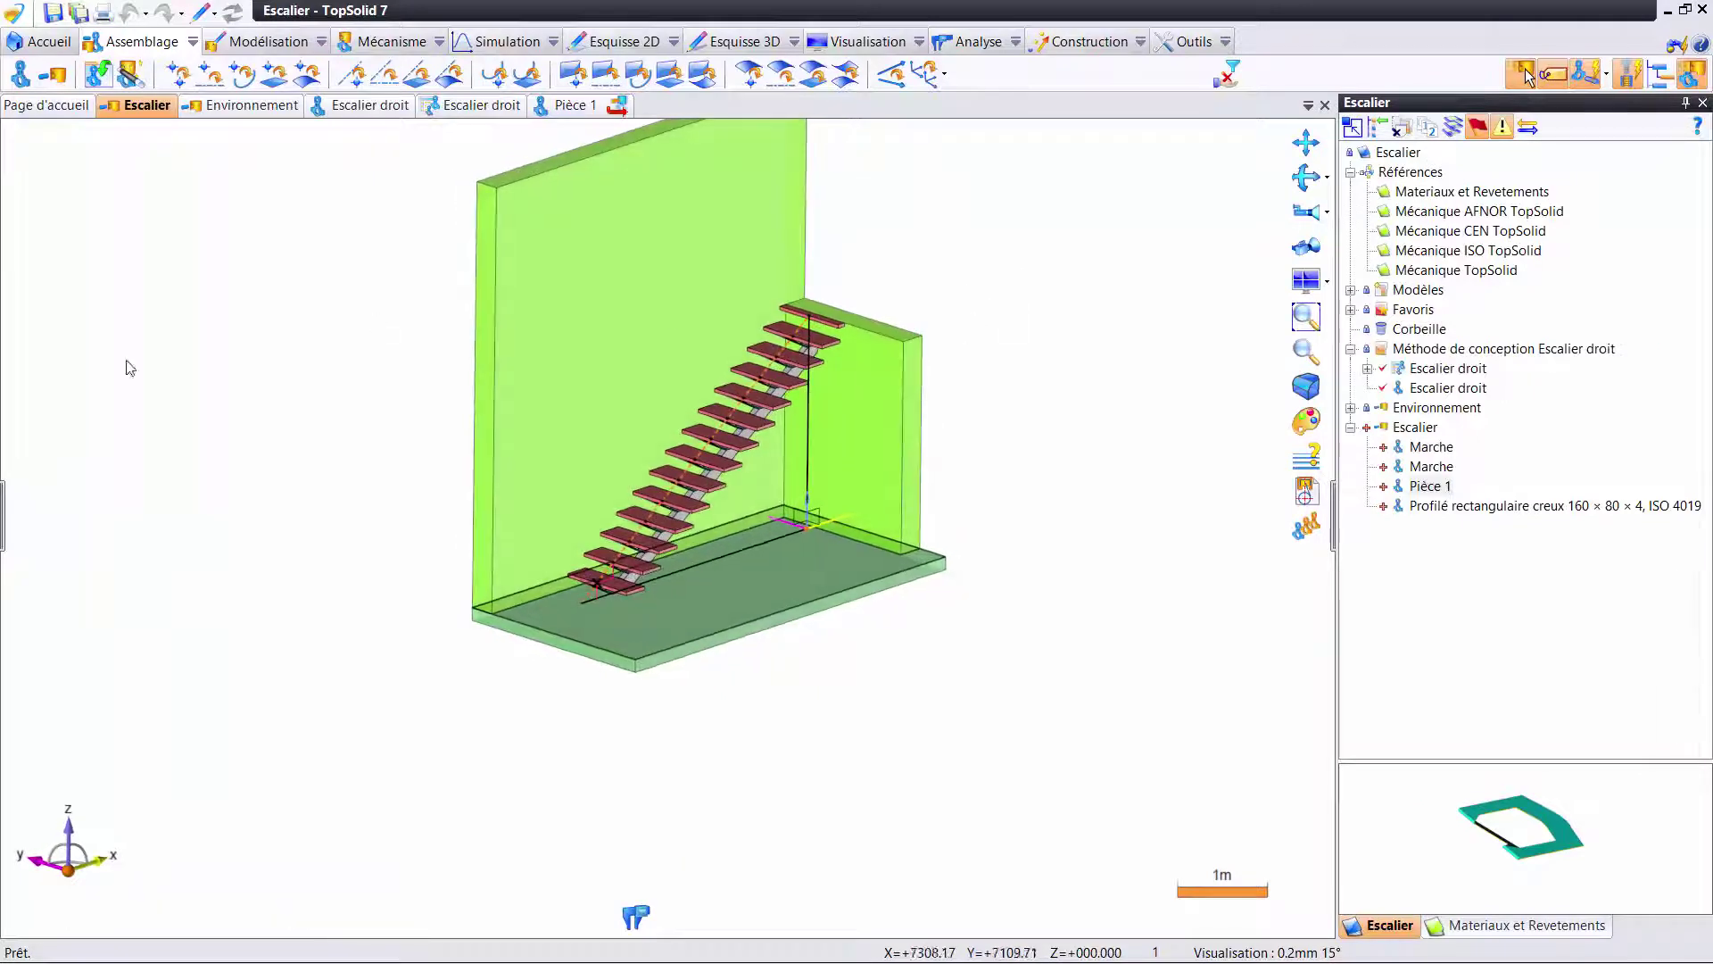
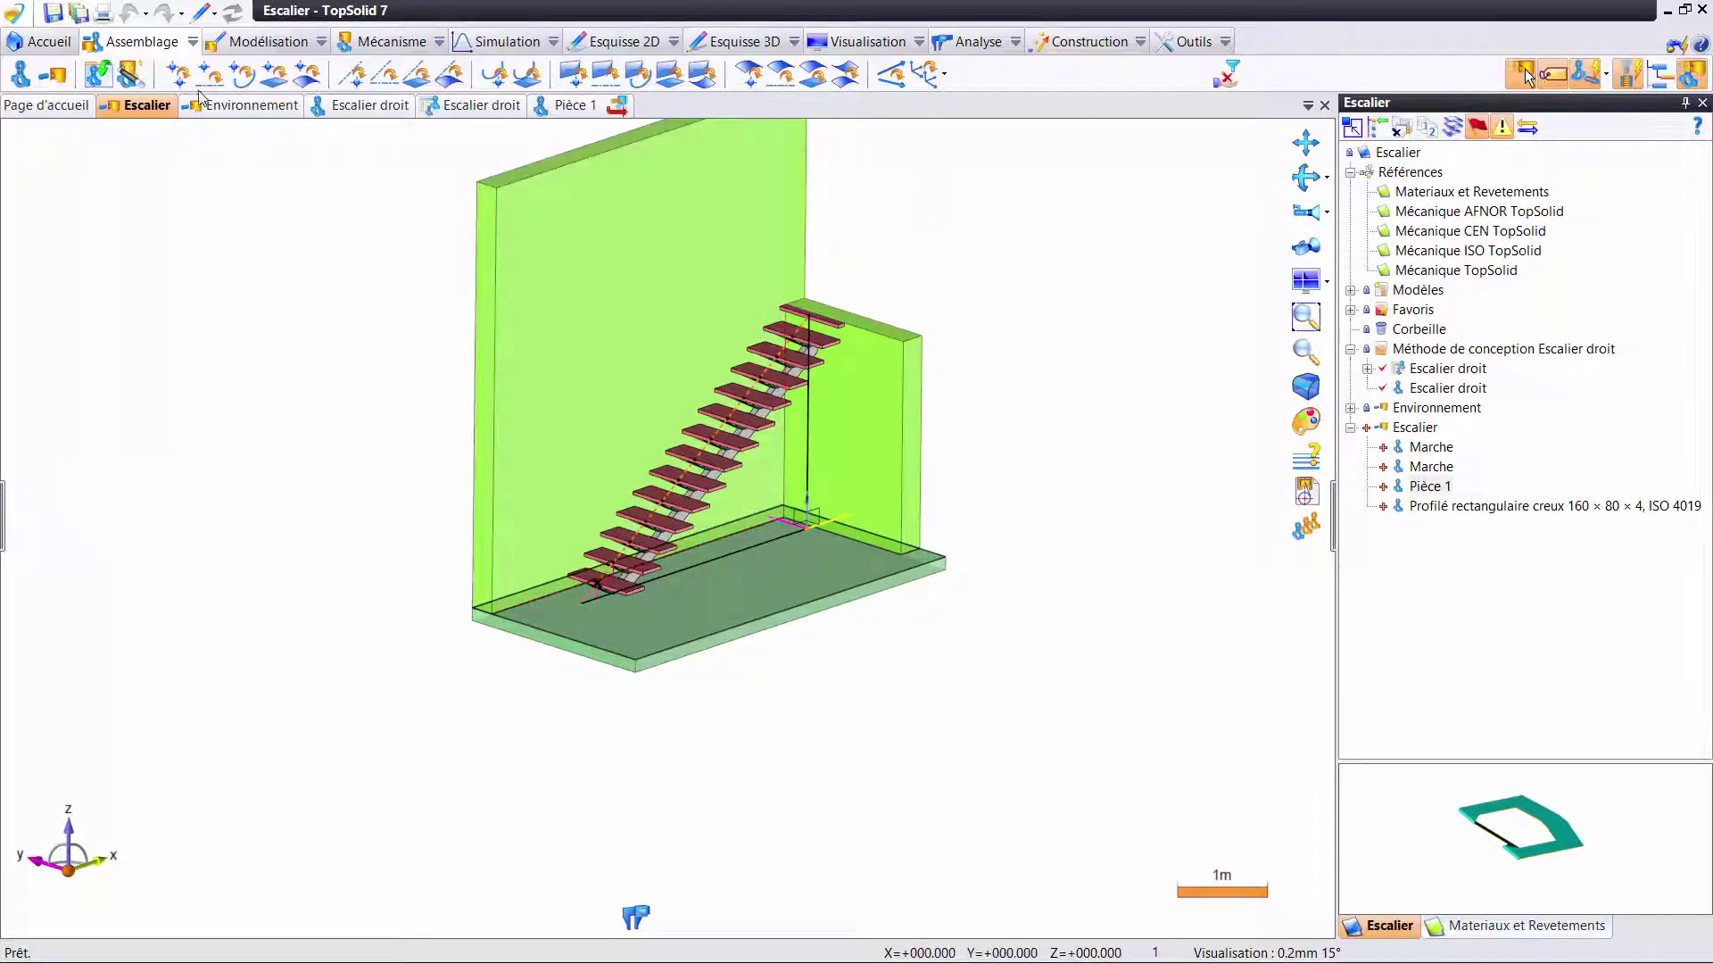
- Create an A3 landscape assembly drawing of Escalier with its views placed, and save it
{"action": "right_click", "coordinate": [165, 111]}
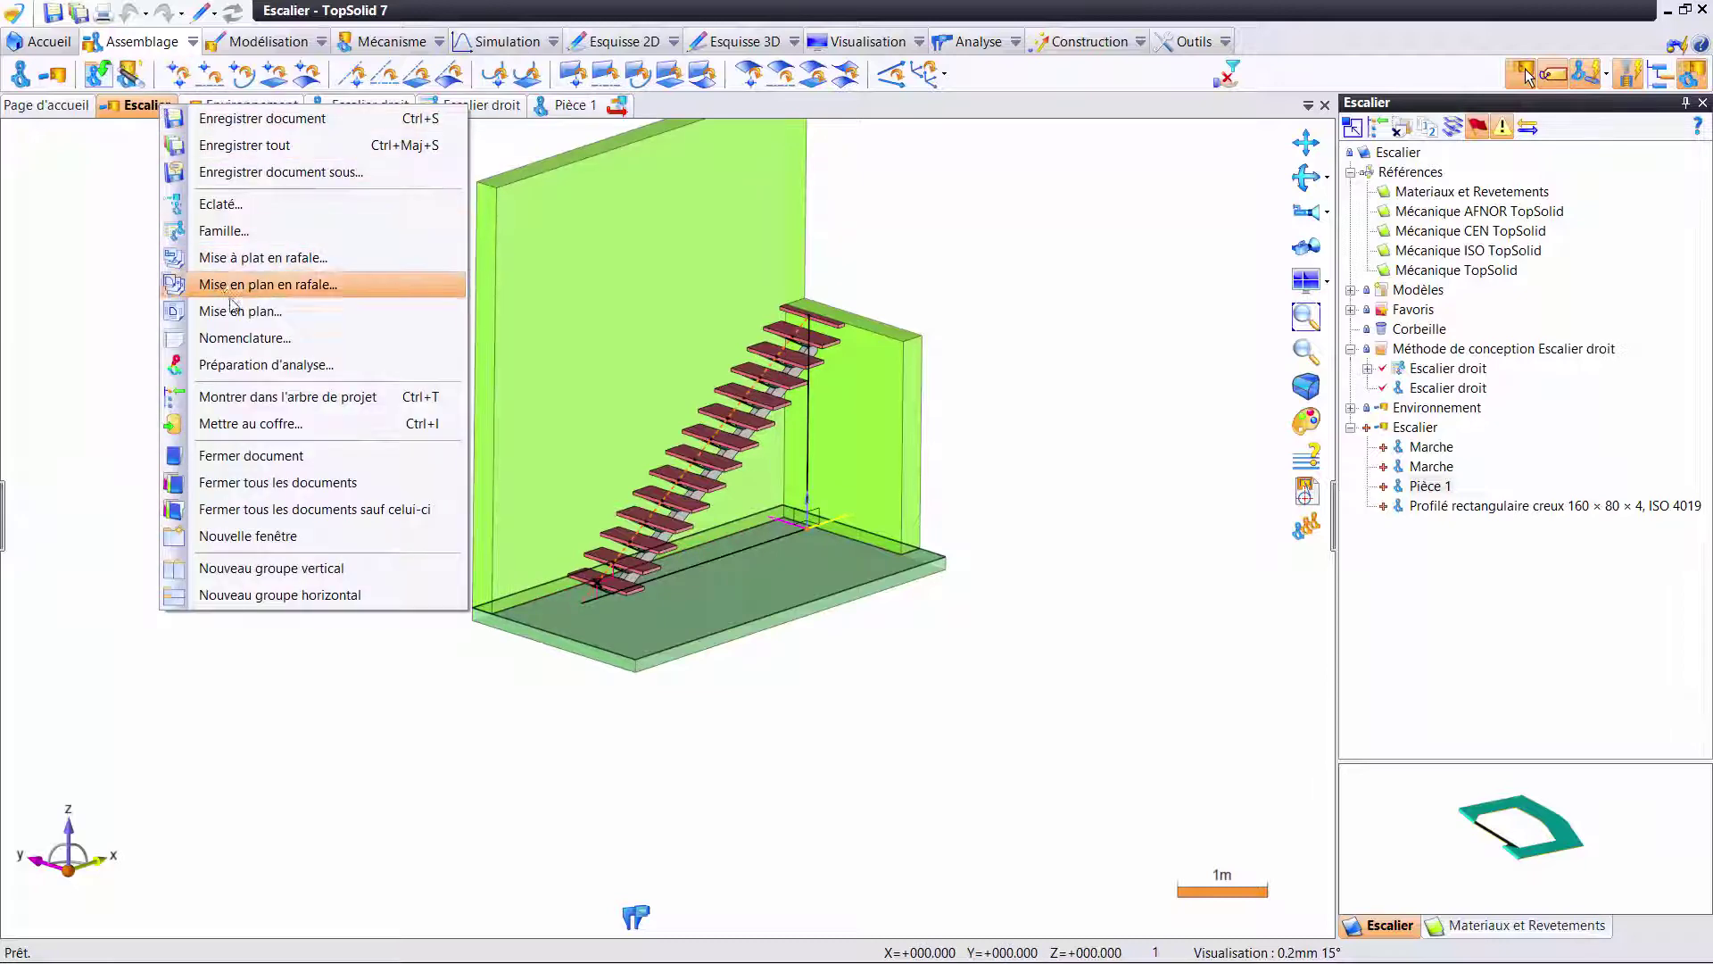
{"action": "left_click", "coordinate": [267, 279]}
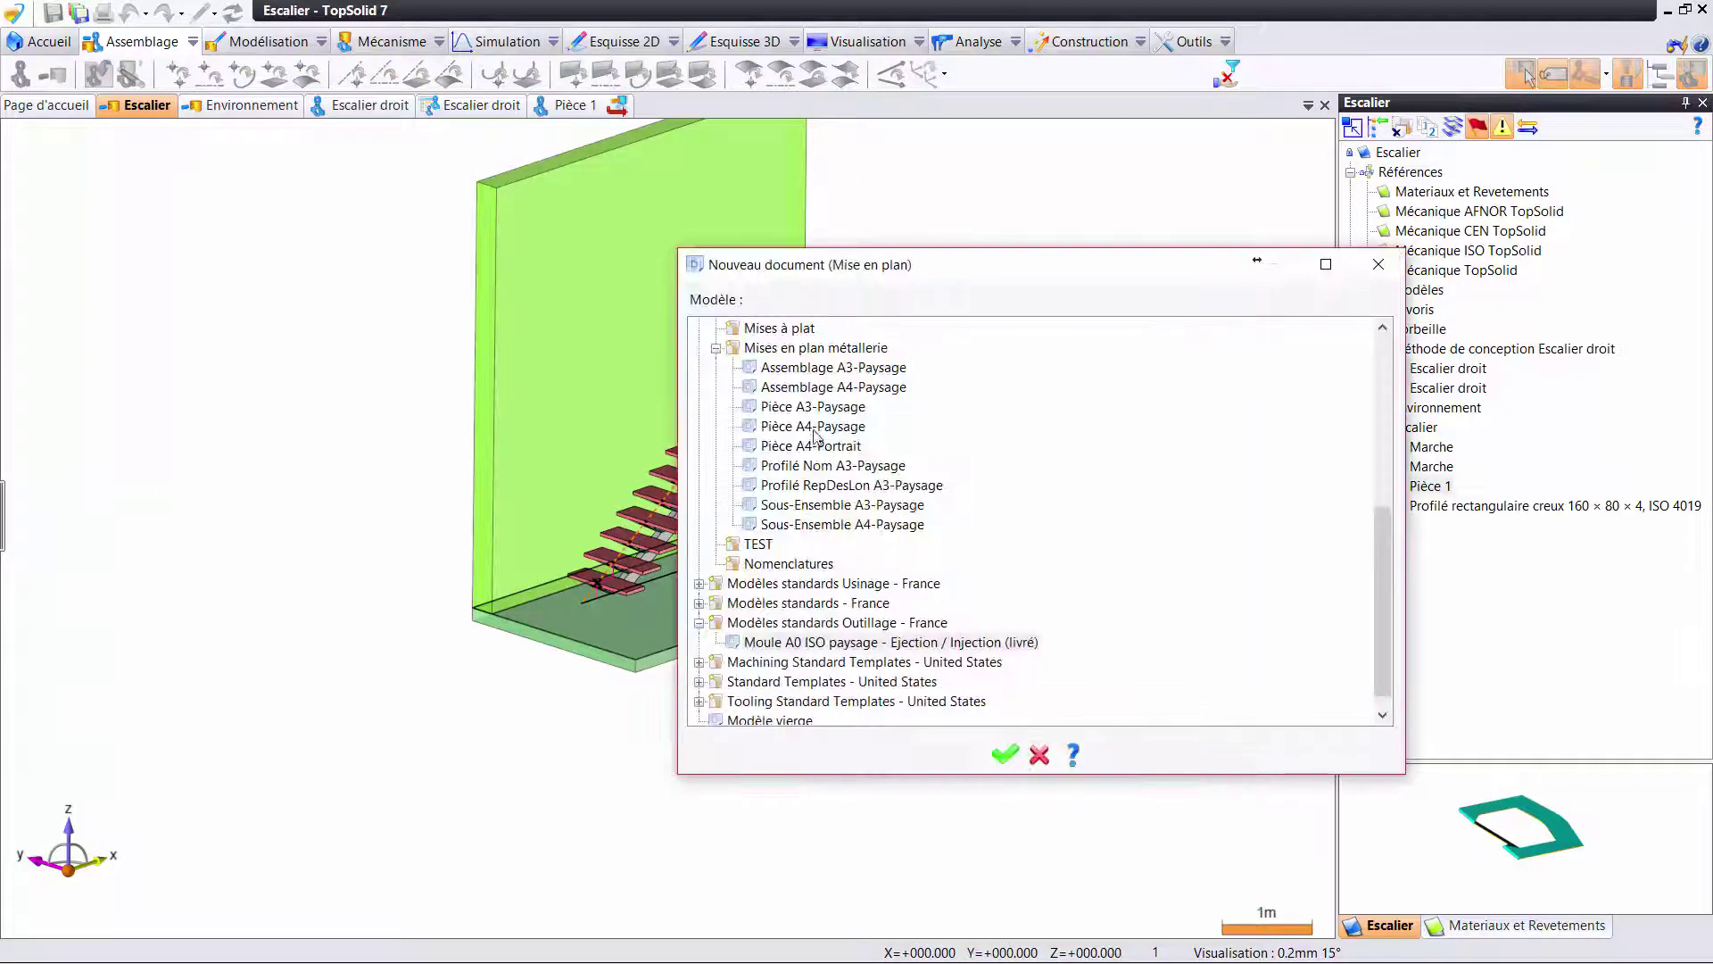
{"action": "double_click", "coordinate": [821, 370]}
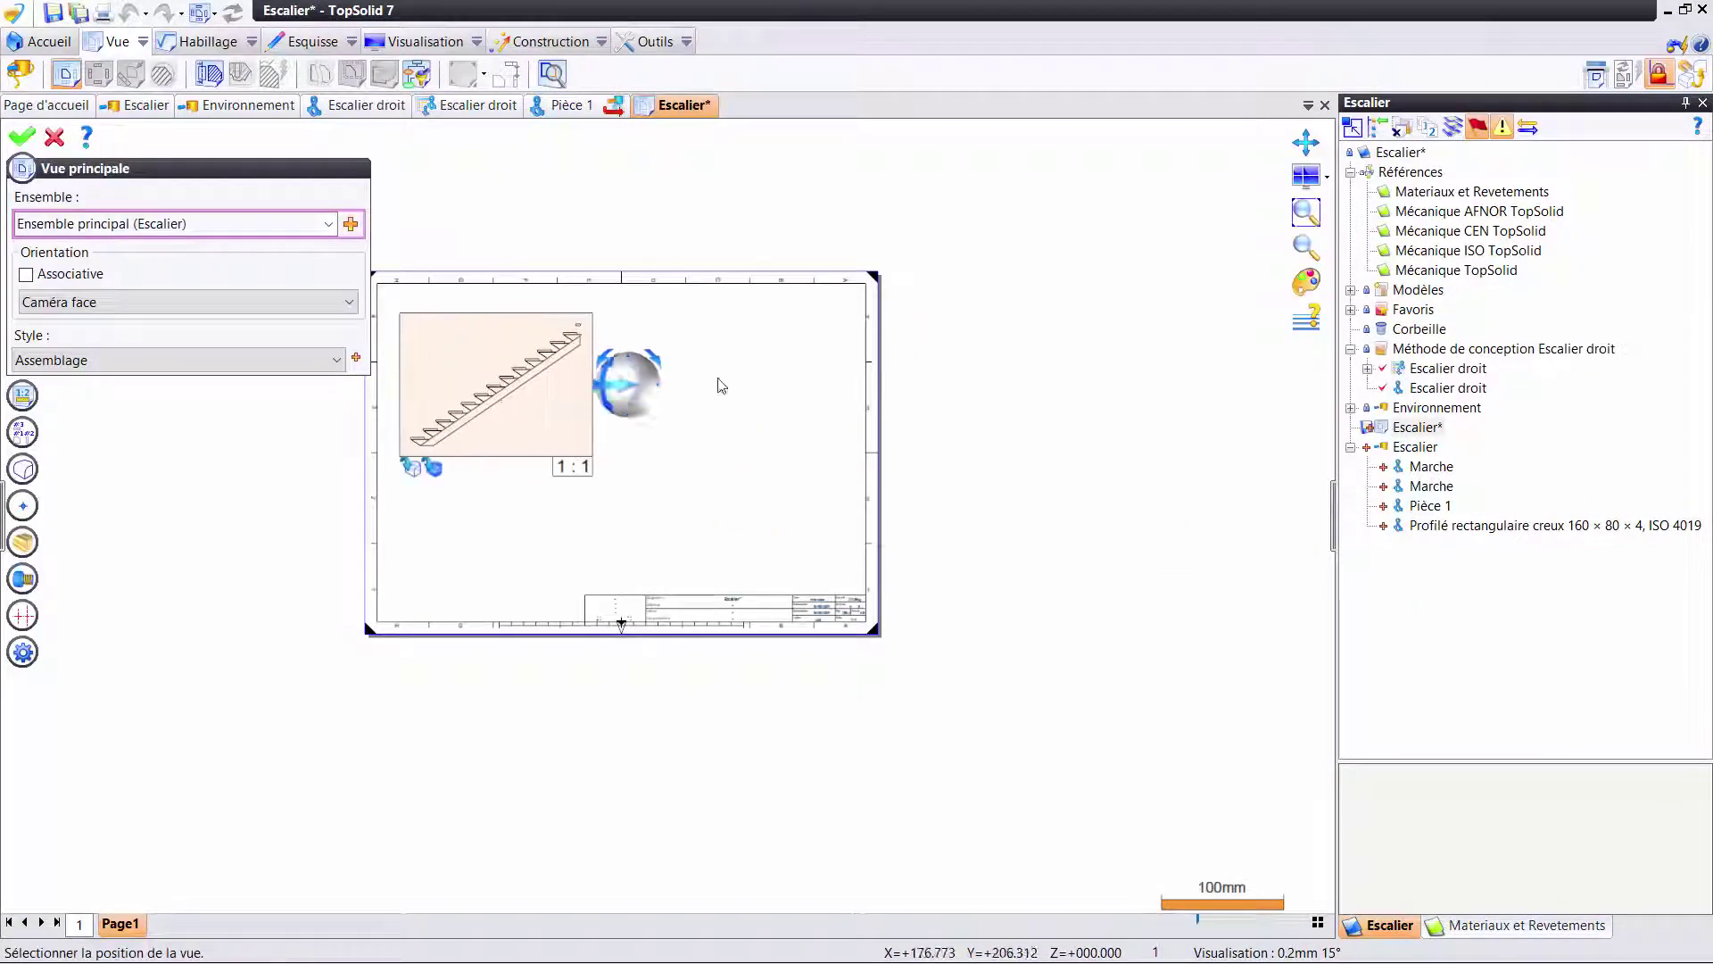
{"action": "left_click", "coordinate": [772, 394]}
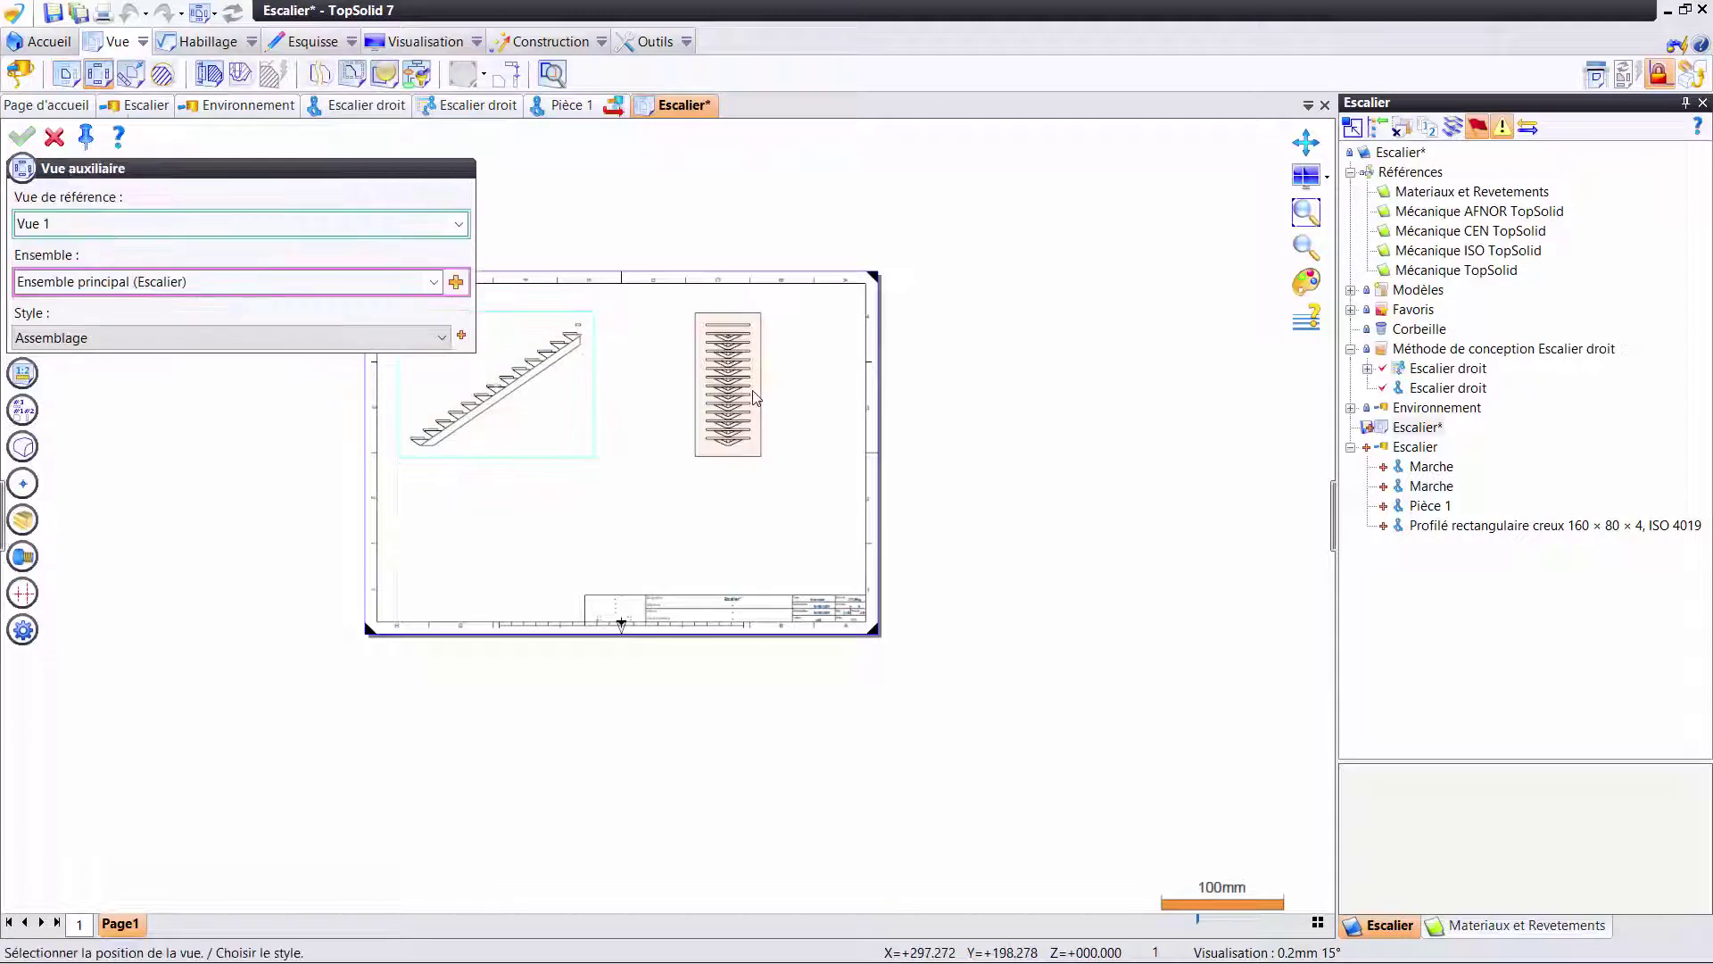
{"action": "key", "text": "Escape"}
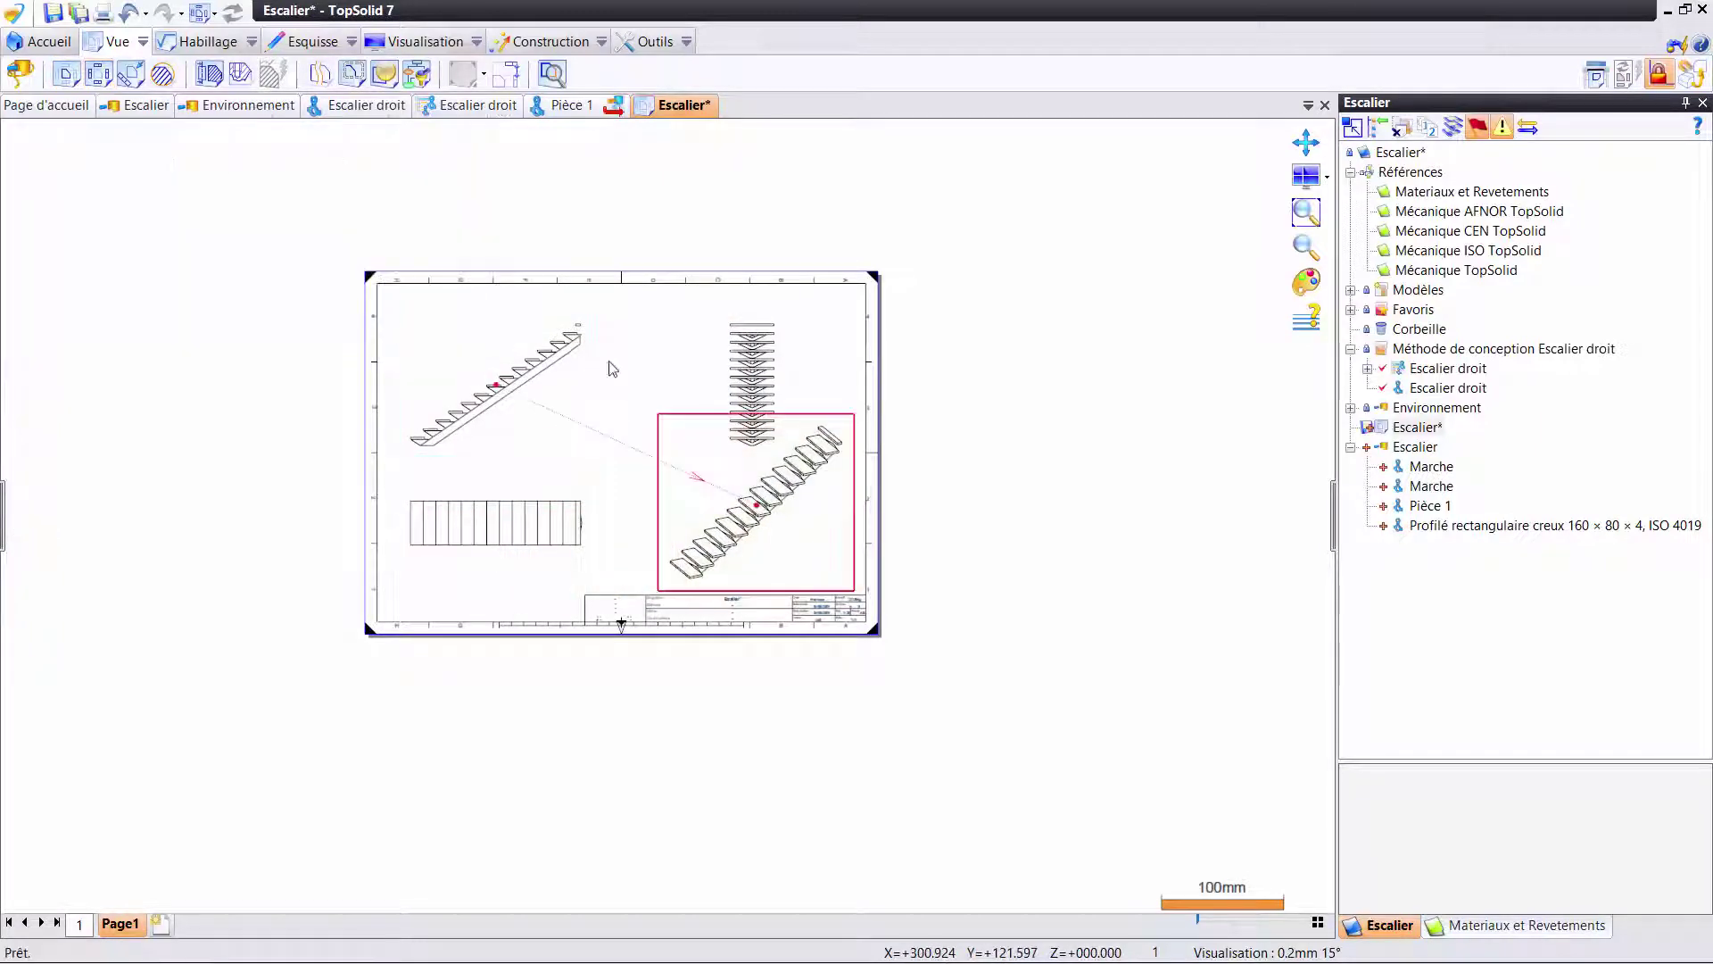
{"action": "key", "text": "ctrl+s"}
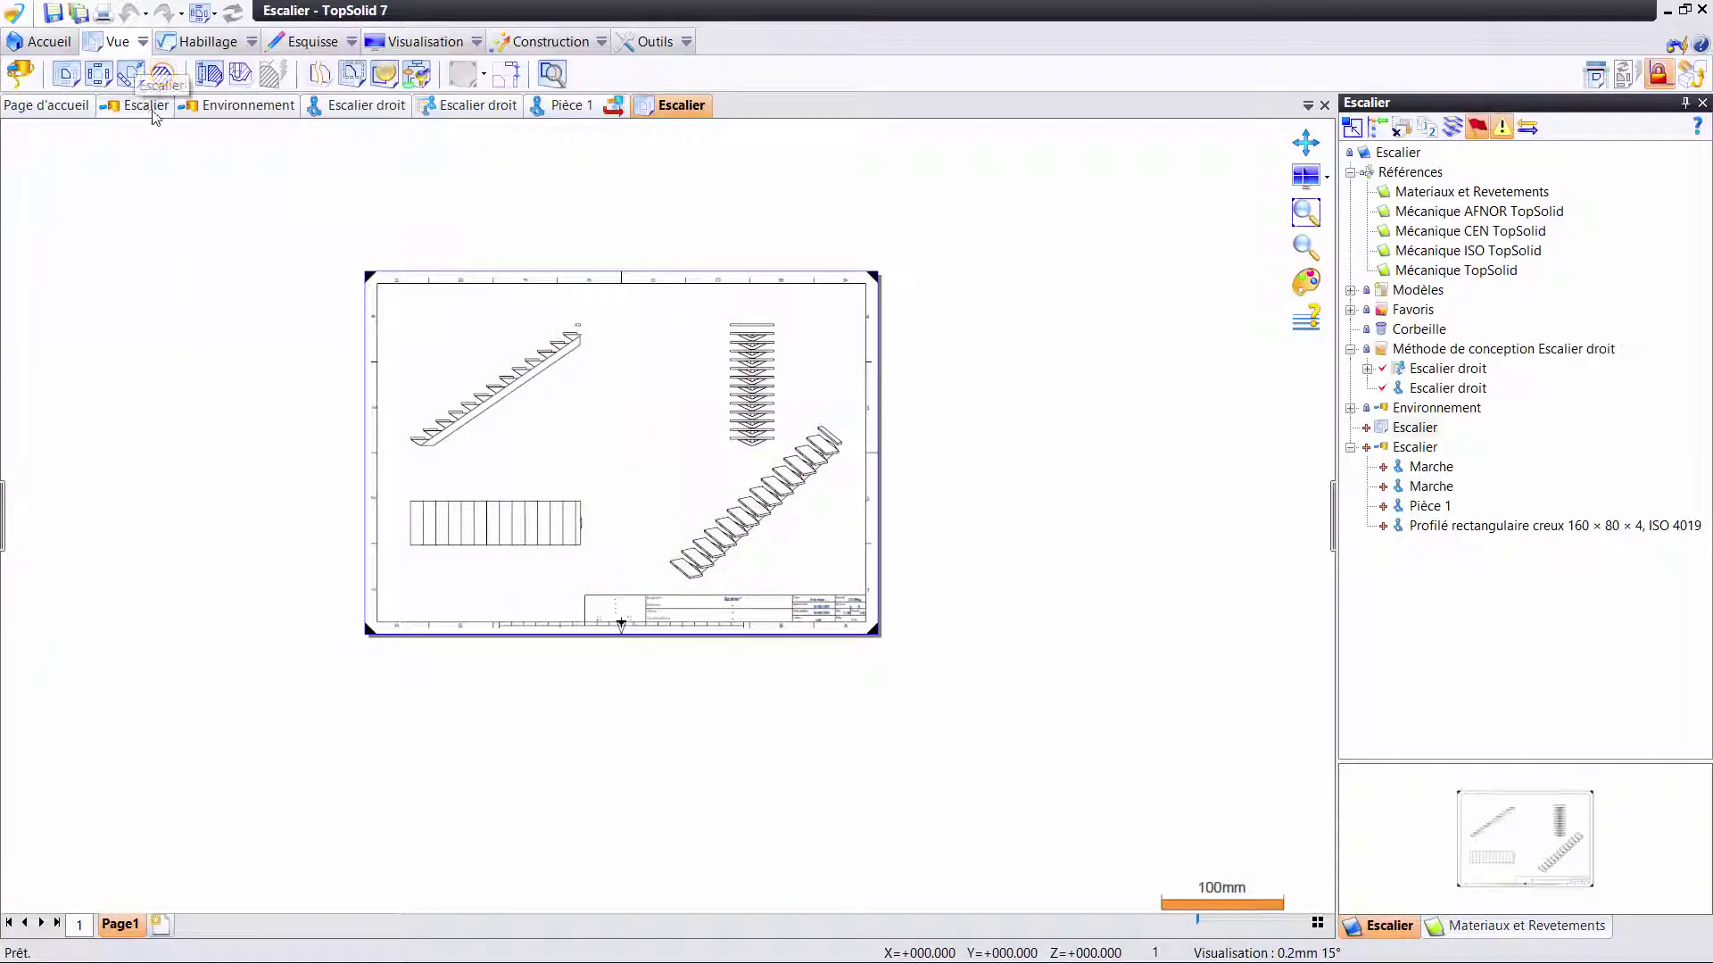
- In the Escalier assembly, expand the Entités frames group and show Repère absolu
{"action": "left_click", "coordinate": [150, 108]}
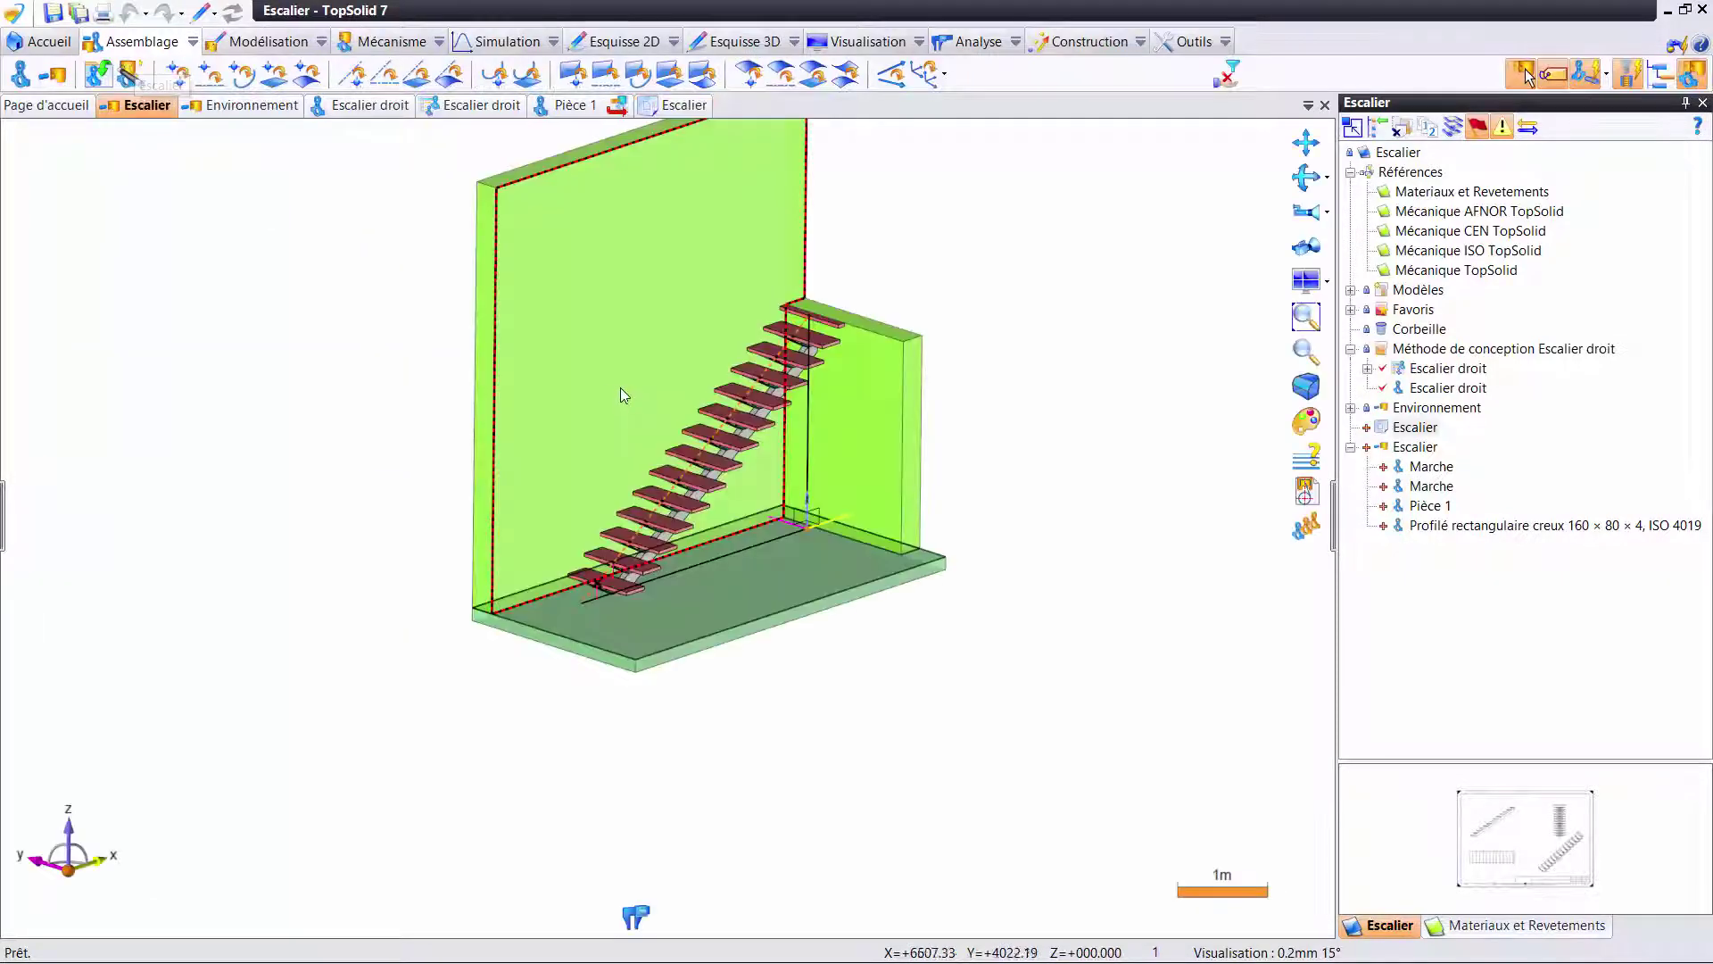
{"action": "left_click", "coordinate": [4, 506]}
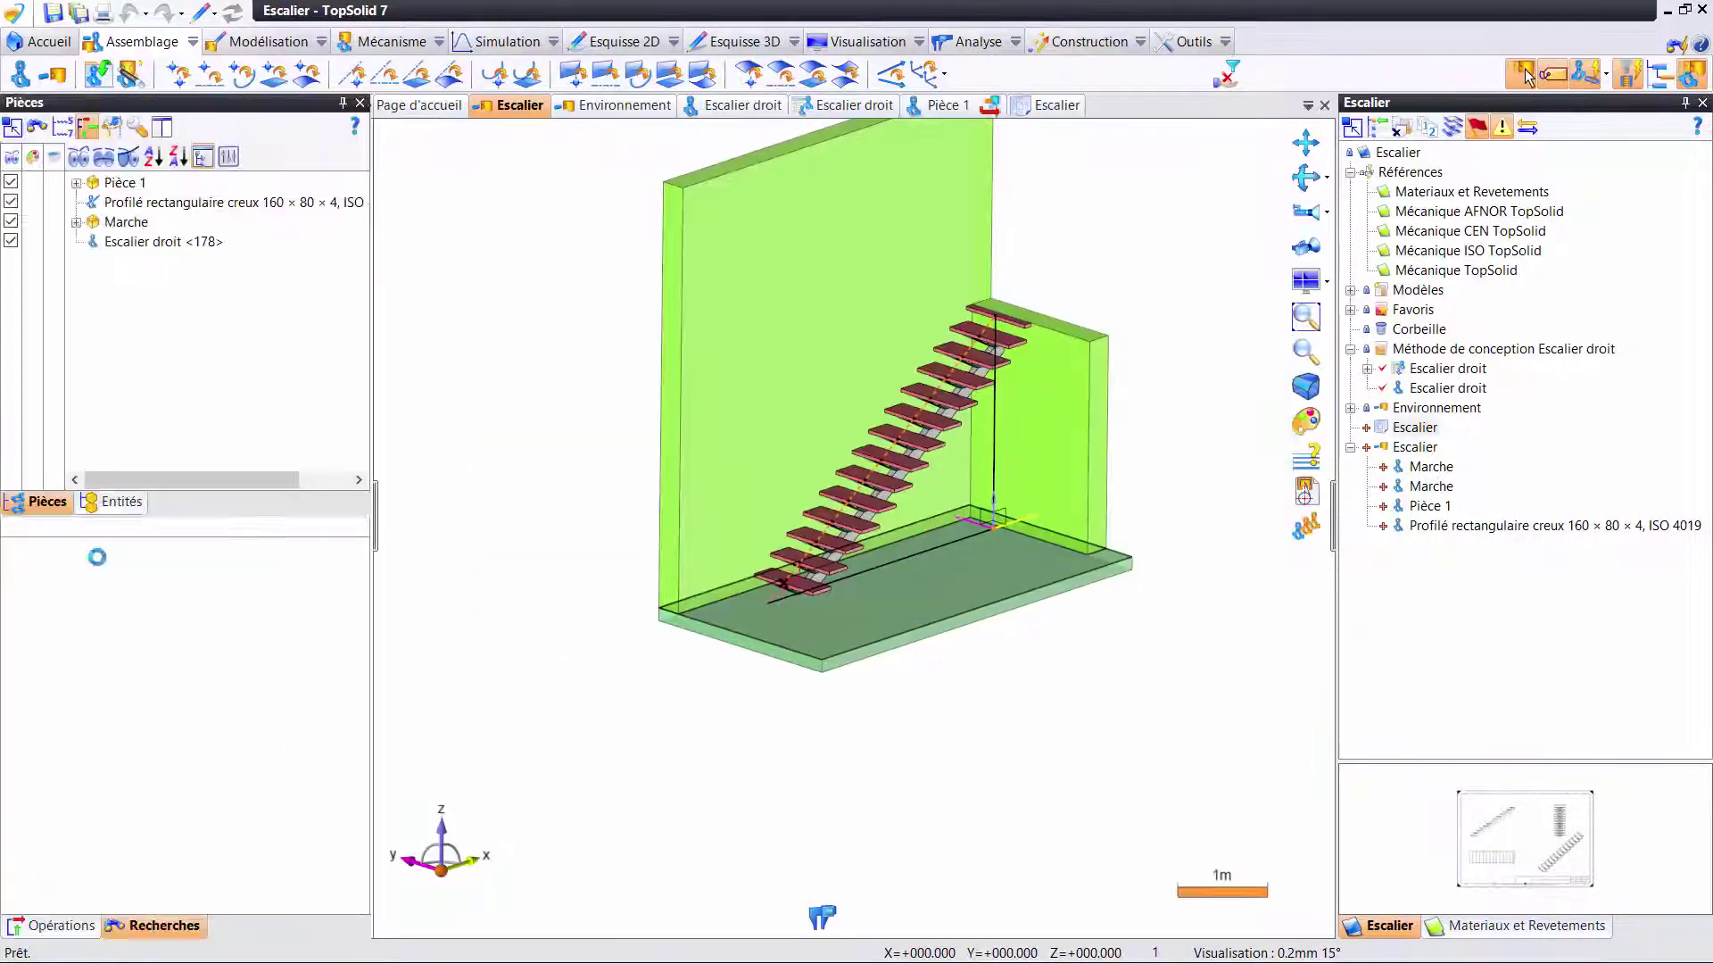
{"action": "left_click", "coordinate": [108, 506]}
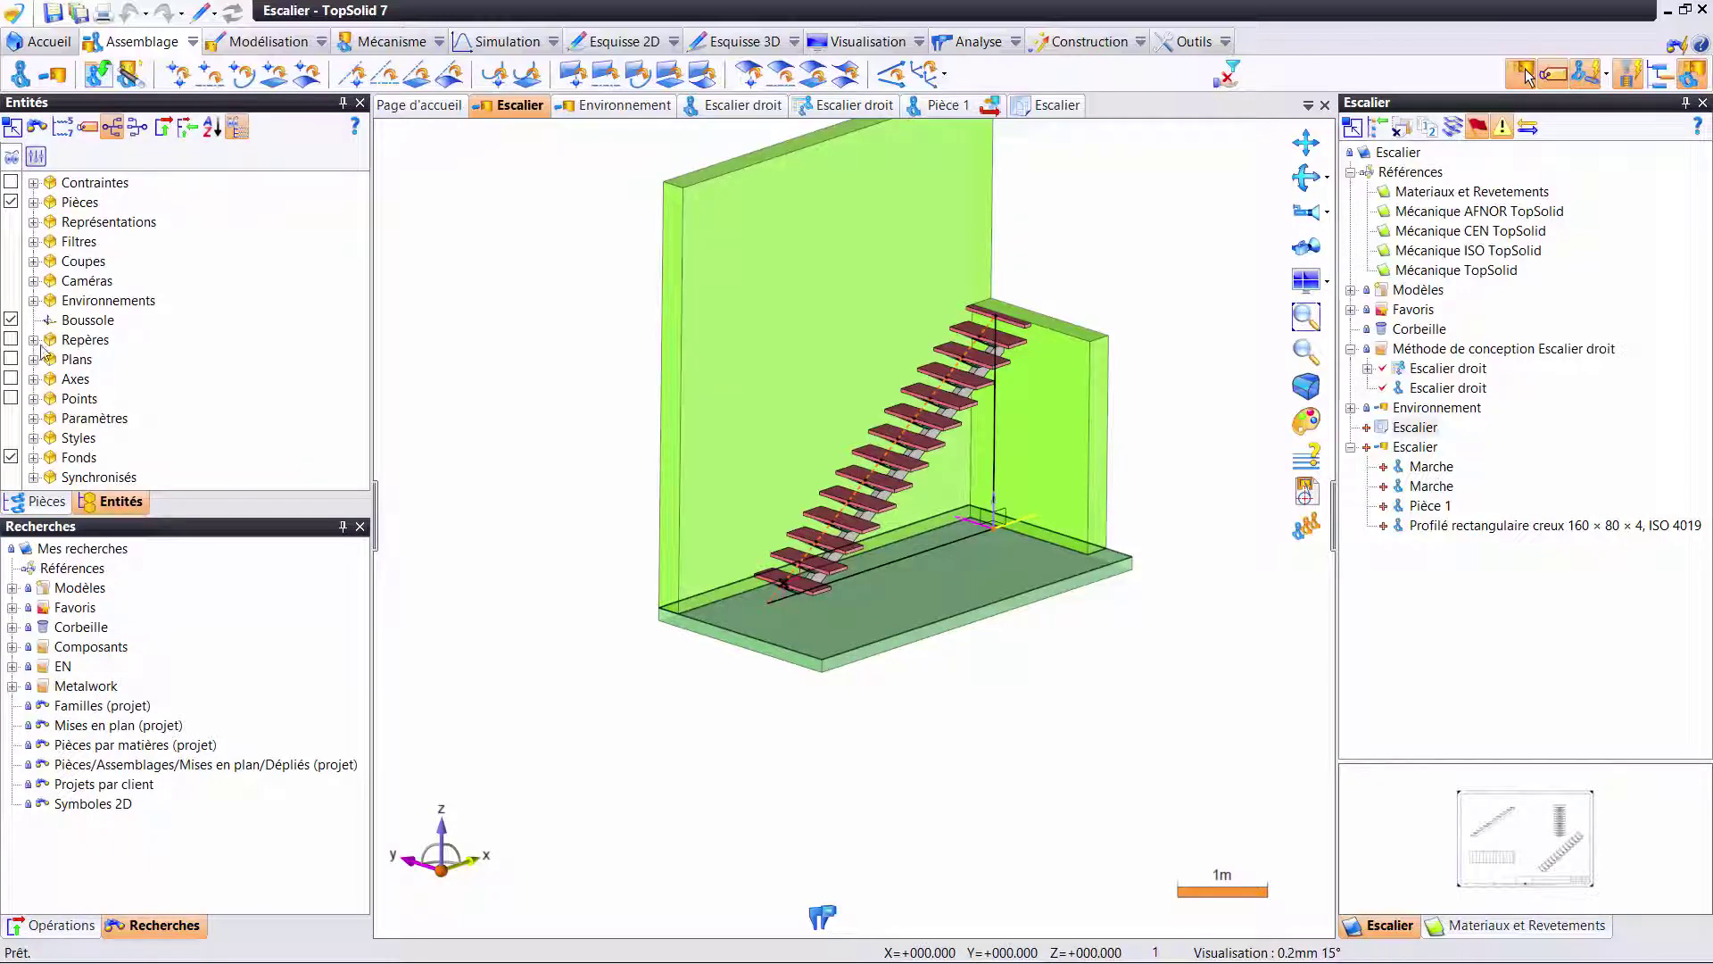
{"action": "left_click", "coordinate": [33, 340]}
{"action": "left_click", "coordinate": [11, 378]}
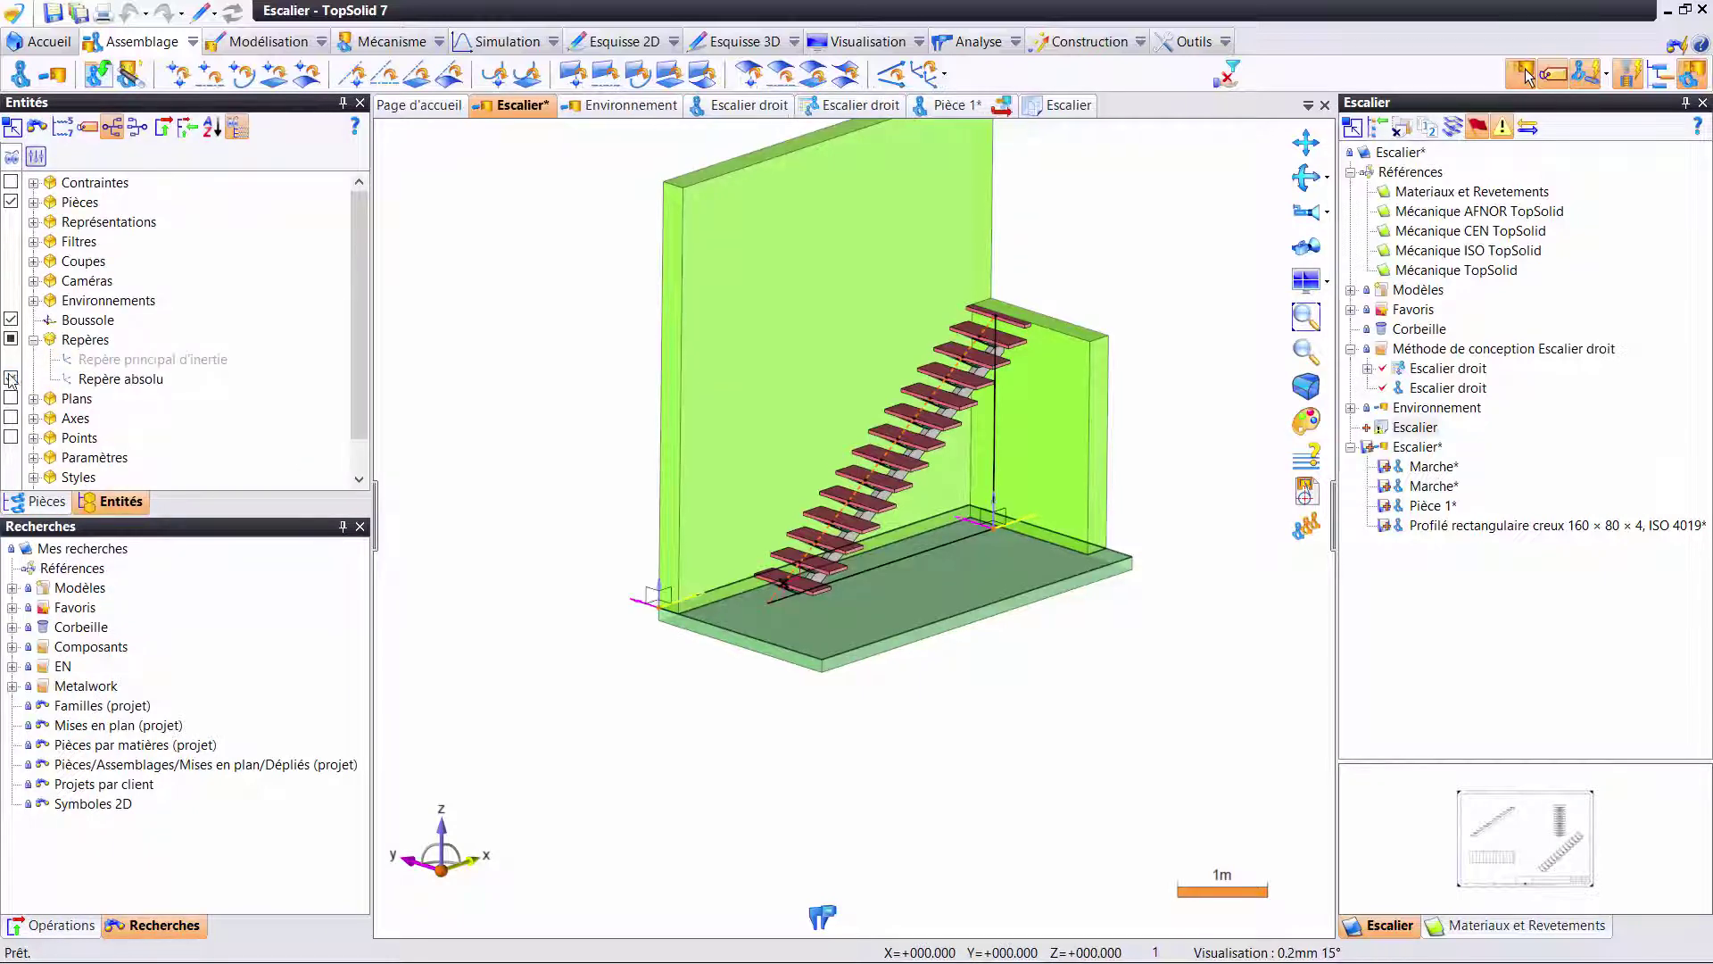
- Publish Repère absolu as Publication 1, save, and bring up Environnement
{"action": "right_click", "coordinate": [155, 386]}
{"action": "mouse_move", "coordinate": [249, 464]}
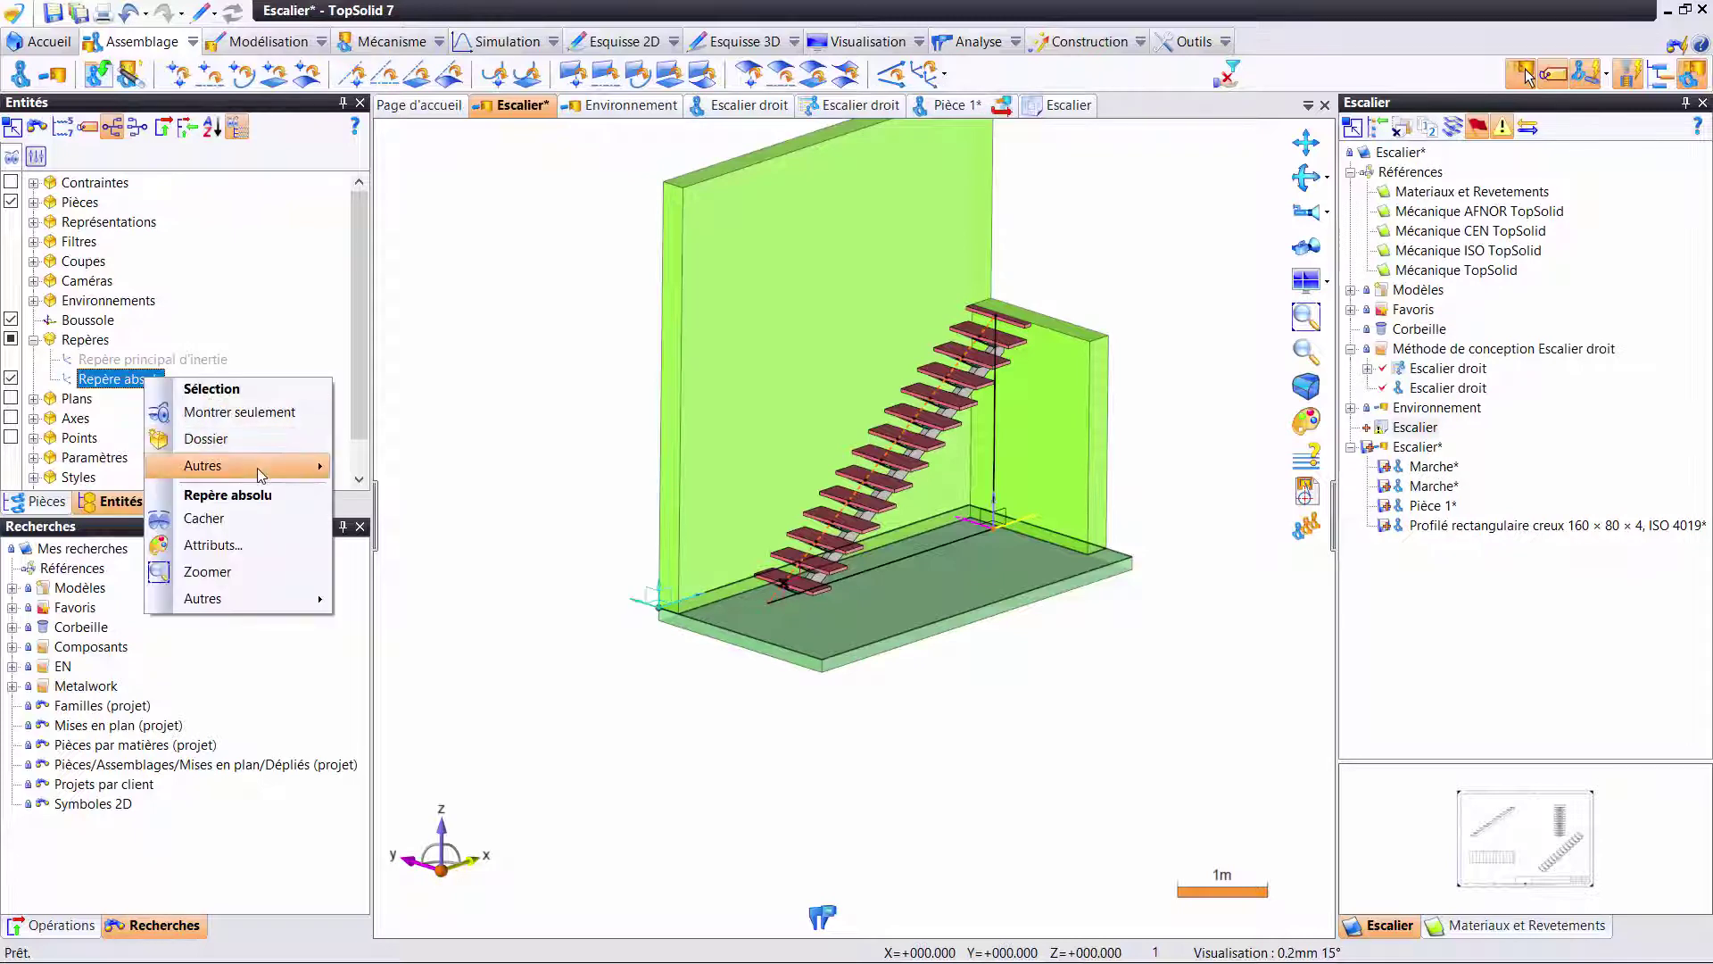
{"action": "left_click", "coordinate": [391, 446]}
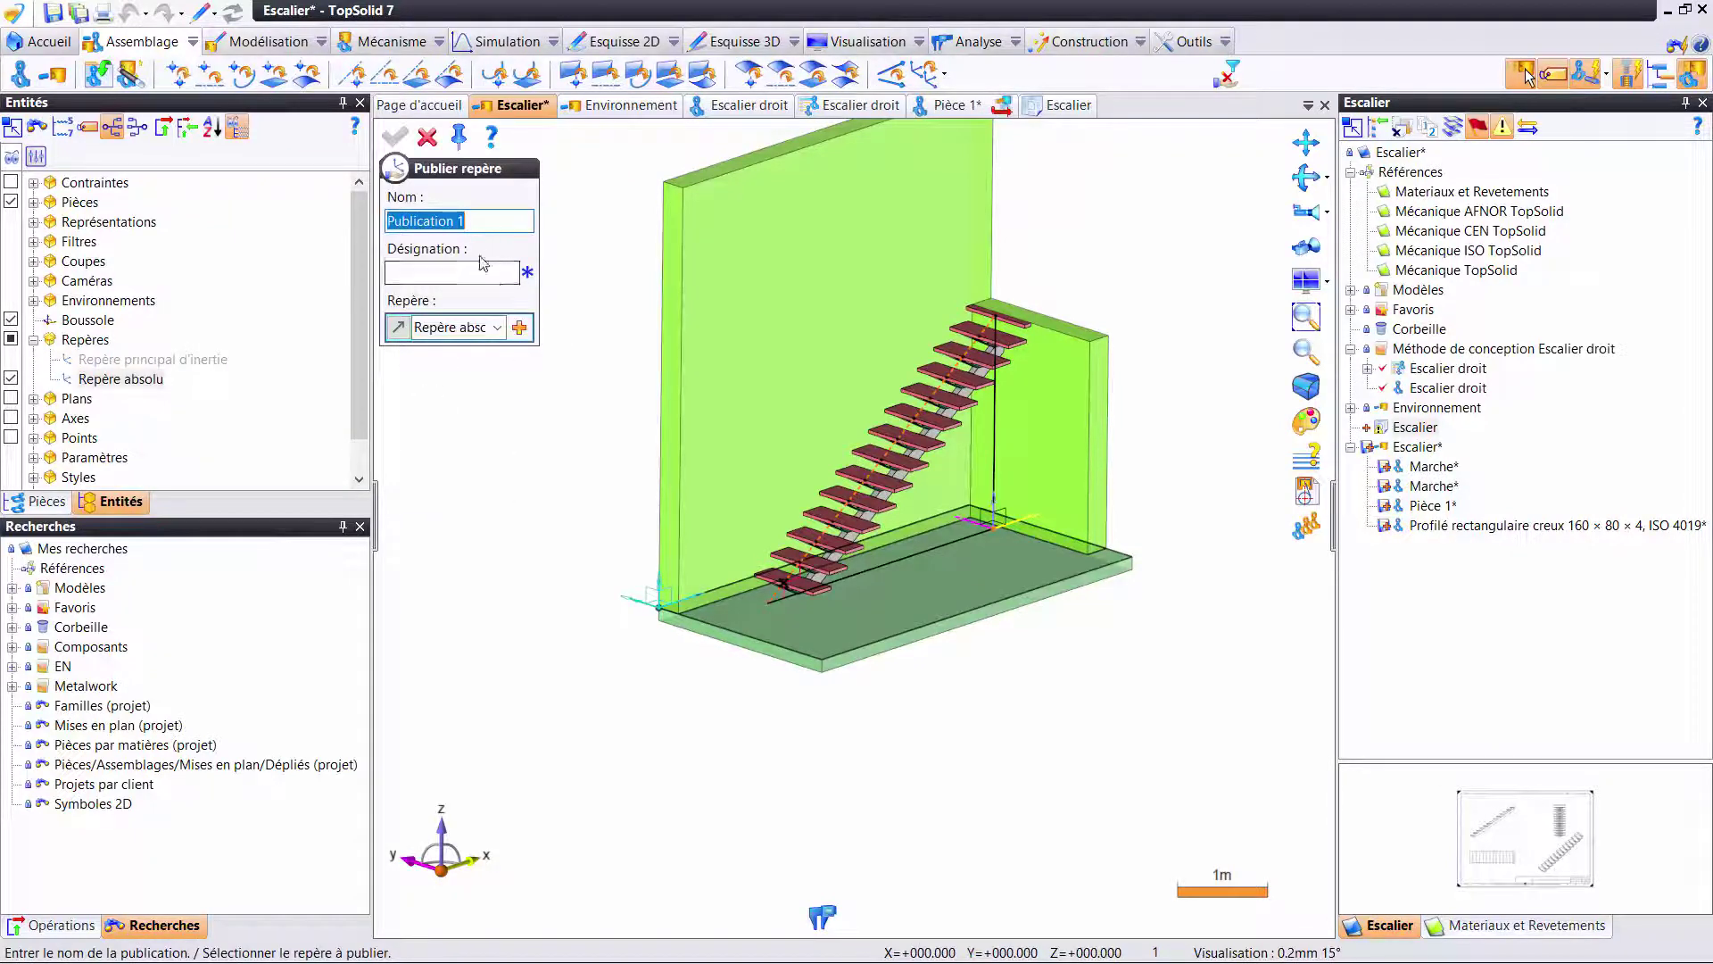
{"action": "key", "text": "Return"}
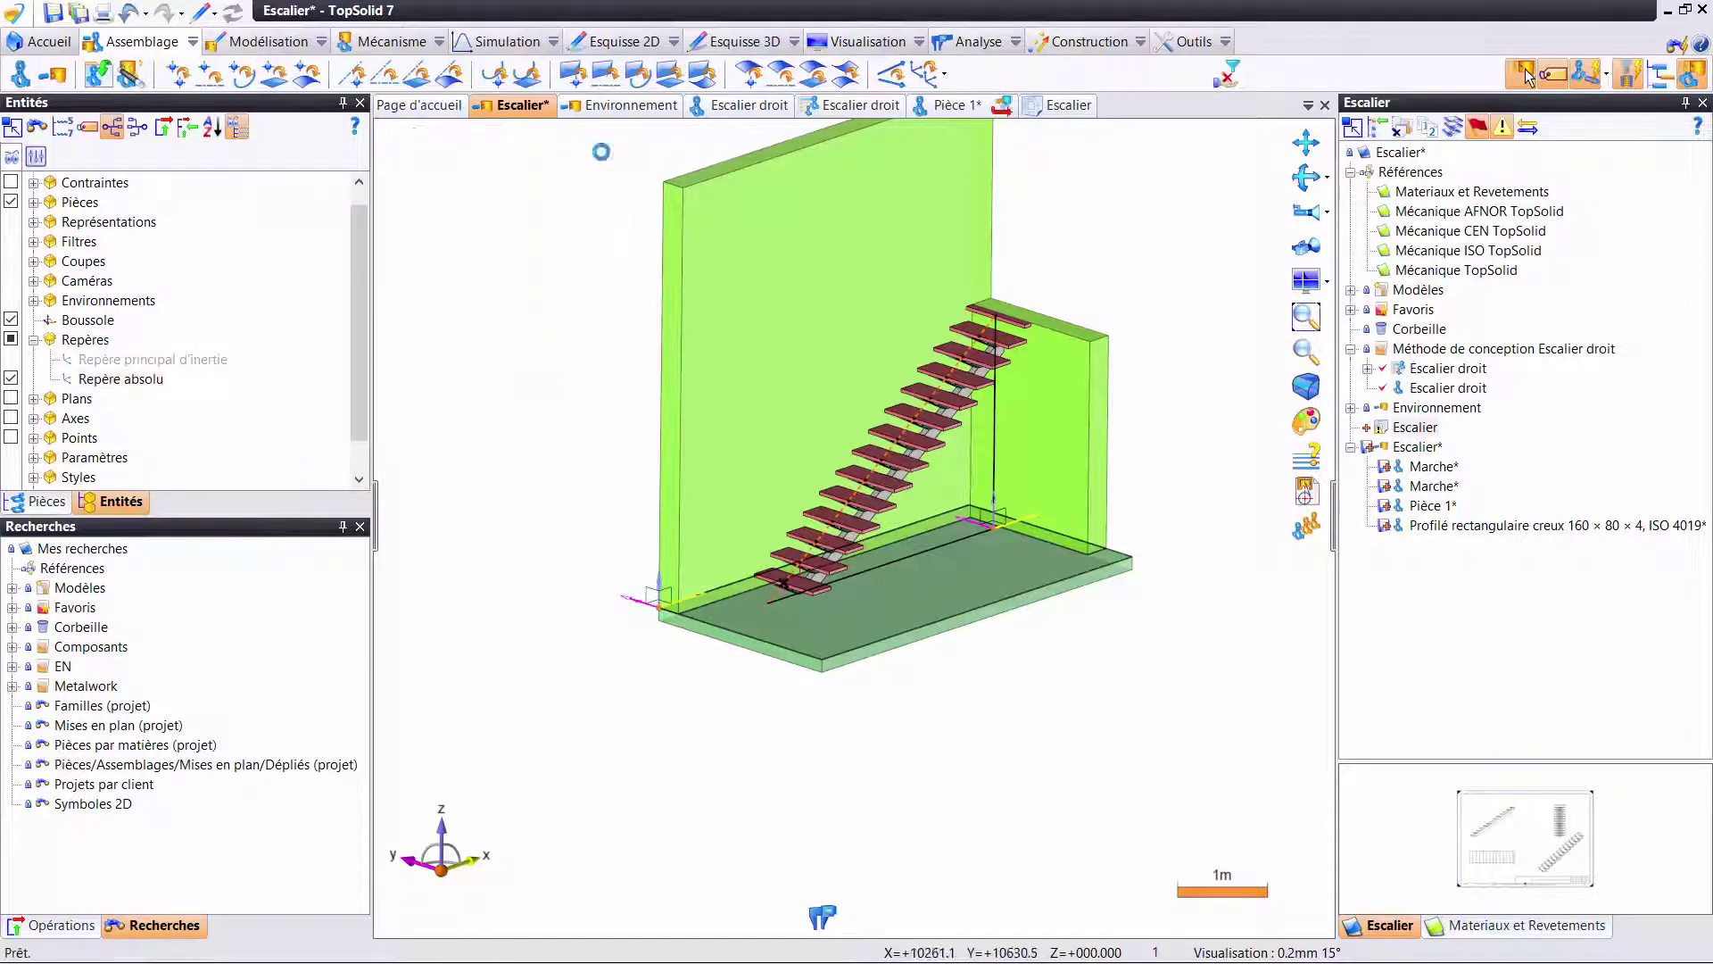
{"action": "key", "text": "ctrl+s"}
{"action": "left_click", "coordinate": [603, 112]}
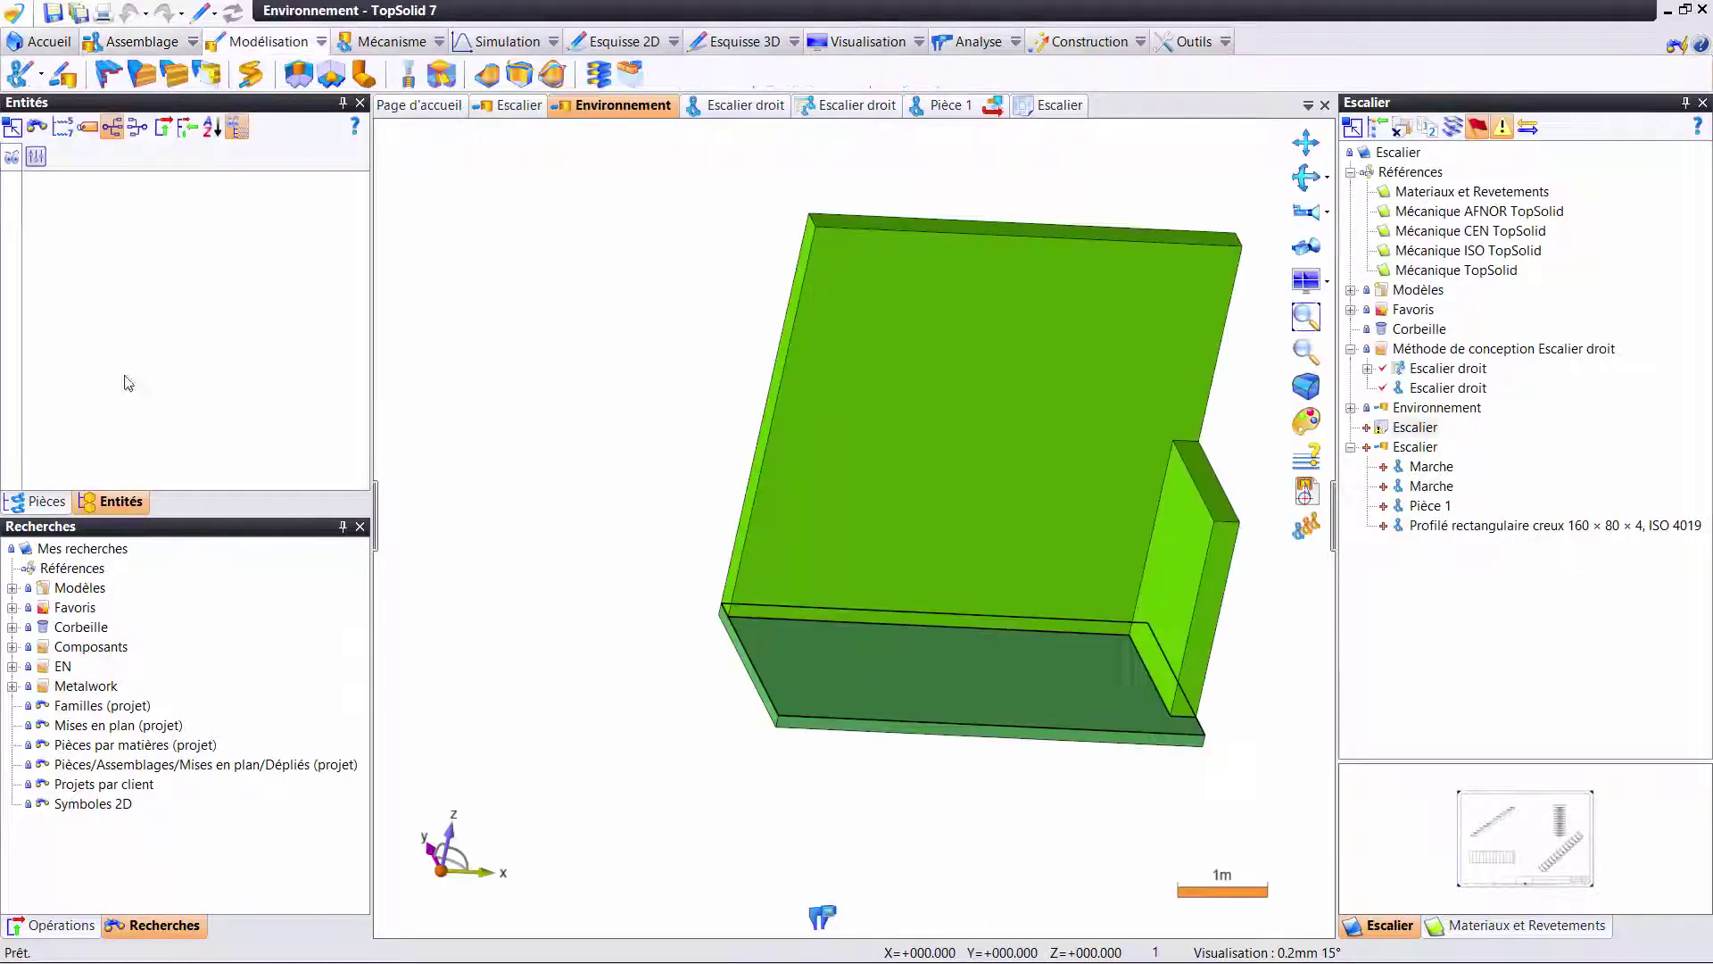
- Publish the Environnement's Repère absolu as Publication 1 and save the document
{"action": "left_click", "coordinate": [11, 319]}
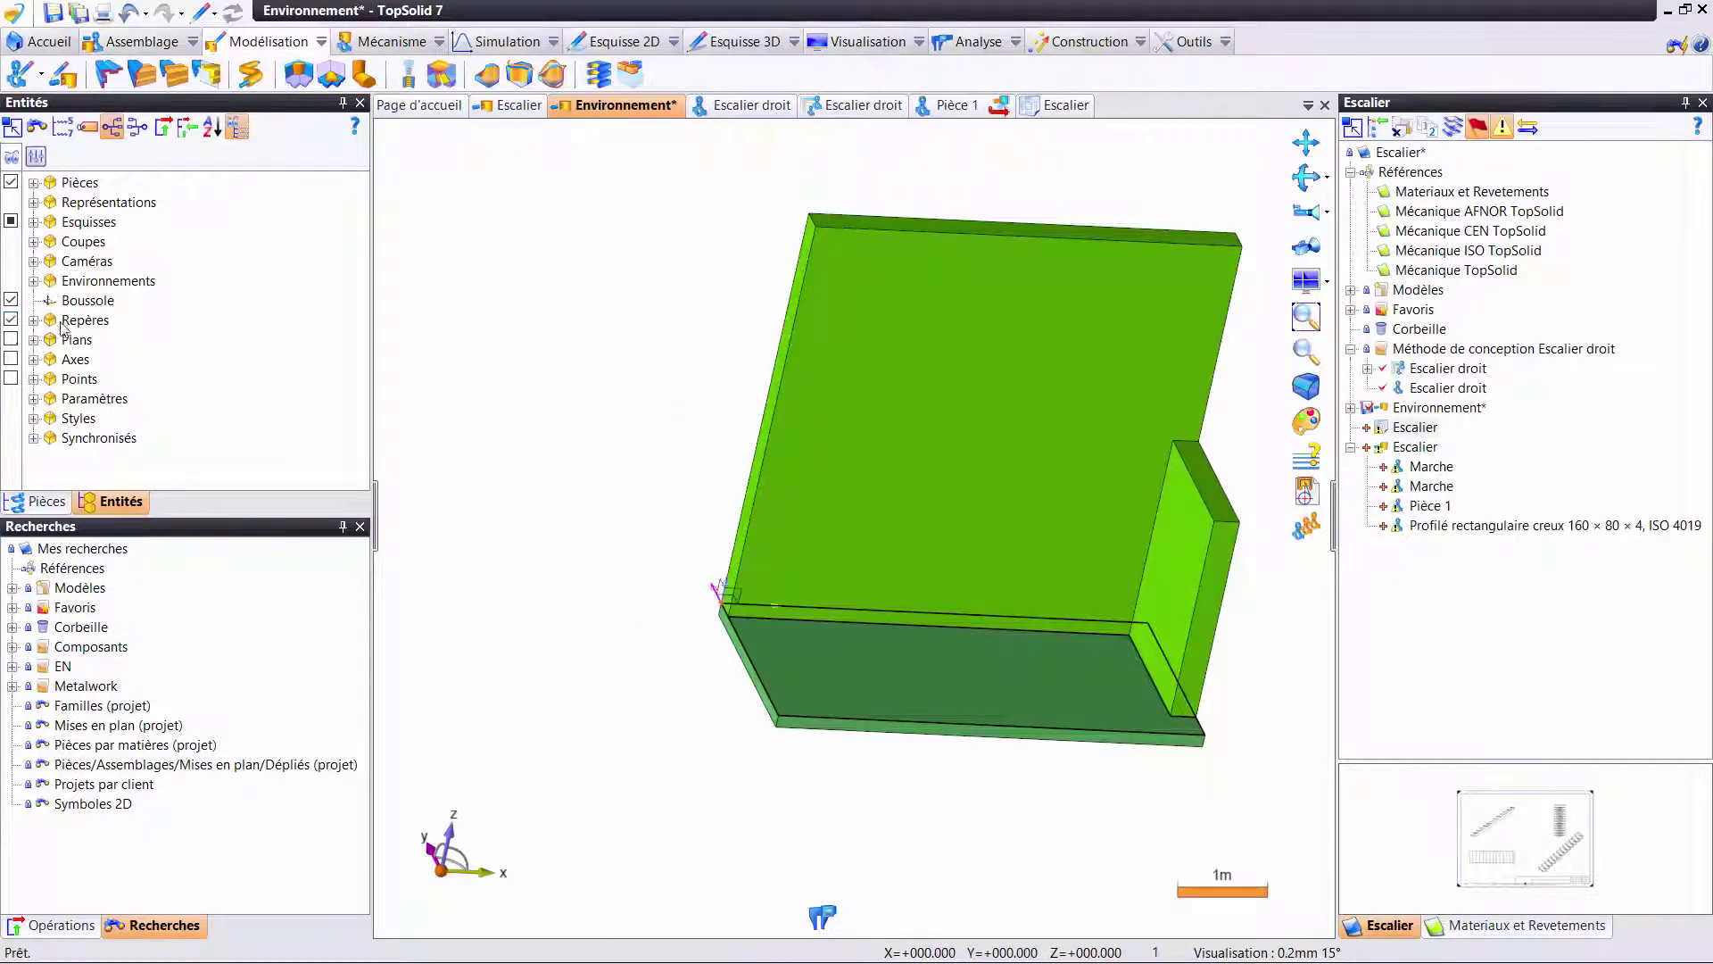
{"action": "right_click", "coordinate": [95, 360]}
{"action": "mouse_move", "coordinate": [158, 453]}
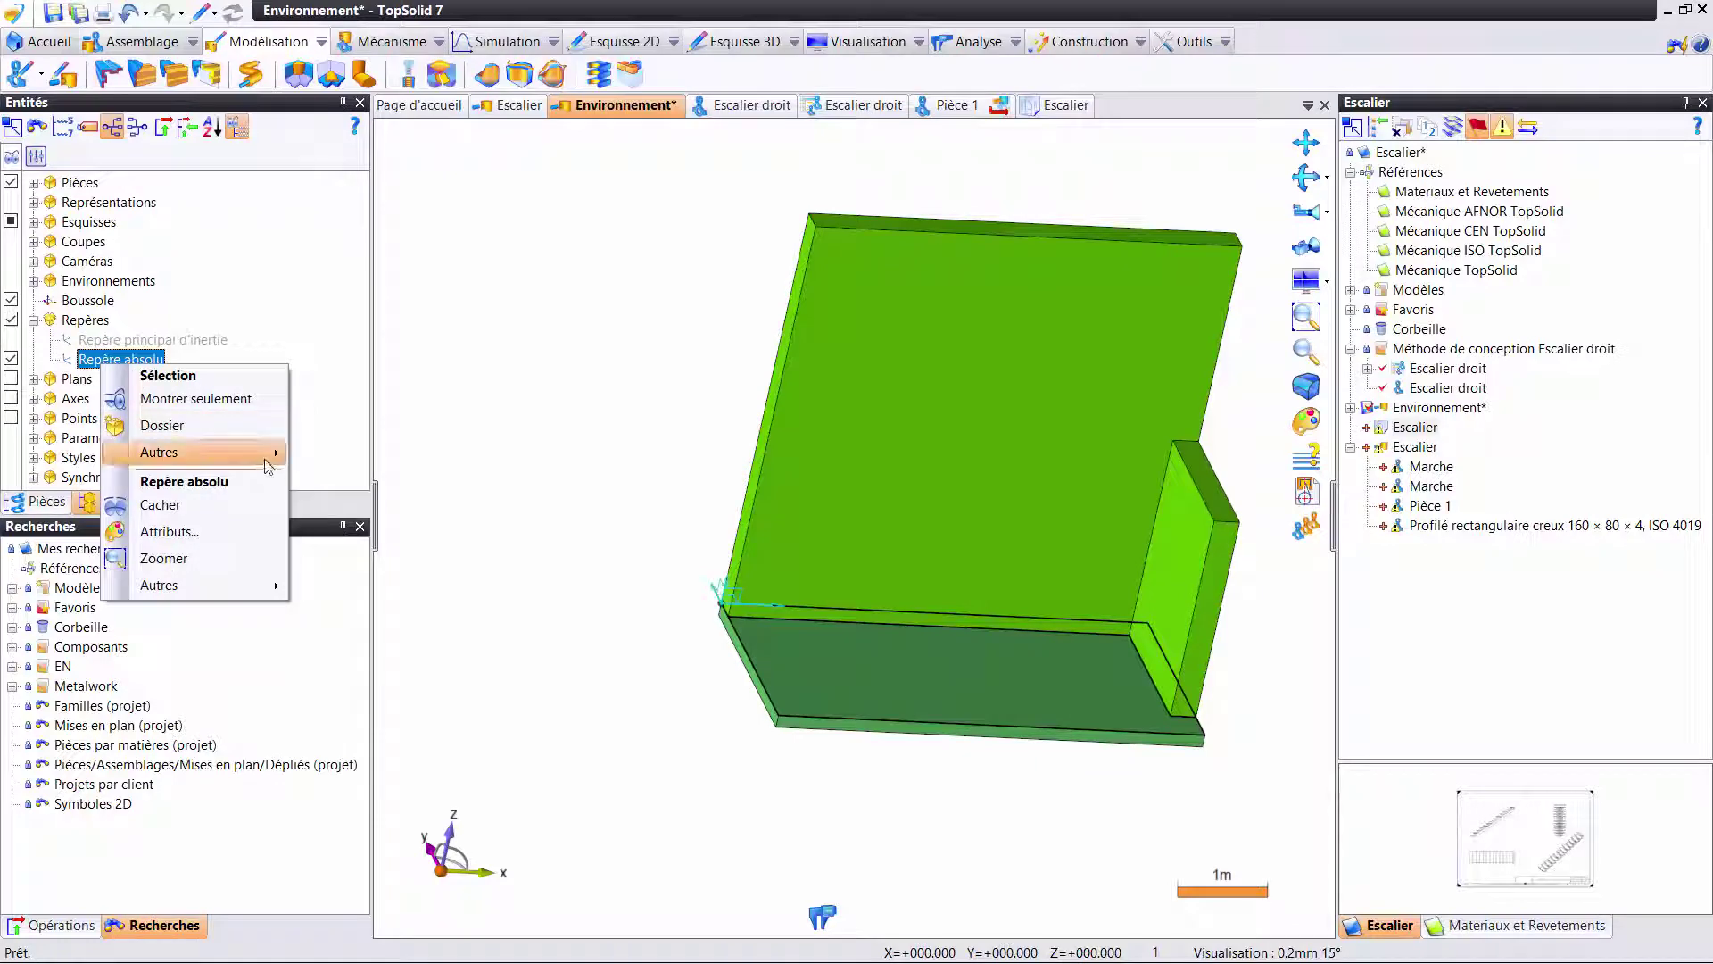
{"action": "left_click", "coordinate": [330, 478]}
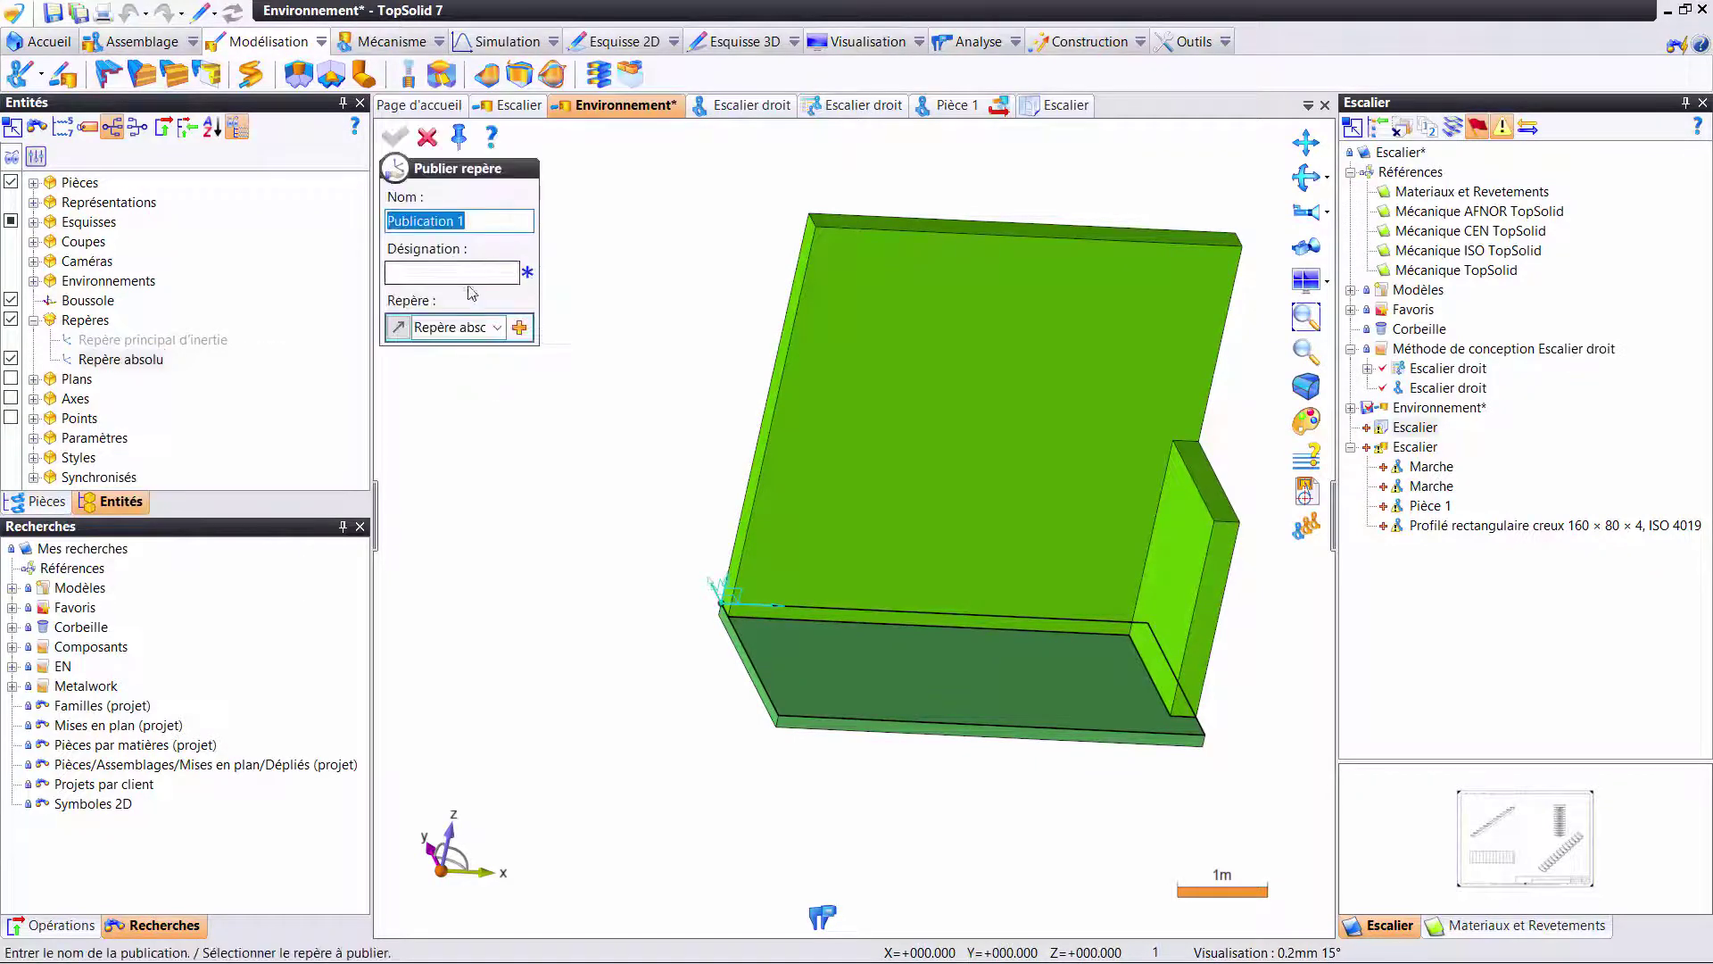
{"action": "key", "text": "Return"}
{"action": "key", "text": "ctrl+s"}
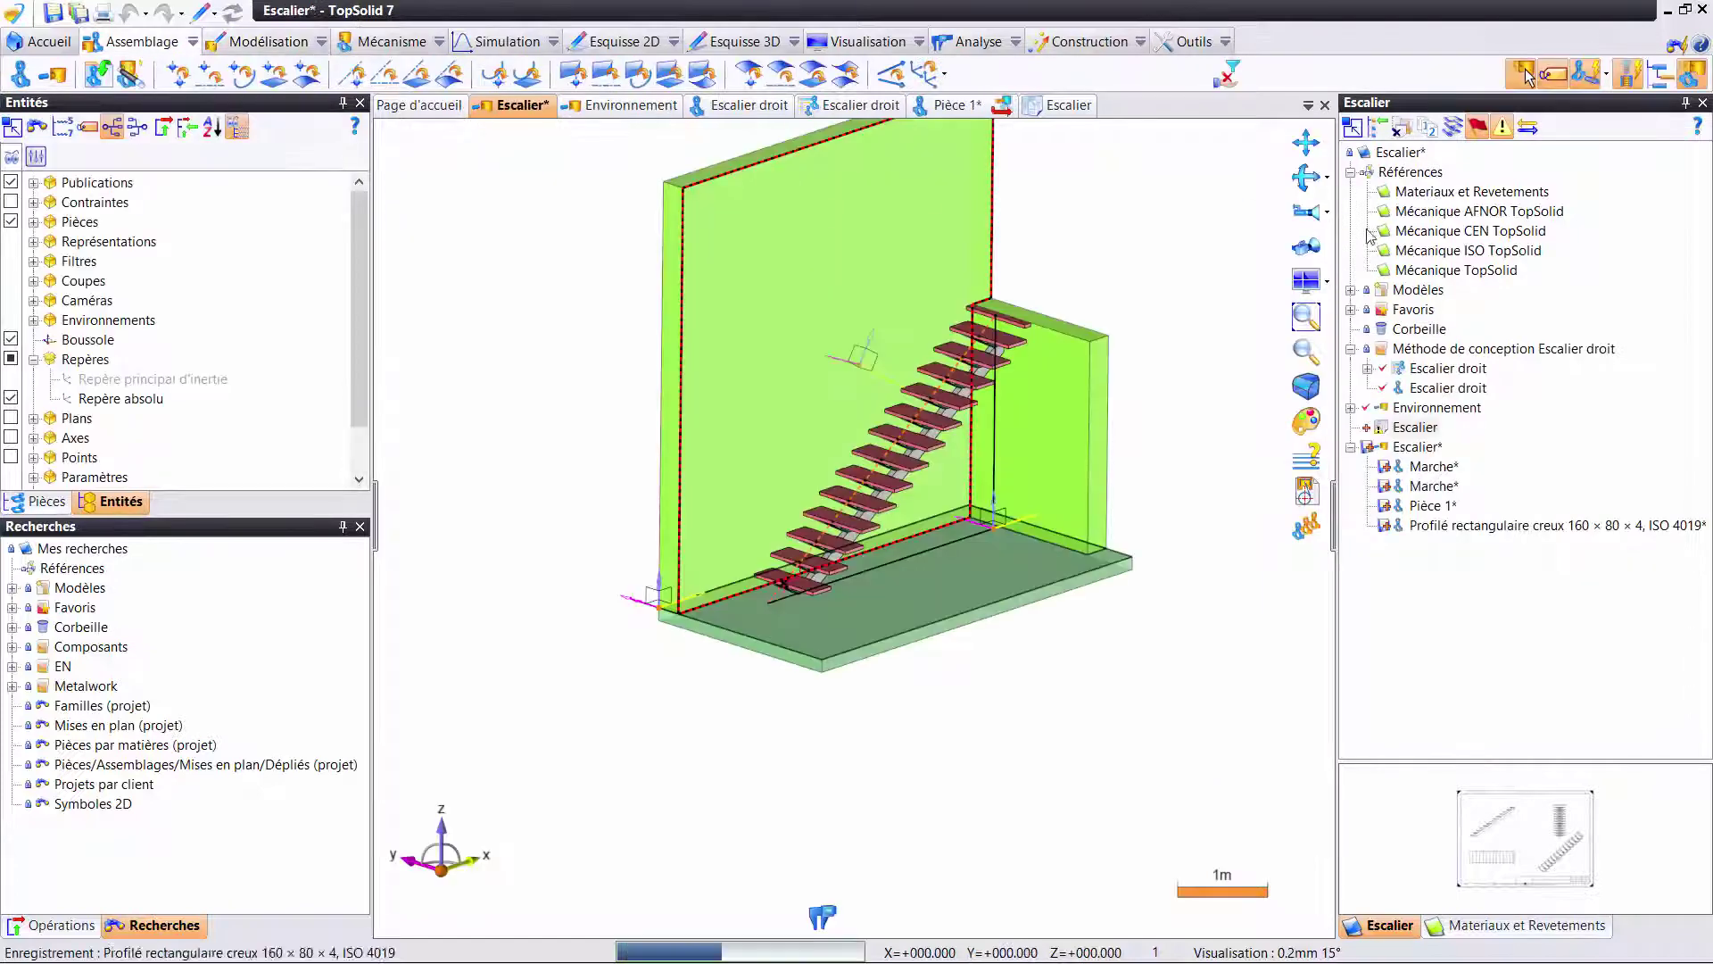
- Add a new assembly named Assemblage final to the Escalier project
{"action": "left_click", "coordinate": [1394, 153]}
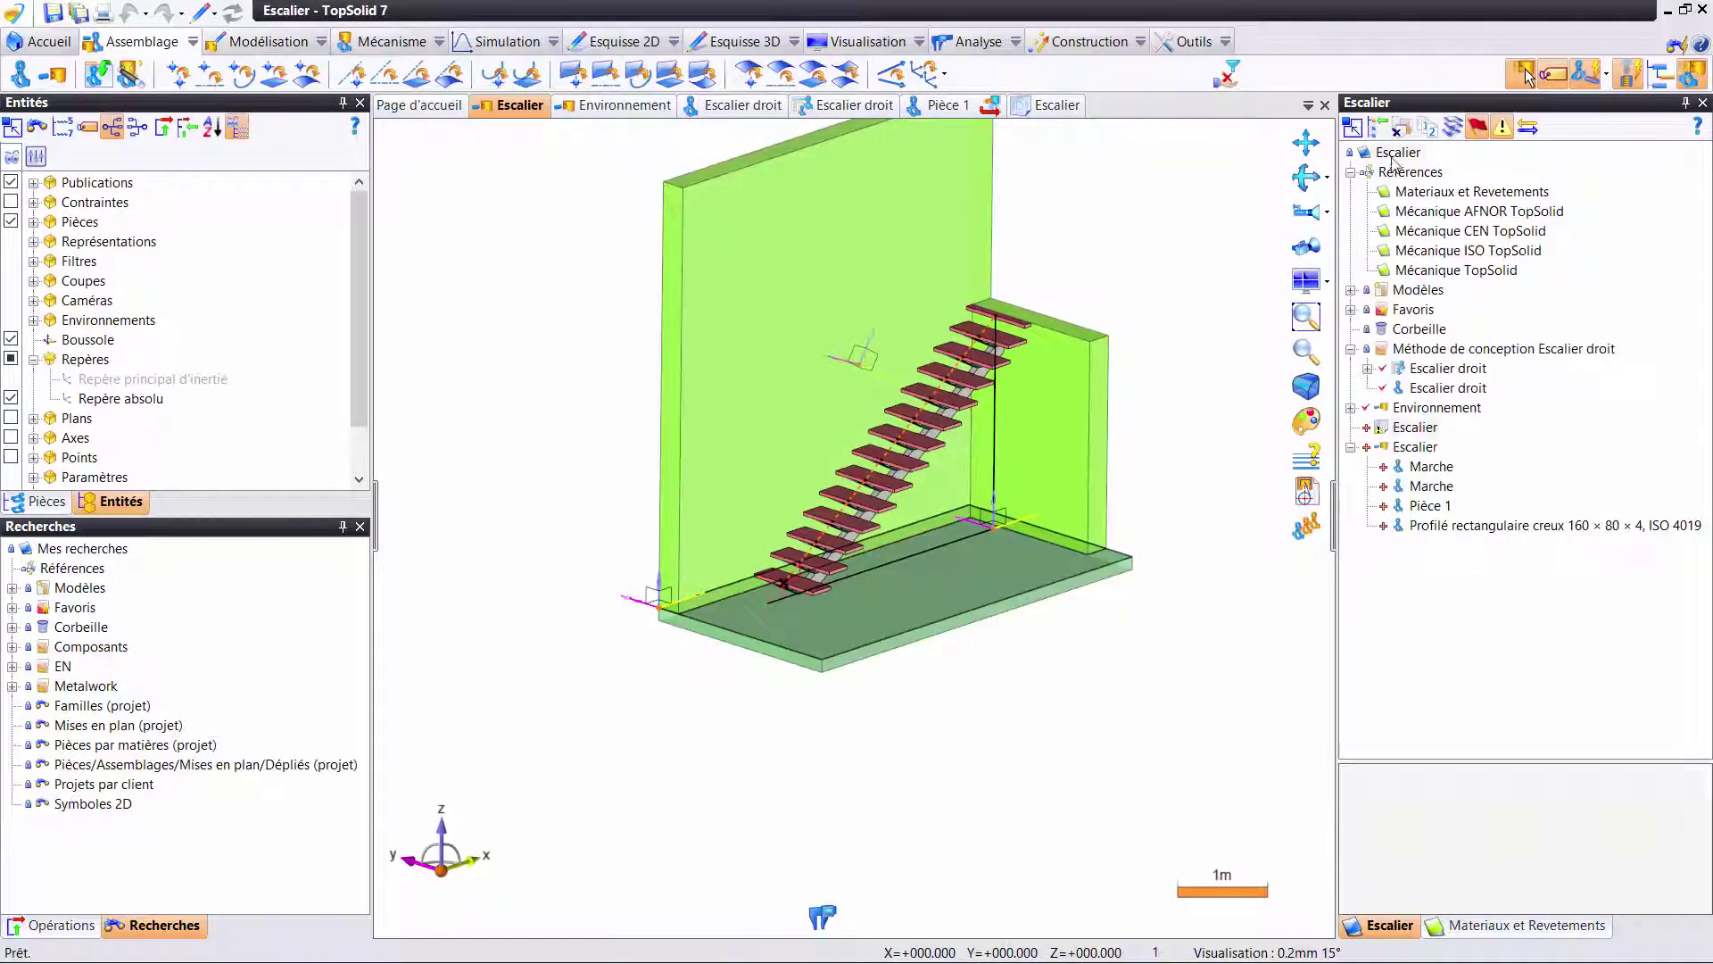
{"action": "right_click", "coordinate": [1394, 153]}
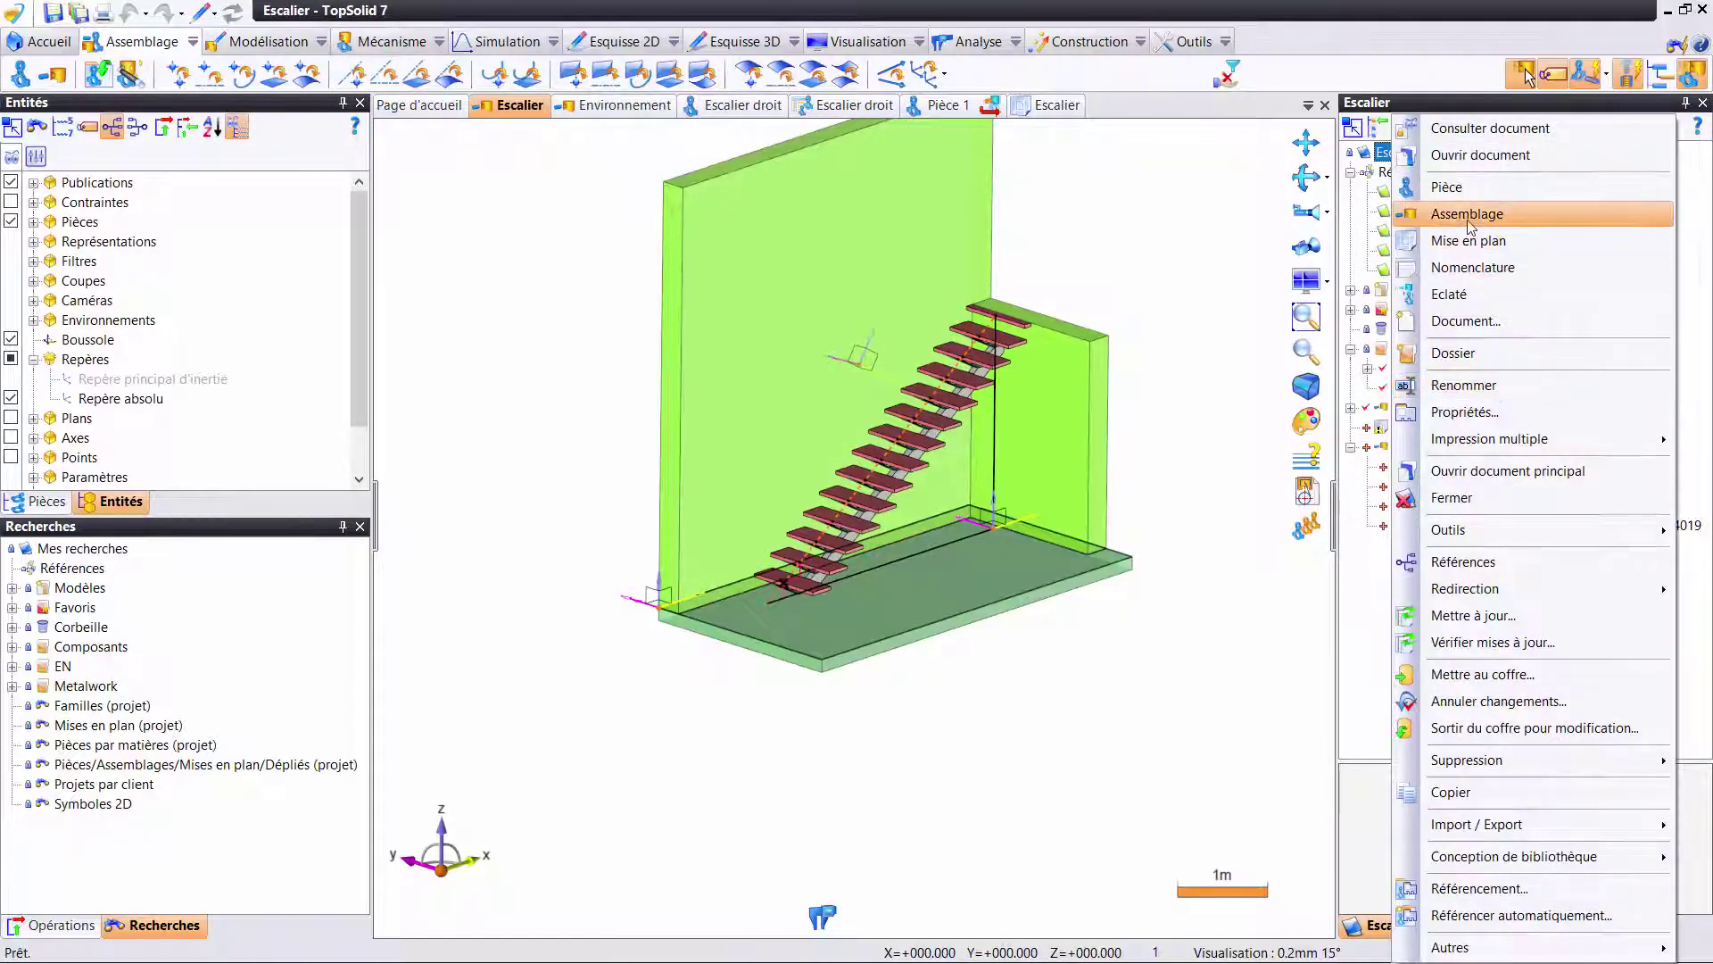
{"action": "left_click", "coordinate": [1468, 214]}
{"action": "type", "text": "Assemblage final"}
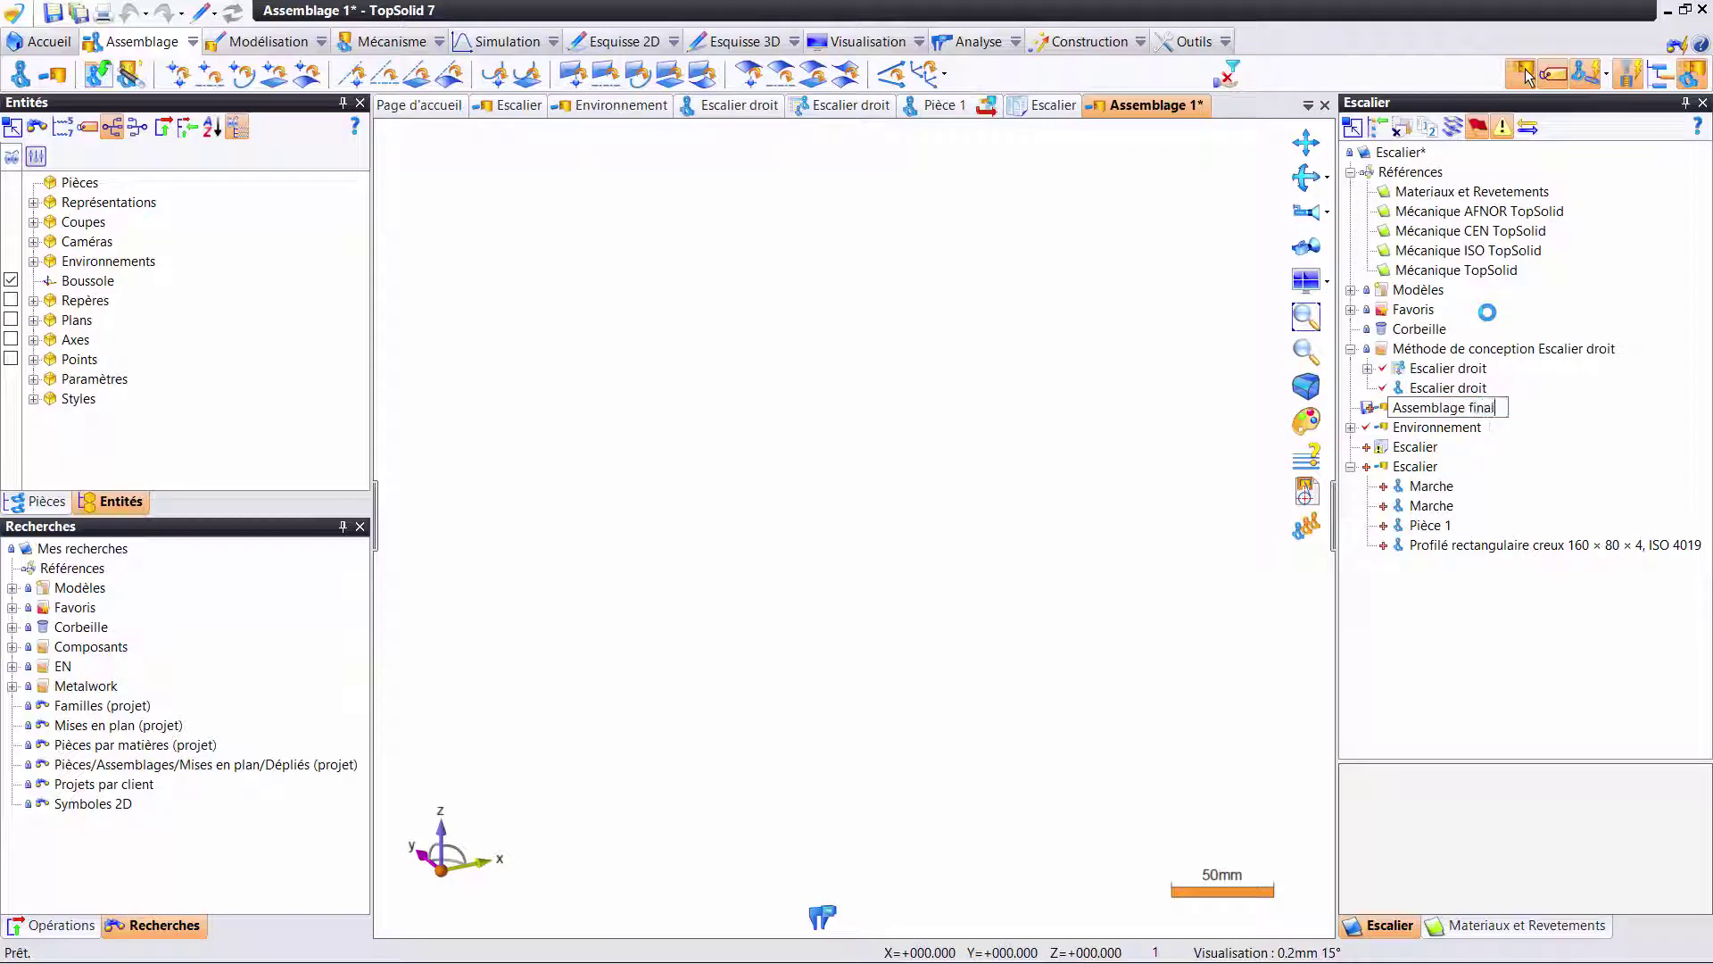
{"action": "key", "text": "Return"}
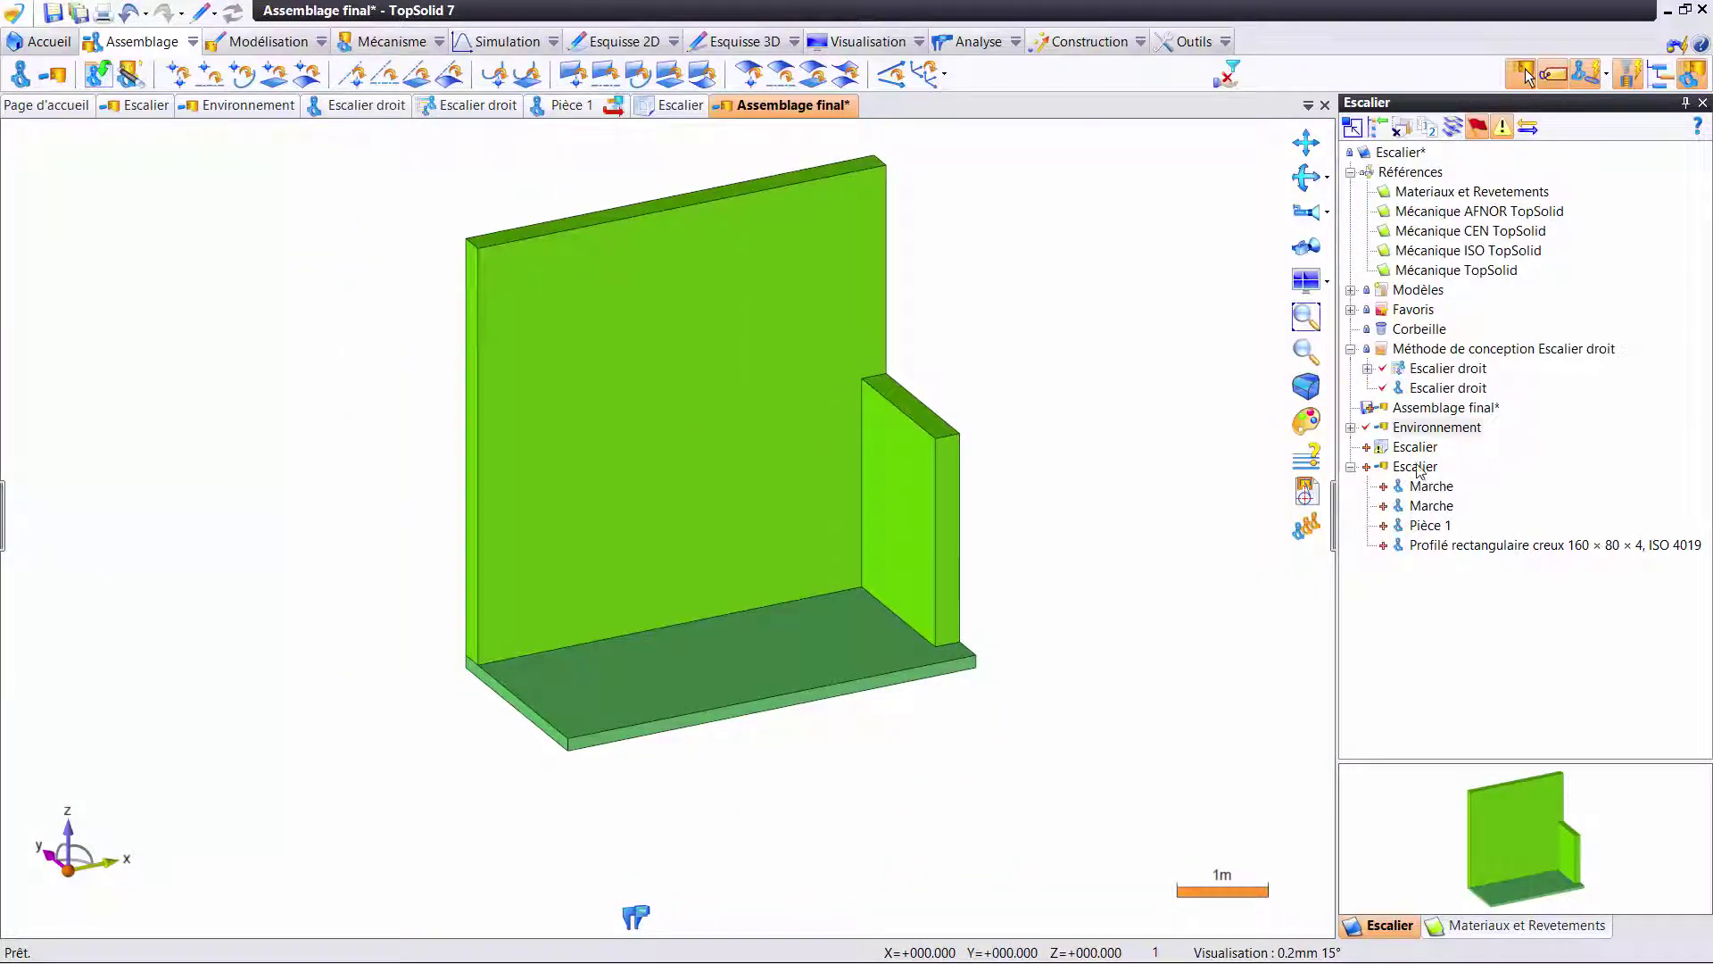
- Start inserting Escalier, cancel that placement, and hide the side panels
{"action": "left_click_drag", "start_coordinate": [1419, 471], "coordinate": [1135, 439]}
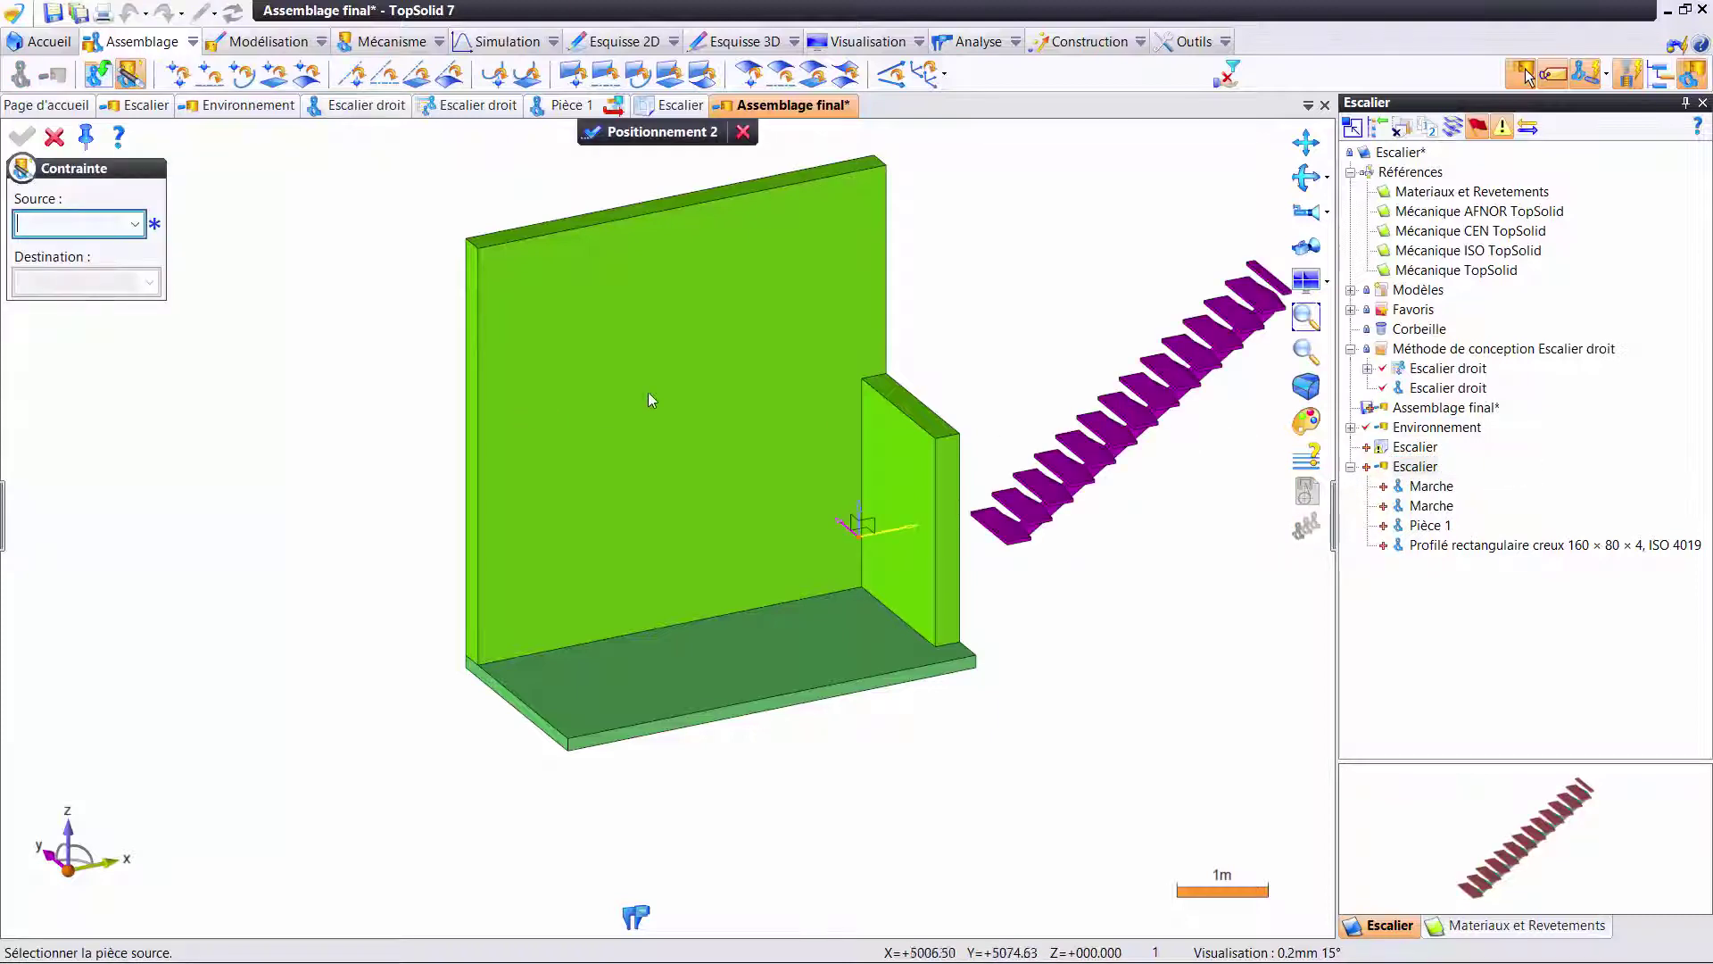
{"action": "scroll", "coordinate": [648, 399], "scroll_direction": "down", "scroll_amount": 1}
{"action": "scroll", "coordinate": [597, 386], "scroll_direction": "down", "scroll_amount": 1}
{"action": "scroll", "coordinate": [578, 413], "scroll_direction": "down", "scroll_amount": 1}
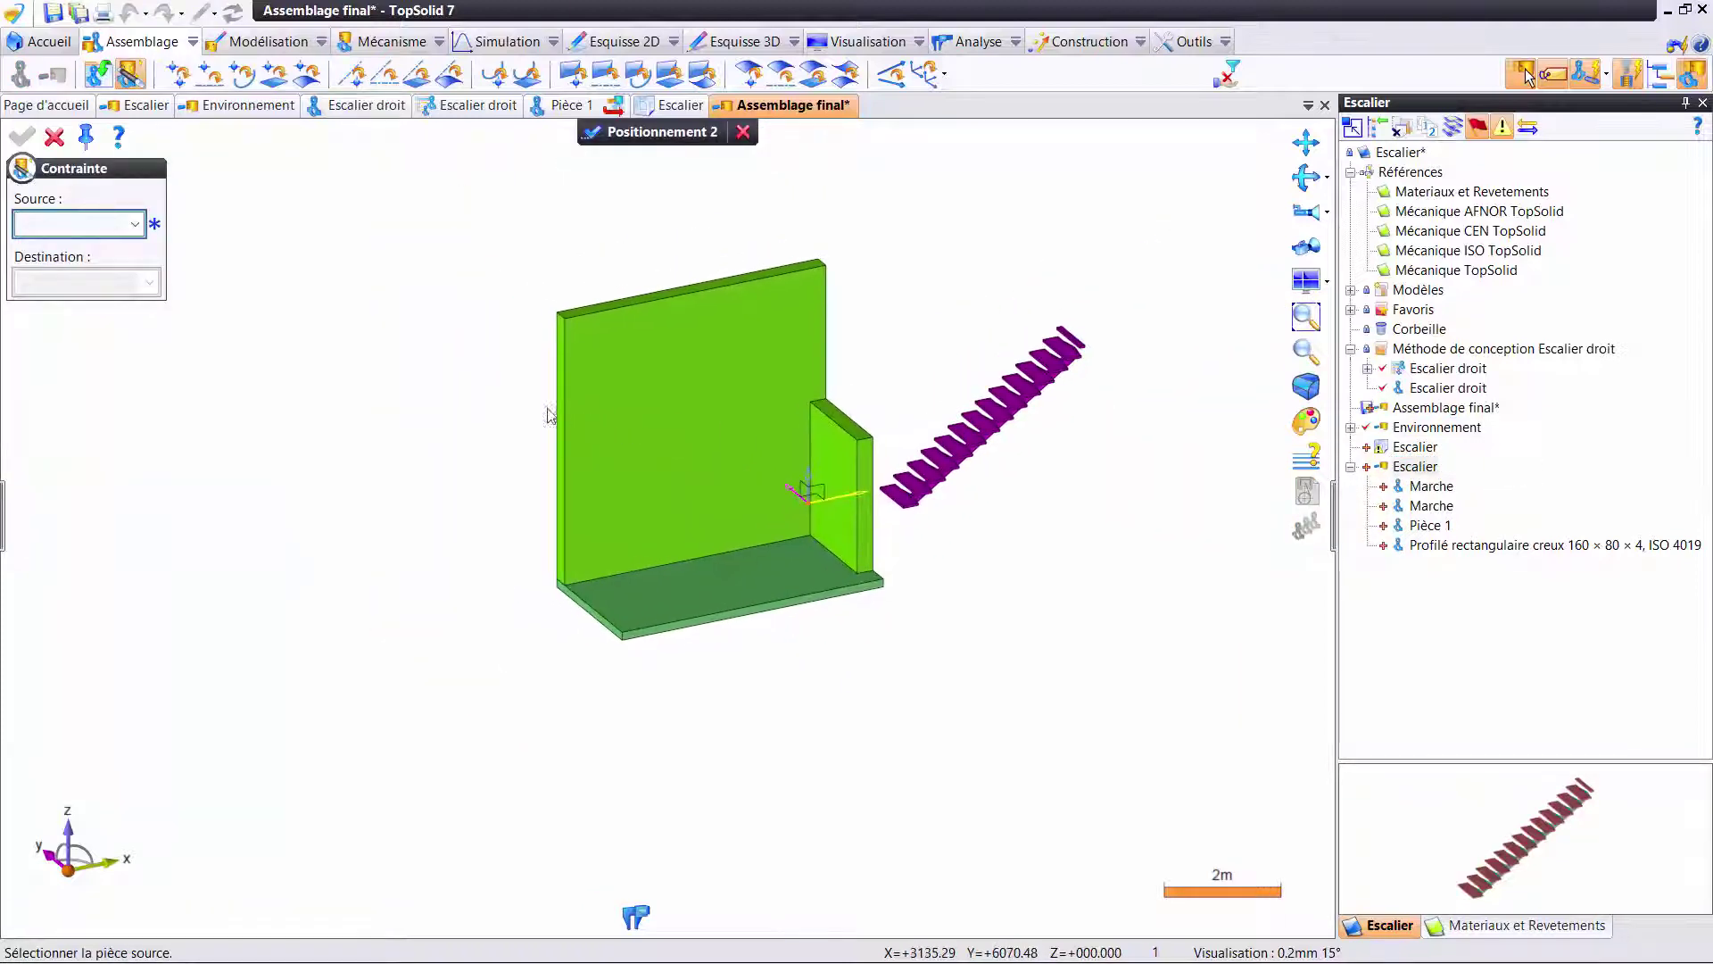
{"action": "left_click", "coordinate": [743, 132]}
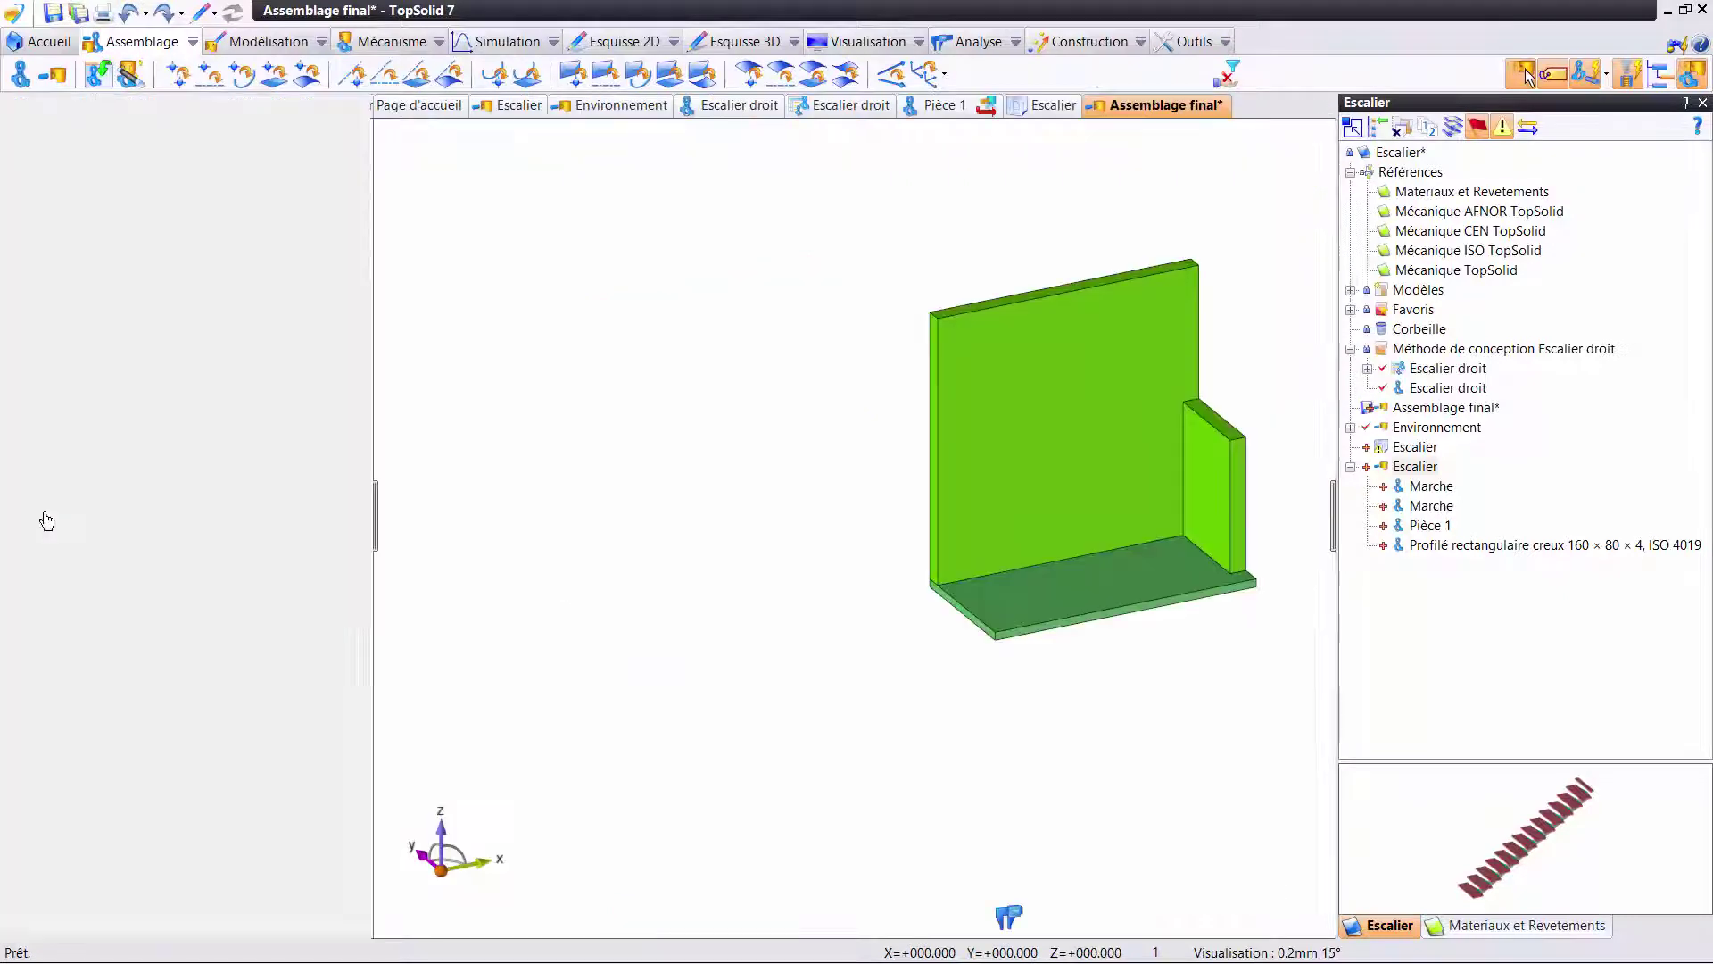
{"action": "left_click", "coordinate": [120, 504]}
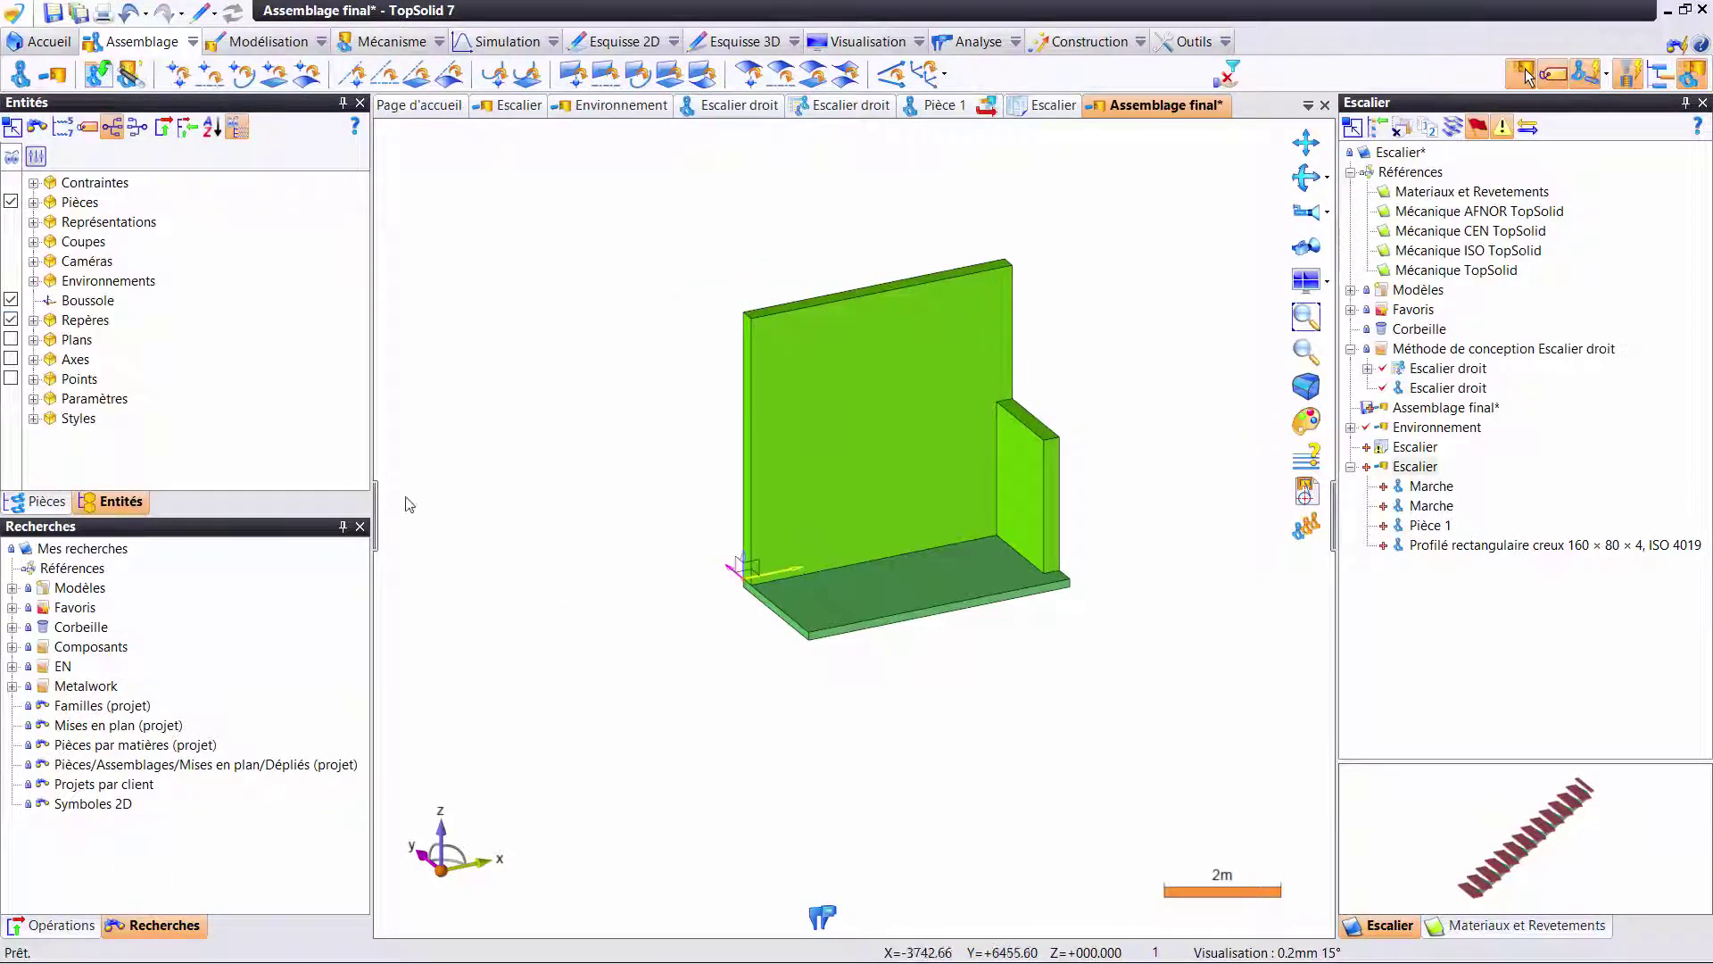
{"action": "left_click", "coordinate": [376, 507]}
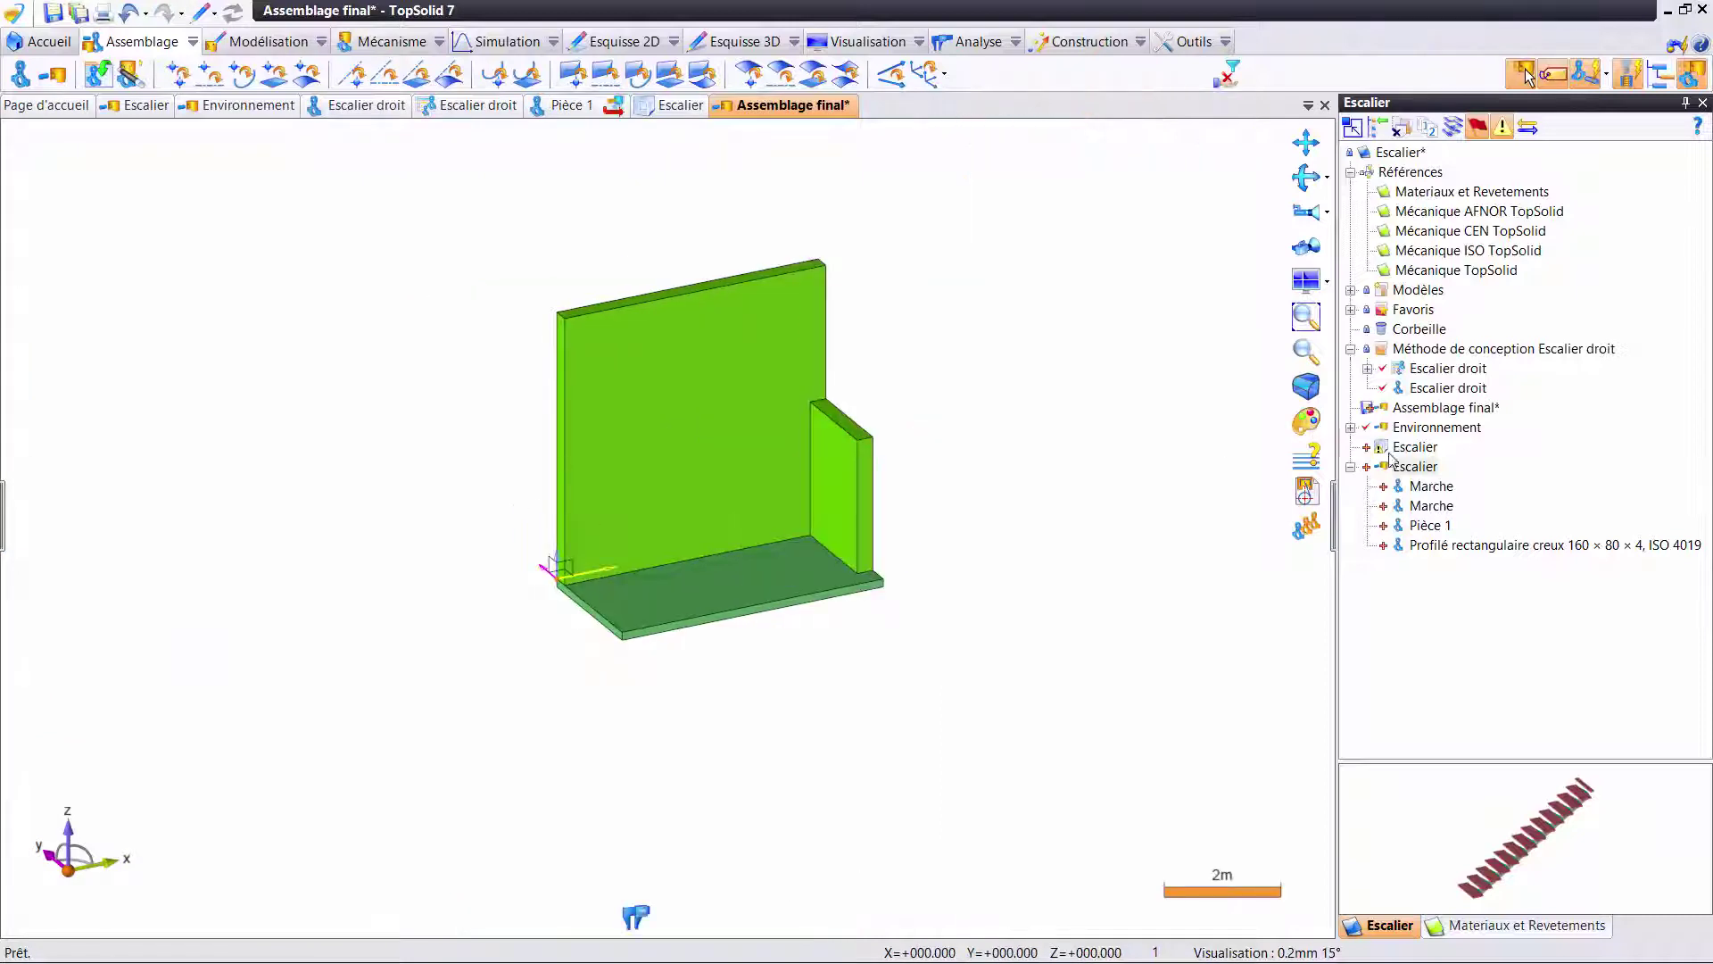
- Place Escalier frame-to-frame on the wall-corner frame and save Assemblage final
{"action": "left_click_drag", "start_coordinate": [1403, 469], "coordinate": [1089, 346]}
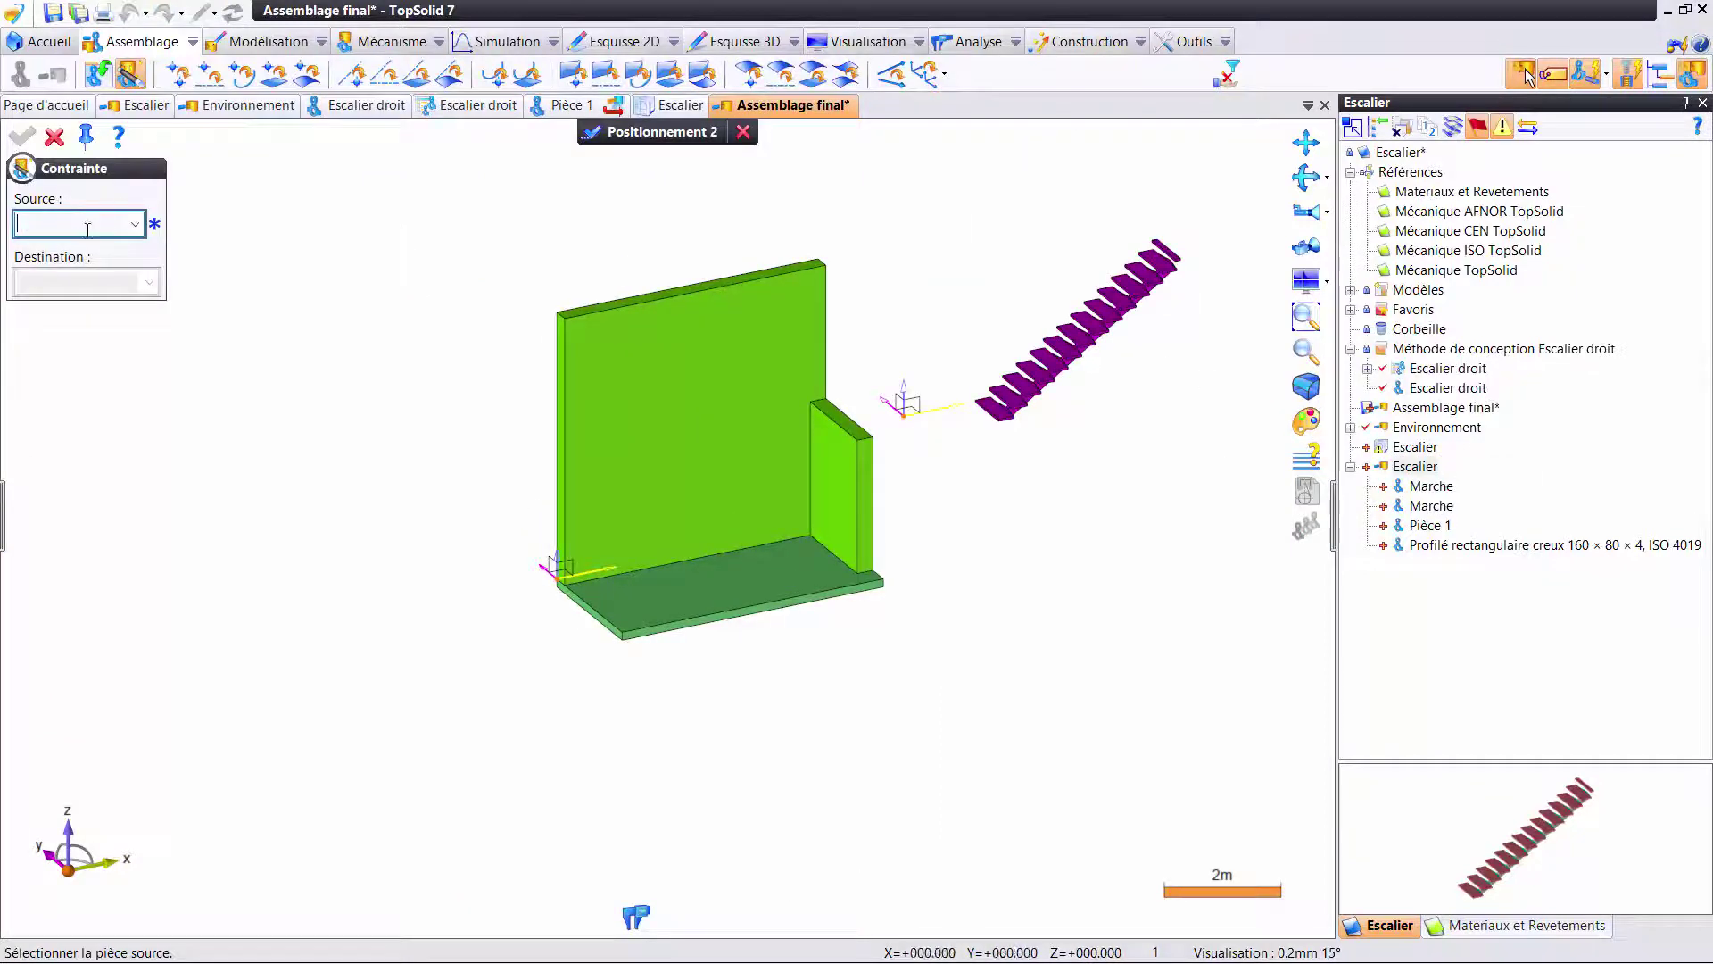
{"action": "left_click", "coordinate": [904, 415]}
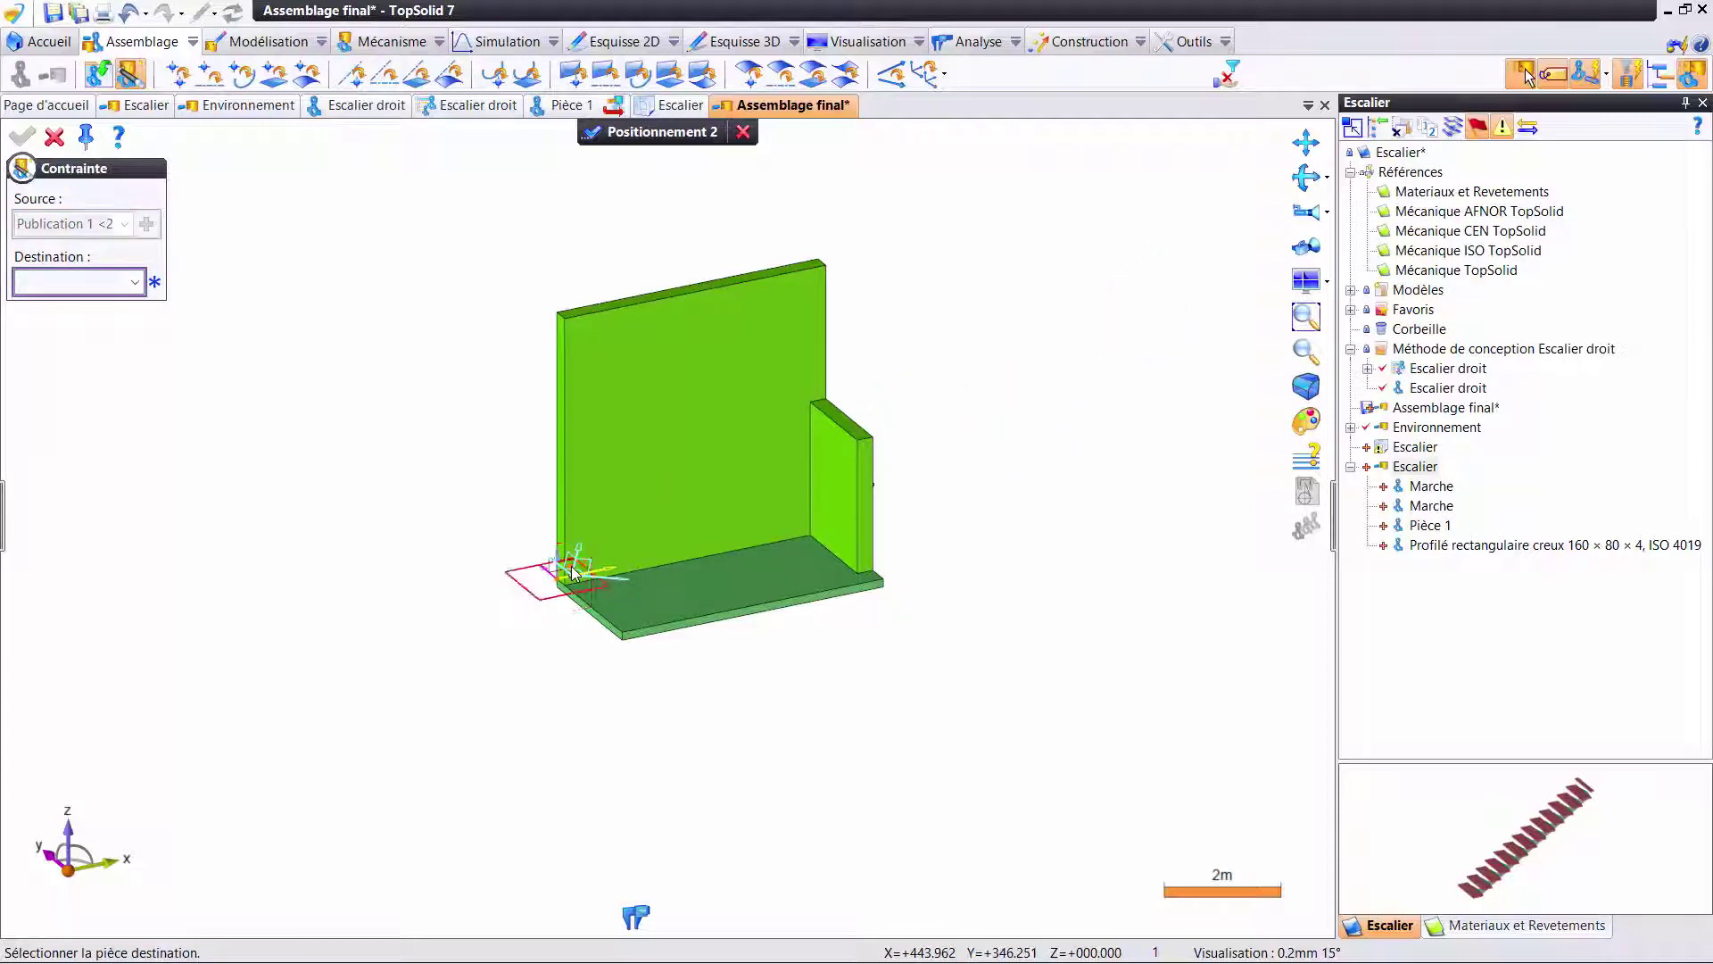
{"action": "left_click", "coordinate": [555, 565]}
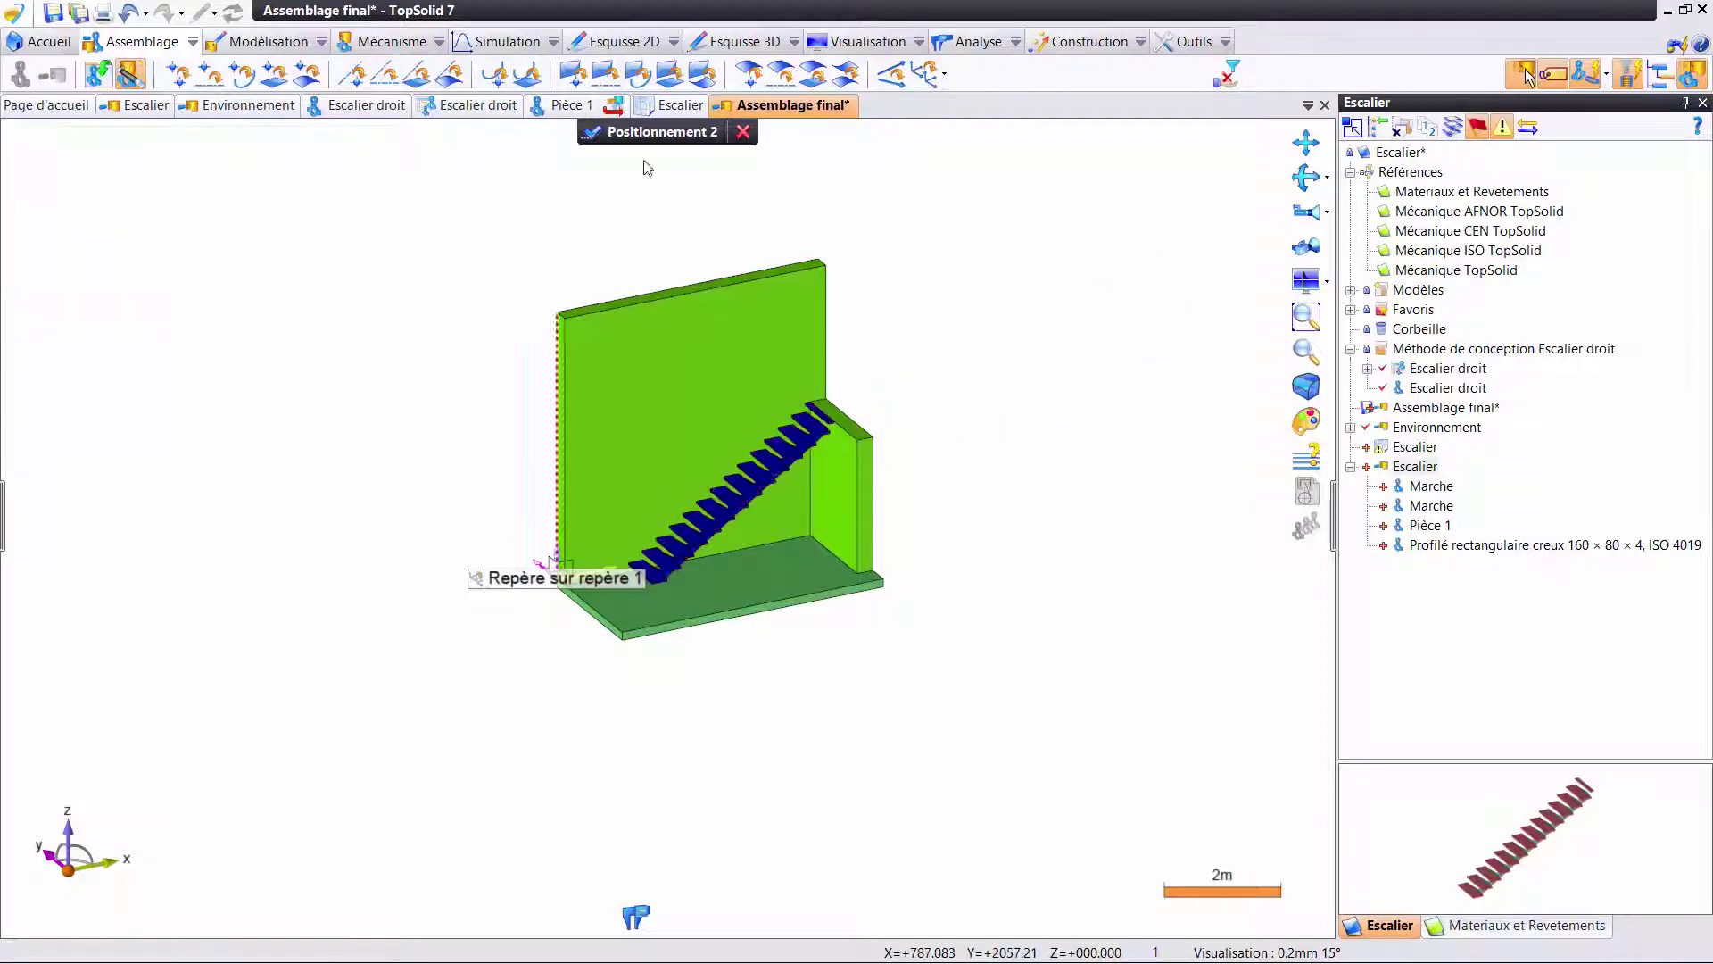
{"action": "left_click", "coordinate": [591, 131]}
{"action": "mouse_move", "coordinate": [702, 295]}
{"action": "middle_mouse_down"}
{"action": "mouse_move", "coordinate": [750, 461]}
{"action": "mouse_move", "coordinate": [814, 463]}
{"action": "mouse_move", "coordinate": [688, 474]}
{"action": "middle_mouse_up"}
{"action": "key", "text": "ctrl+s"}
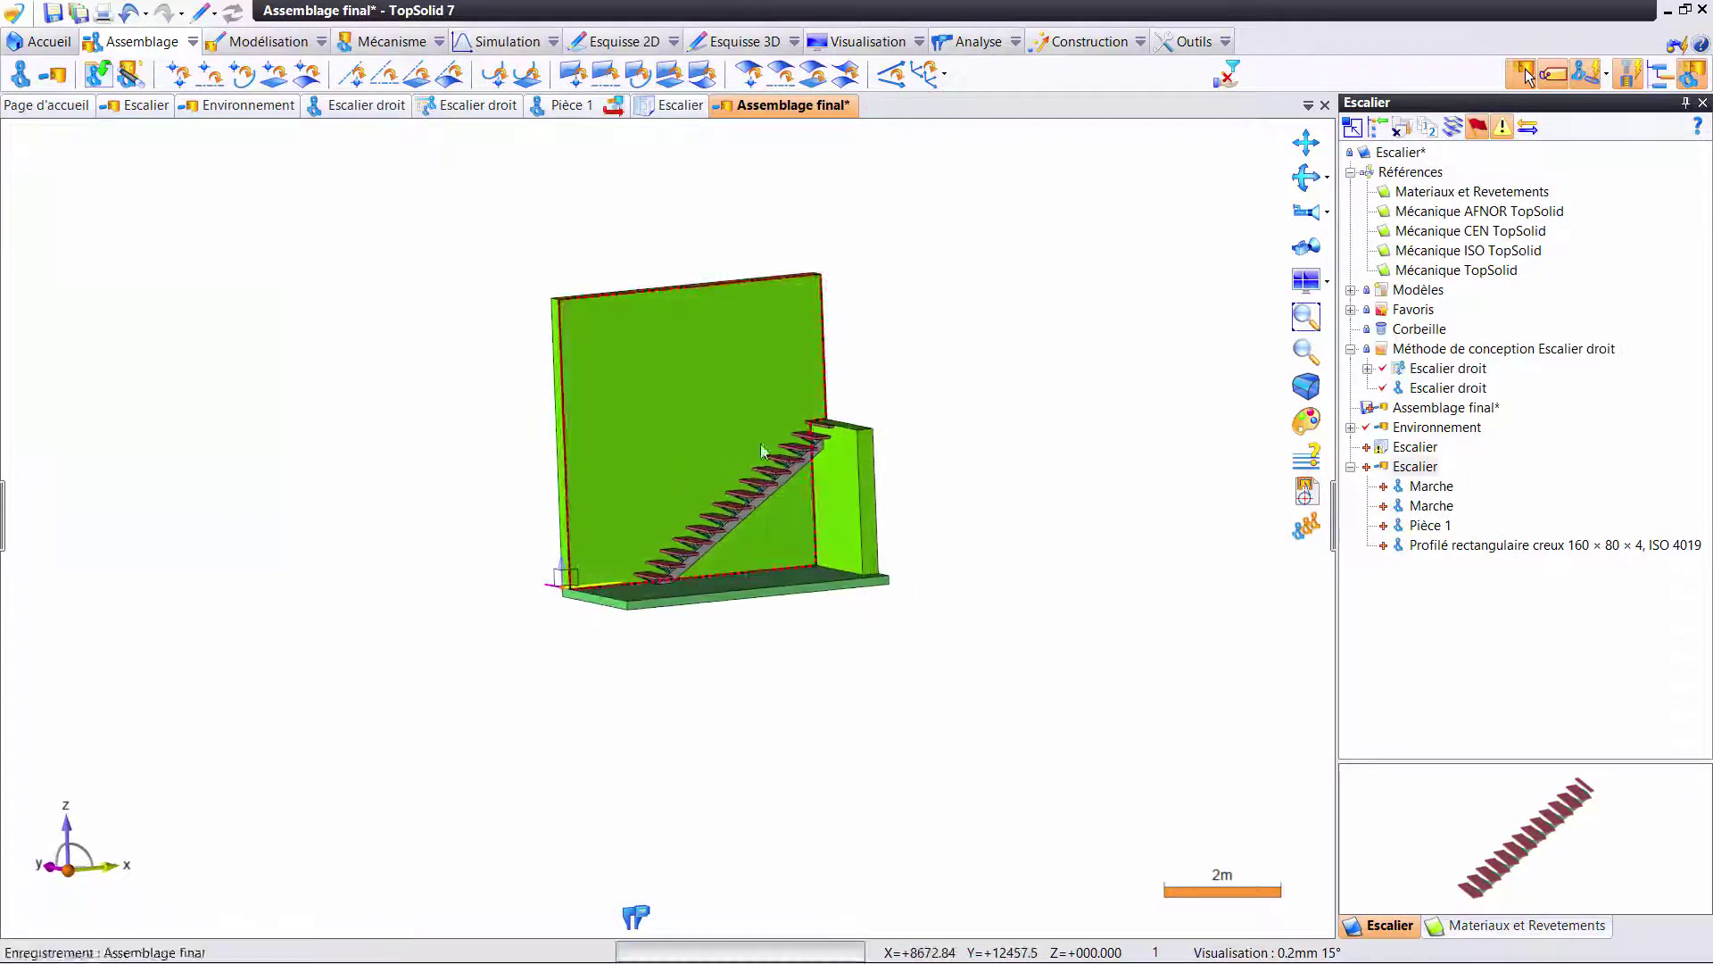
{"action": "middle_click_drag", "start_coordinate": [737, 383], "coordinate": [721, 393]}
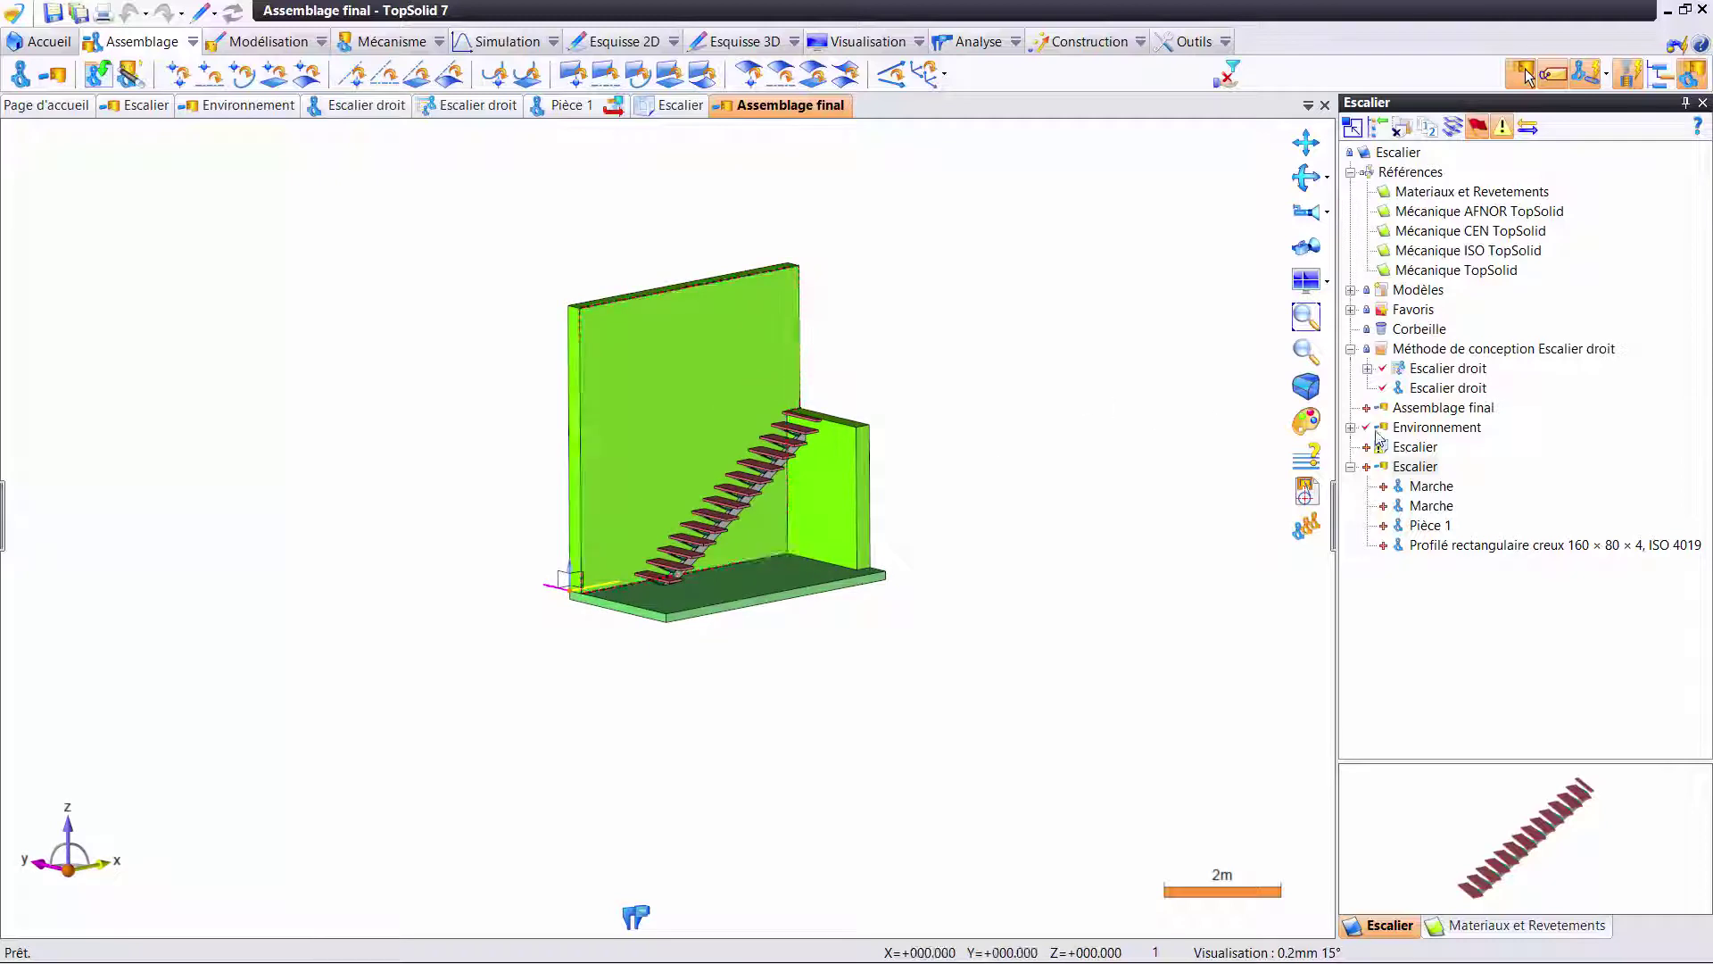
- Open the Environnement walls document and orbit the model
{"action": "left_click", "coordinate": [1352, 468]}
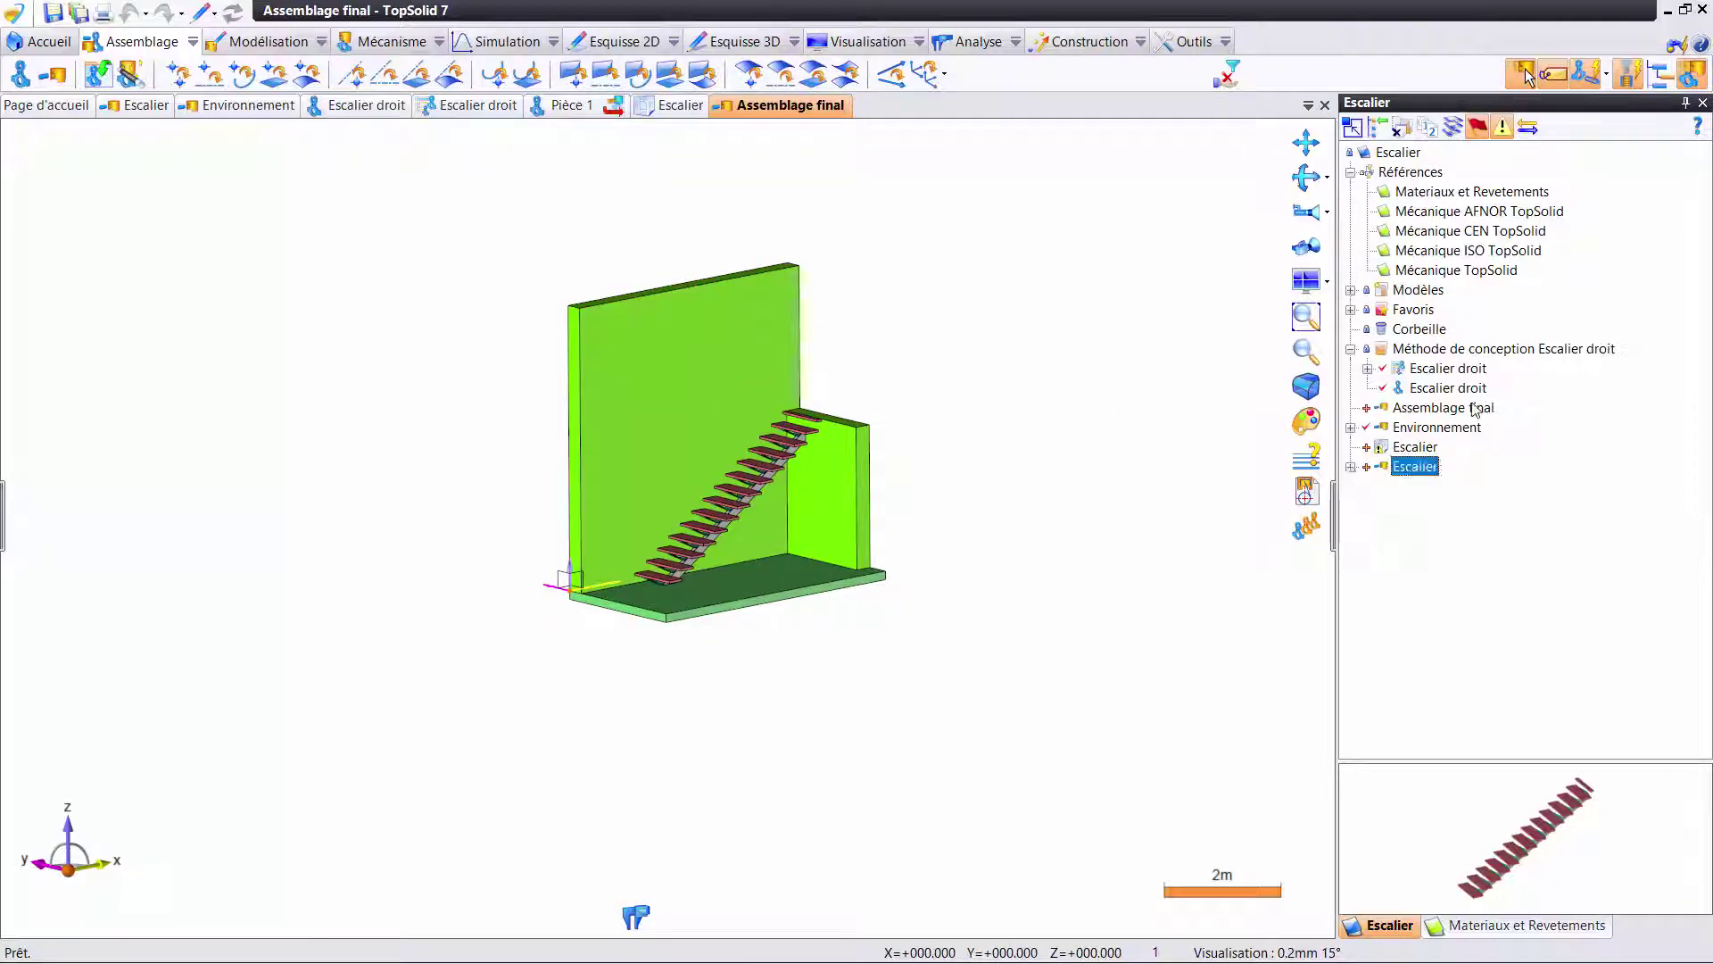
{"action": "double_click", "coordinate": [1436, 428]}
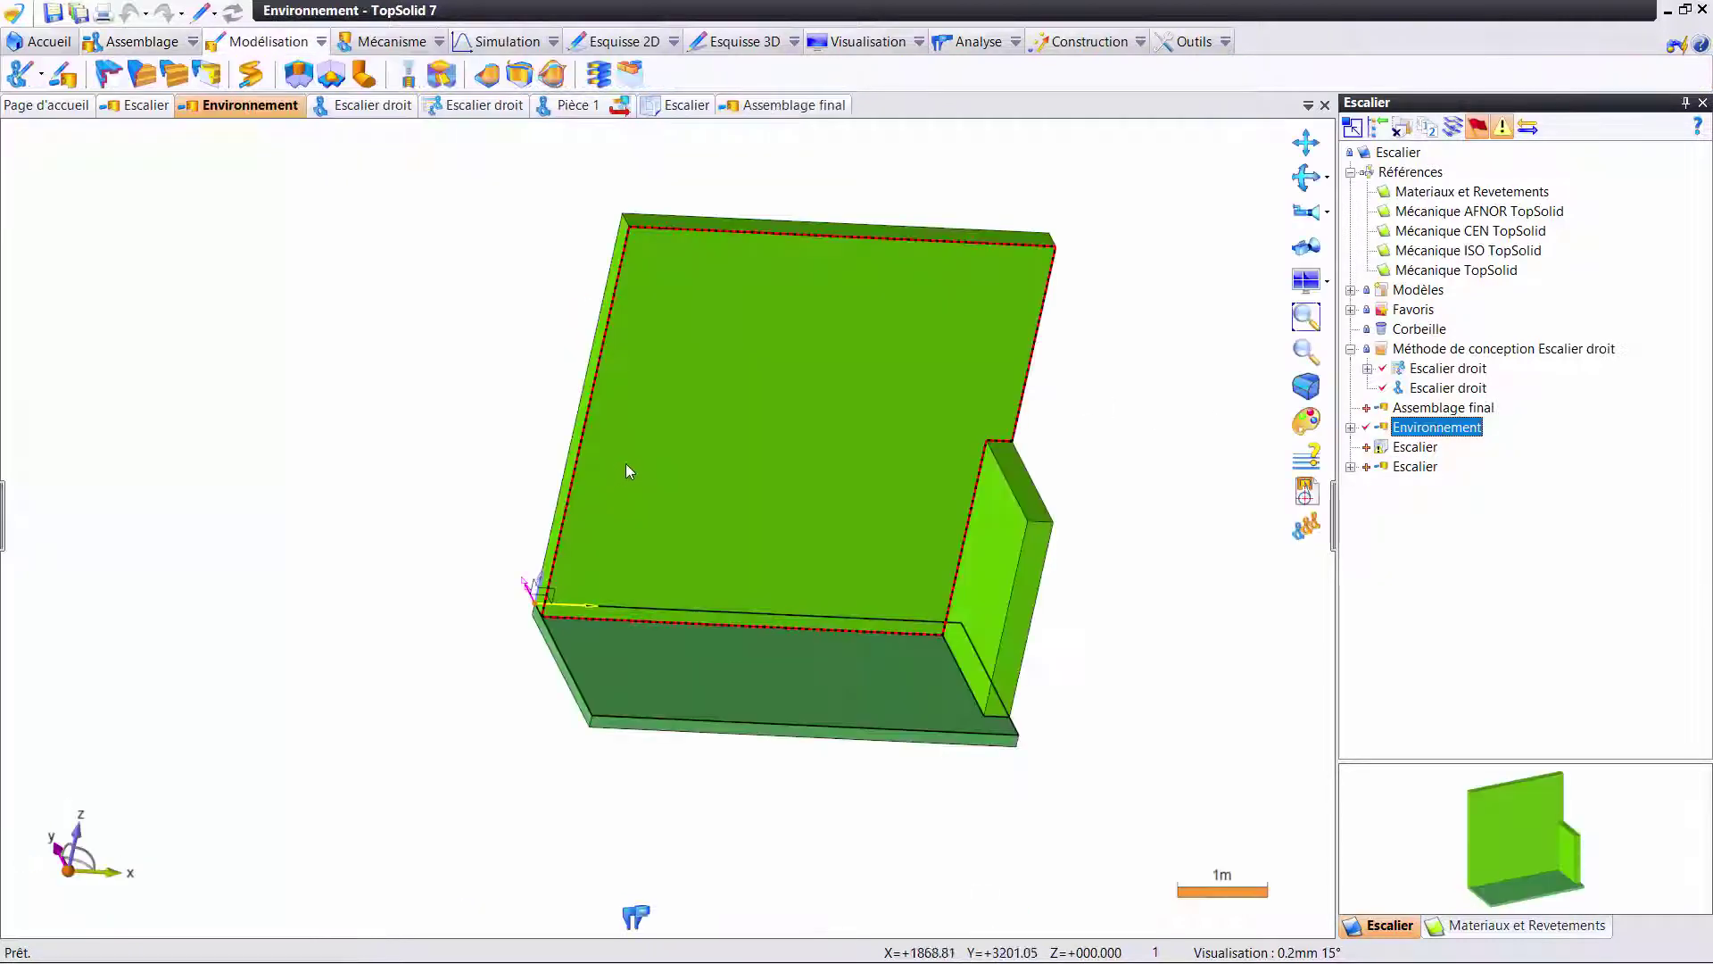
{"action": "mouse_move", "coordinate": [625, 463]}
{"action": "middle_mouse_down"}
{"action": "mouse_move", "coordinate": [608, 426]}
{"action": "mouse_move", "coordinate": [654, 447]}
{"action": "mouse_move", "coordinate": [896, 446]}
{"action": "middle_mouse_up"}
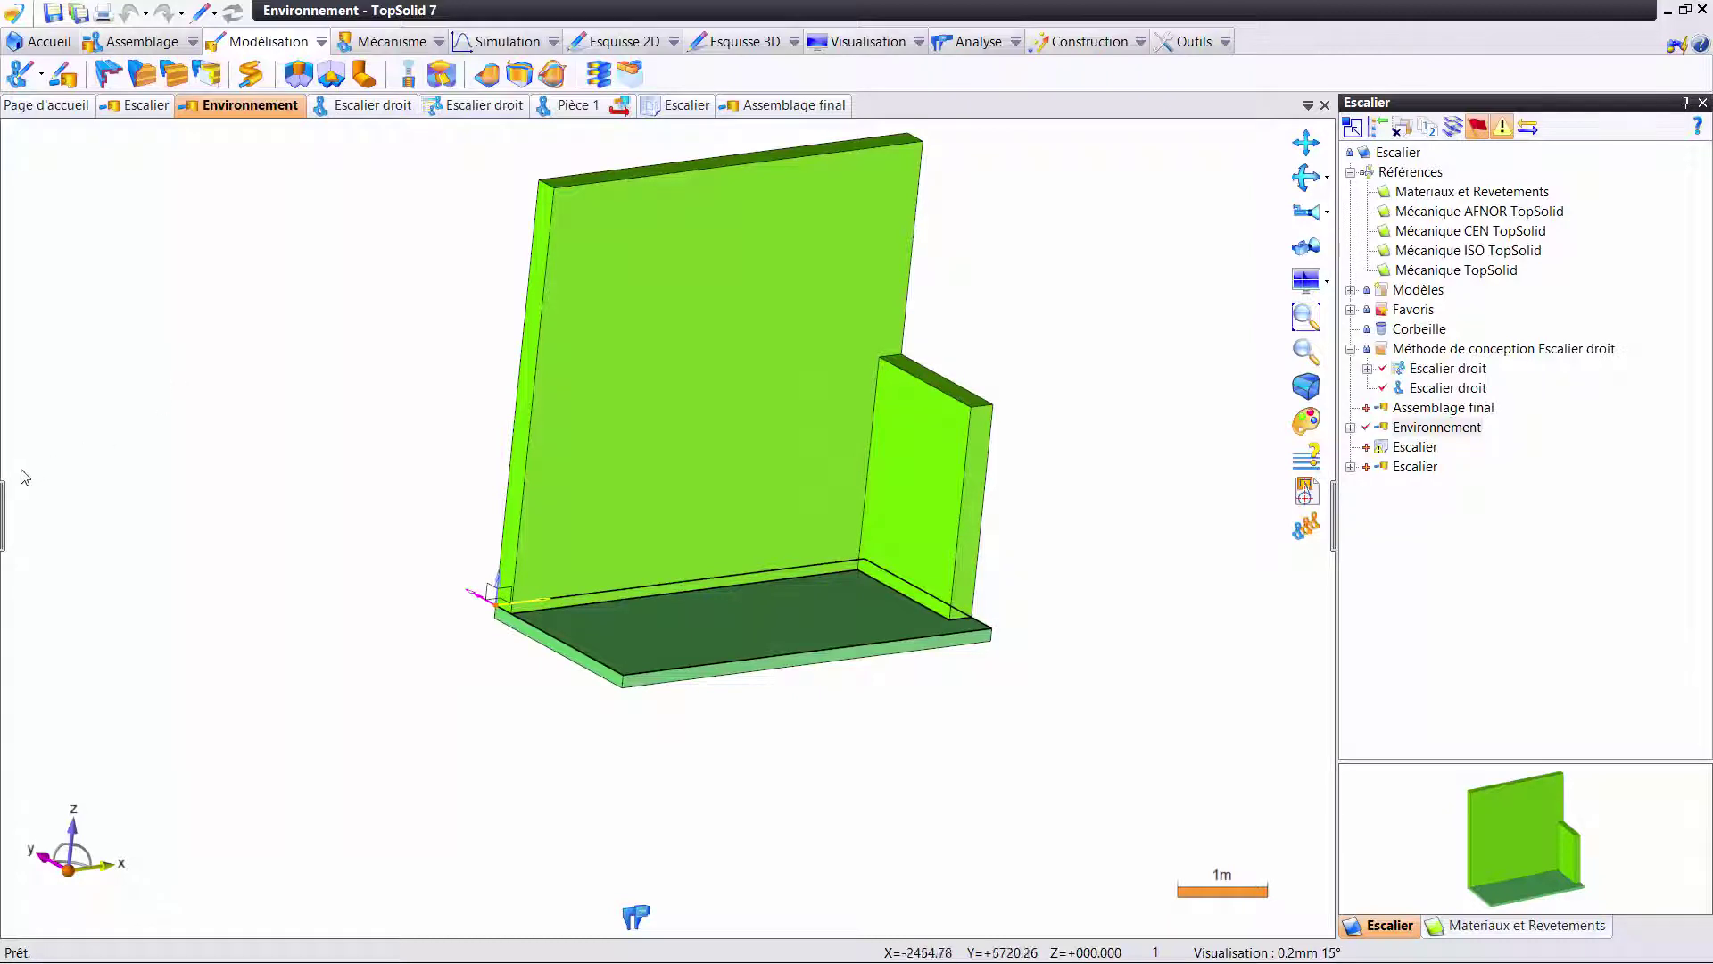
- Show the dimensions of Résolution (Esquisse 2), revealing the 2500 wall height
{"action": "left_click", "coordinate": [6, 507]}
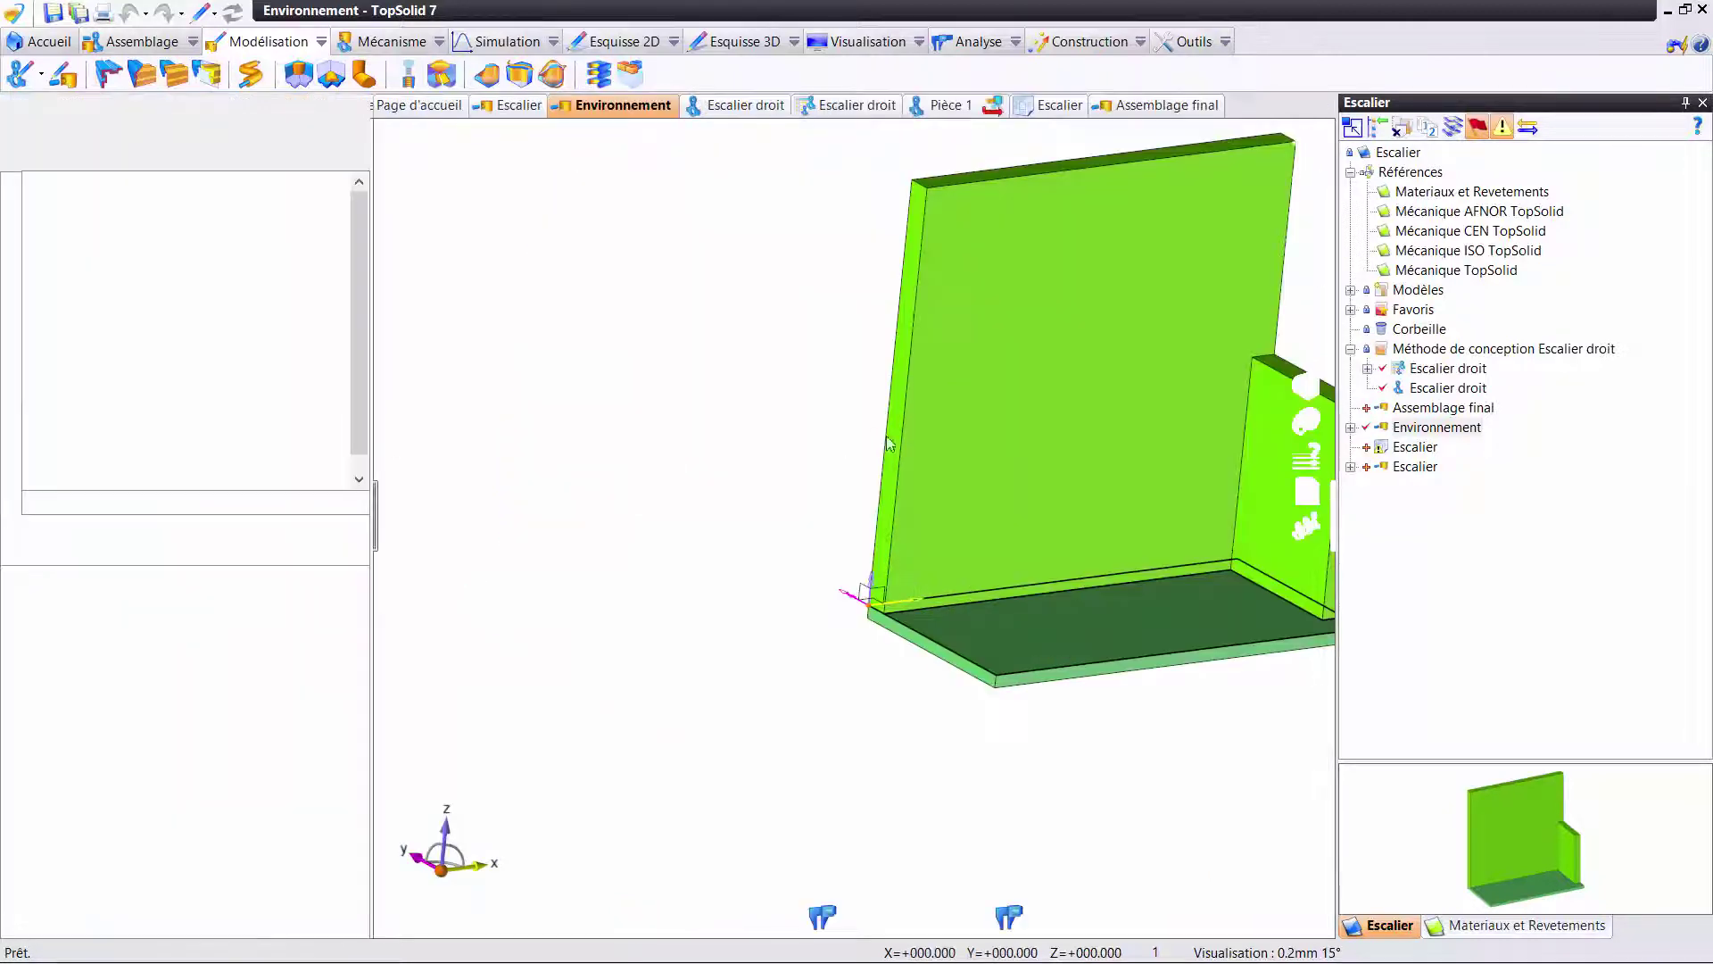
{"action": "left_click", "coordinate": [62, 925]}
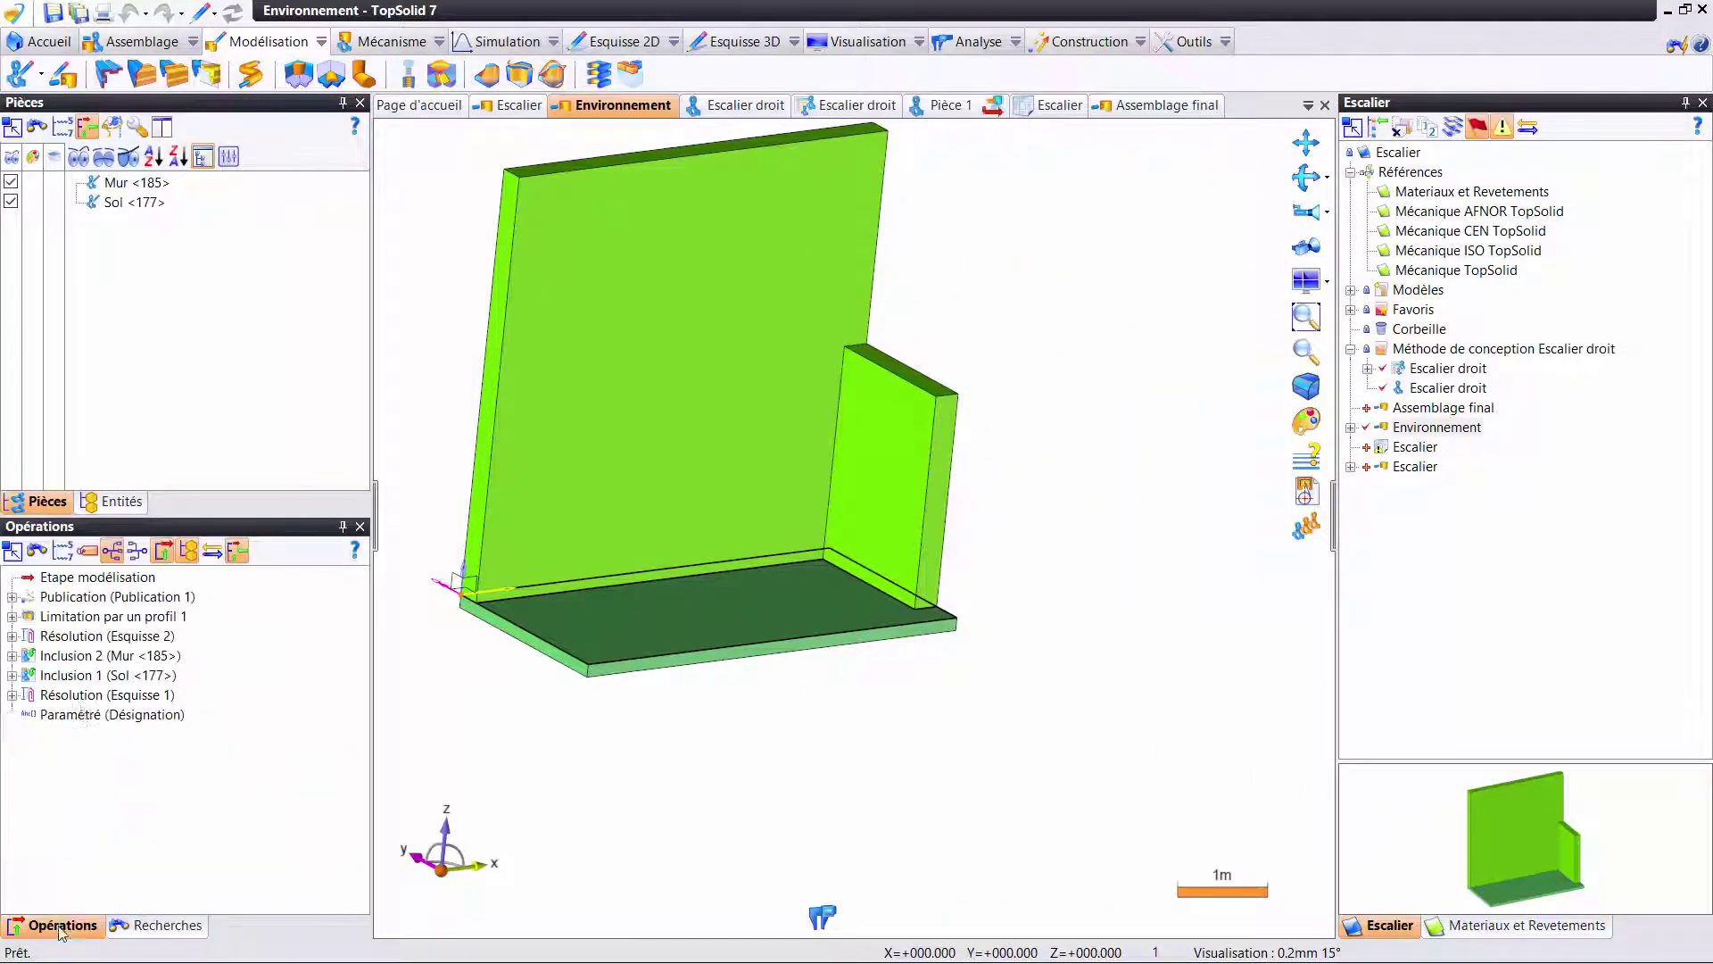
{"action": "left_click", "coordinate": [103, 636]}
{"action": "right_click", "coordinate": [103, 635]}
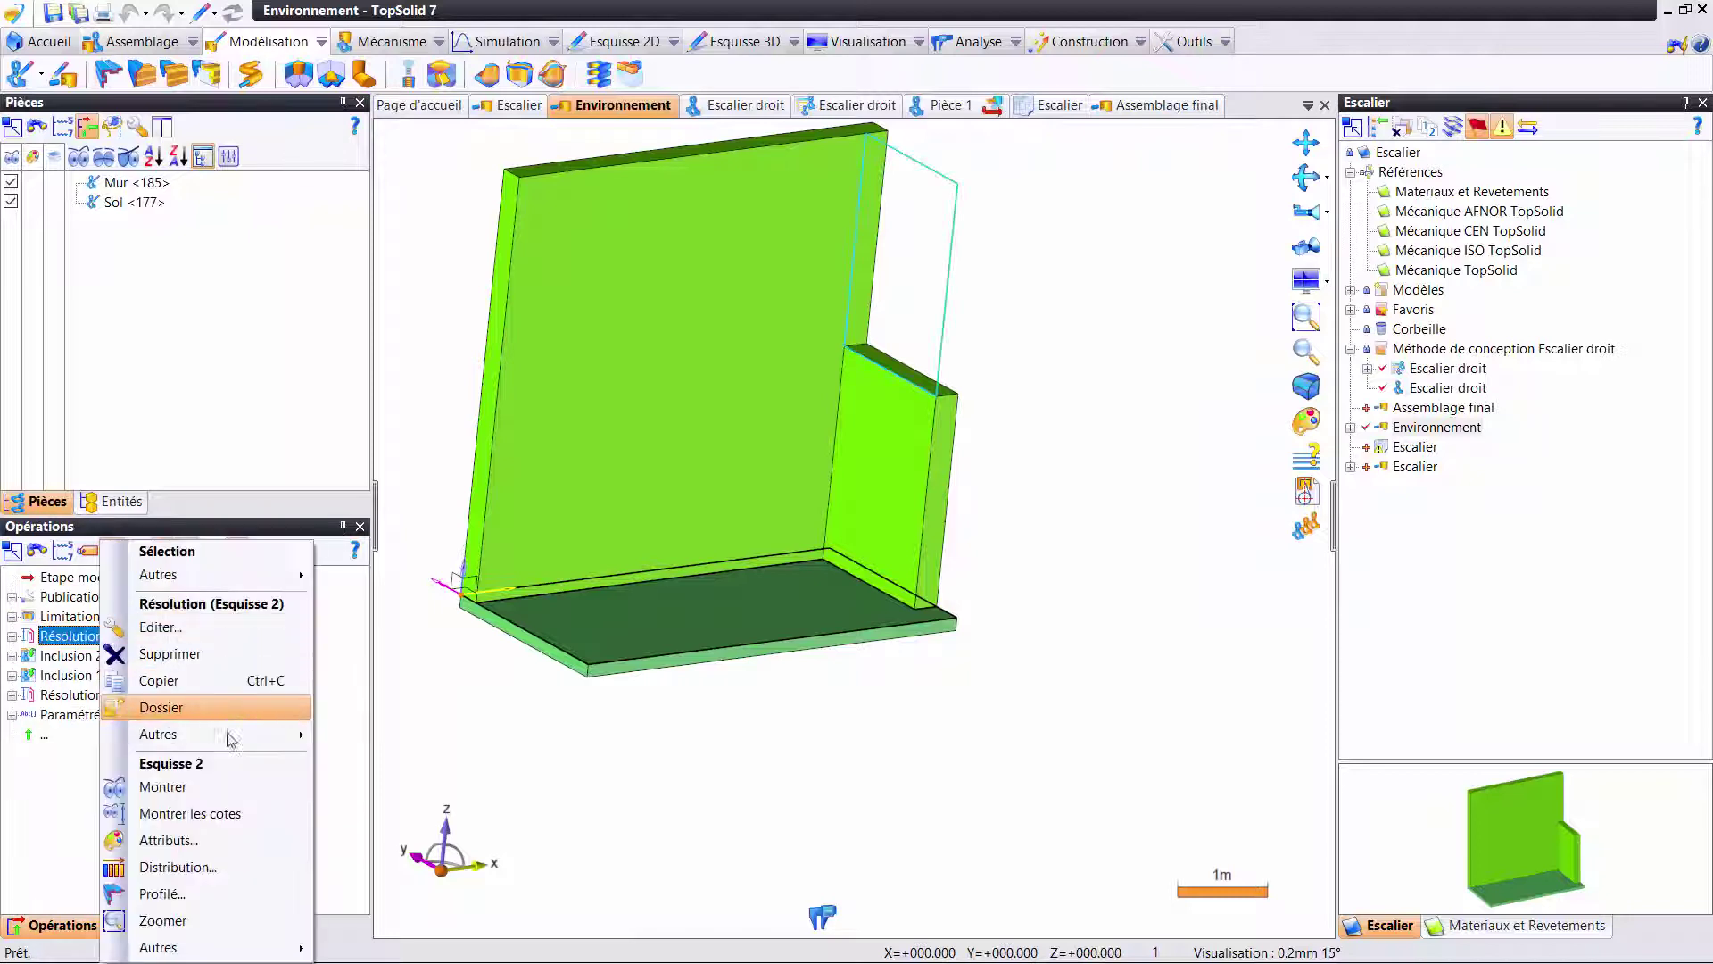
{"action": "left_click", "coordinate": [267, 826]}
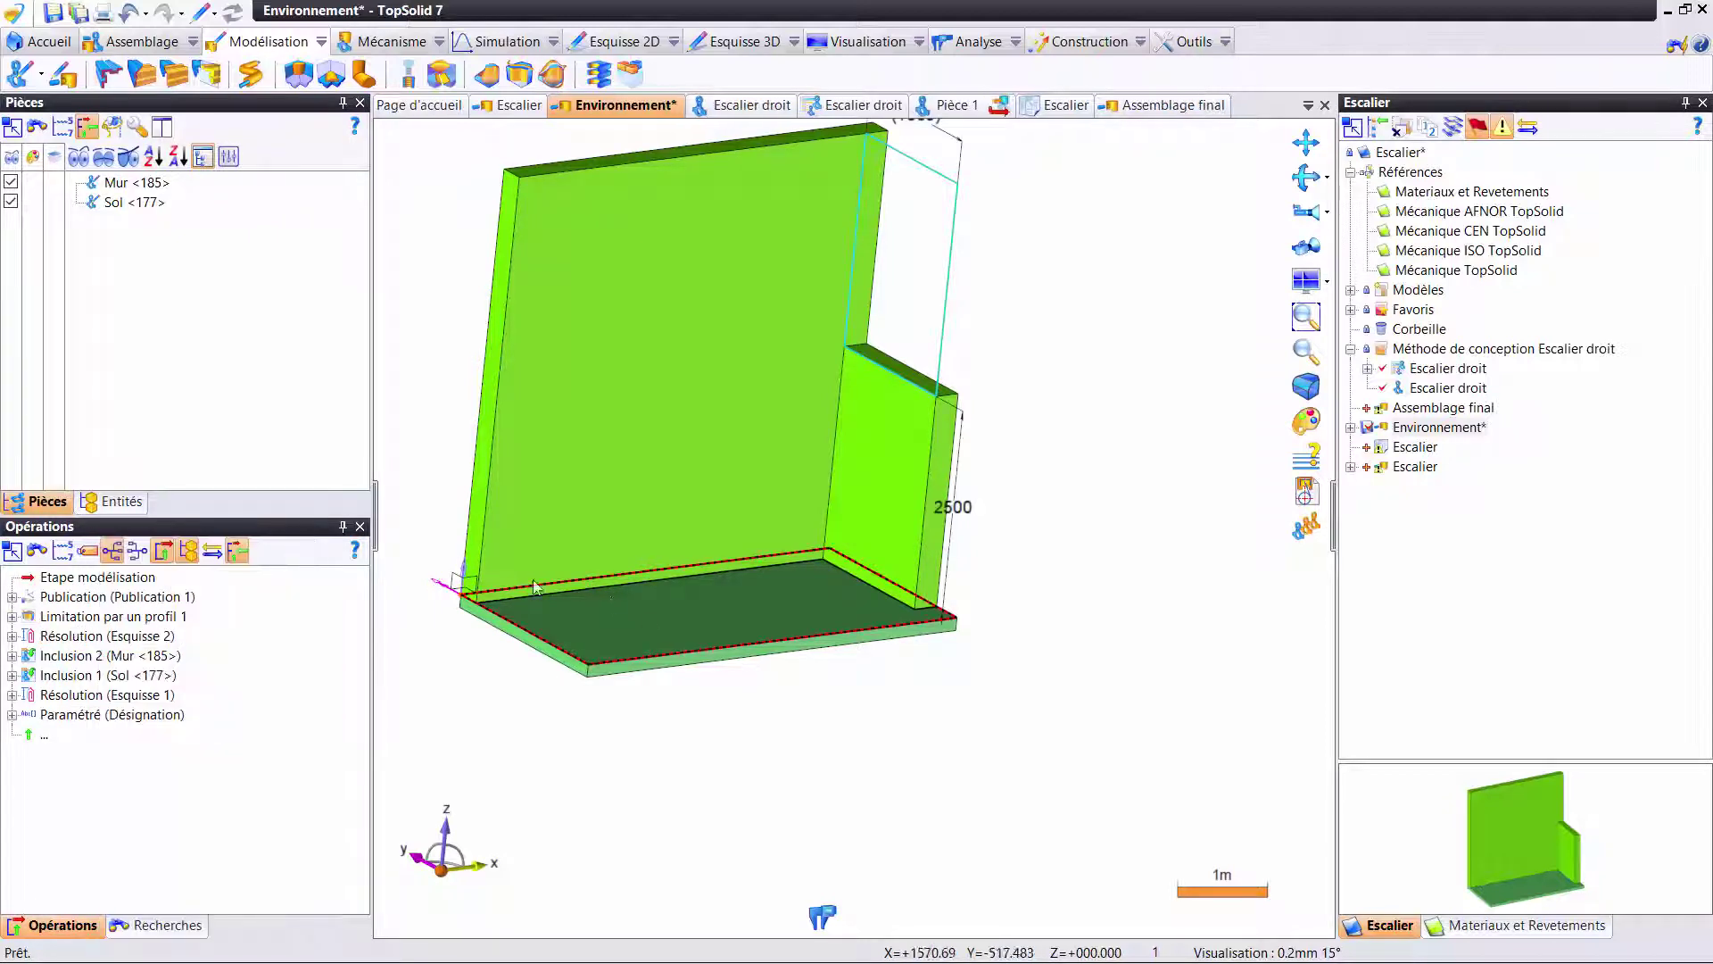
- Change the wall height dimension from 2500 to 2800 and save Environnement
{"action": "left_click", "coordinate": [372, 508]}
{"action": "double_click", "coordinate": [767, 508]}
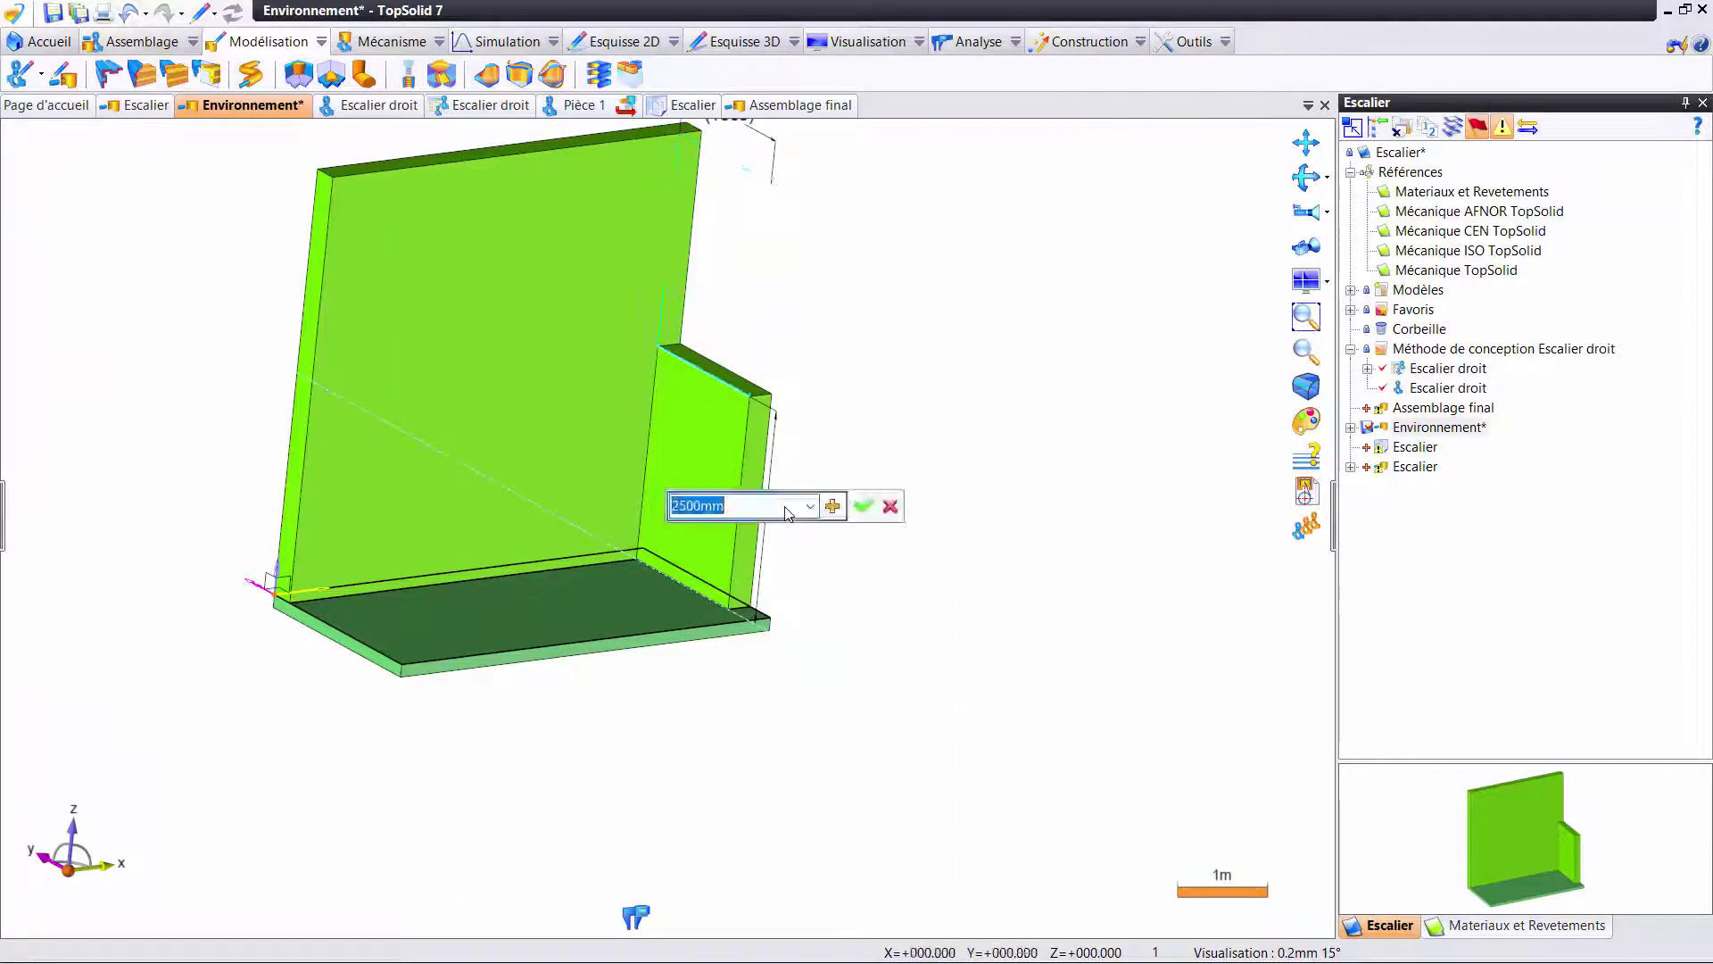
{"action": "type", "text": "2"}
{"action": "key", "text": "Return"}
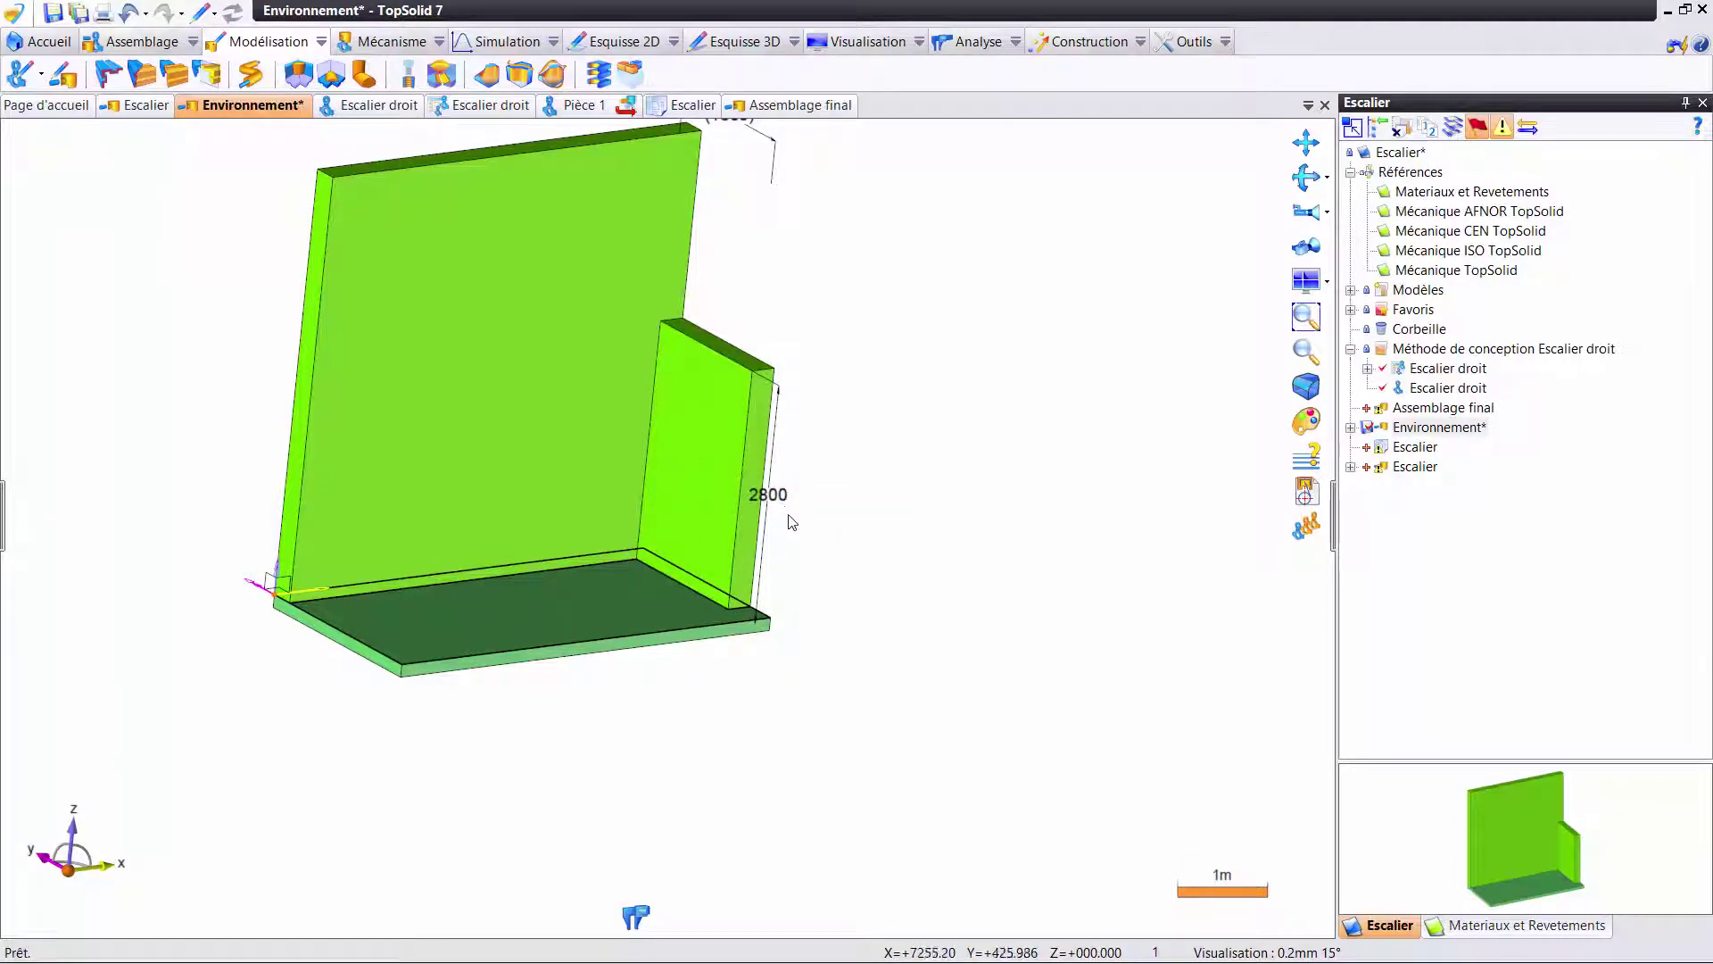
{"action": "middle_click_drag", "start_coordinate": [588, 455], "coordinate": [634, 472]}
{"action": "key", "text": "ctrl+s"}
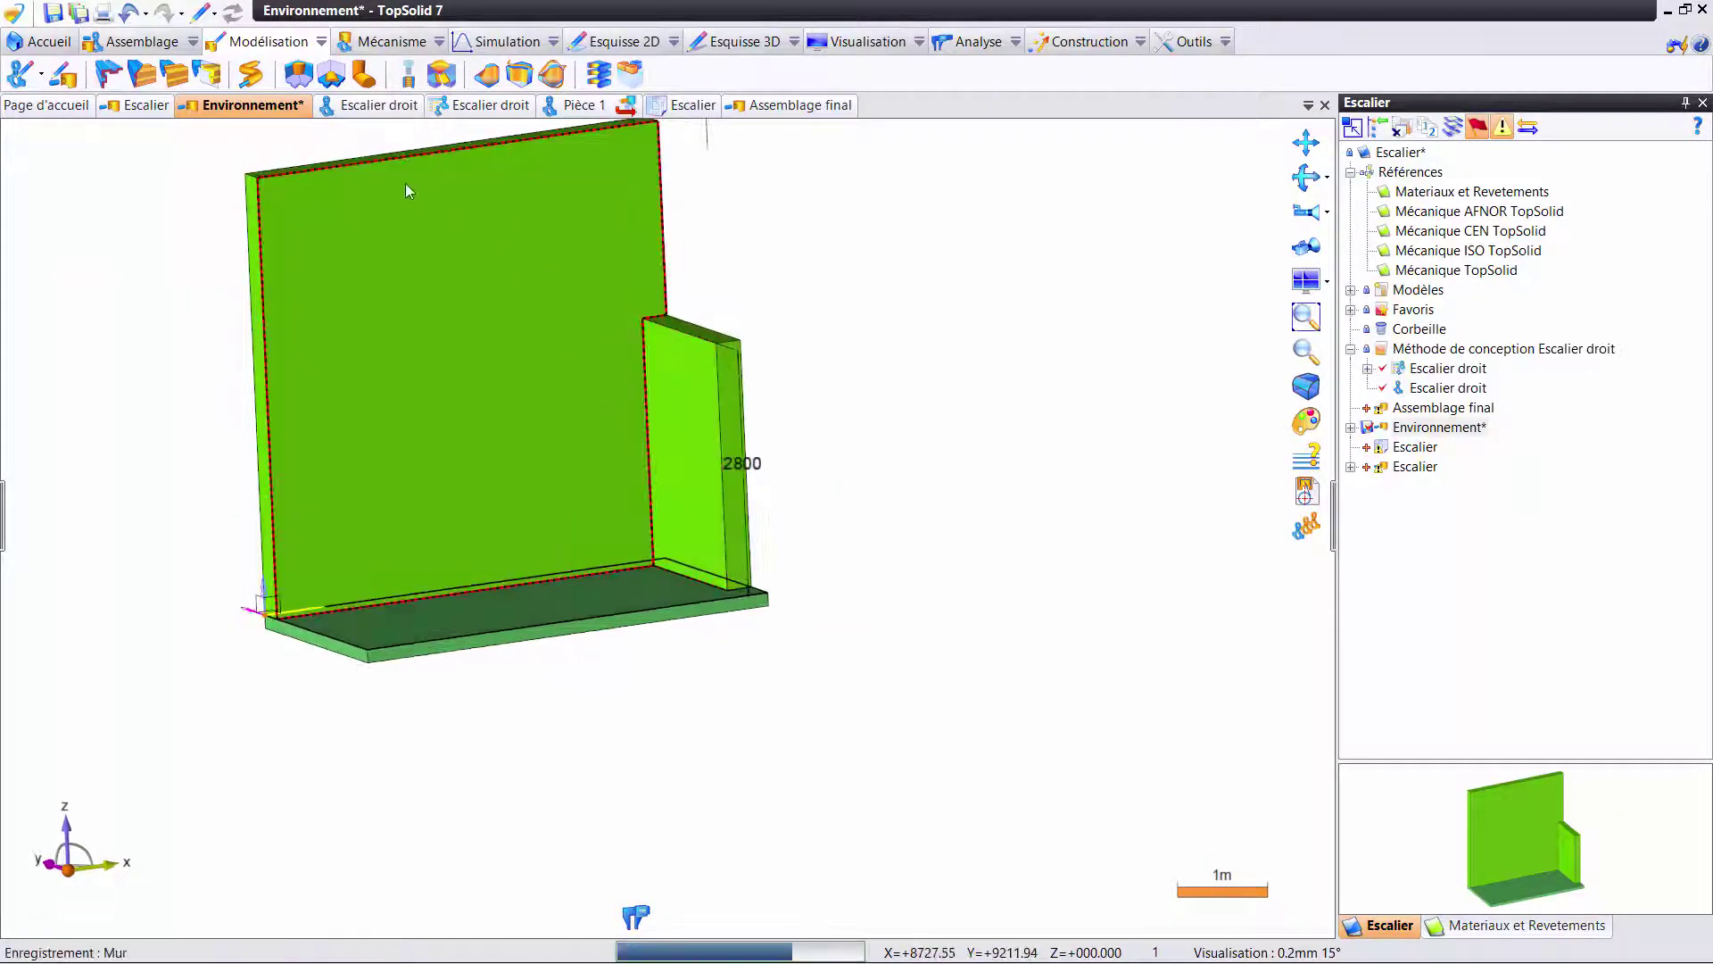
- Inspect the Escalier staircase inside the taller walls and save it
{"action": "left_click", "coordinate": [147, 105]}
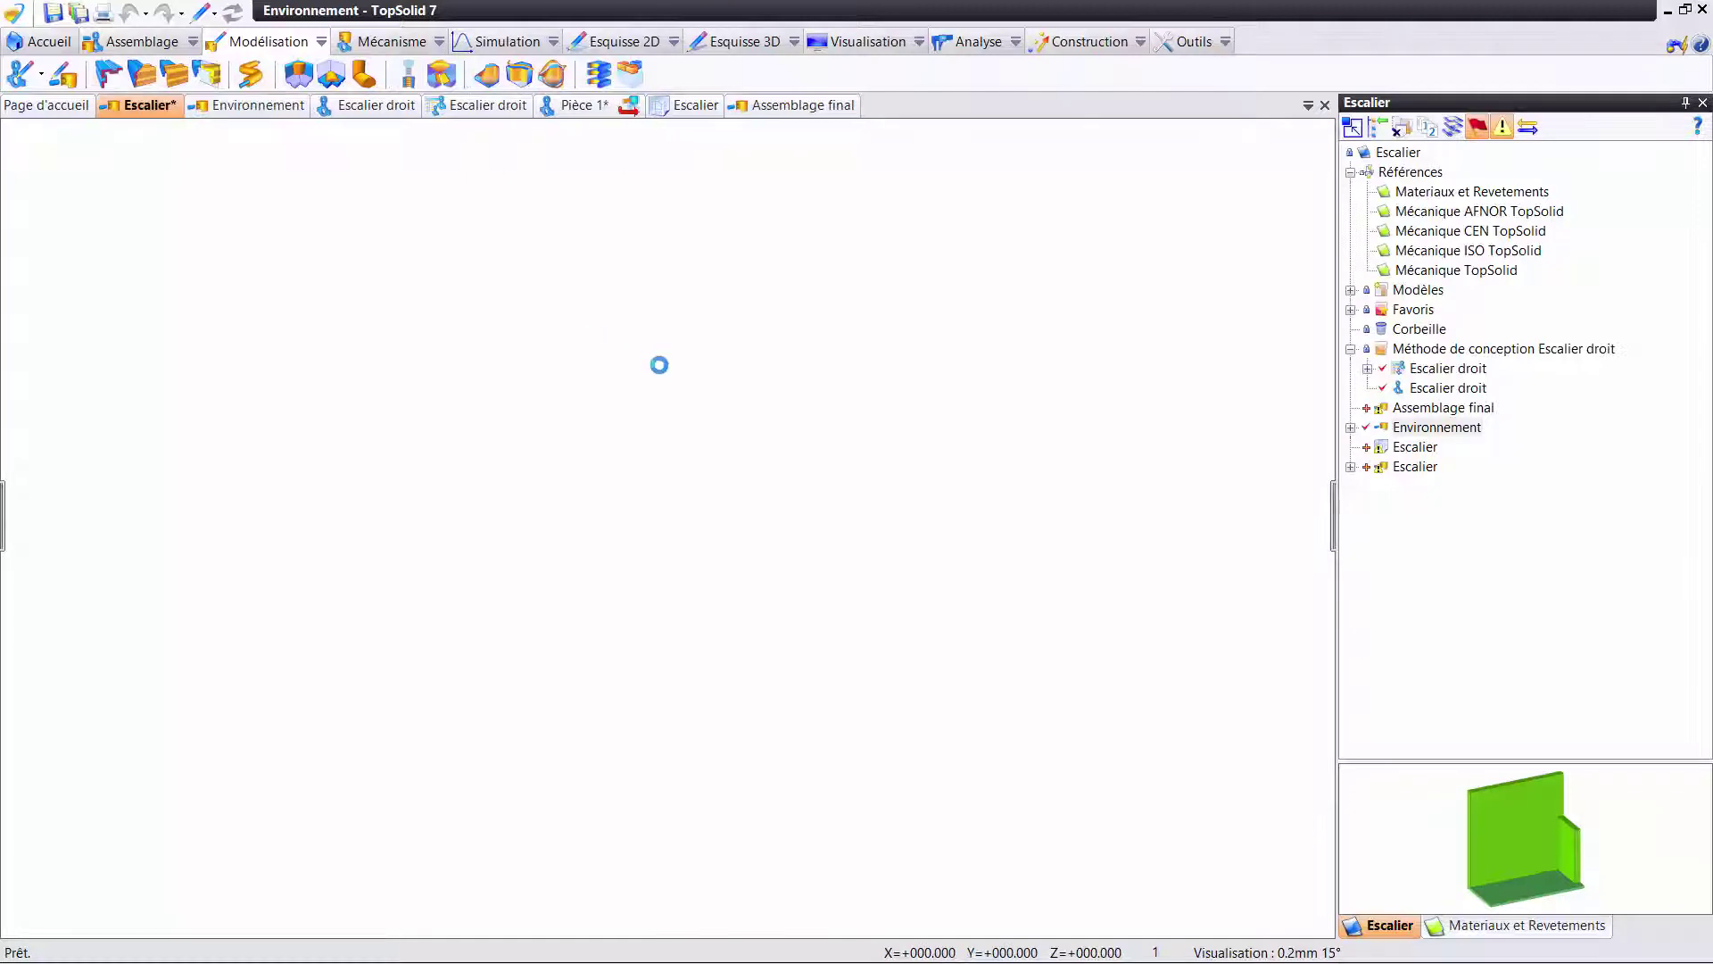
{"action": "middle_click_drag", "start_coordinate": [754, 415], "coordinate": [889, 329]}
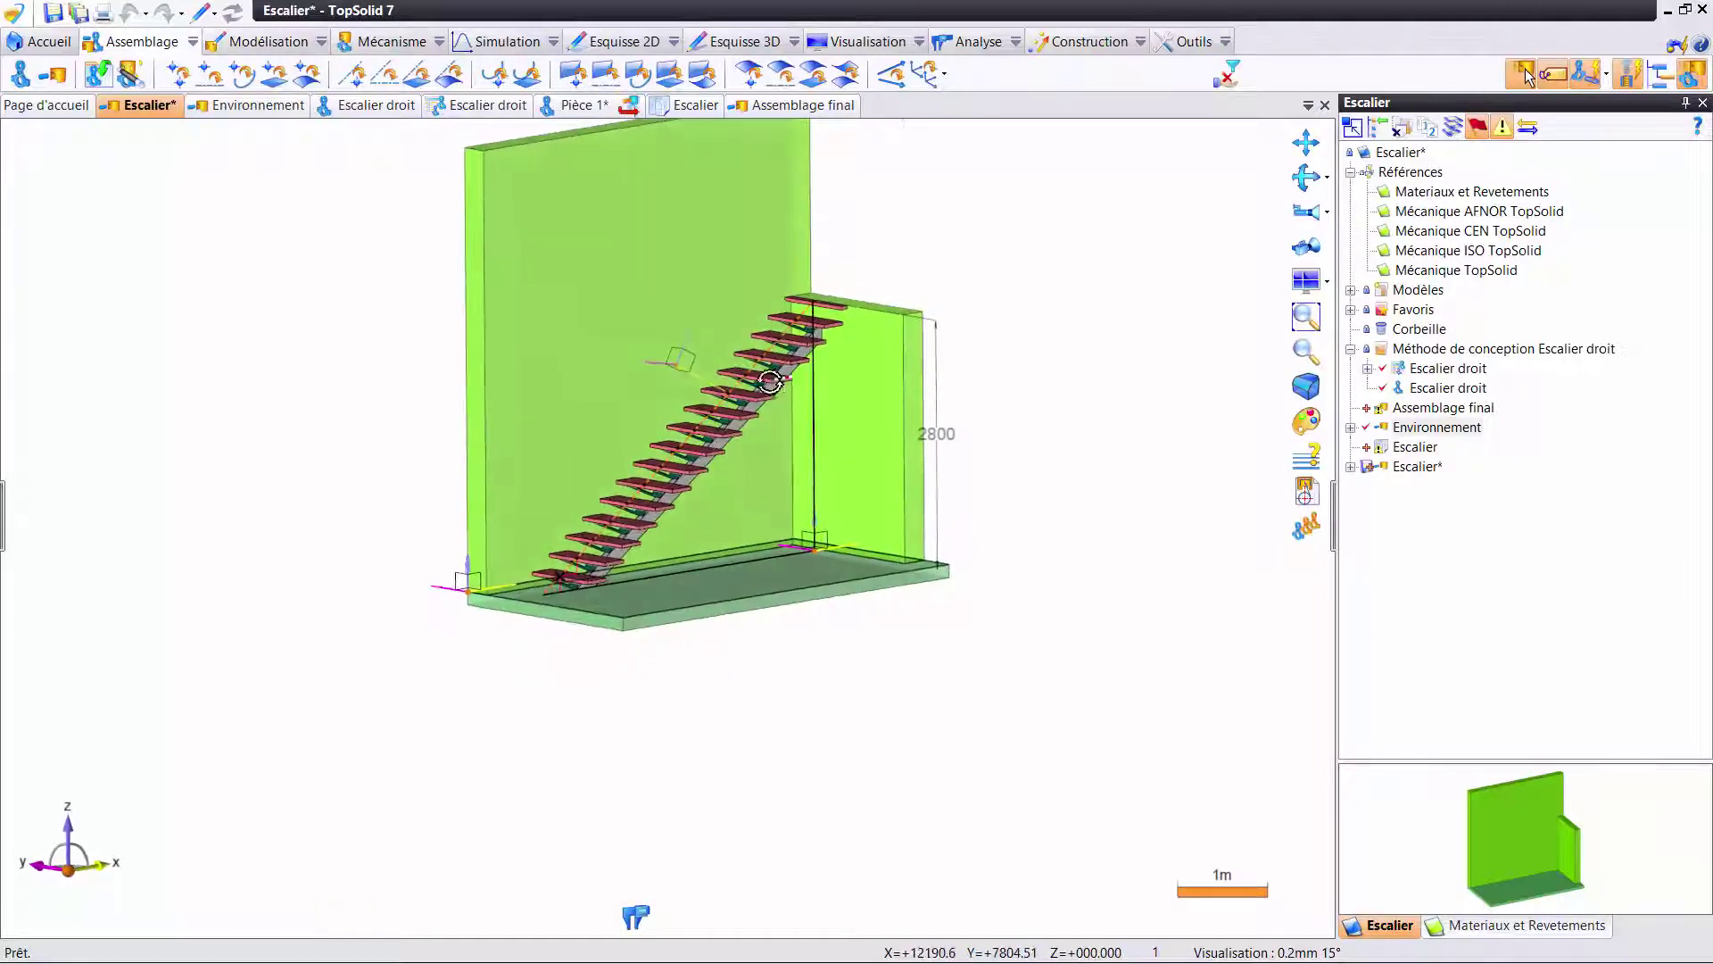
{"action": "scroll", "coordinate": [889, 328], "scroll_direction": "up", "scroll_amount": 2}
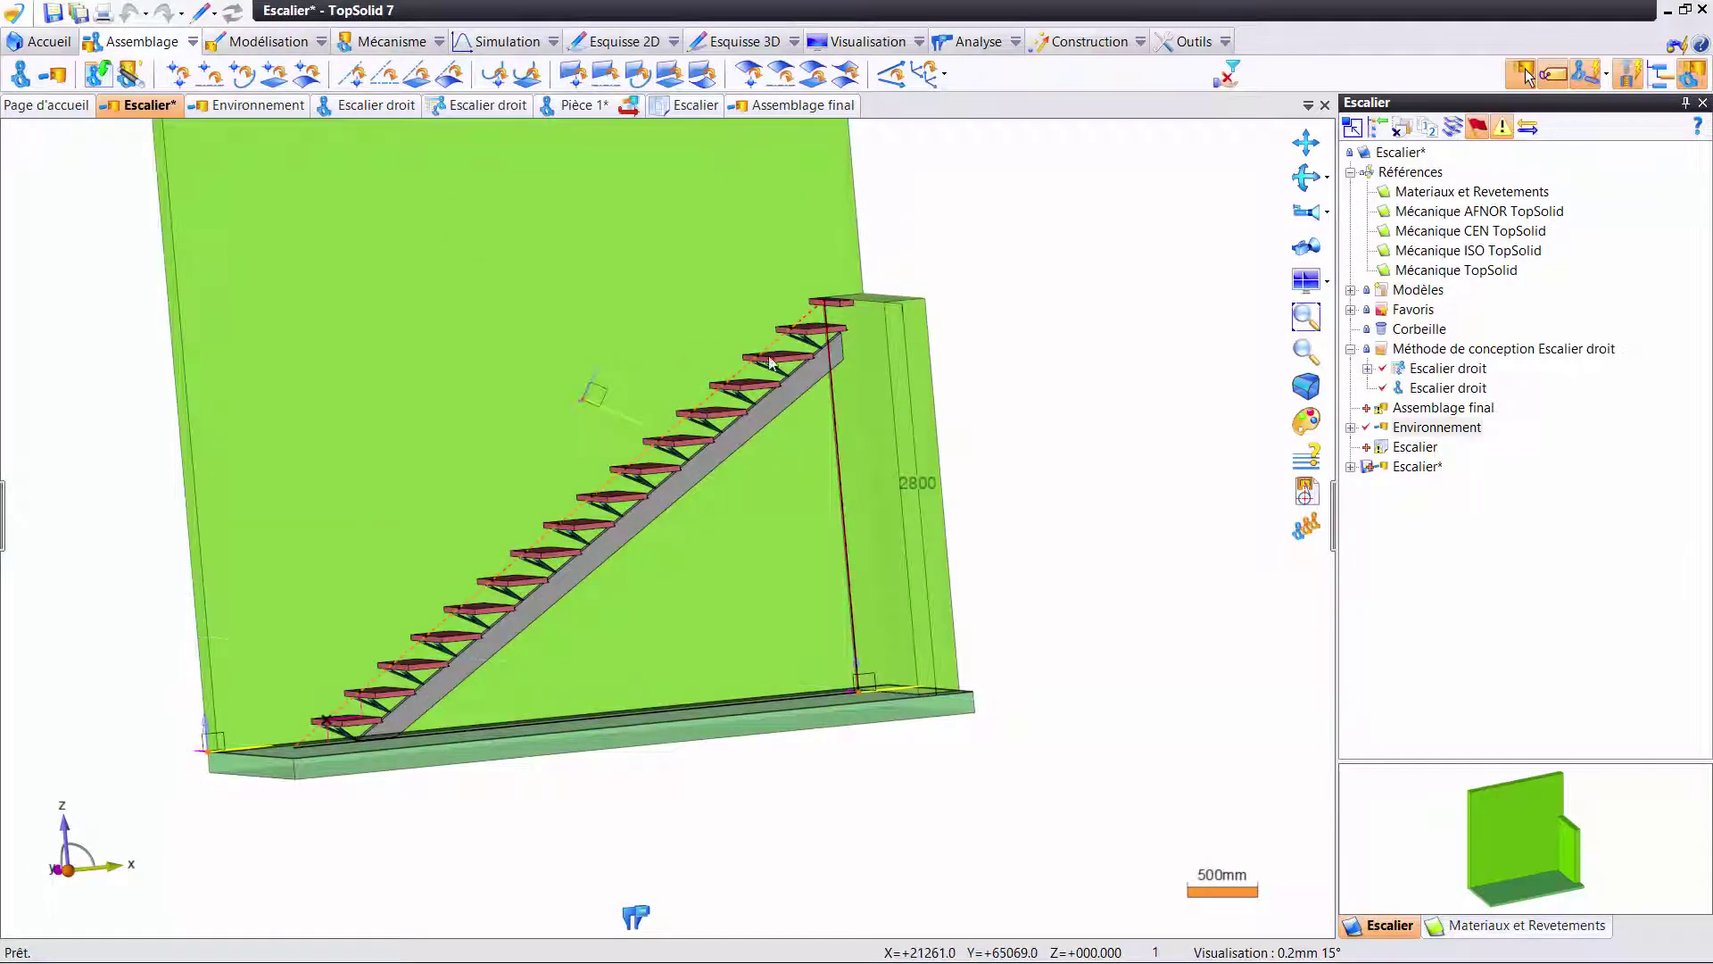
{"action": "mouse_move", "coordinate": [668, 473]}
{"action": "middle_mouse_down"}
{"action": "mouse_move", "coordinate": [772, 470]}
{"action": "mouse_move", "coordinate": [685, 467]}
{"action": "mouse_move", "coordinate": [719, 479]}
{"action": "middle_mouse_up"}
{"action": "key", "text": "ctrl+s"}
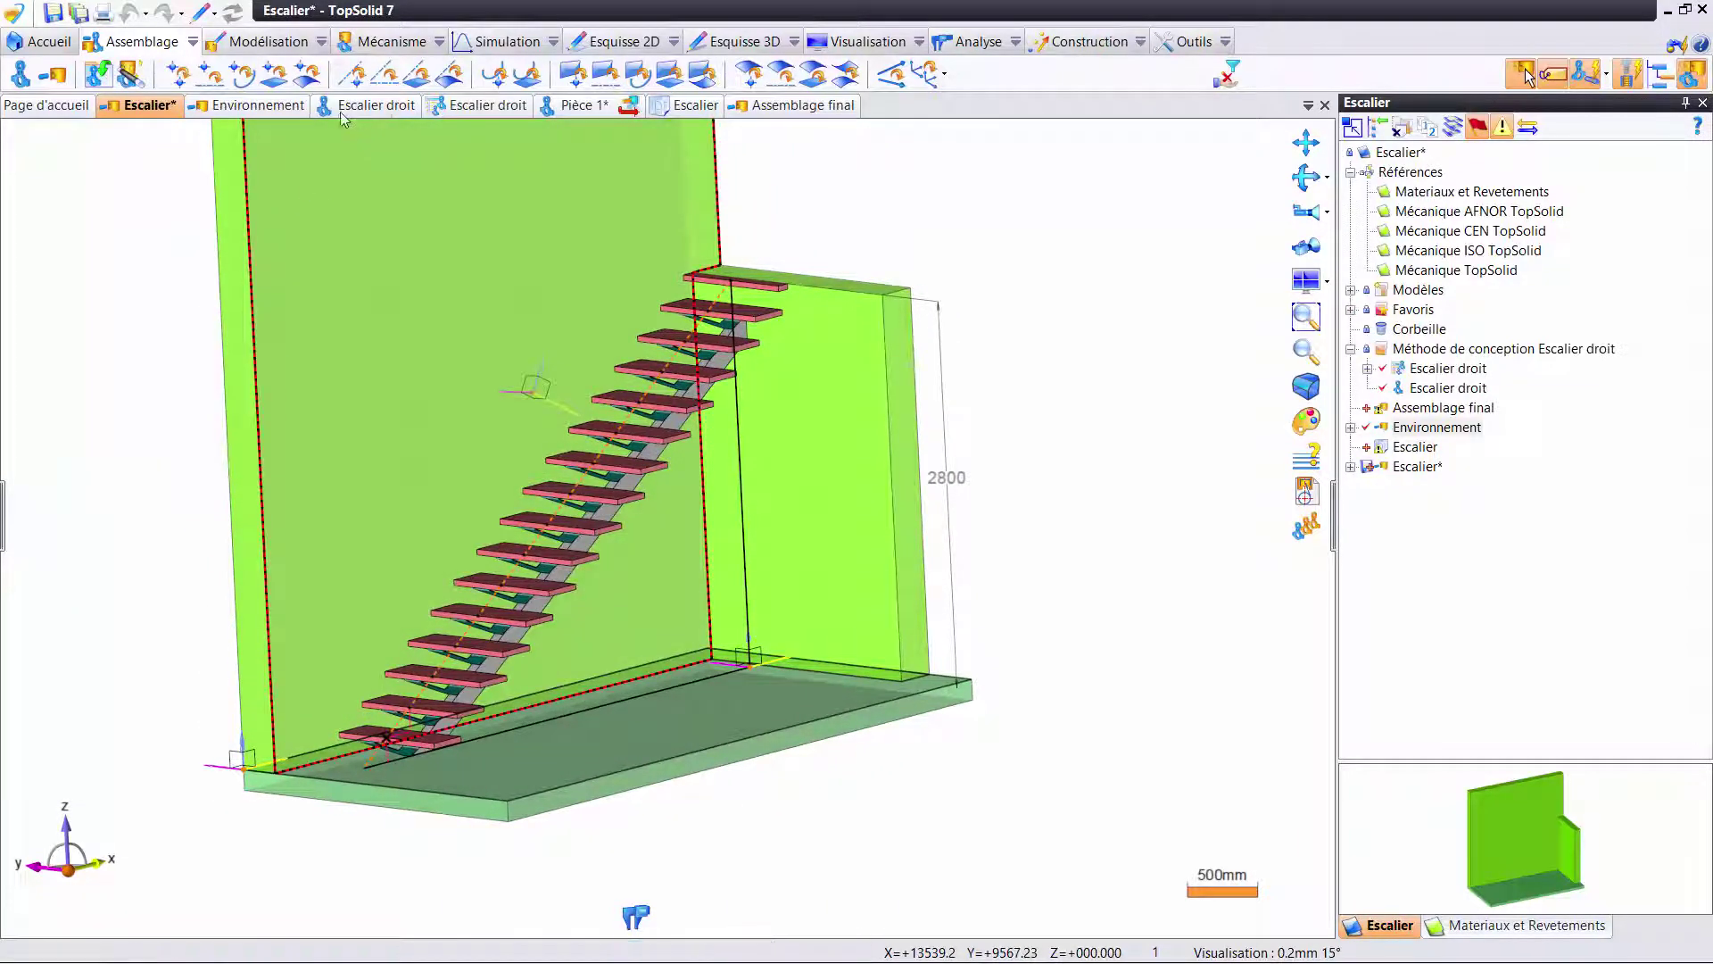
- Save the Assemblage final document
{"action": "left_click", "coordinate": [743, 114]}
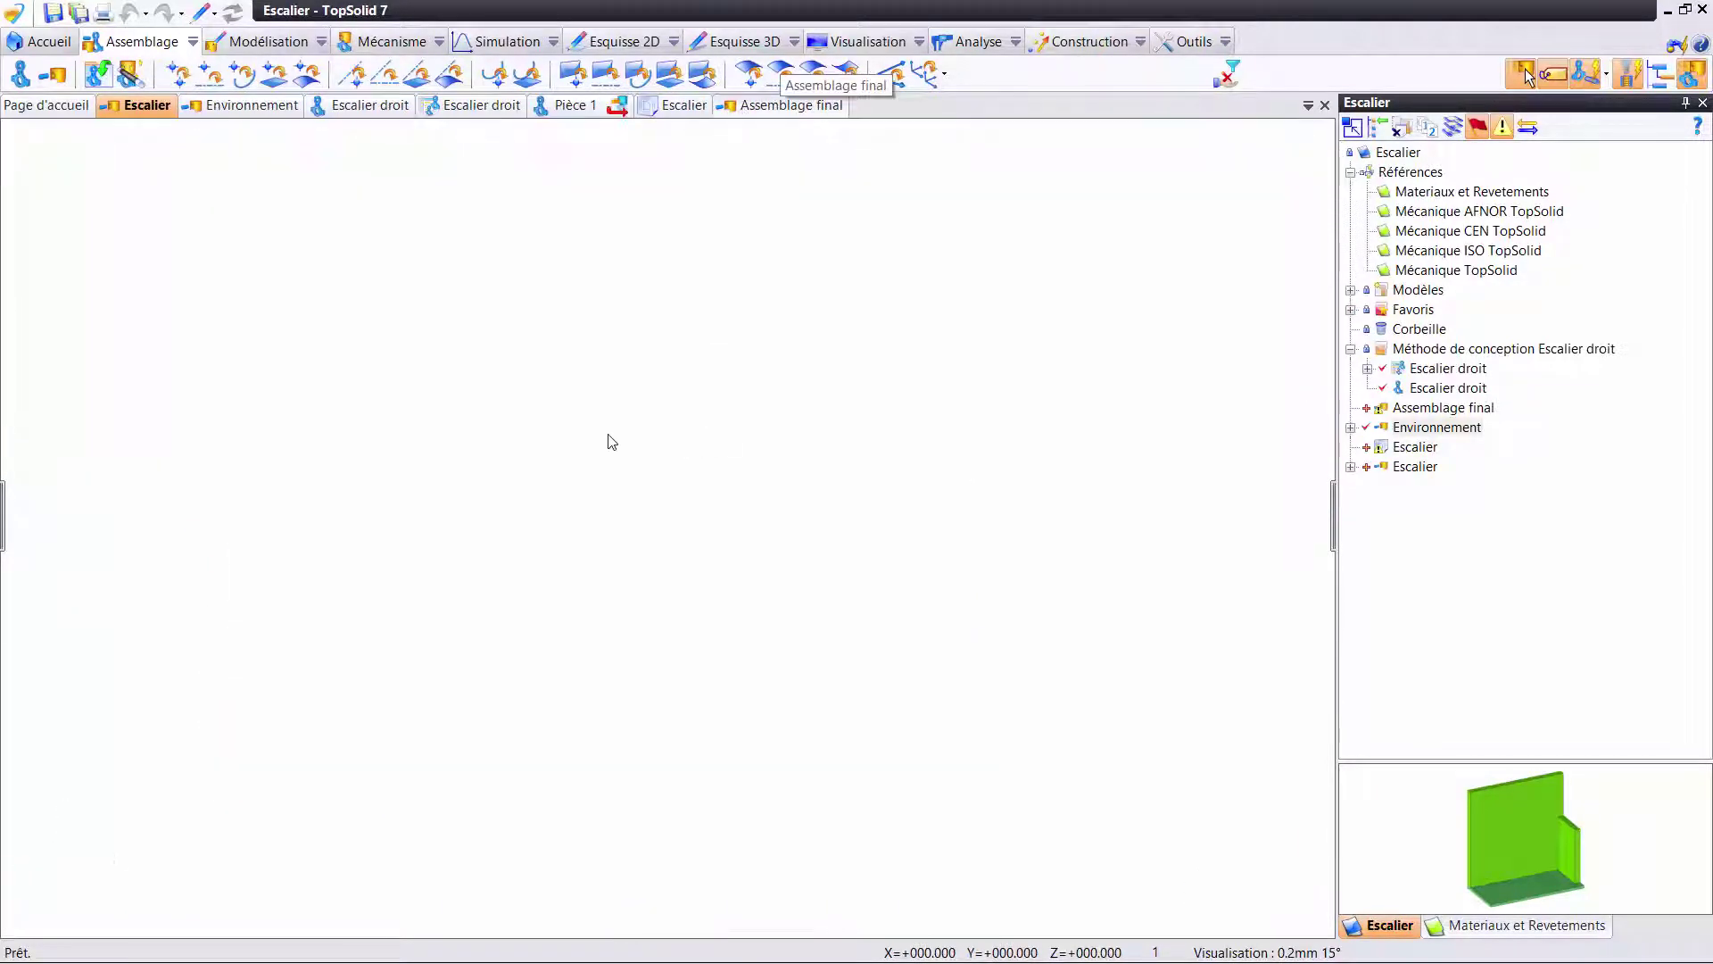
{"action": "mouse_move", "coordinate": [726, 432]}
{"action": "middle_mouse_down"}
{"action": "mouse_move", "coordinate": [650, 425]}
{"action": "mouse_move", "coordinate": [689, 323]}
{"action": "mouse_move", "coordinate": [574, 580]}
{"action": "middle_mouse_up"}
{"action": "key", "text": "ctrl+s"}
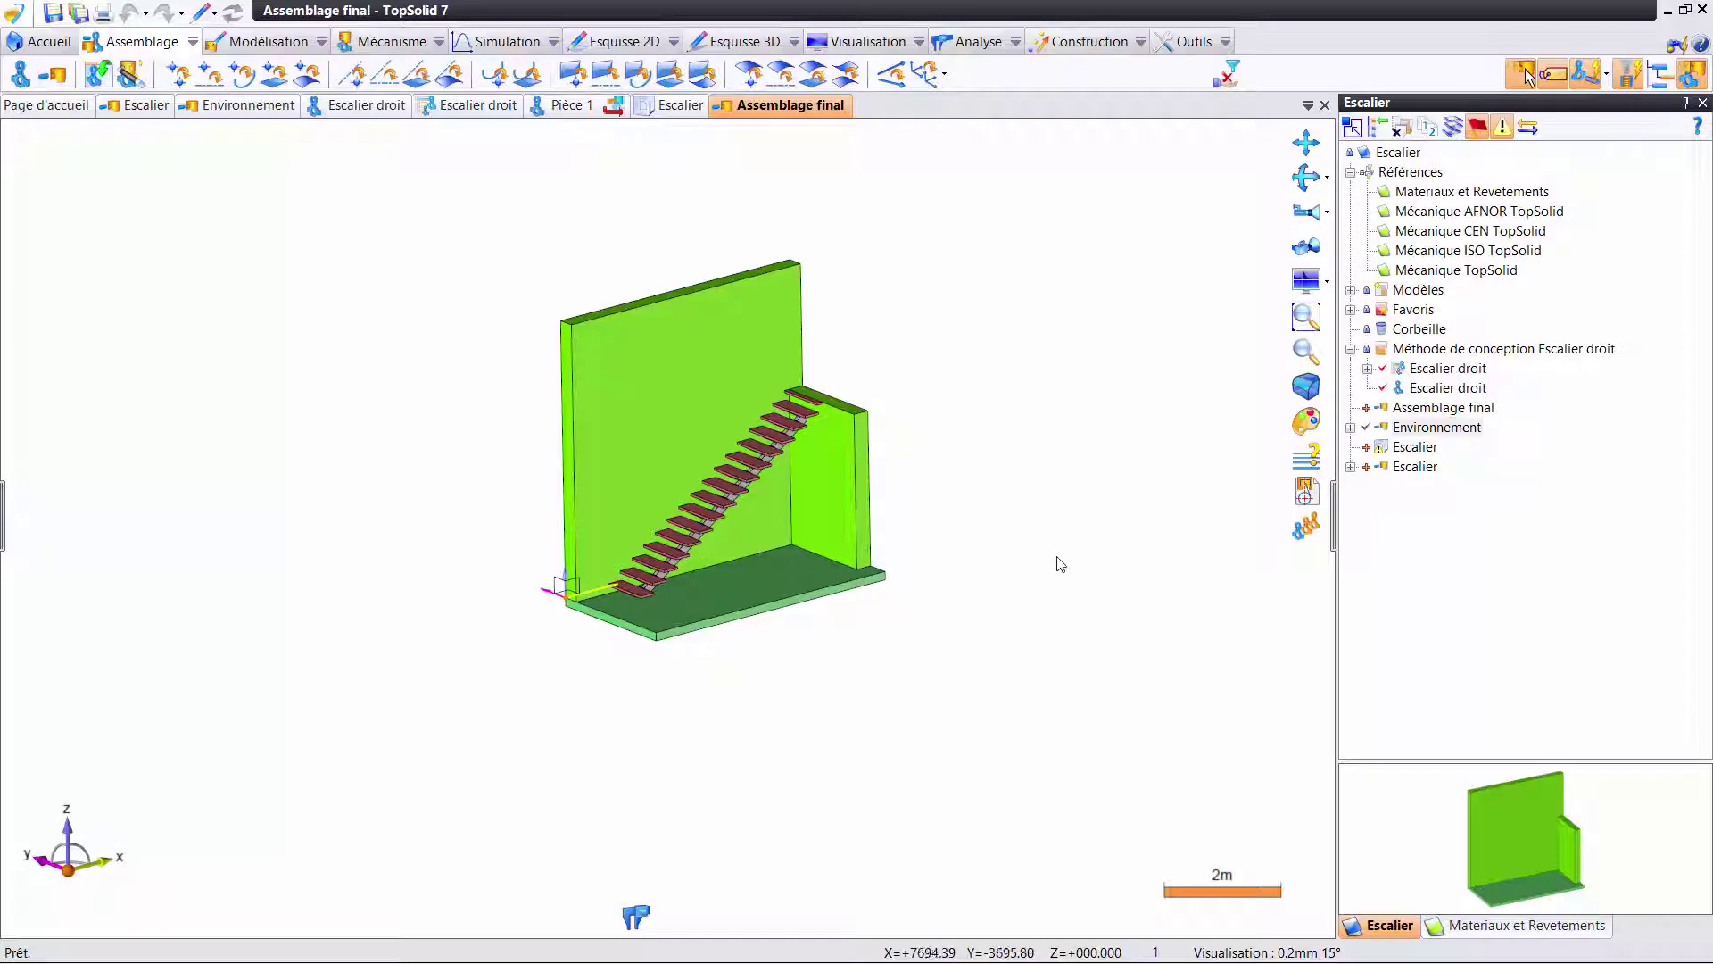
- Tidy the project tree and open the Escalier - Copie document
{"action": "left_click", "coordinate": [1351, 349]}
{"action": "left_click", "coordinate": [1351, 387]}
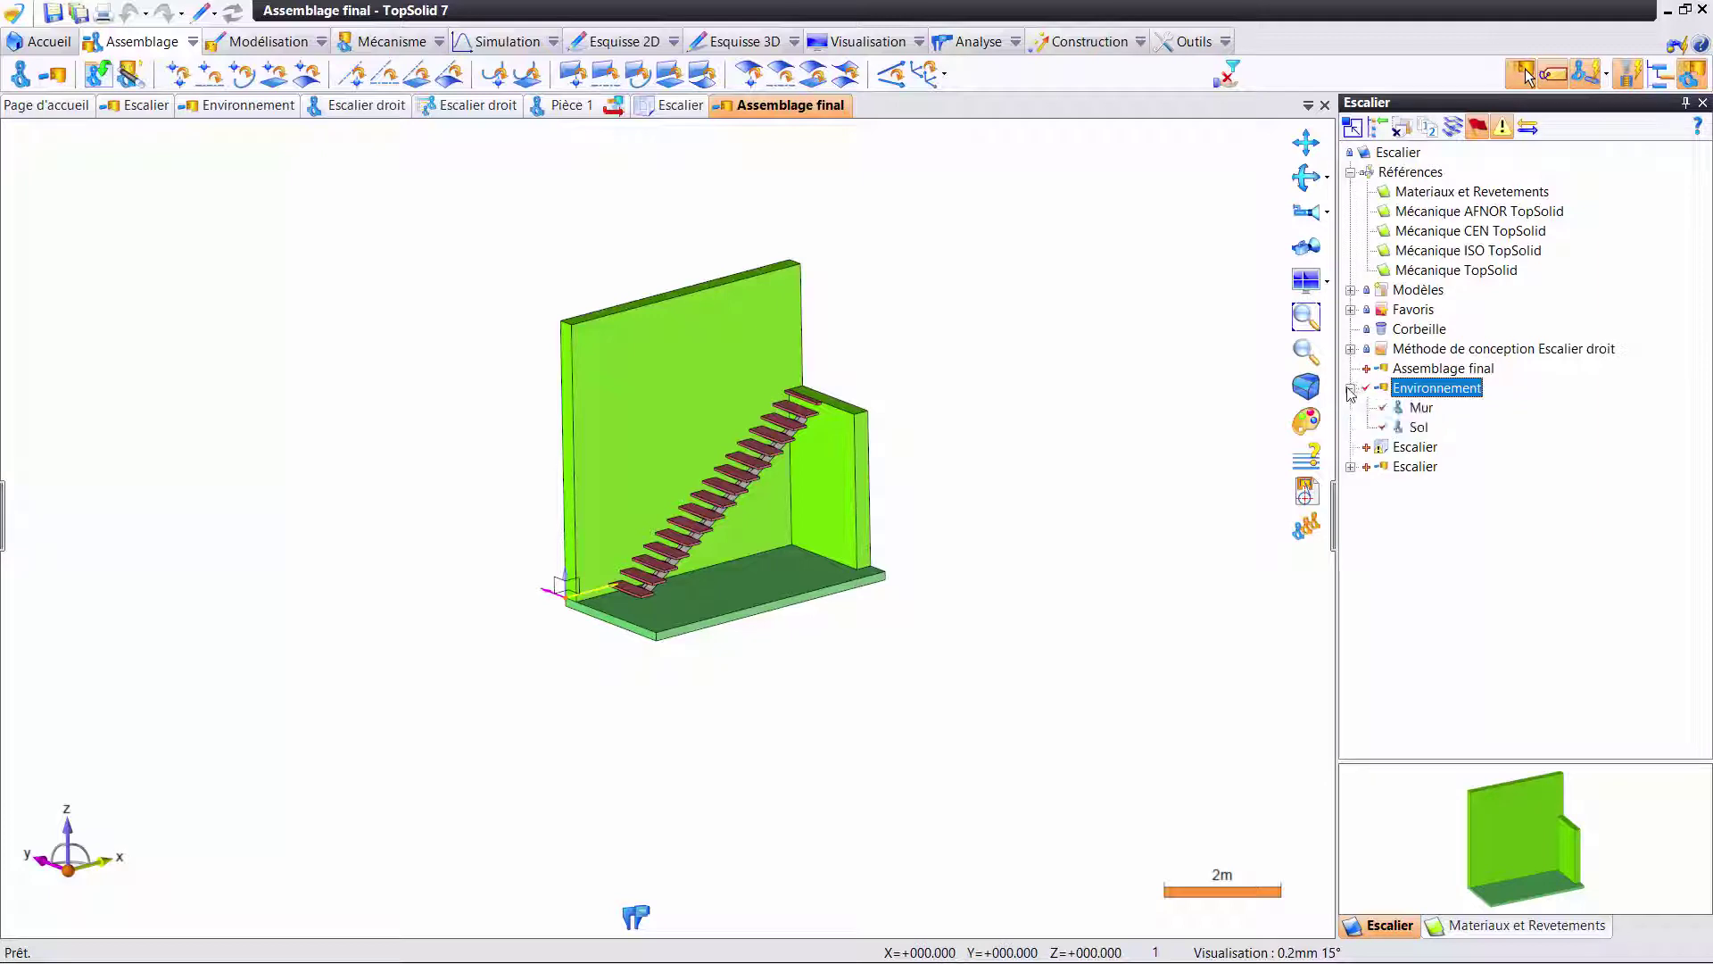
{"action": "left_click", "coordinate": [1350, 388]}
{"action": "left_click", "coordinate": [1417, 428]}
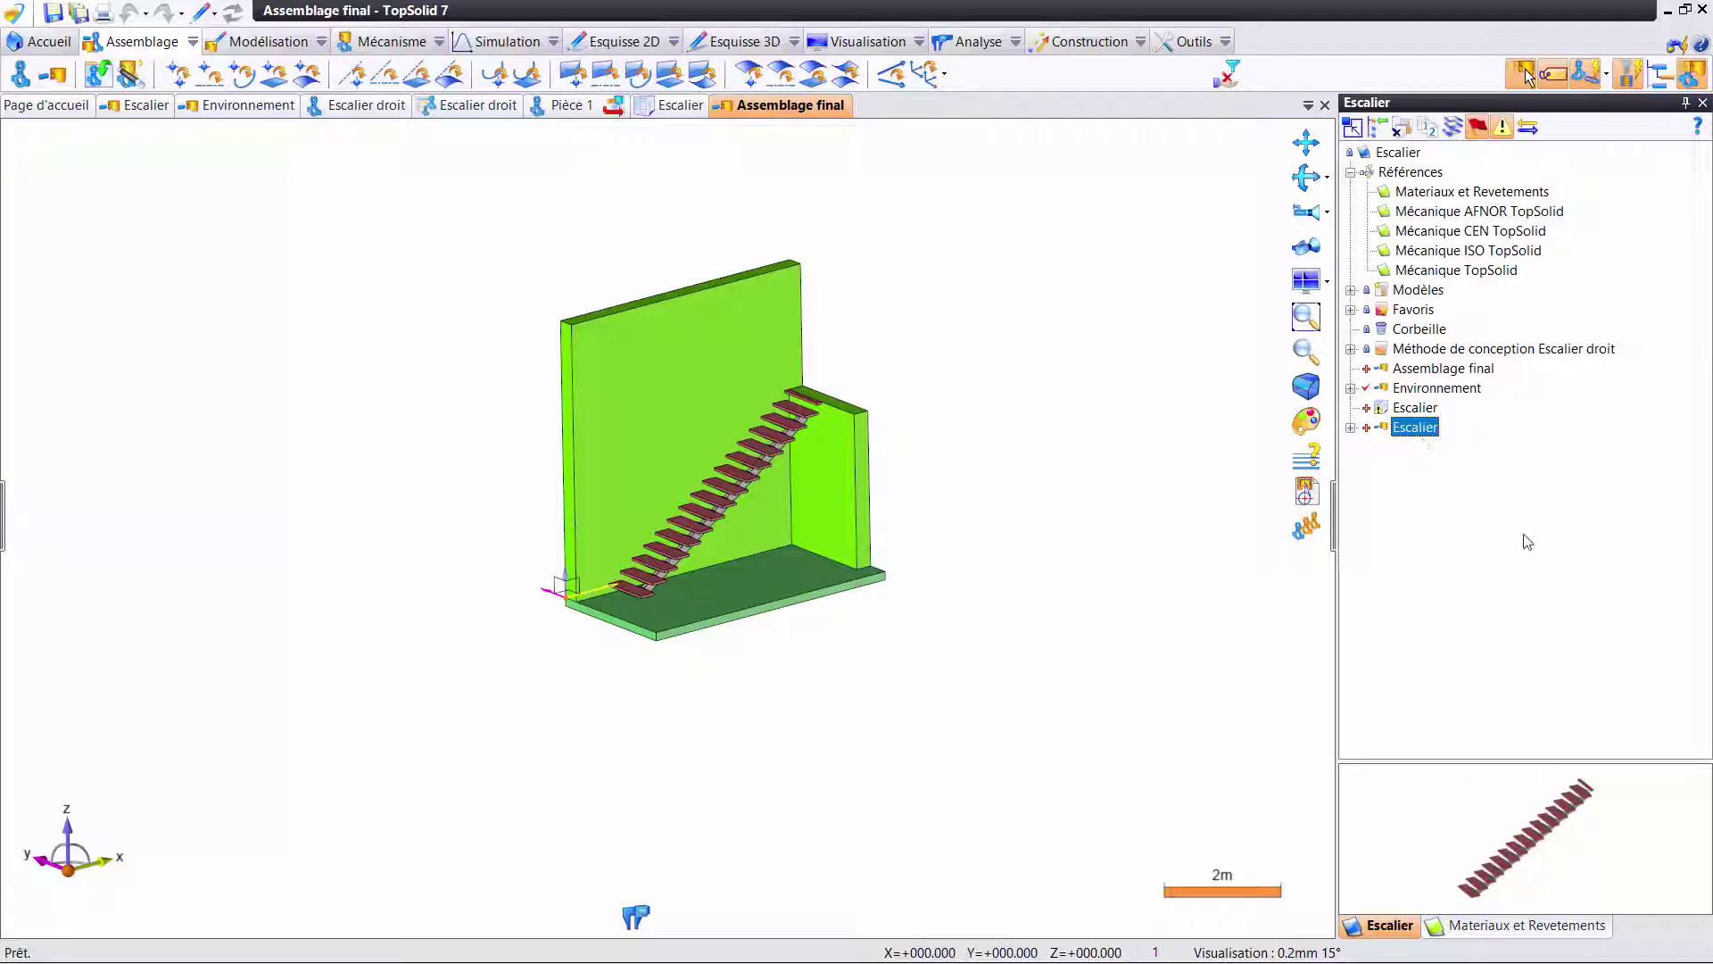
{"action": "left_click", "coordinate": [1400, 153]}
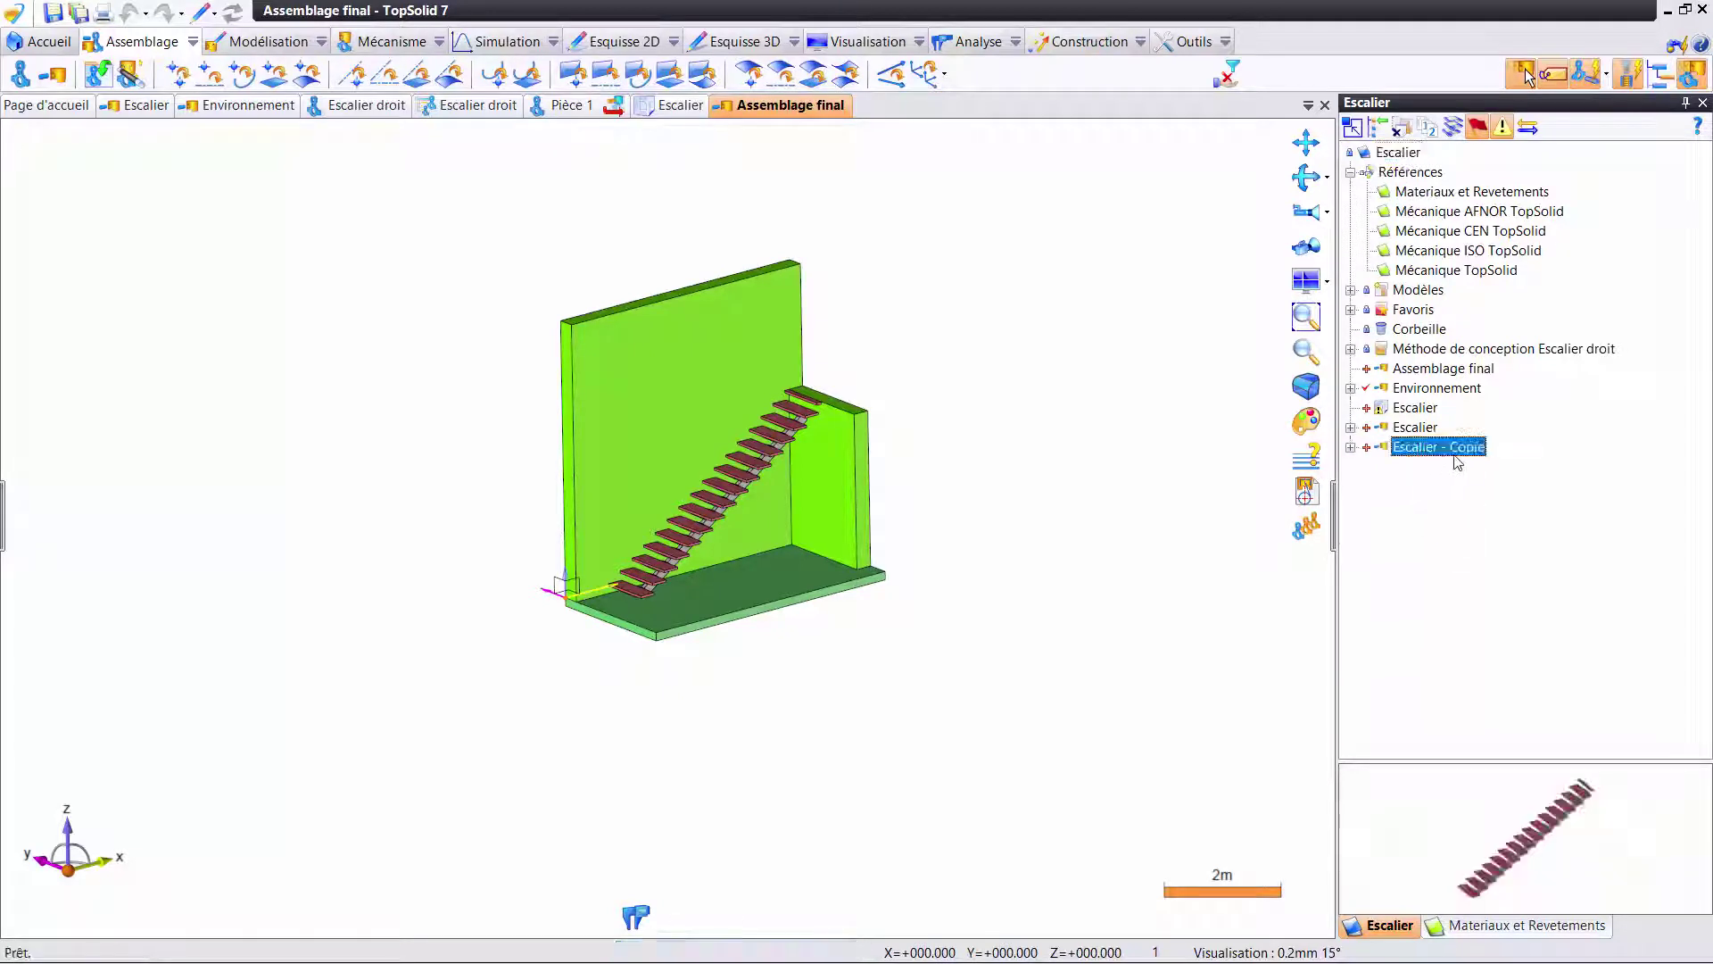
{"action": "double_click", "coordinate": [1420, 449]}
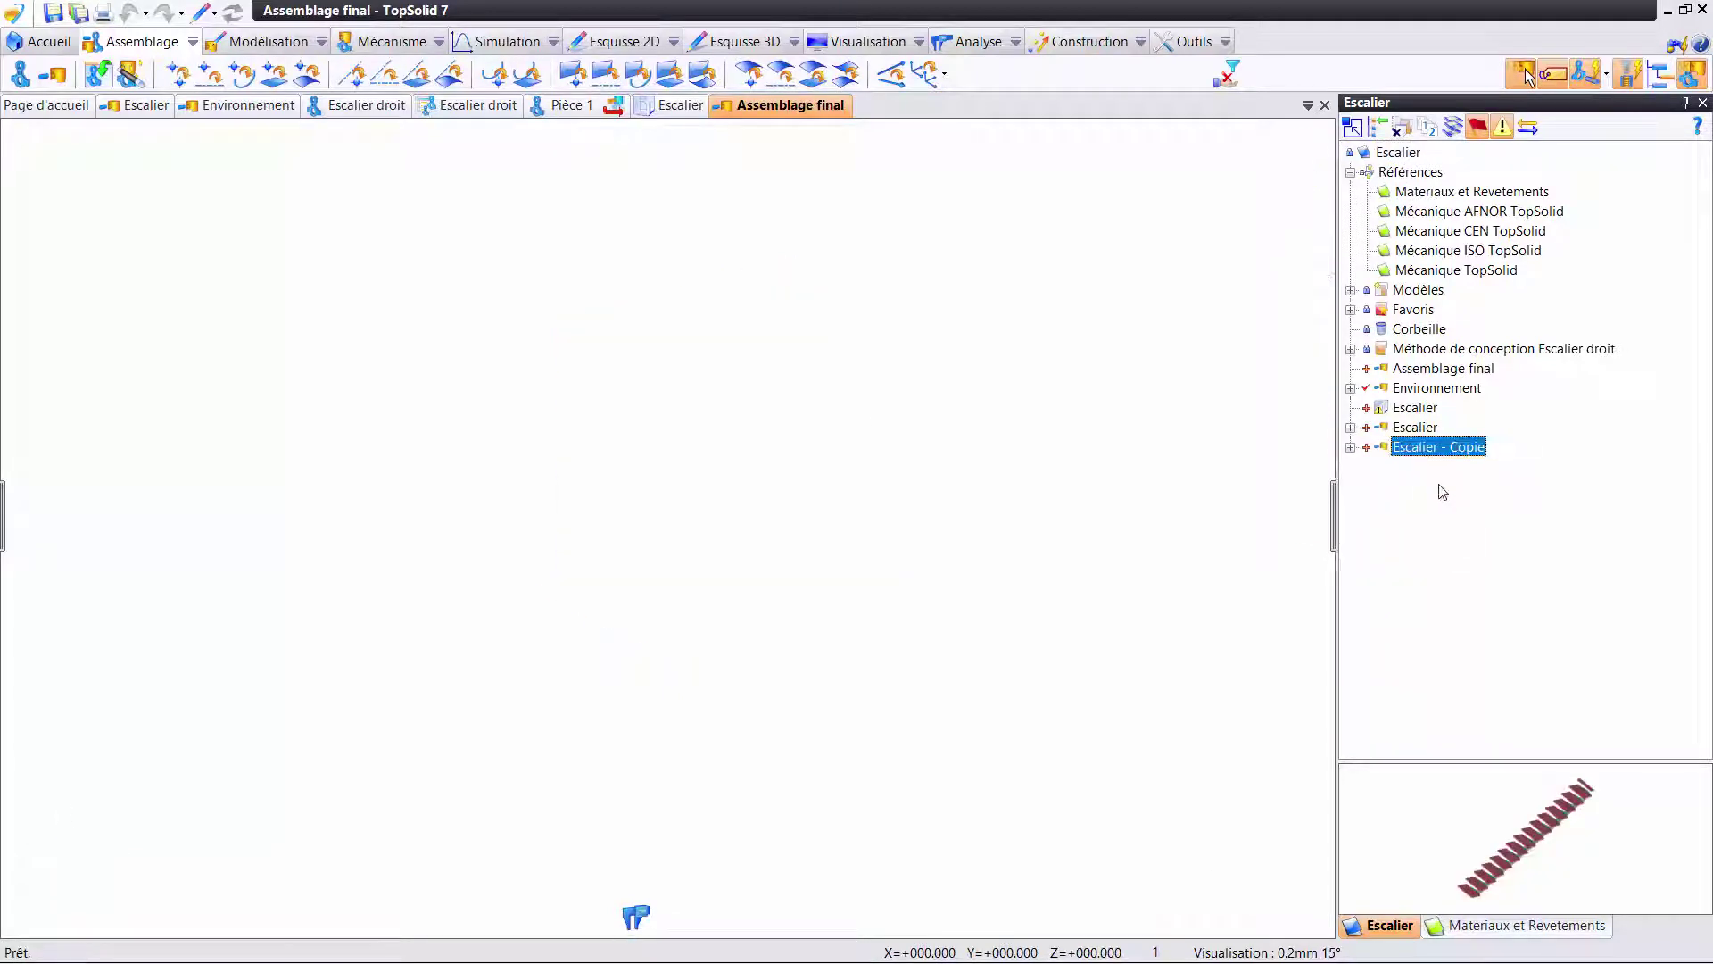
- Open the stair copy's Entités panel and expand the Fonds group
{"action": "left_click", "coordinate": [4, 536]}
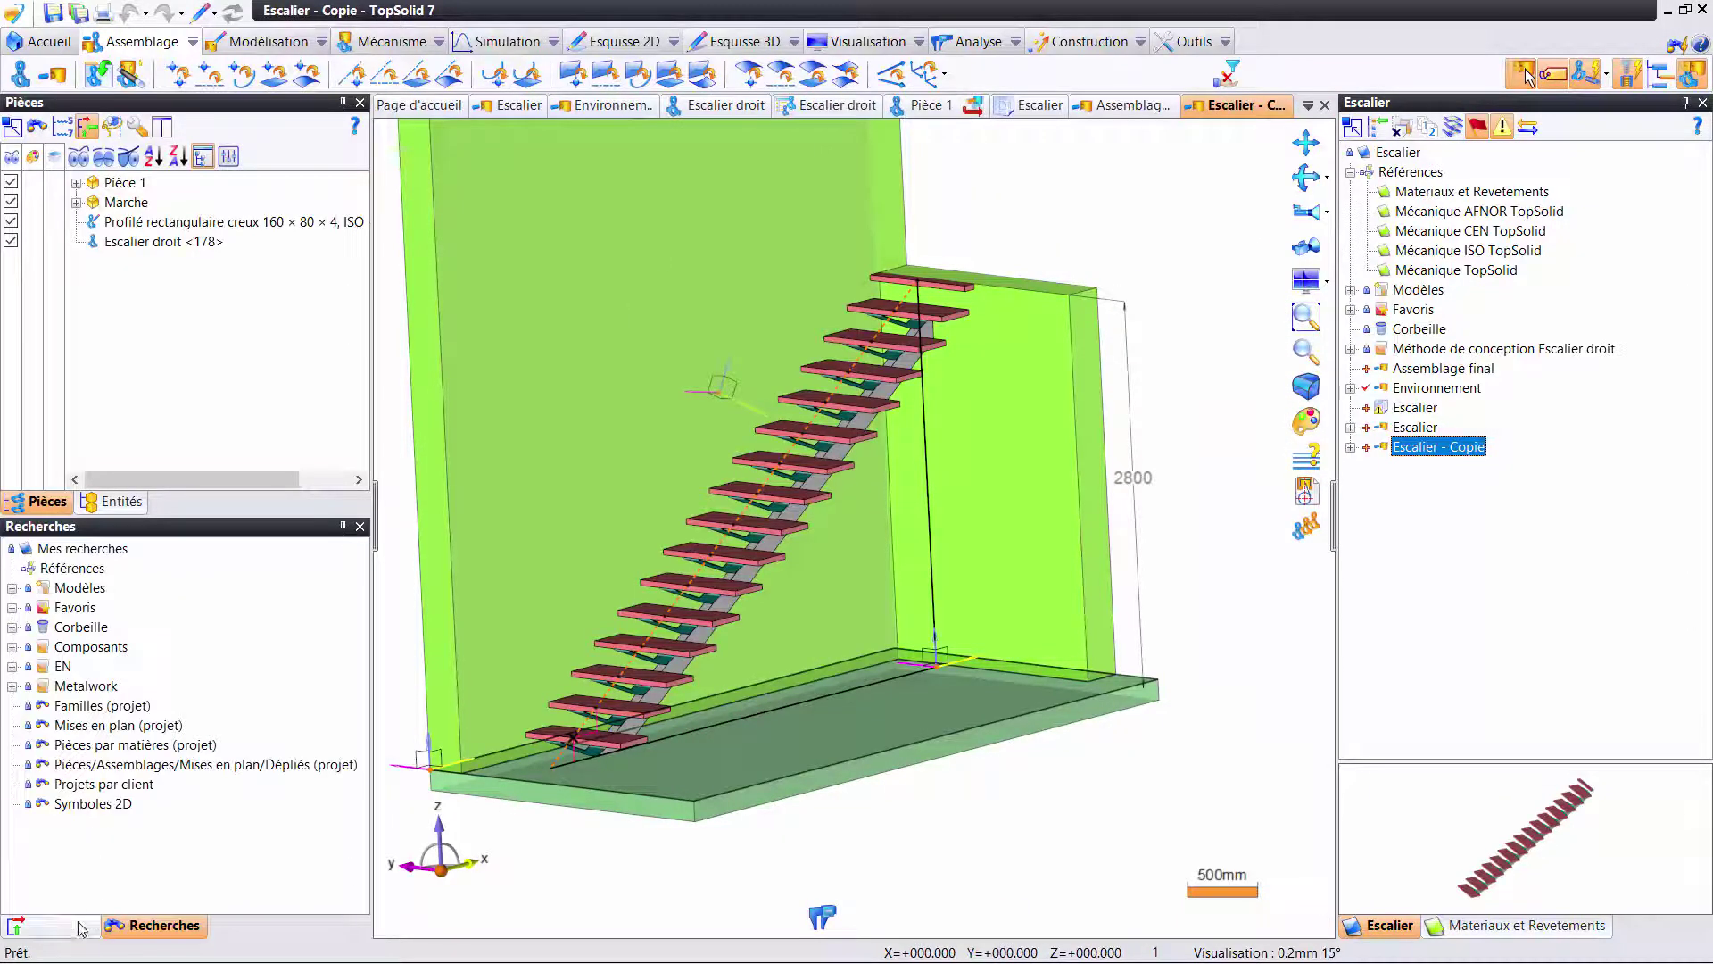
{"action": "left_click", "coordinate": [78, 928]}
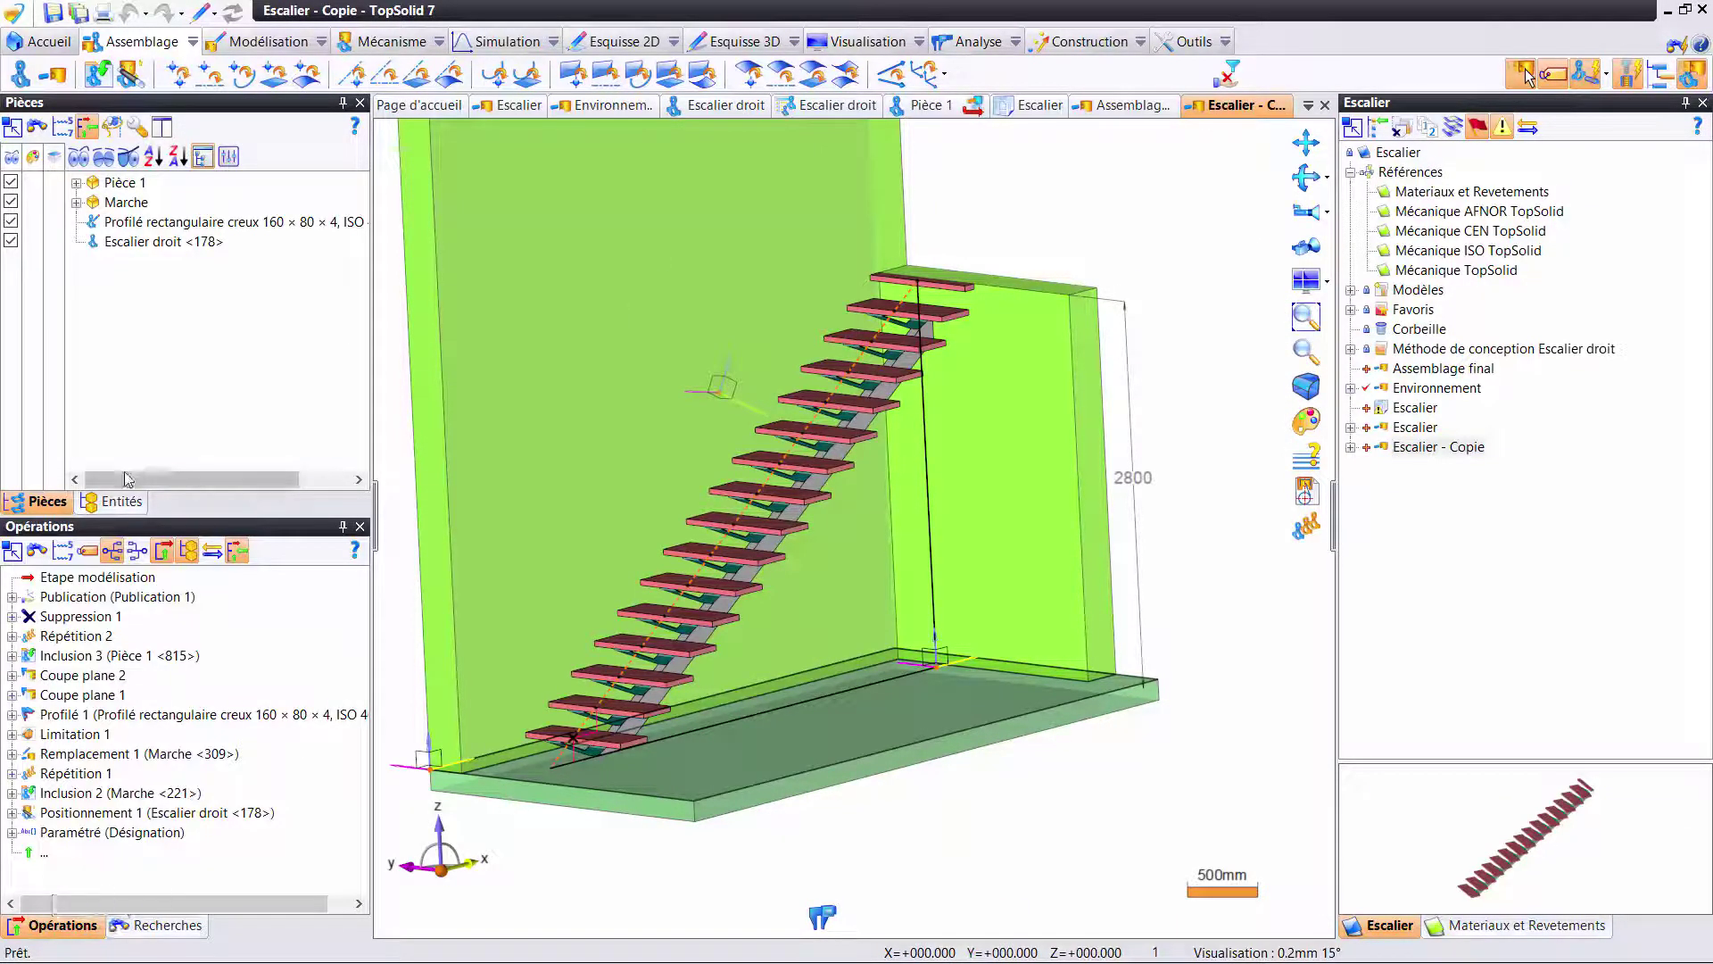
{"action": "left_click", "coordinate": [110, 501]}
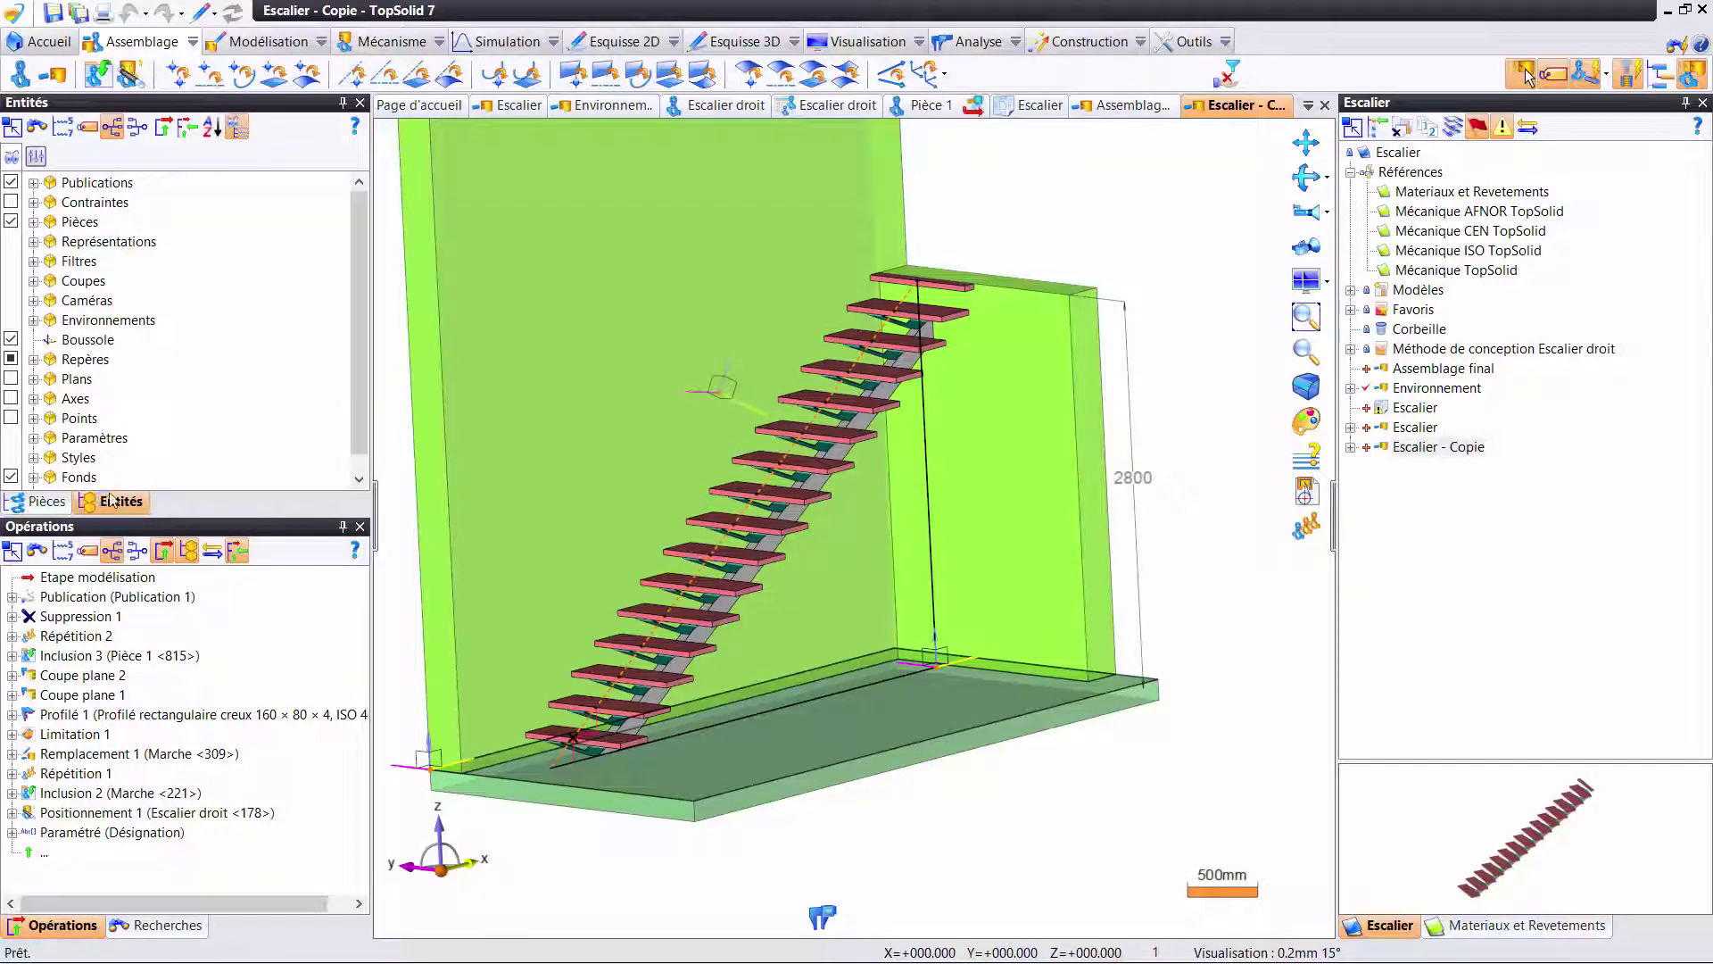
{"action": "left_click", "coordinate": [93, 439]}
{"action": "scroll", "coordinate": [134, 434], "scroll_direction": "down", "scroll_amount": 1}
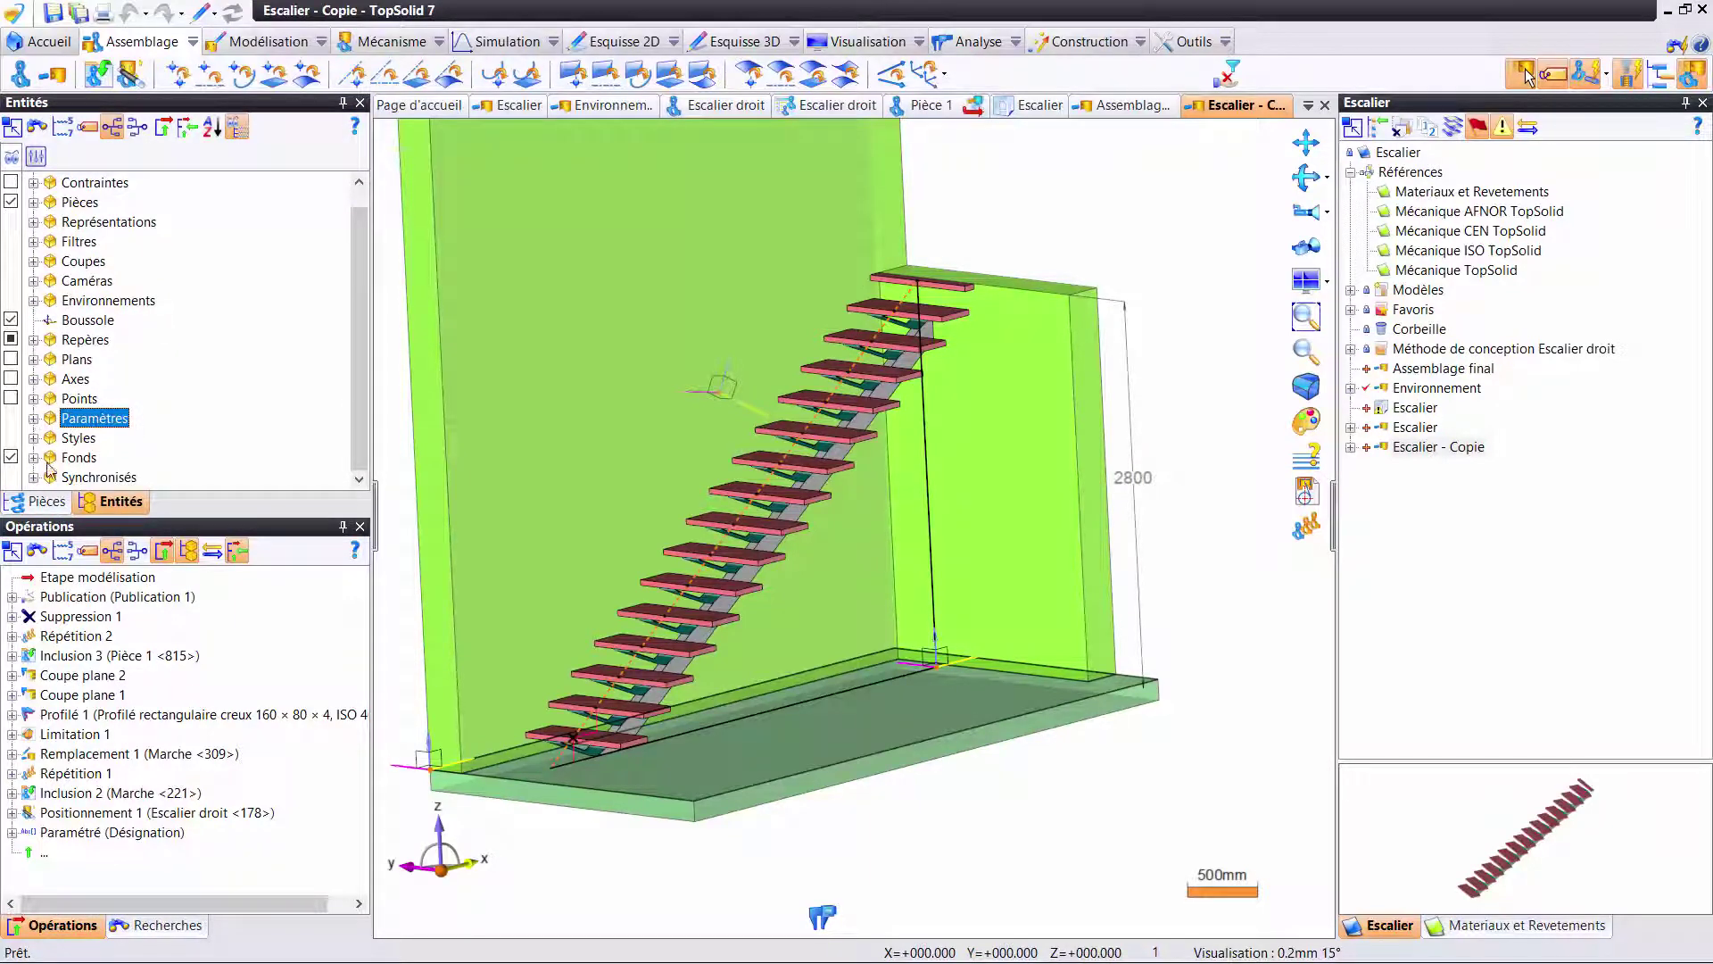
{"action": "left_click", "coordinate": [33, 457]}
- Isolate the copy from the Environnement background, acknowledging the Murs and Sol messages
{"action": "right_click", "coordinate": [103, 460]}
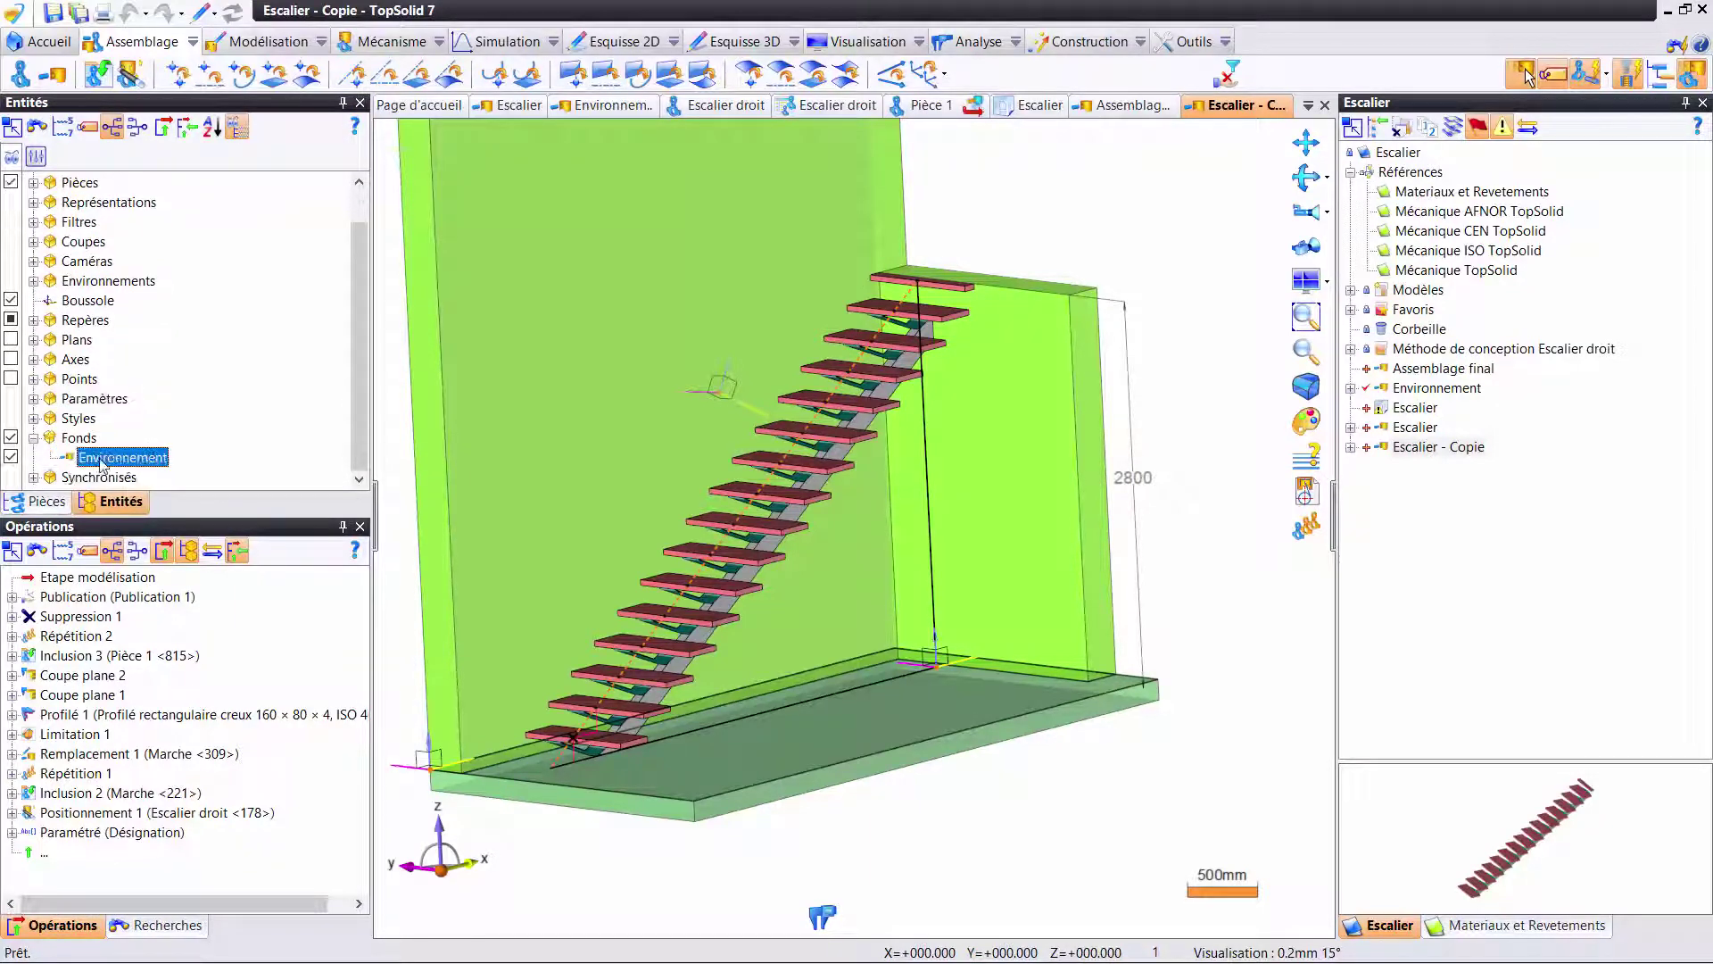
{"action": "left_click", "coordinate": [160, 600]}
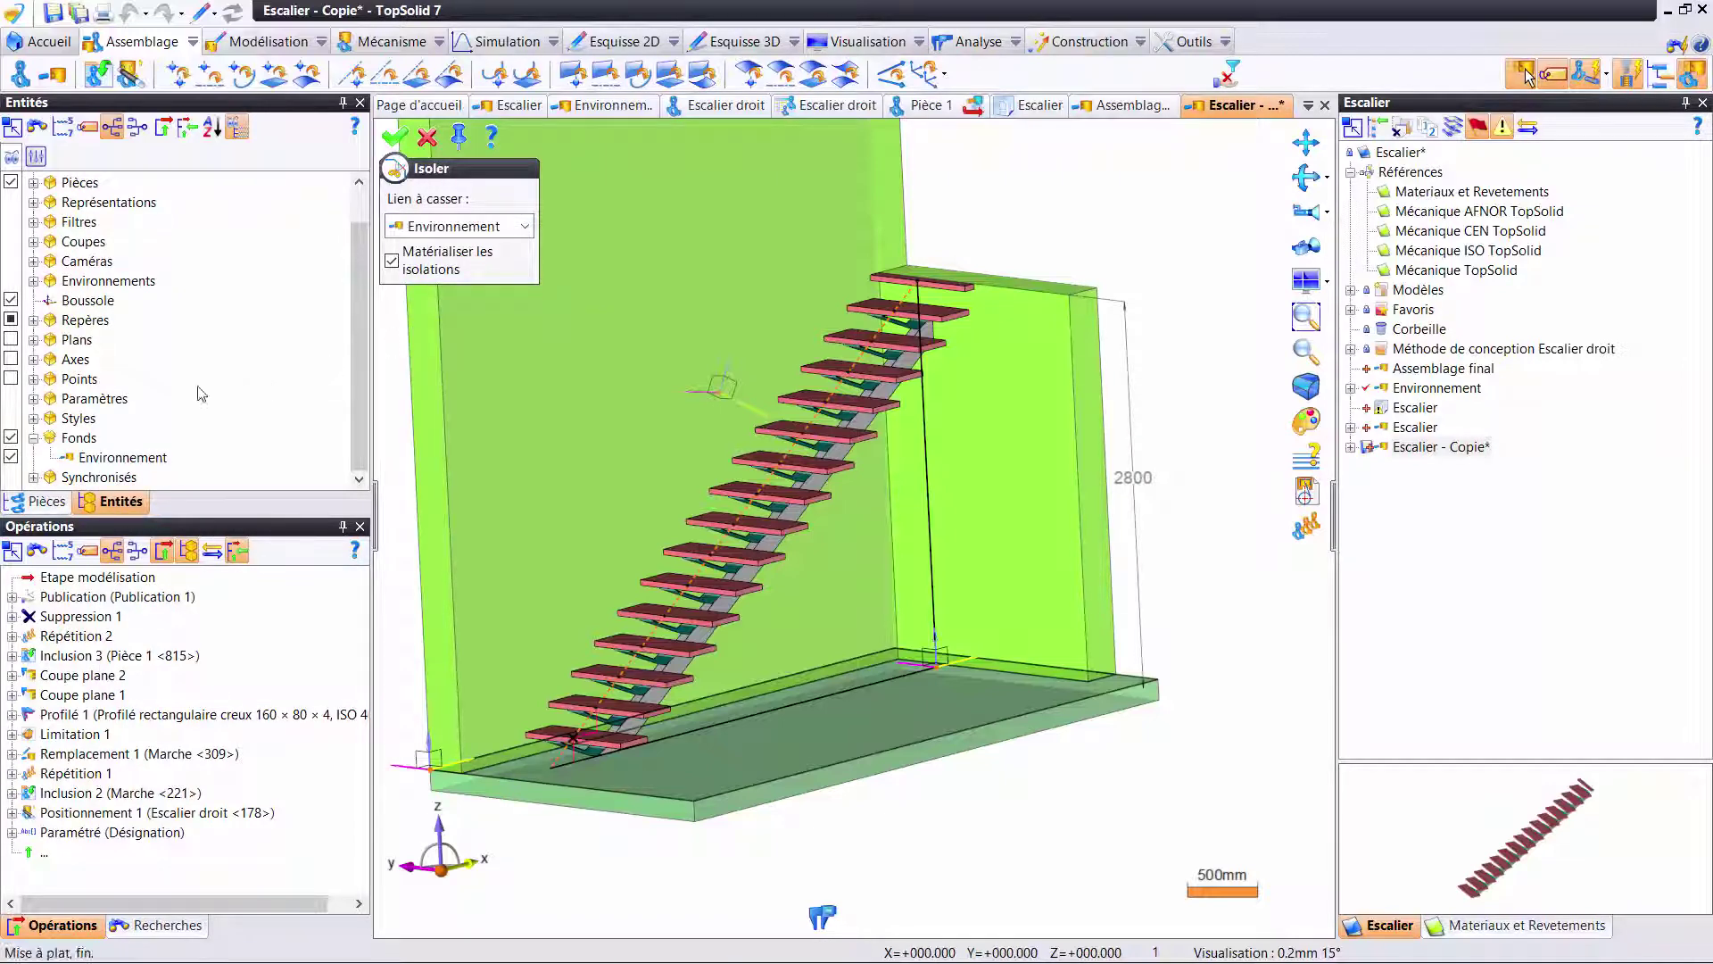
{"action": "left_click", "coordinate": [860, 543]}
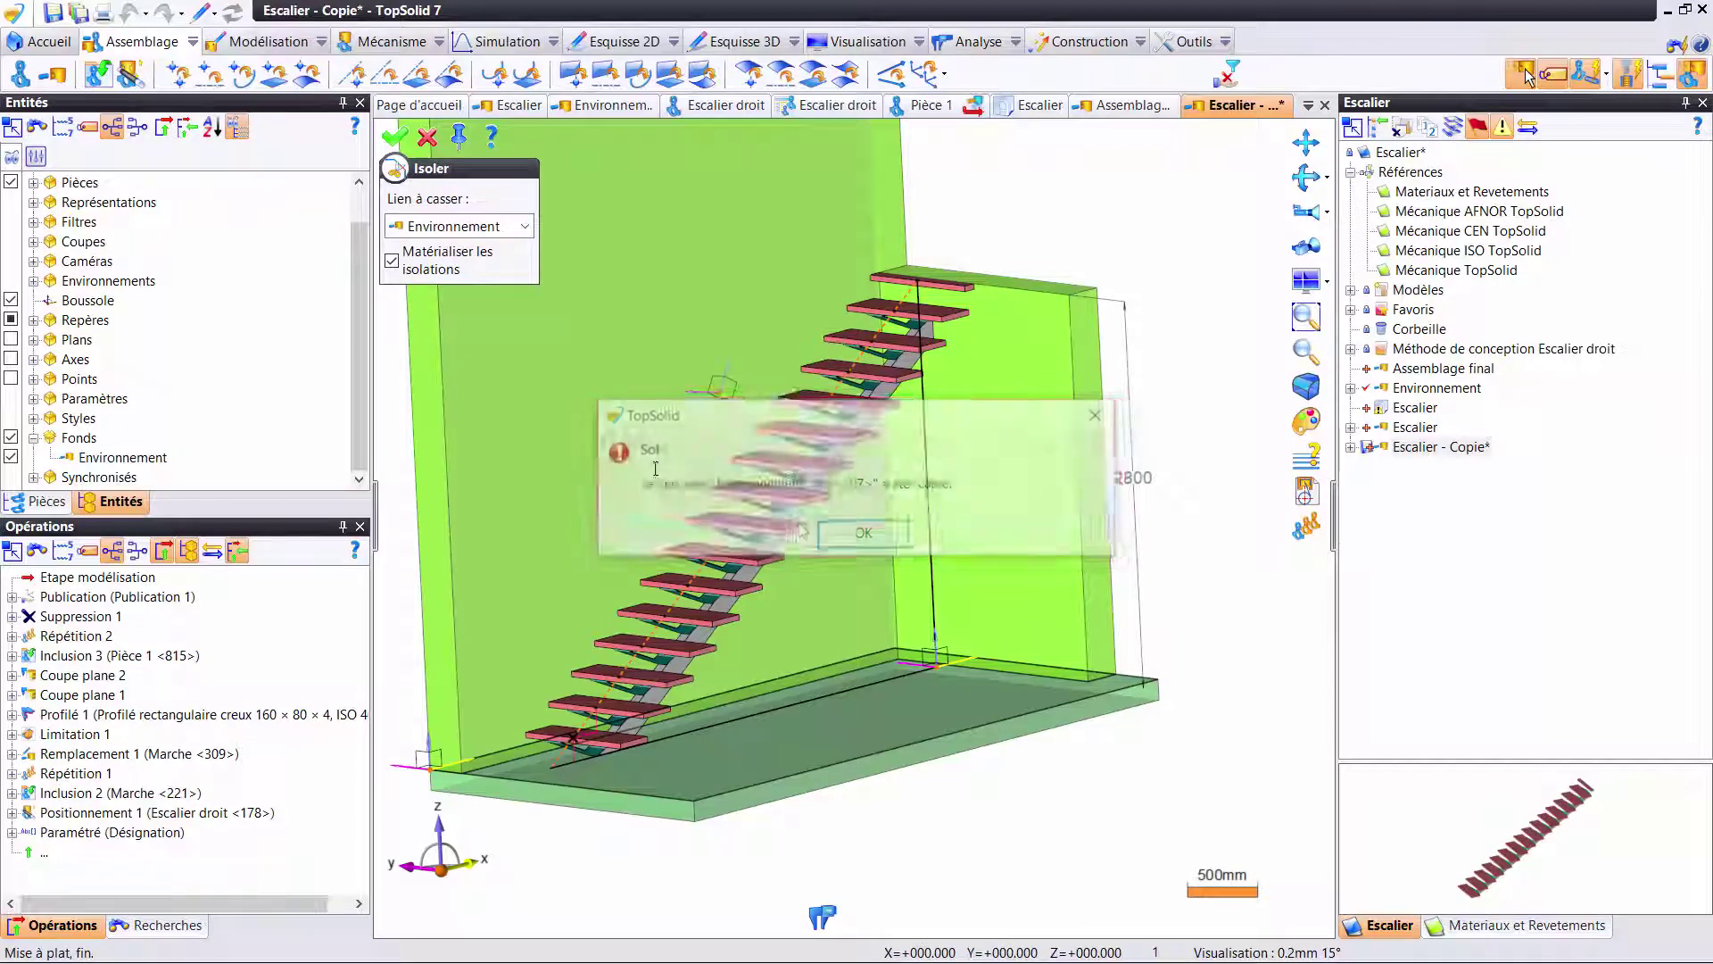
{"action": "left_click", "coordinate": [891, 541]}
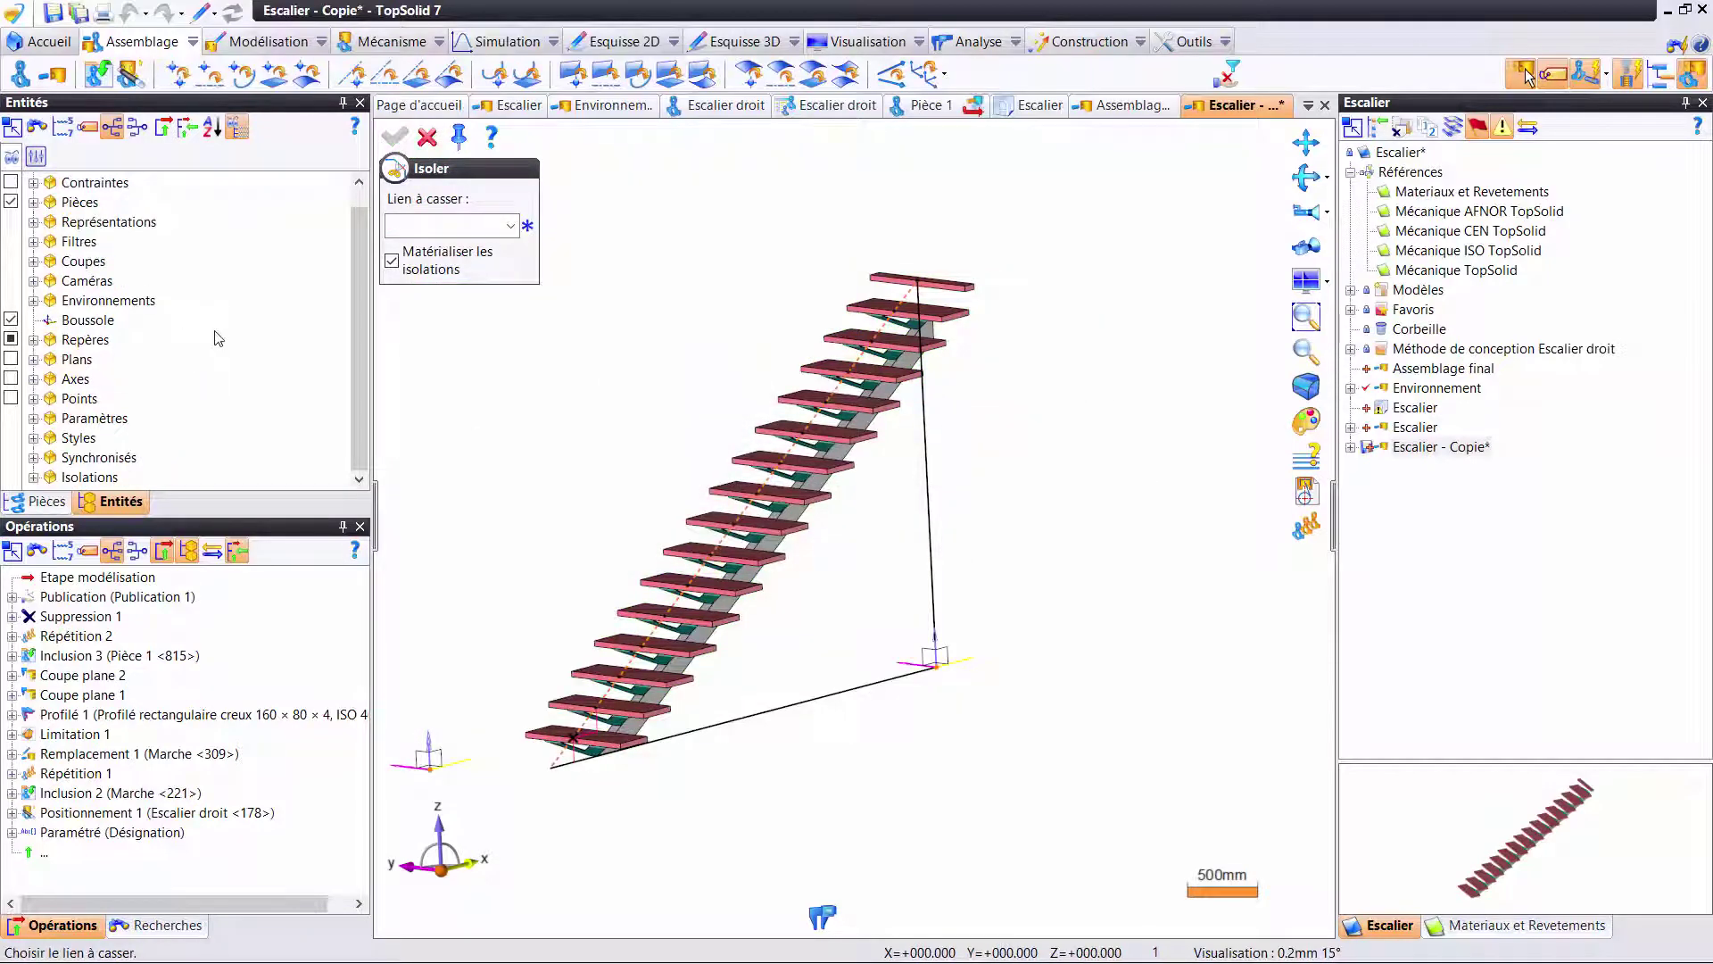
- Expand Isolations and review the cut, limitation and plane-constraint entries
{"action": "left_click", "coordinate": [33, 477]}
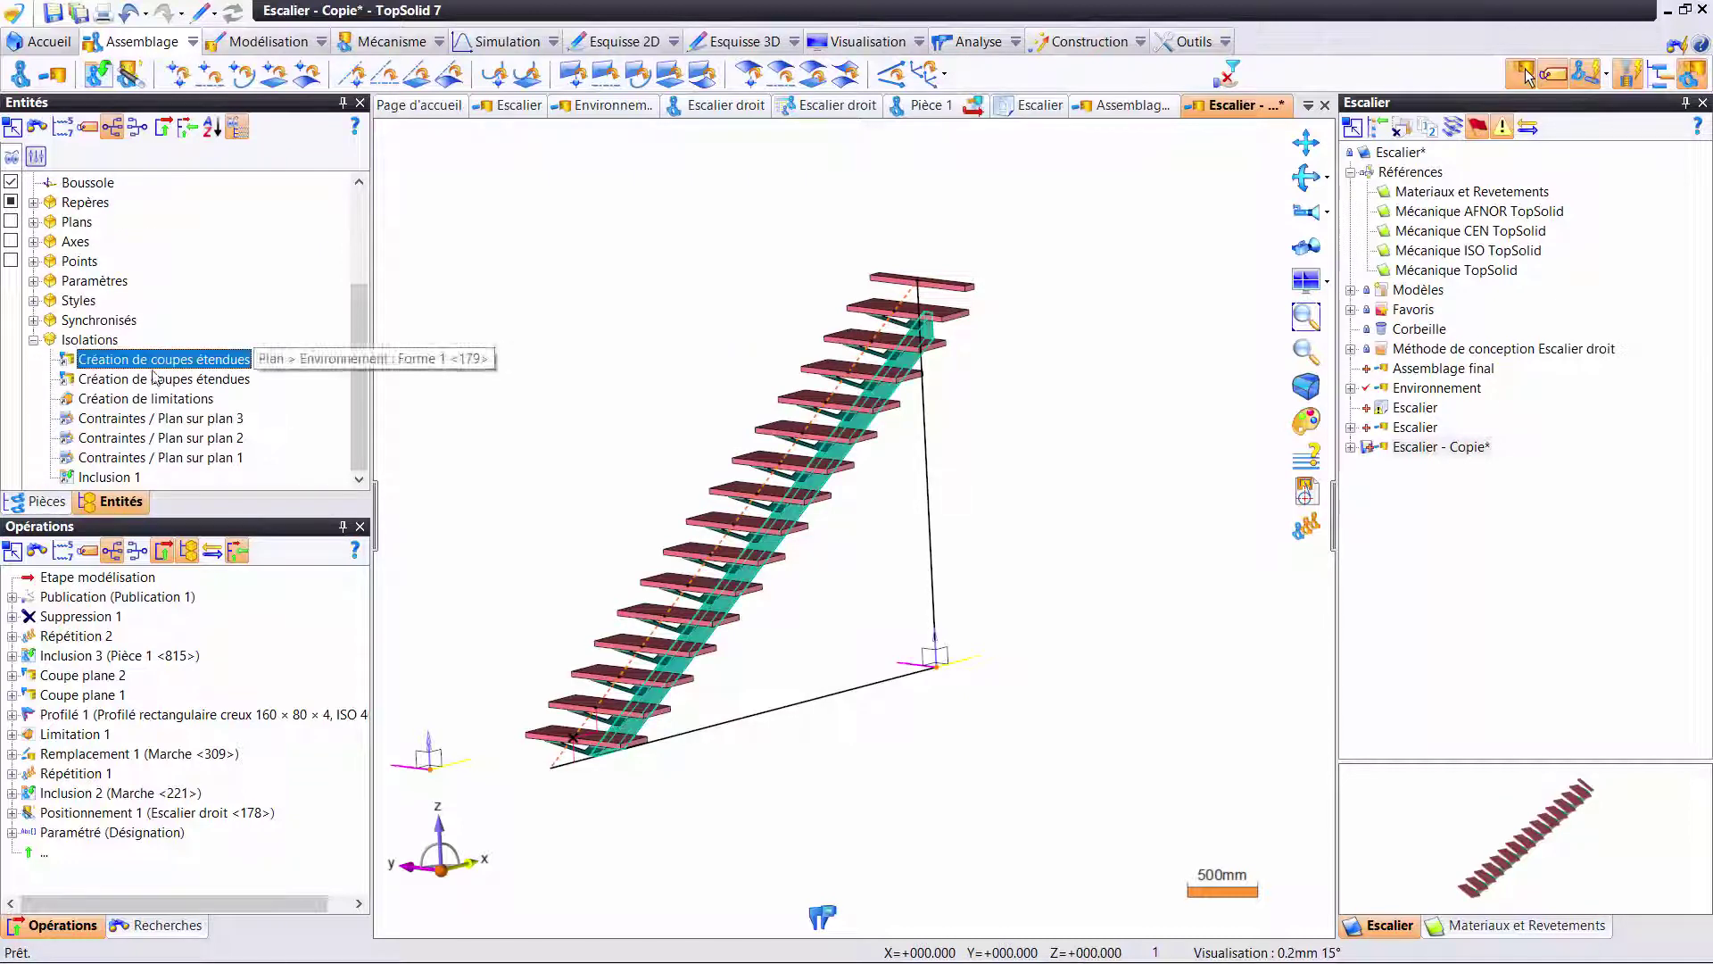
{"action": "left_click", "coordinate": [147, 380]}
{"action": "left_click", "coordinate": [135, 402]}
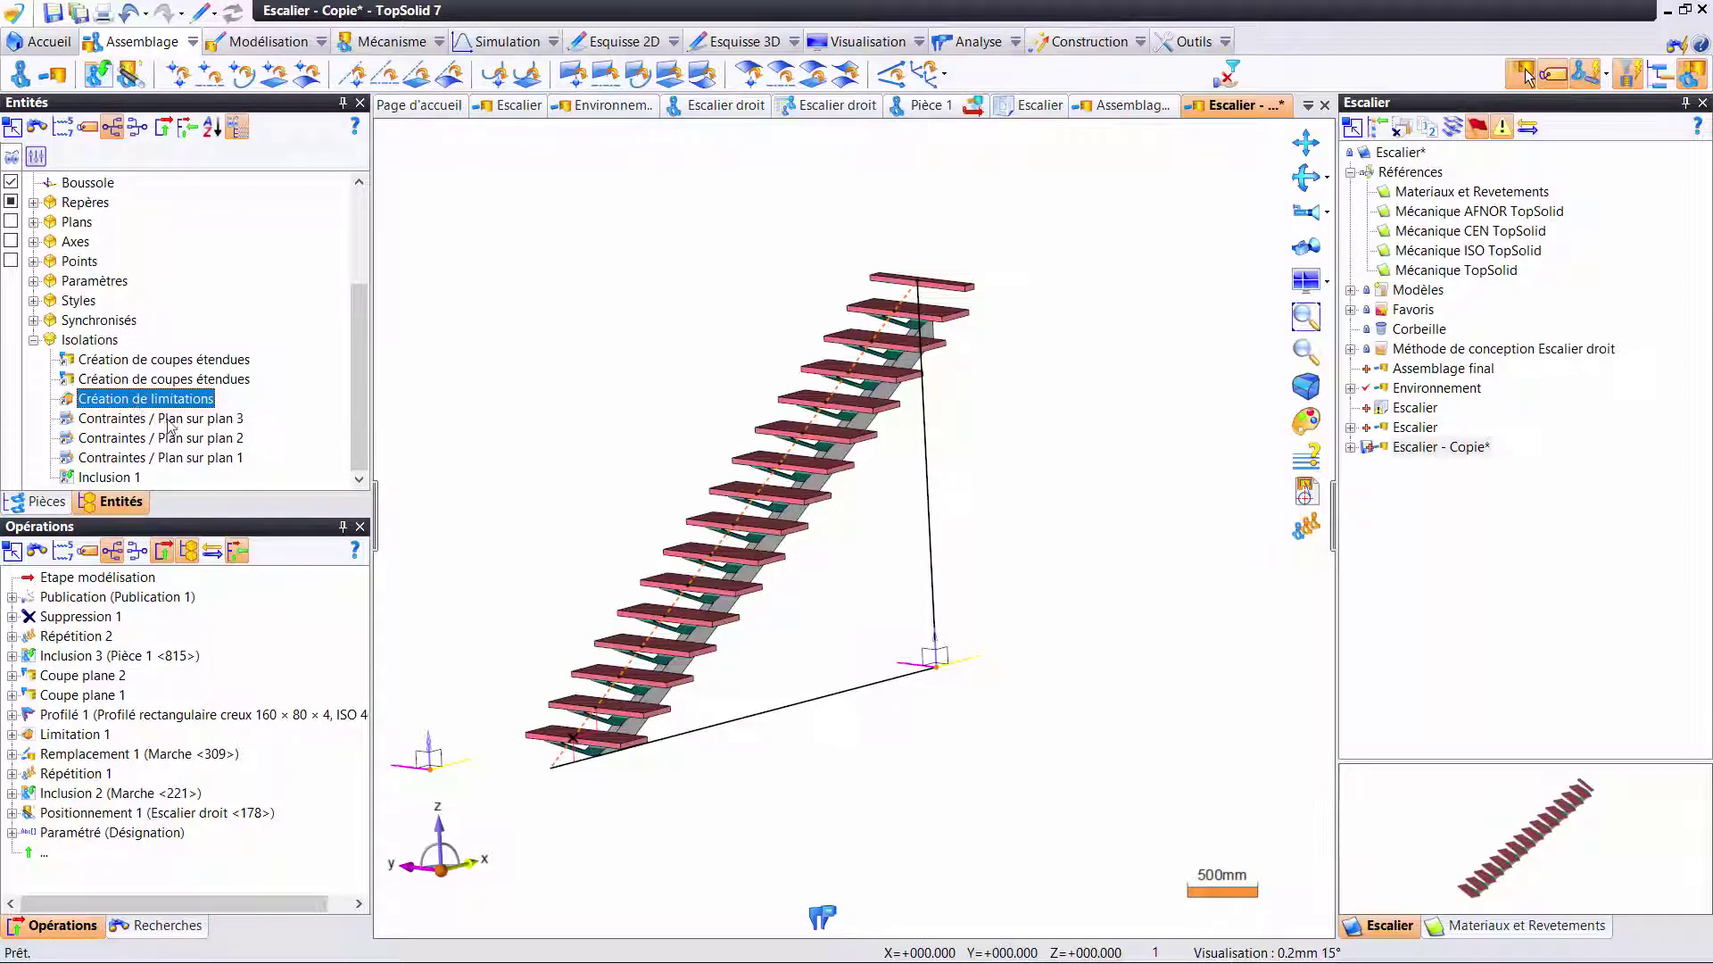
{"action": "left_click", "coordinate": [105, 419]}
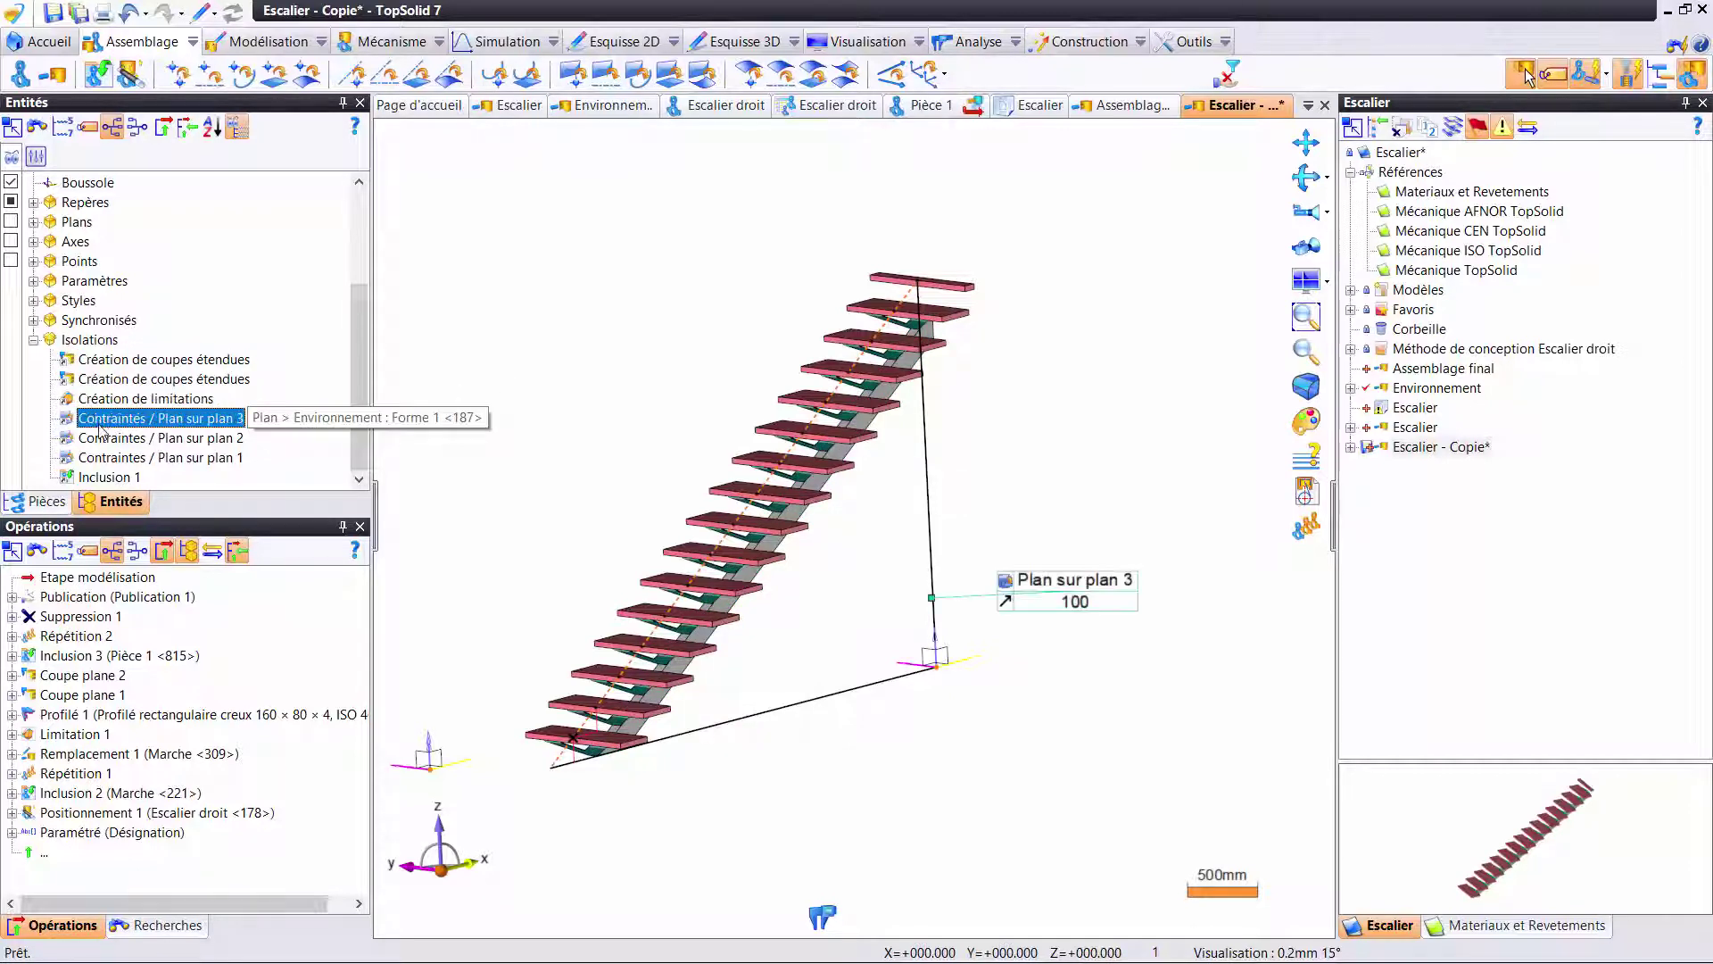
{"action": "left_click", "coordinate": [105, 457]}
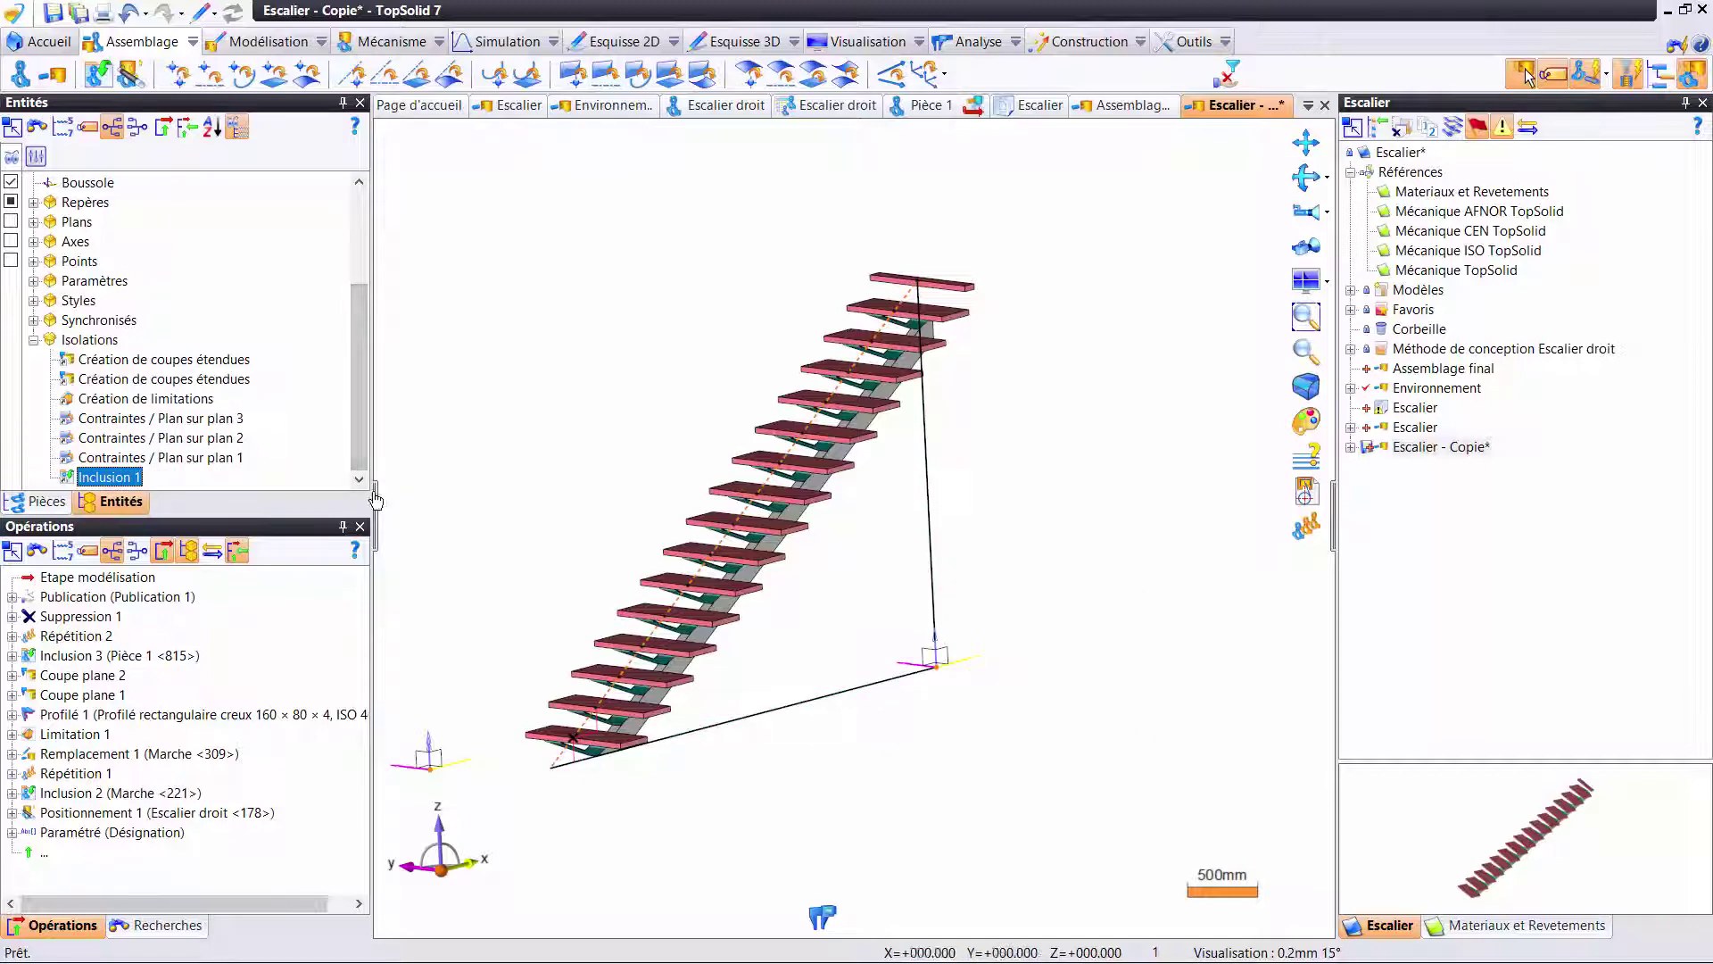
- Edit Inclusion 1 to change the stair height from 2800mm to 2400mm
{"action": "right_click", "coordinate": [932, 436]}
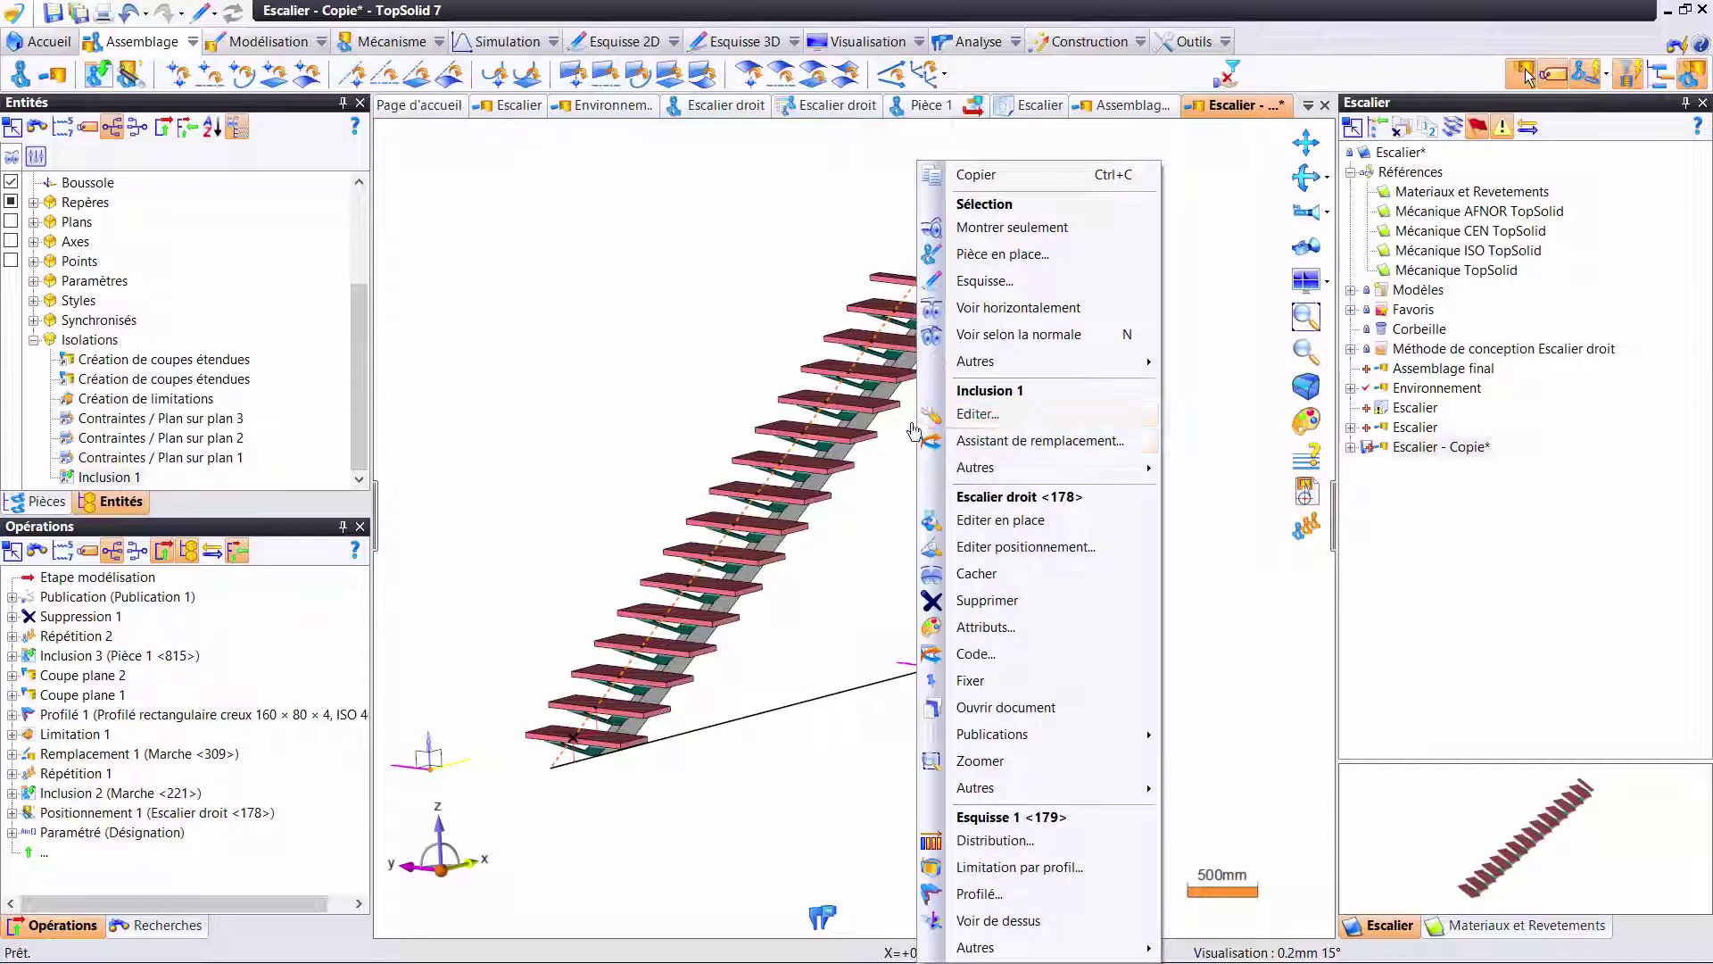
{"action": "left_click", "coordinate": [986, 414]}
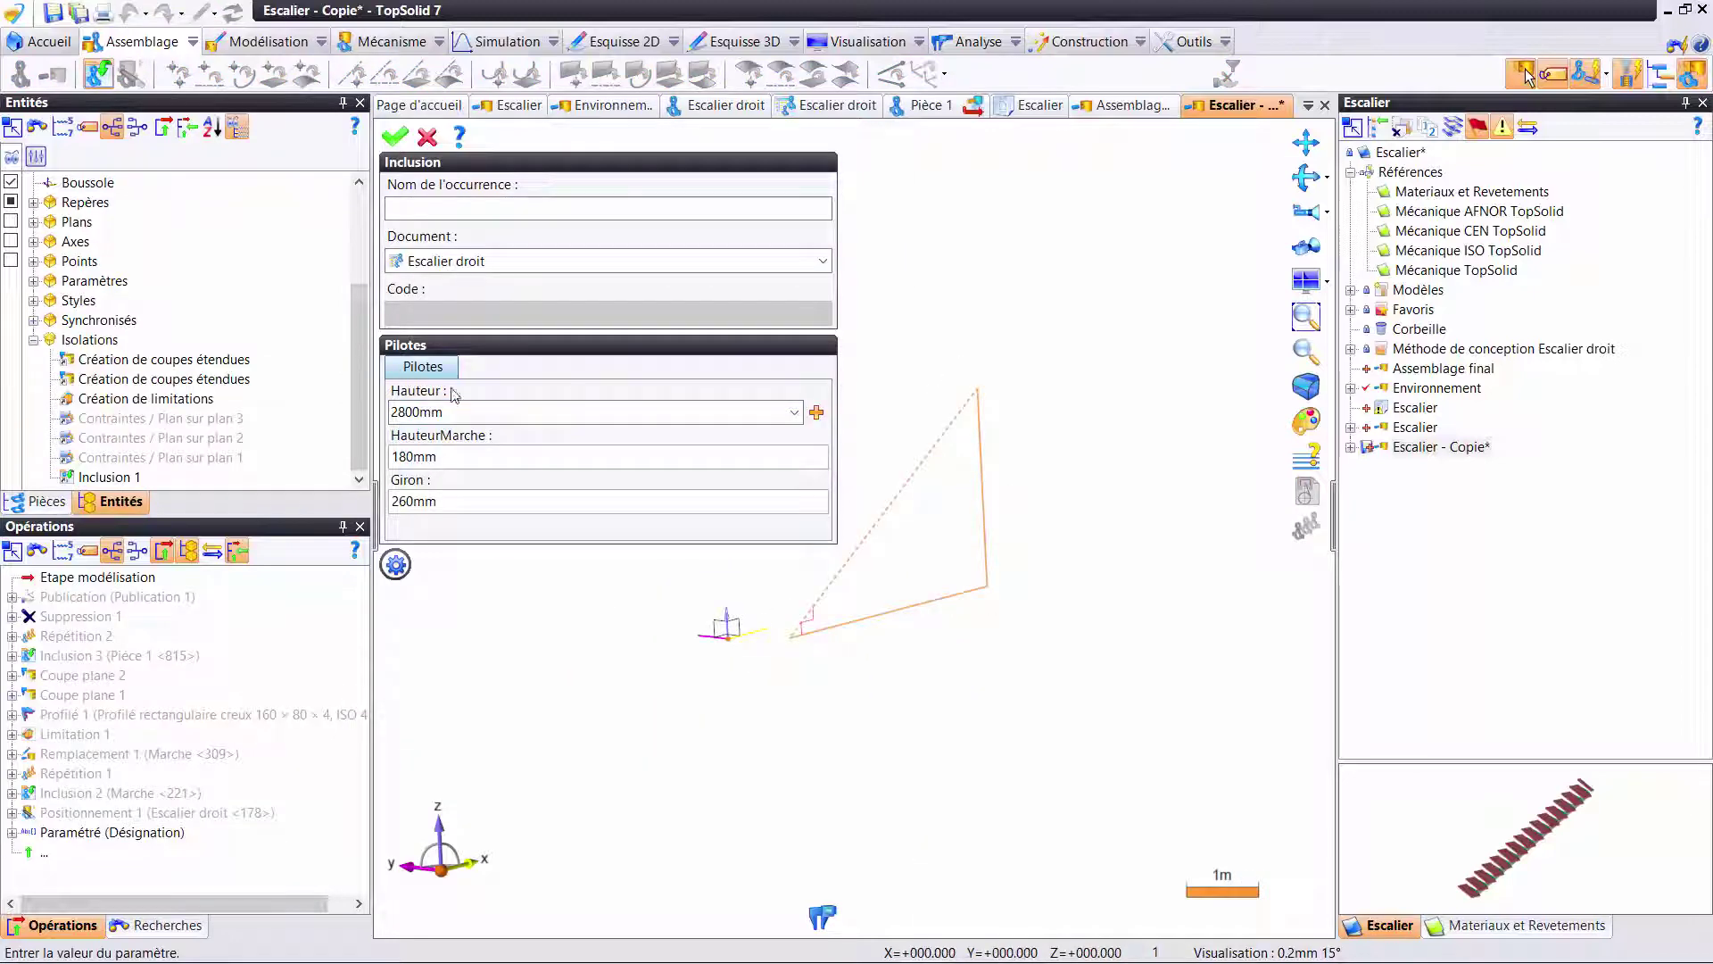
{"action": "left_click", "coordinate": [502, 416]}
{"action": "type", "text": "2400"}
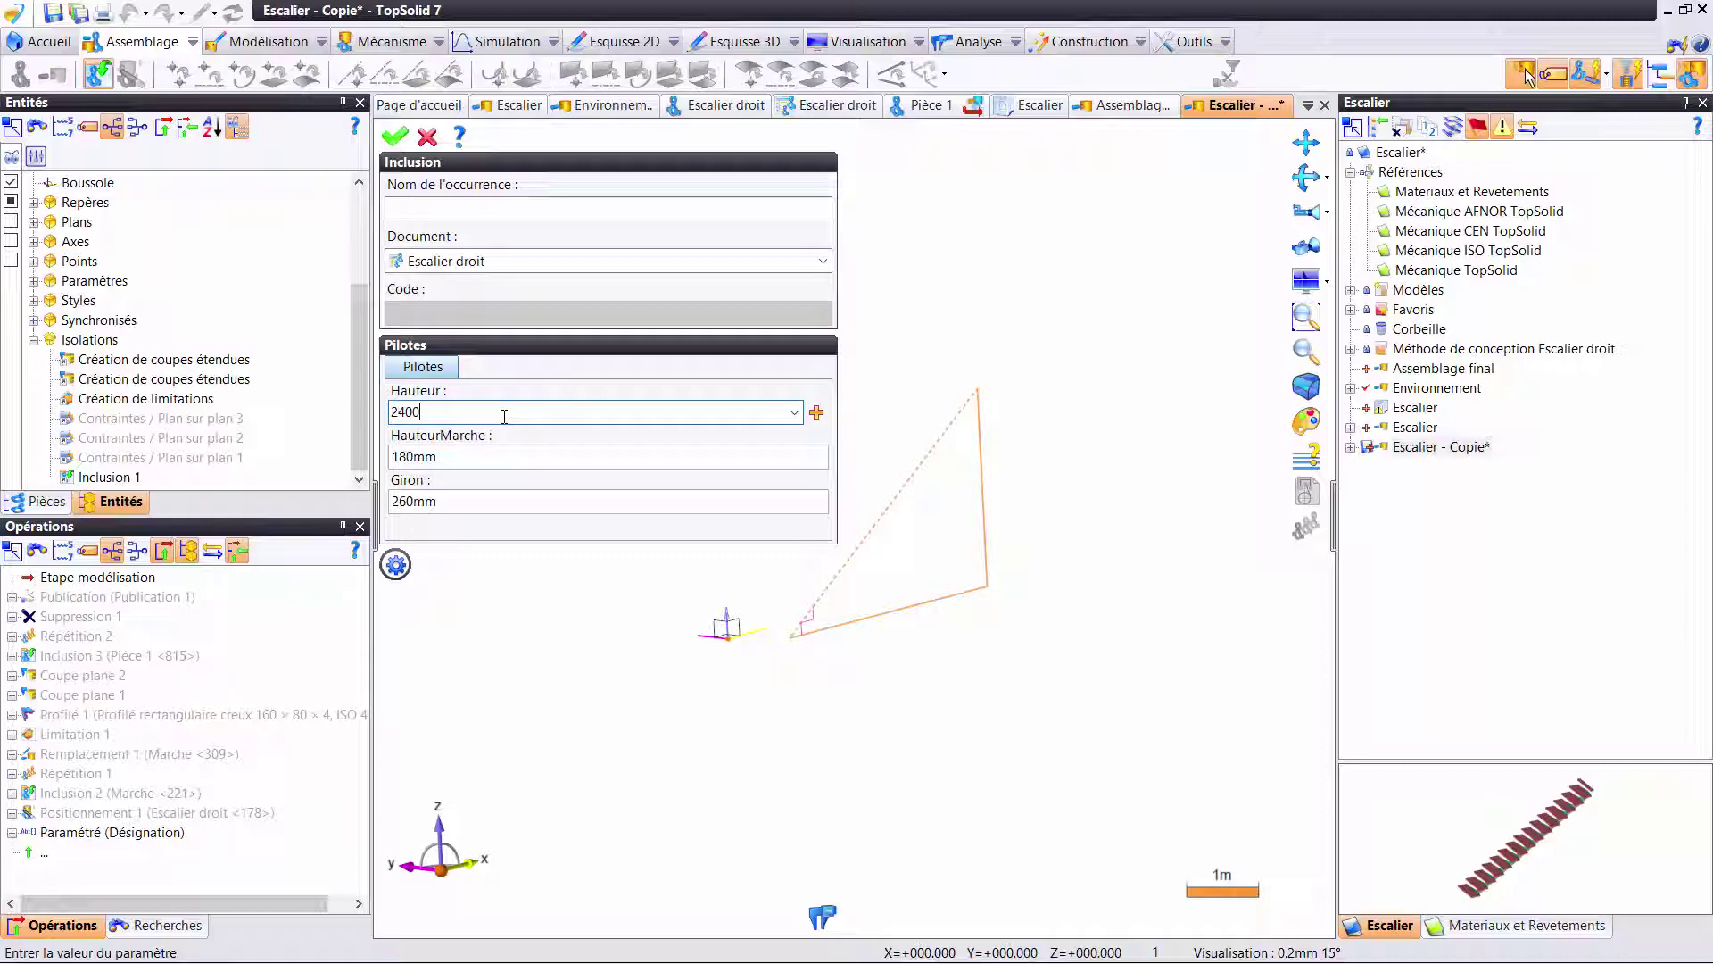
{"action": "key", "text": "Return"}
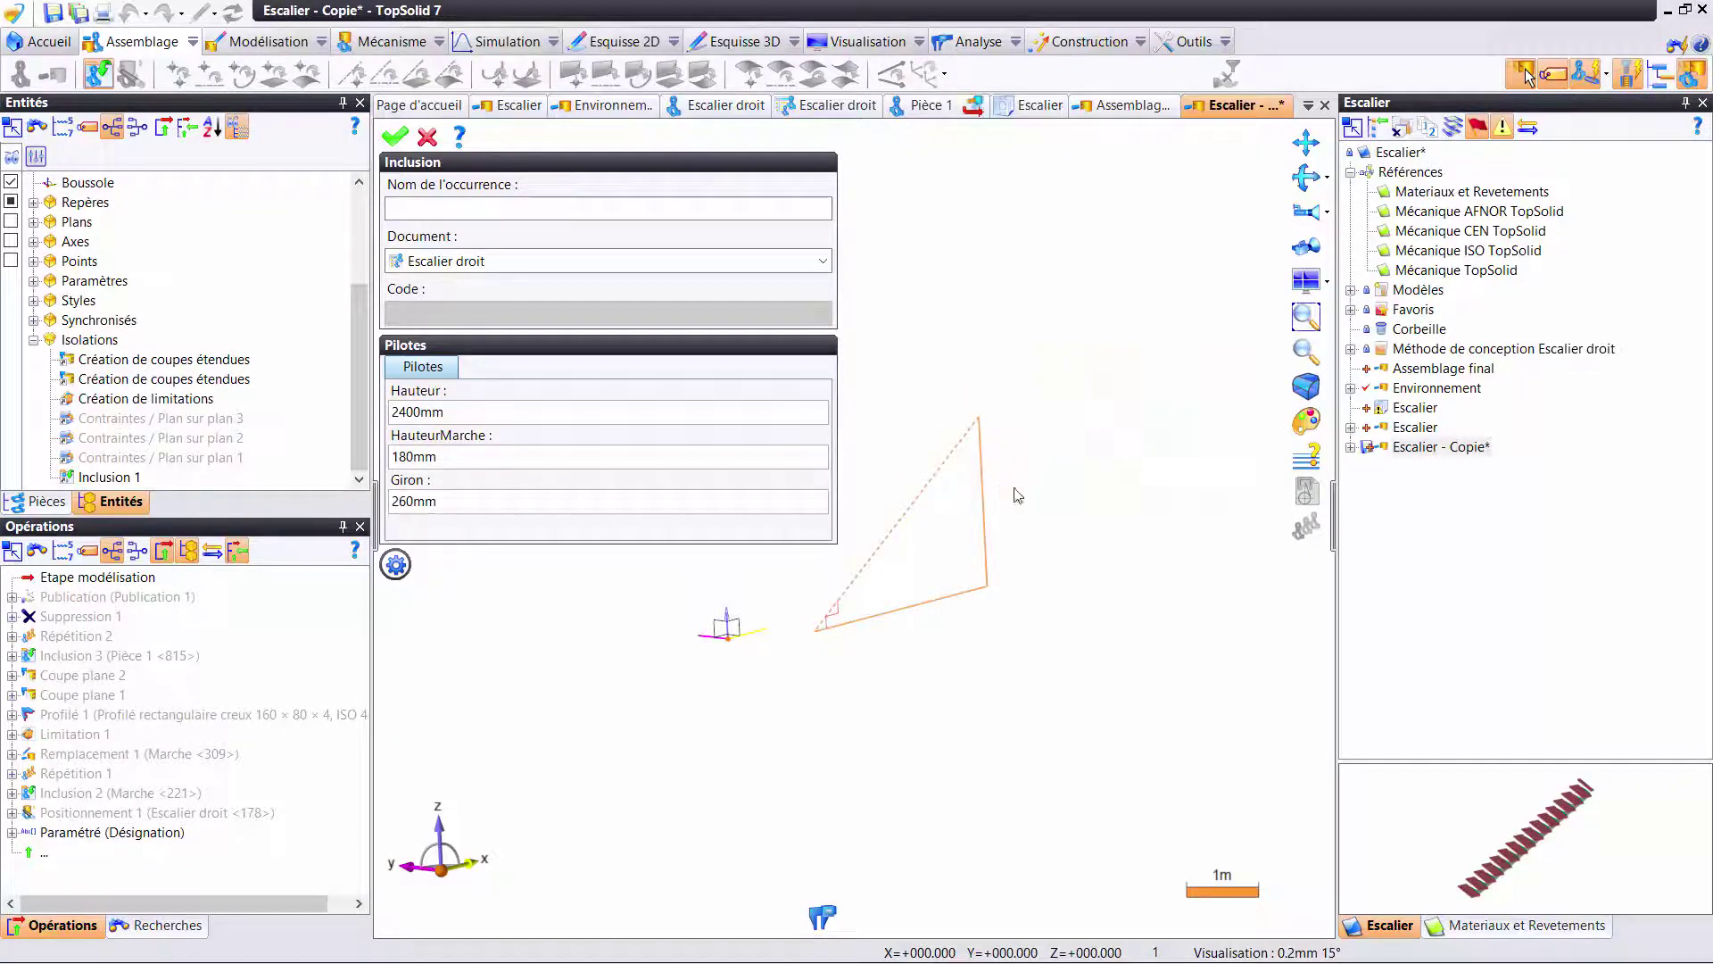
{"action": "key", "text": "Return"}
- Orbit around the rebuilt 2400mm staircase and save Escalier - Copie
{"action": "scroll", "coordinate": [934, 635], "scroll_direction": "up", "scroll_amount": 3}
{"action": "mouse_move", "coordinate": [934, 635]}
{"action": "middle_mouse_down"}
{"action": "mouse_move", "coordinate": [873, 497]}
{"action": "mouse_move", "coordinate": [1041, 371]}
{"action": "middle_mouse_up"}
{"action": "scroll", "coordinate": [1041, 371], "scroll_direction": "up", "scroll_amount": 5}
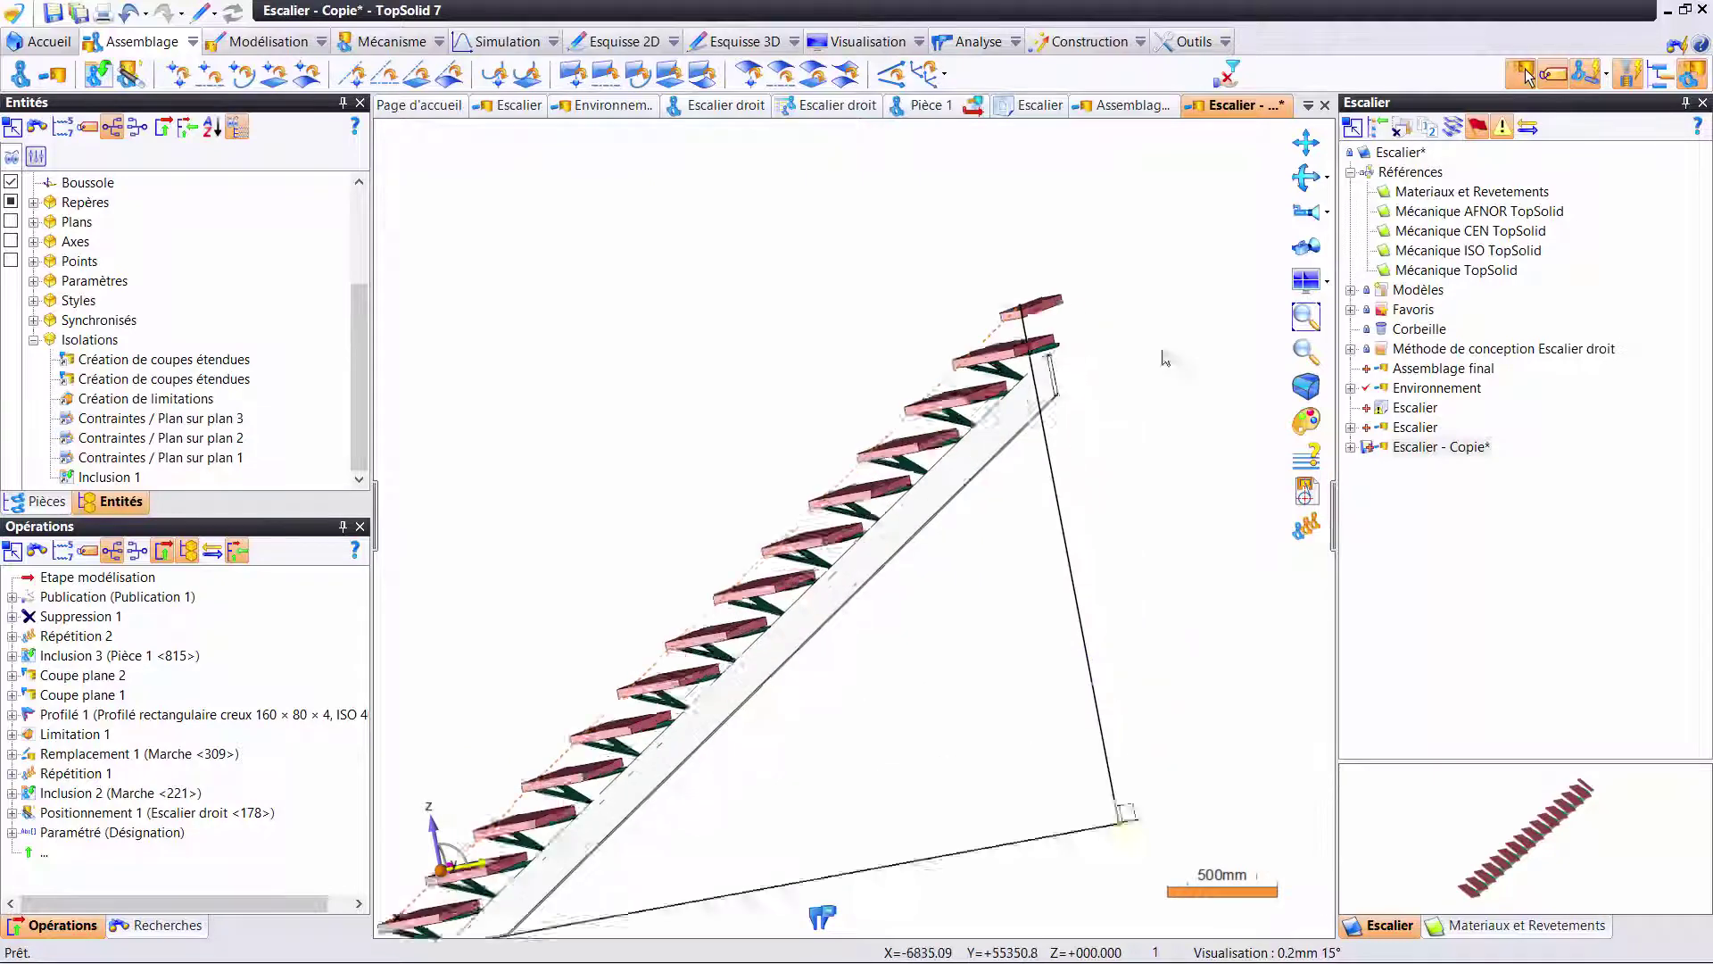
{"action": "scroll", "coordinate": [1041, 371], "scroll_direction": "down", "scroll_amount": 2}
{"action": "scroll", "coordinate": [1066, 372], "scroll_direction": "down", "scroll_amount": 3}
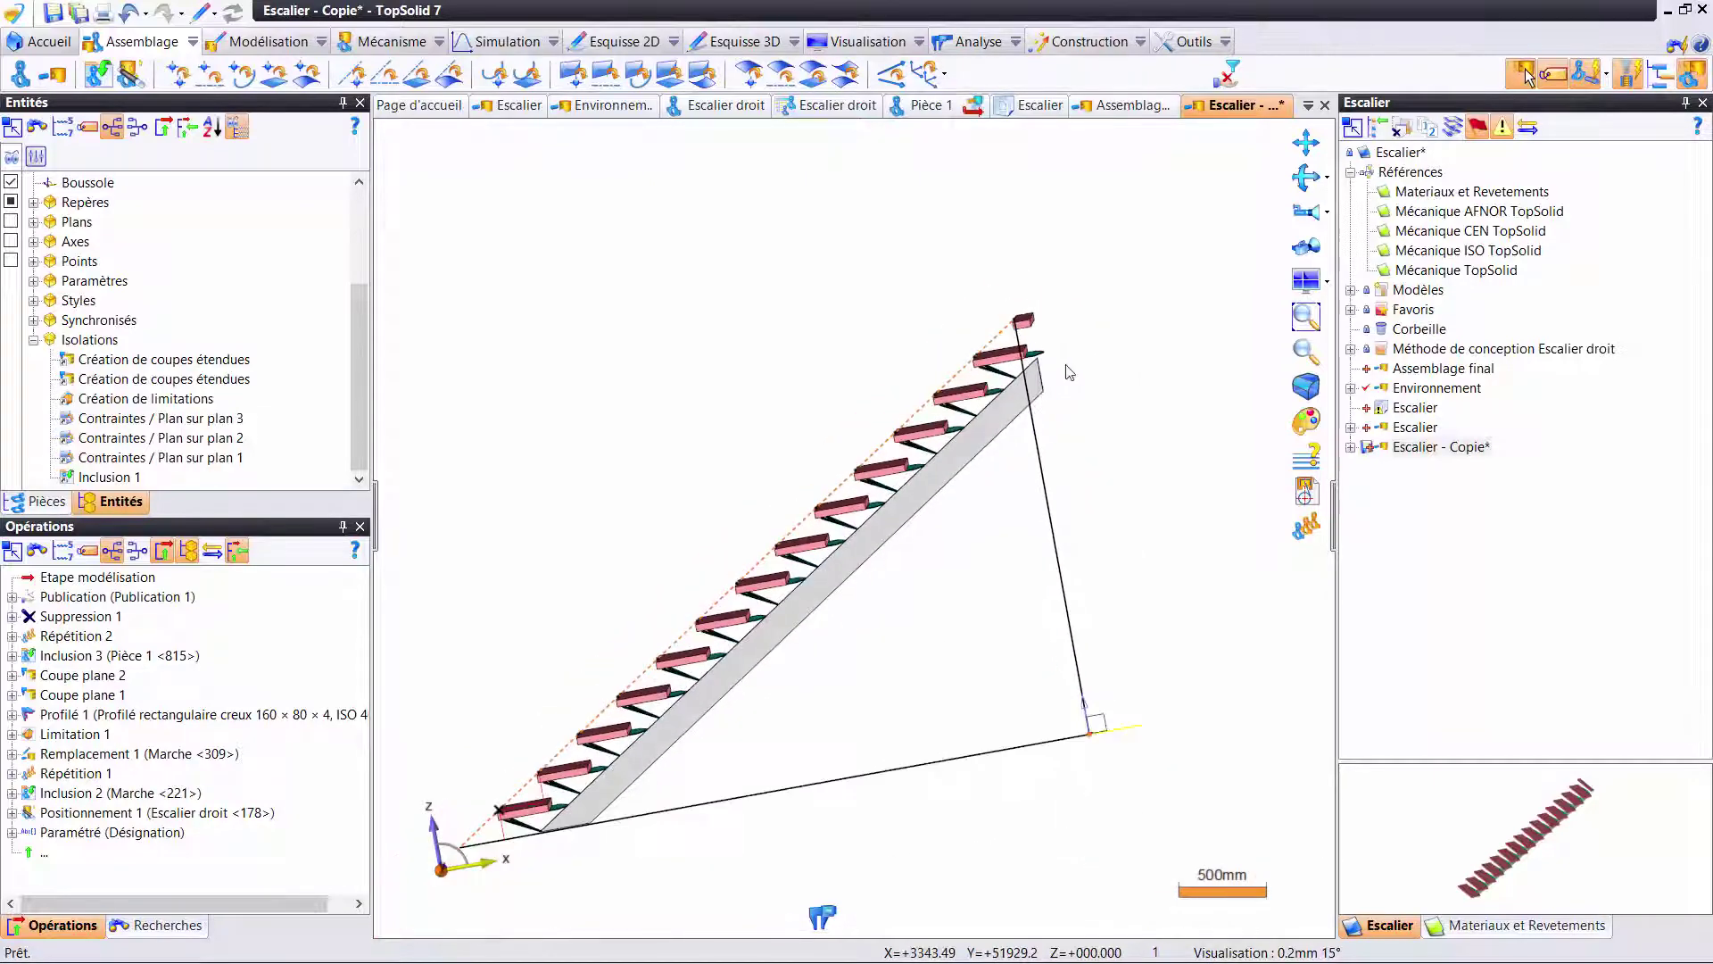
{"action": "mouse_move", "coordinate": [831, 521]}
{"action": "middle_mouse_down"}
{"action": "mouse_move", "coordinate": [899, 535]}
{"action": "mouse_move", "coordinate": [890, 490]}
{"action": "mouse_move", "coordinate": [814, 524]}
{"action": "middle_mouse_up"}
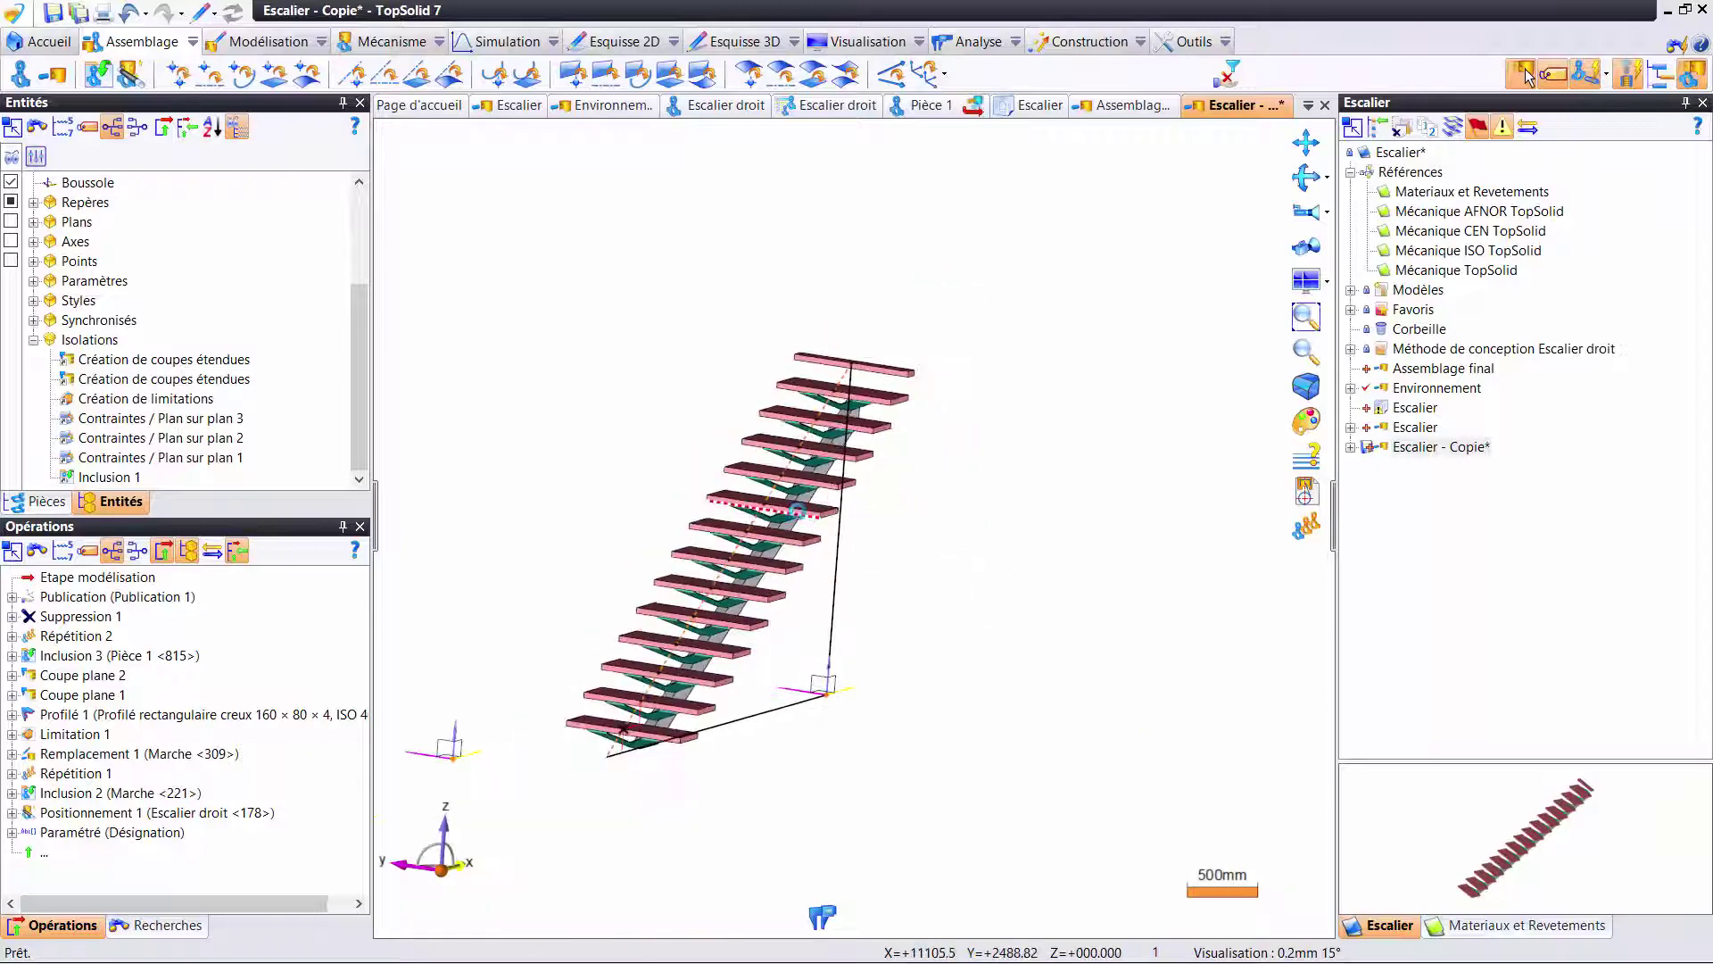
{"action": "key", "text": "ctrl+s"}
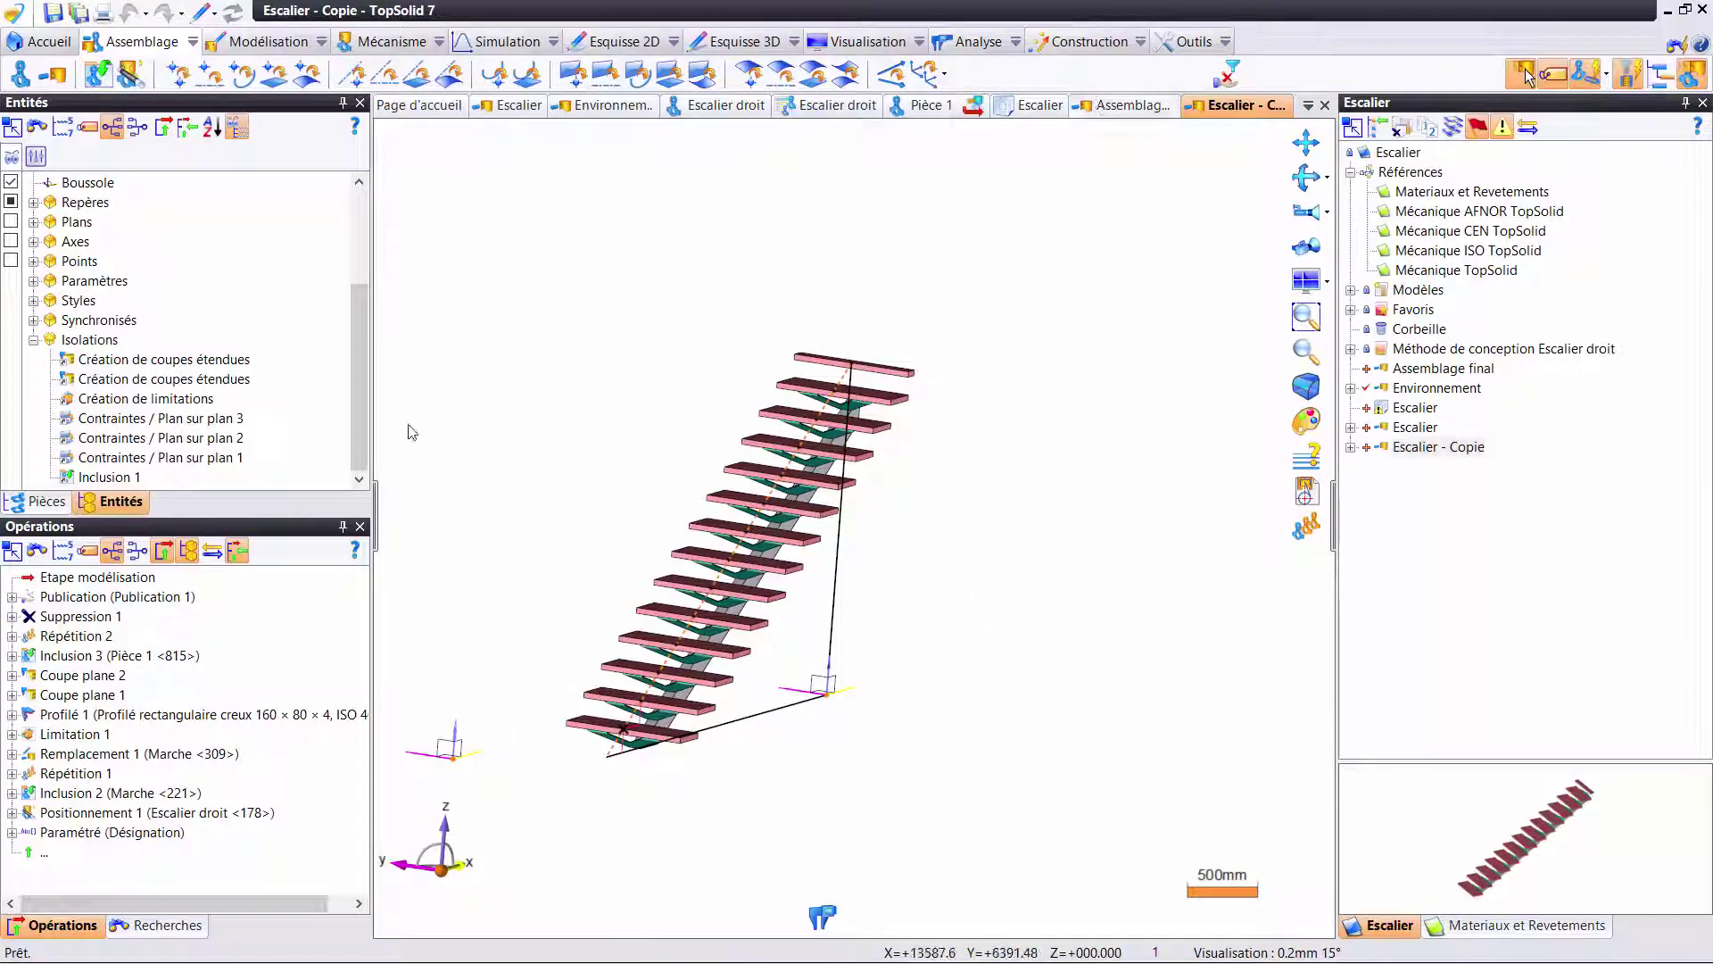
- On the Assemblage final document, set the display mode to Rendus réalistes with shadows
{"action": "left_click", "coordinate": [1102, 105]}
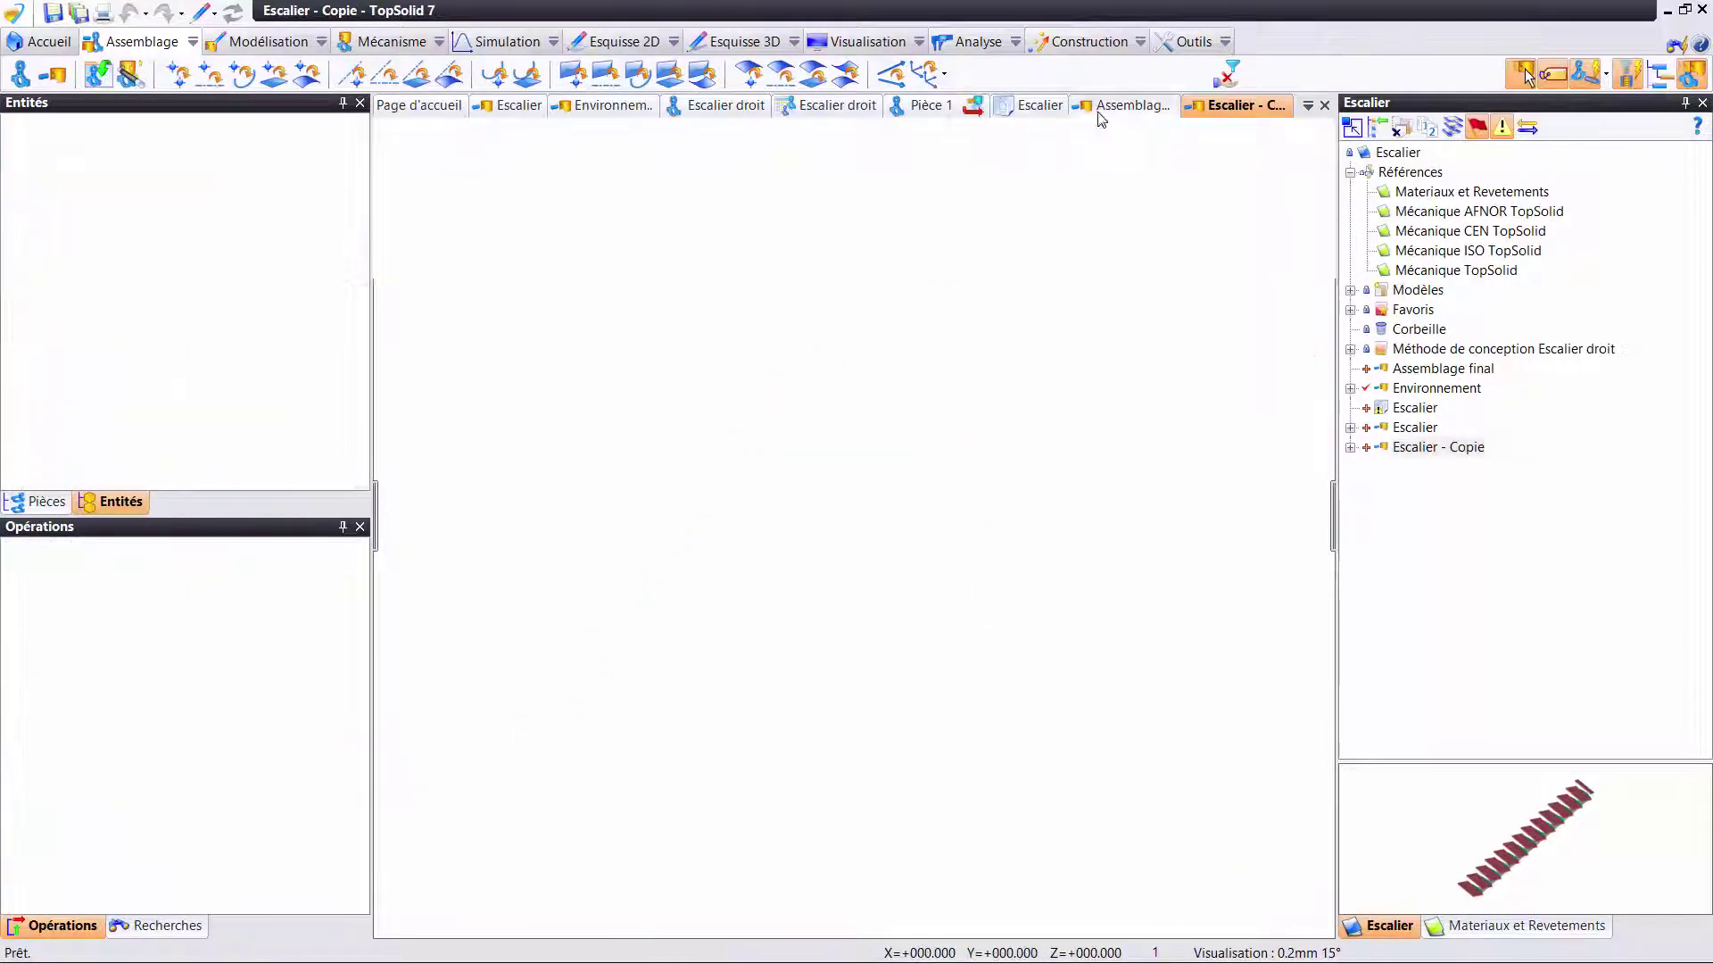
{"action": "left_click", "coordinate": [1309, 403]}
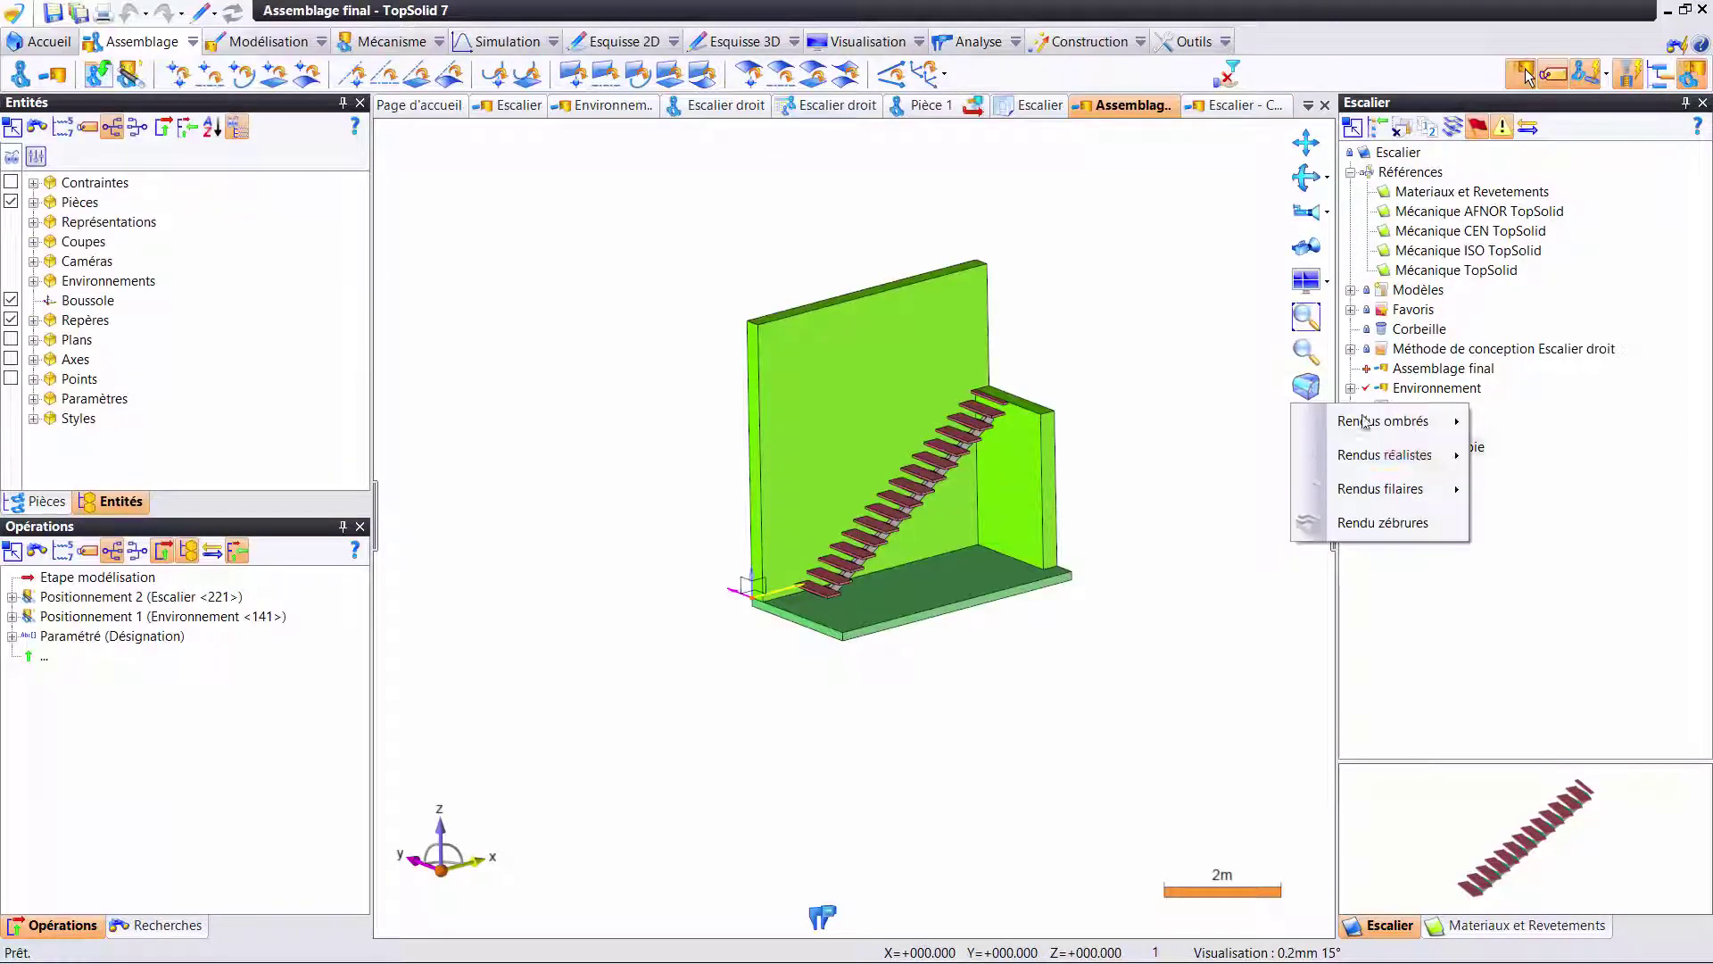
{"action": "left_click", "coordinate": [1008, 535]}
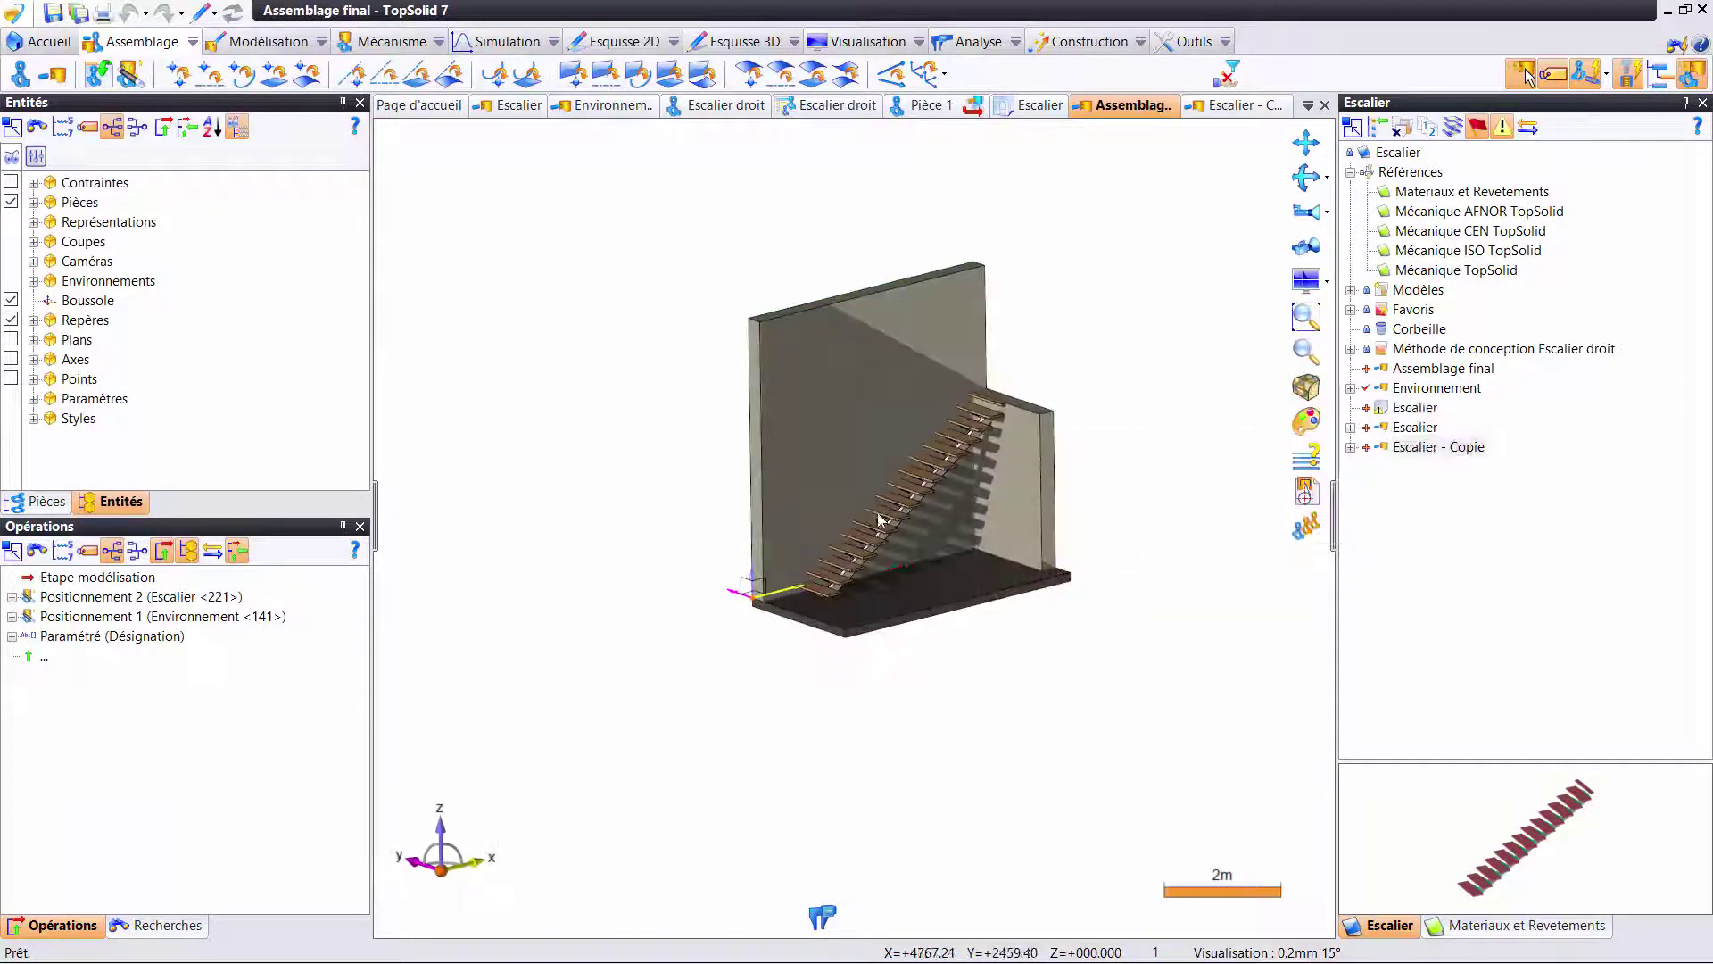
- Orbit around the rendered staircase and collapse the left panels for a full-width 3D view
{"action": "scroll", "coordinate": [892, 544], "scroll_direction": "up", "scroll_amount": 3}
{"action": "scroll", "coordinate": [870, 548], "scroll_direction": "up", "scroll_amount": 3}
{"action": "mouse_move", "coordinate": [870, 548]}
{"action": "middle_mouse_down"}
{"action": "mouse_move", "coordinate": [883, 461]}
{"action": "mouse_move", "coordinate": [657, 458]}
{"action": "mouse_move", "coordinate": [633, 439]}
{"action": "mouse_move", "coordinate": [501, 459]}
{"action": "mouse_move", "coordinate": [639, 474]}
{"action": "middle_mouse_up"}
{"action": "left_click", "coordinate": [379, 495]}
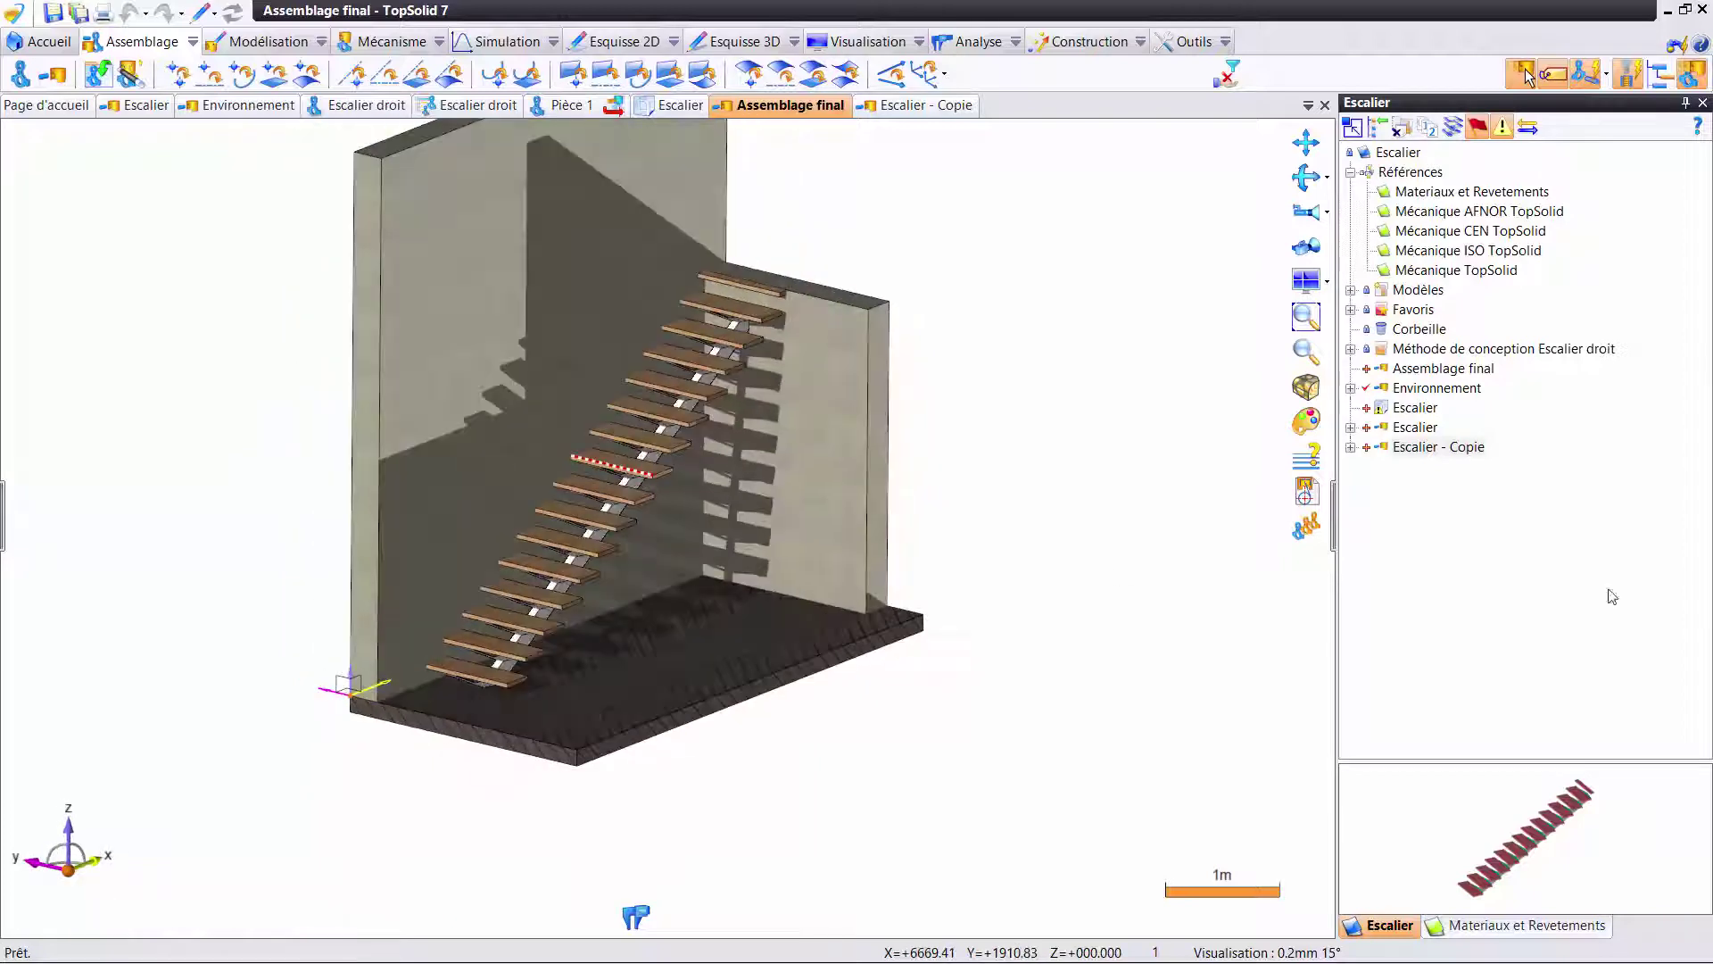